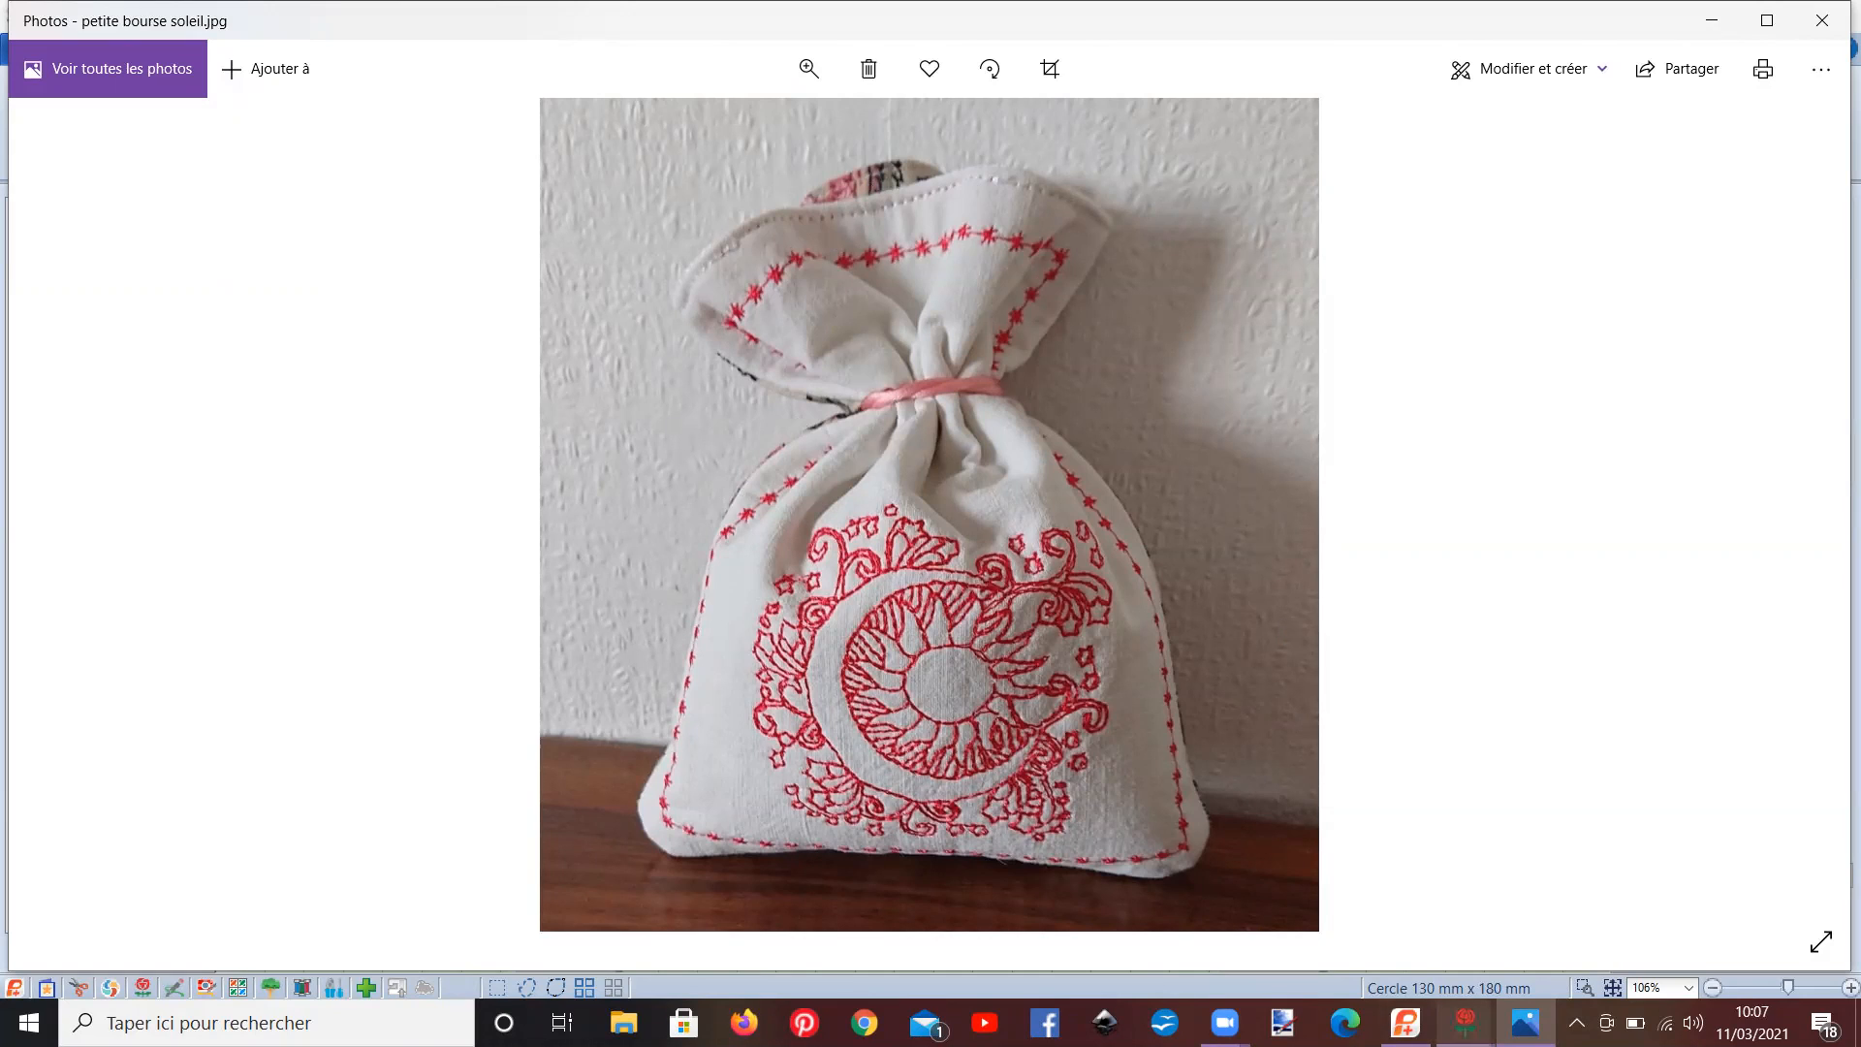
# - Switch to PREMIER+ 2 Create and start a new design without an image, using the Dessin window as background type
pyautogui.moveTo(1465, 1023)
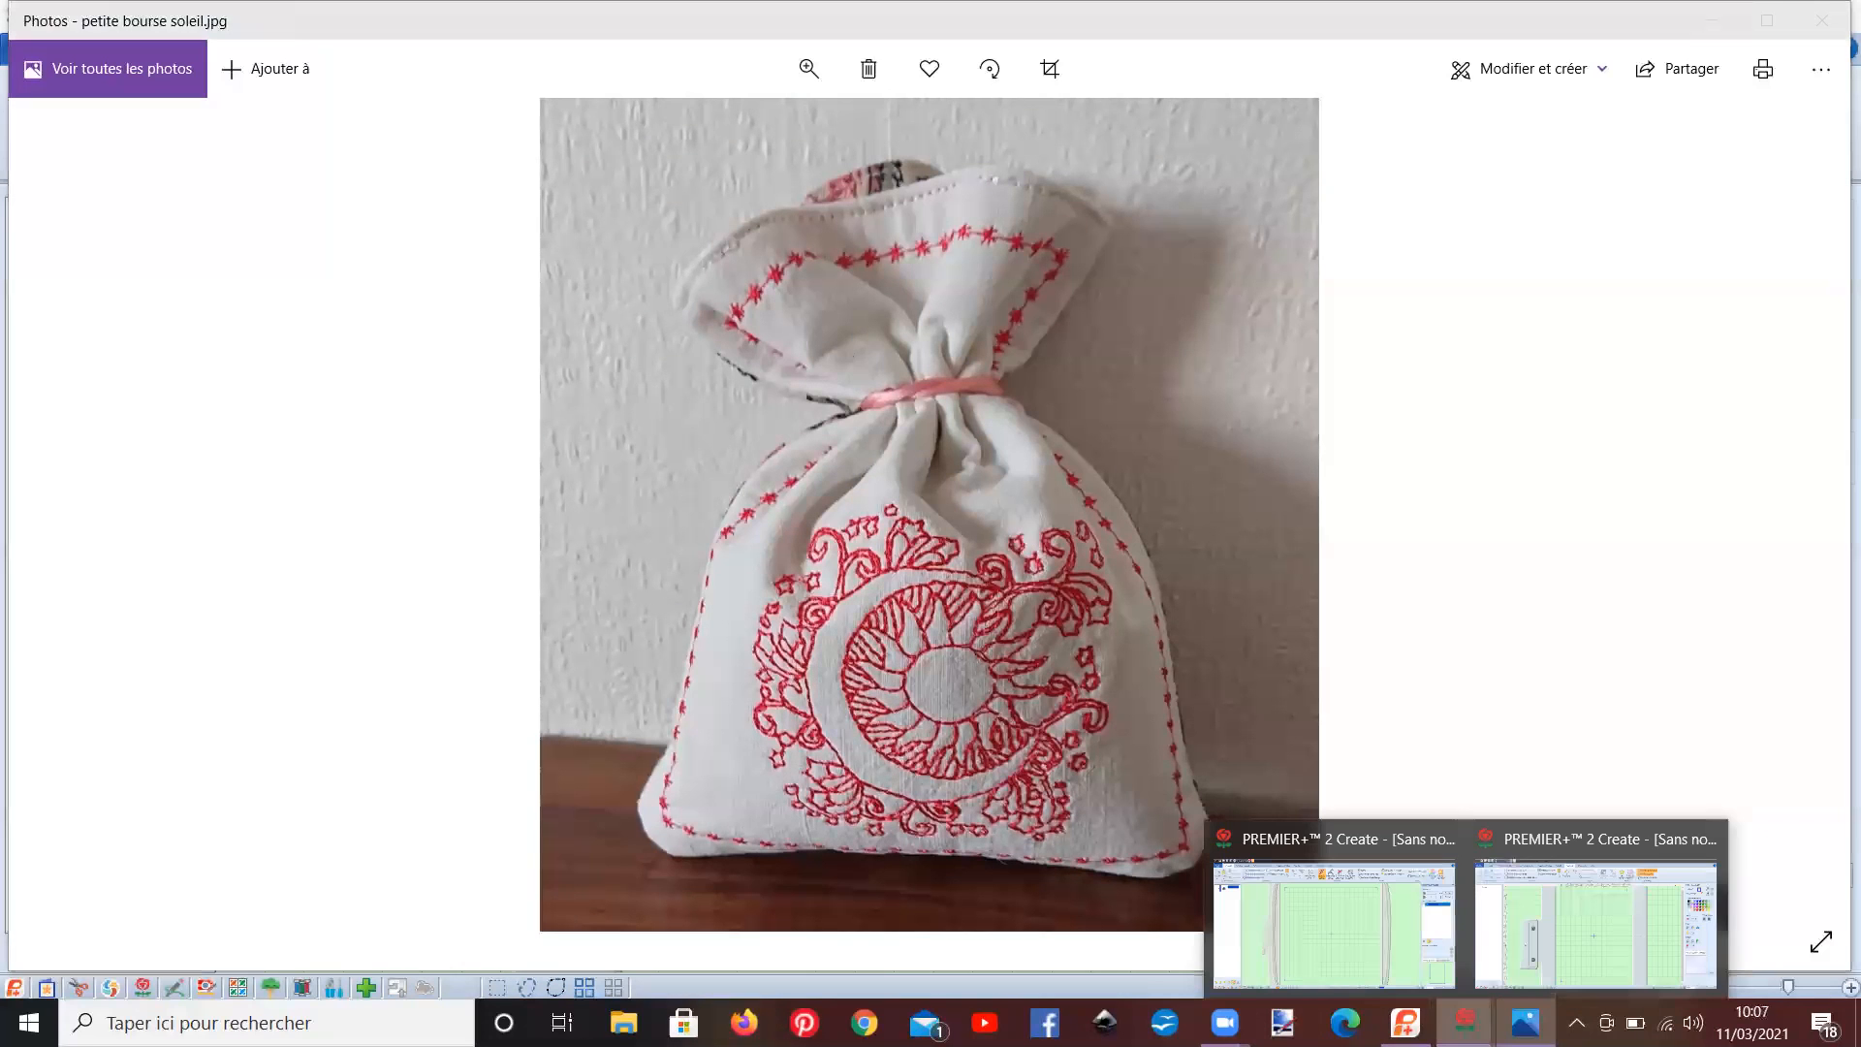
pyautogui.click(1599, 942)
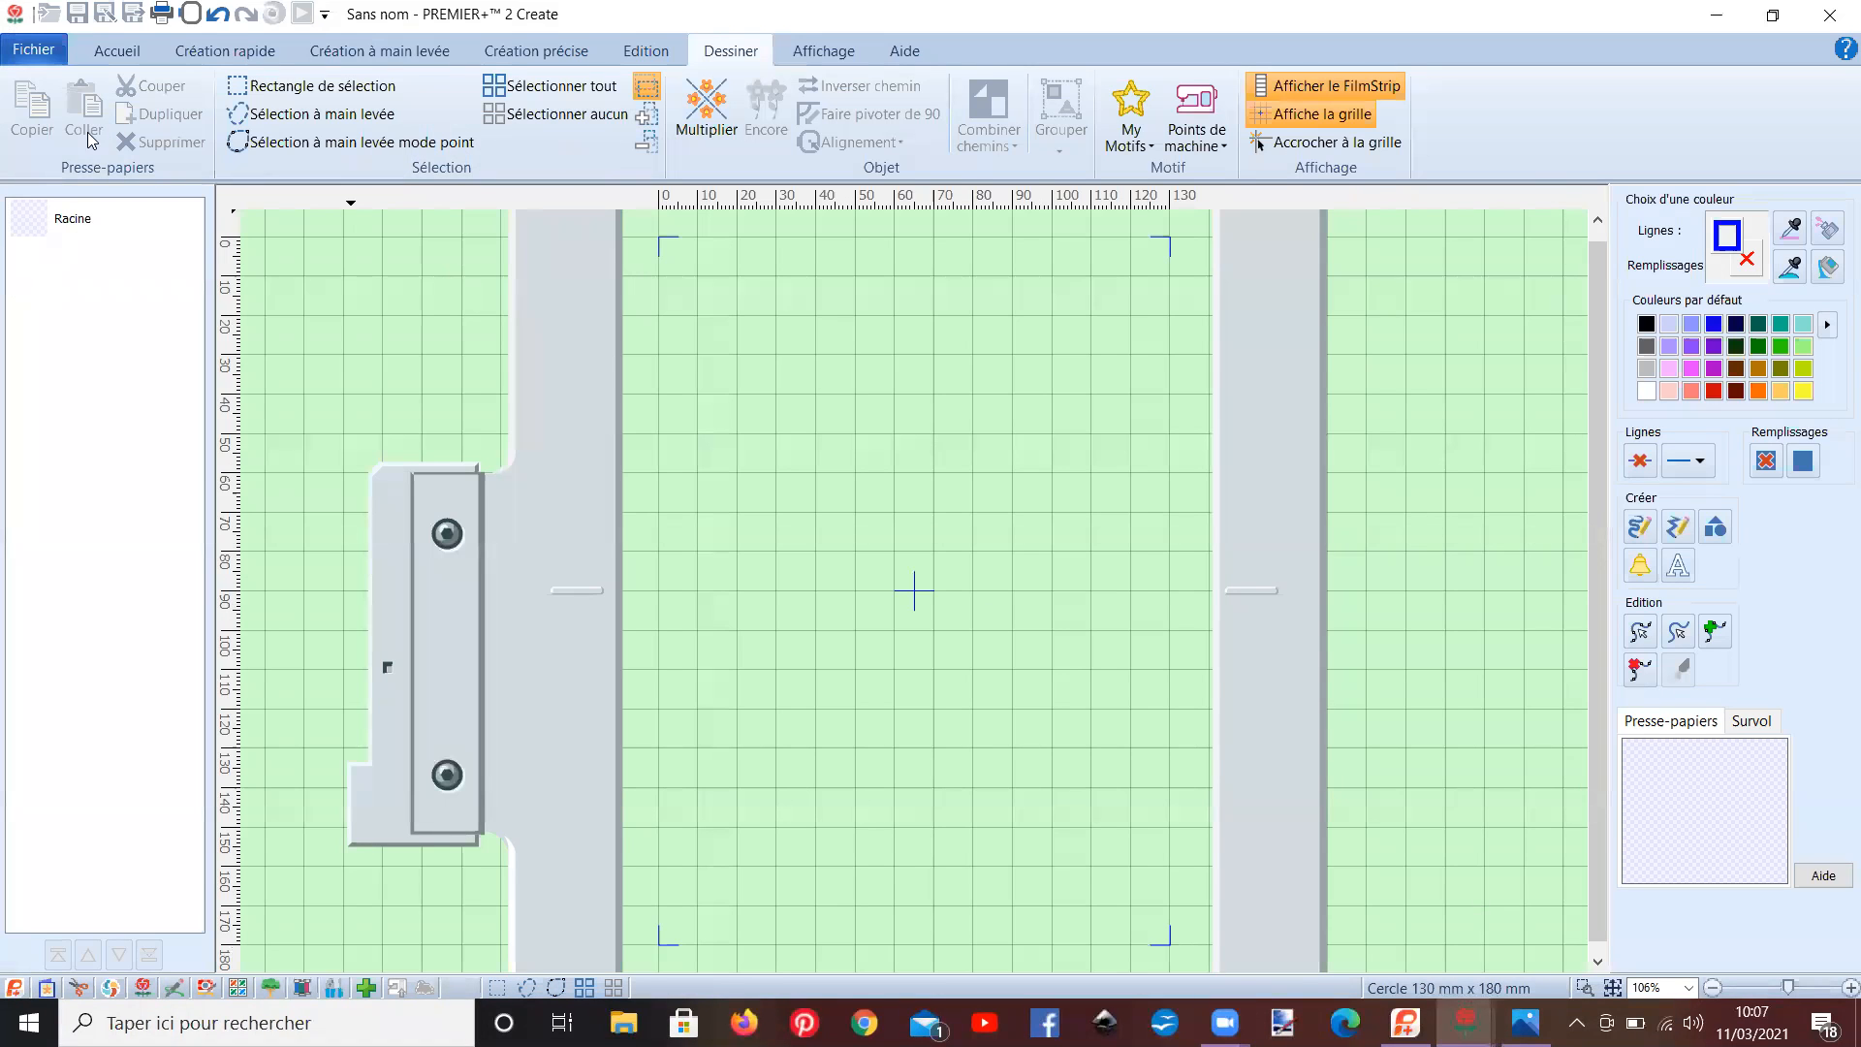
pyautogui.click(49, 50)
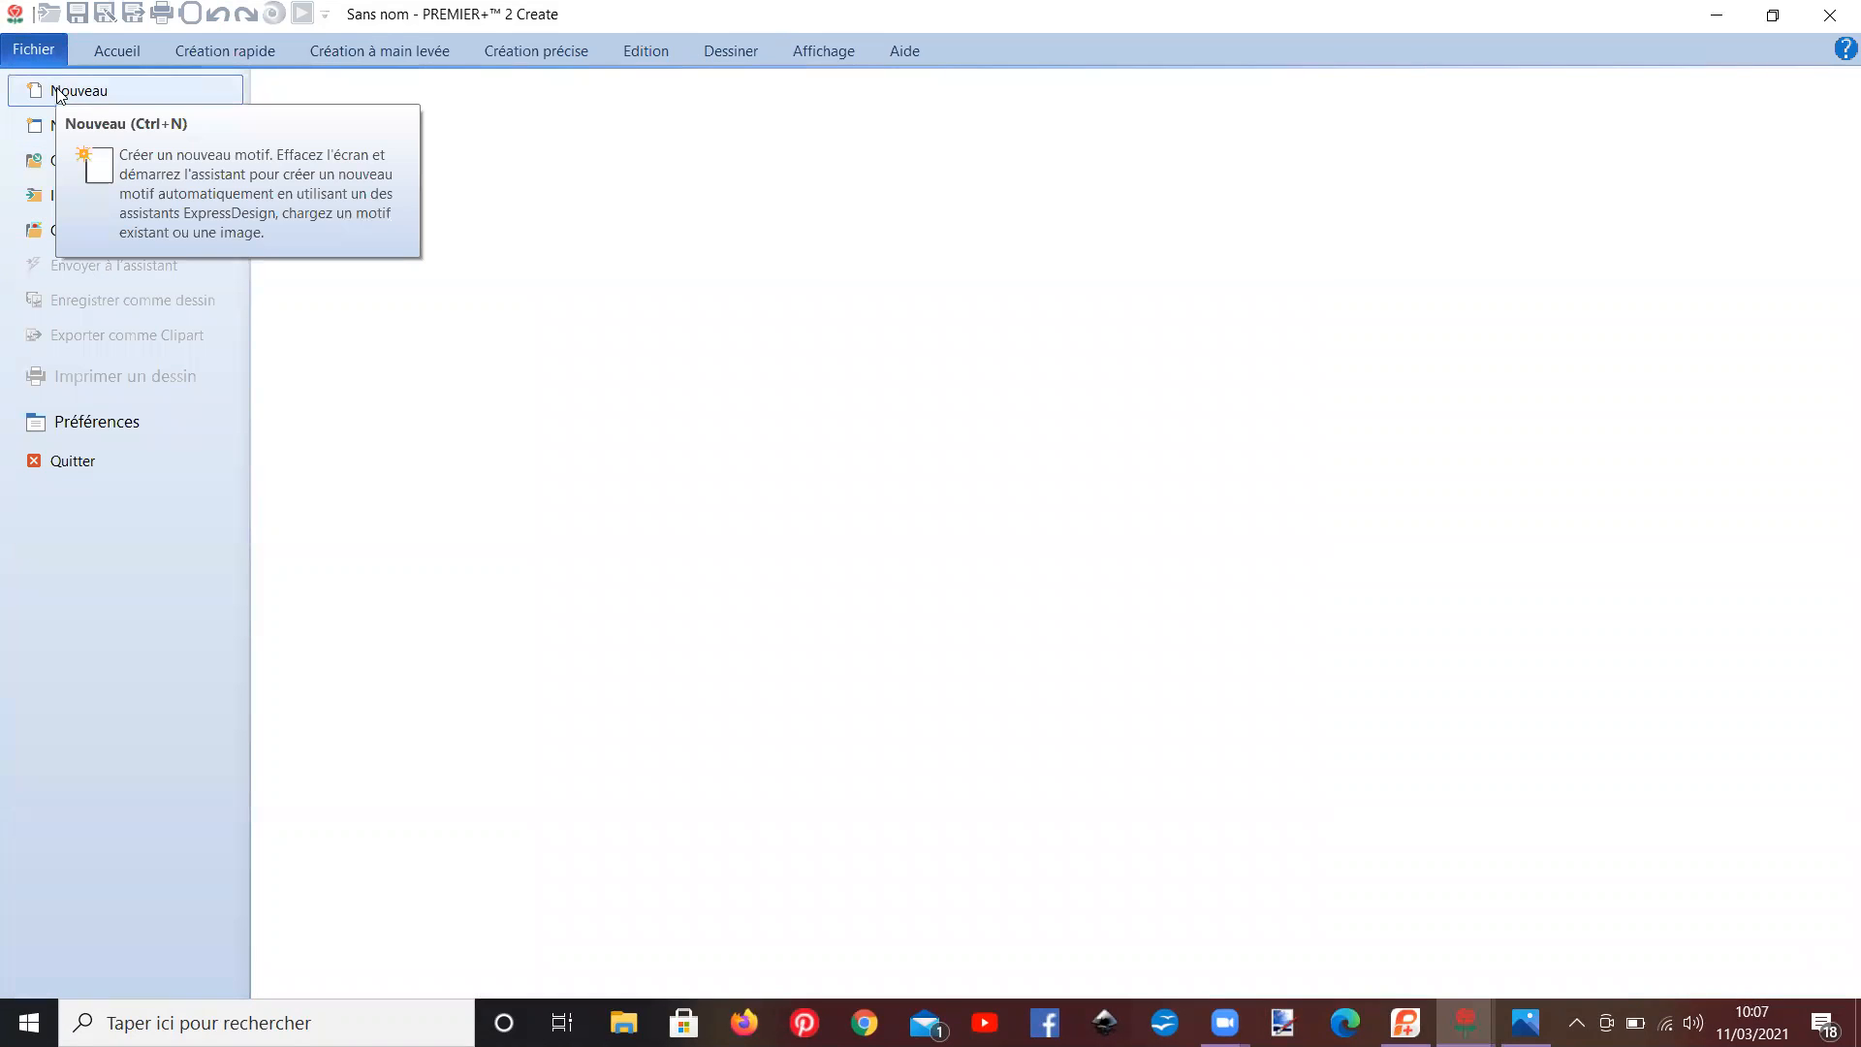
pyautogui.click(62, 126)
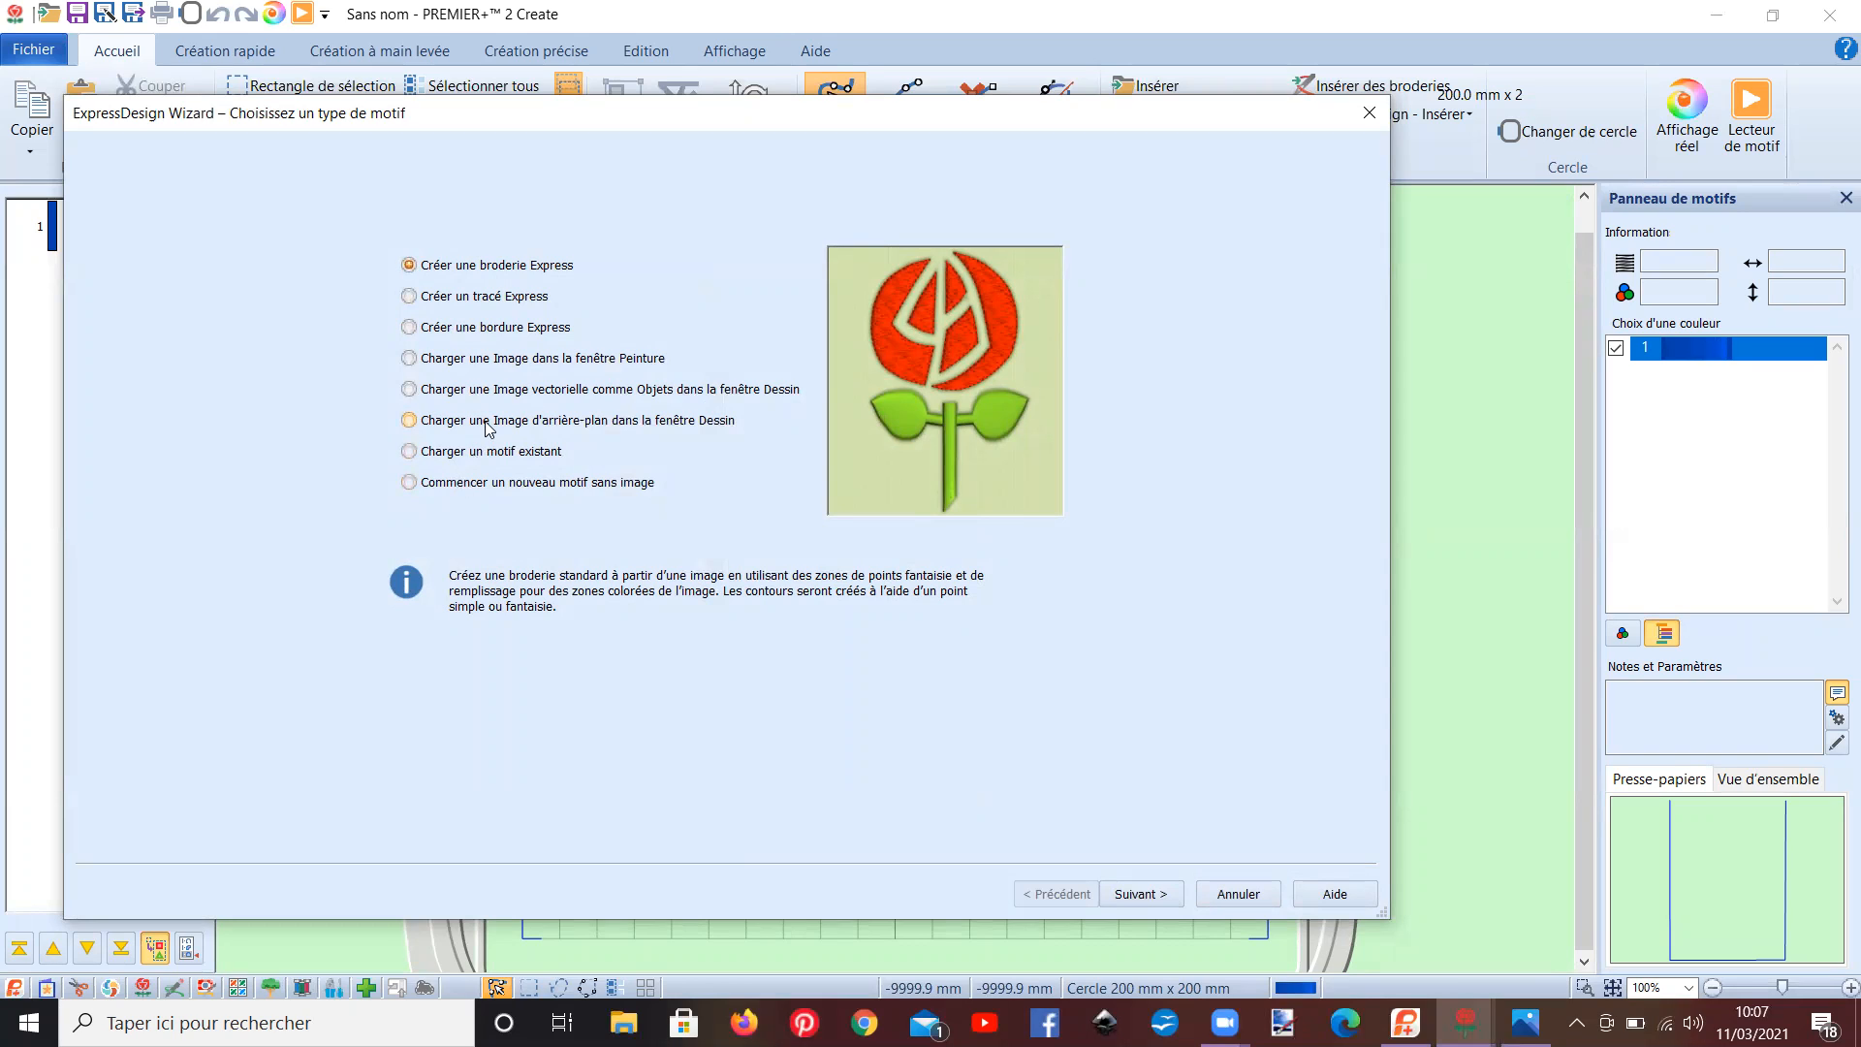
pyautogui.click(460, 484)
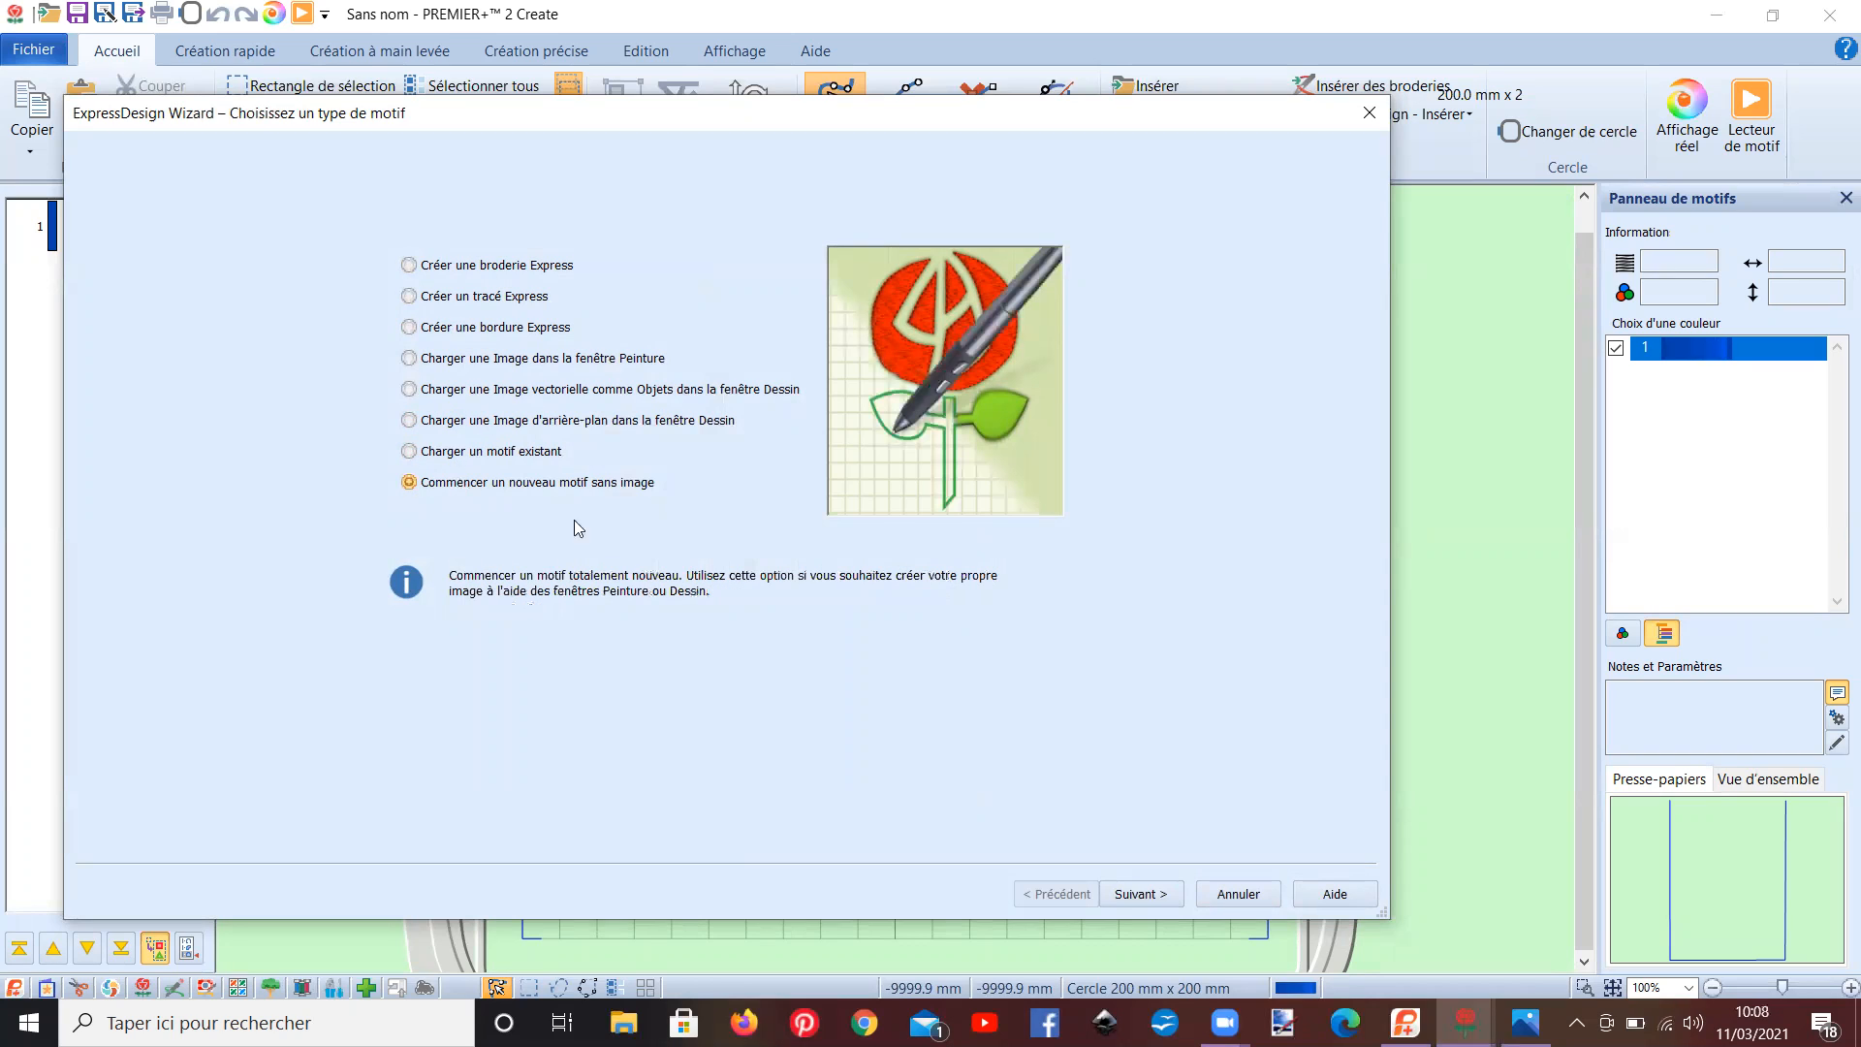
pyautogui.click(1146, 895)
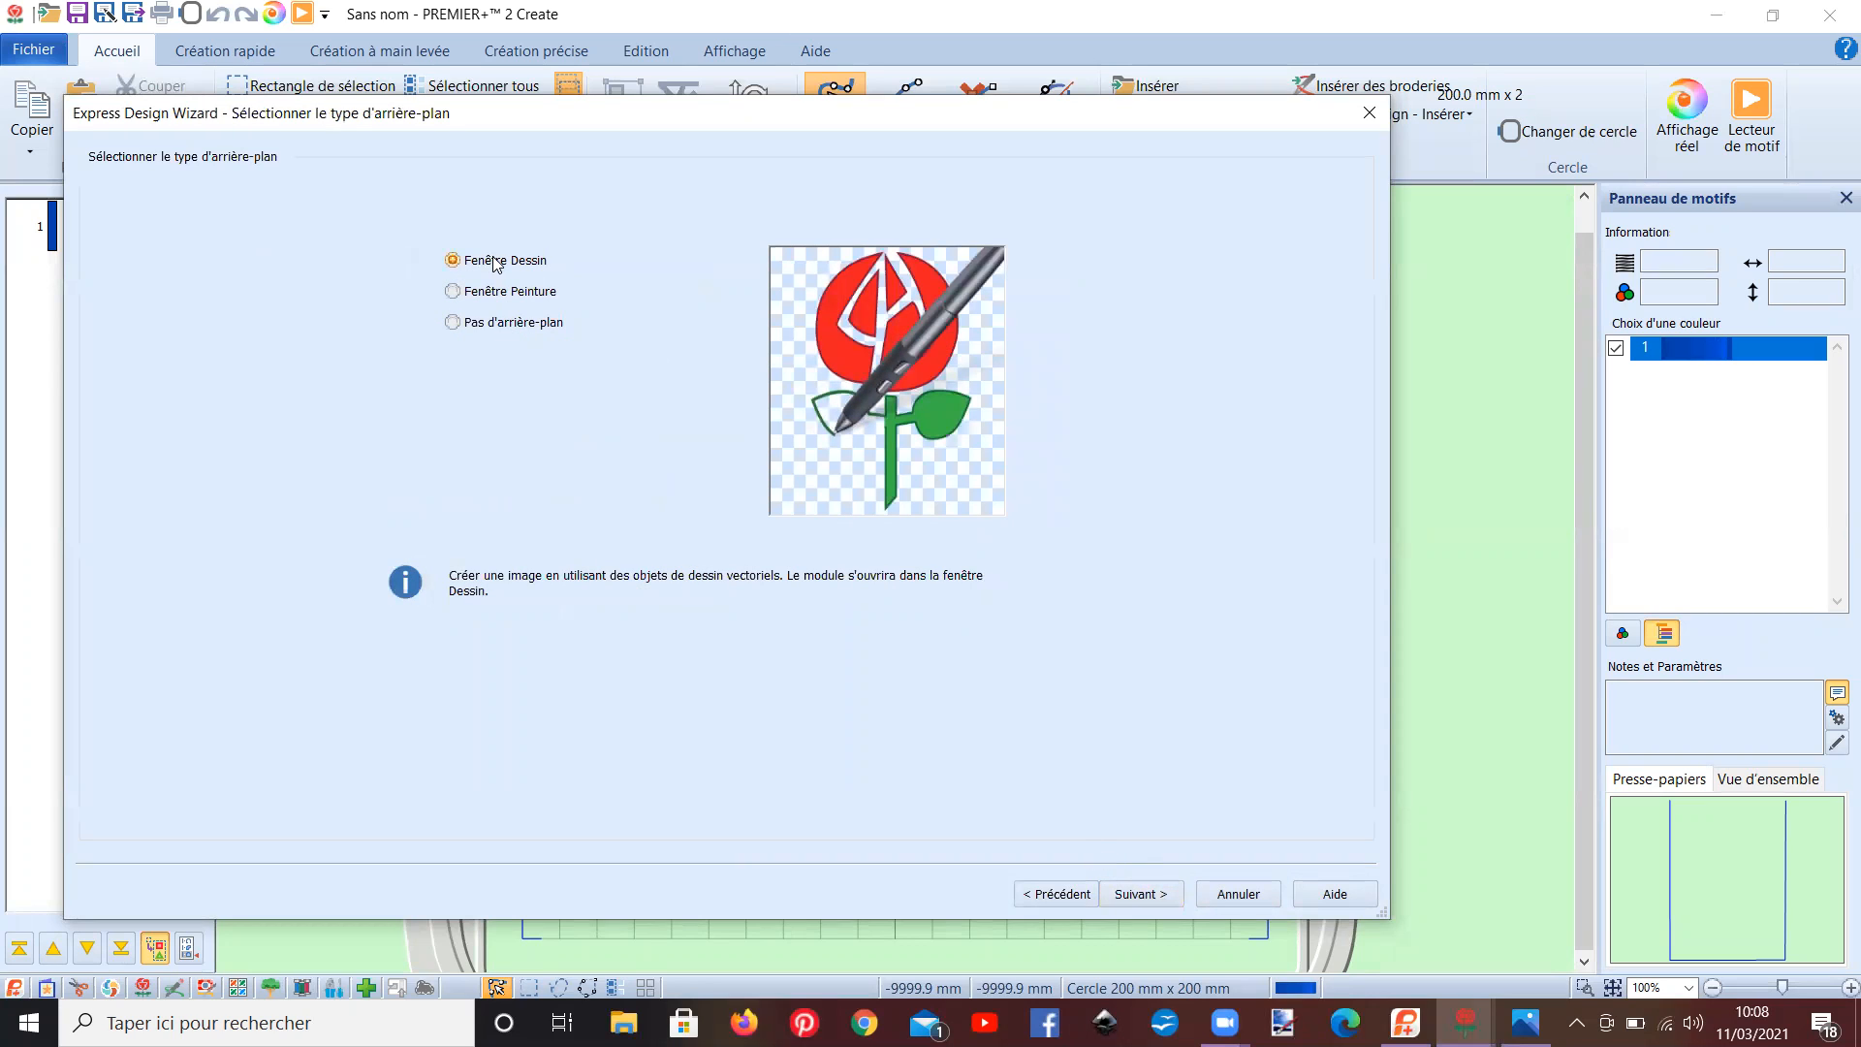
pyautogui.click(1126, 892)
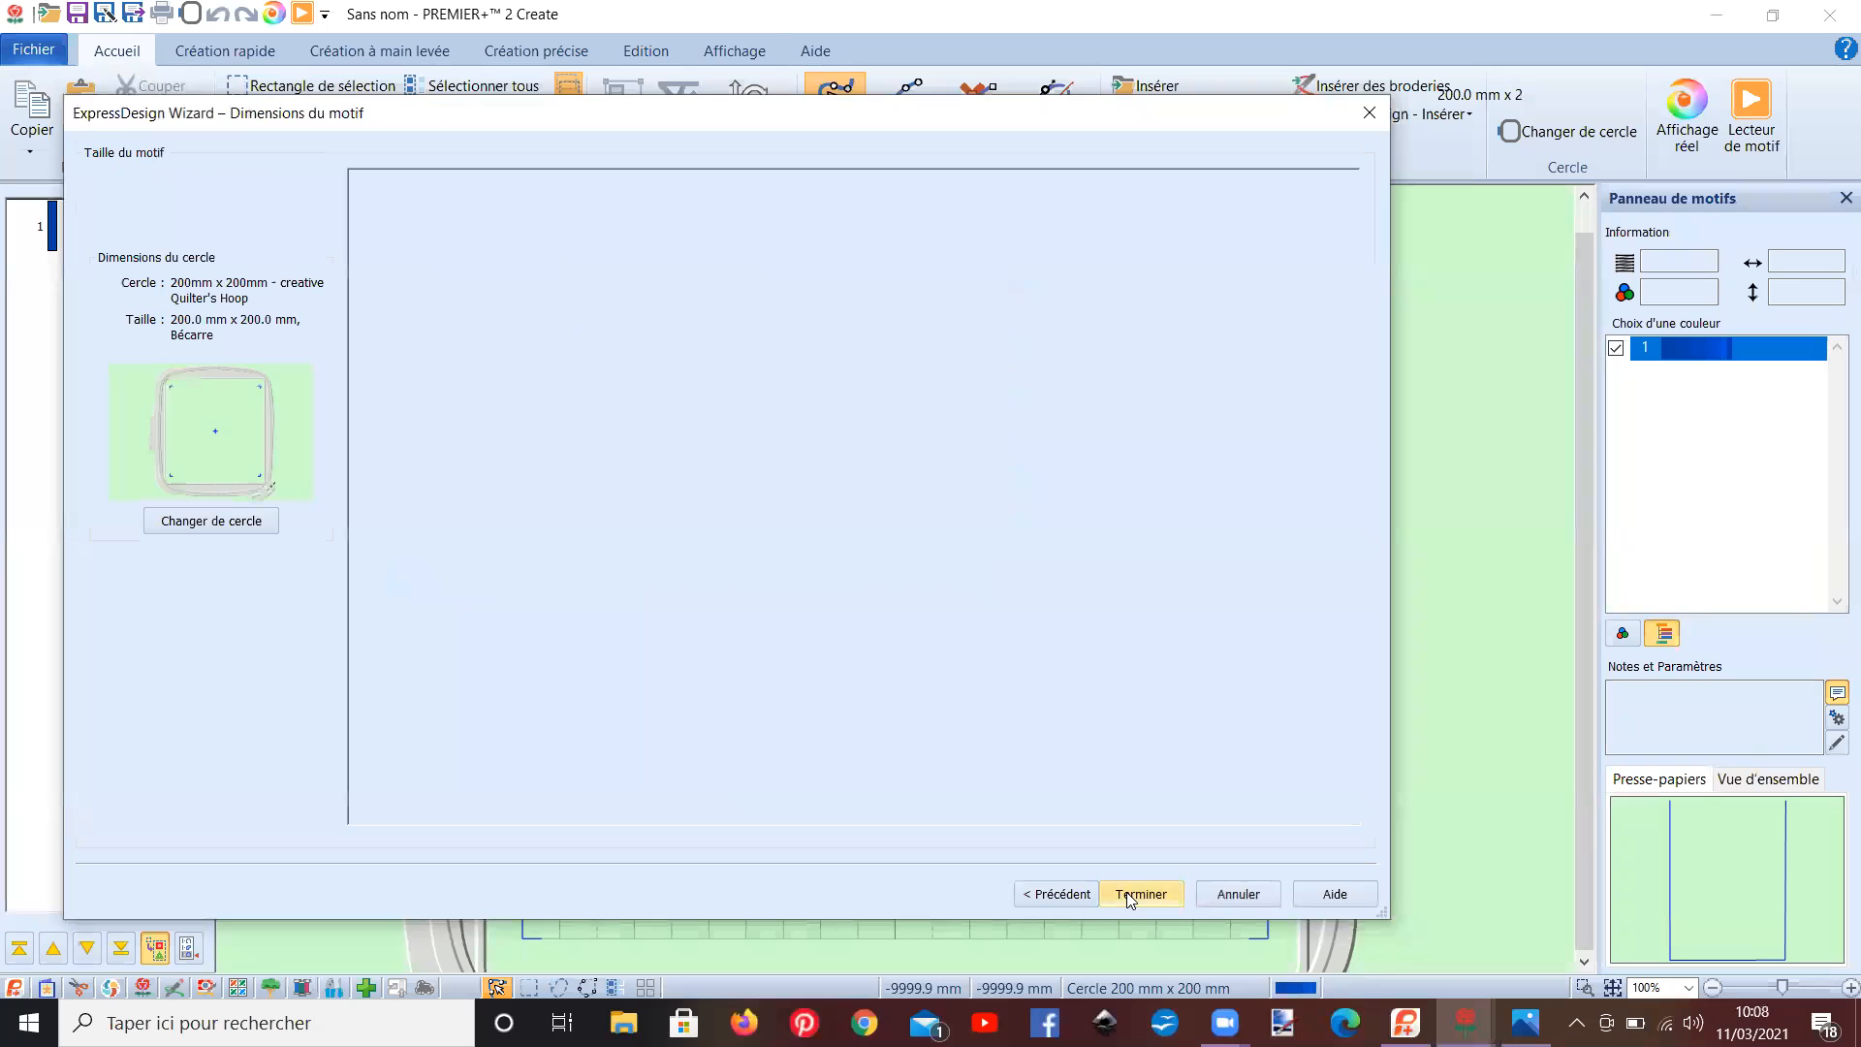
# - Choose the 180mm x 130mm creative Metal Hoop for the design and finish the wizard
pyautogui.click(217, 524)
pyautogui.click(576, 384)
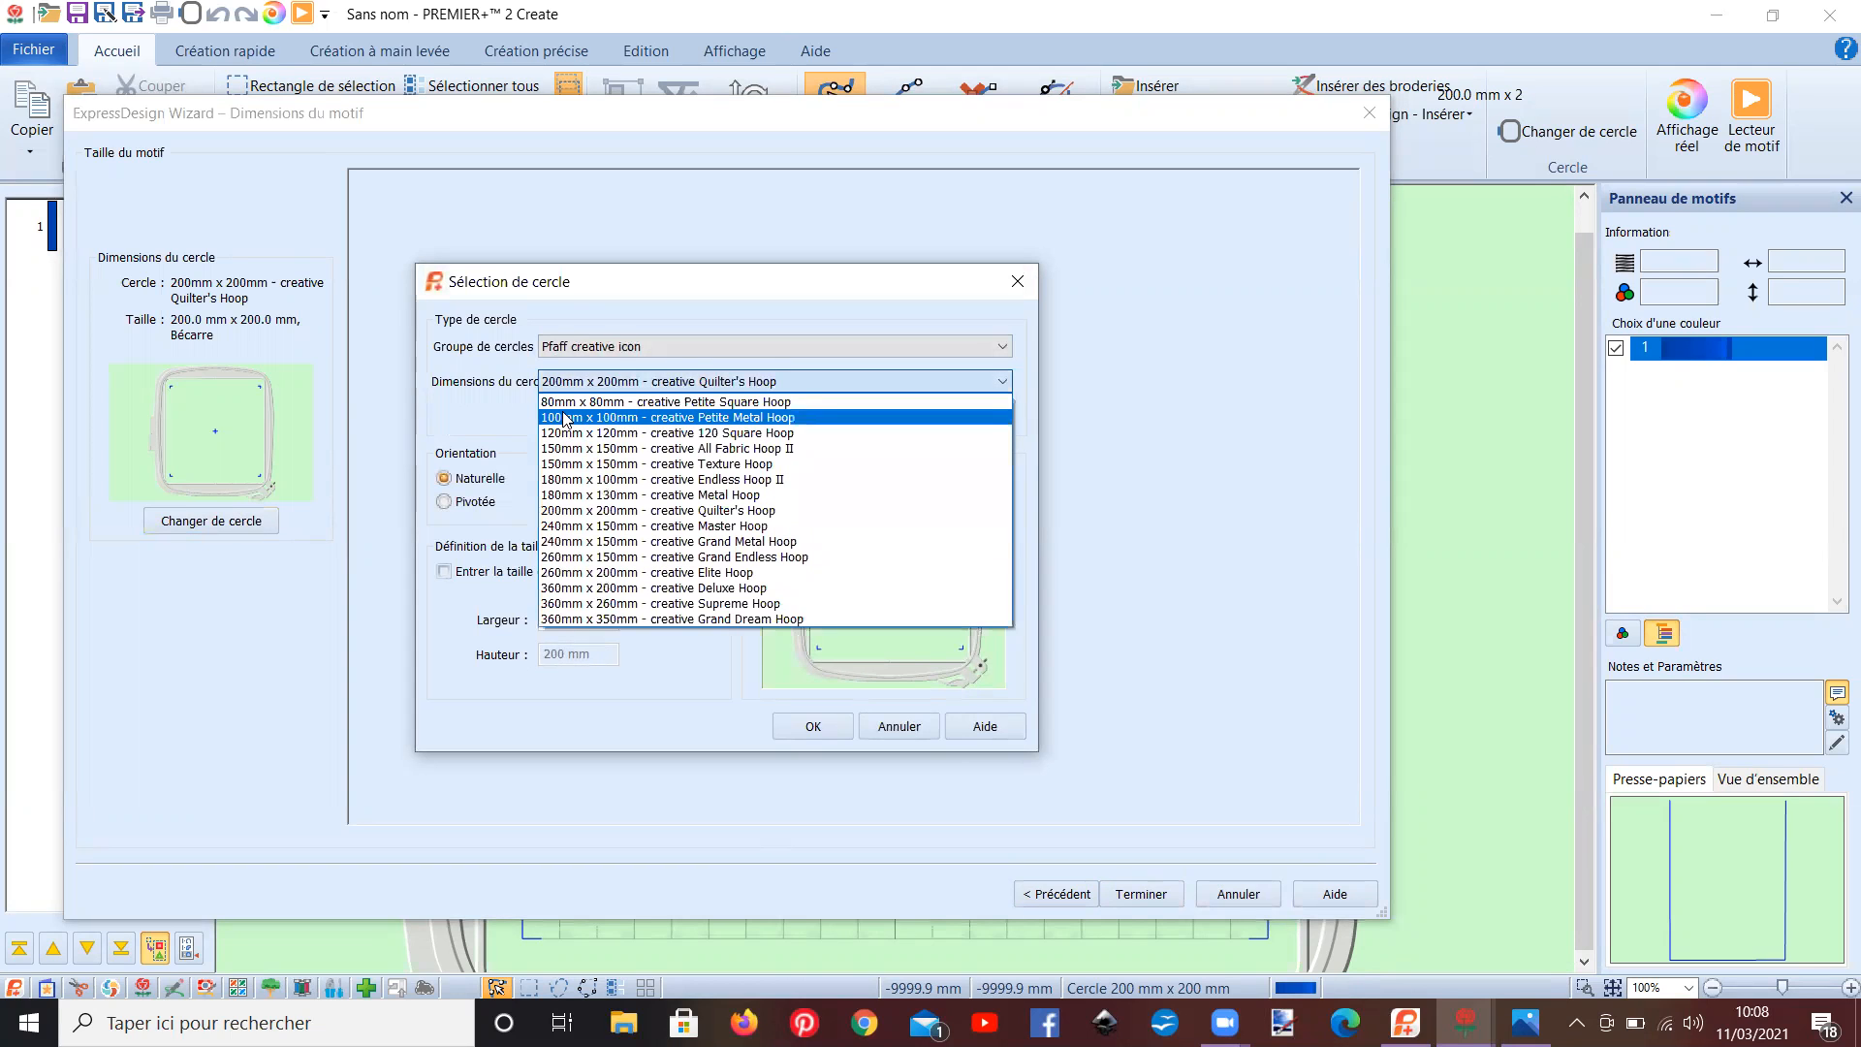
pyautogui.click(581, 494)
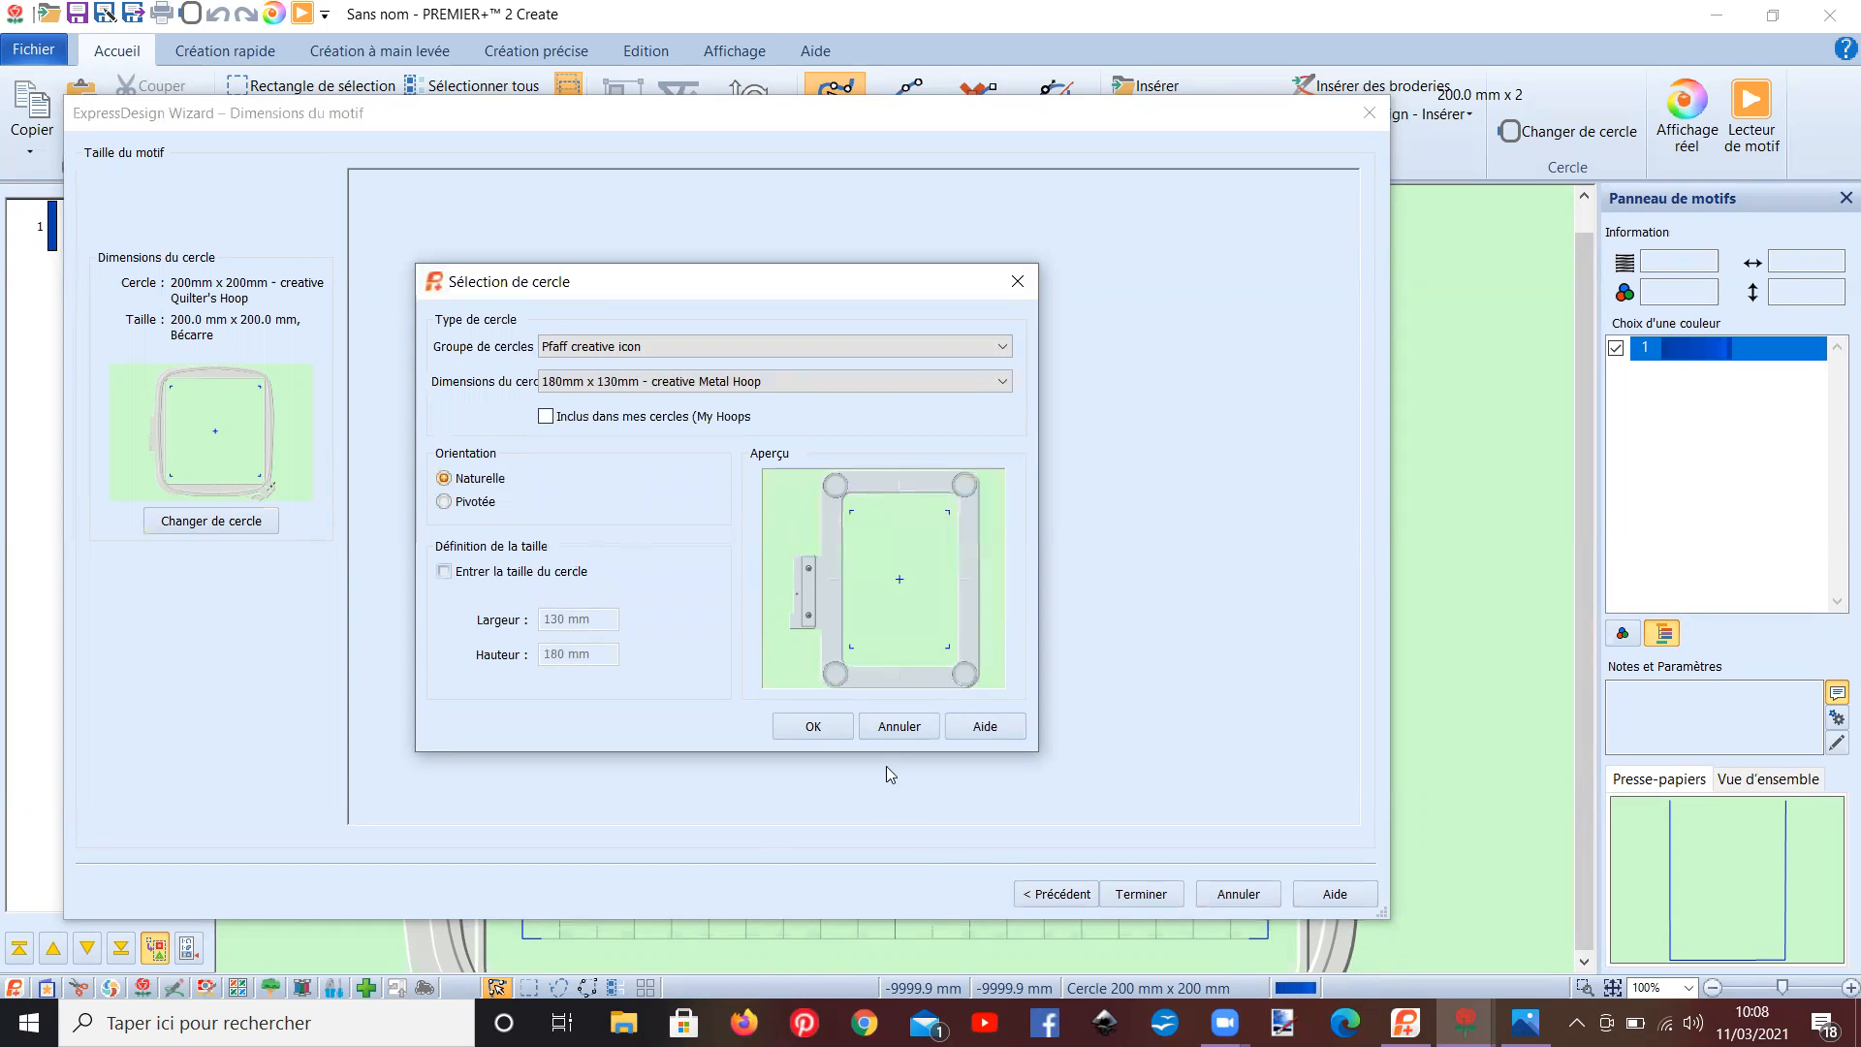
pyautogui.click(807, 726)
pyautogui.click(1136, 894)
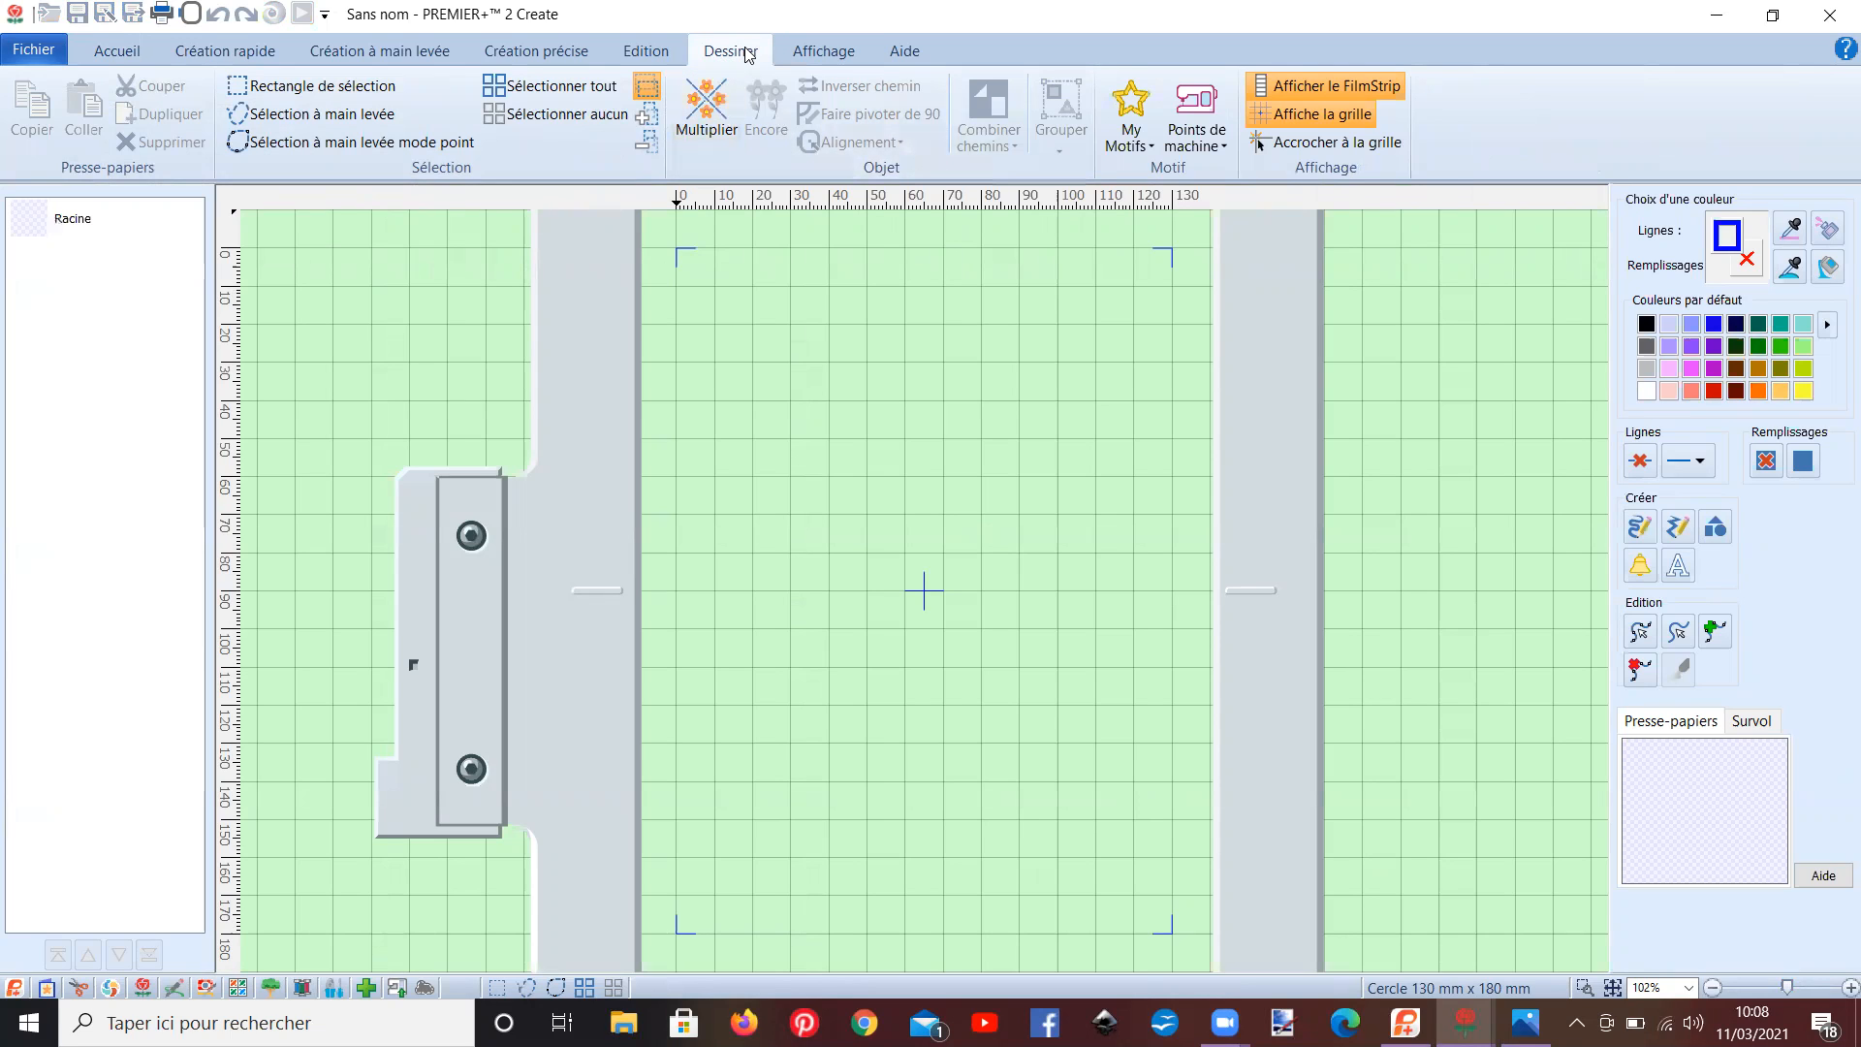
# - Place square shape 1, about 75 mm wide, in the upper-left area of the hoop
pyautogui.click(1716, 530)
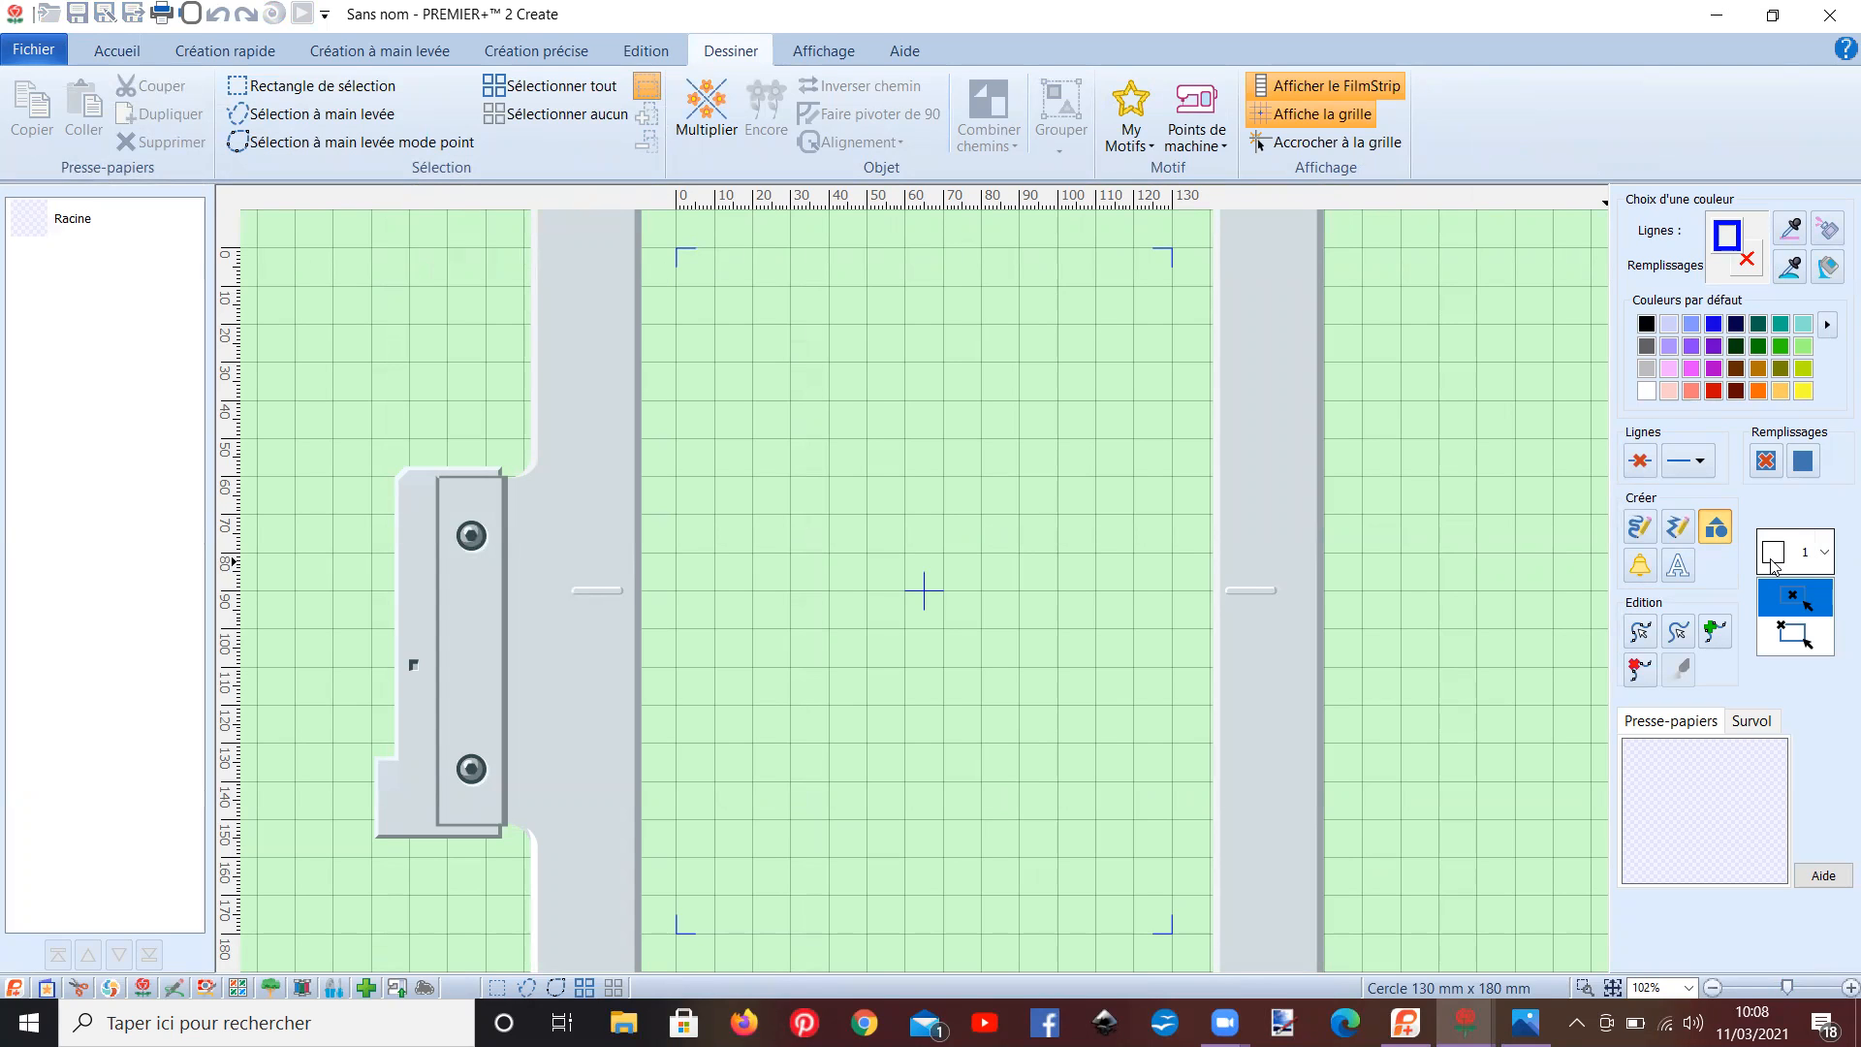
pyautogui.click(1773, 560)
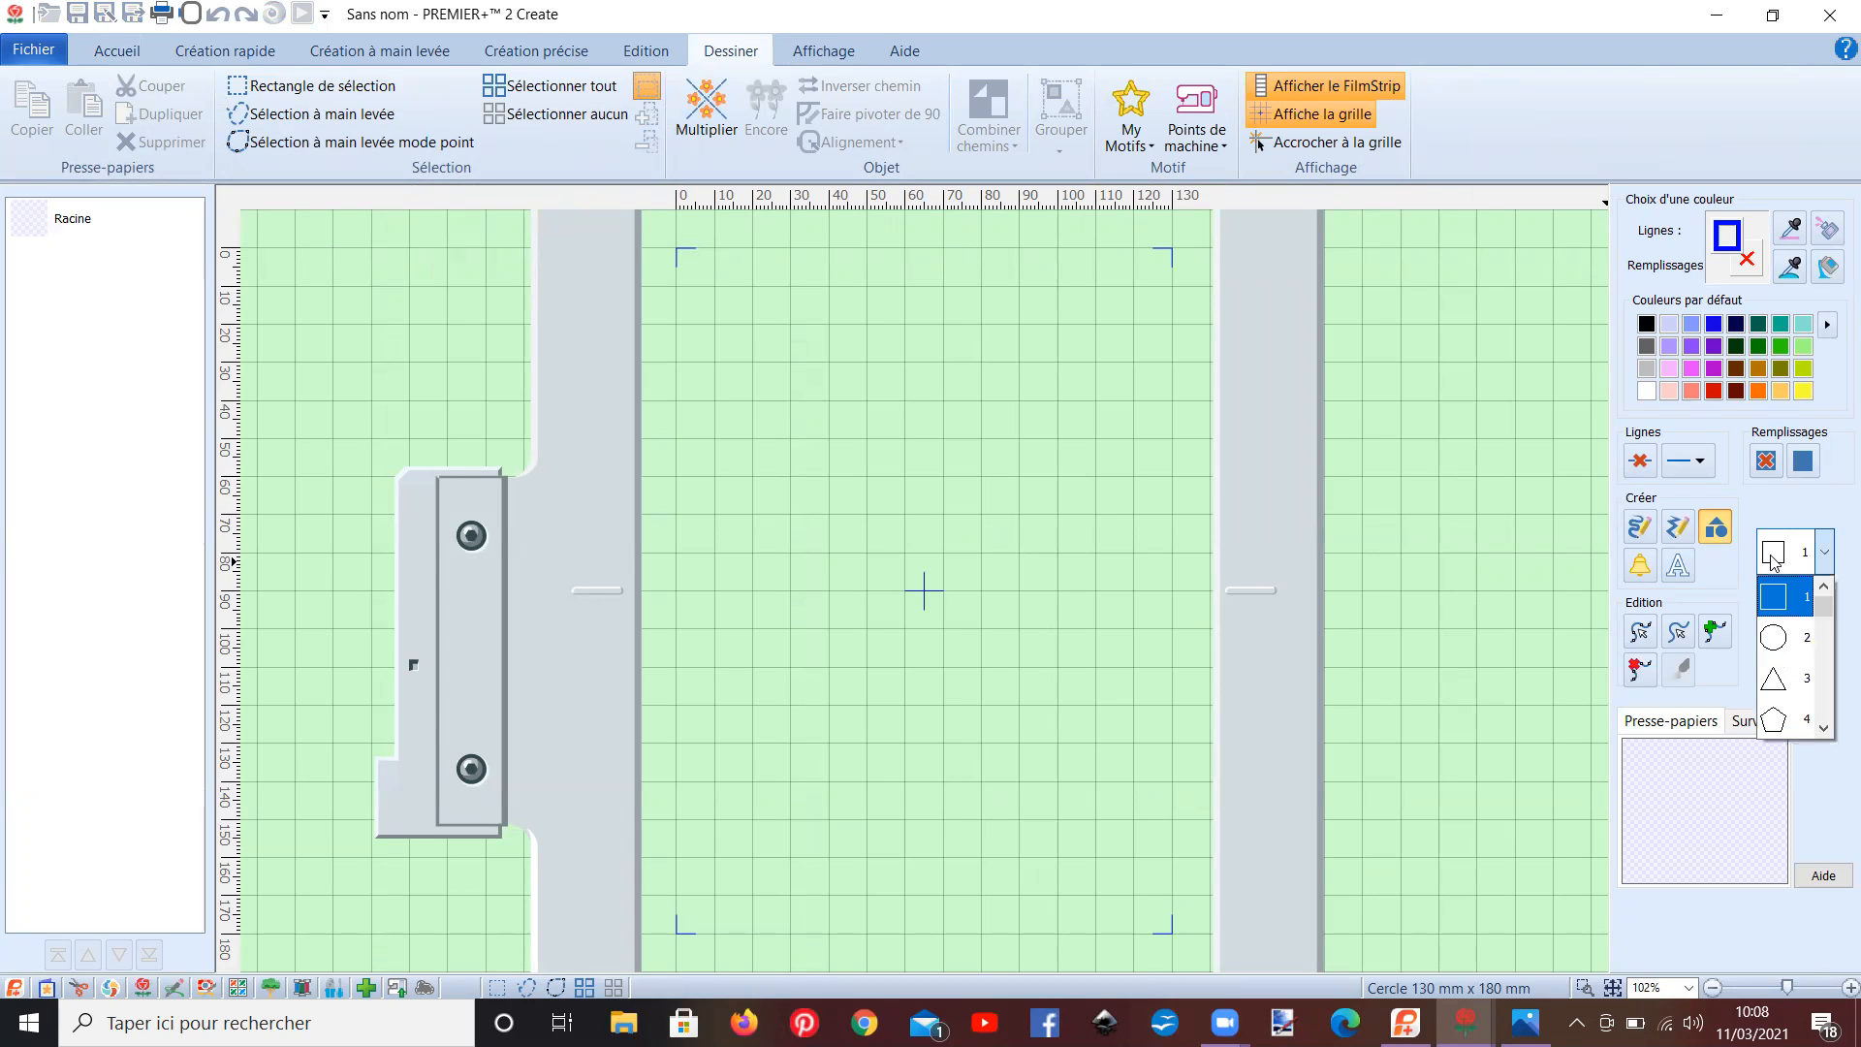
pyautogui.click(791, 373)
pyautogui.click(795, 392)
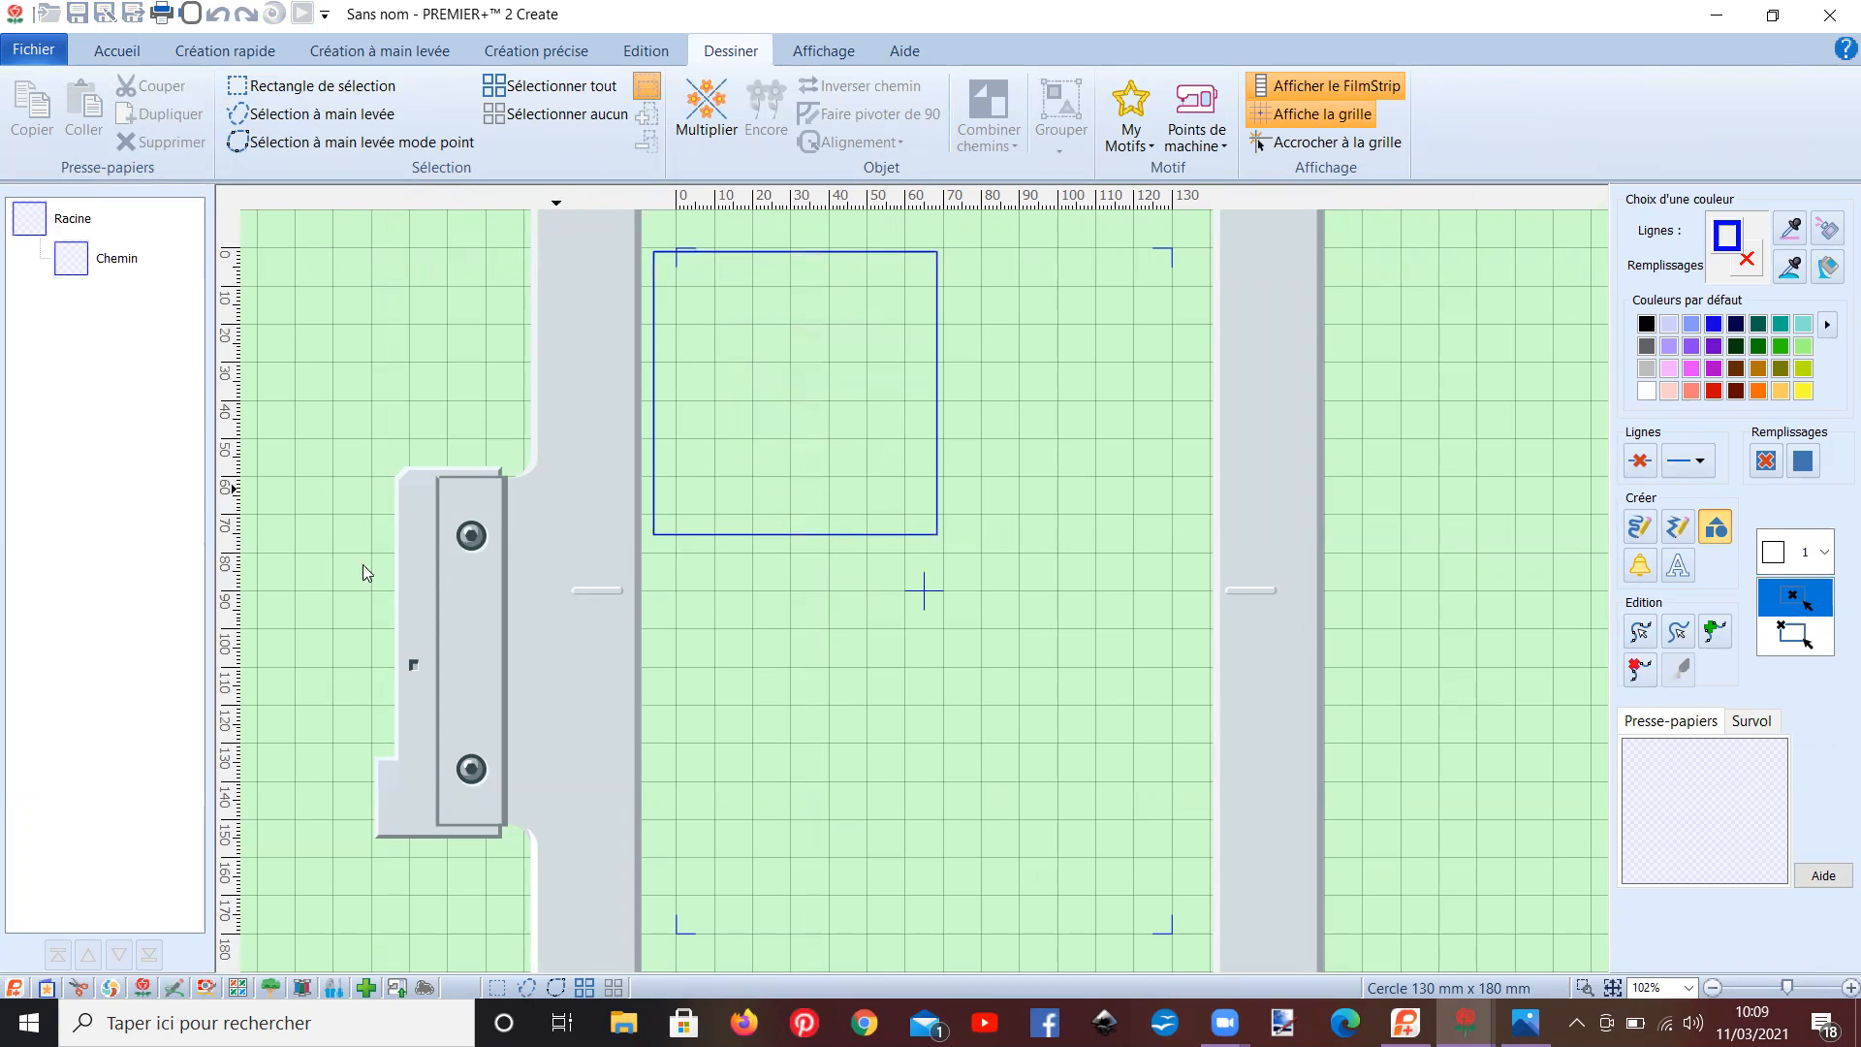
# - Move the square inside the hoop's stitching area and stretch it to a rectangle of about 124 x 176 mm nearly filling it
pyautogui.click(109, 259)
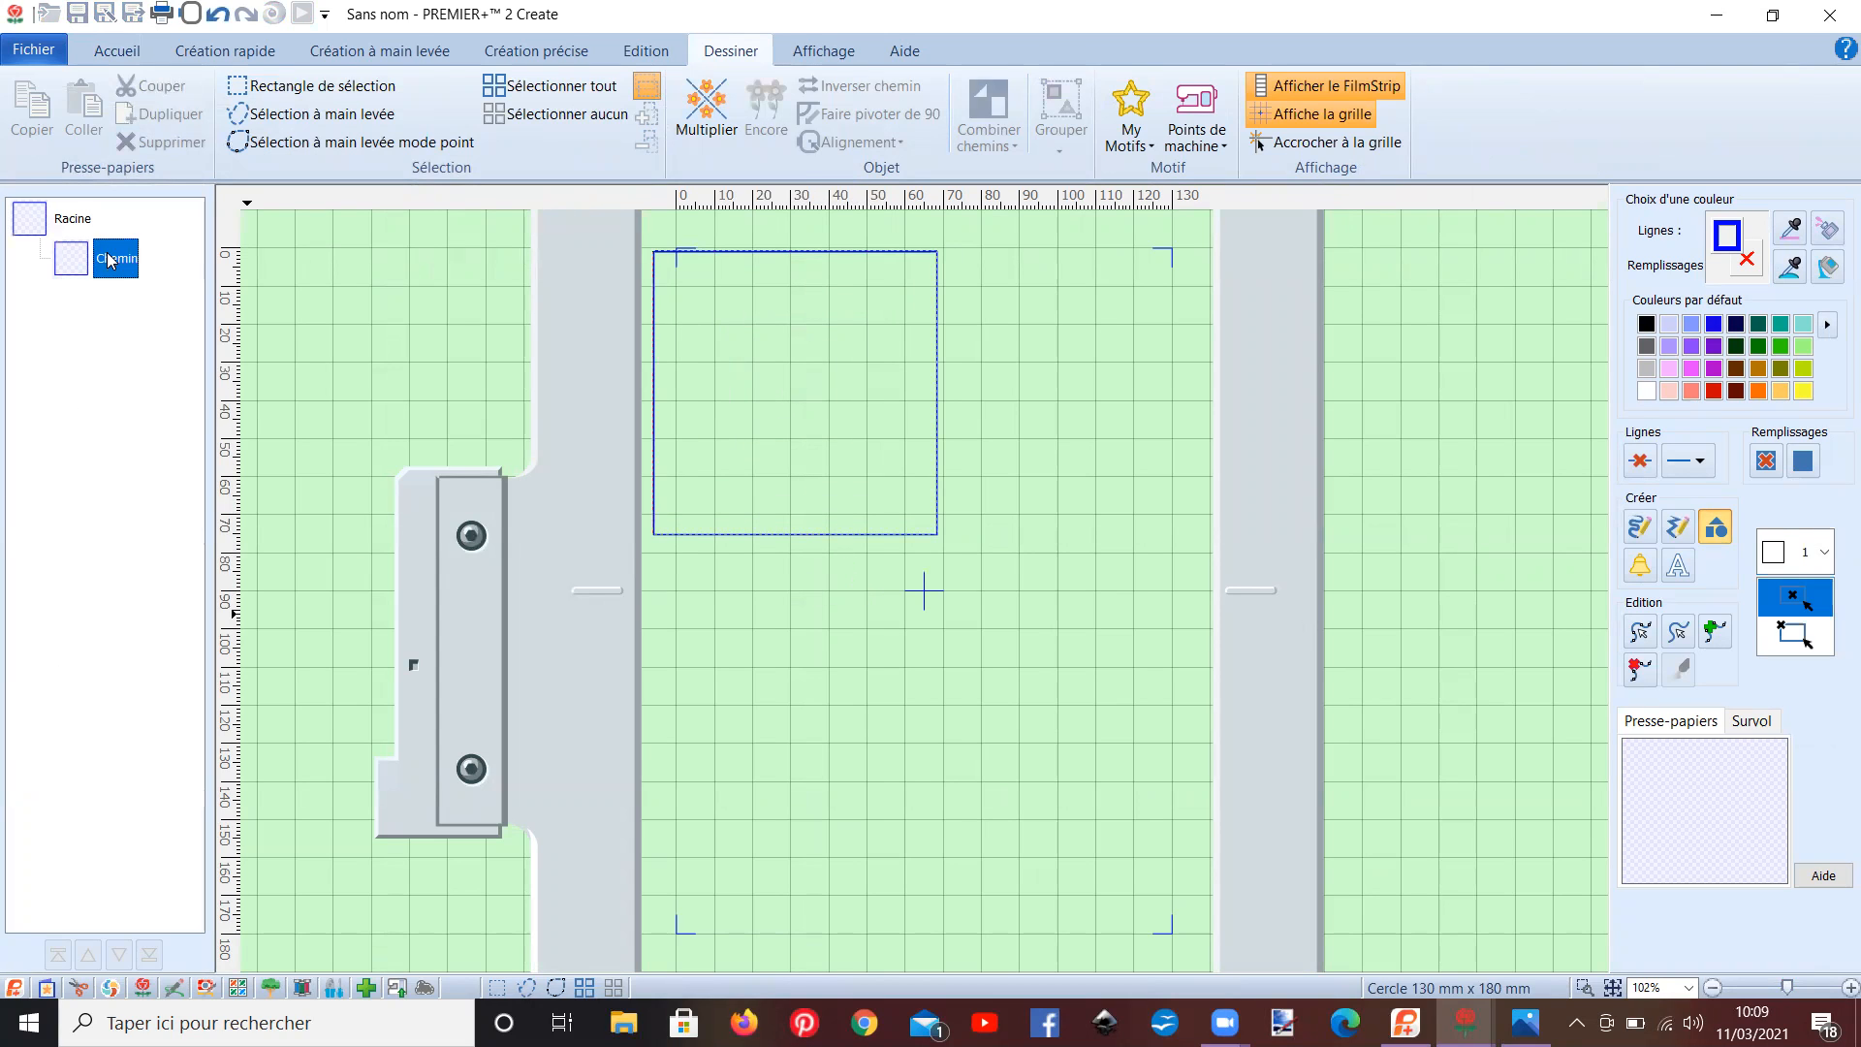
pyautogui.click(326, 89)
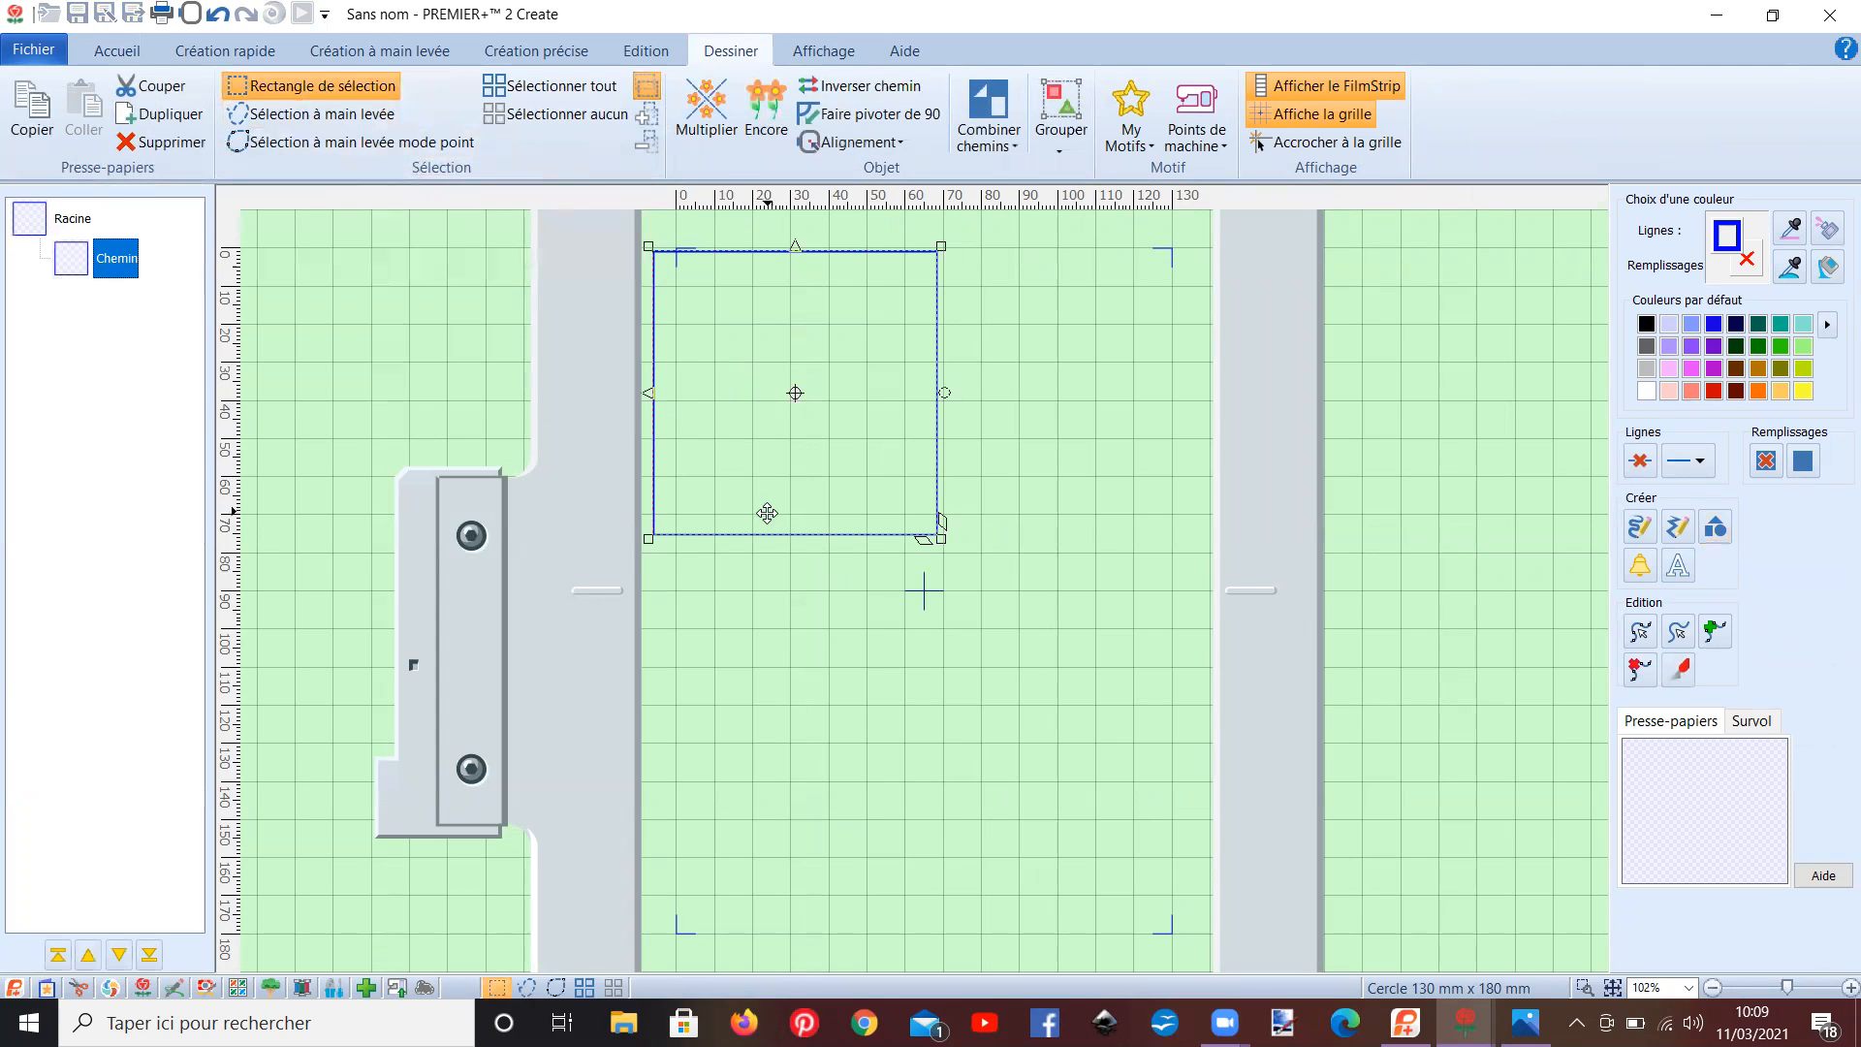
pyautogui.moveTo(754, 442); pyautogui.dragTo(793, 445)
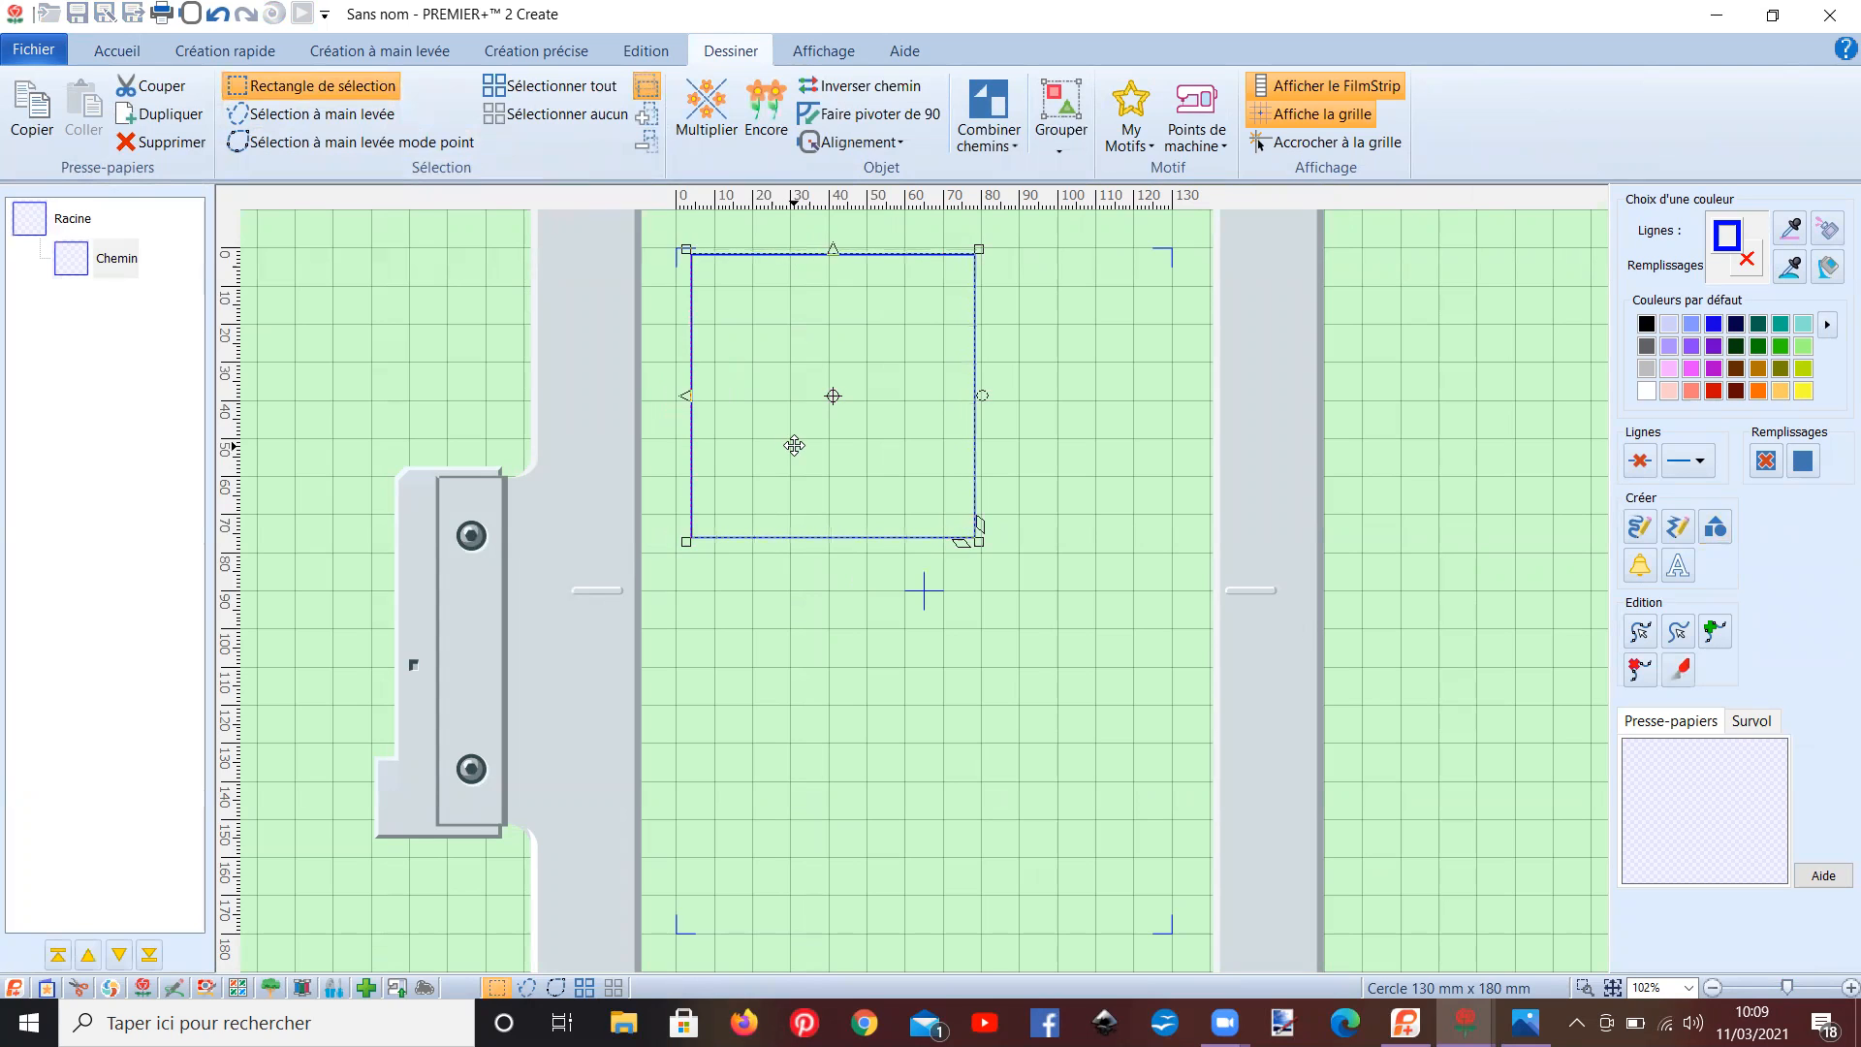
pyautogui.moveTo(695, 548); pyautogui.dragTo(686, 931)
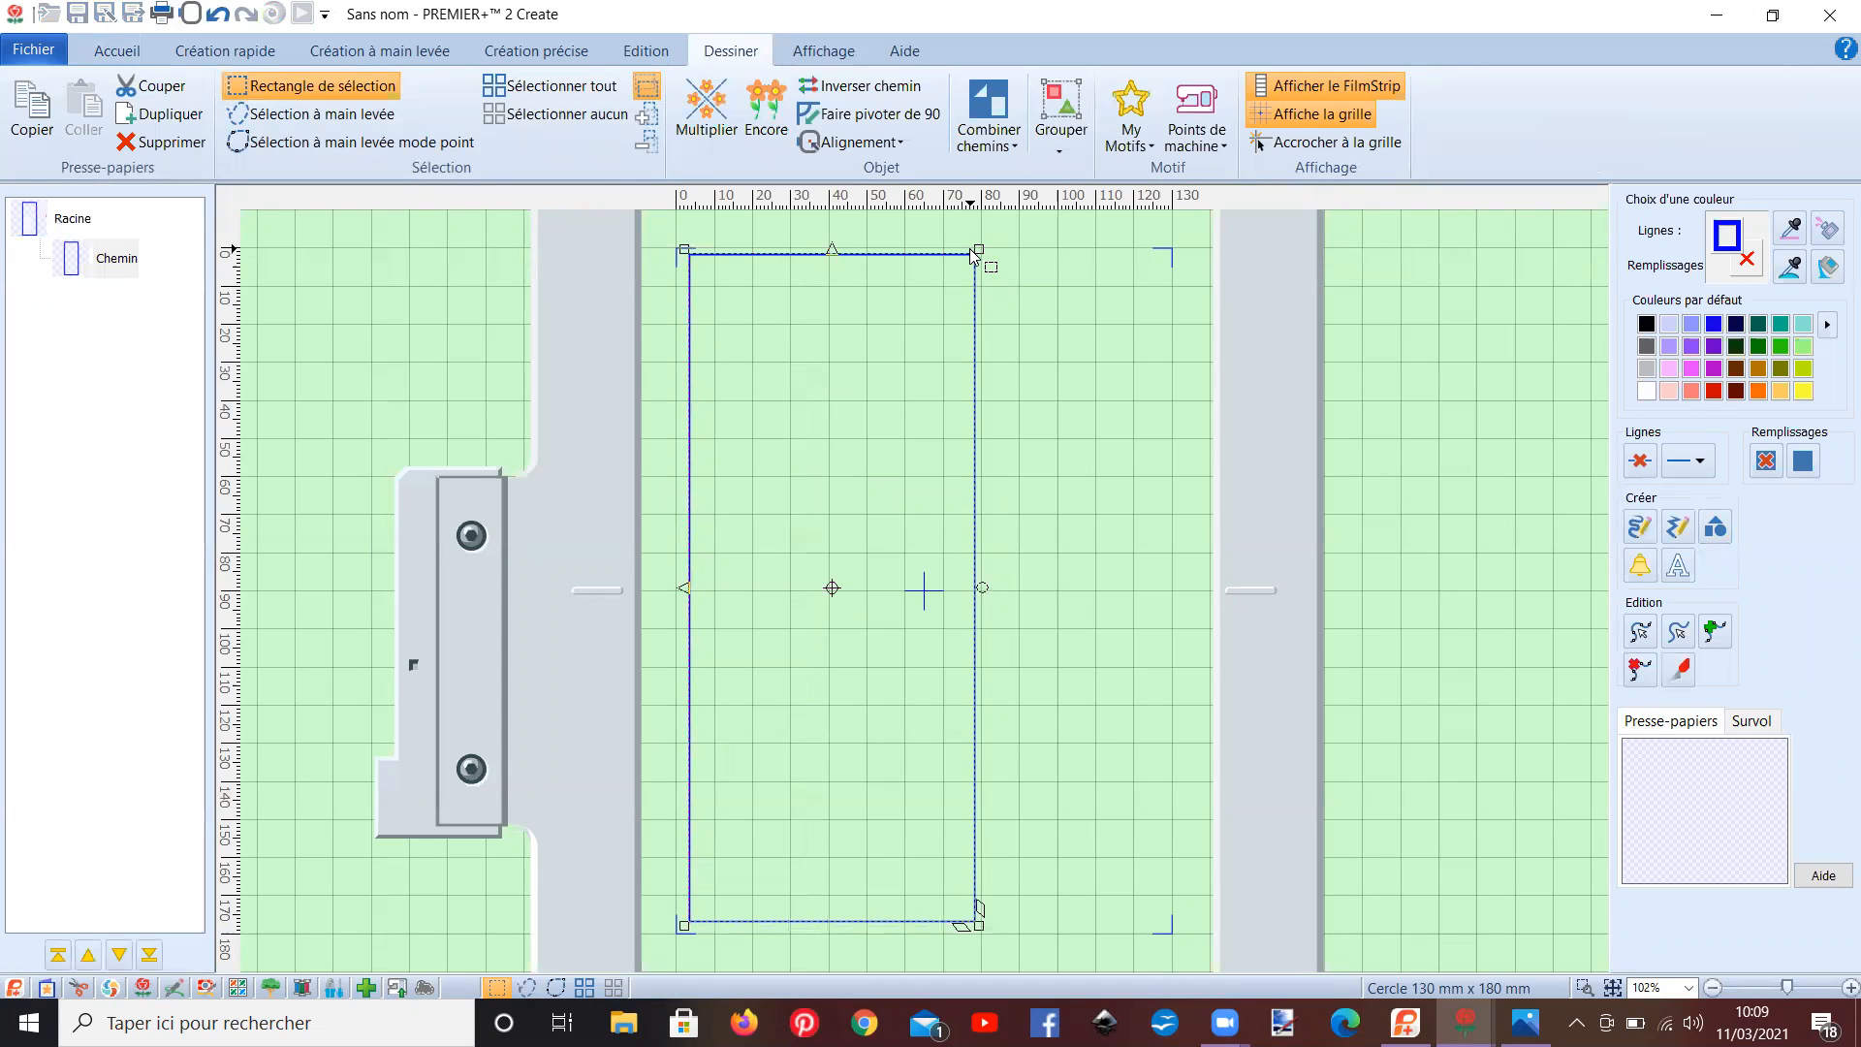
pyautogui.moveTo(976, 254); pyautogui.dragTo(1164, 254)
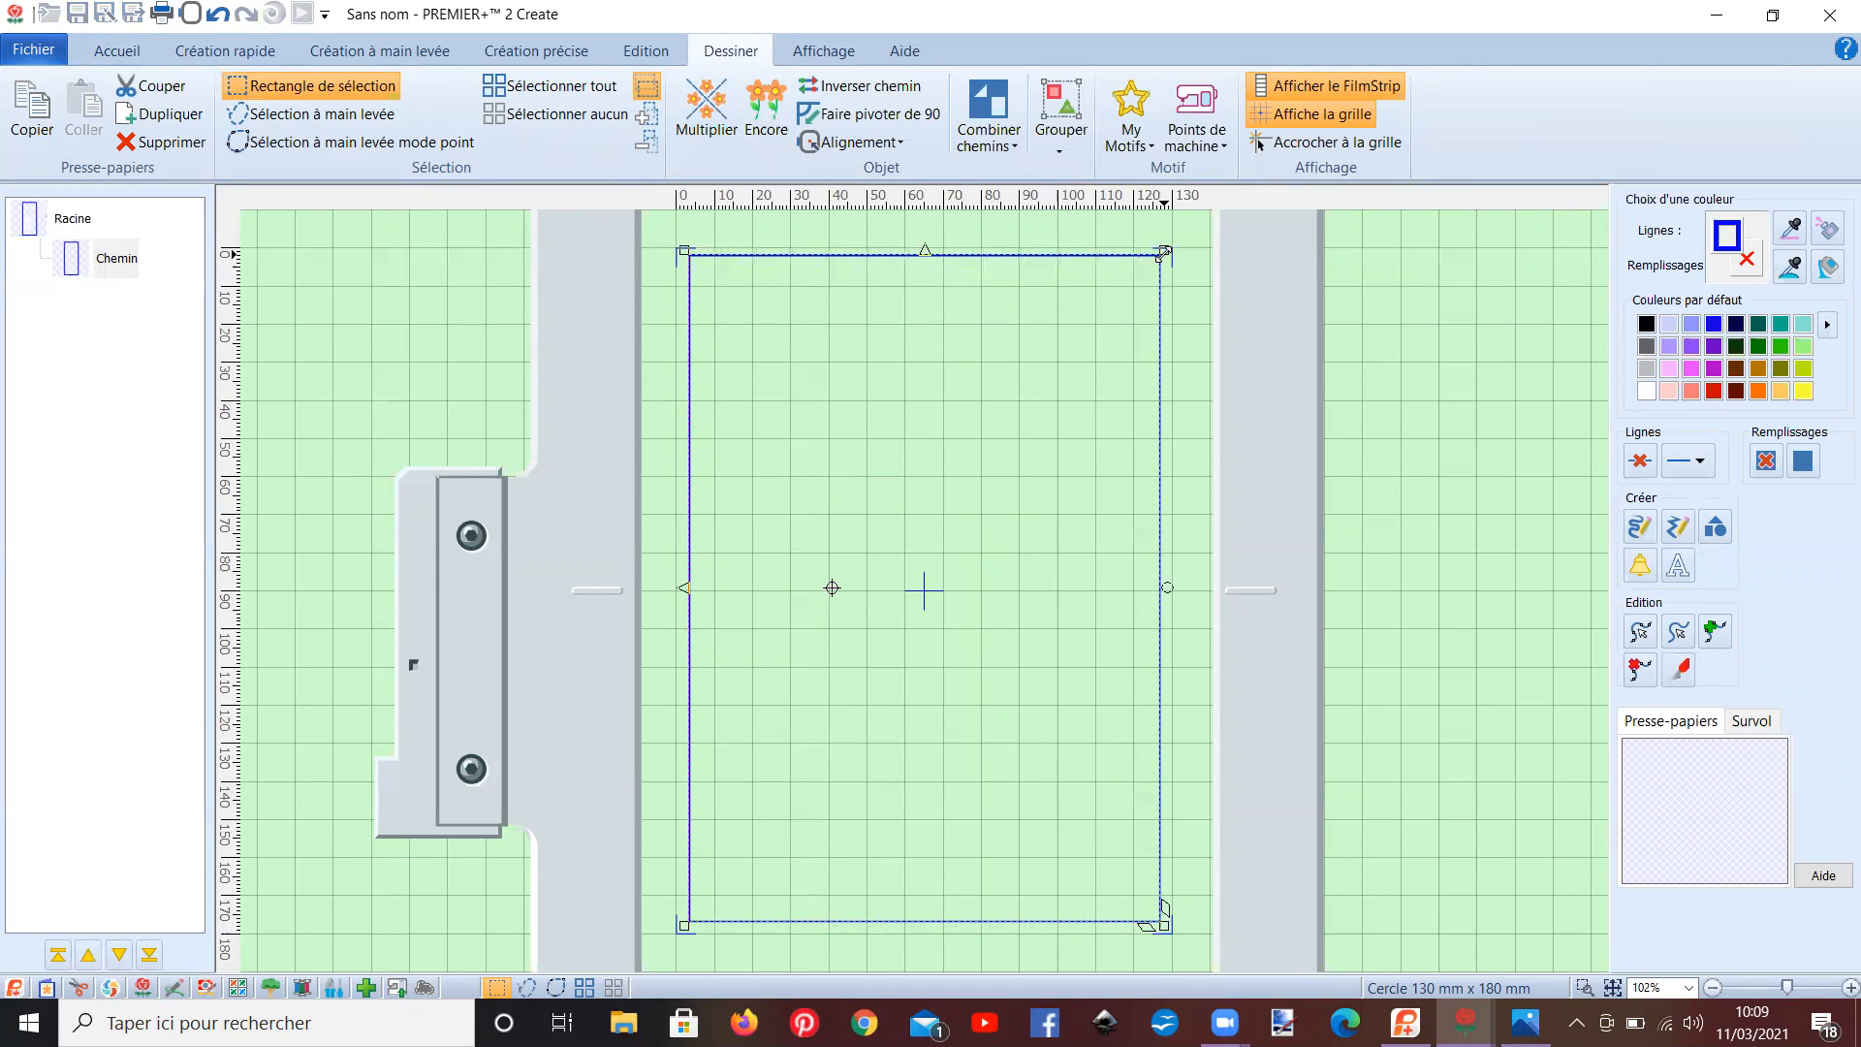
# - Set the rectangle's line thickness to 1 mm in its object properties
pyautogui.doubleClick(854, 433)
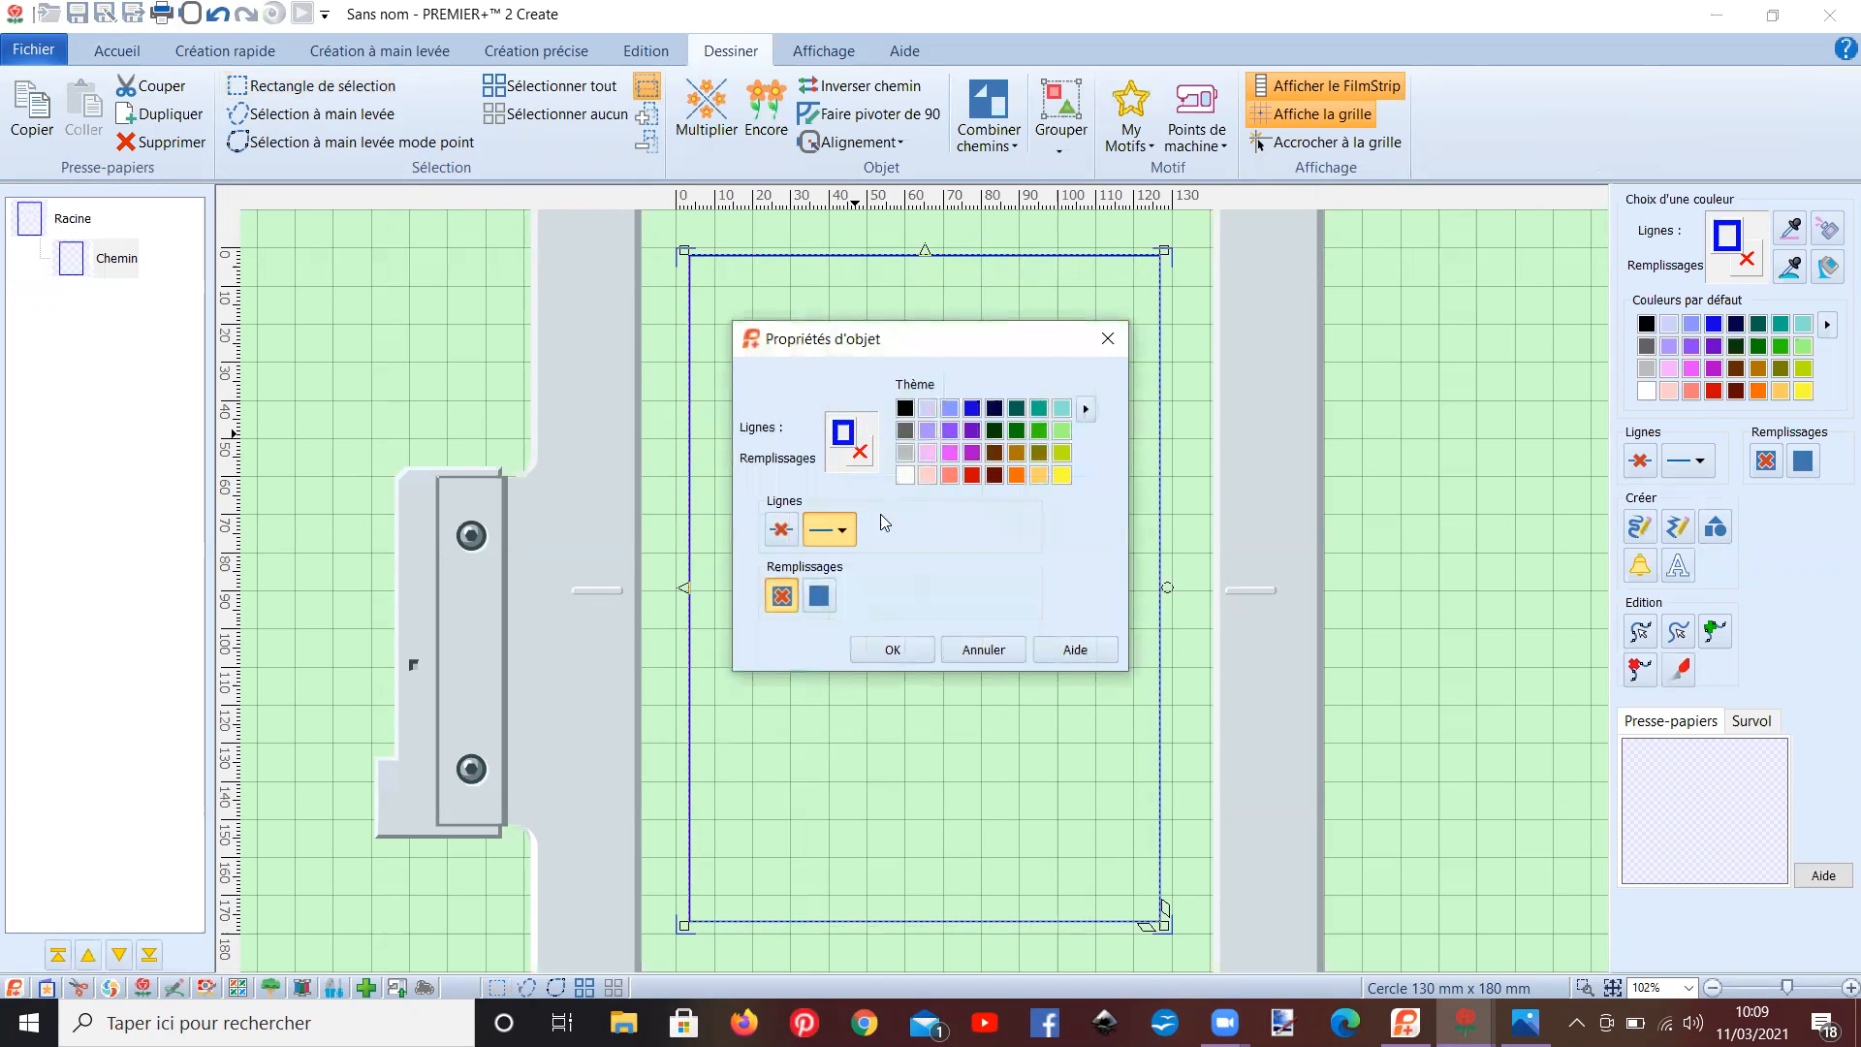
pyautogui.click(843, 532)
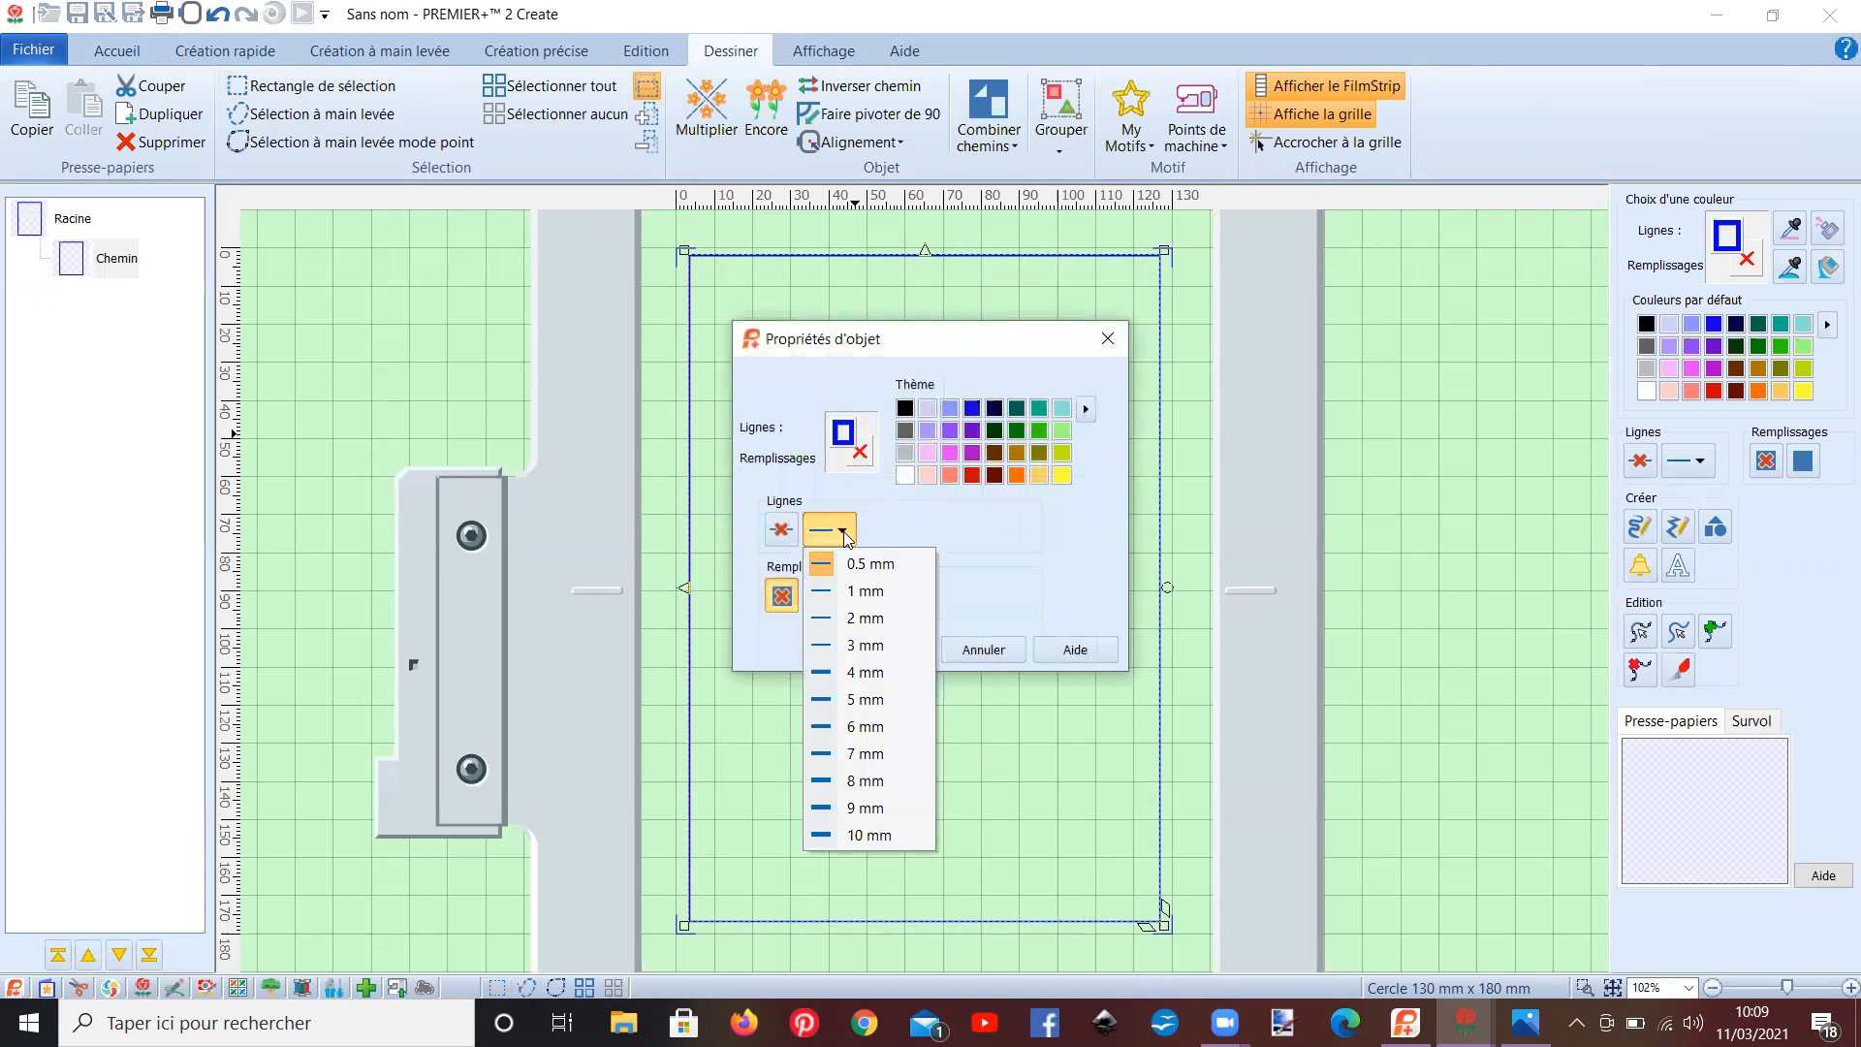
pyautogui.click(850, 593)
pyautogui.click(871, 651)
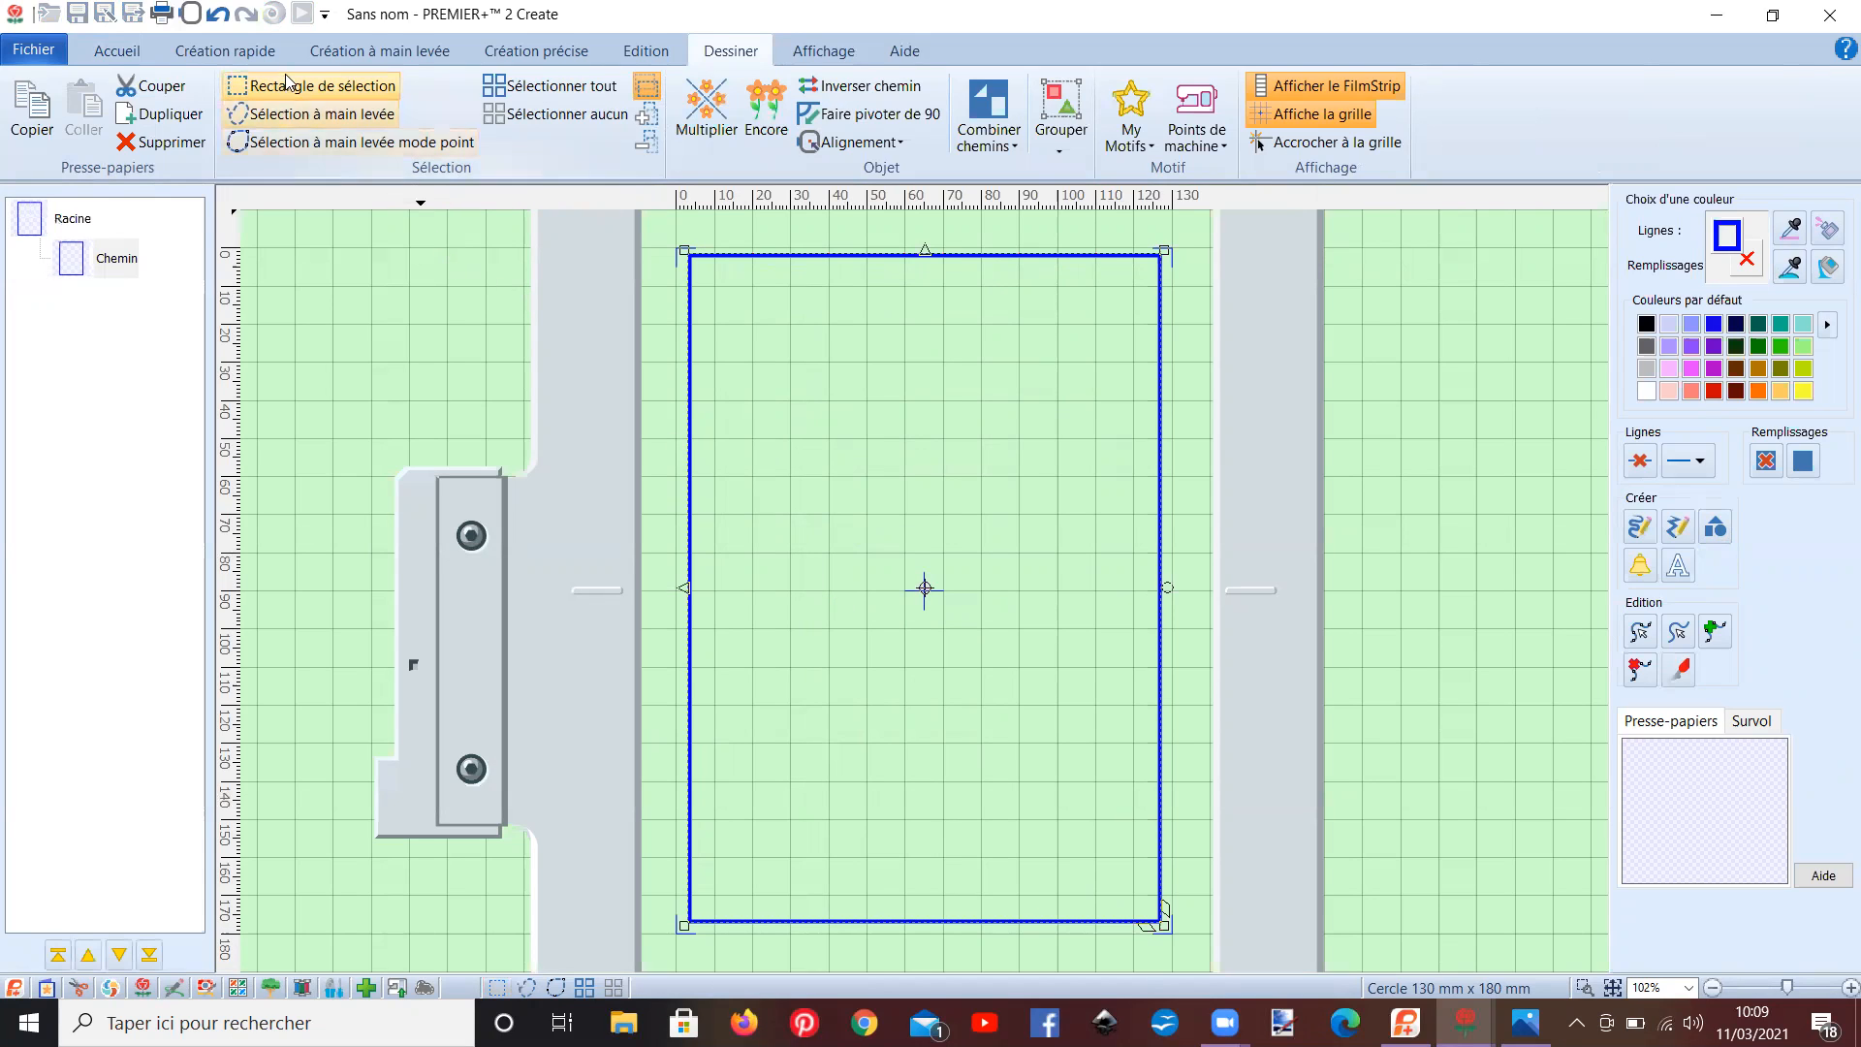
# - Convert the drawn rectangle to a Point simple outline with QuickStitch and no fill, using colour tolerance 10 and a low number of points
pyautogui.click(249, 53)
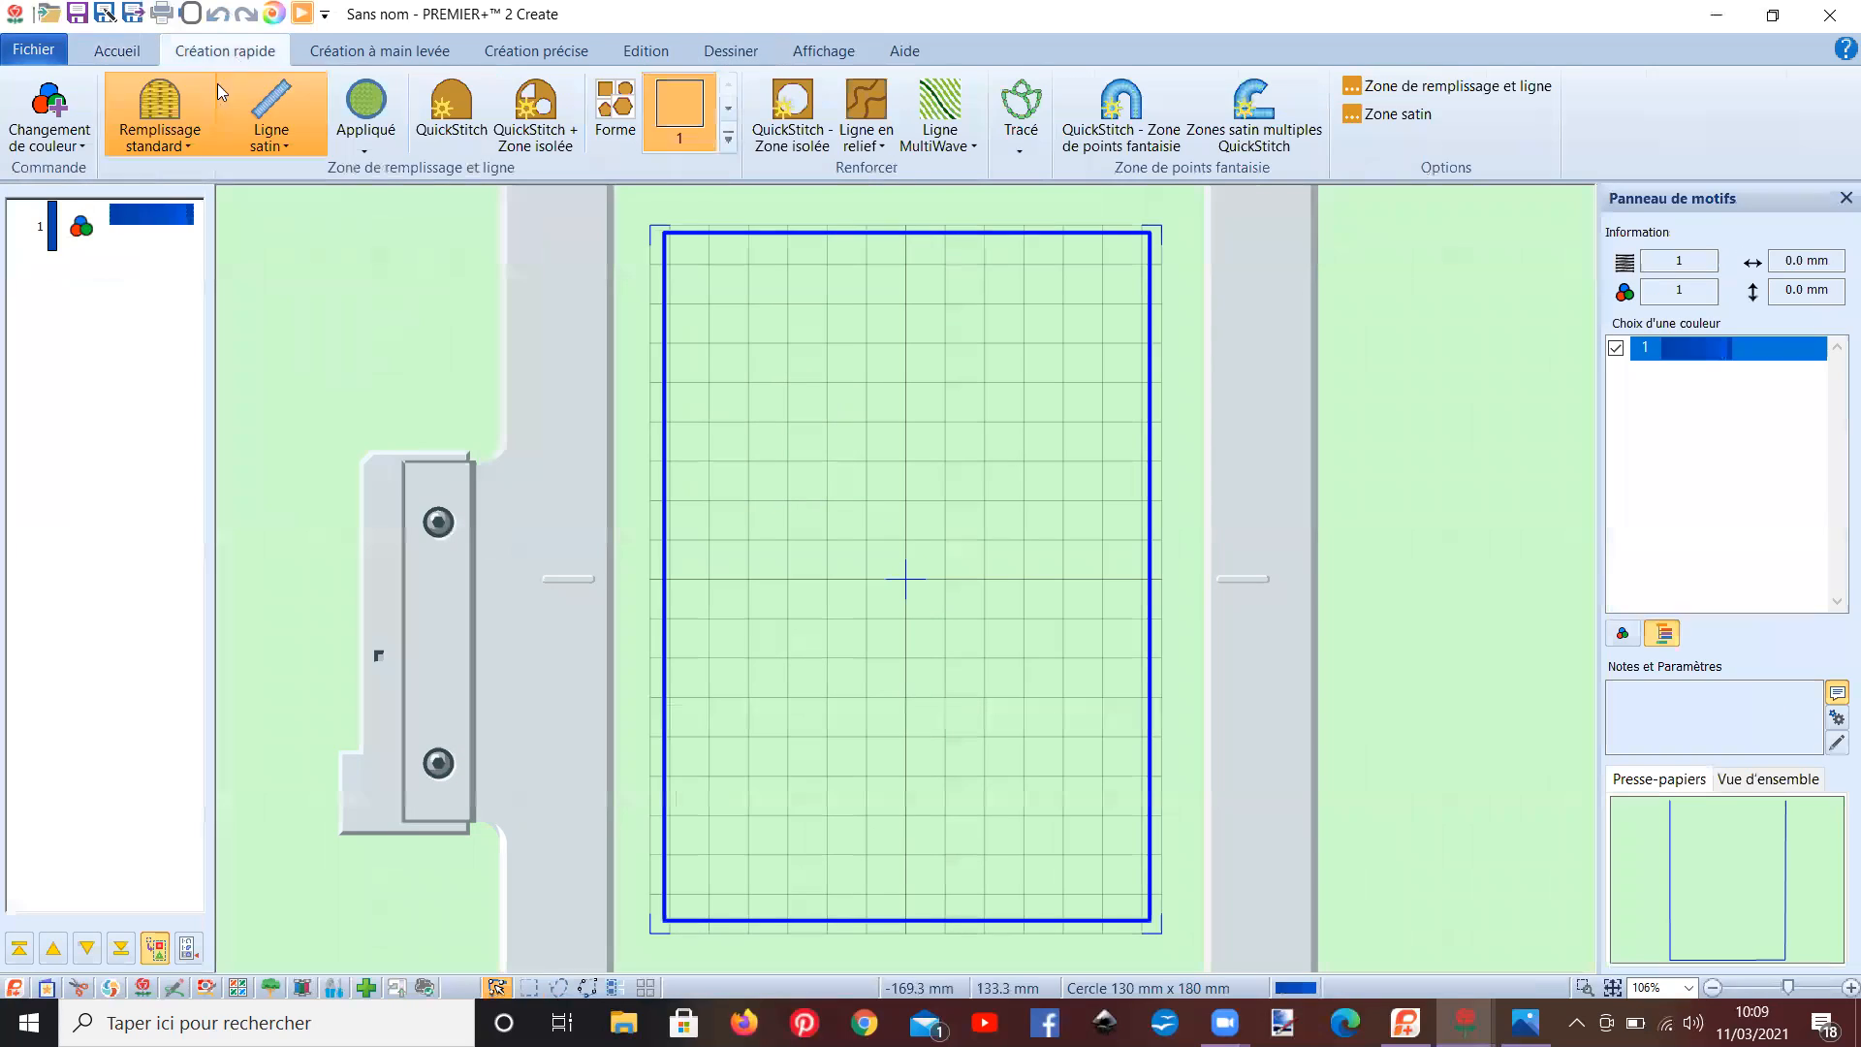
pyautogui.click(145, 230)
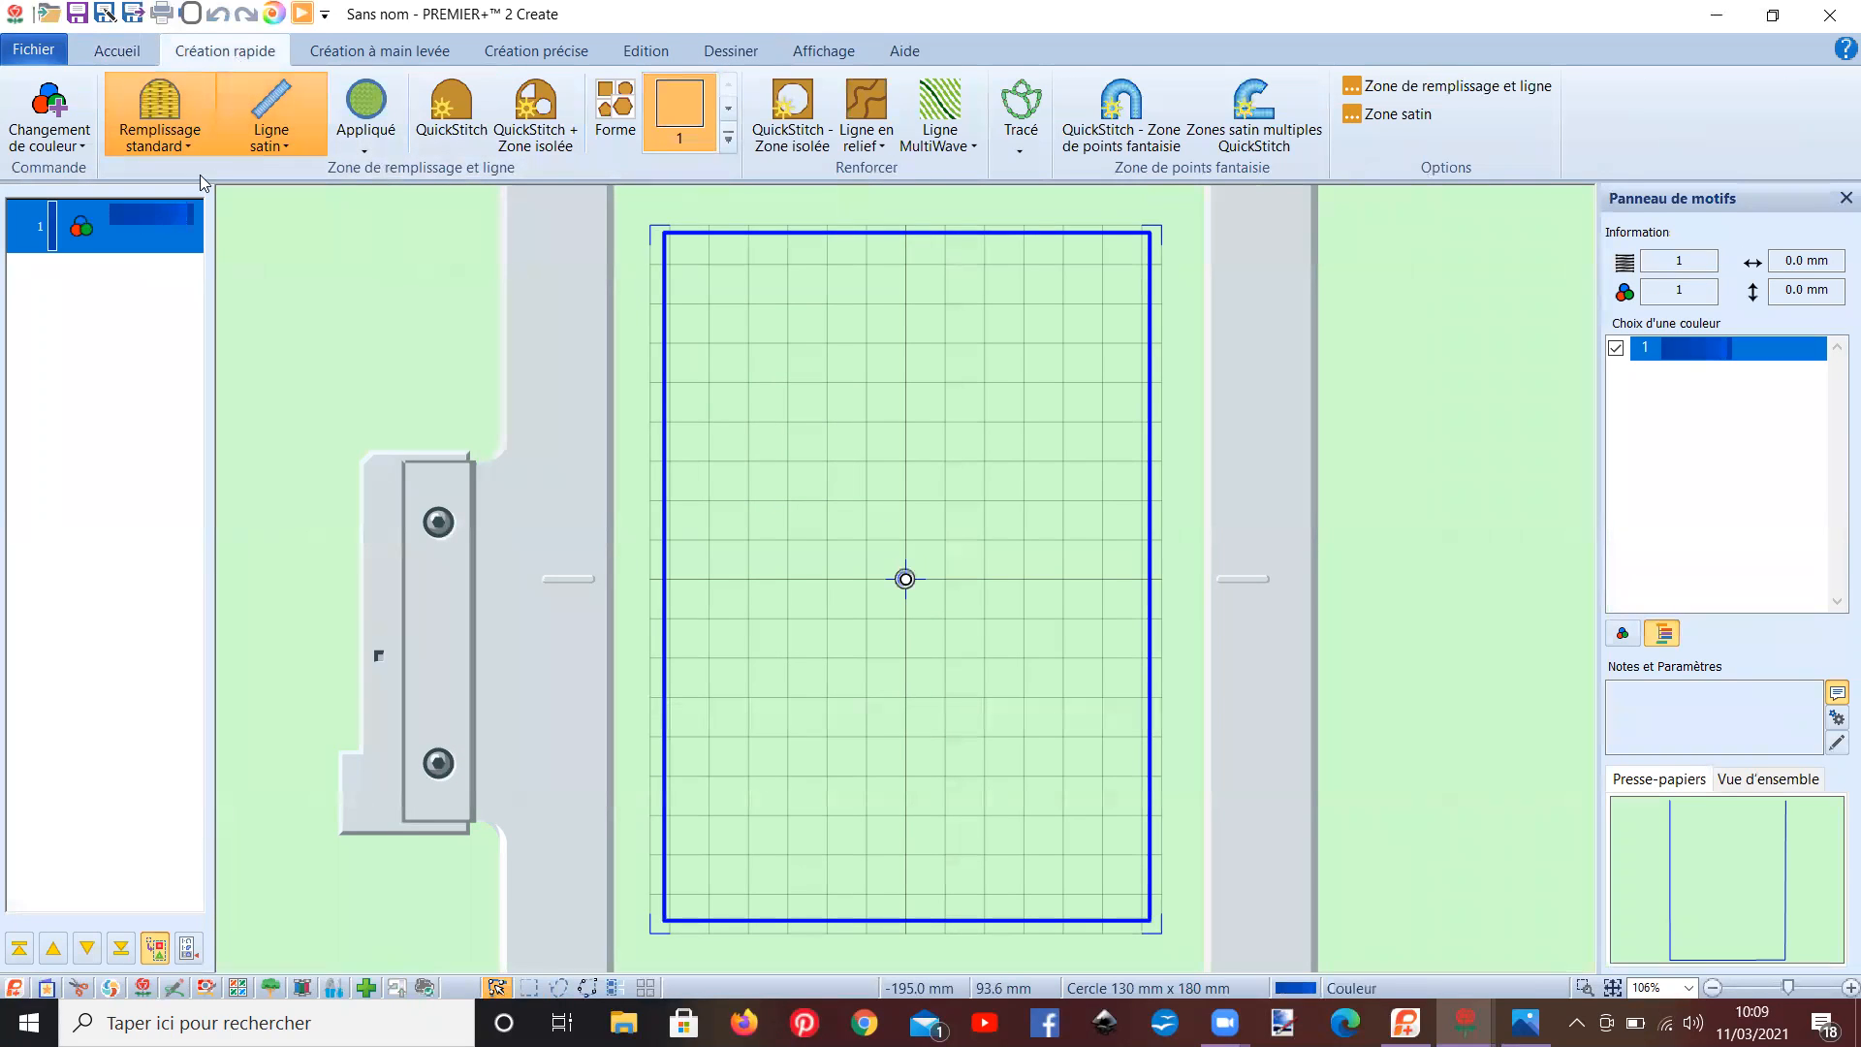
pyautogui.click(168, 91)
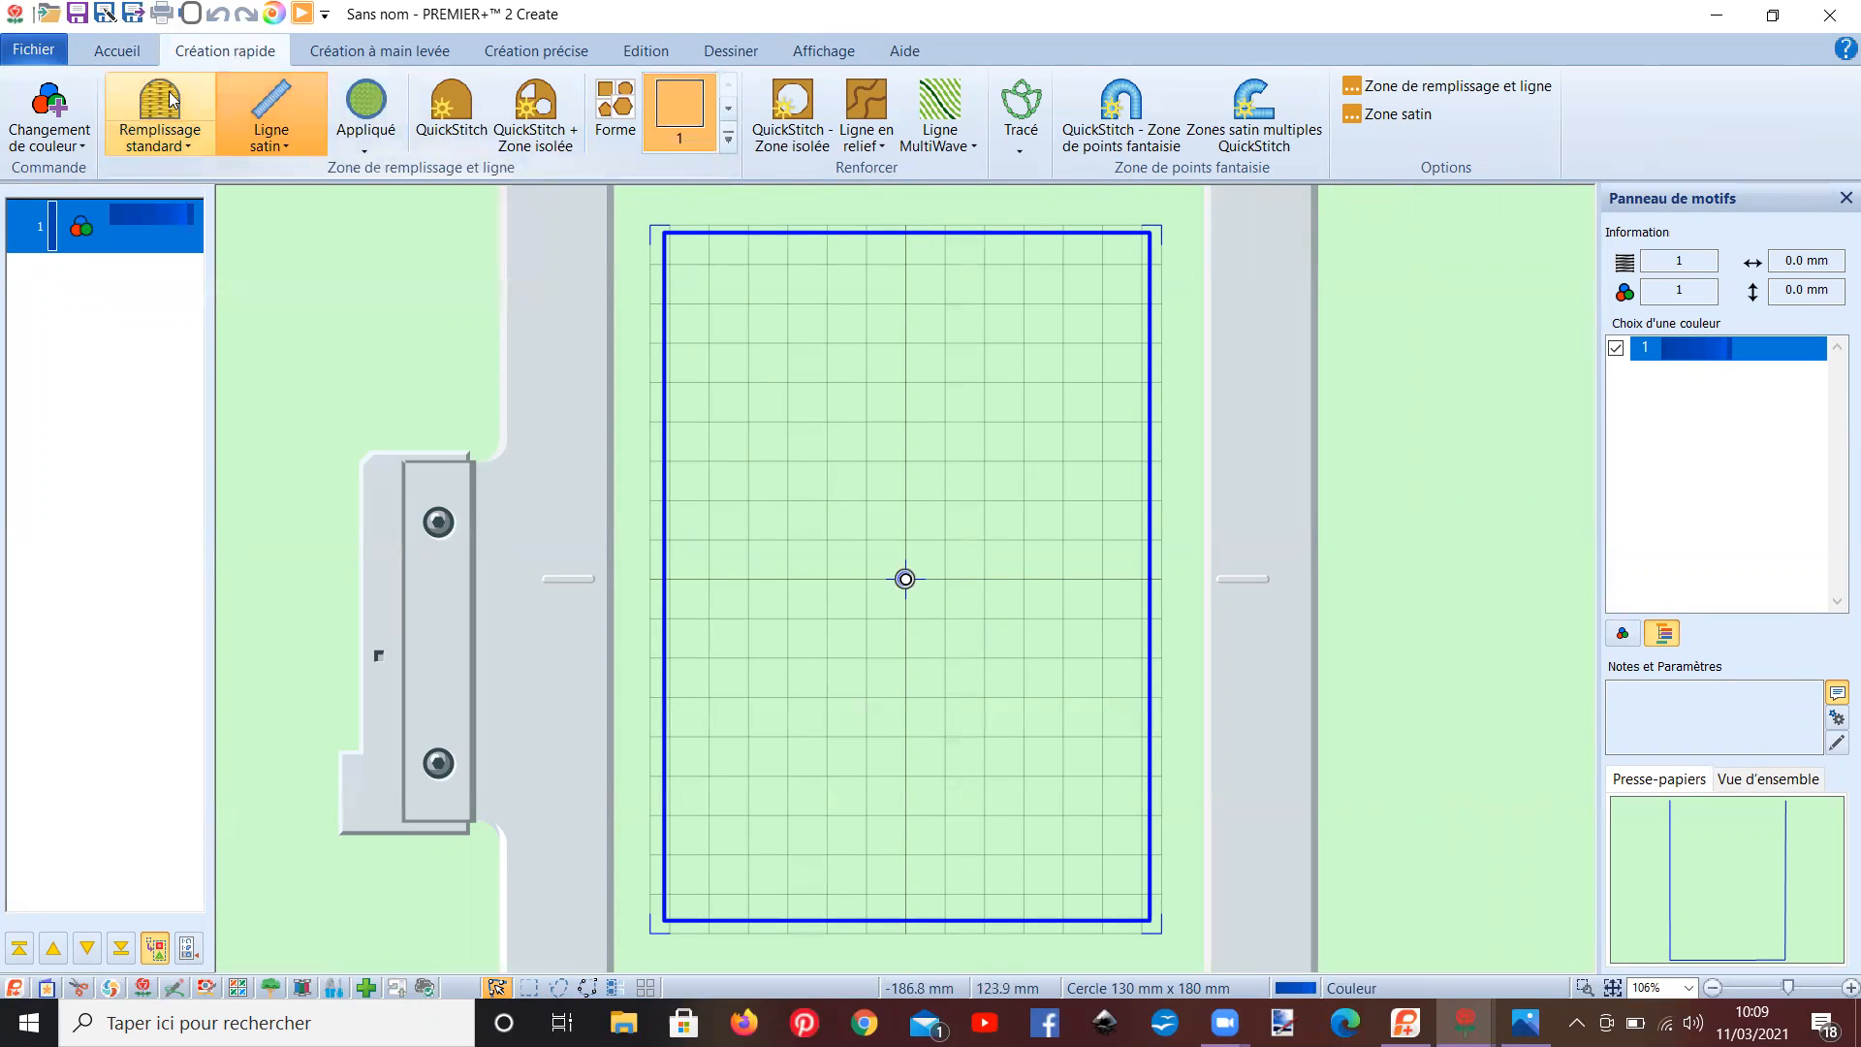
pyautogui.click(269, 141)
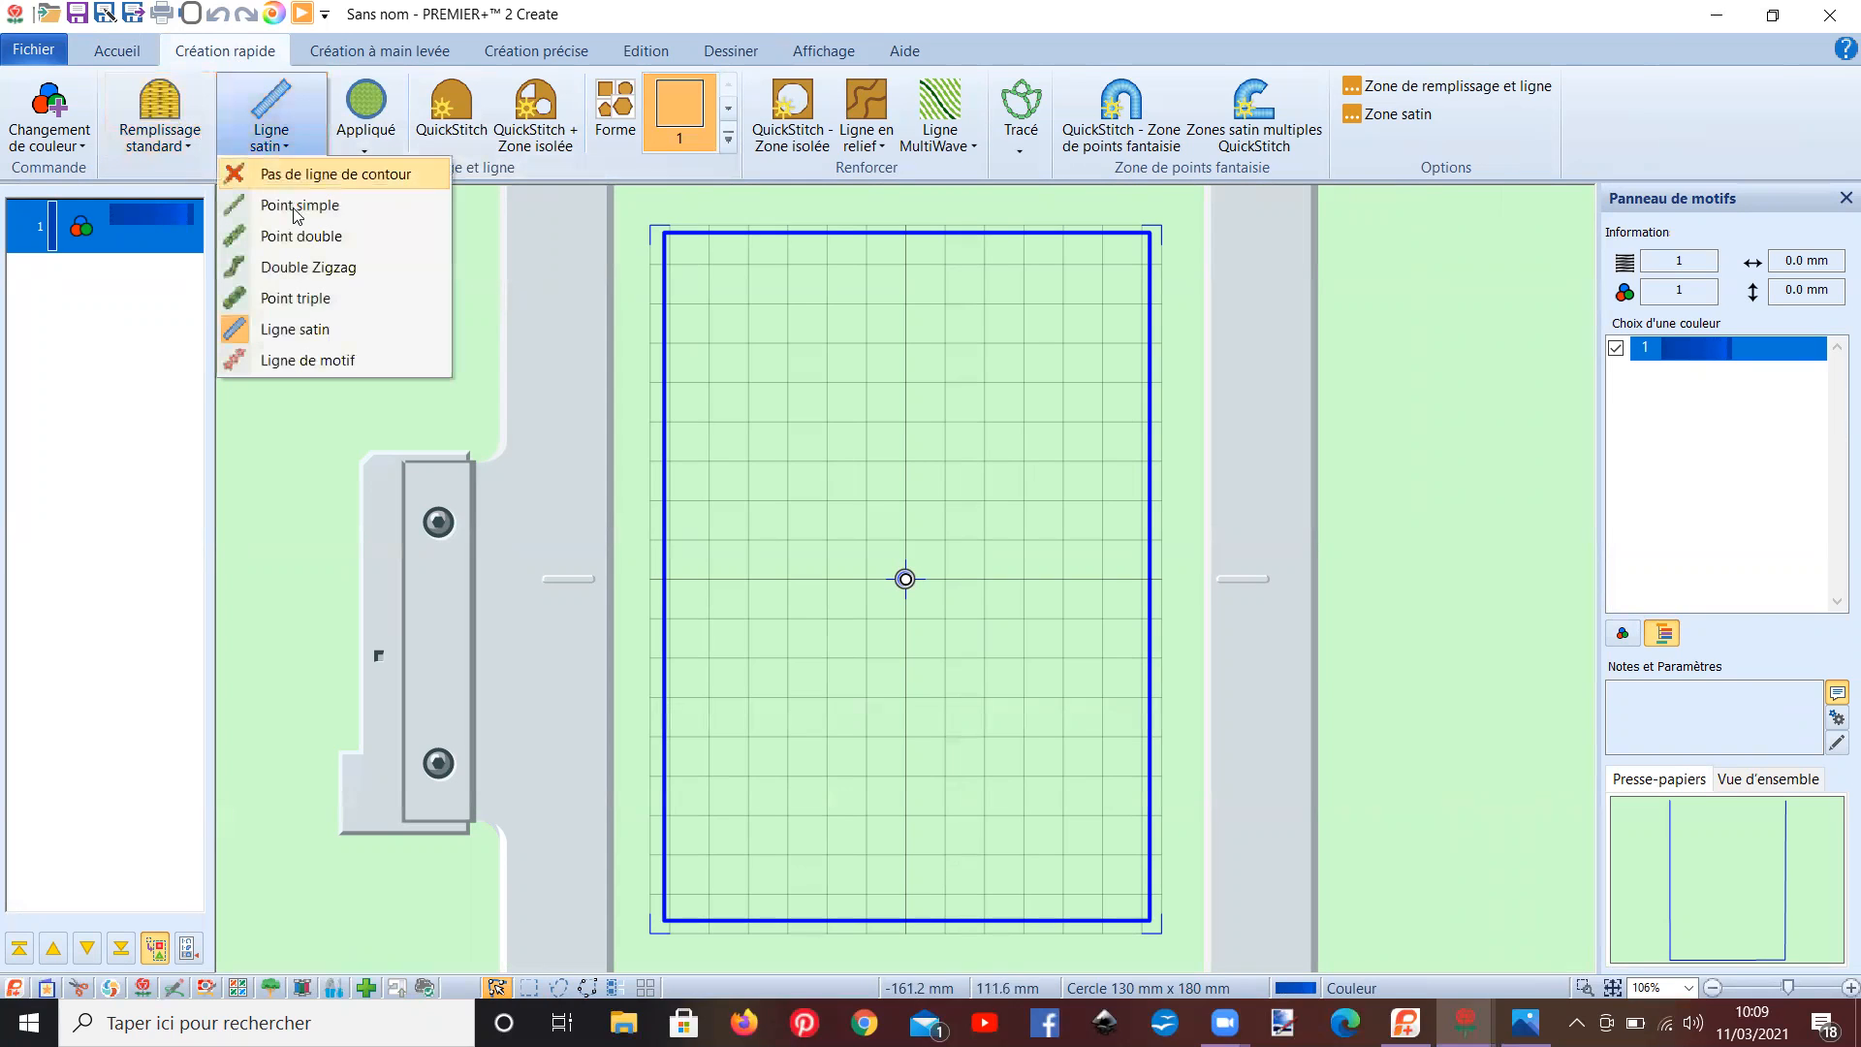
pyautogui.click(296, 207)
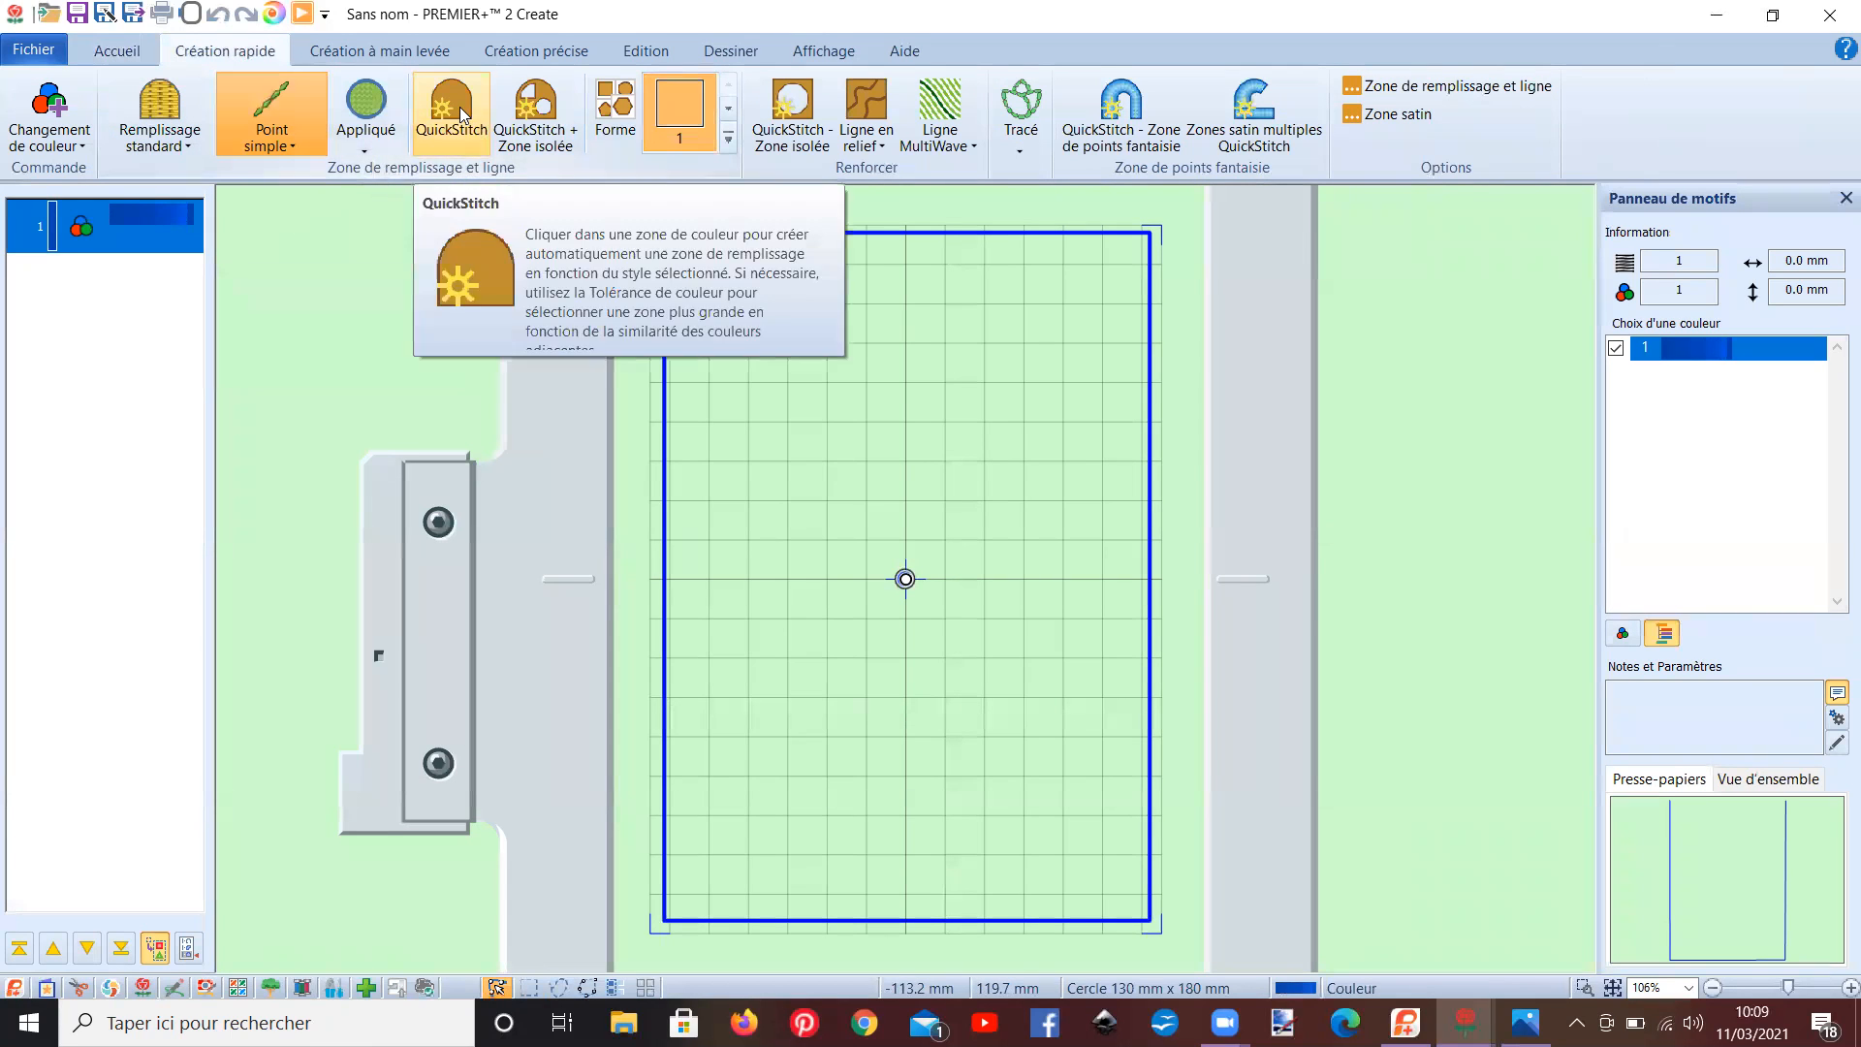
pyautogui.click(459, 106)
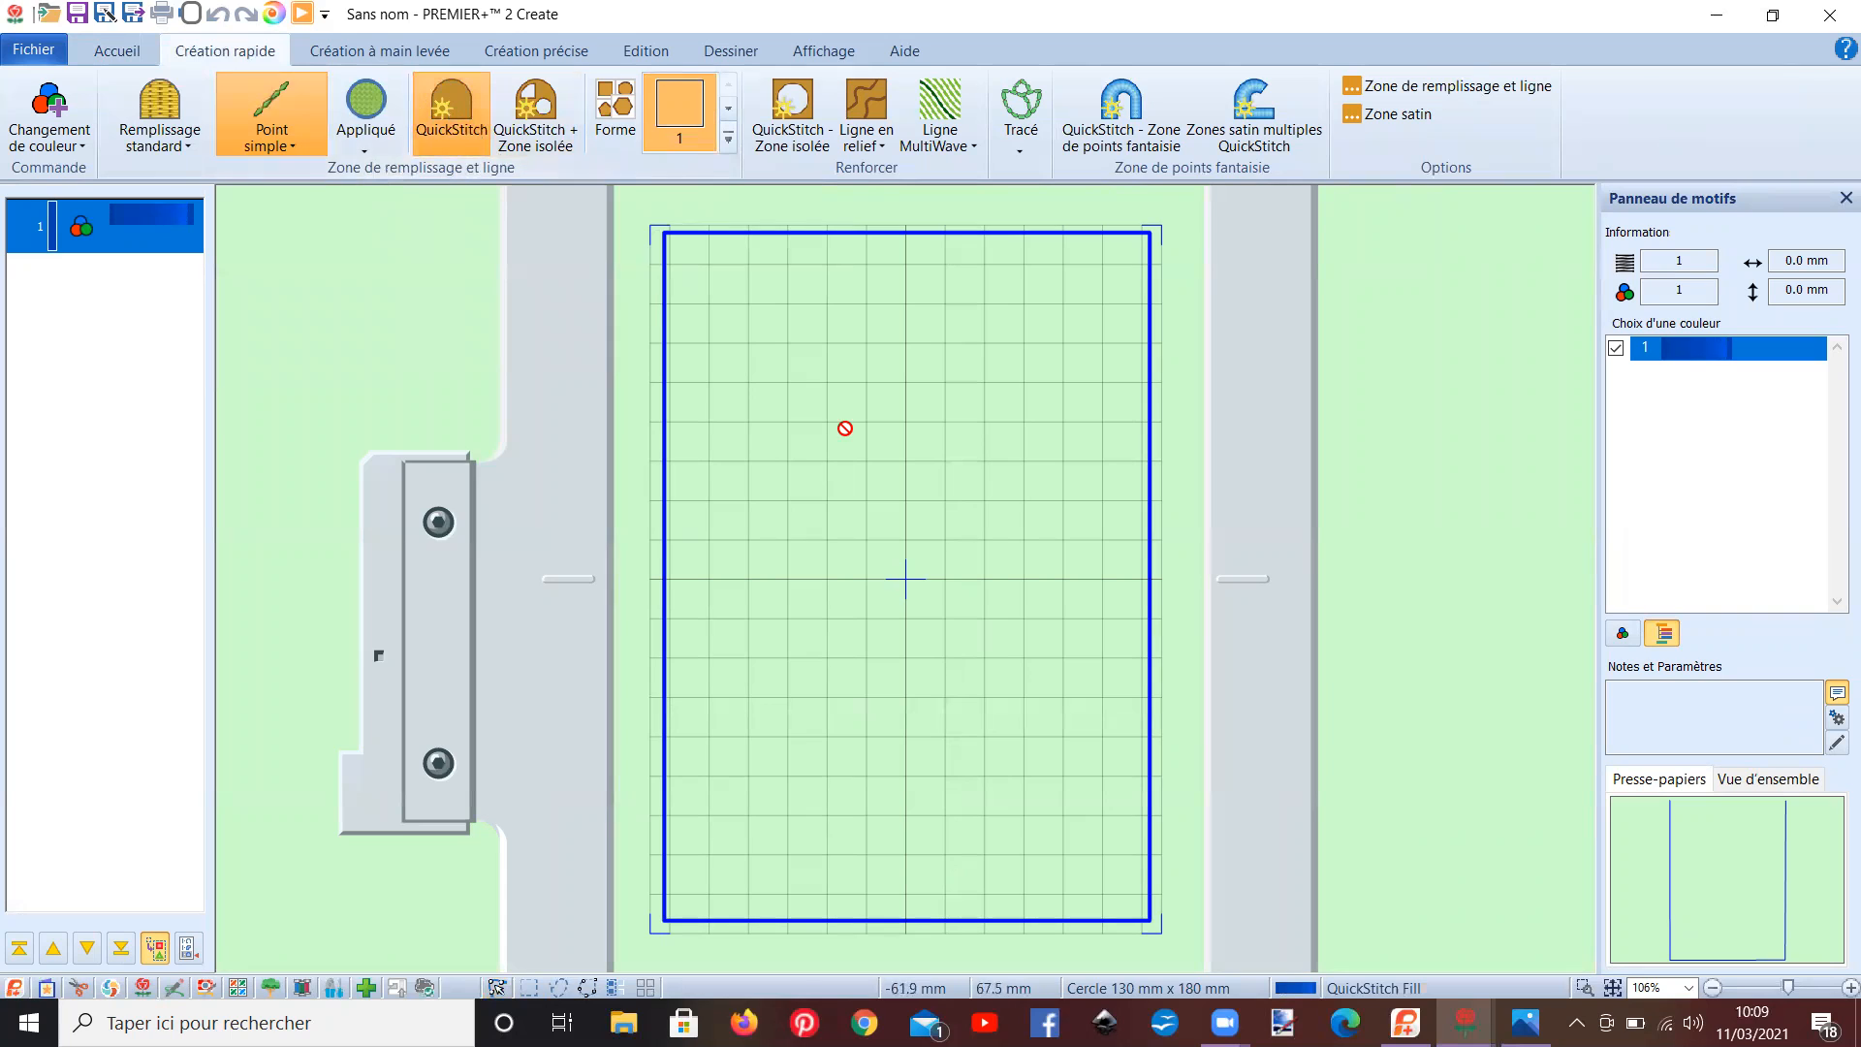
pyautogui.scroll(3, 846, 427)
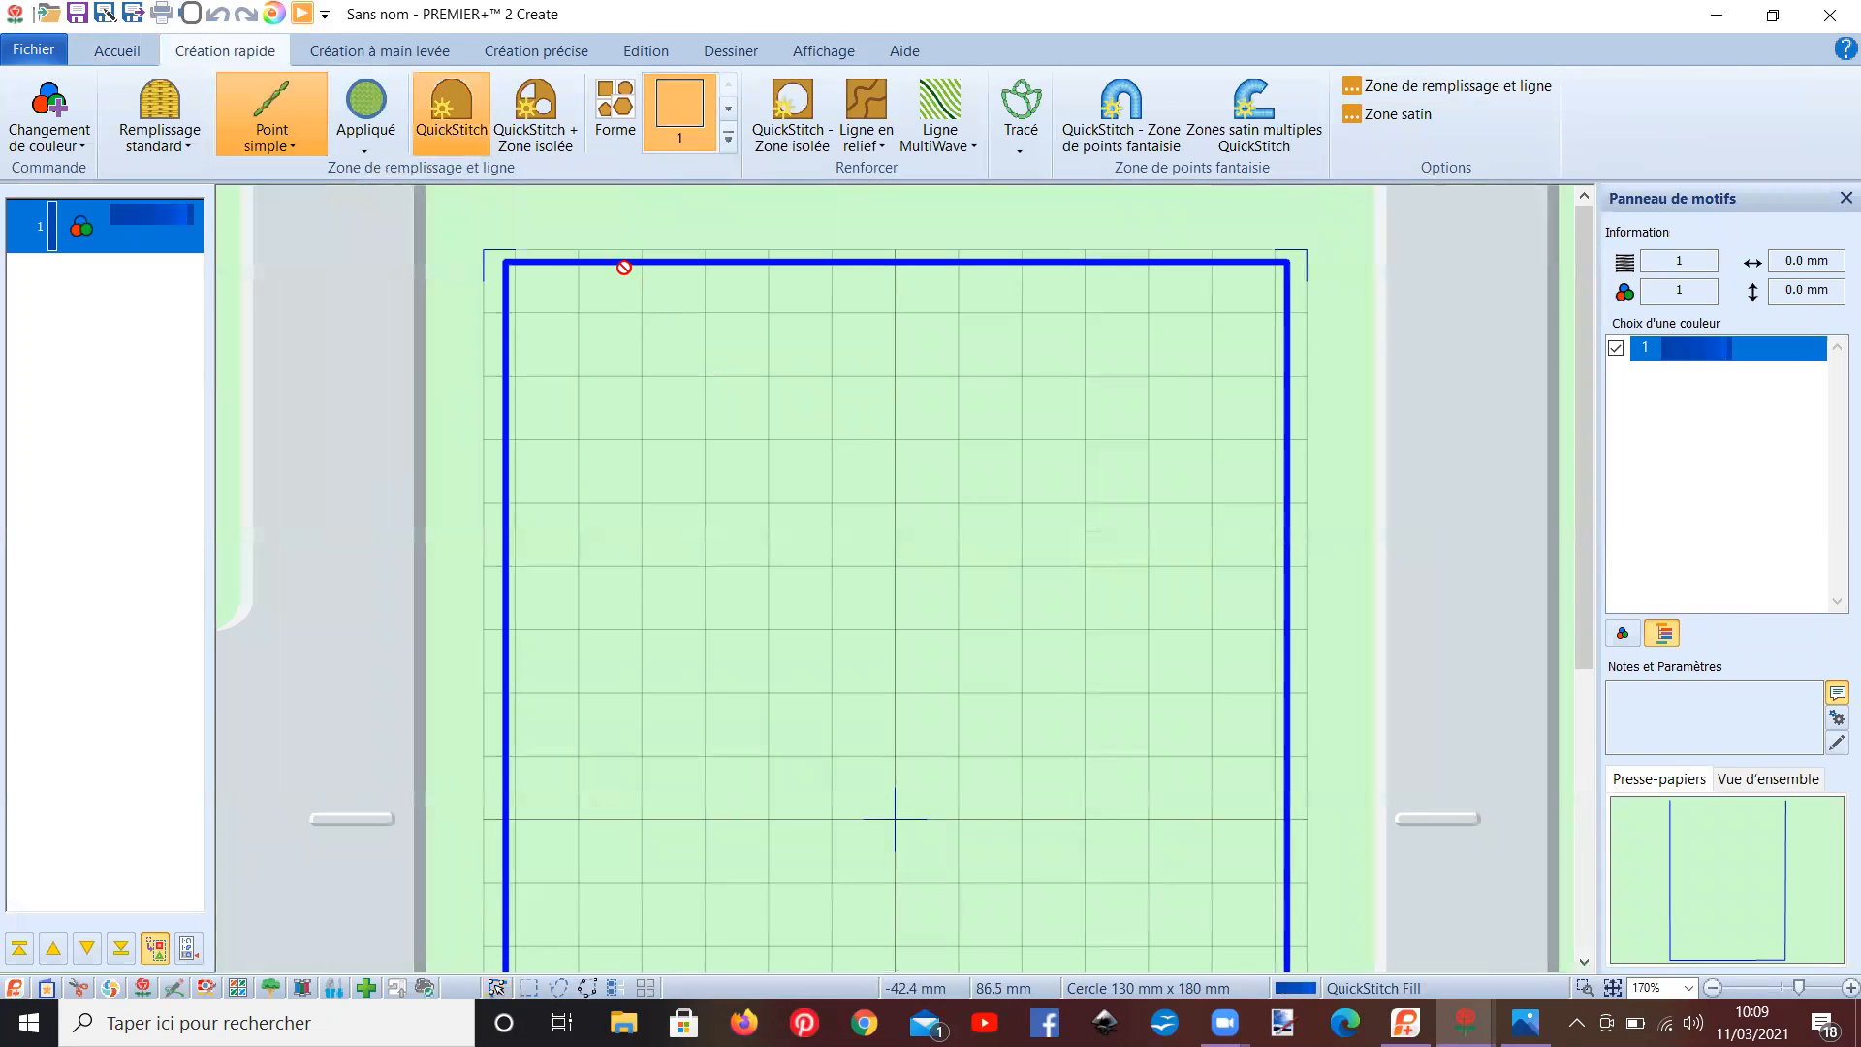
pyautogui.click(620, 265)
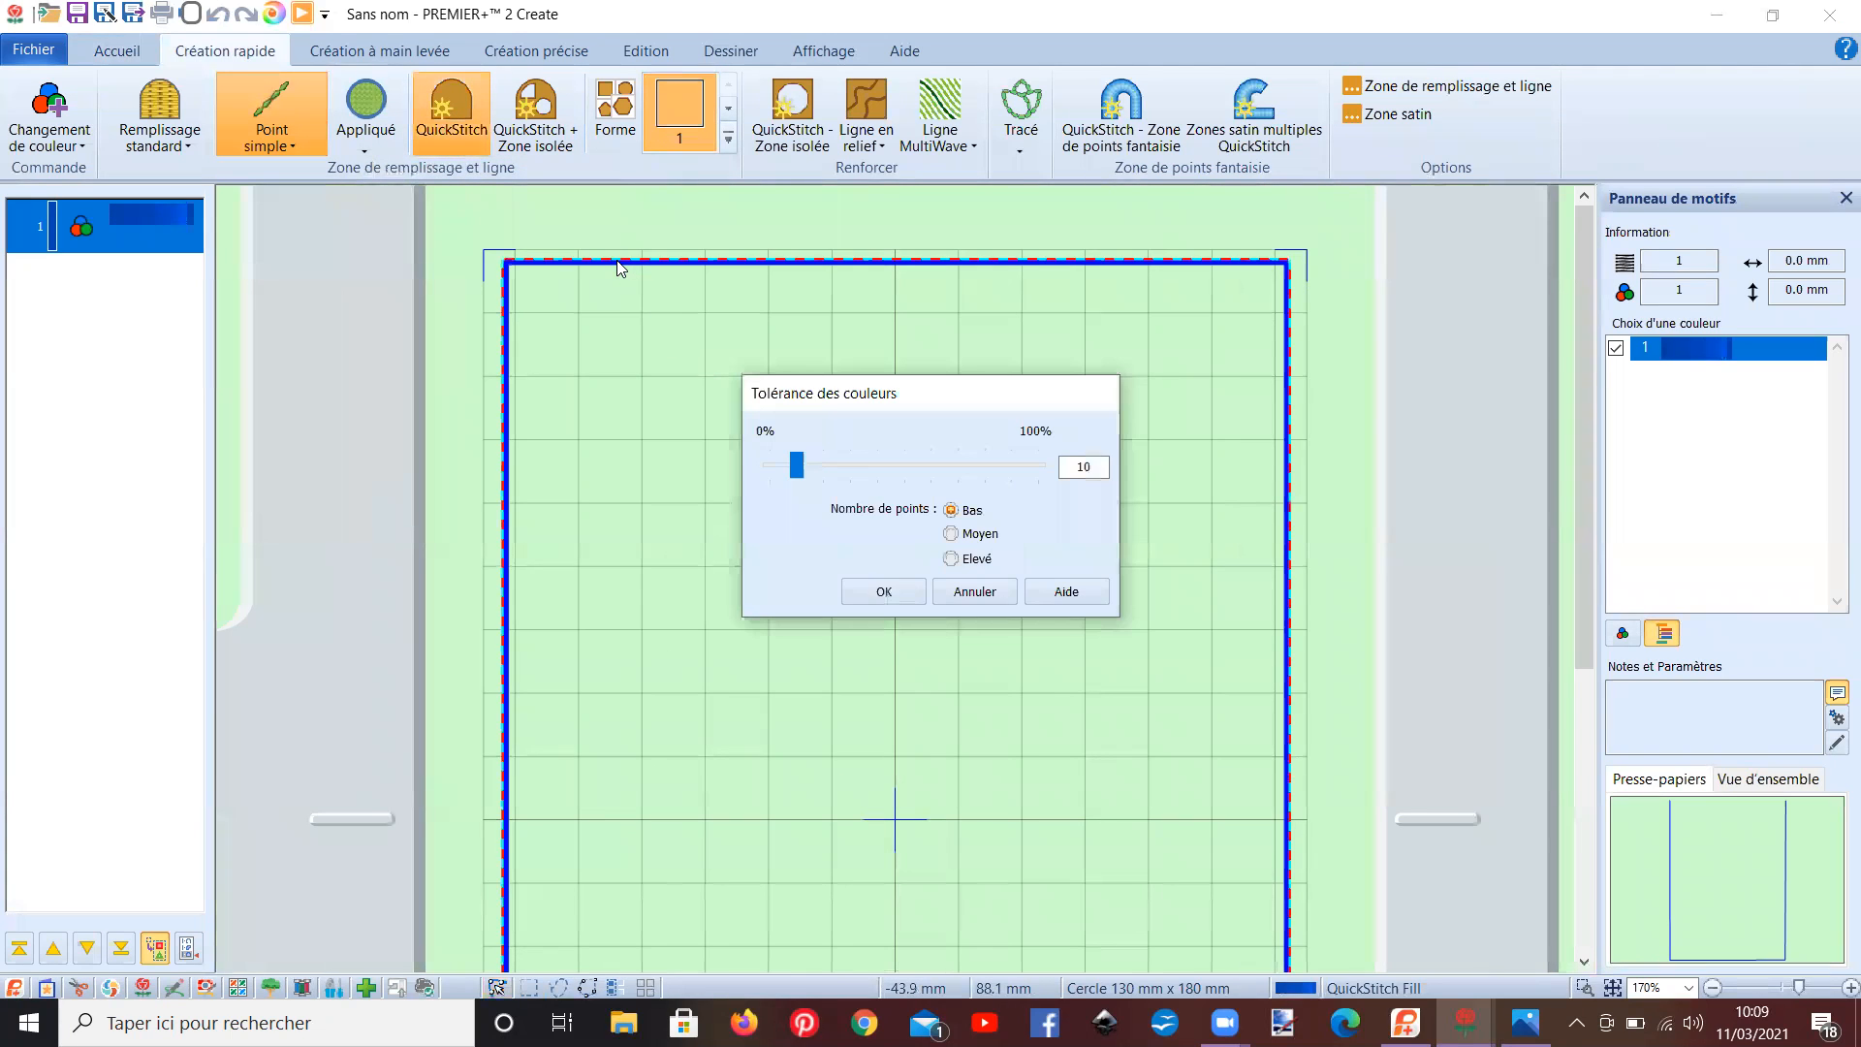
pyautogui.press('Return')
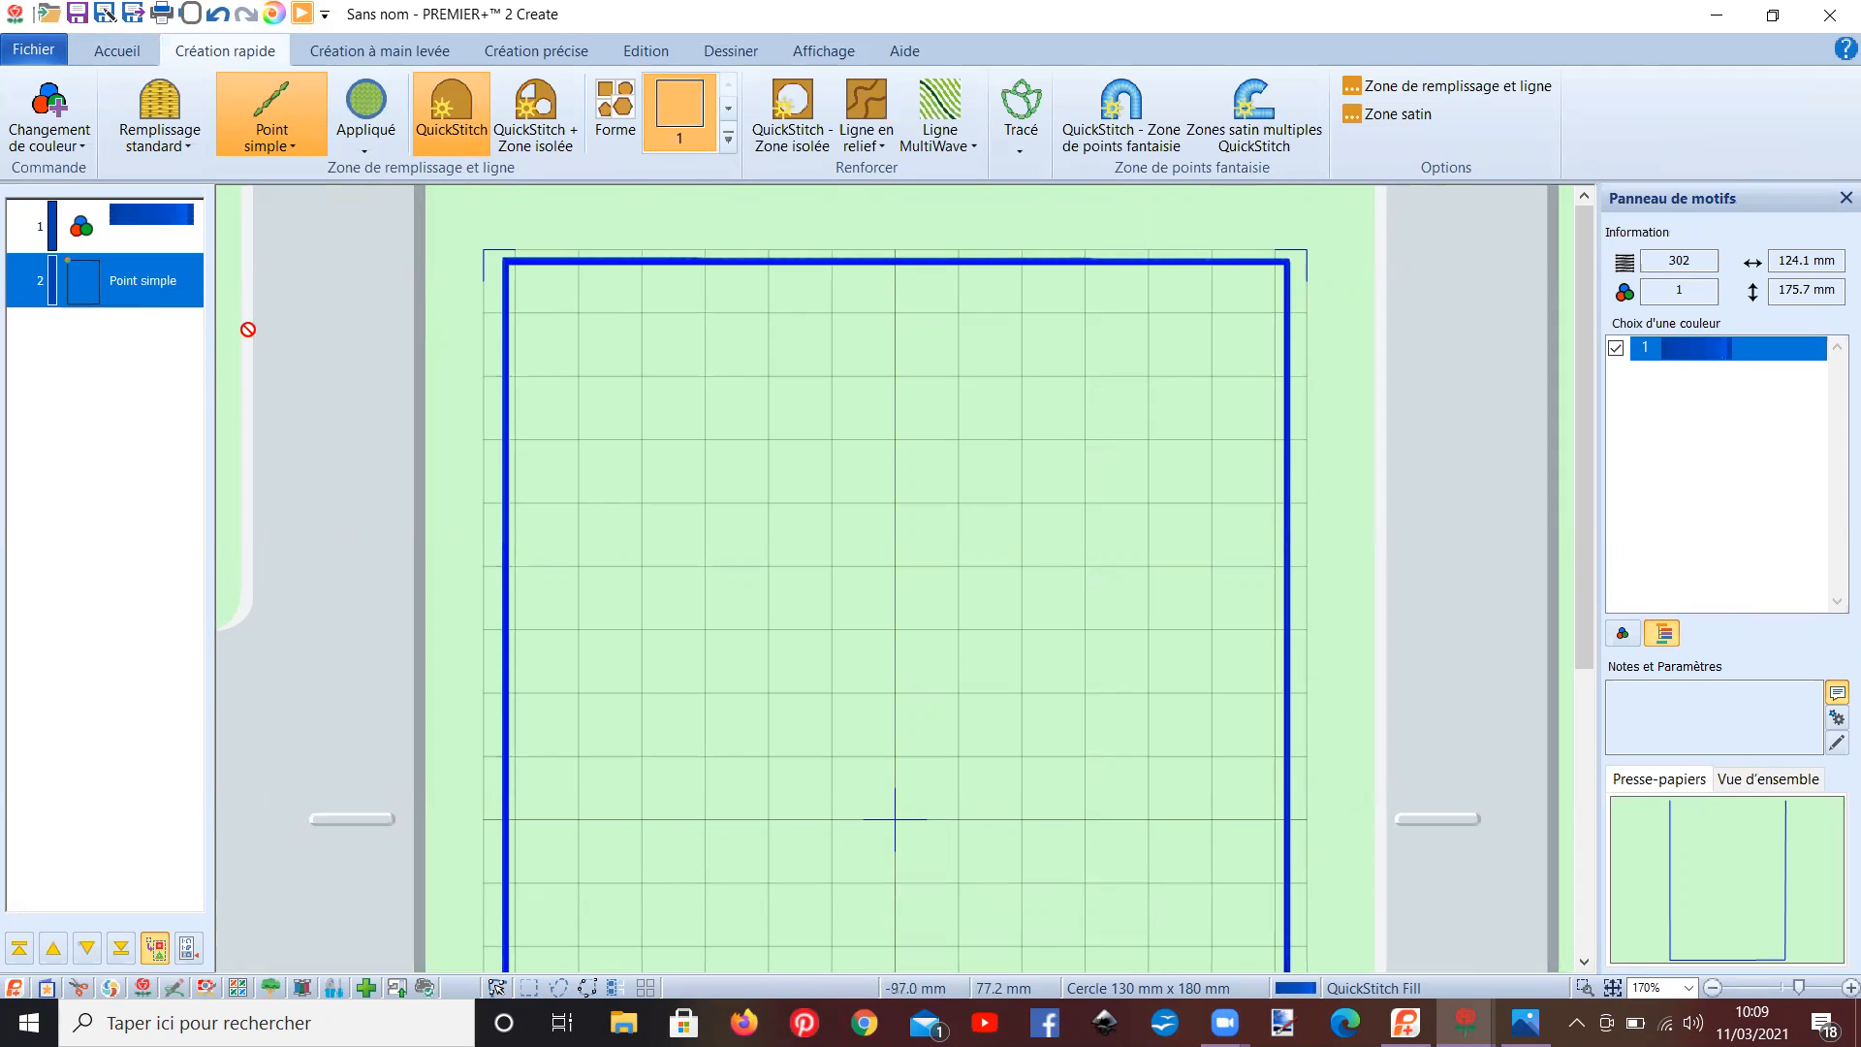
# - Insert a stop command after the Point simple rectangle in the stitch sequence
pyautogui.click(144, 294)
pyautogui.rightClick(169, 286)
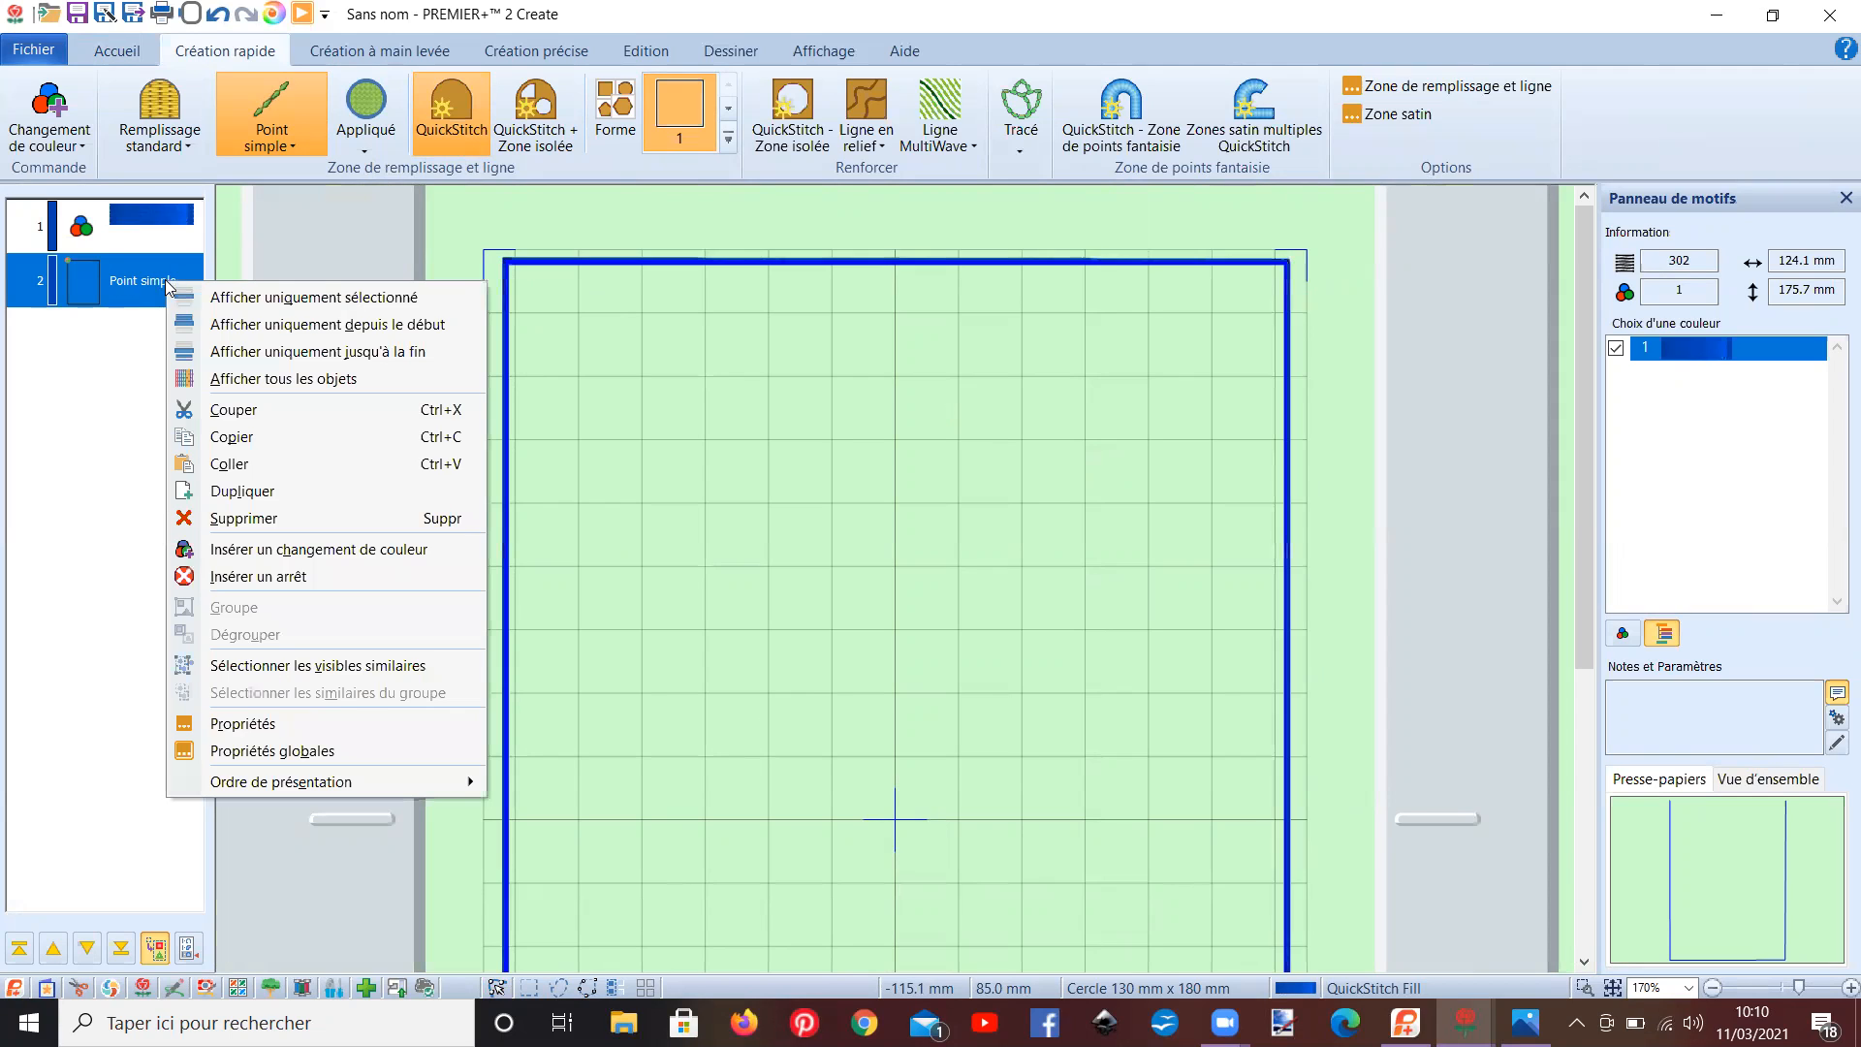
pyautogui.click(284, 578)
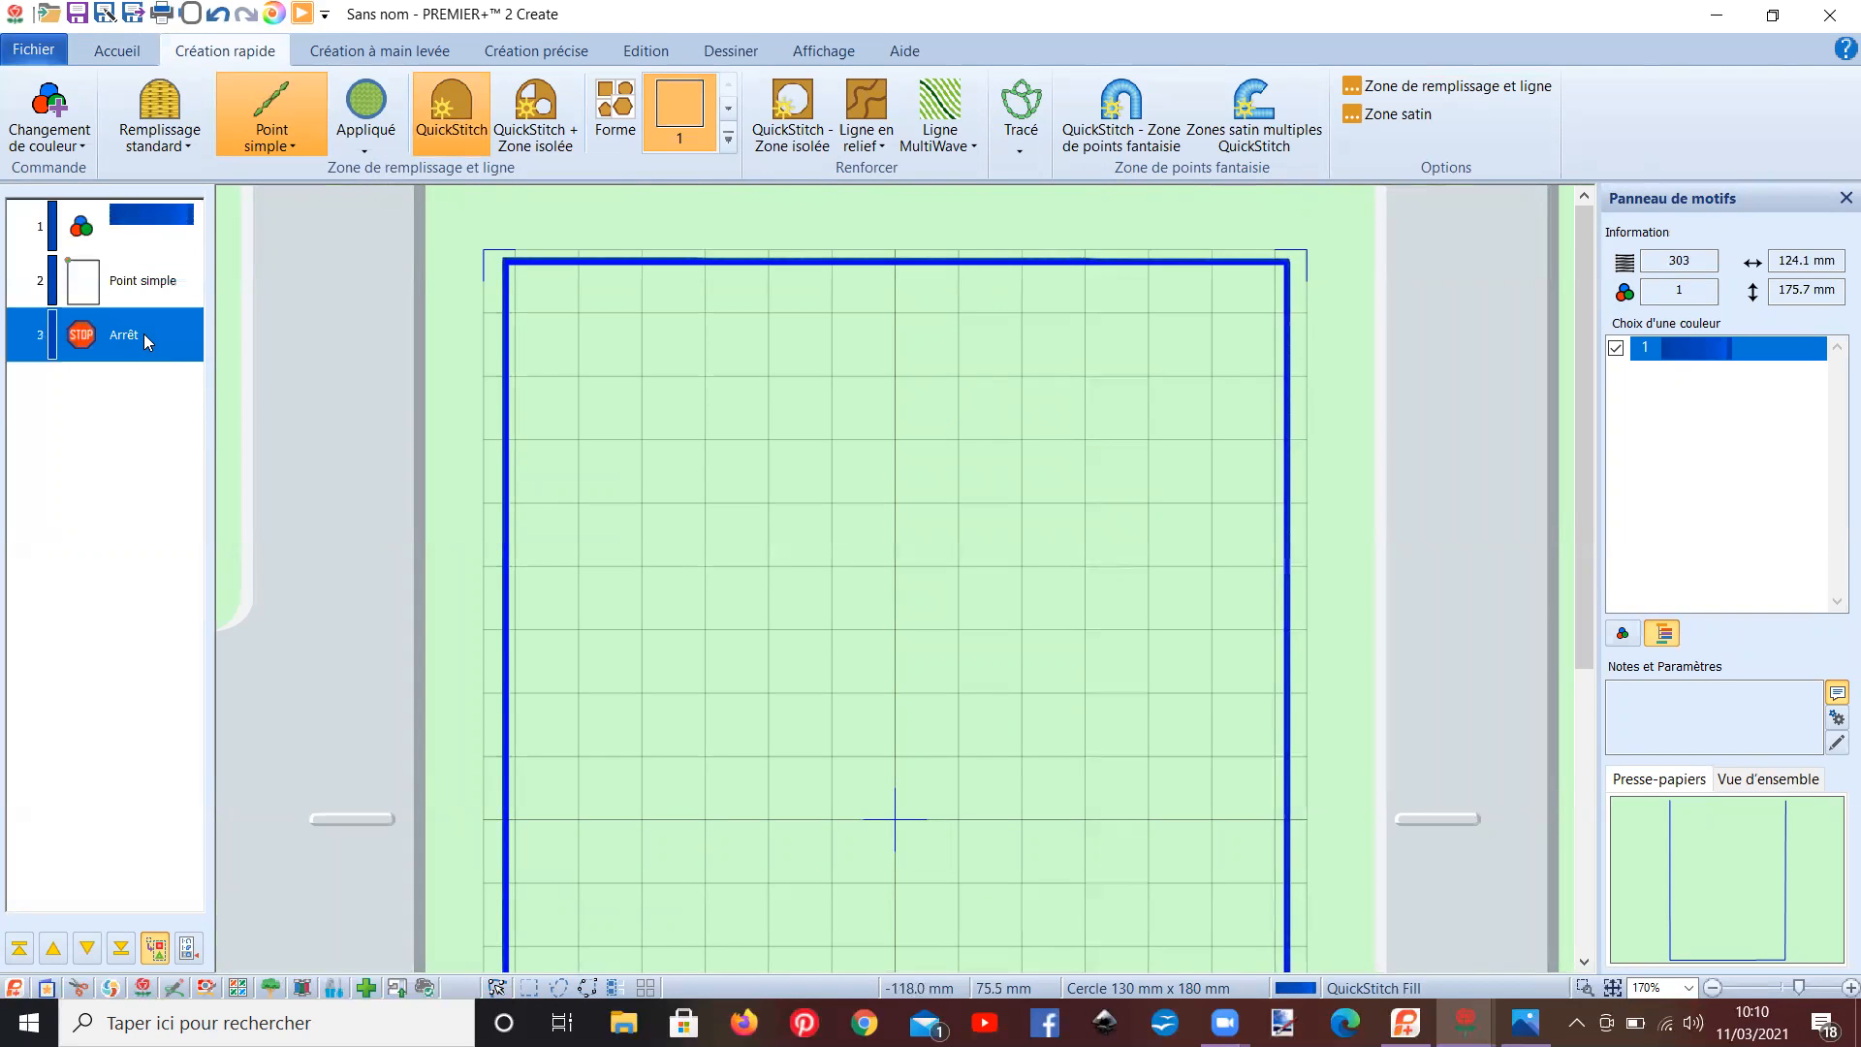
# - Add the remark "placer le tissu sur cadre endroit face à moi" to the stop command's properties
pyautogui.rightClick(141, 335)
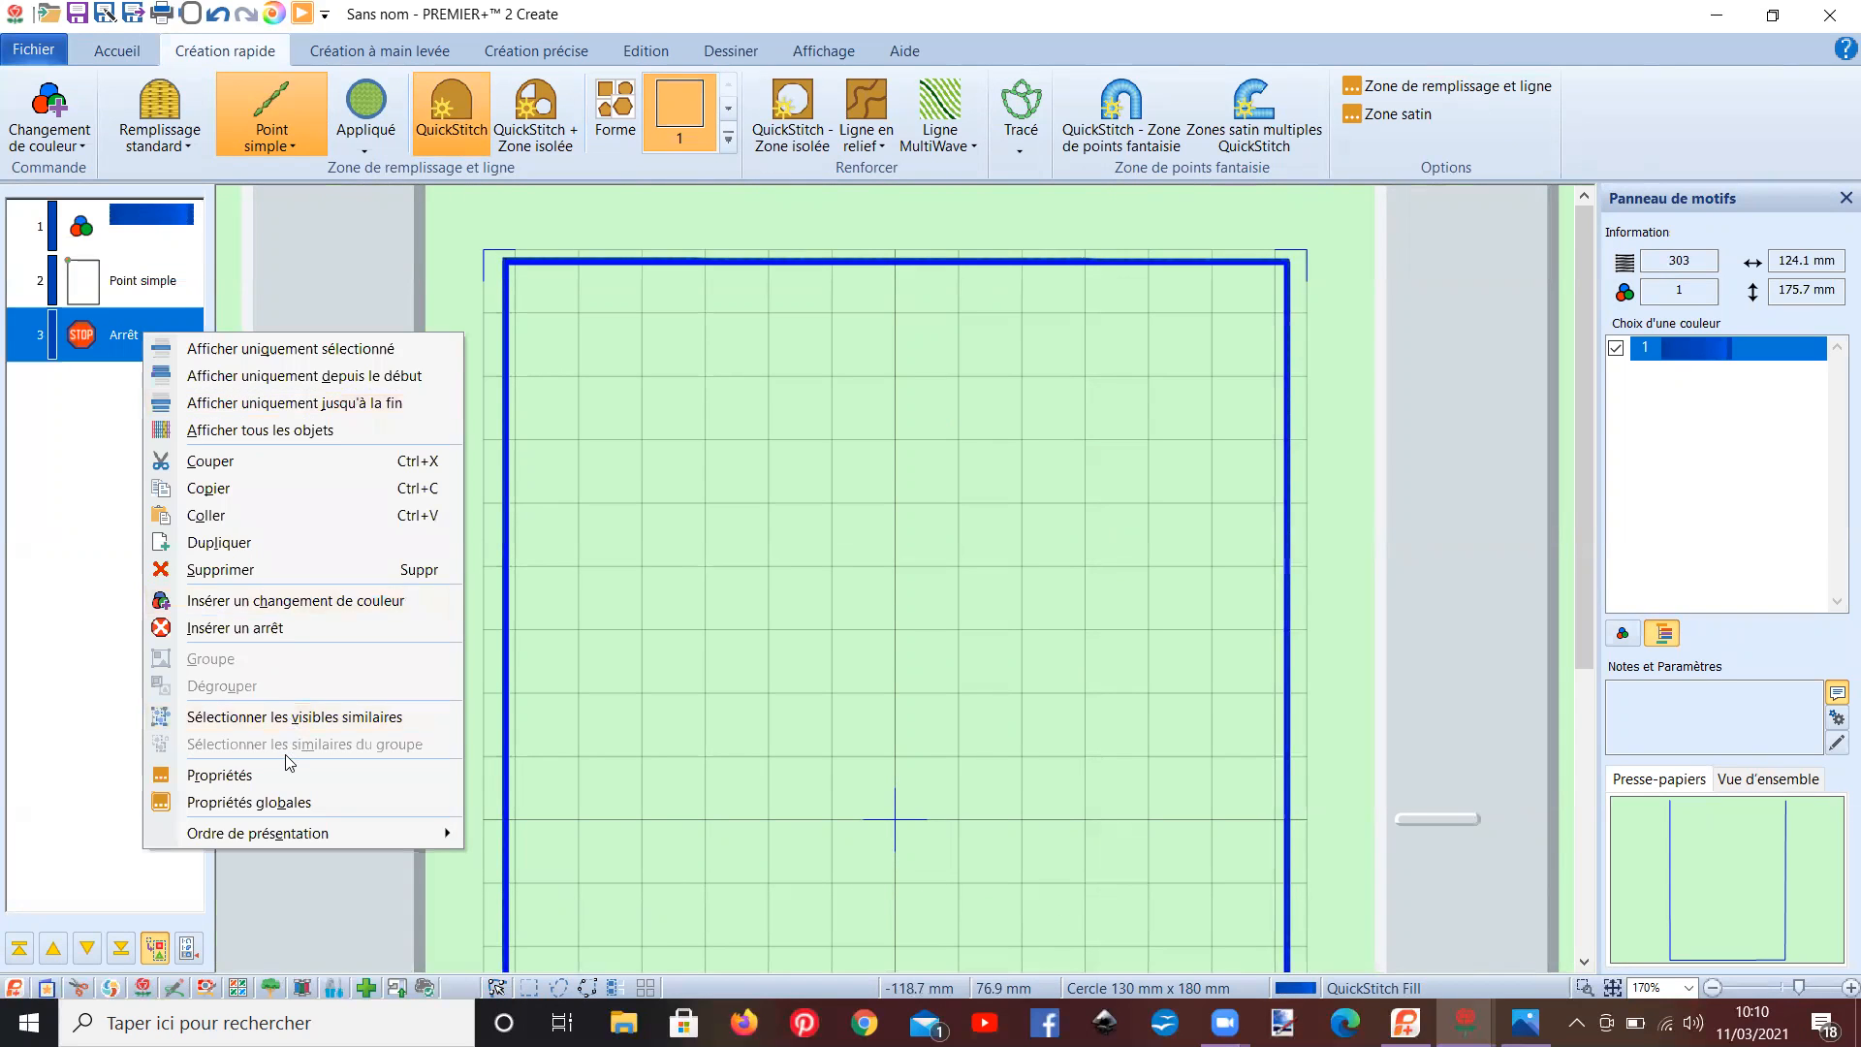
pyautogui.click(274, 775)
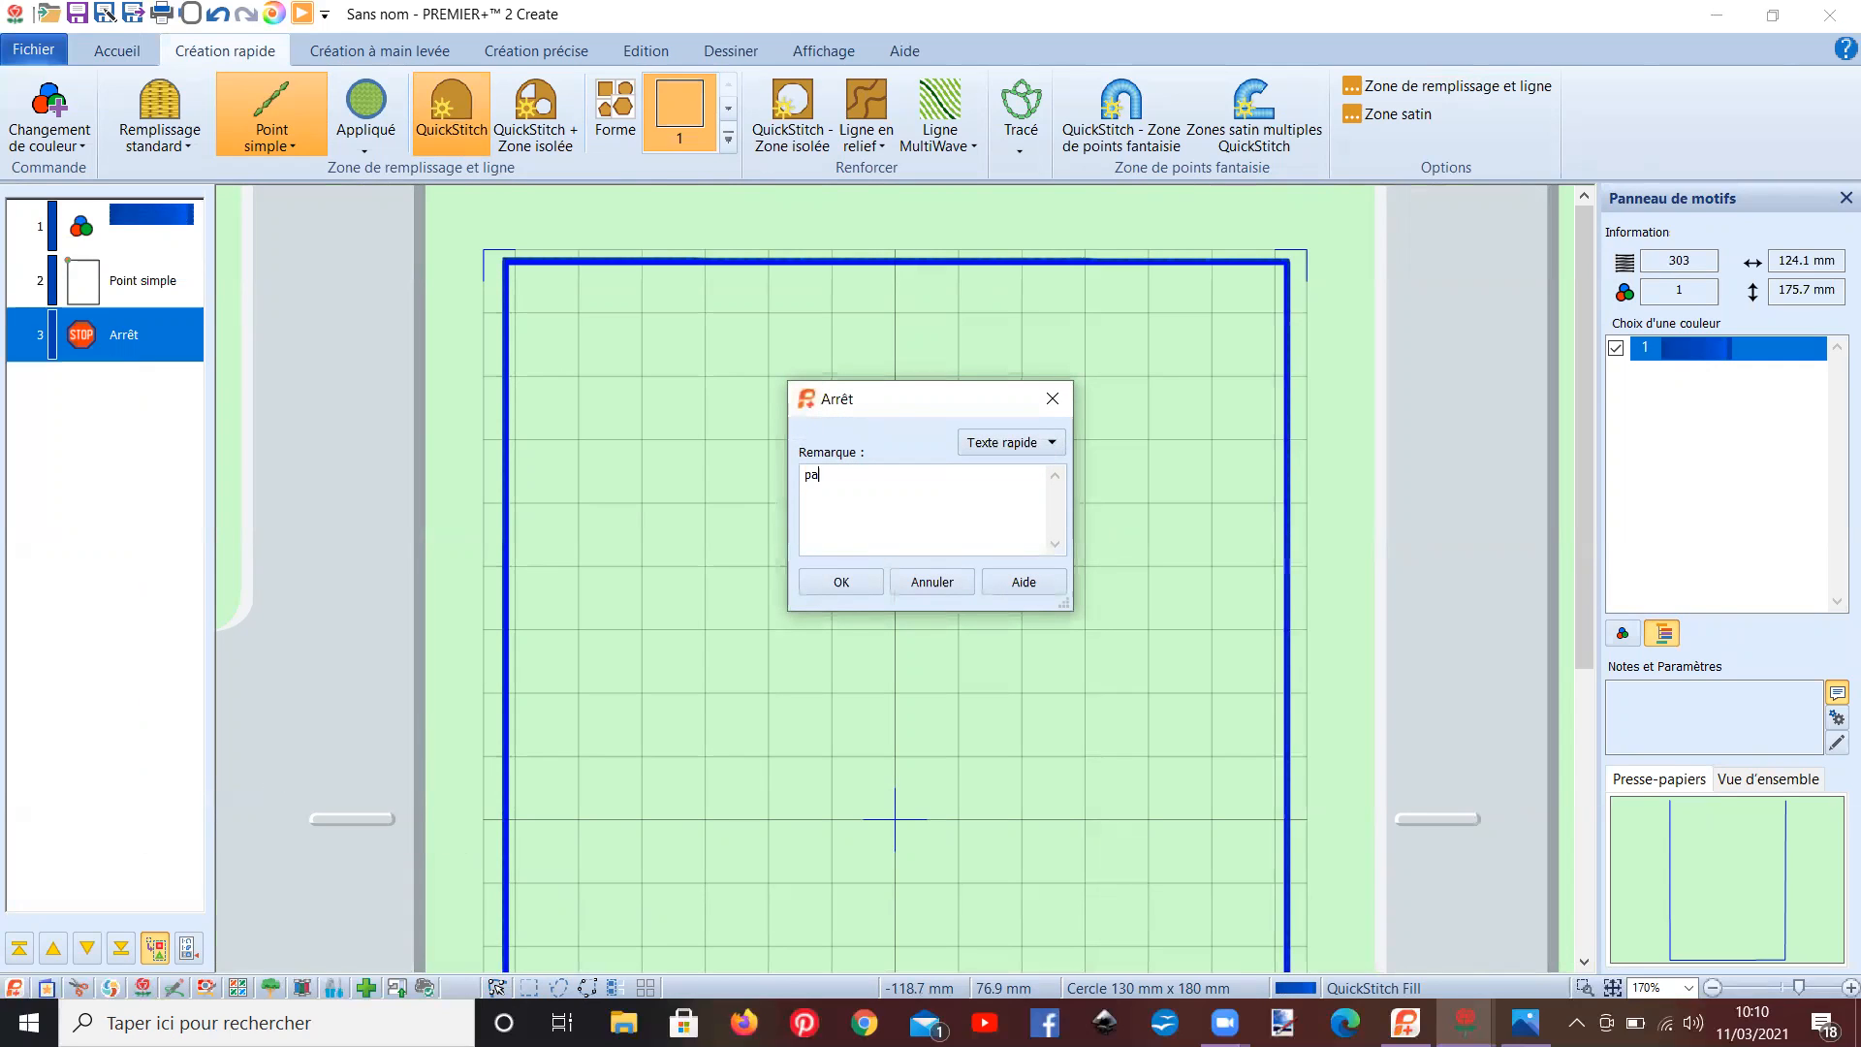
pyautogui.write('placer le tissu sur cadre endroit face à moi')
pyautogui.click(840, 582)
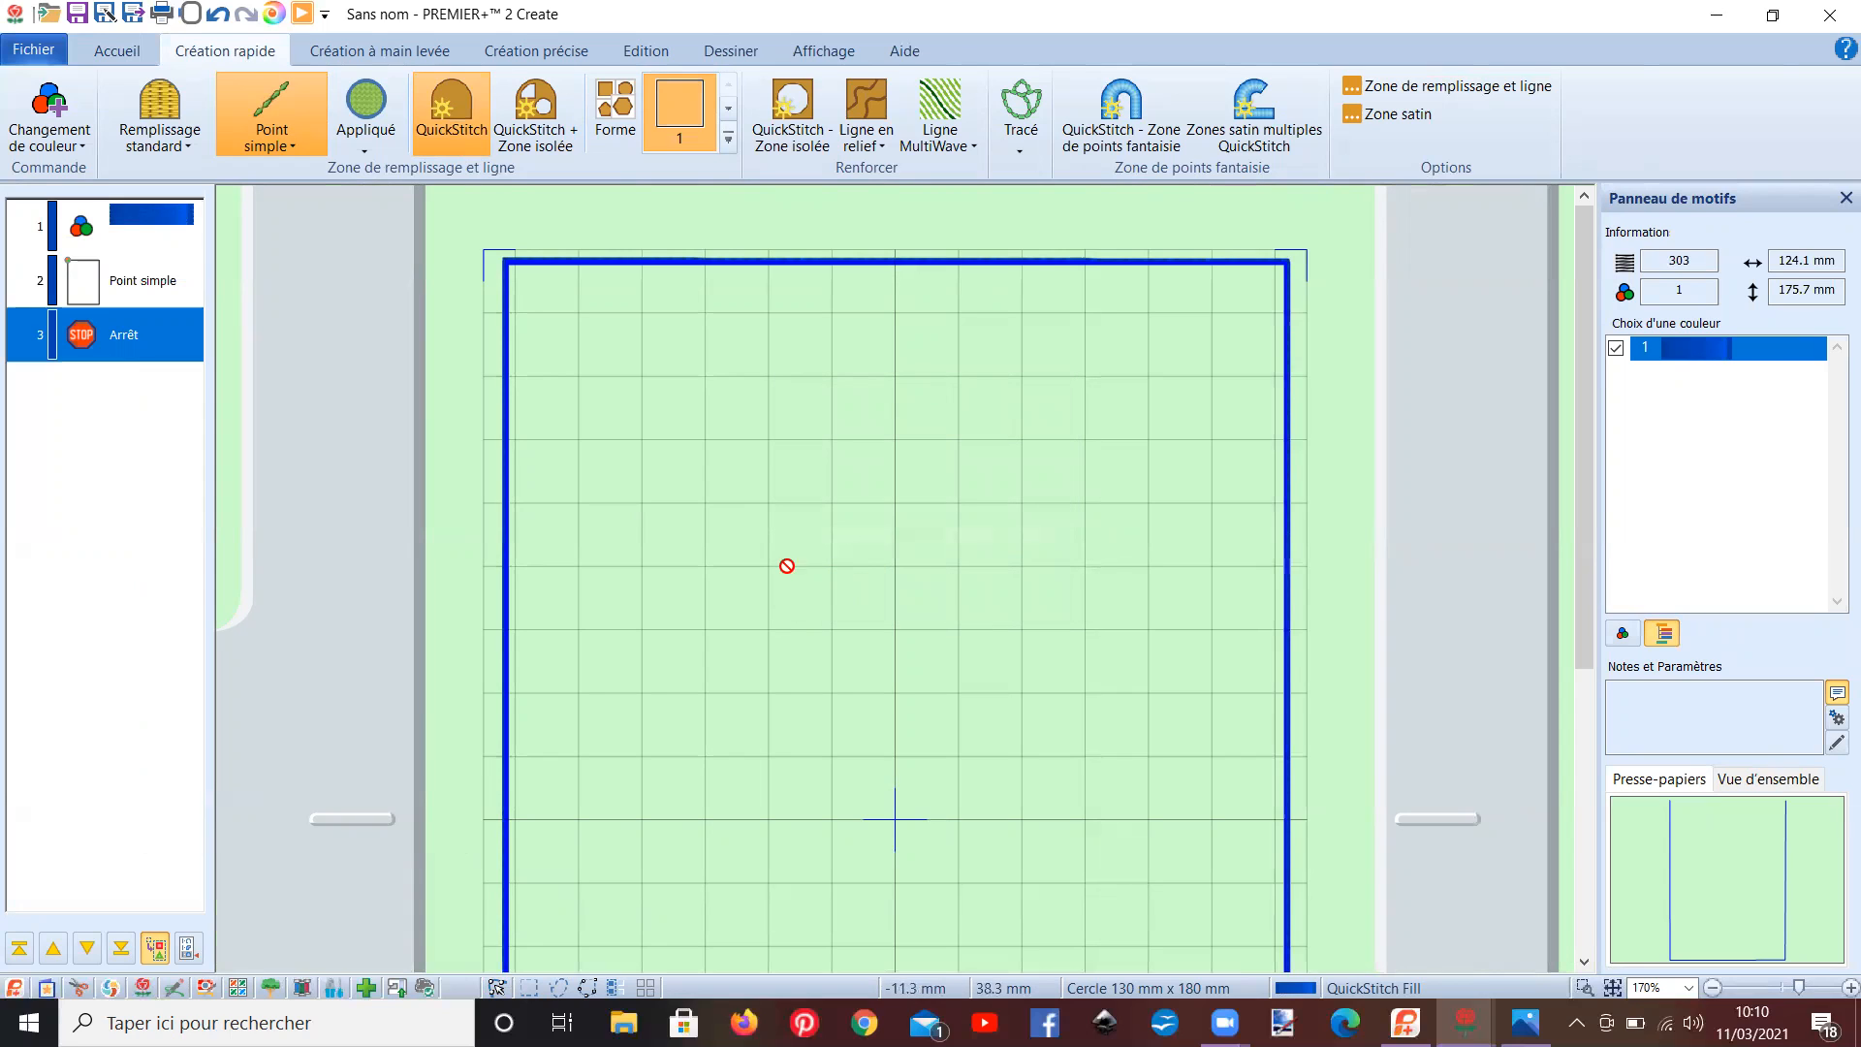
# - Insert a colour change to Robison-Anton Rayon 40 thread 2419 Very Red directly after the Point simple rectangle
pyautogui.click(132, 323)
pyautogui.click(88, 295)
pyautogui.rightClick(86, 287)
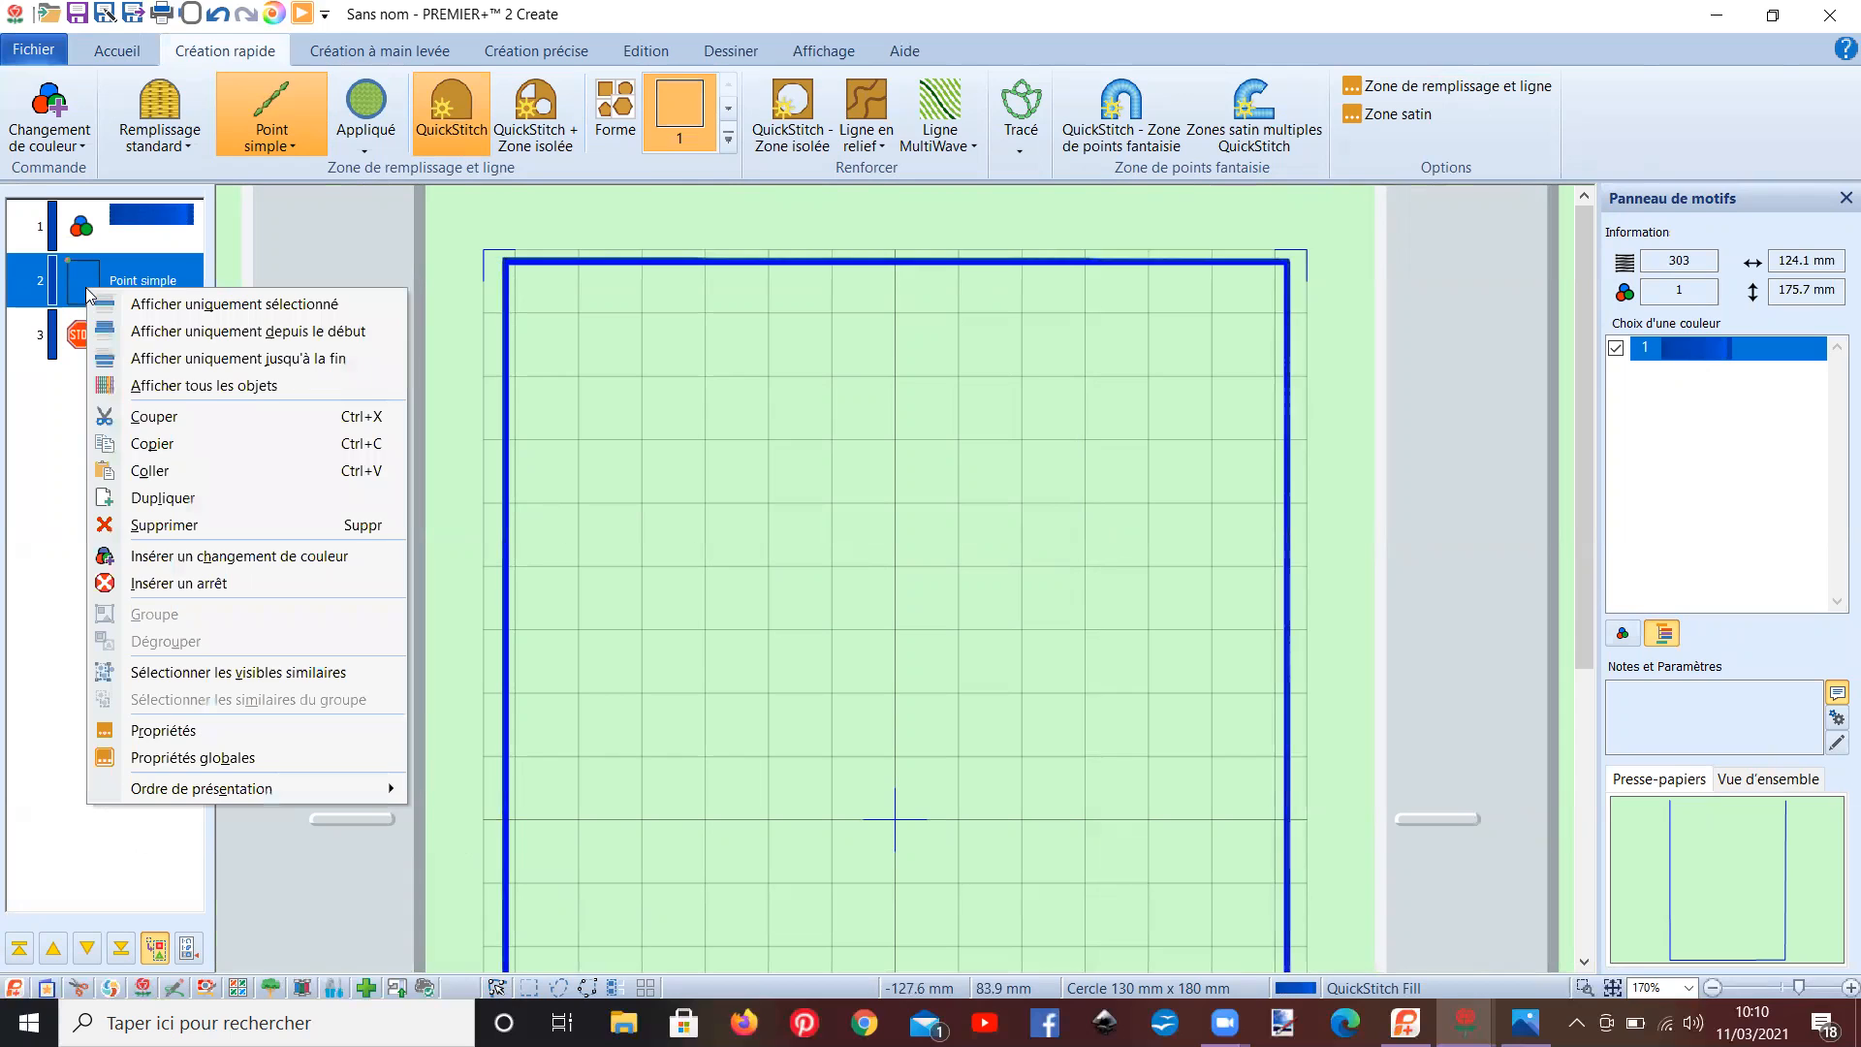
pyautogui.click(159, 549)
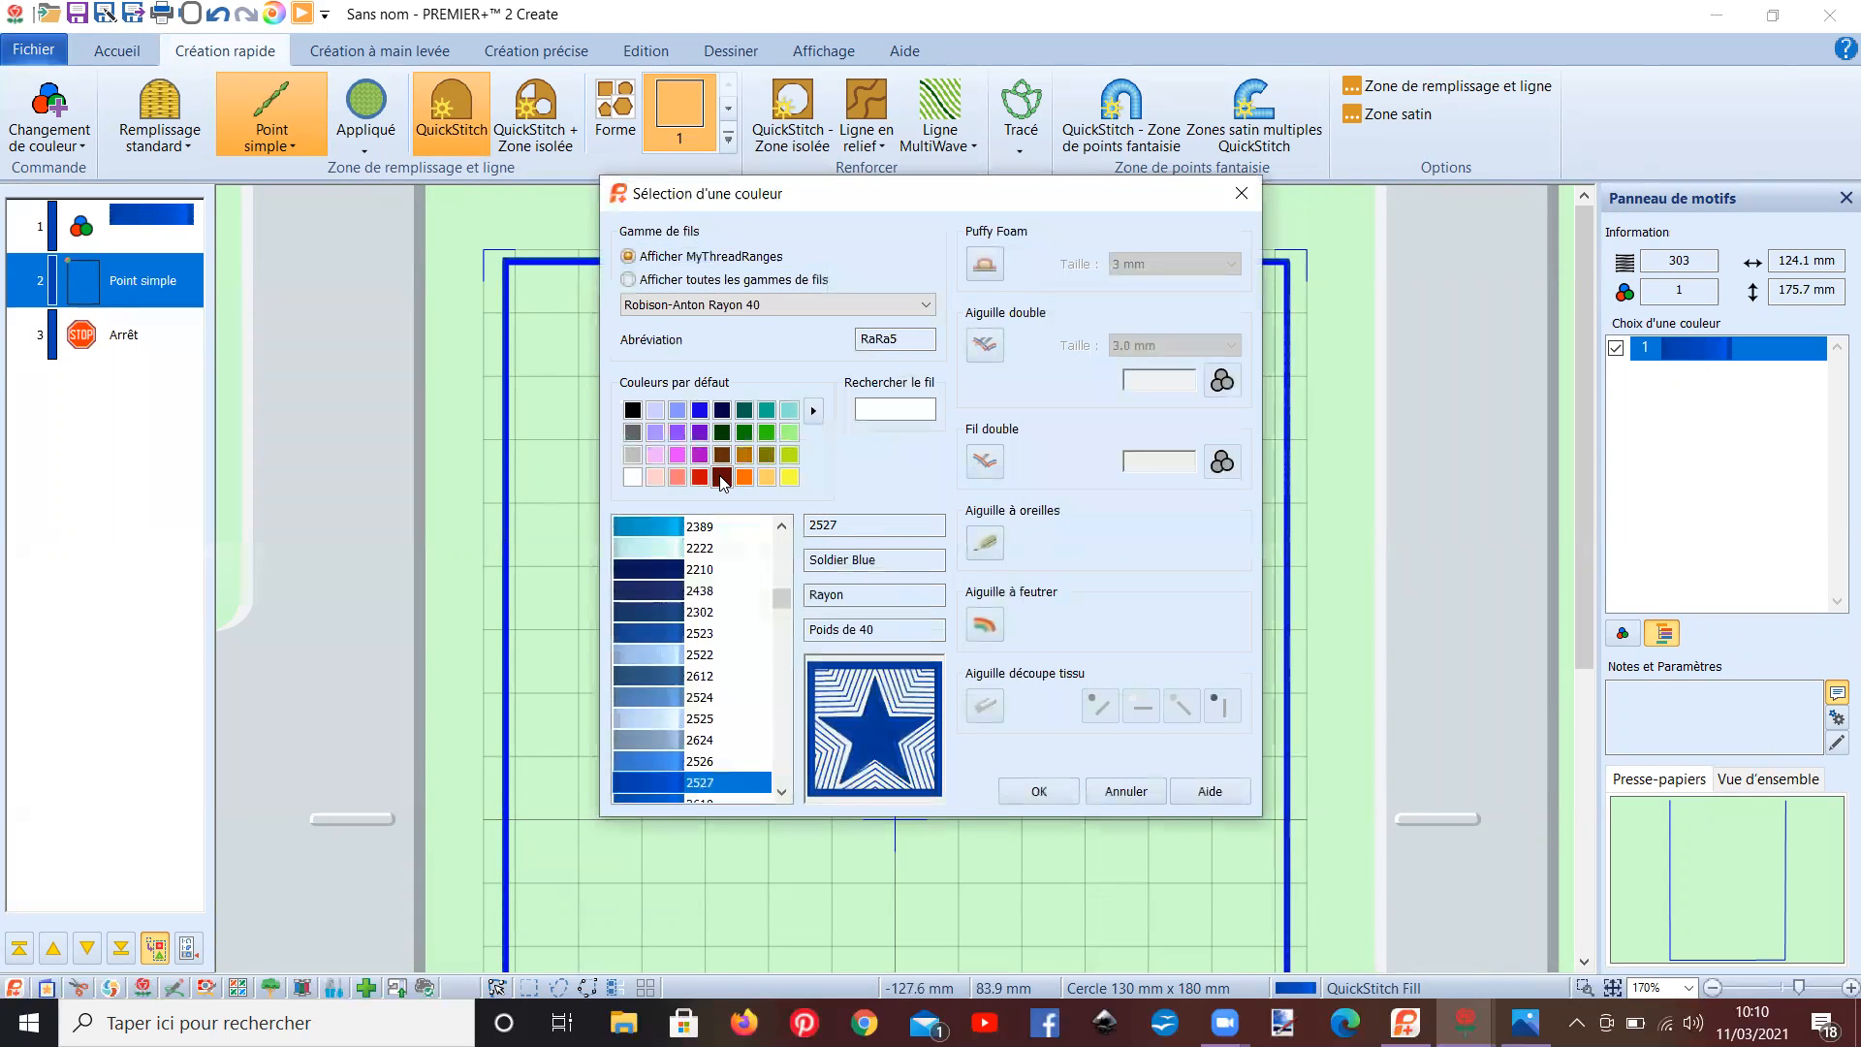
pyautogui.click(700, 476)
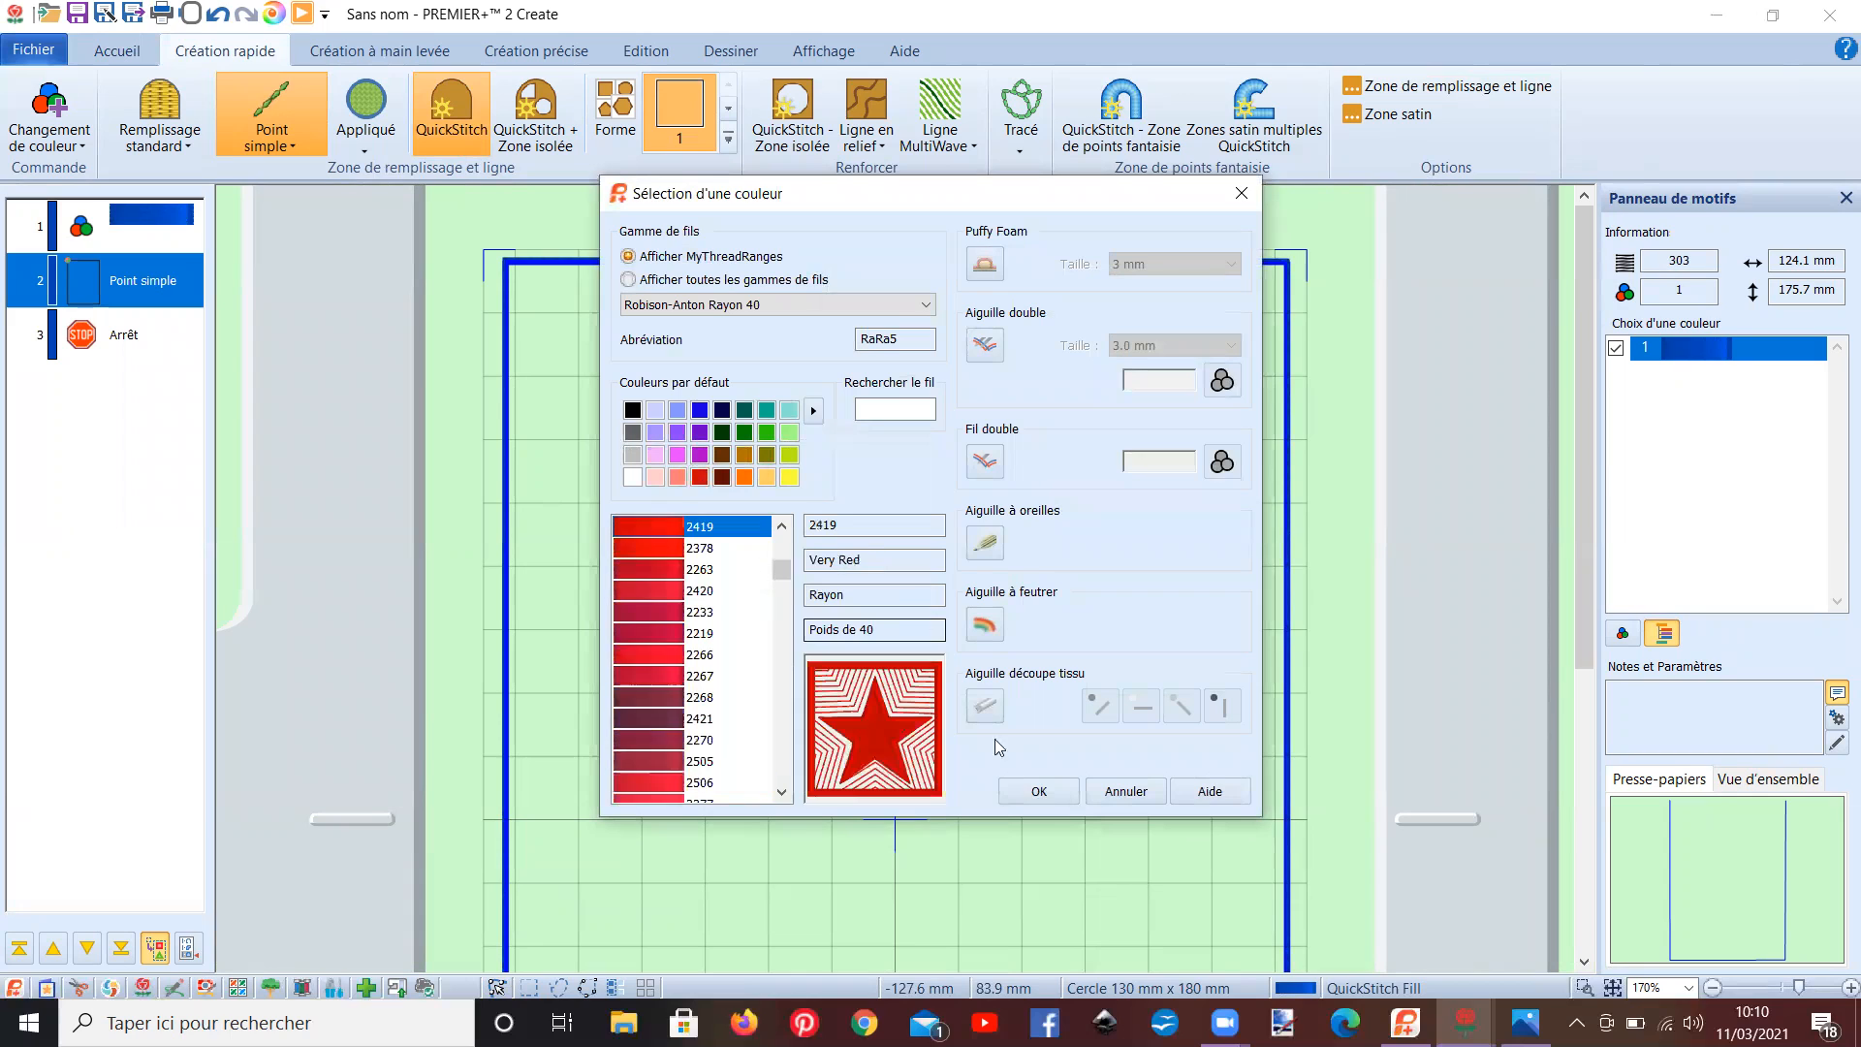
pyautogui.click(1046, 792)
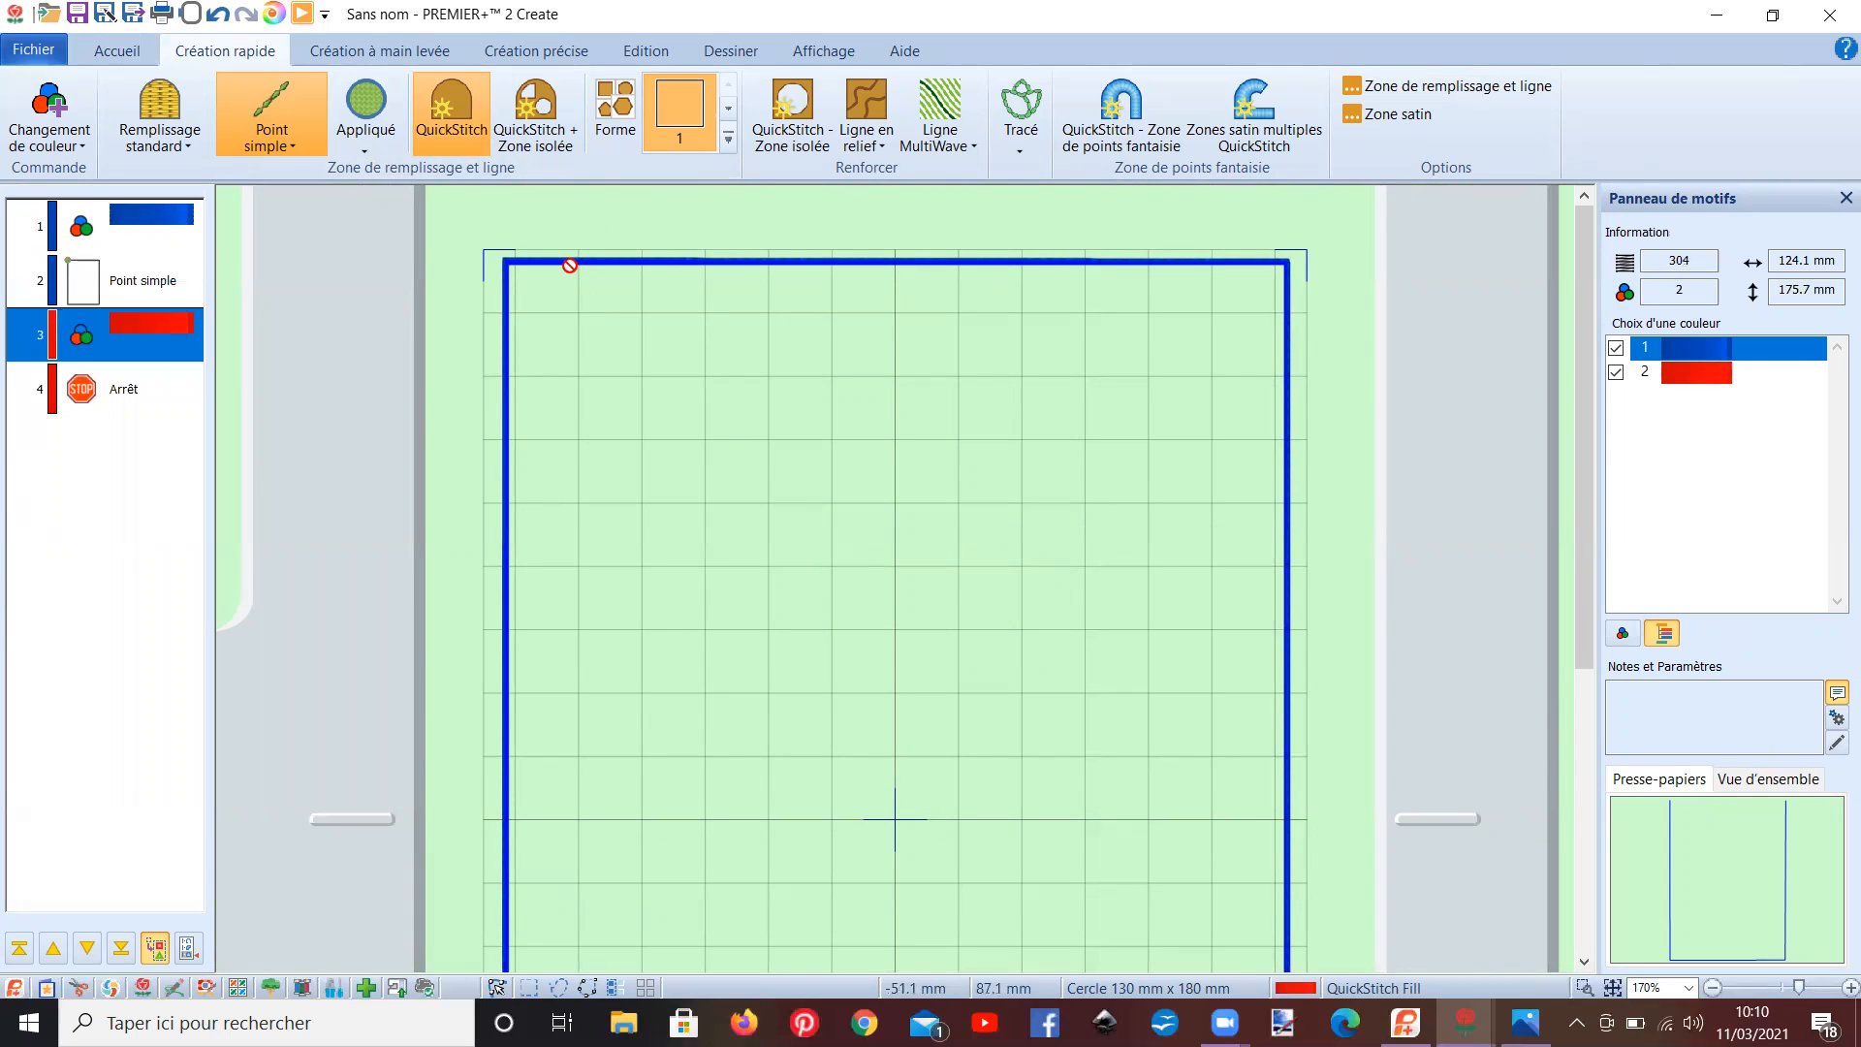
# - Switch to Photos to examine the finished pouch in petite bourse soleil.jpg, and return to the embroidery design
pyautogui.scroll(-2, 570, 264)
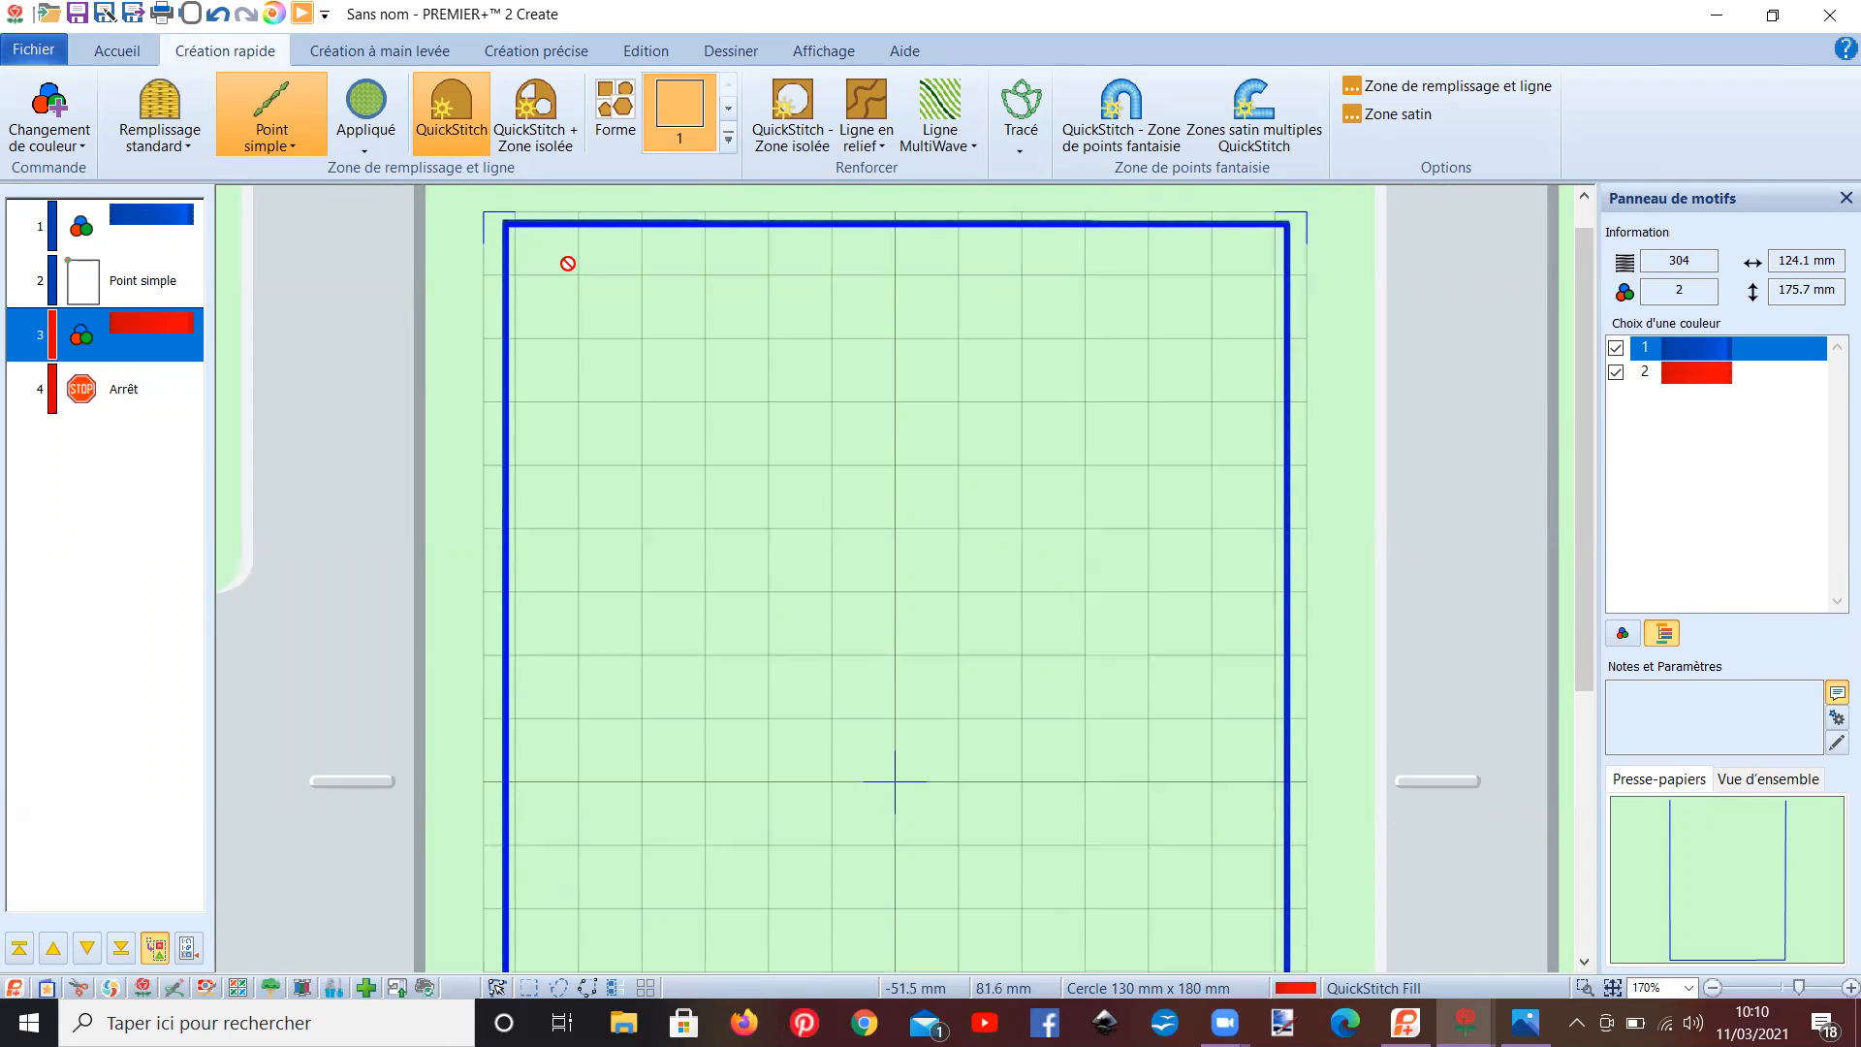
pyautogui.click(522, 56)
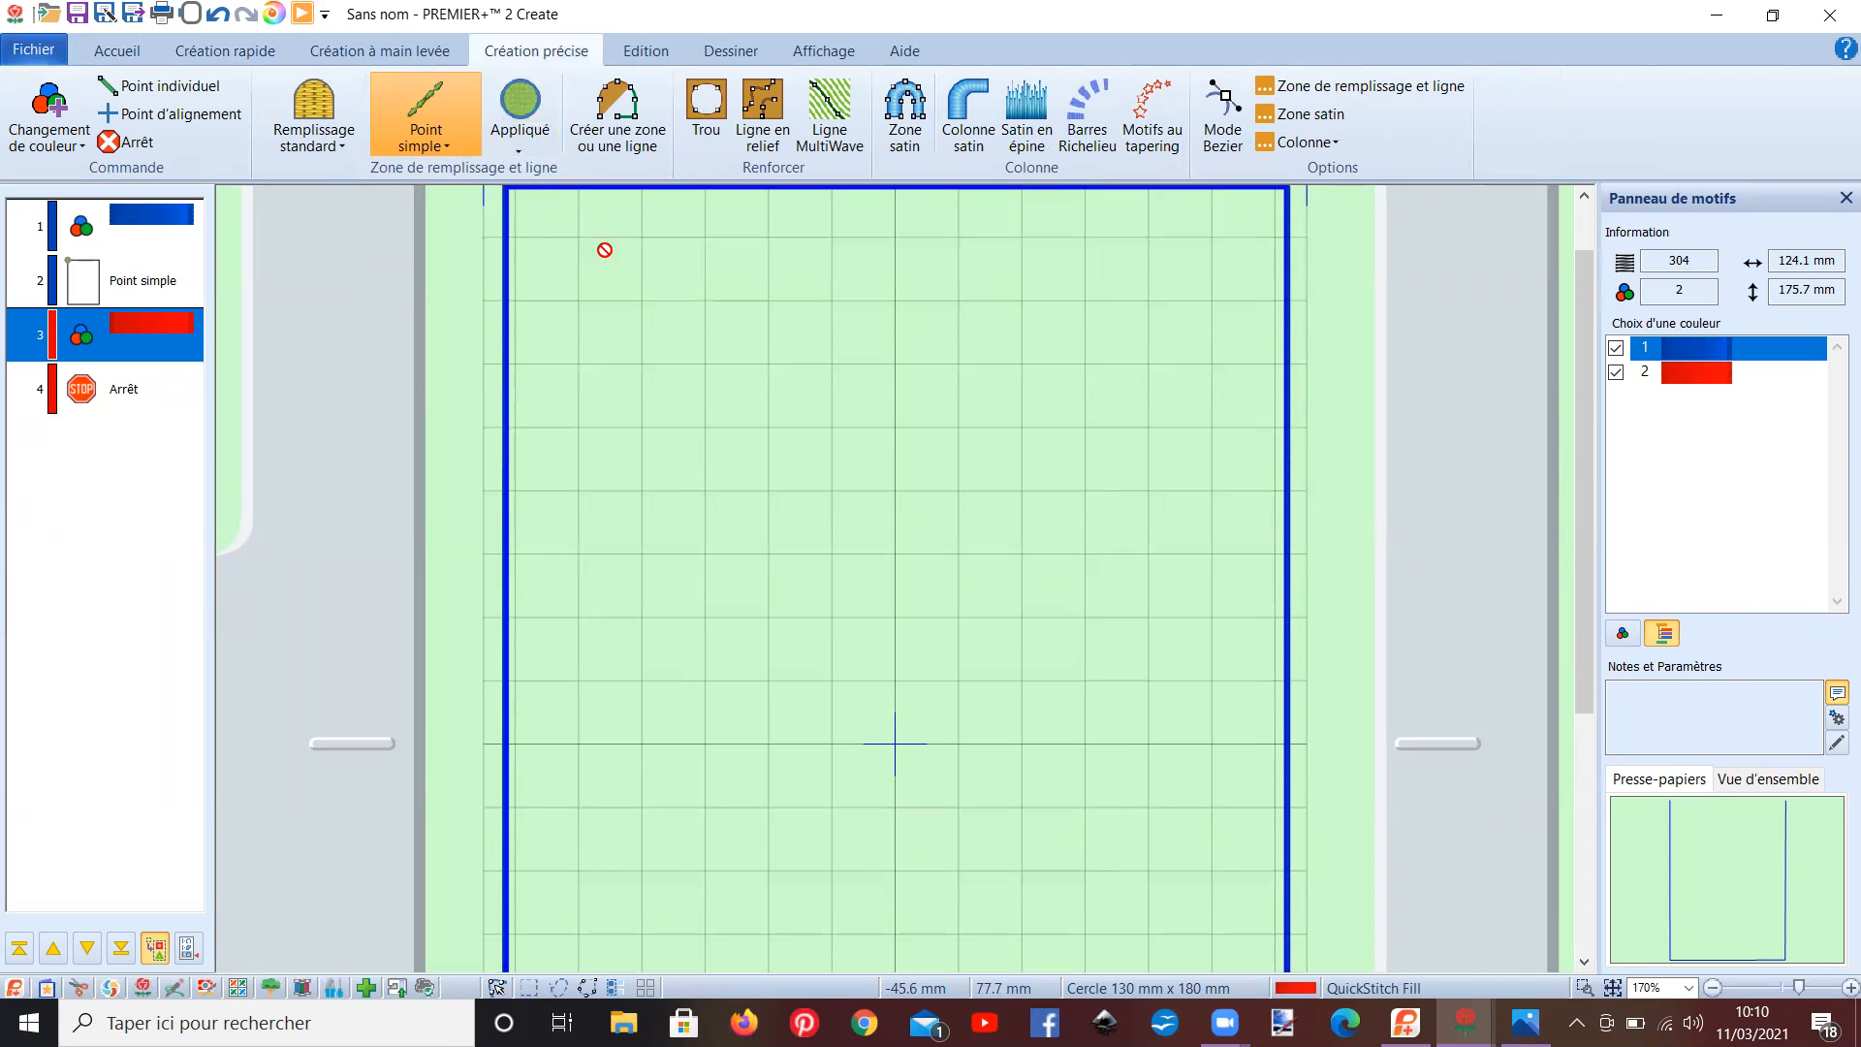
pyautogui.scroll(1, 601, 249)
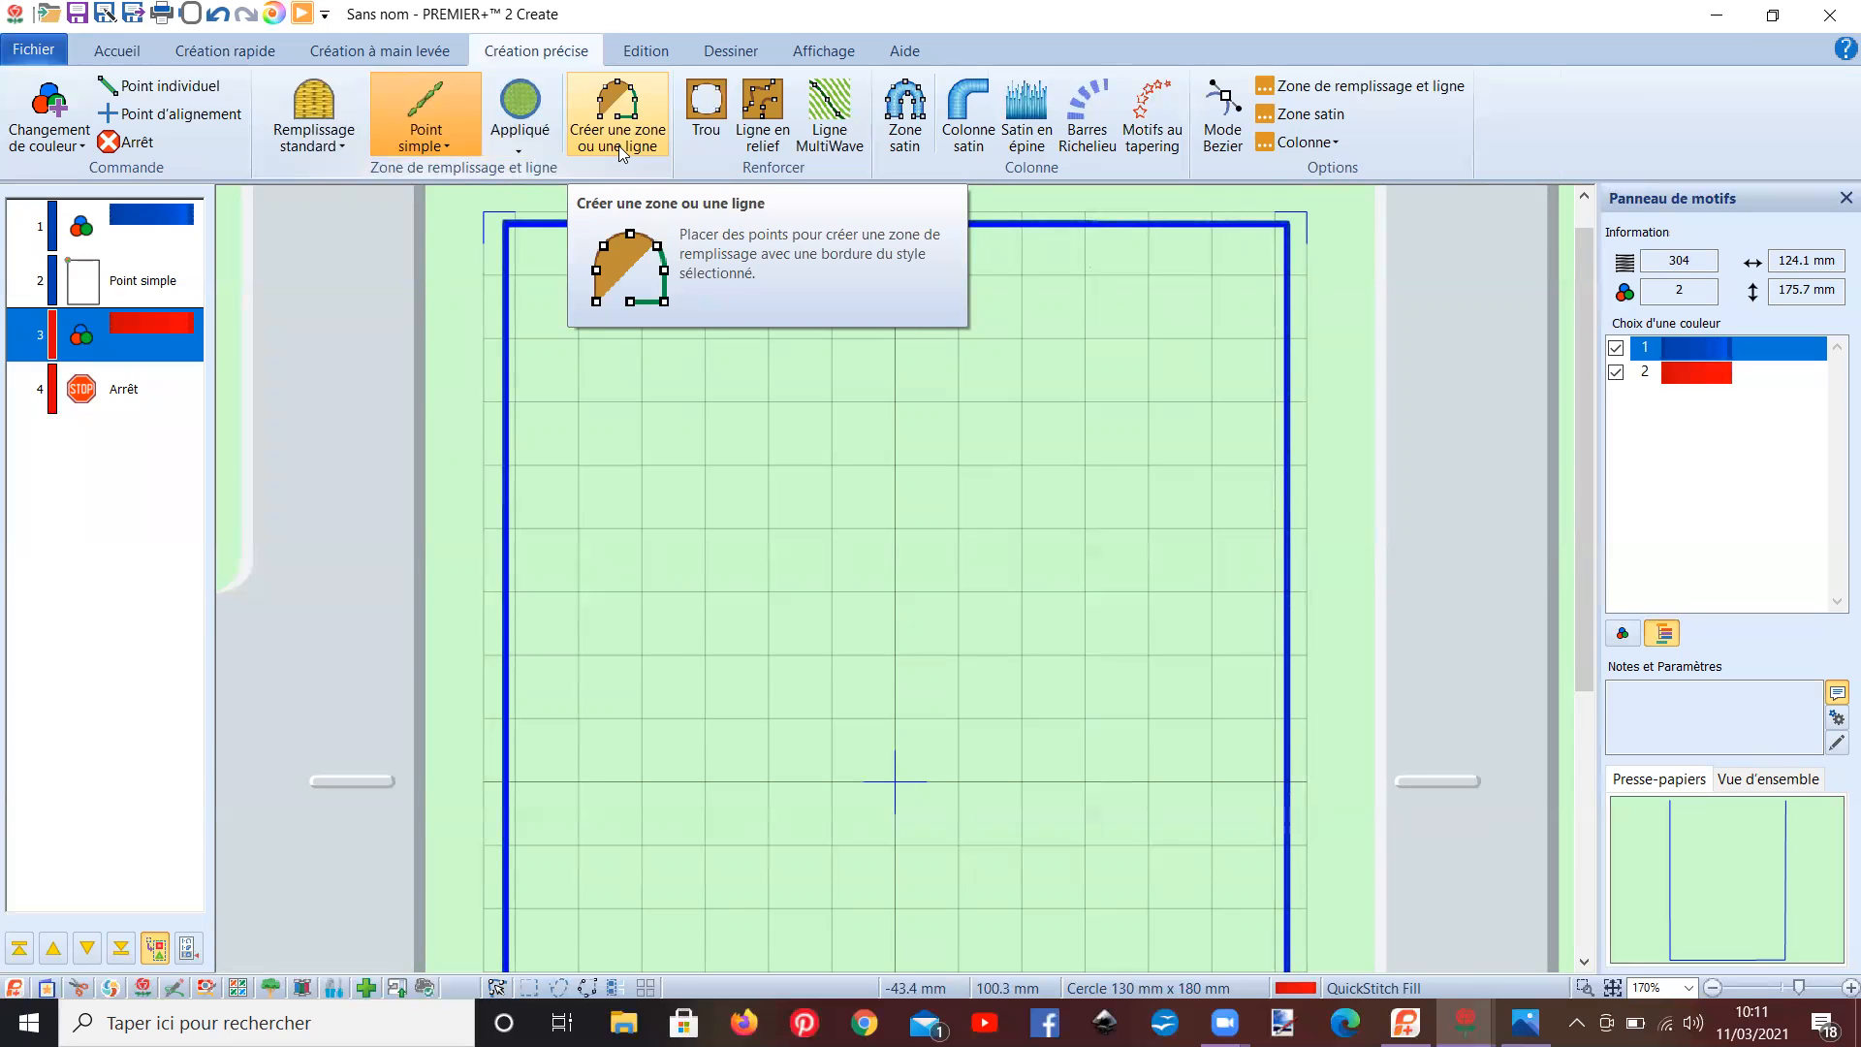
pyautogui.click(1525, 1023)
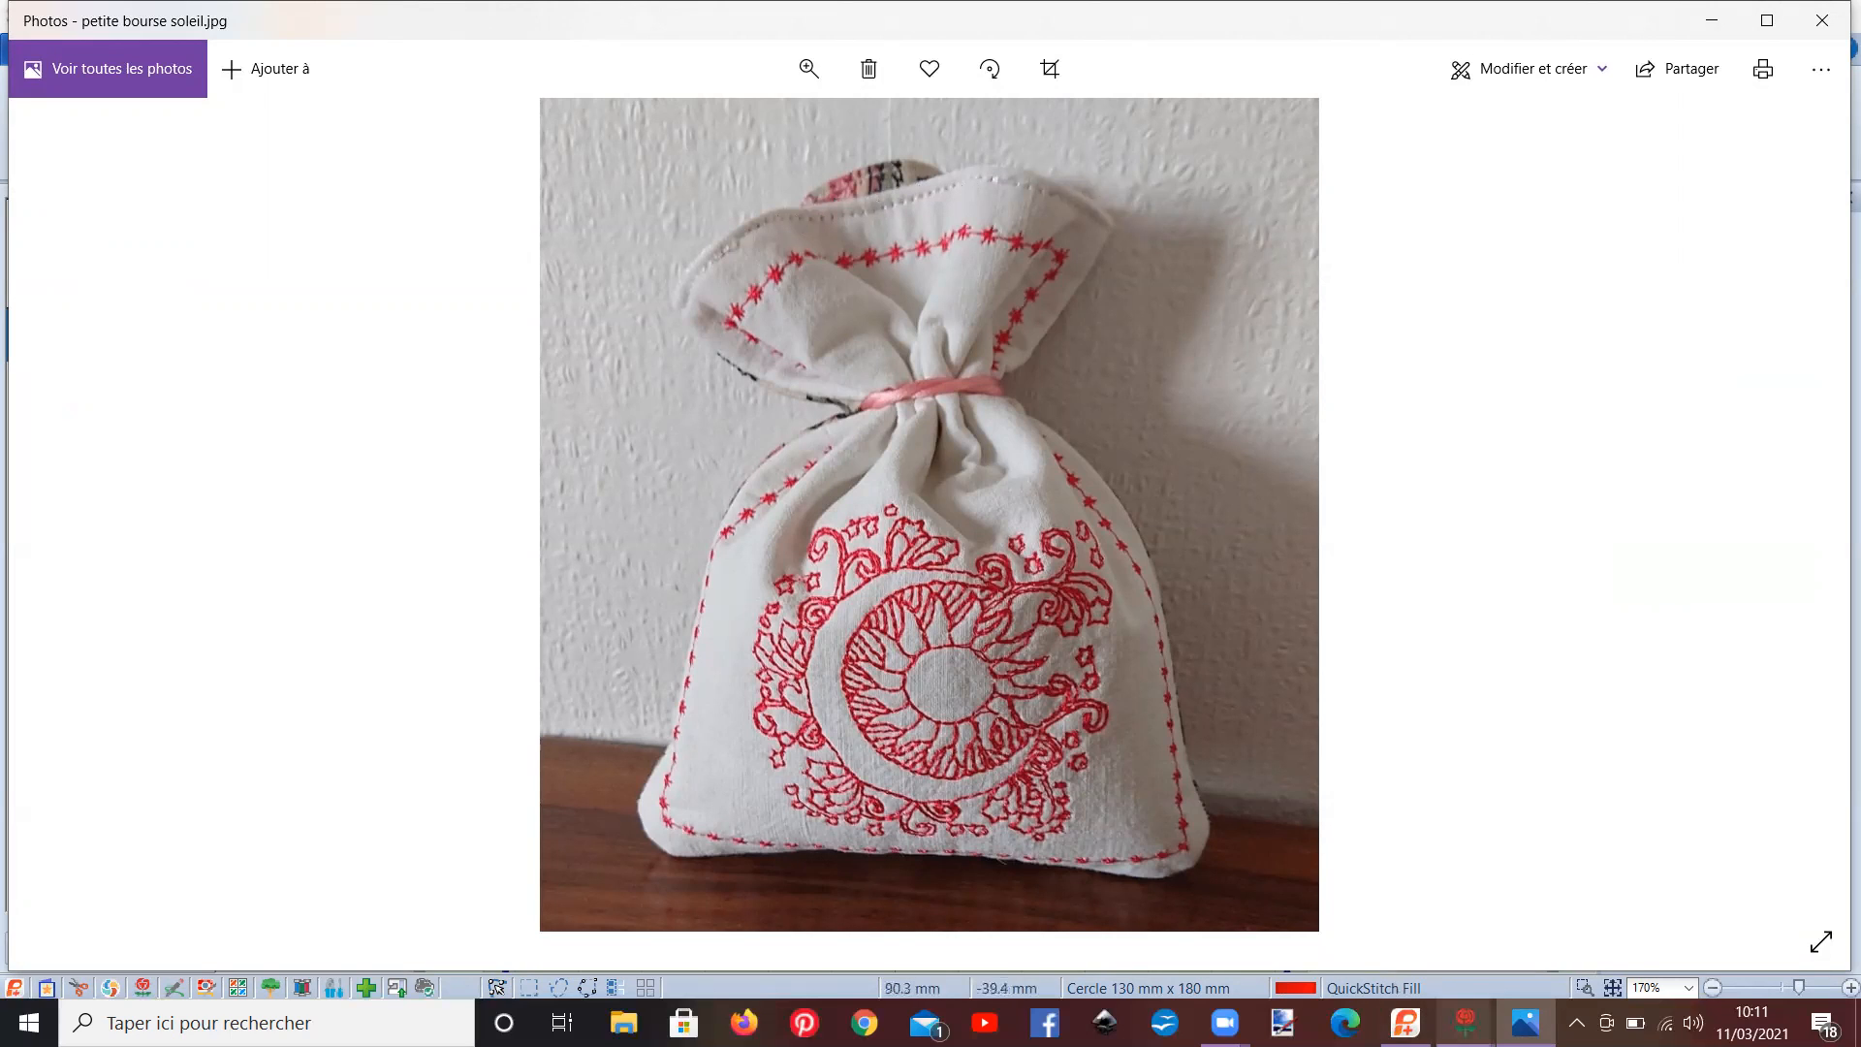
pyautogui.moveTo(1465, 1022)
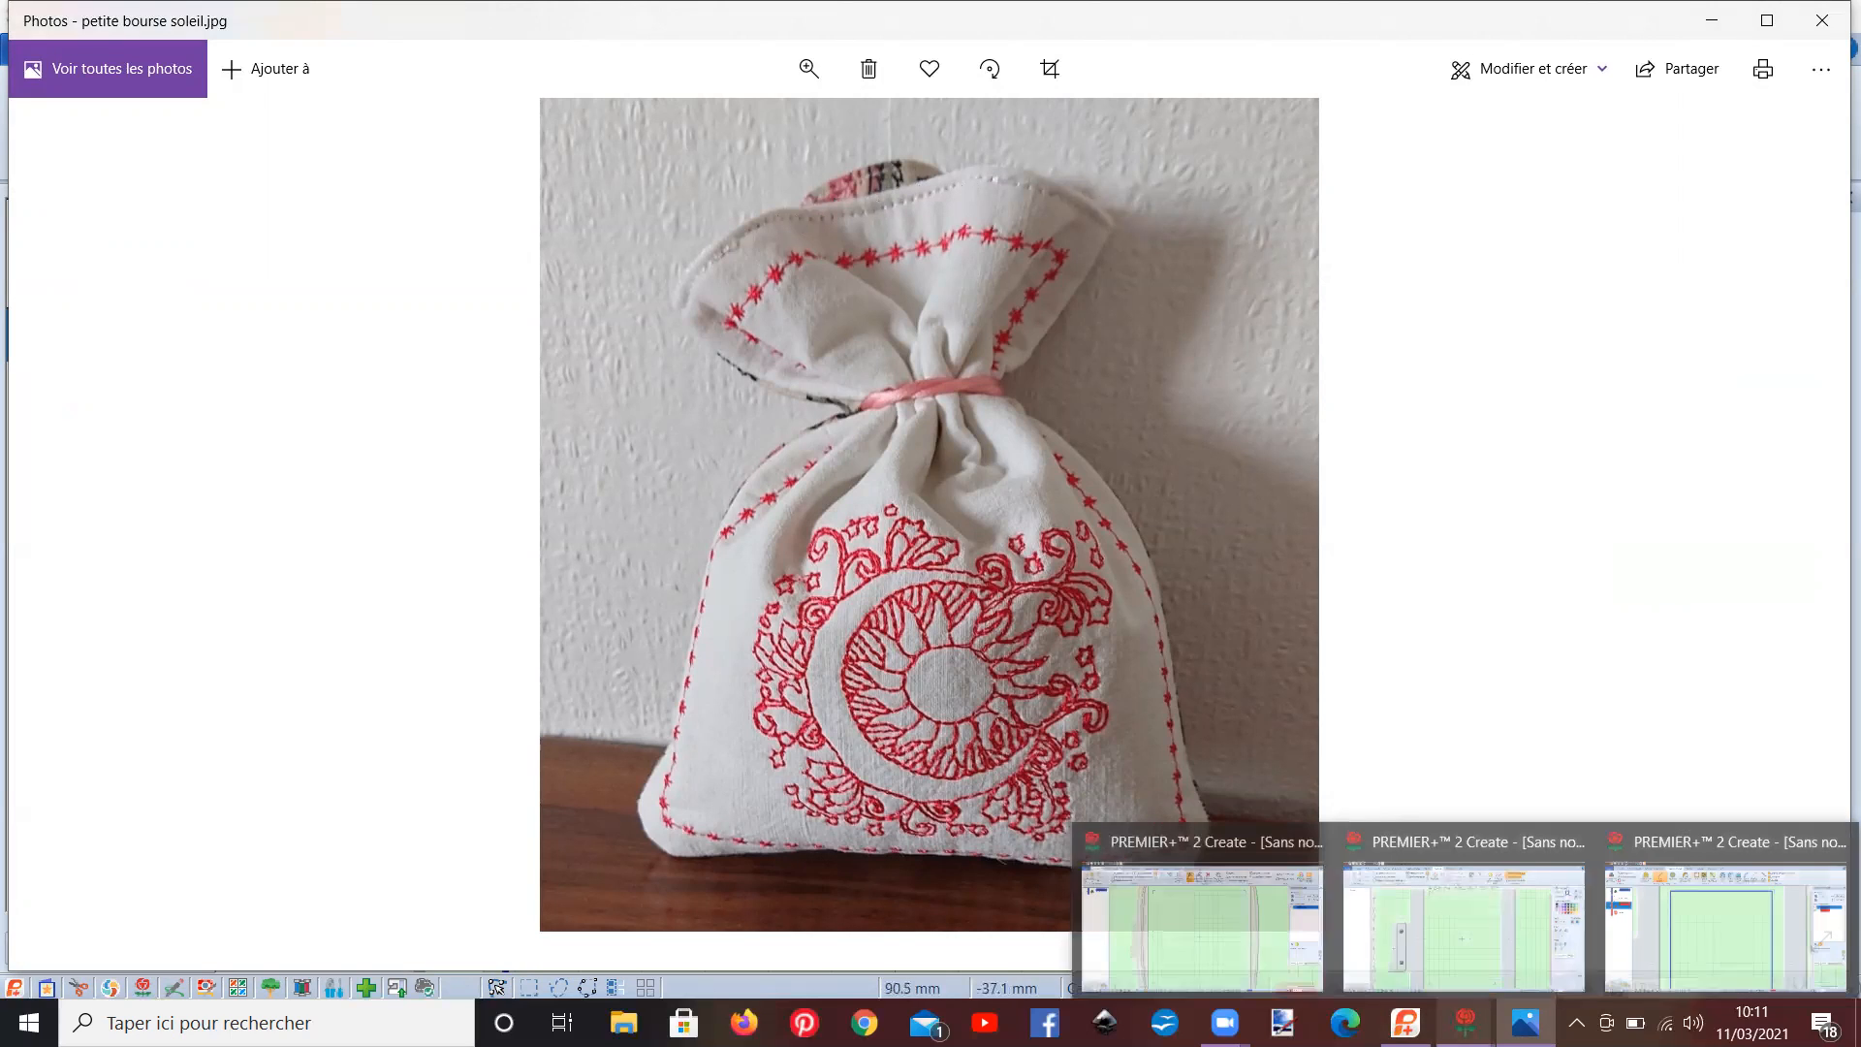
pyautogui.click(1708, 934)
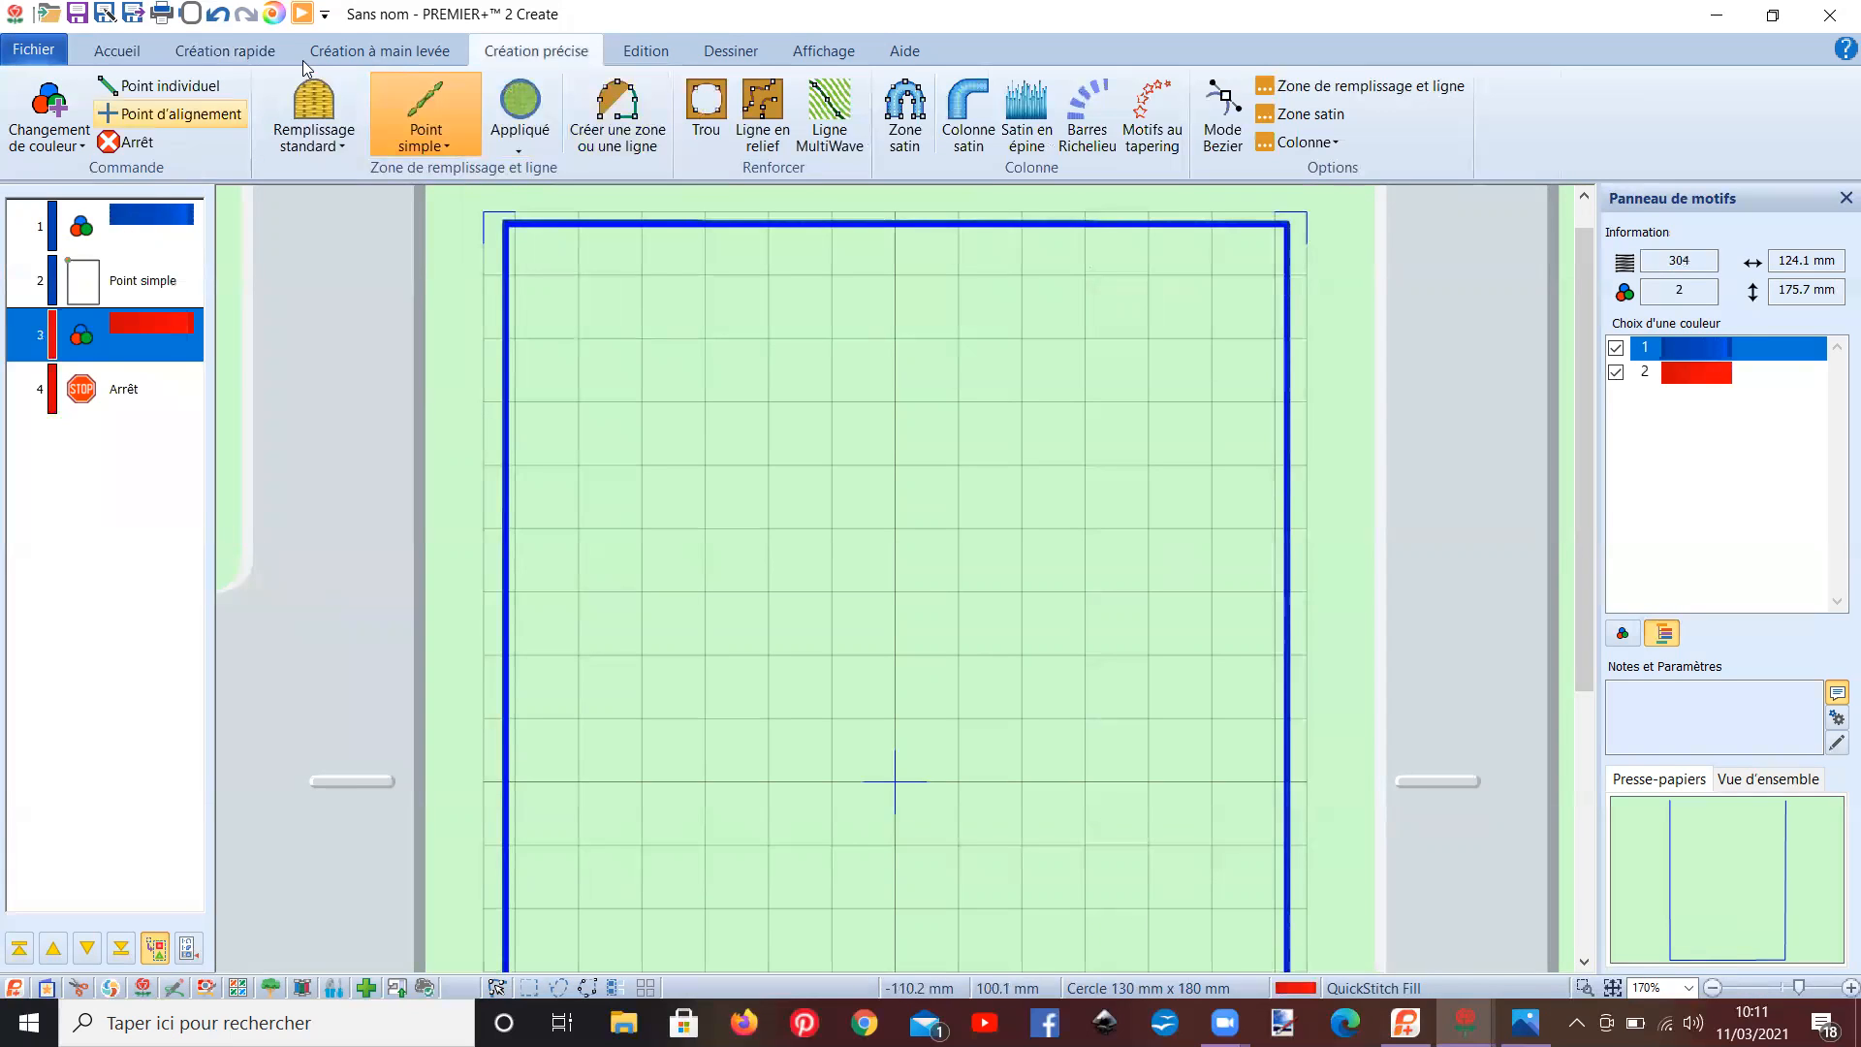
# - Trace the rectangle's left, bottom and right sides corner by corner with a Point simple line, leaving the top open
pyautogui.click(630, 138)
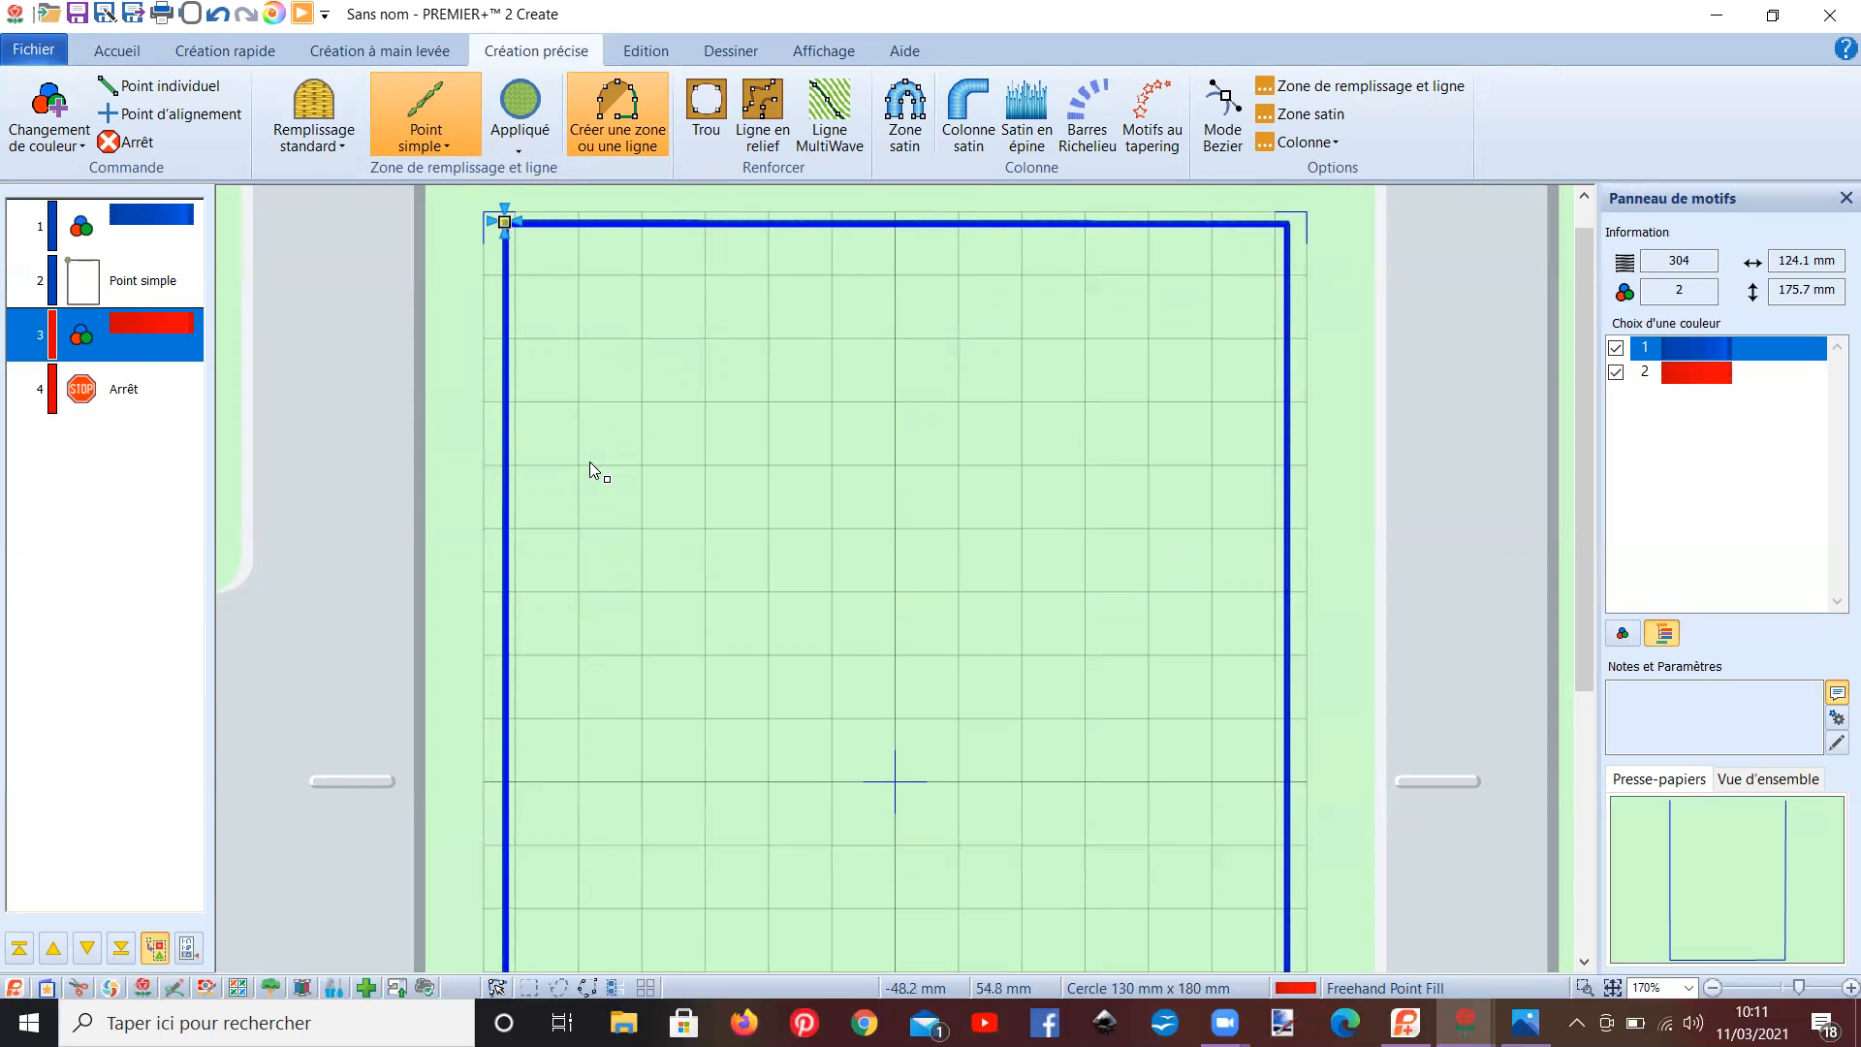
pyautogui.scroll(-3, 568, 508)
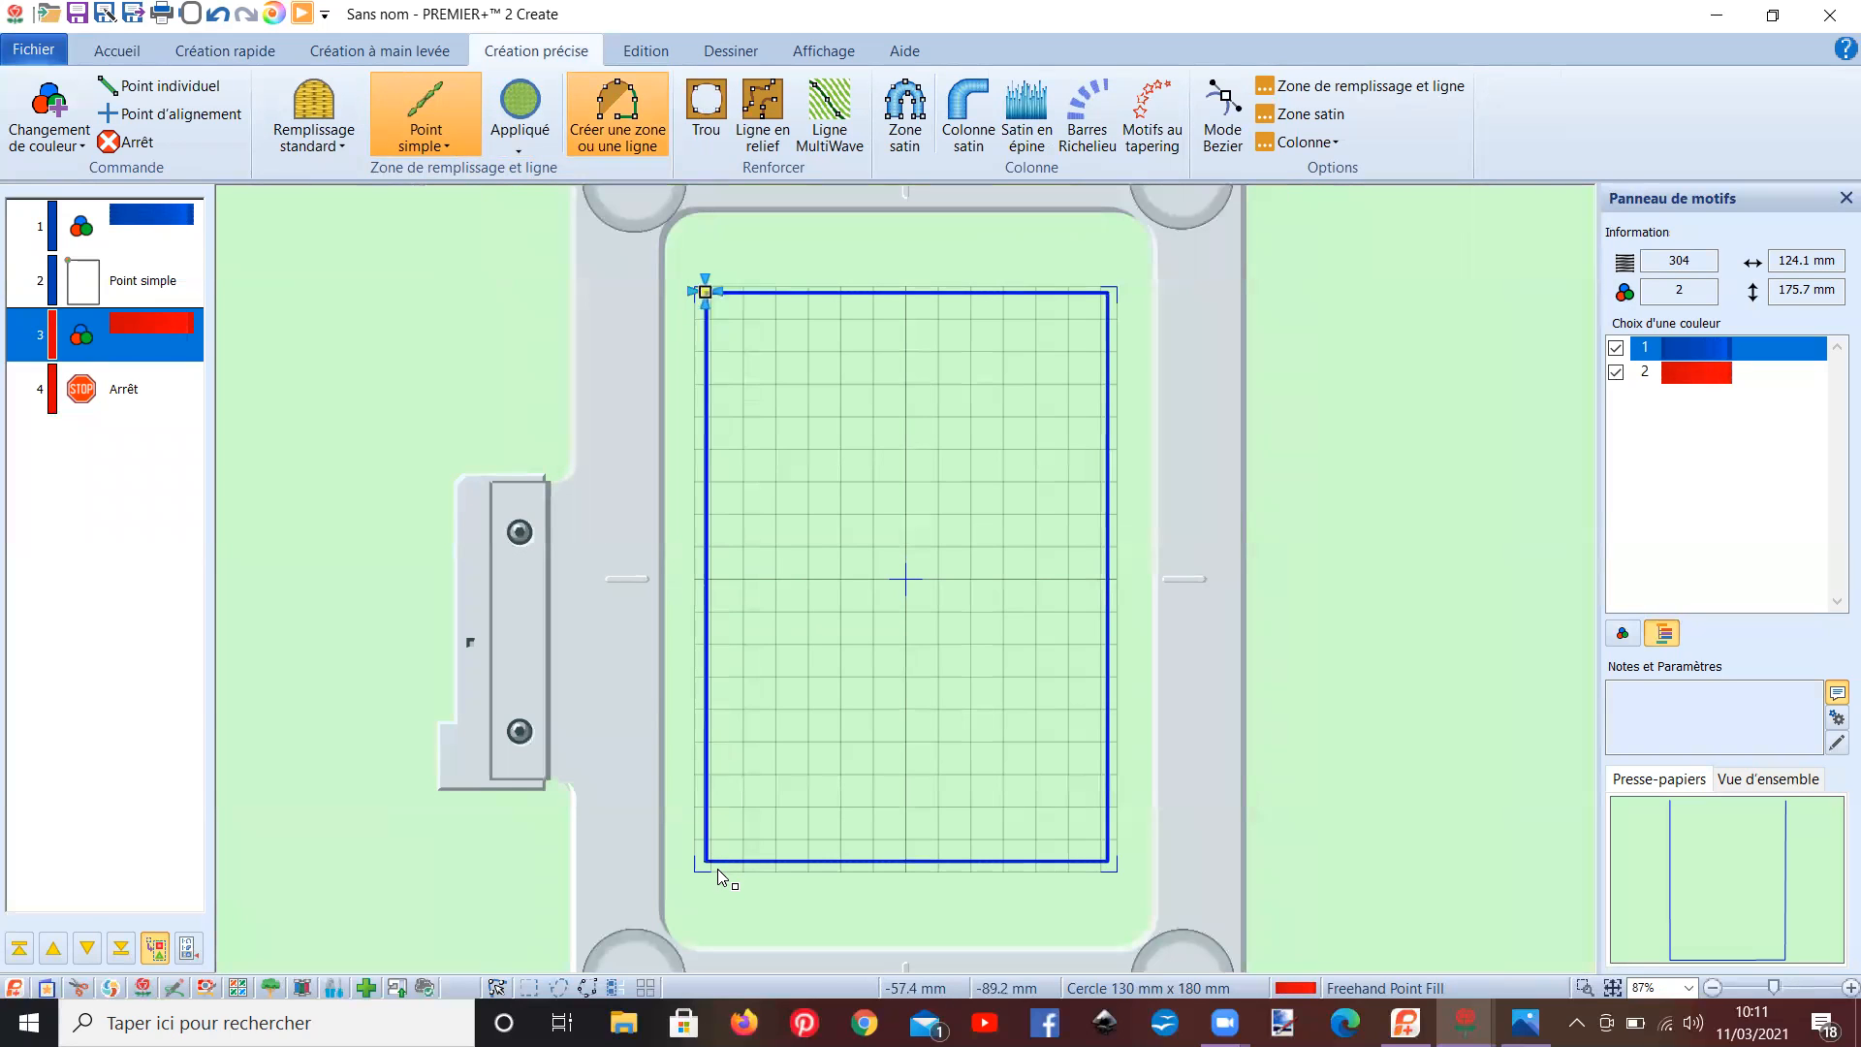
pyautogui.click(707, 860)
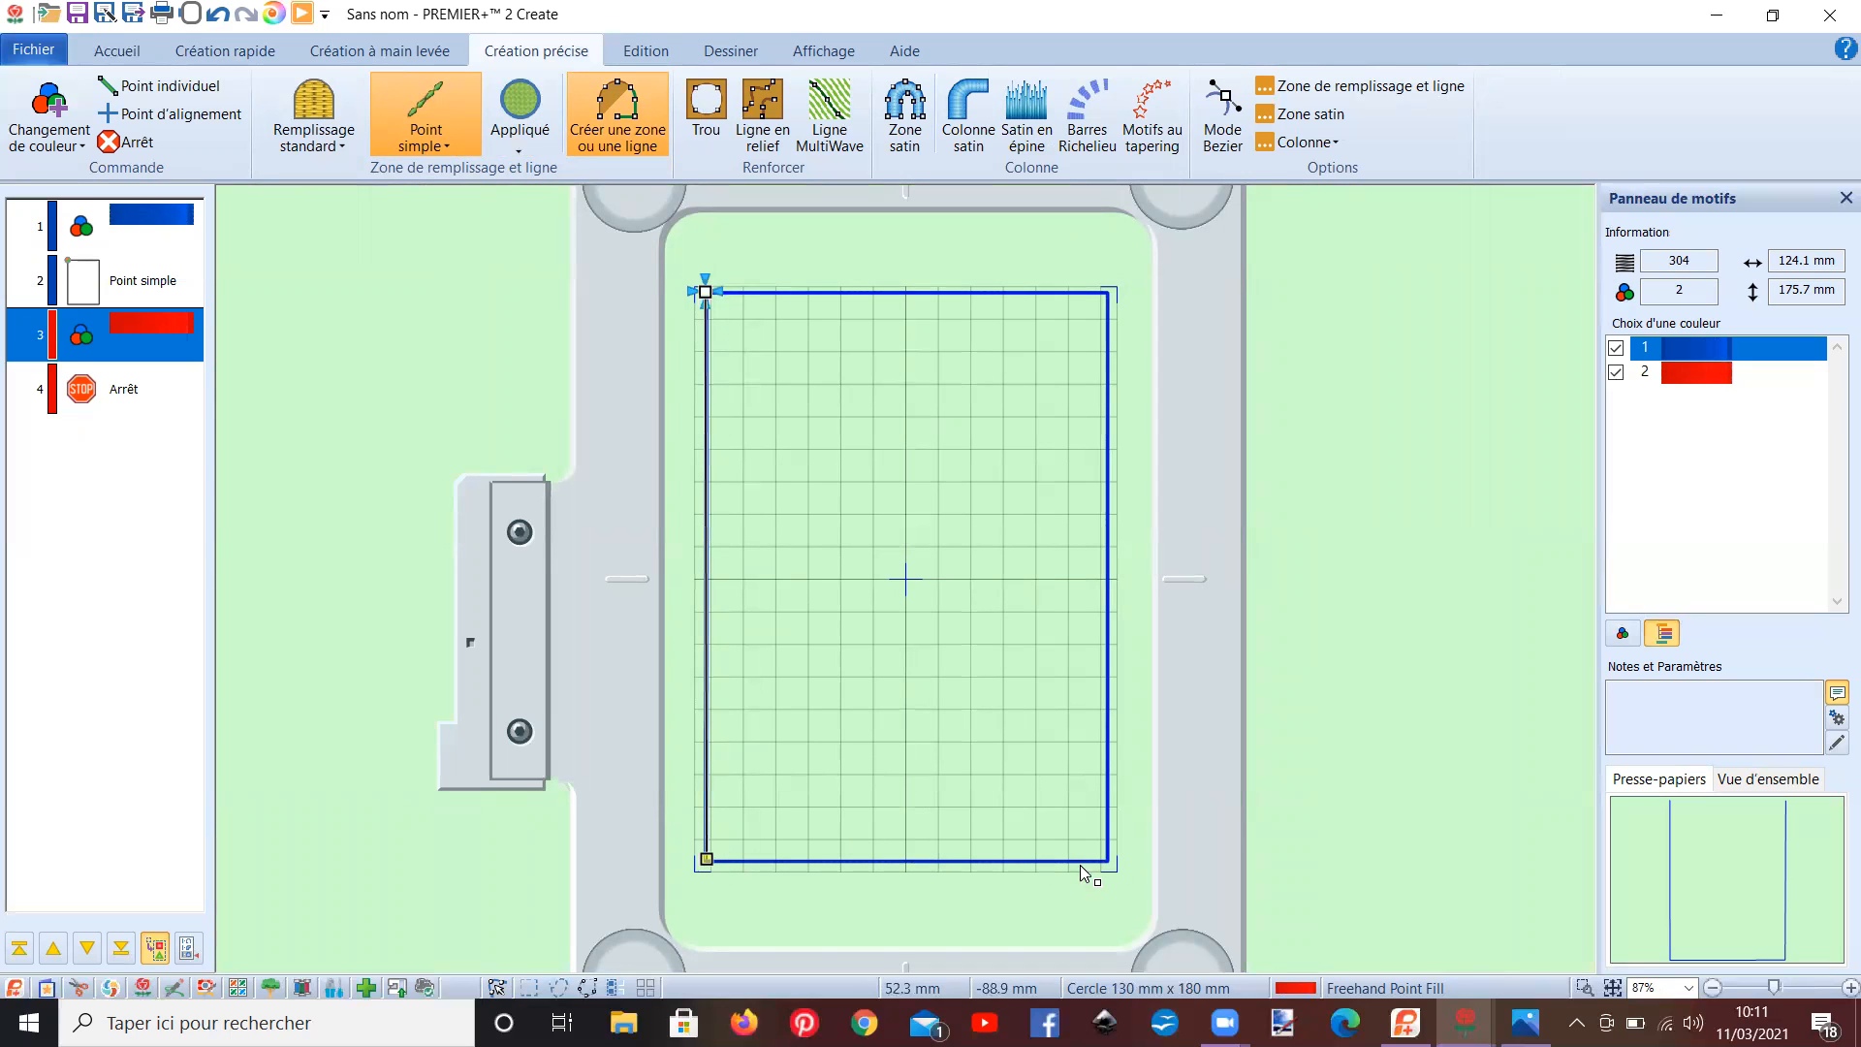
pyautogui.click(1105, 860)
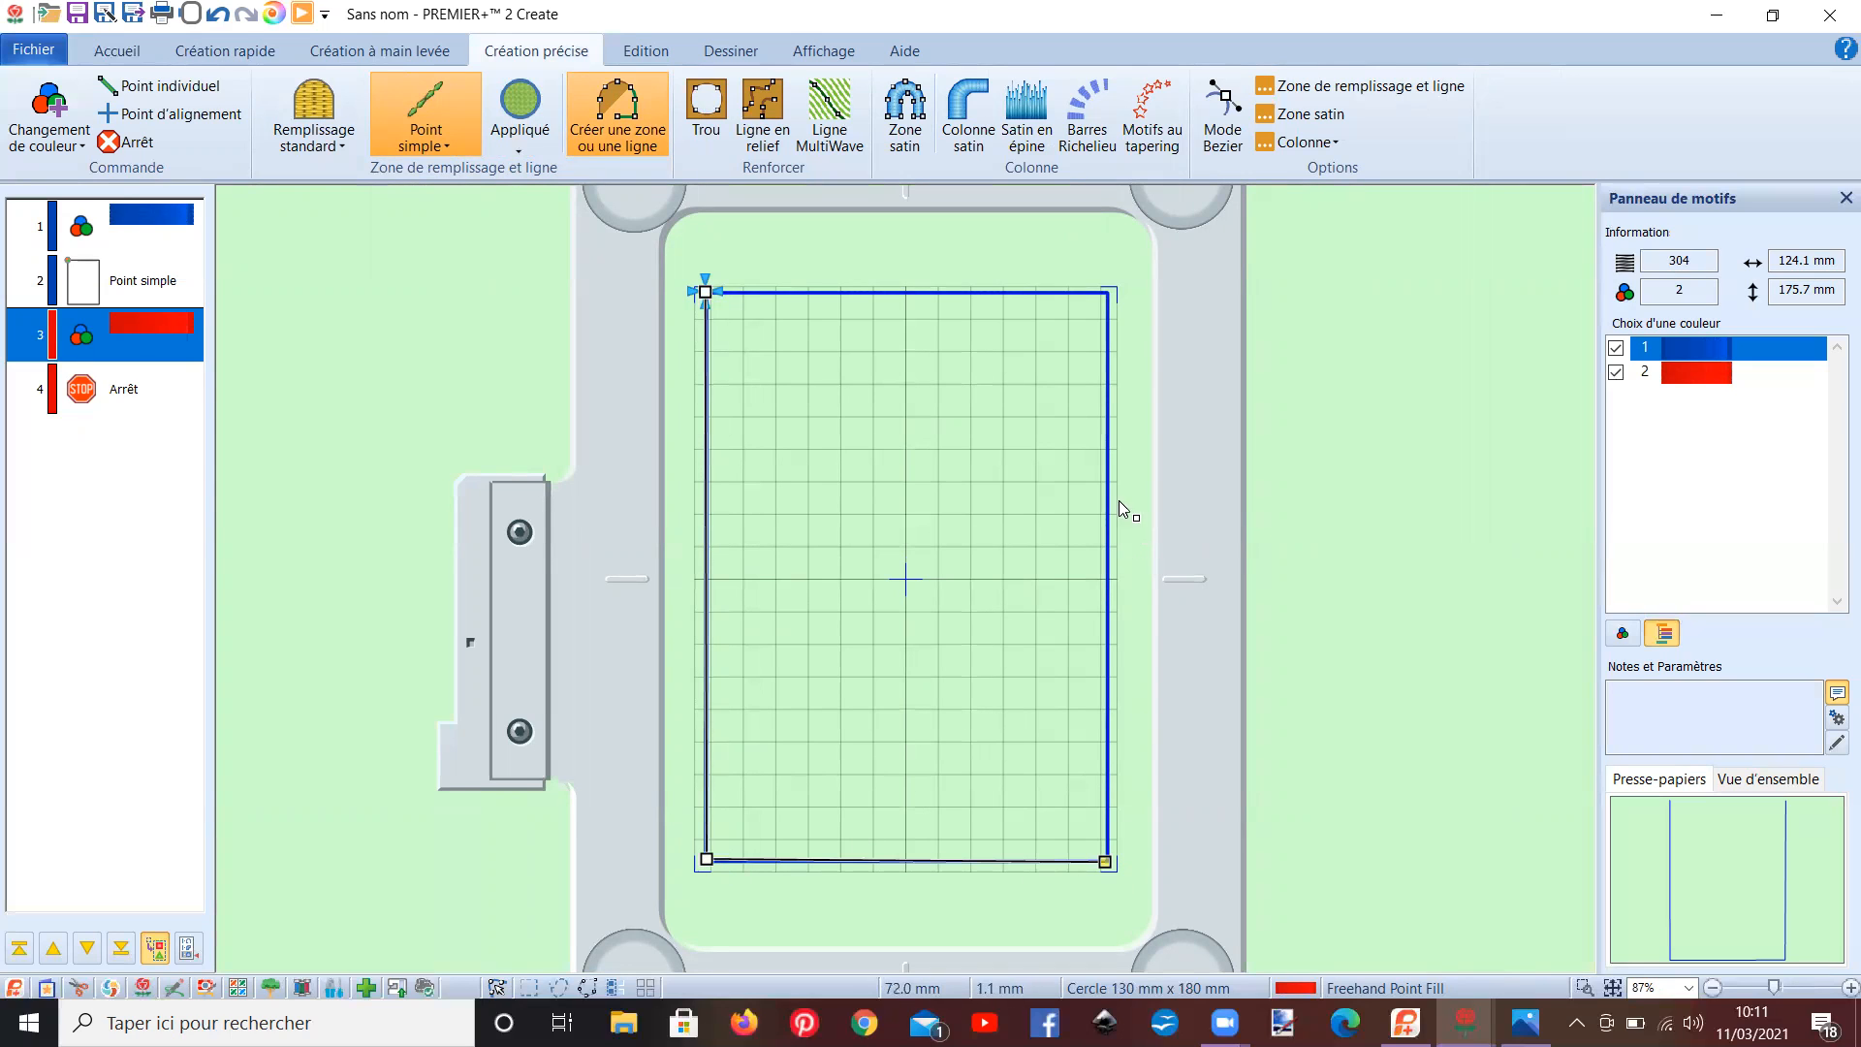
pyautogui.click(1107, 291)
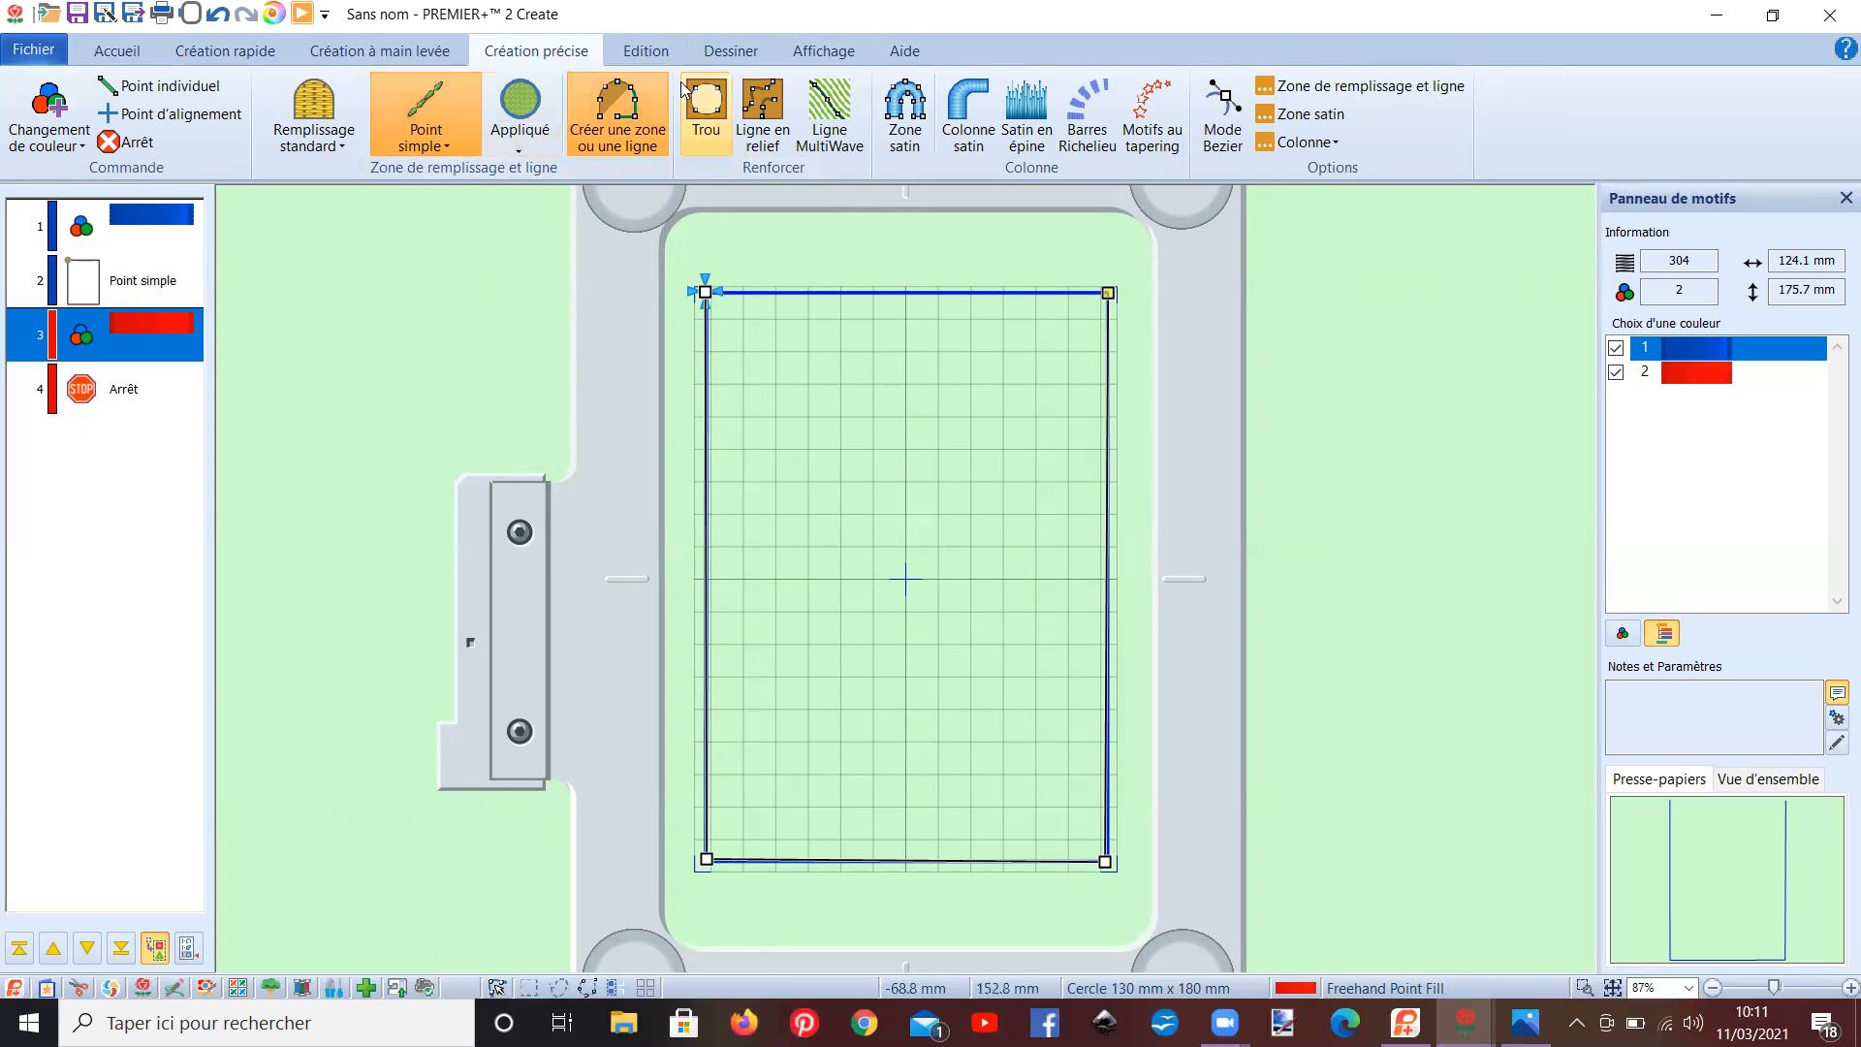
# - Align the new line's lower-left and upper-right points with the rectangle's corners in Object display mode, and restore the 3D display
pyautogui.click(820, 53)
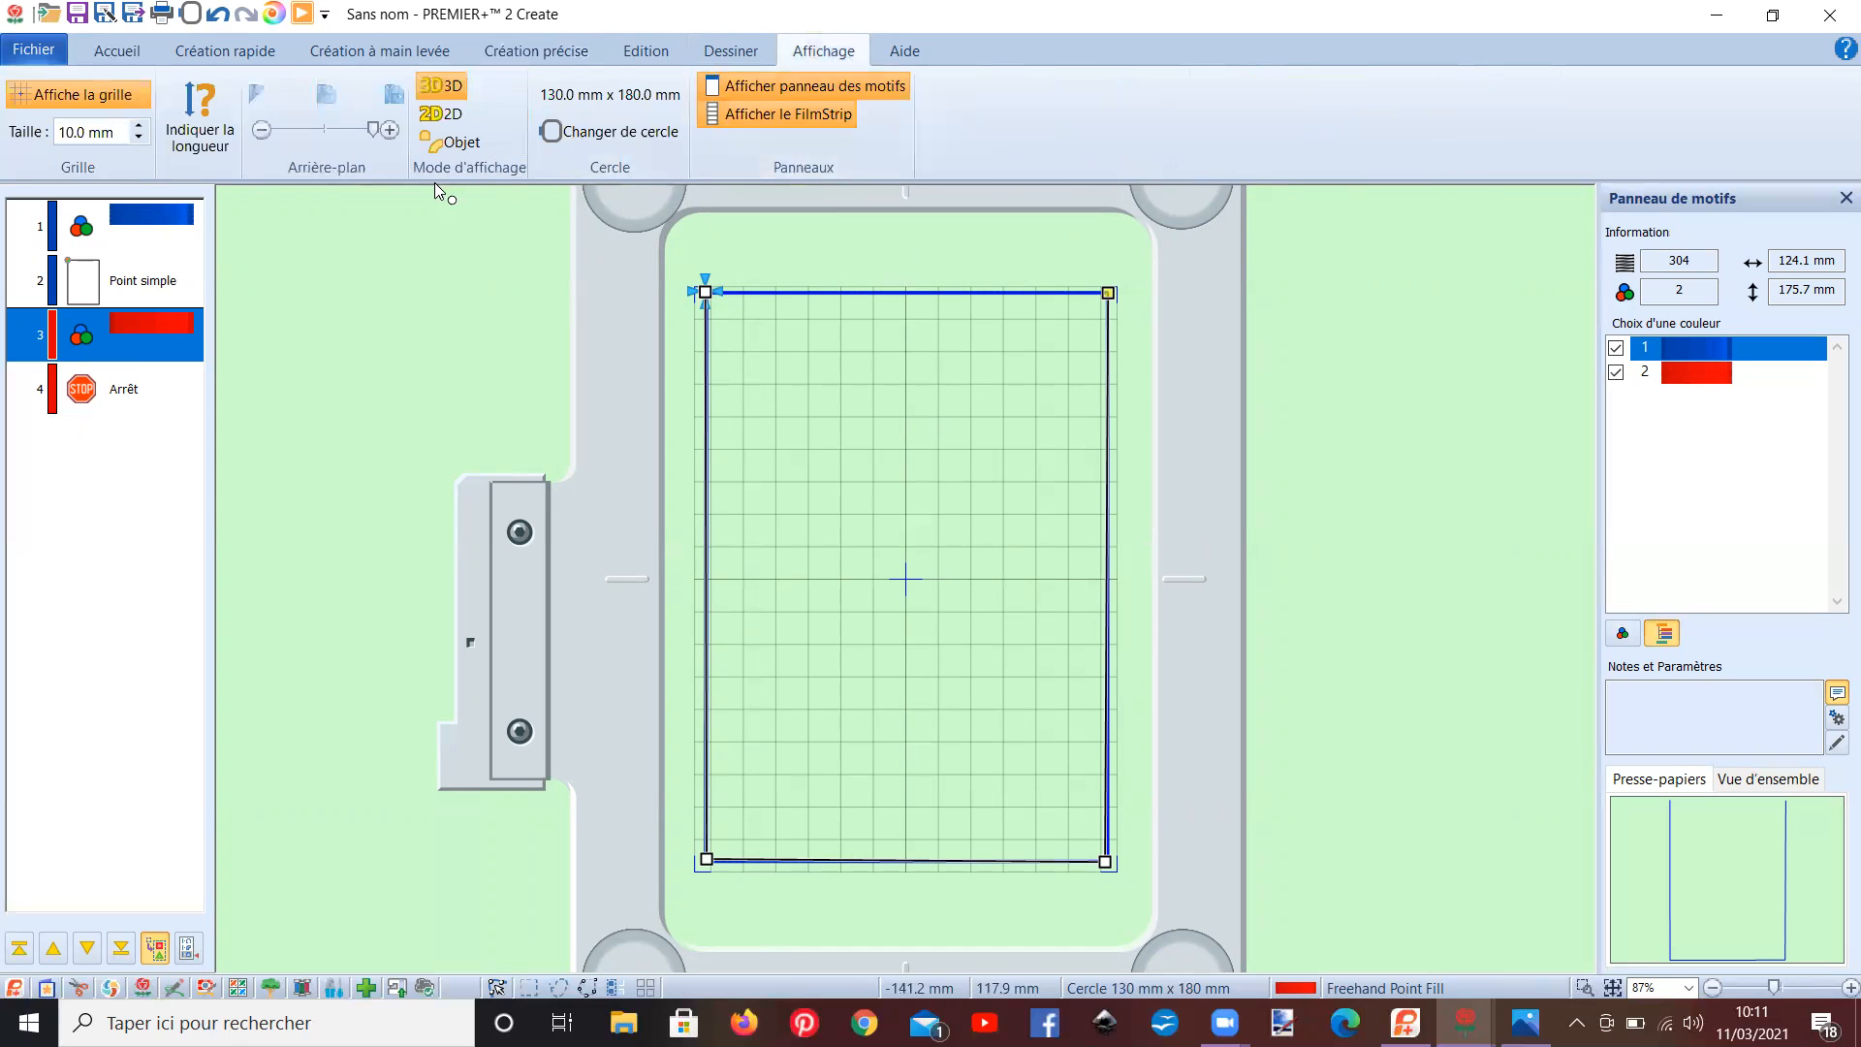
pyautogui.click(453, 144)
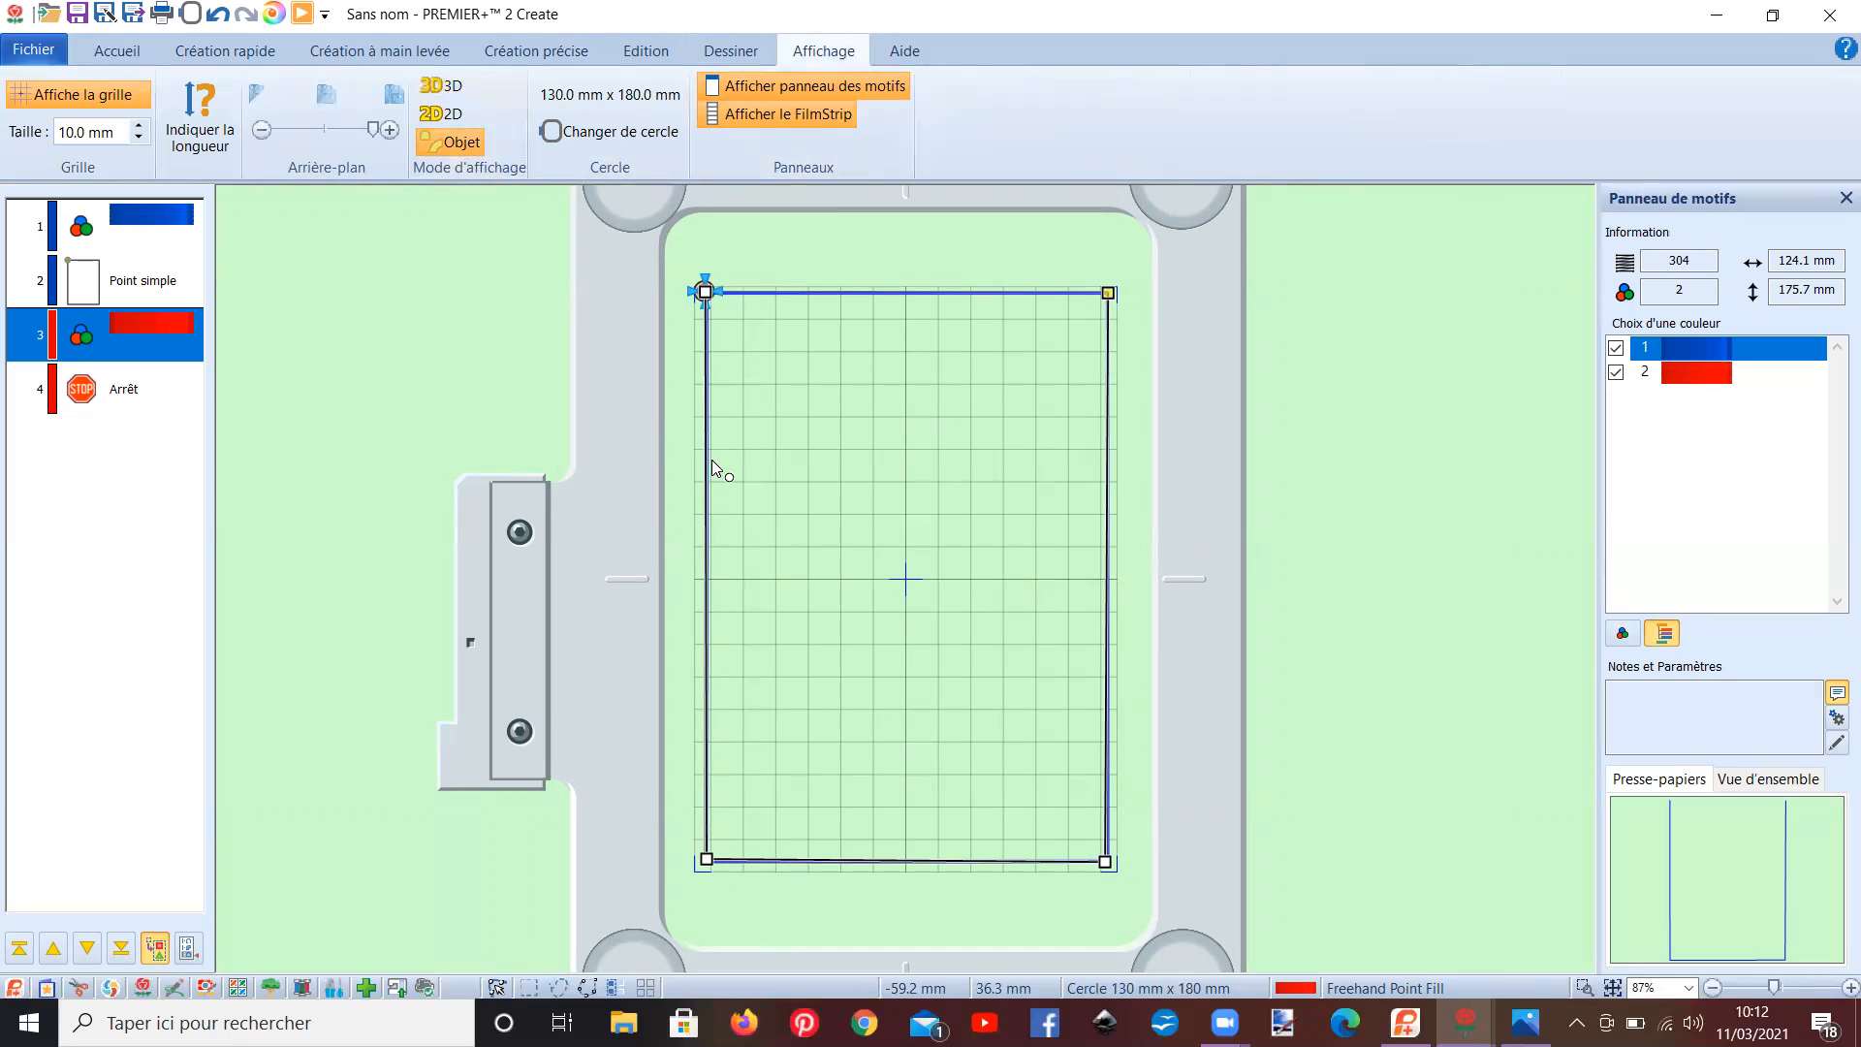
pyautogui.scroll(3, 712, 460)
pyautogui.scroll(-5, 717, 480)
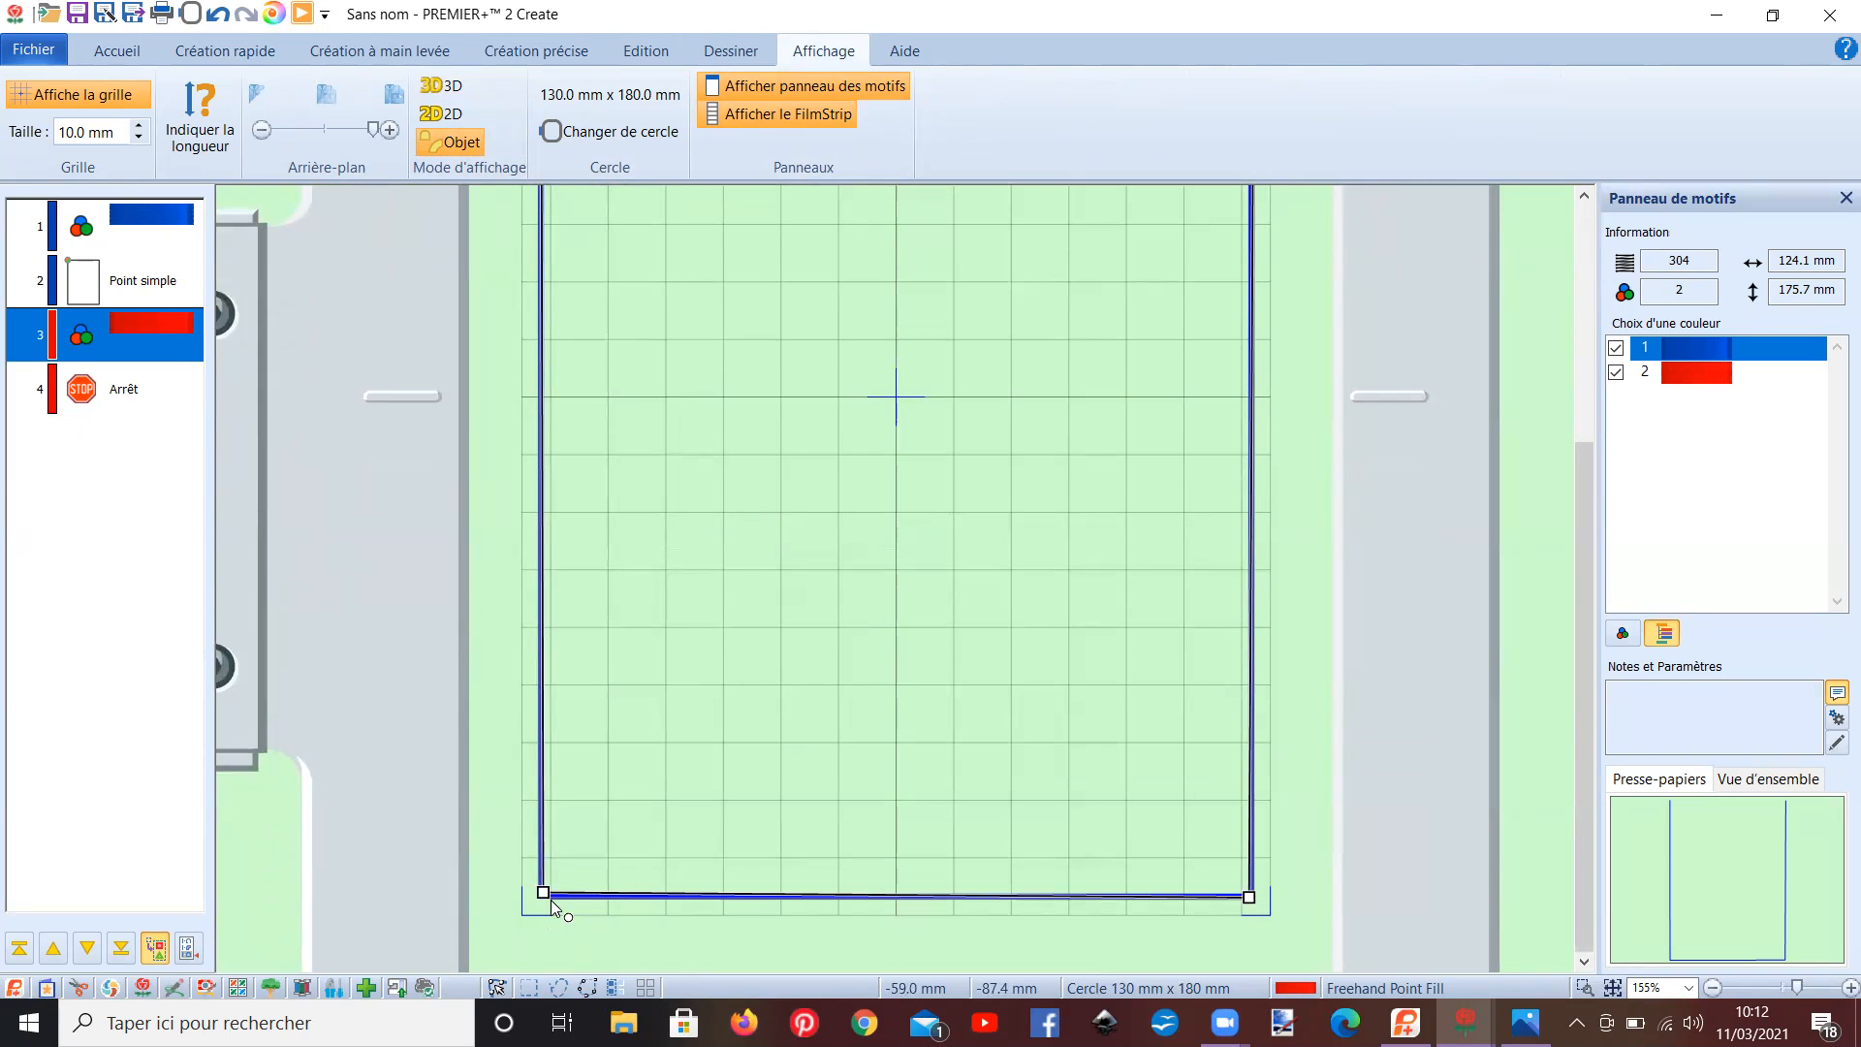
pyautogui.moveTo(543, 892); pyautogui.dragTo(542, 898)
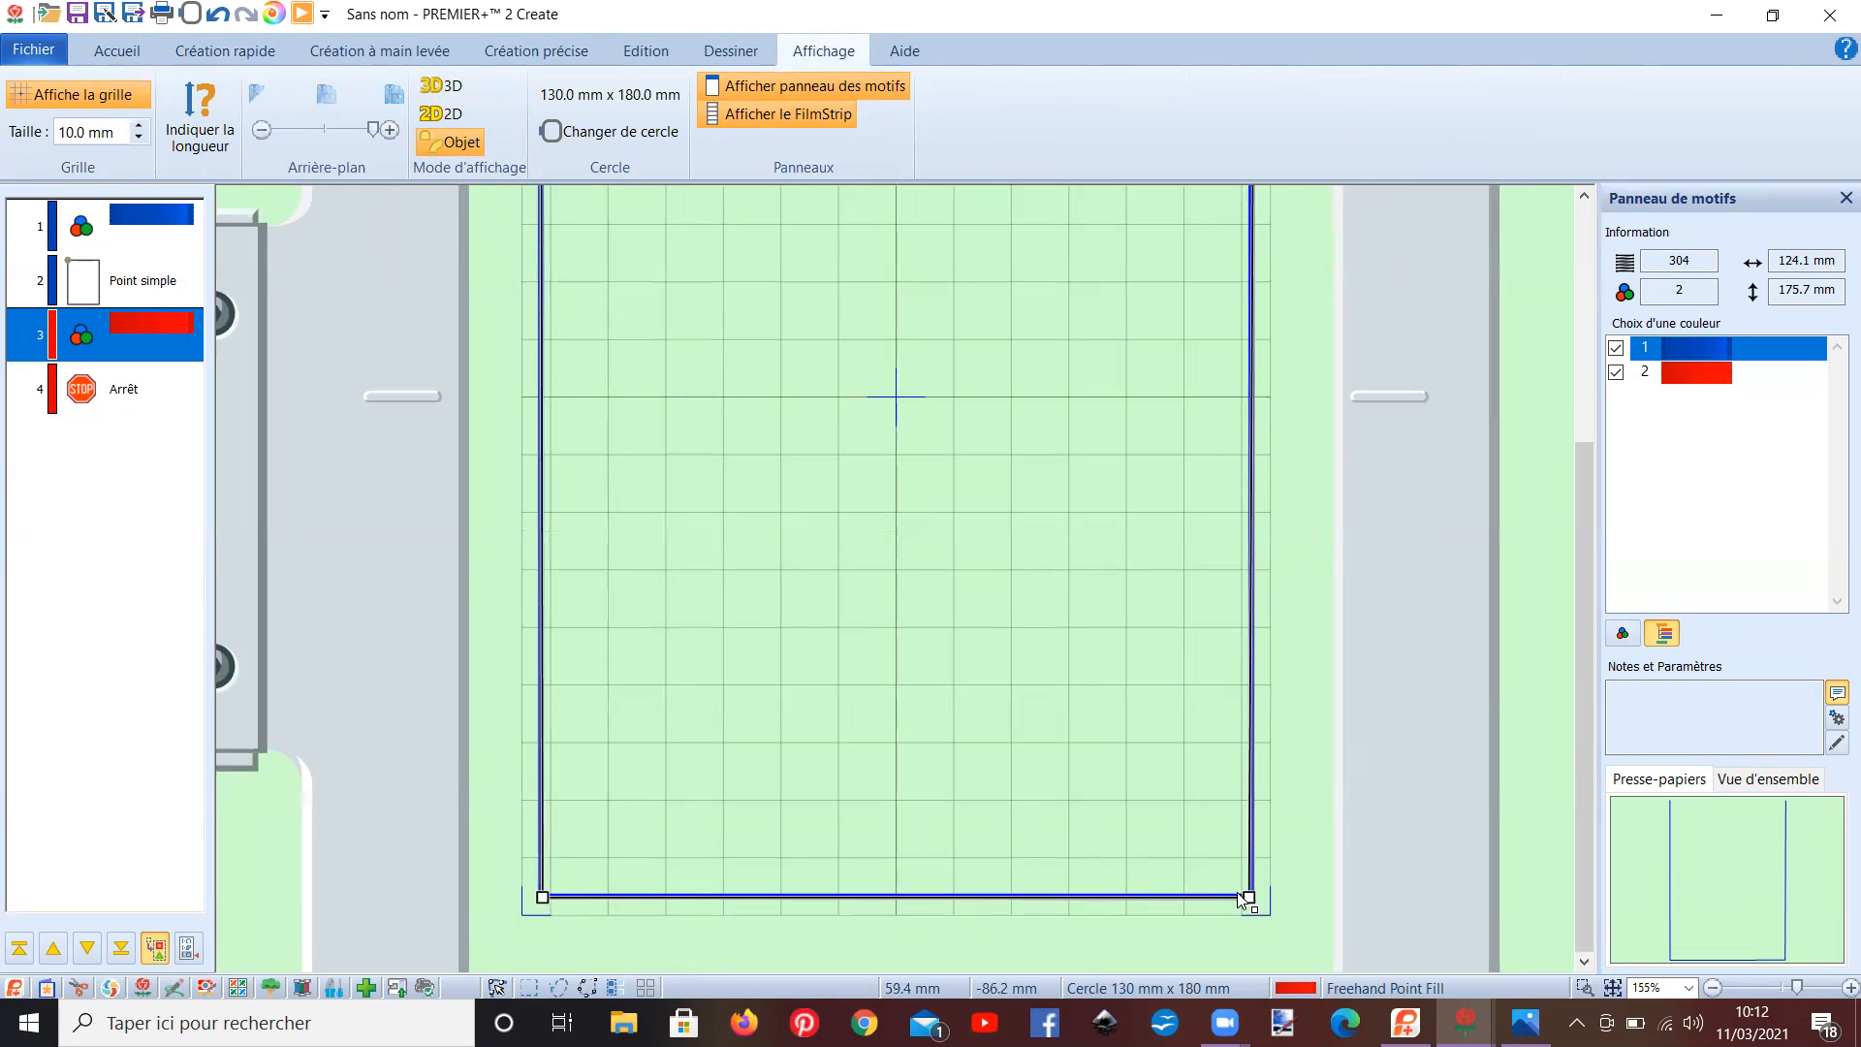
pyautogui.scroll(2, 1204, 424)
pyautogui.scroll(3, 1204, 425)
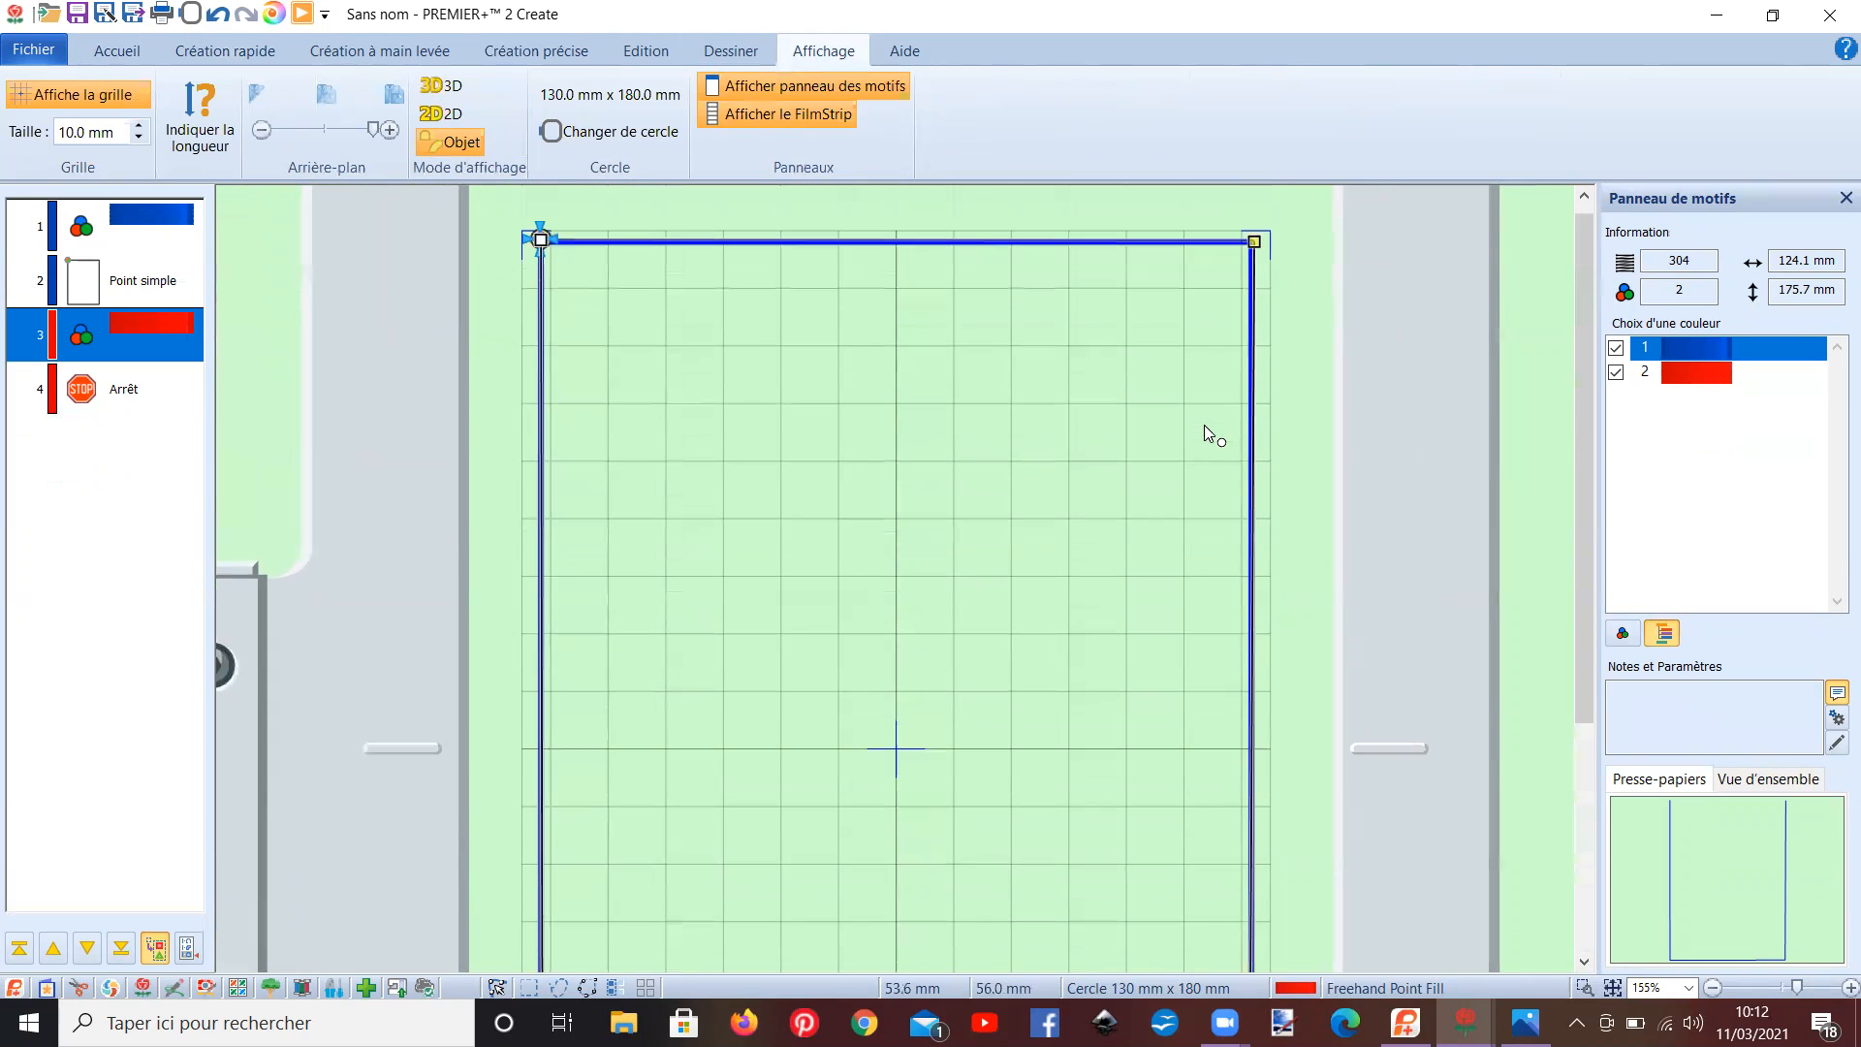
pyautogui.moveTo(1253, 242); pyautogui.dragTo(1251, 243)
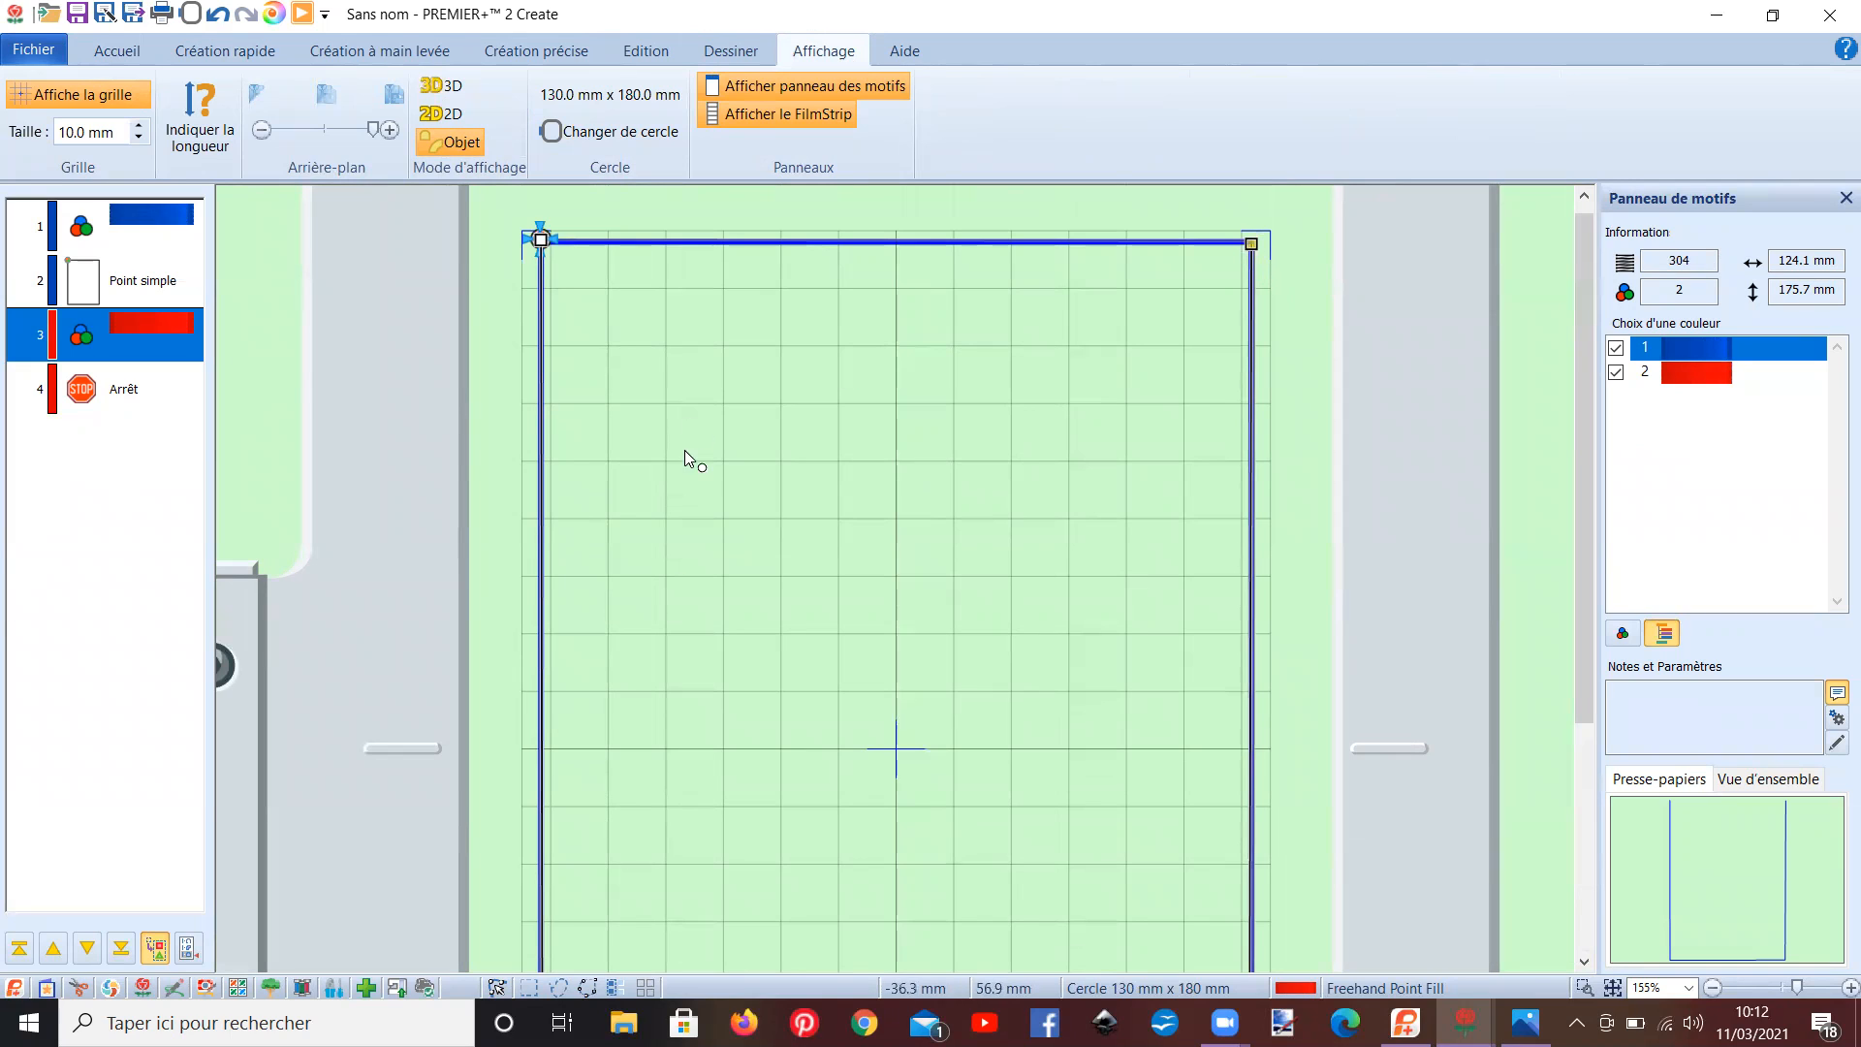
pyautogui.click(453, 83)
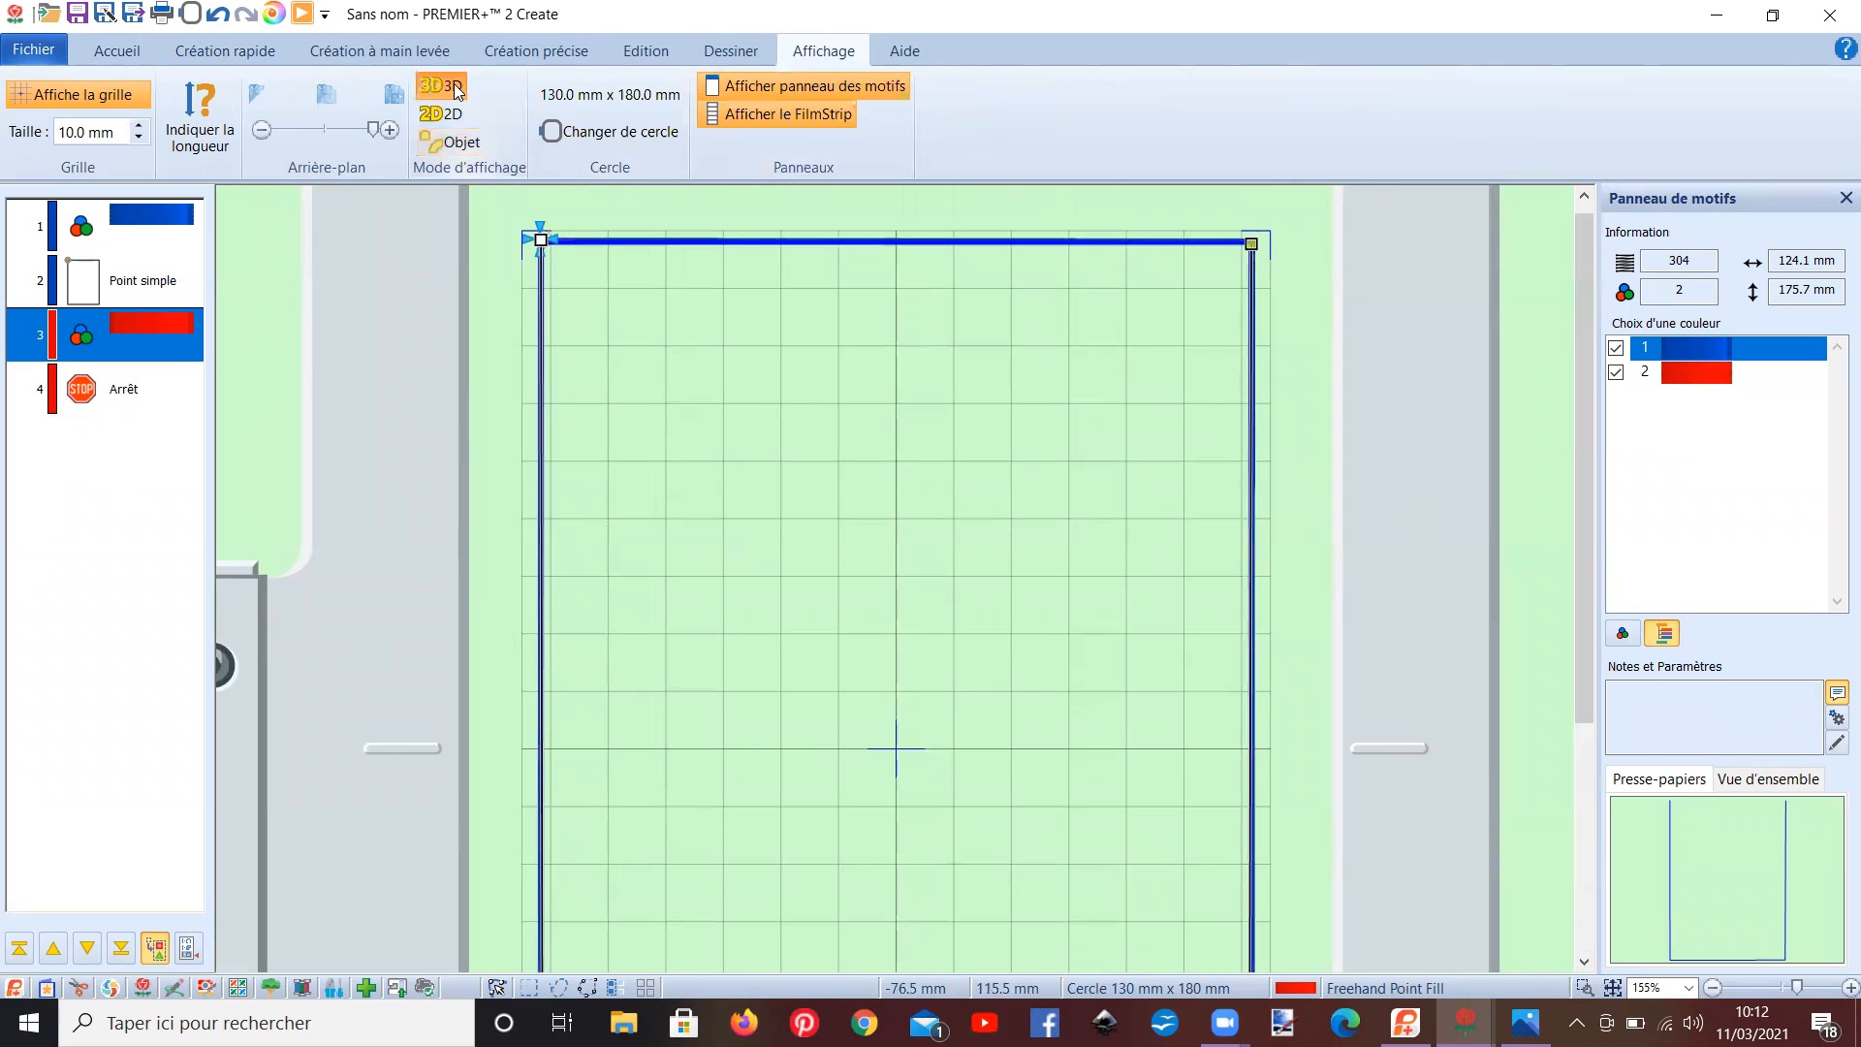
# - Complete the three-sided red line and move the stop command directly after the blue Point simple rectangle
pyautogui.click(531, 54)
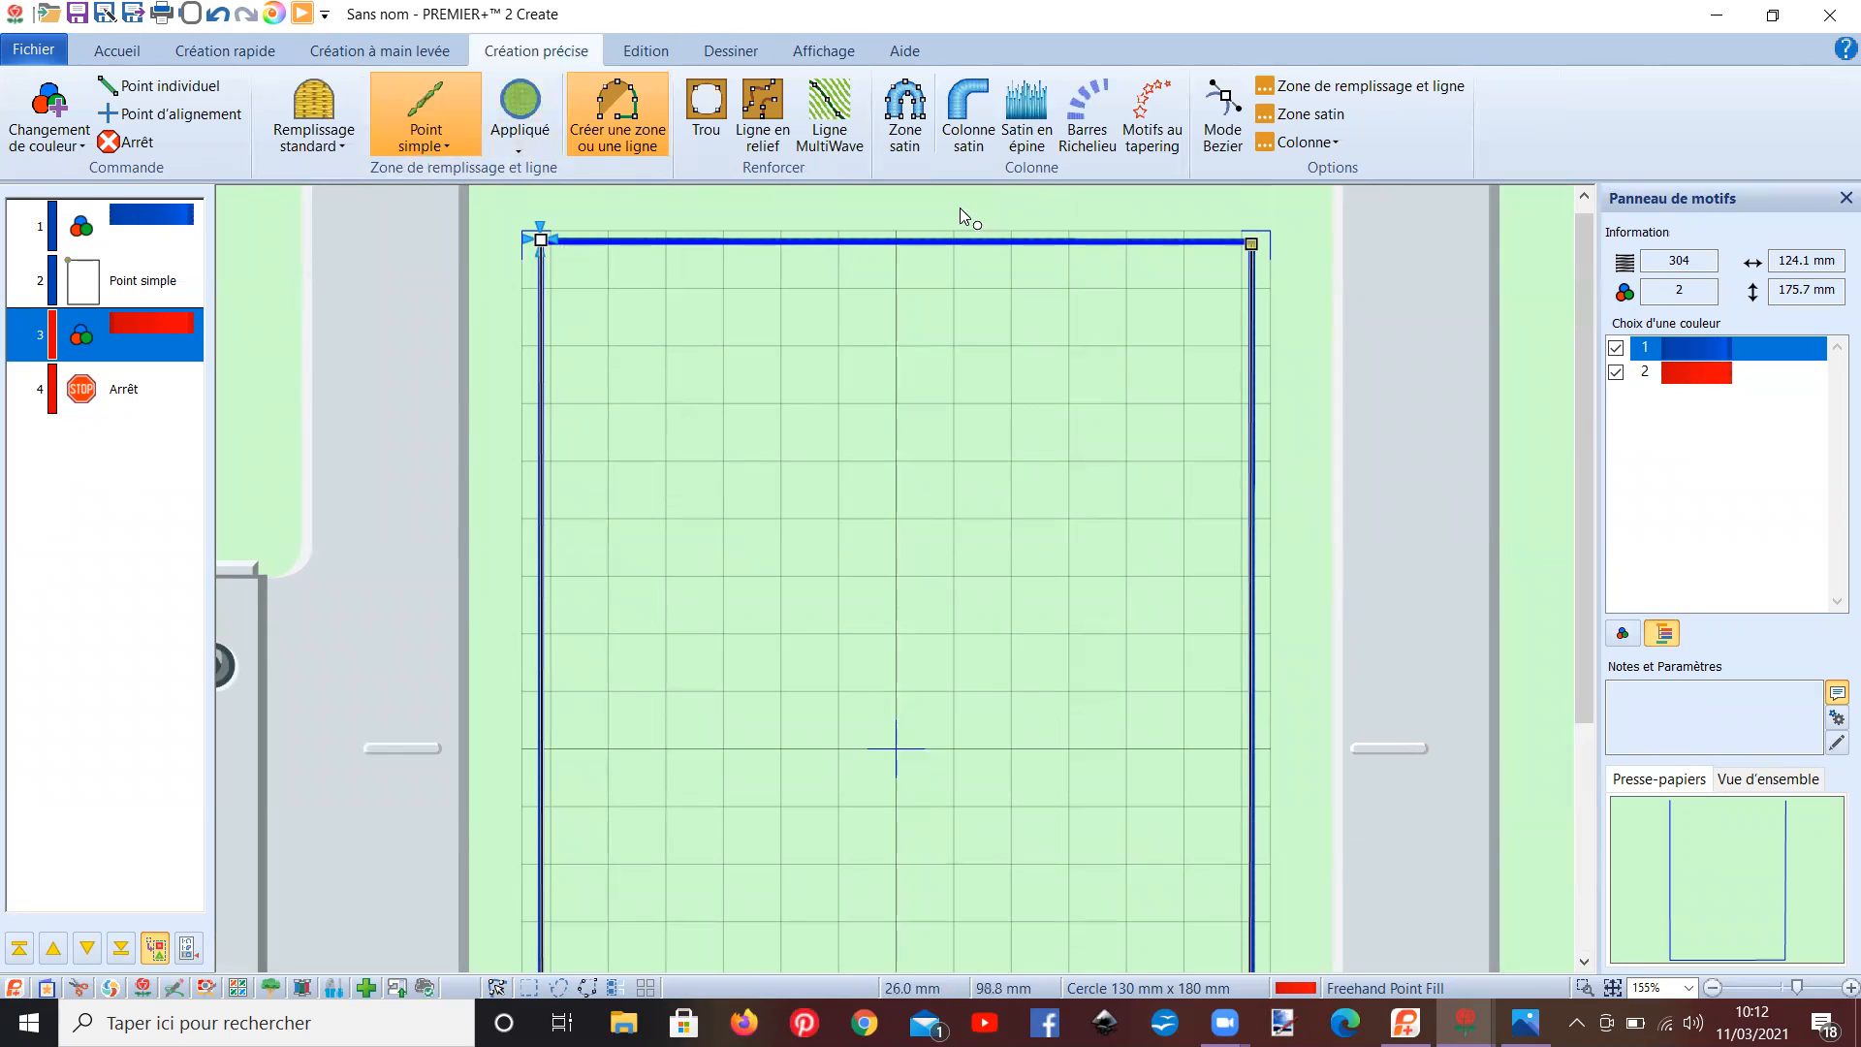
pyautogui.rightClick(332, 413)
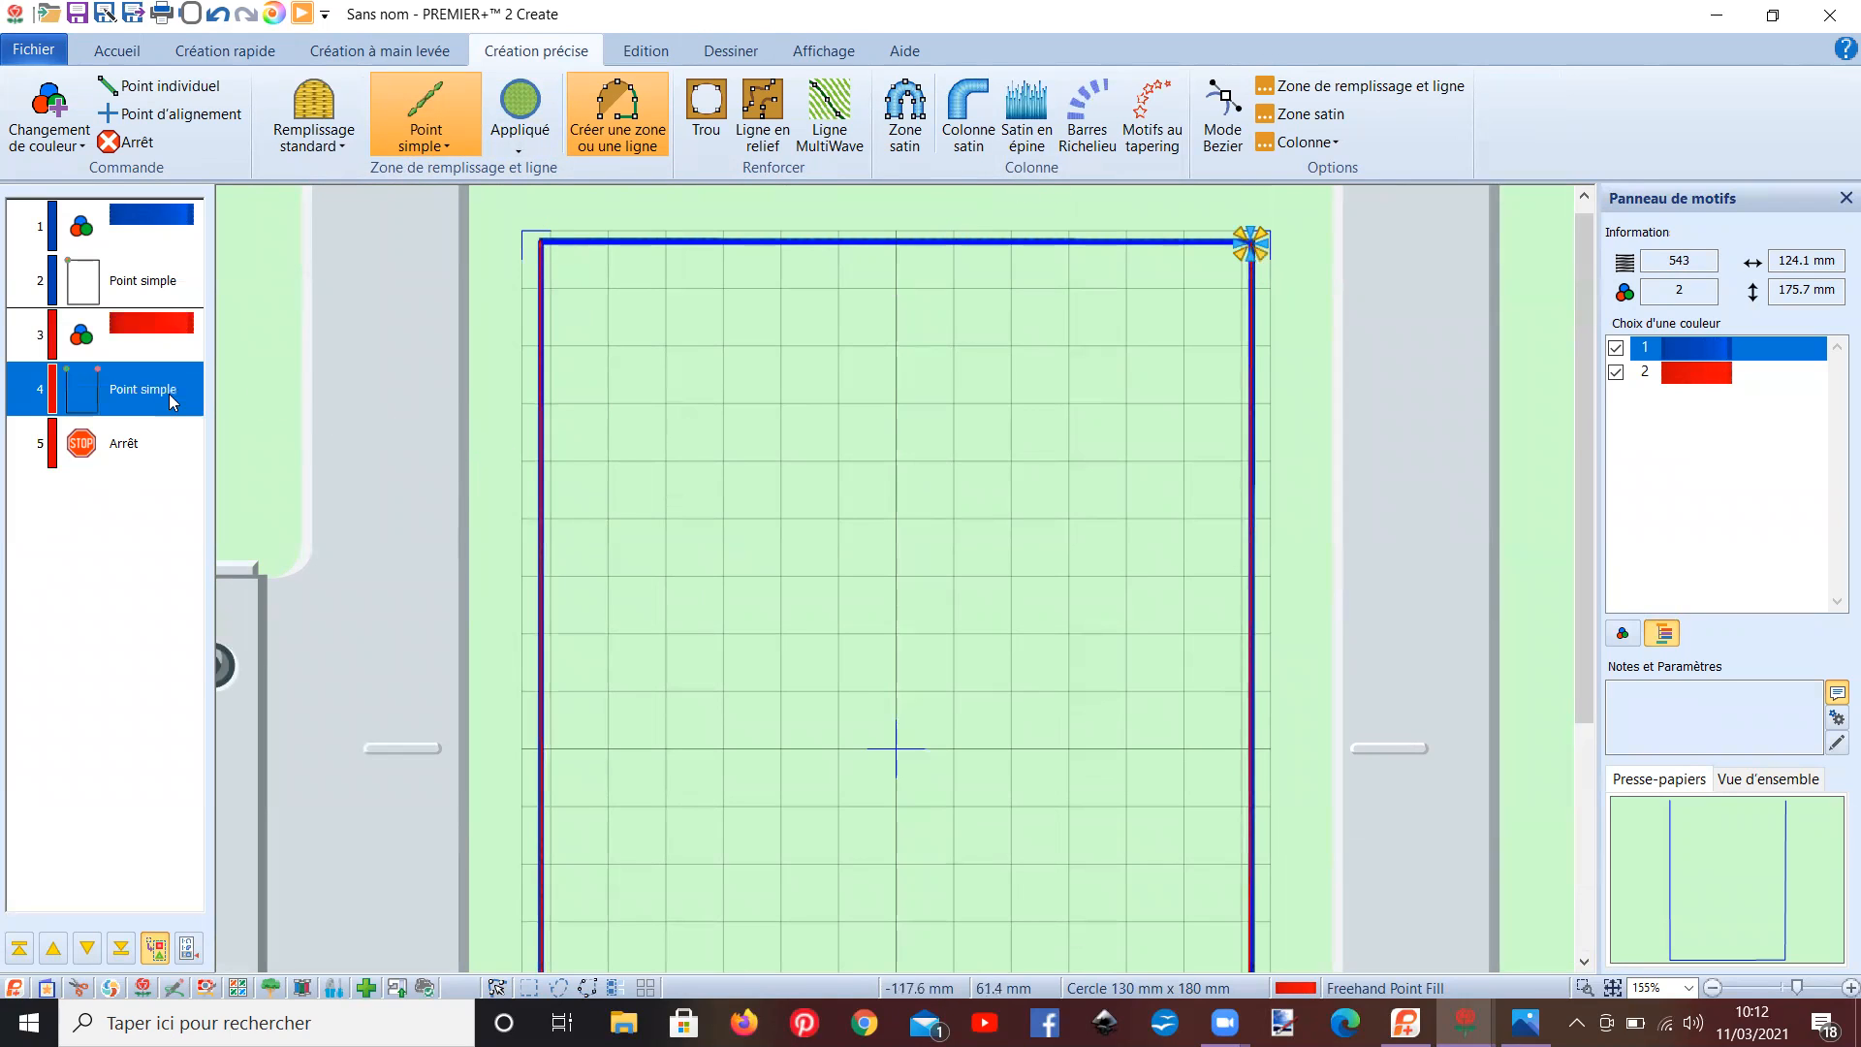
pyautogui.click(87, 433)
pyautogui.moveTo(87, 443); pyautogui.dragTo(108, 320)
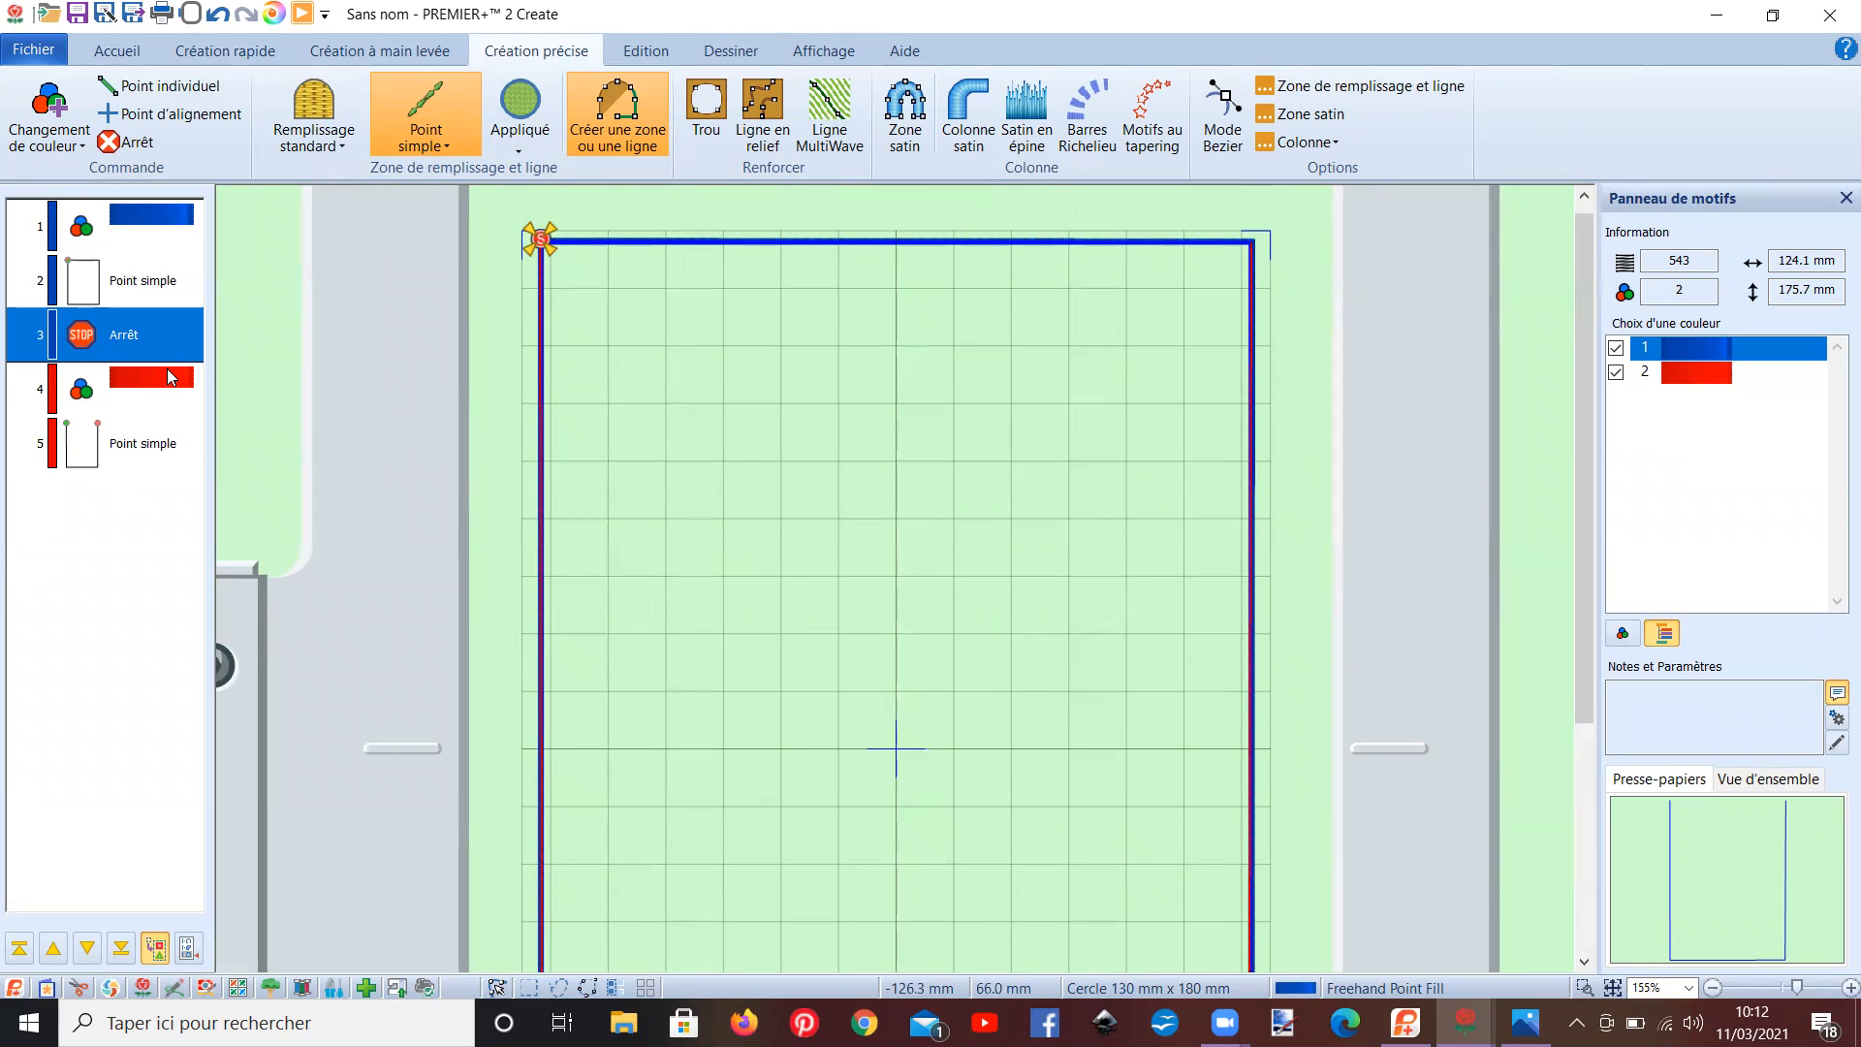
# - Draw a separate Point simple line along the rectangle's top edge, placed after the three-sided red line
pyautogui.click(134, 444)
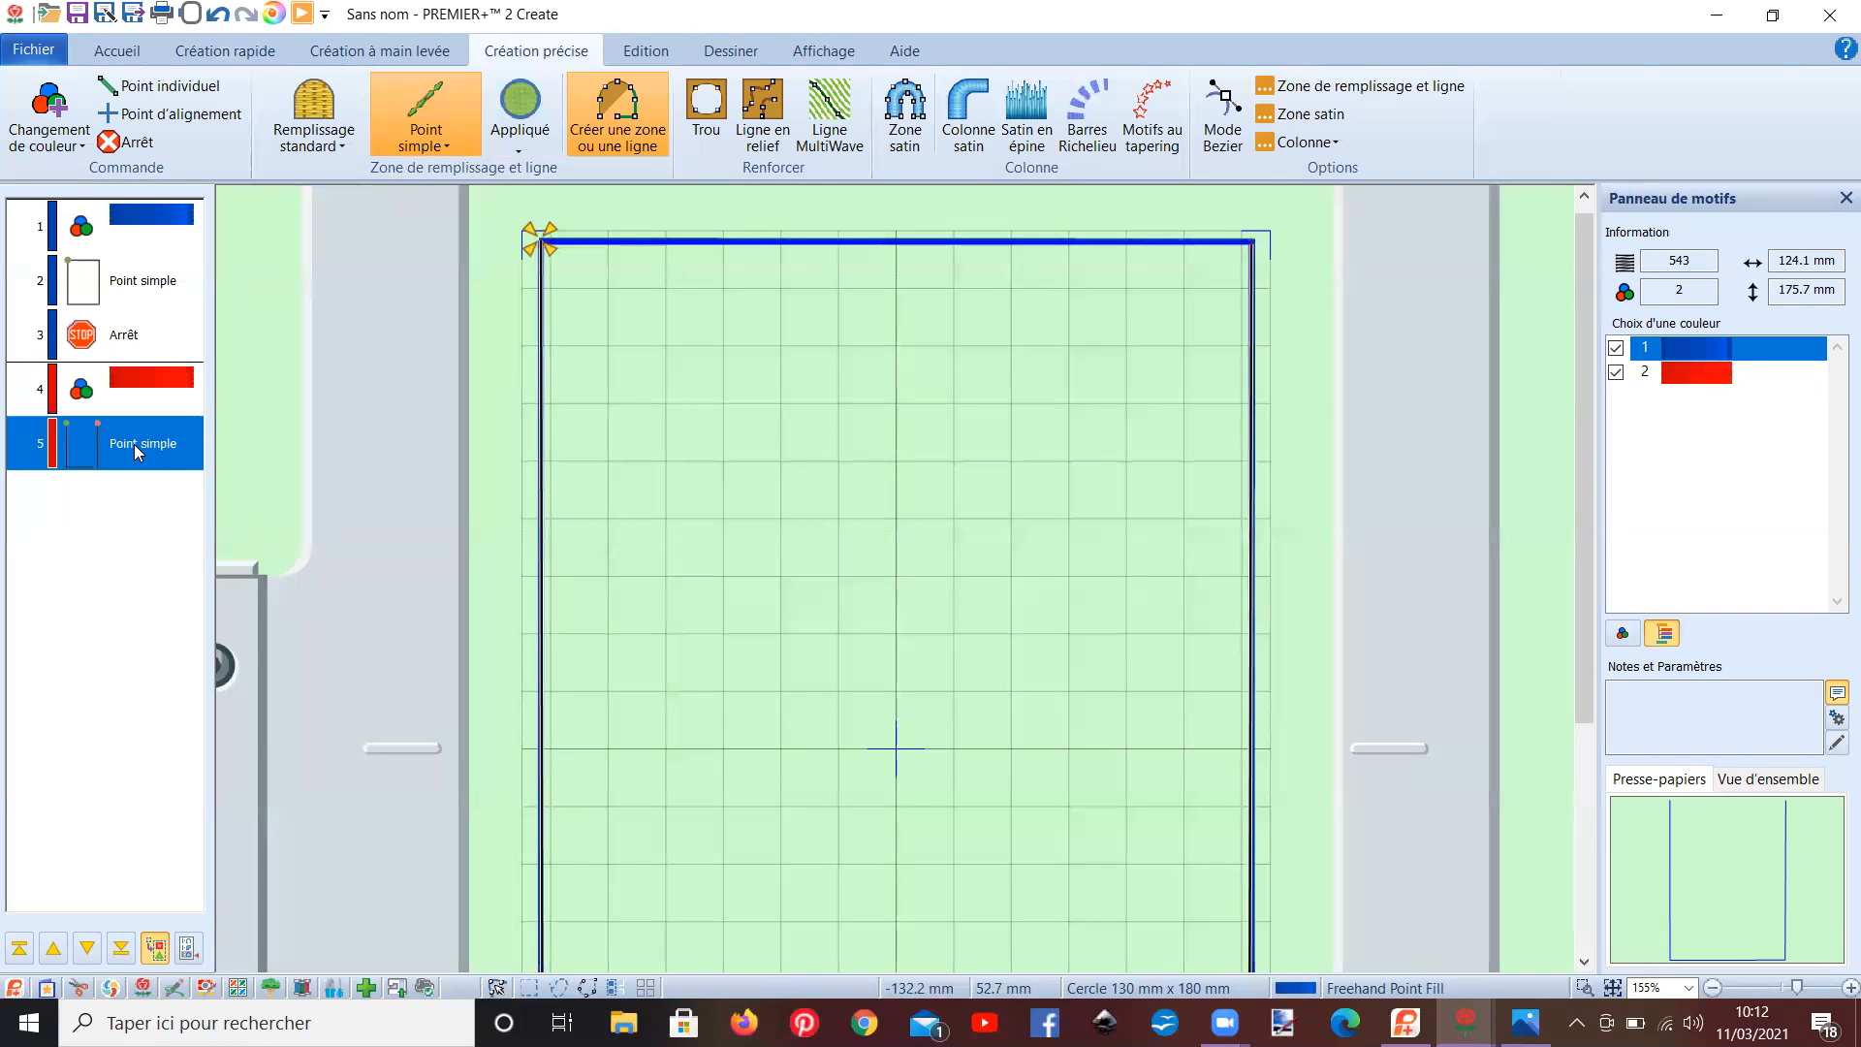
pyautogui.click(628, 155)
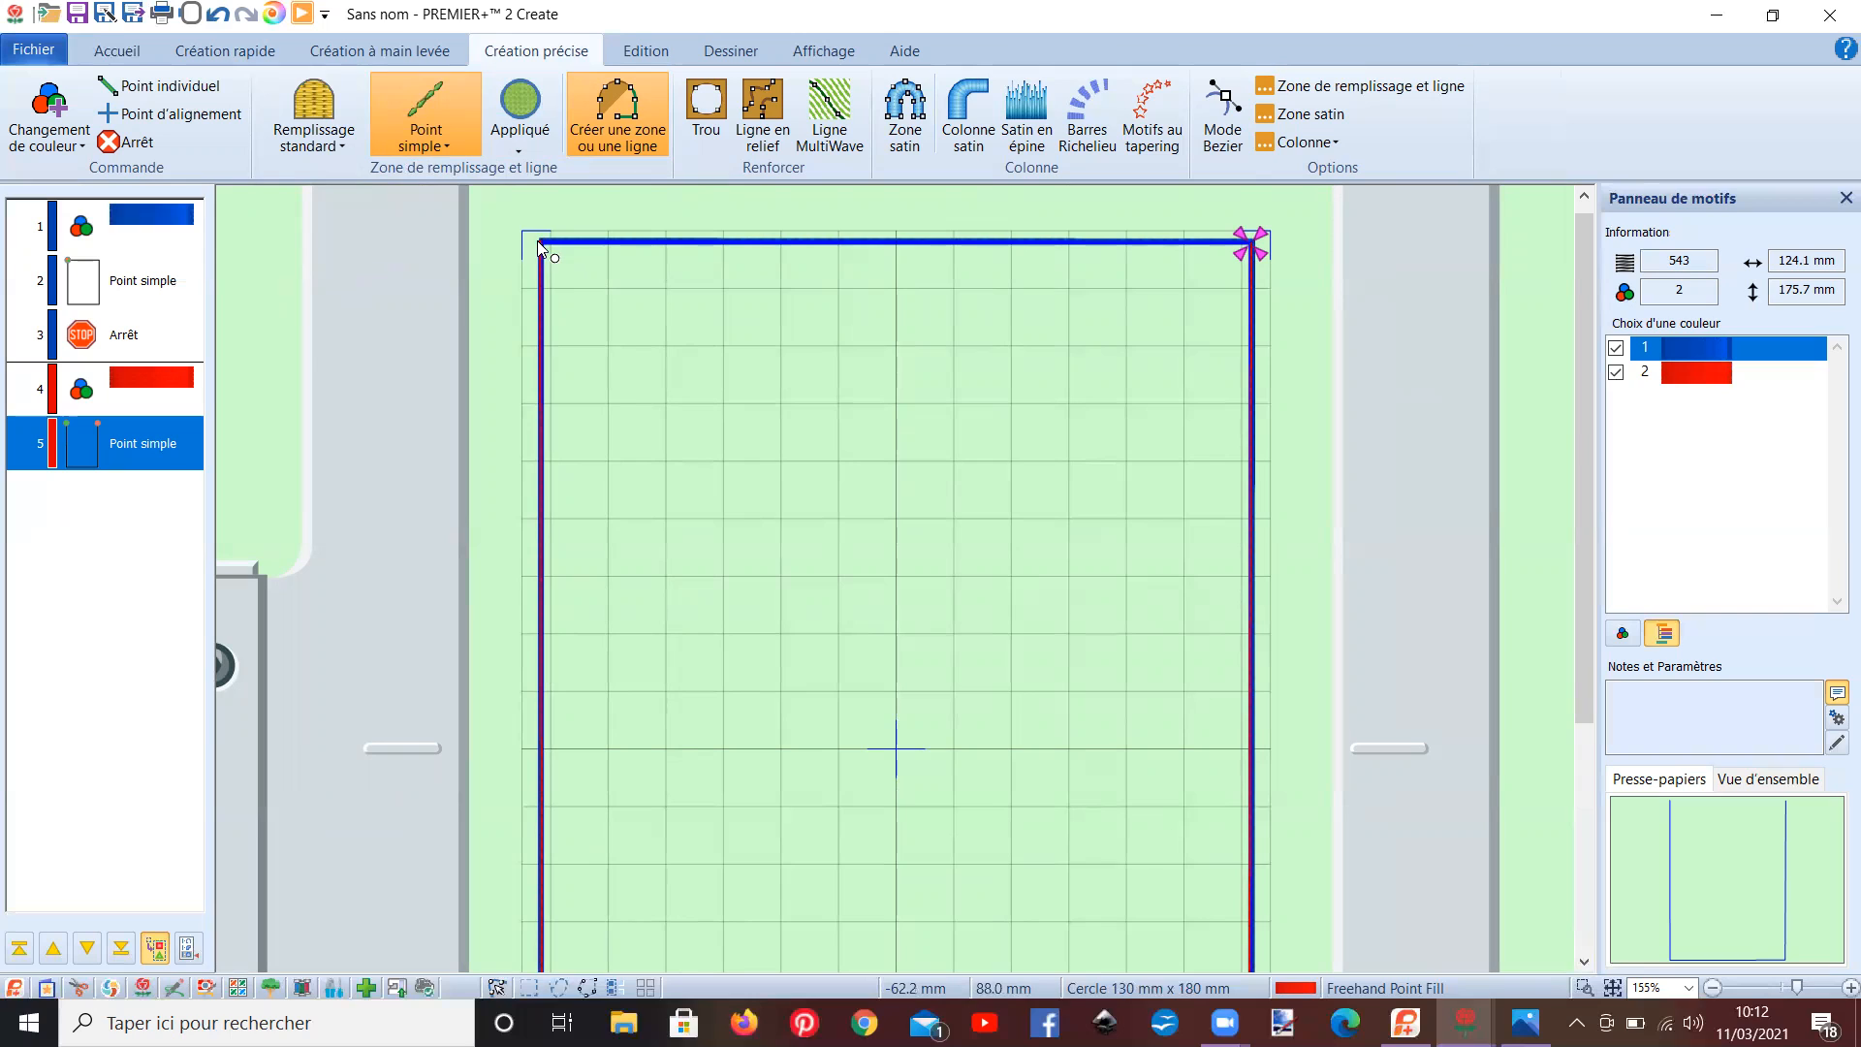
pyautogui.click(541, 239)
pyautogui.click(1250, 244)
pyautogui.press('Return')
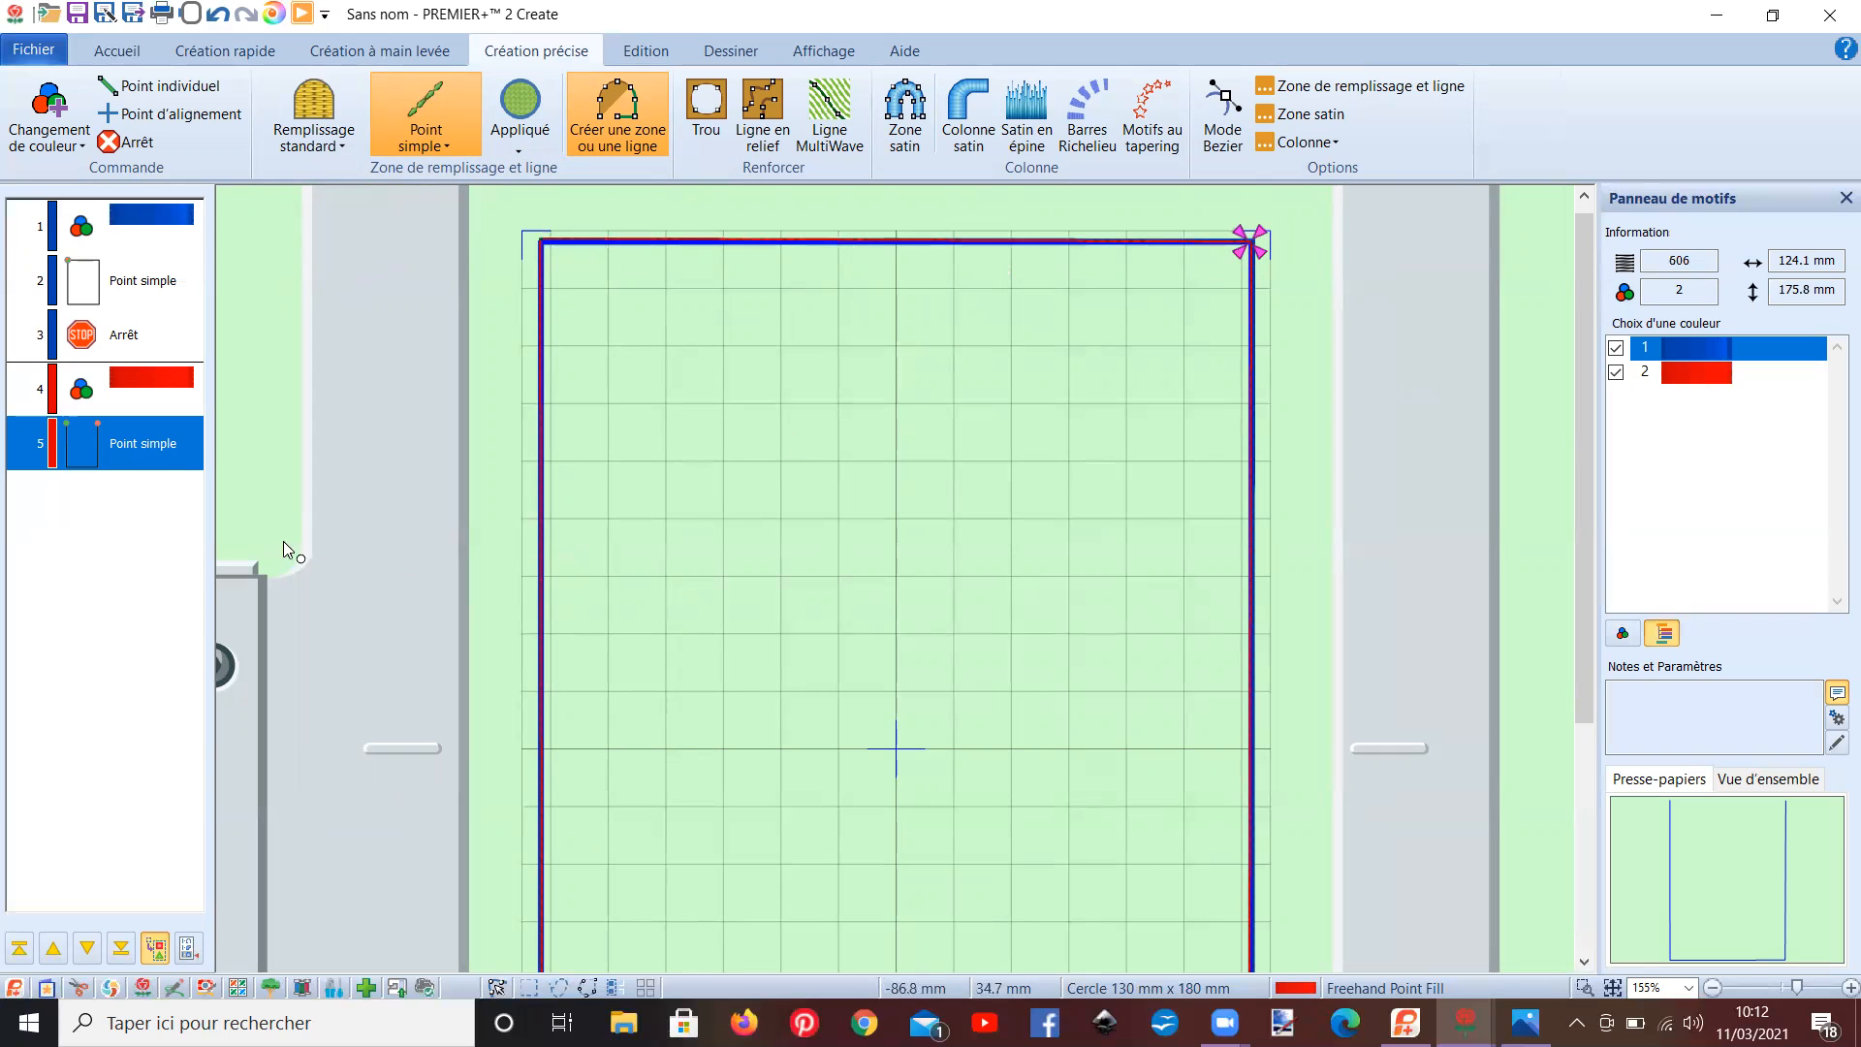
# - Set the top edge line's stitch length to 4 mm in its properties
pyautogui.rightClick(117, 517)
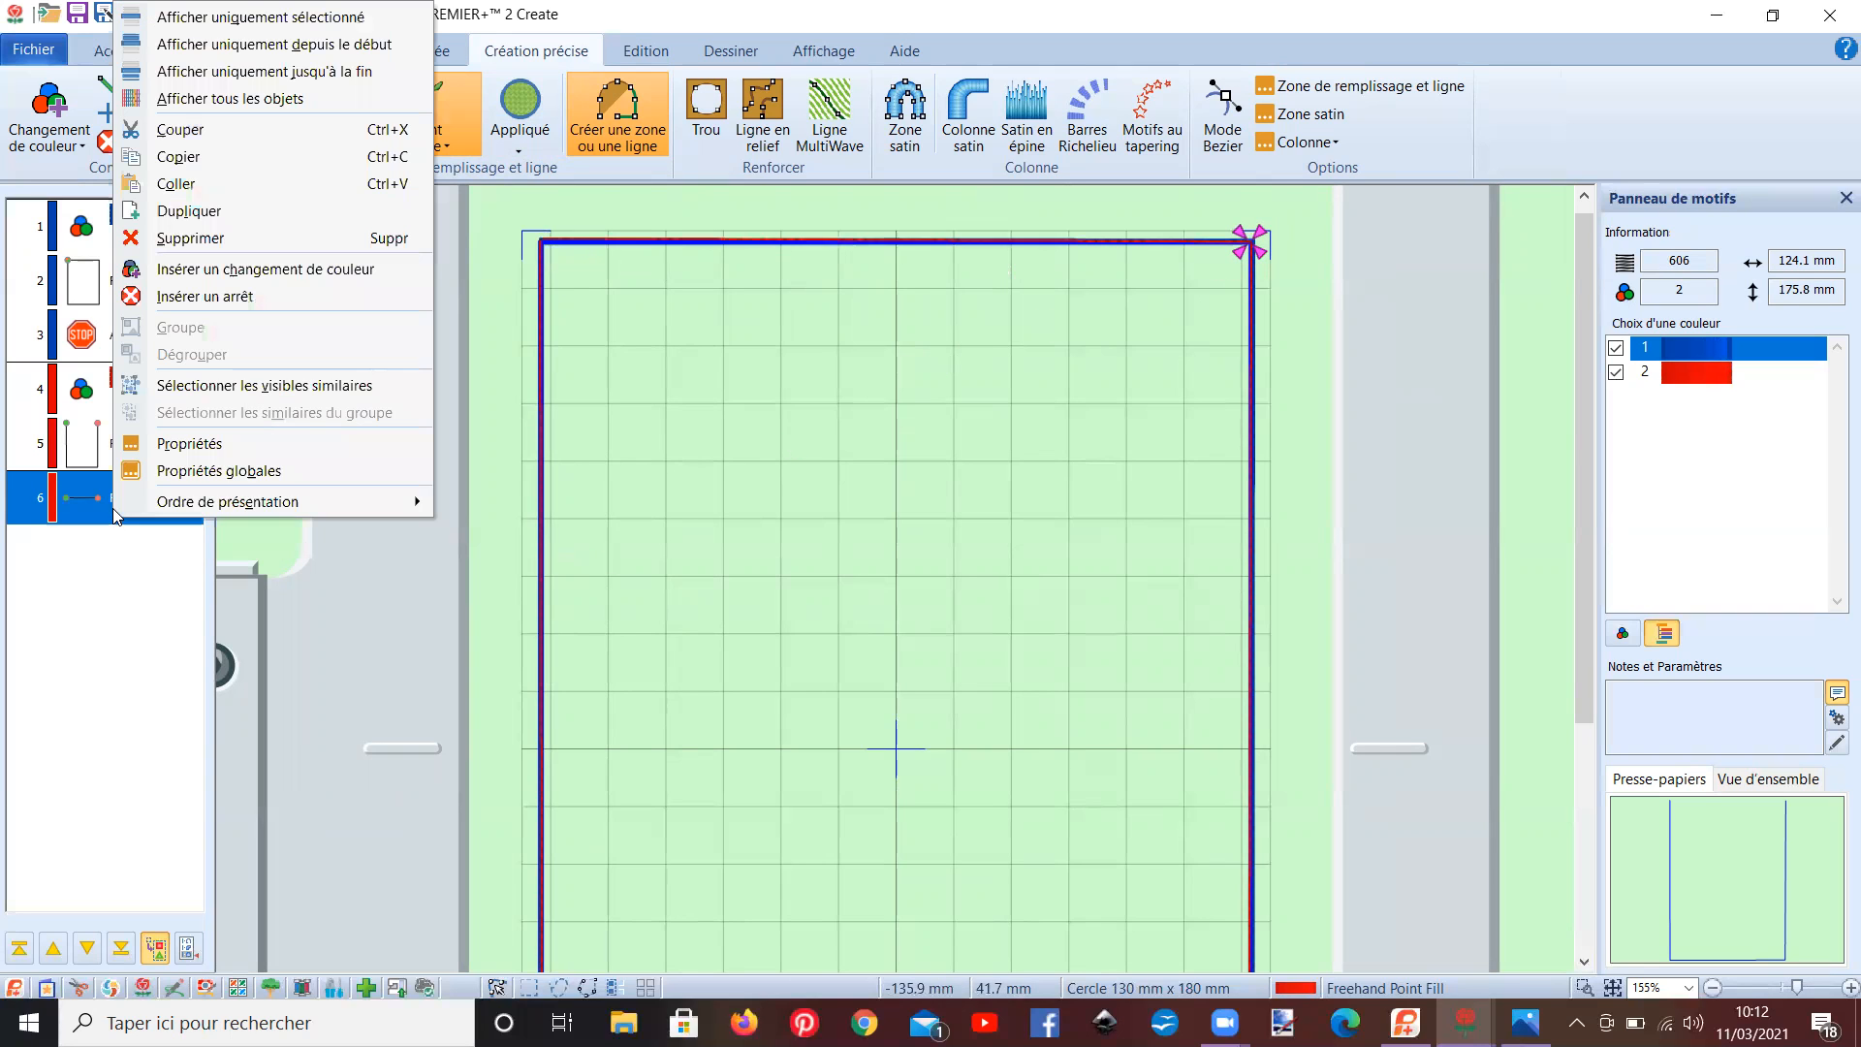
pyautogui.click(213, 443)
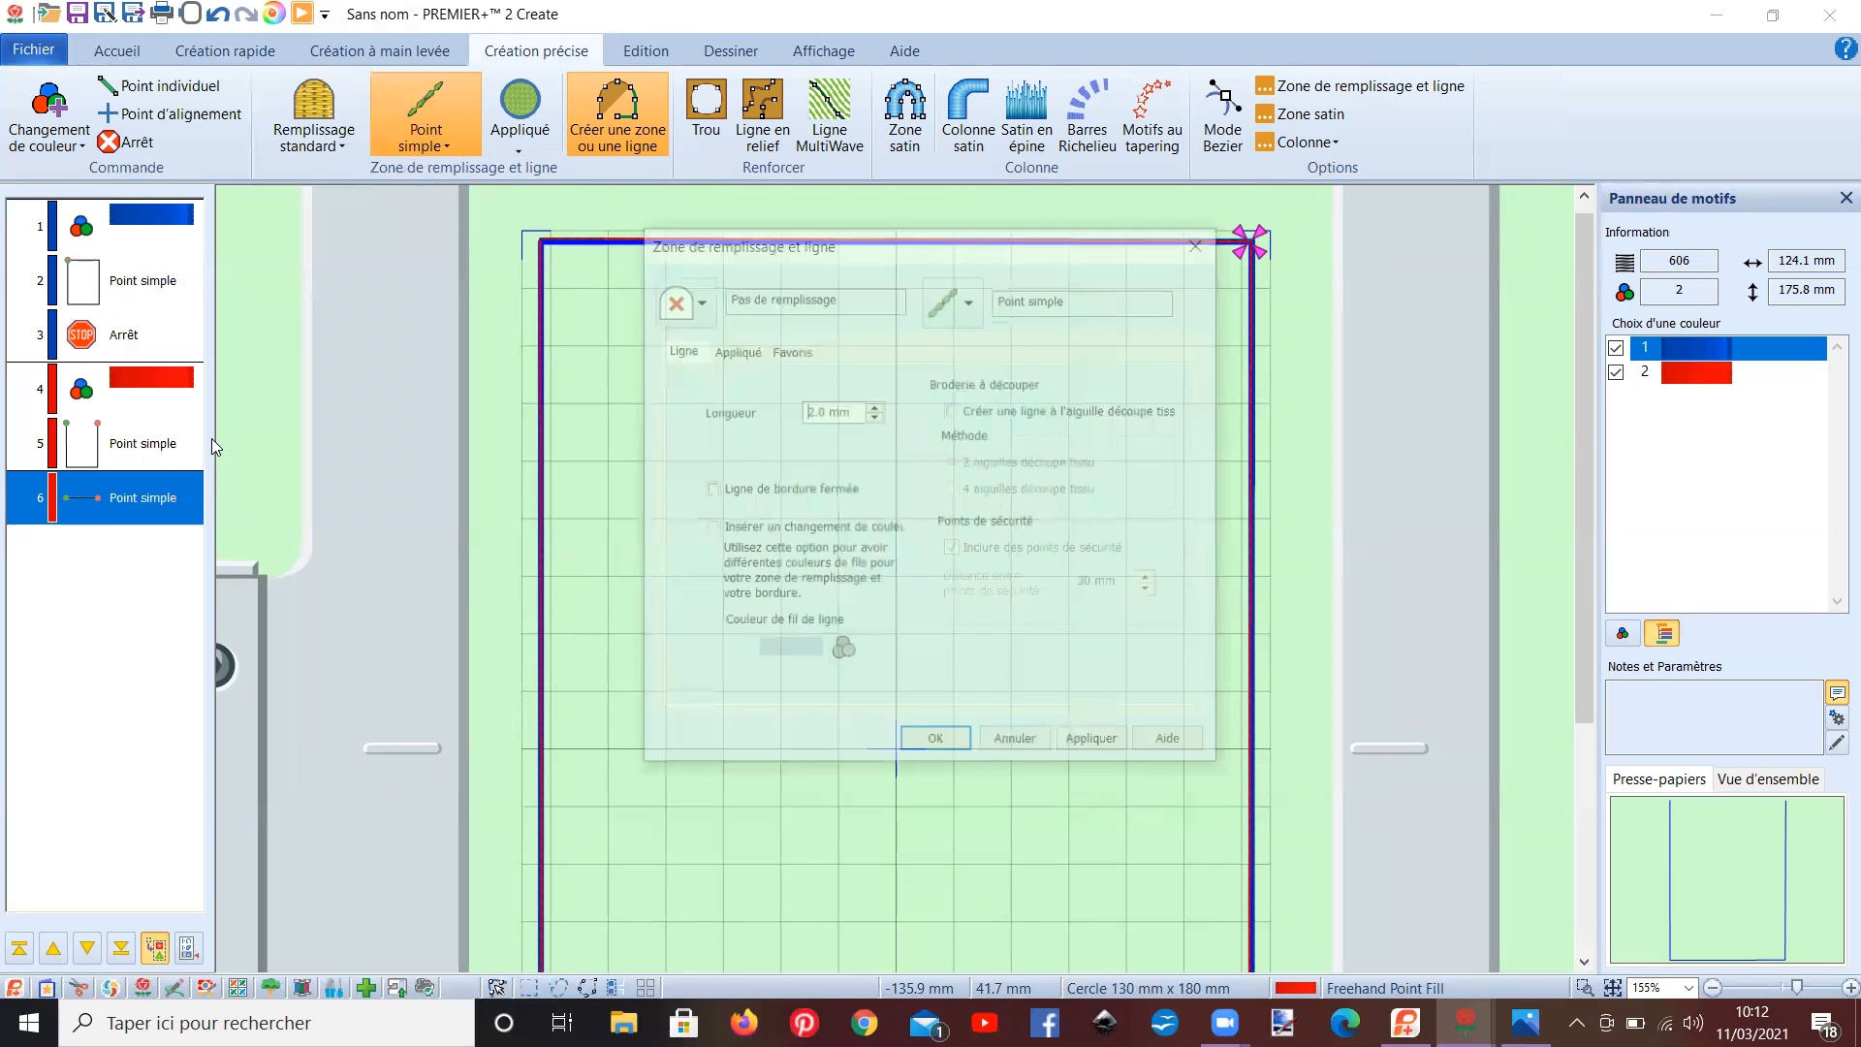
pyautogui.moveTo(825, 415); pyautogui.dragTo(804, 413)
pyautogui.write('4.0')
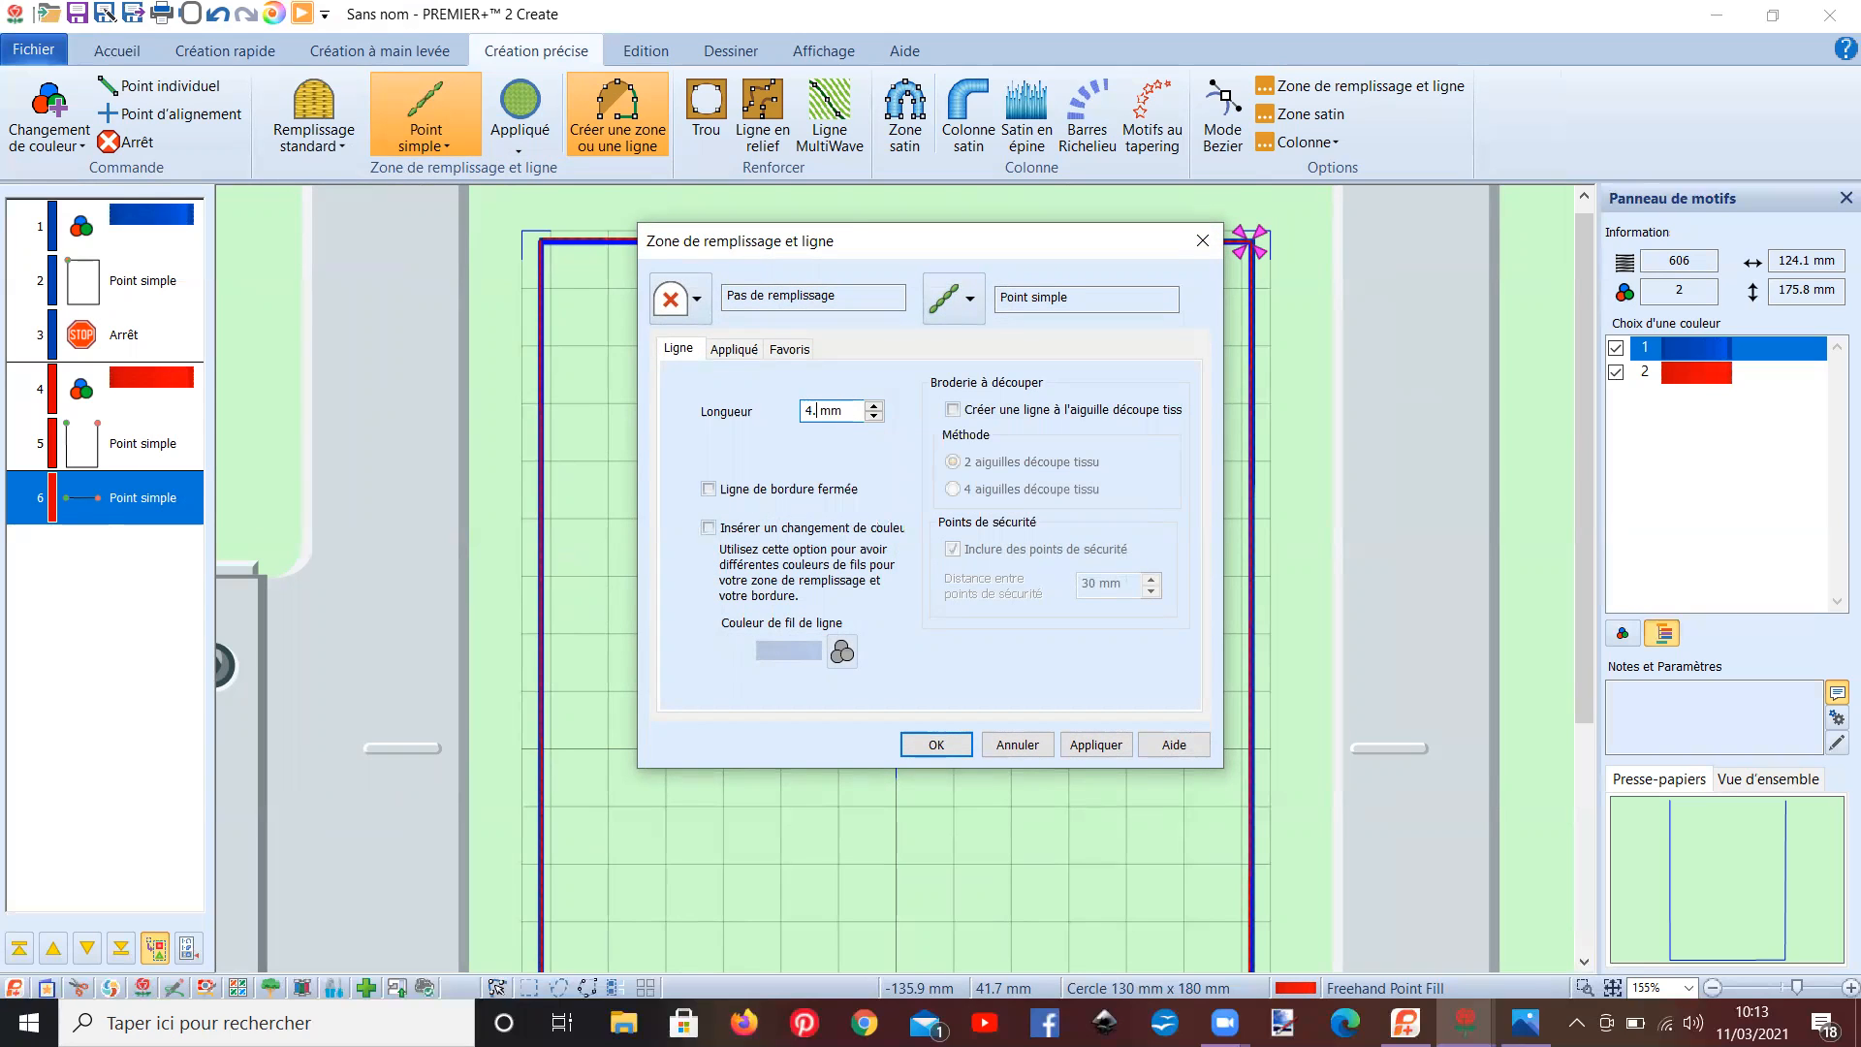
pyautogui.click(935, 746)
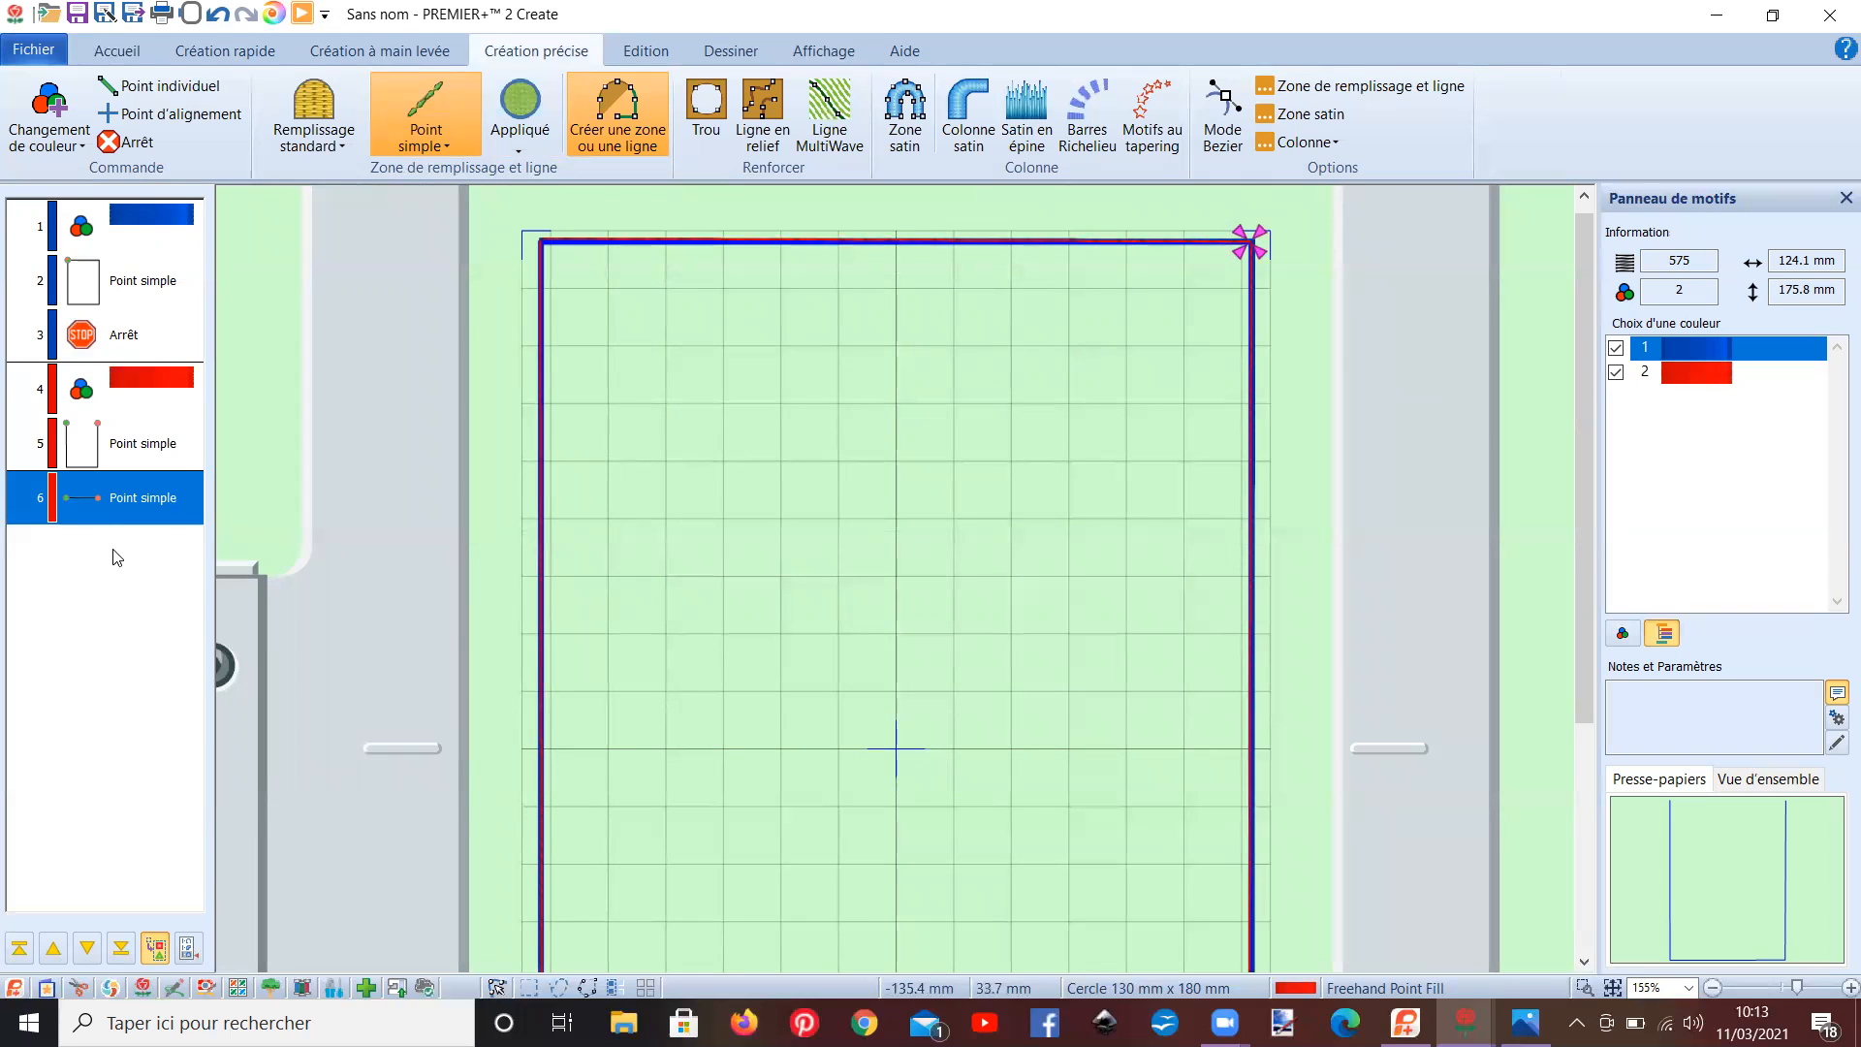
# - Insert a stop command after the top edge line in the stitch sequence
pyautogui.rightClick(155, 500)
pyautogui.click(241, 289)
pyautogui.click(108, 142)
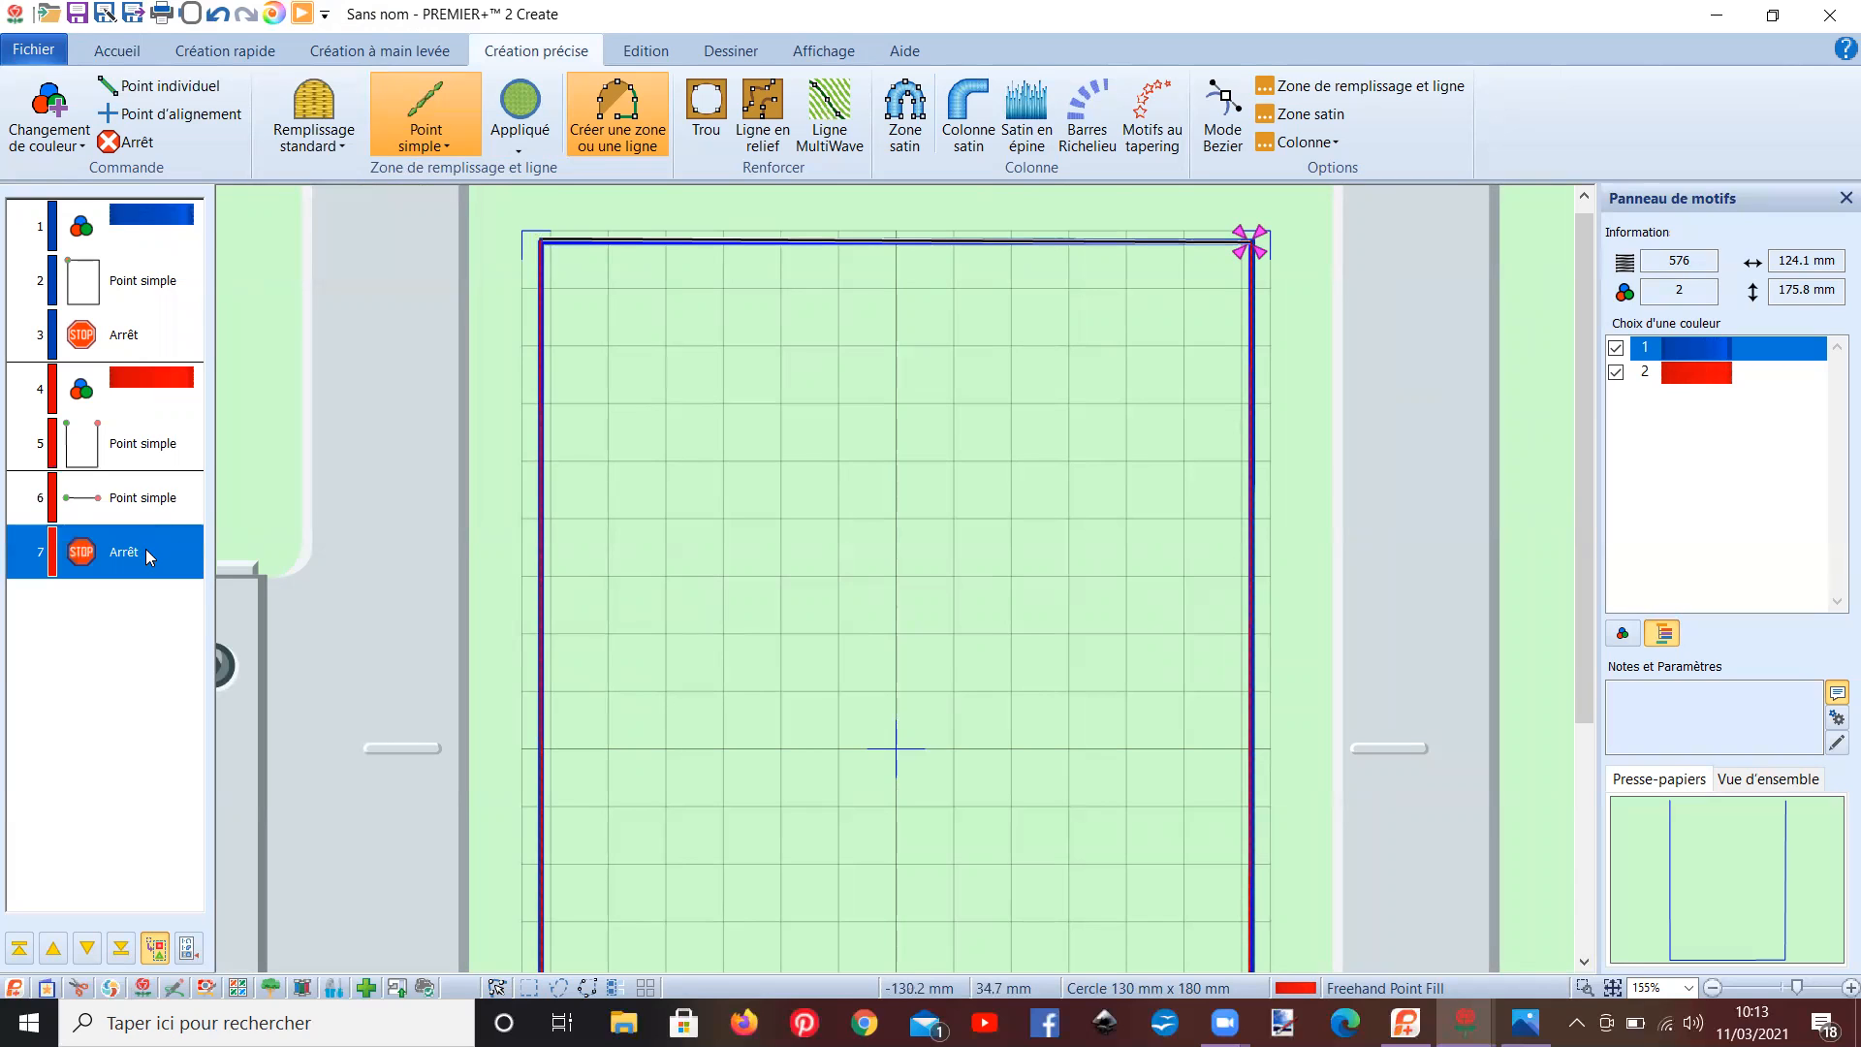
# - Add the remark "placer le dos de la troussse sur le cadre envers face à moi" to the stop after the top edge line
pyautogui.rightClick(145, 548)
pyautogui.click(223, 479)
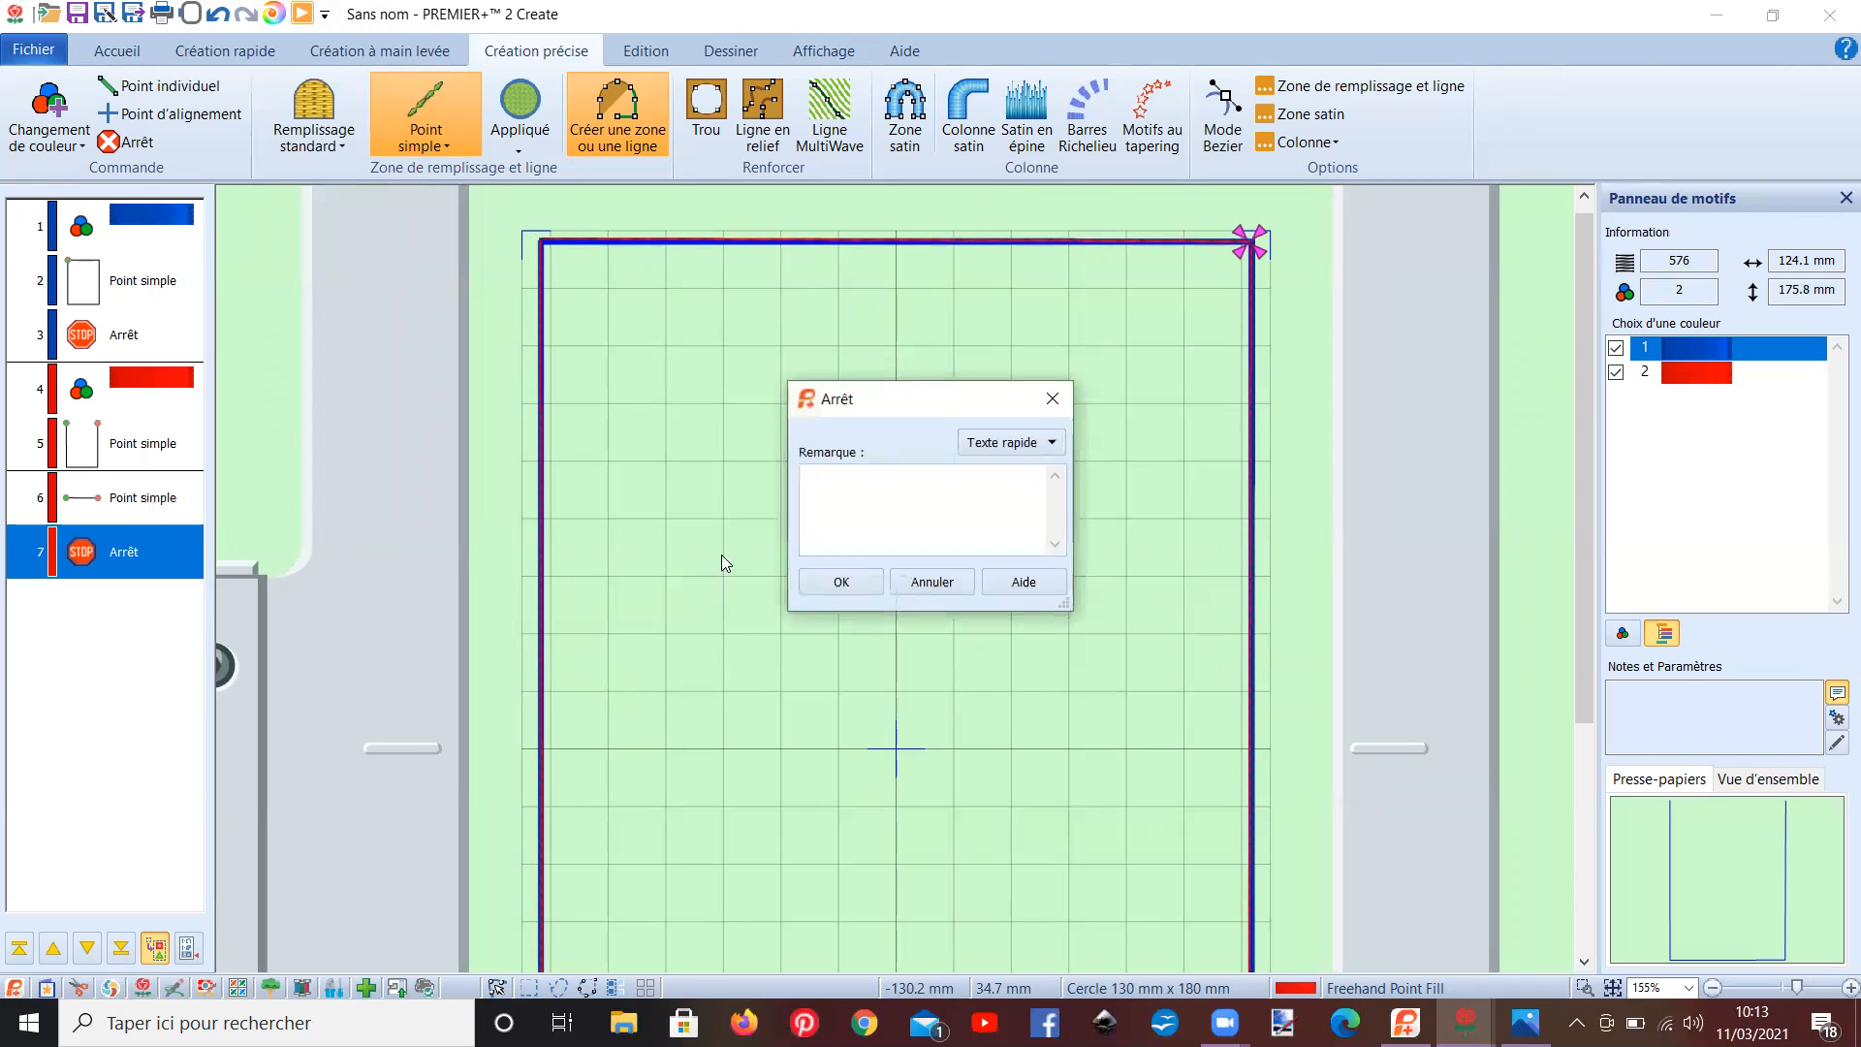
pyautogui.click(824, 486)
pyautogui.write('placer le')
pyautogui.write('e la troussse sur le cdre')
pyautogui.click(1002, 476)
pyautogui.write('adre envers face à moi')
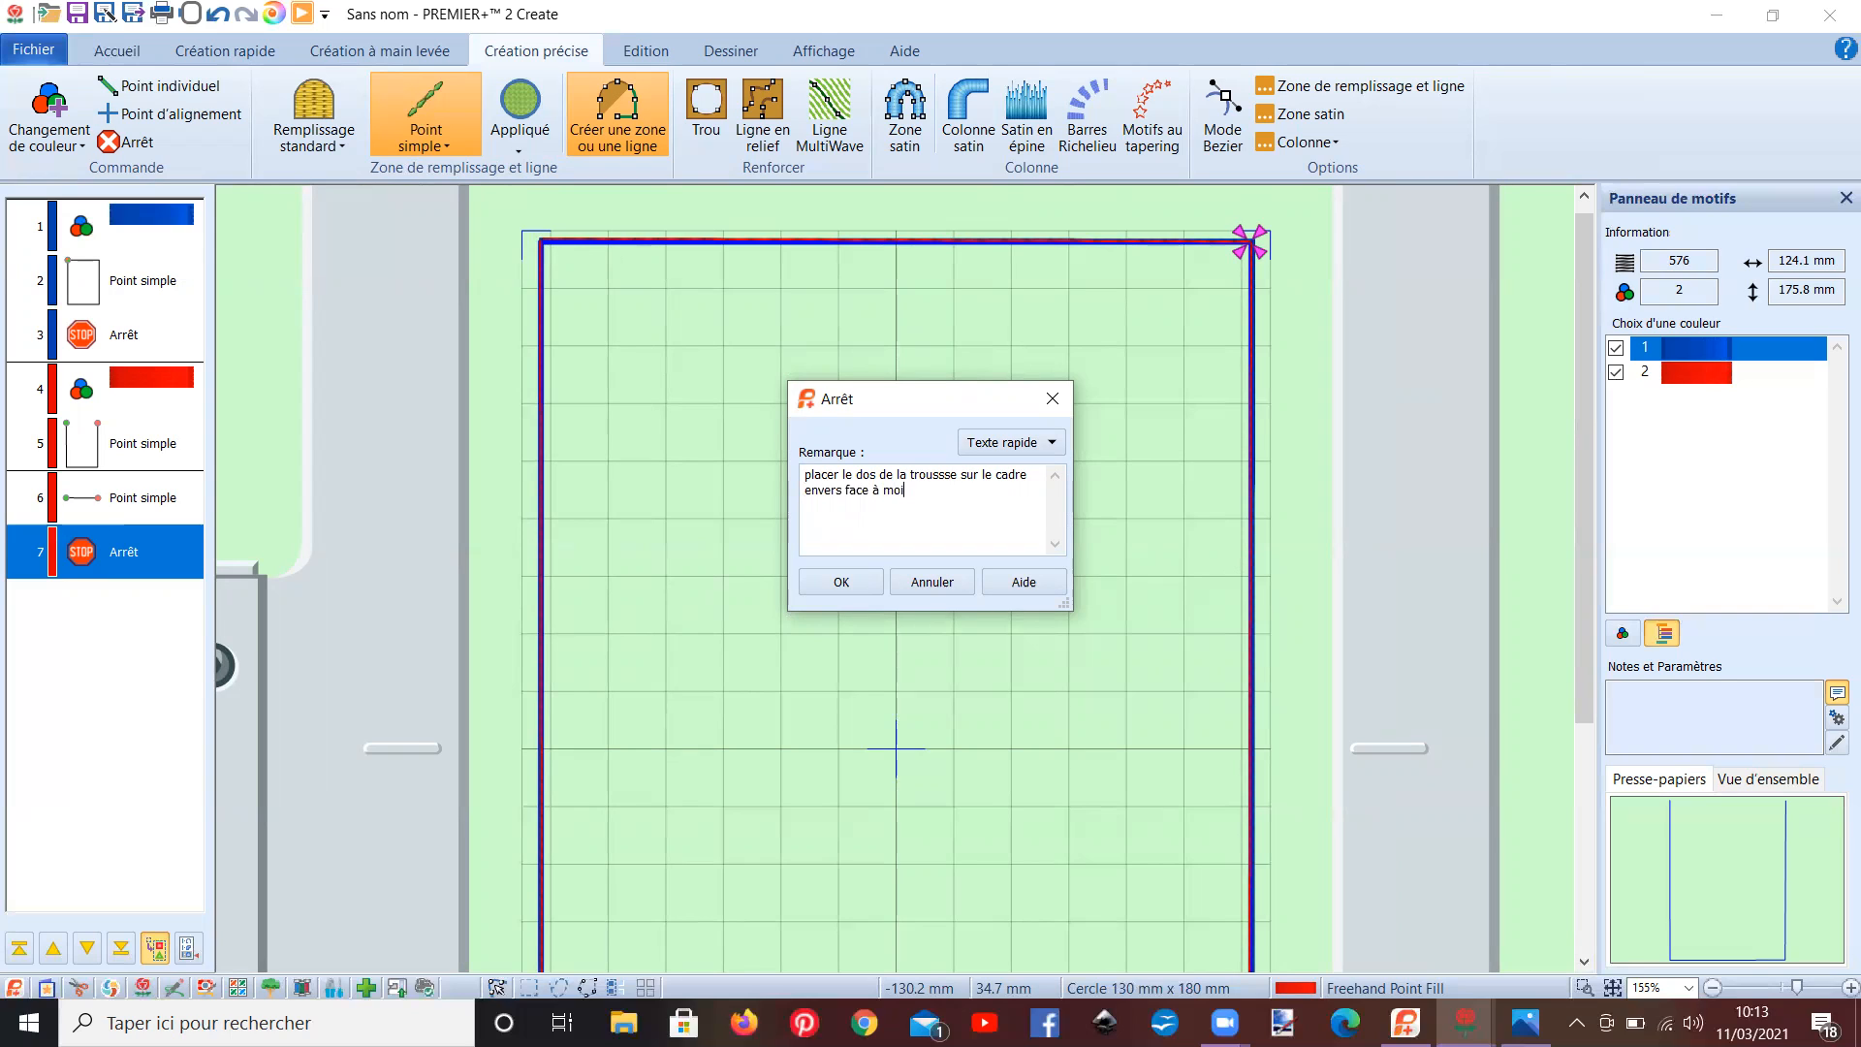
pyautogui.click(839, 582)
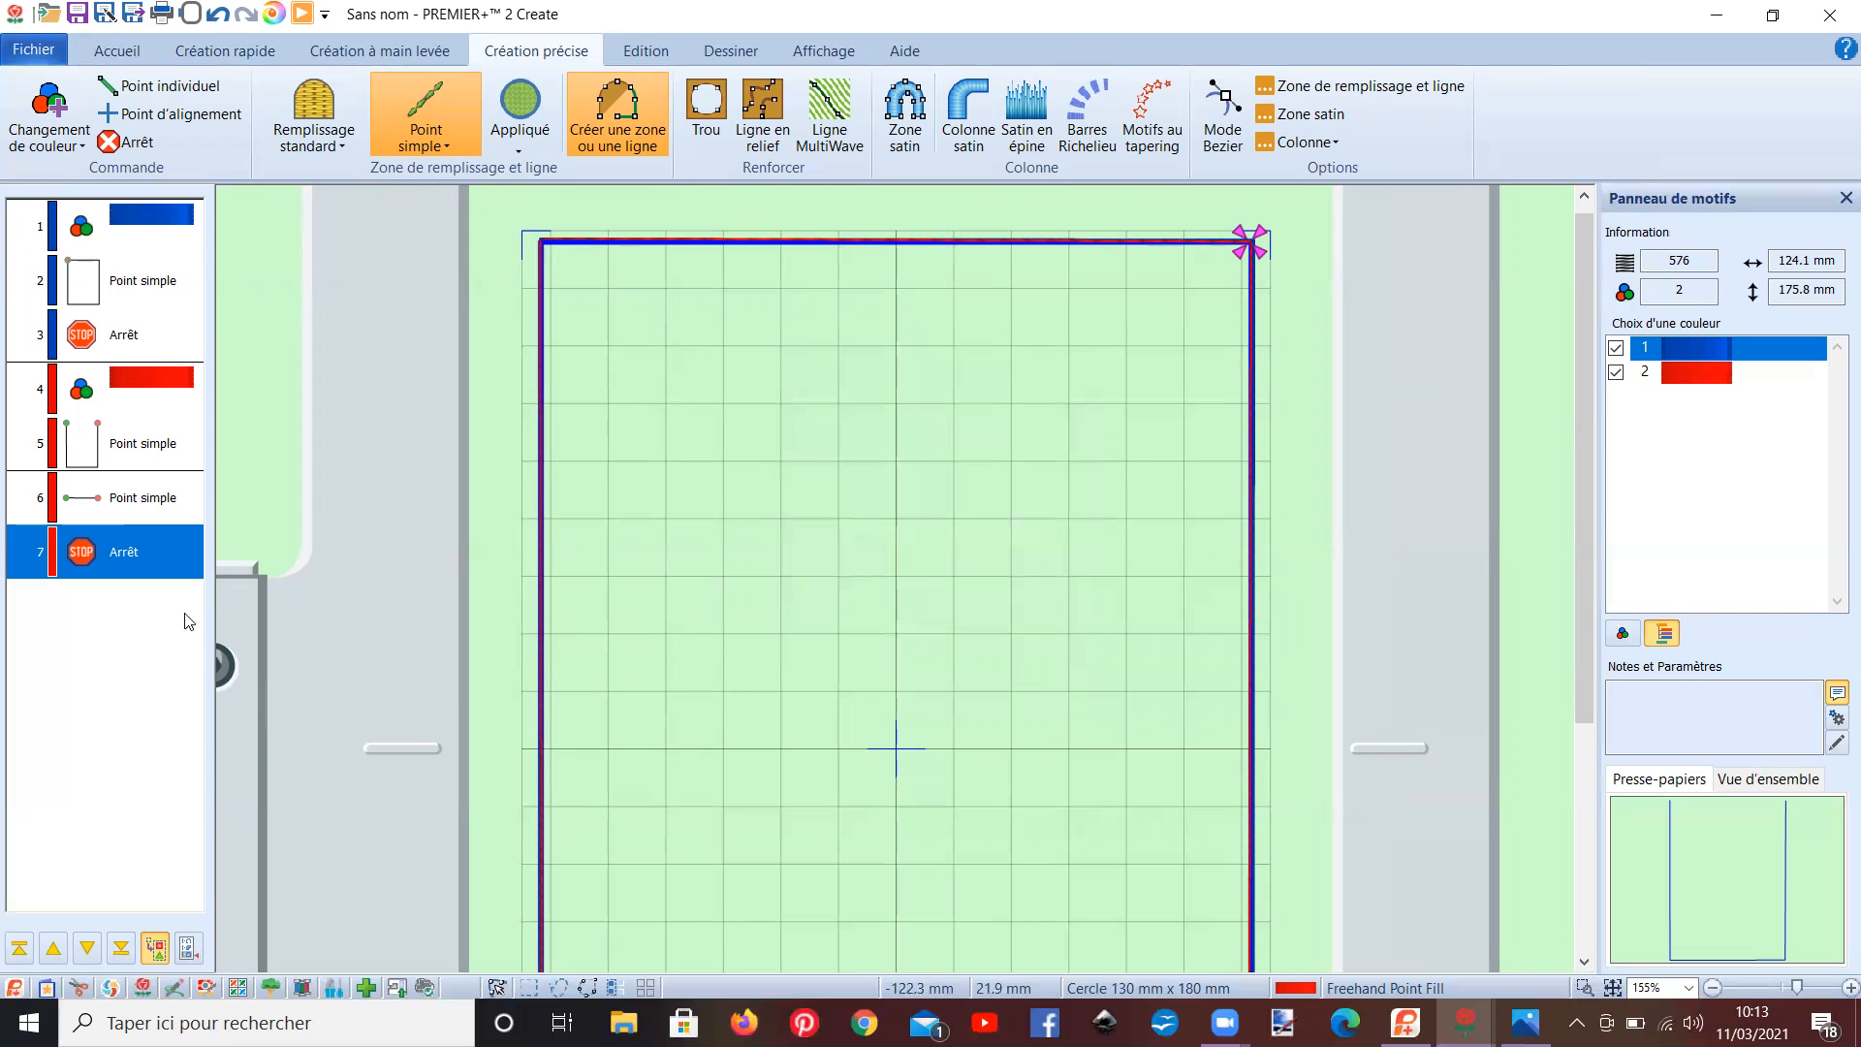
# - Copy and paste the three-sided red line, then move the copy to the end of the stitch sequence after the last stop
pyautogui.click(127, 447)
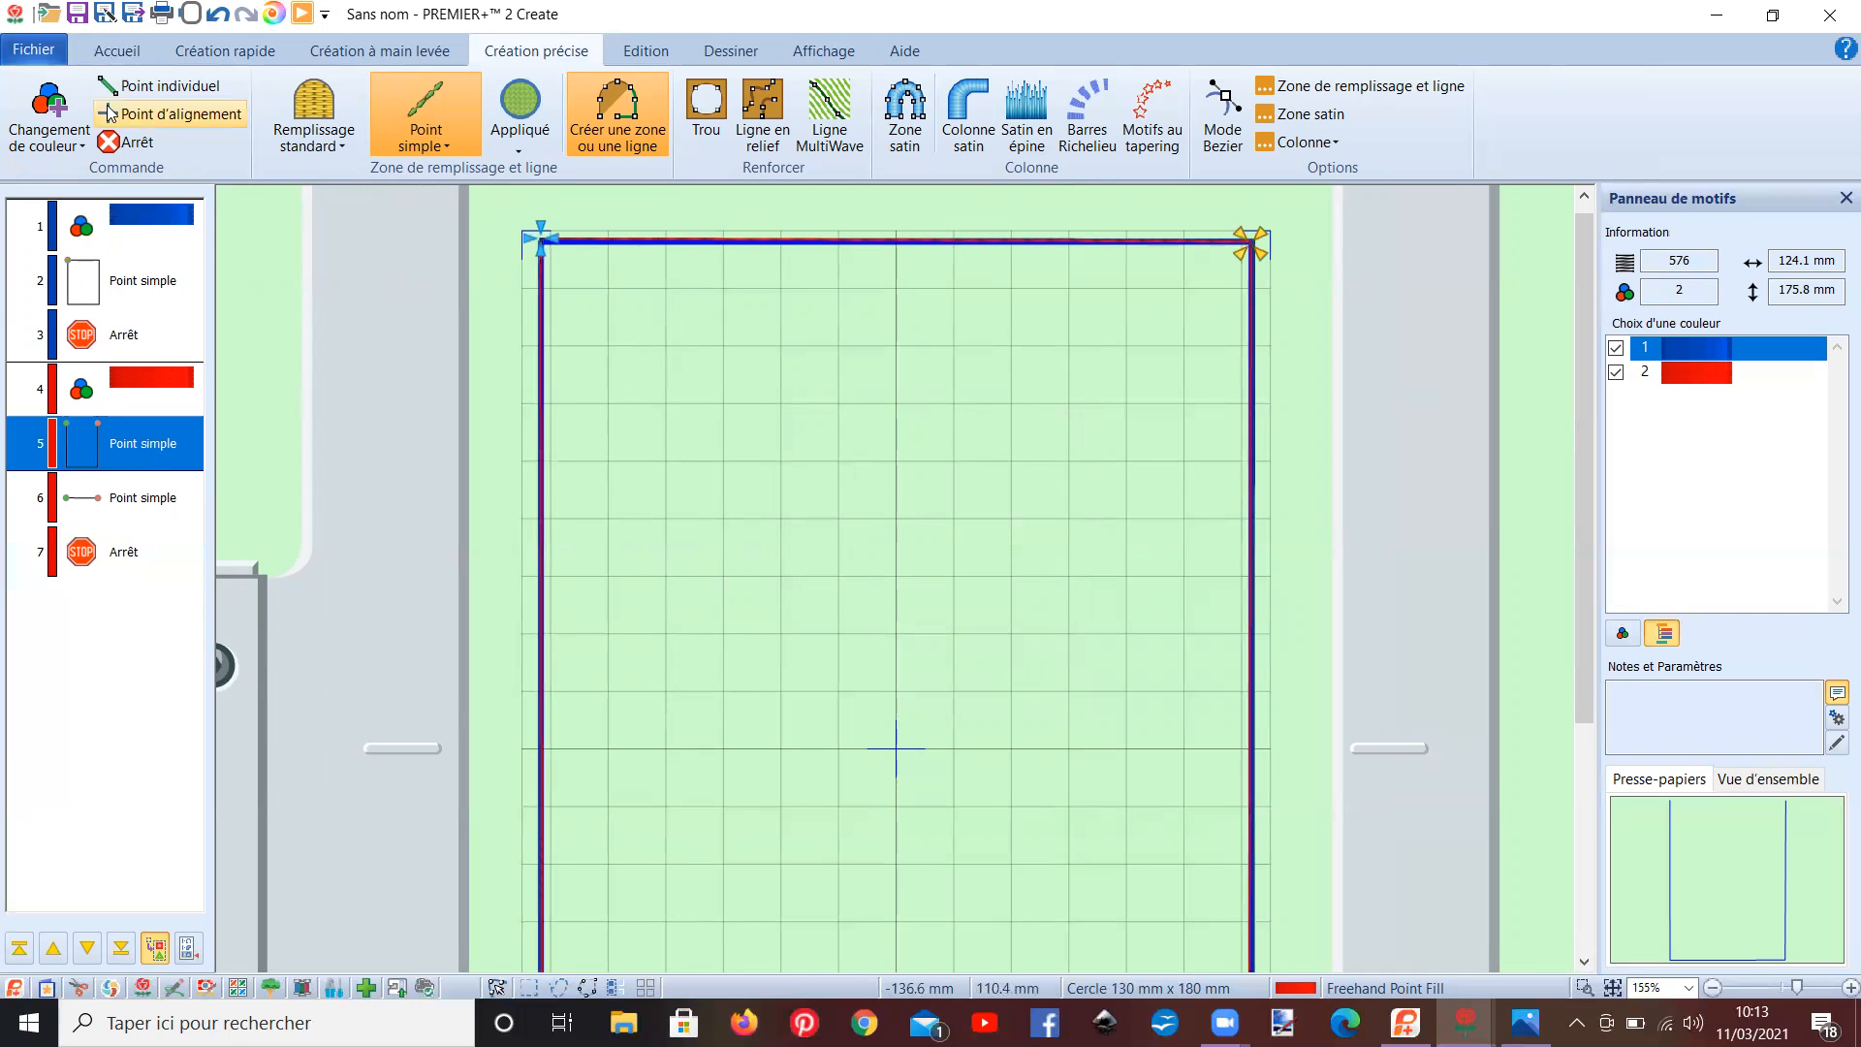
pyautogui.click(113, 58)
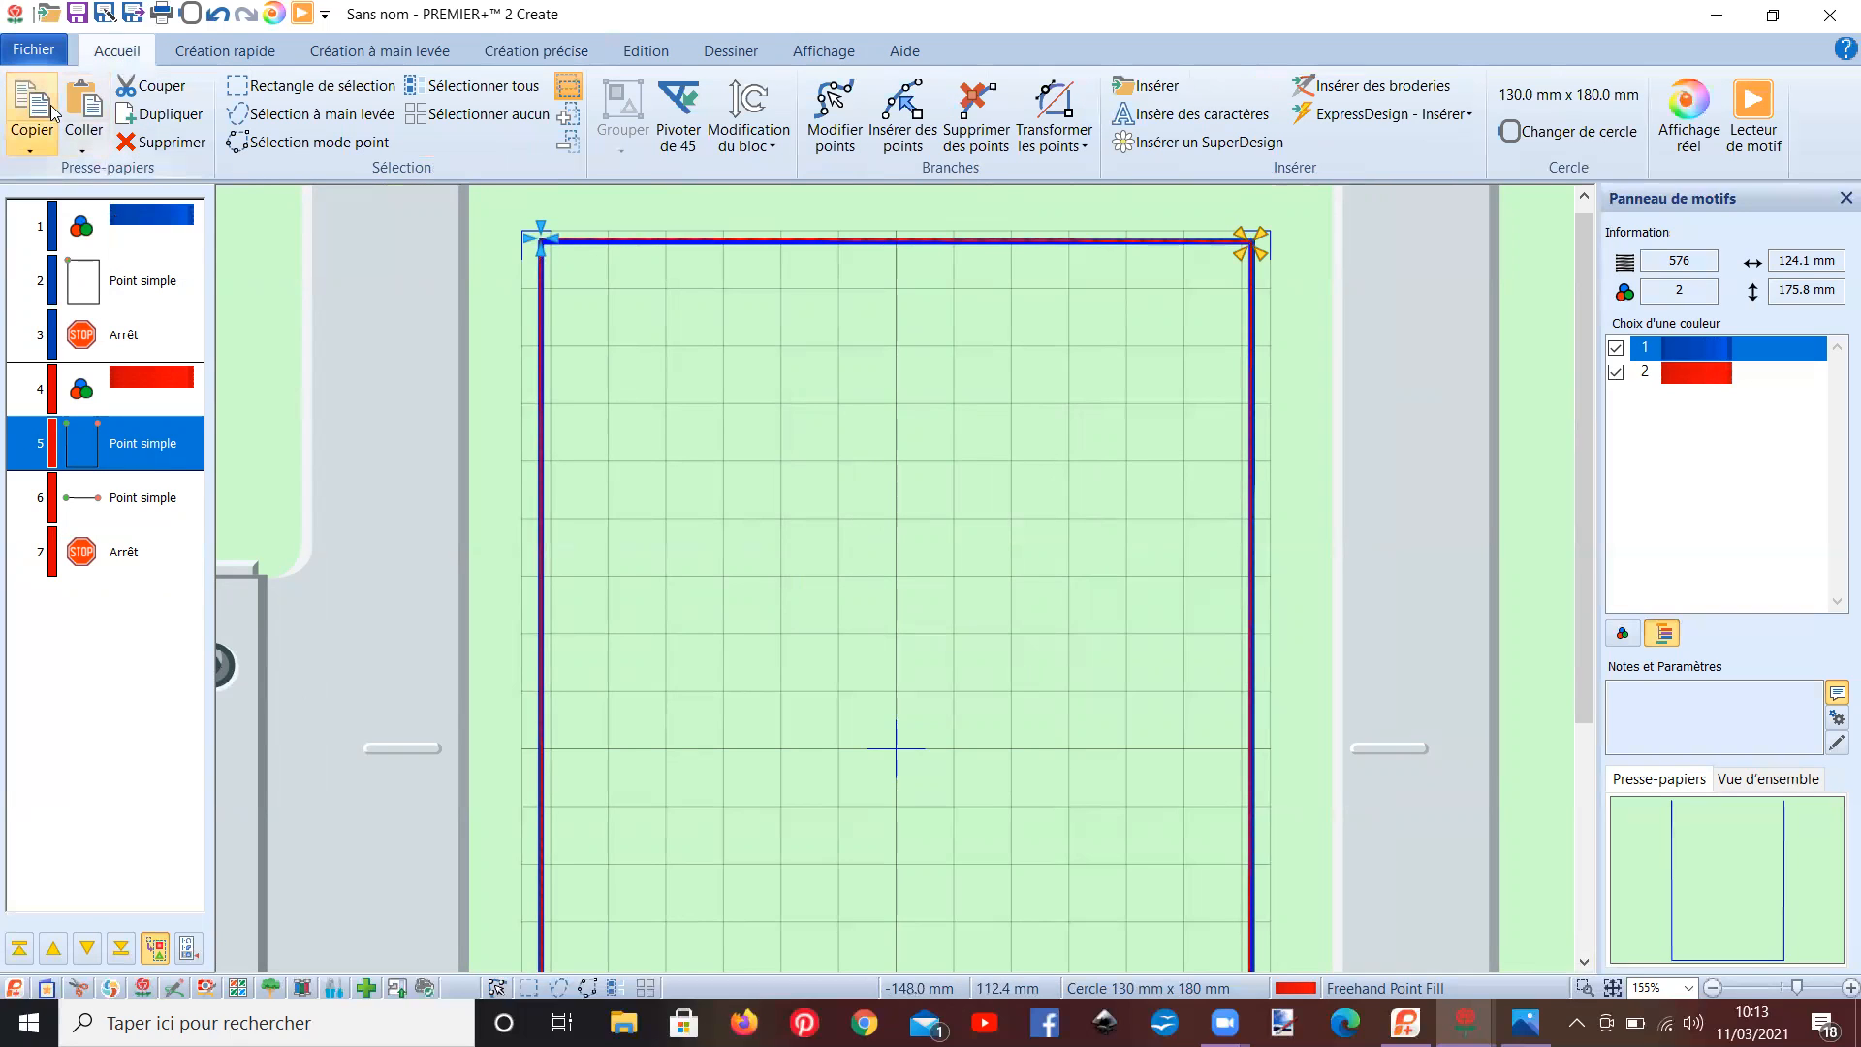
pyautogui.click(81, 117)
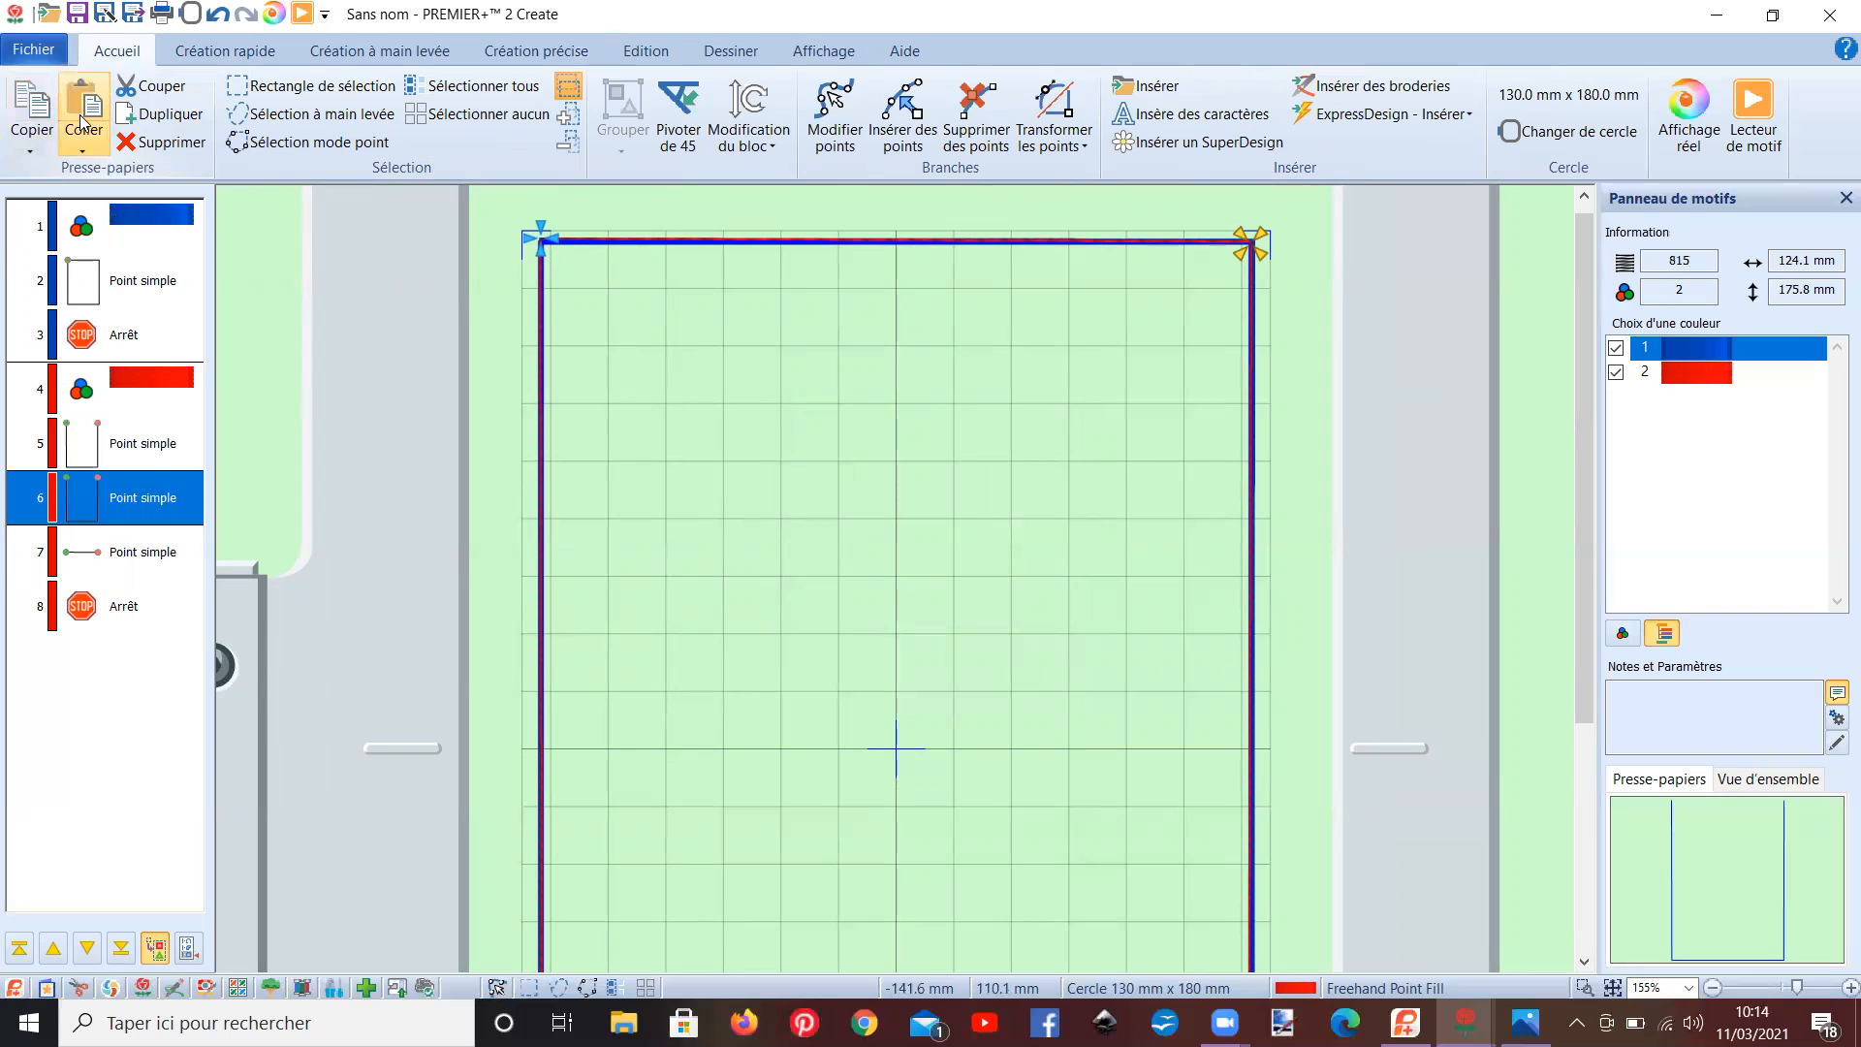
pyautogui.moveTo(75, 514); pyautogui.dragTo(78, 666)
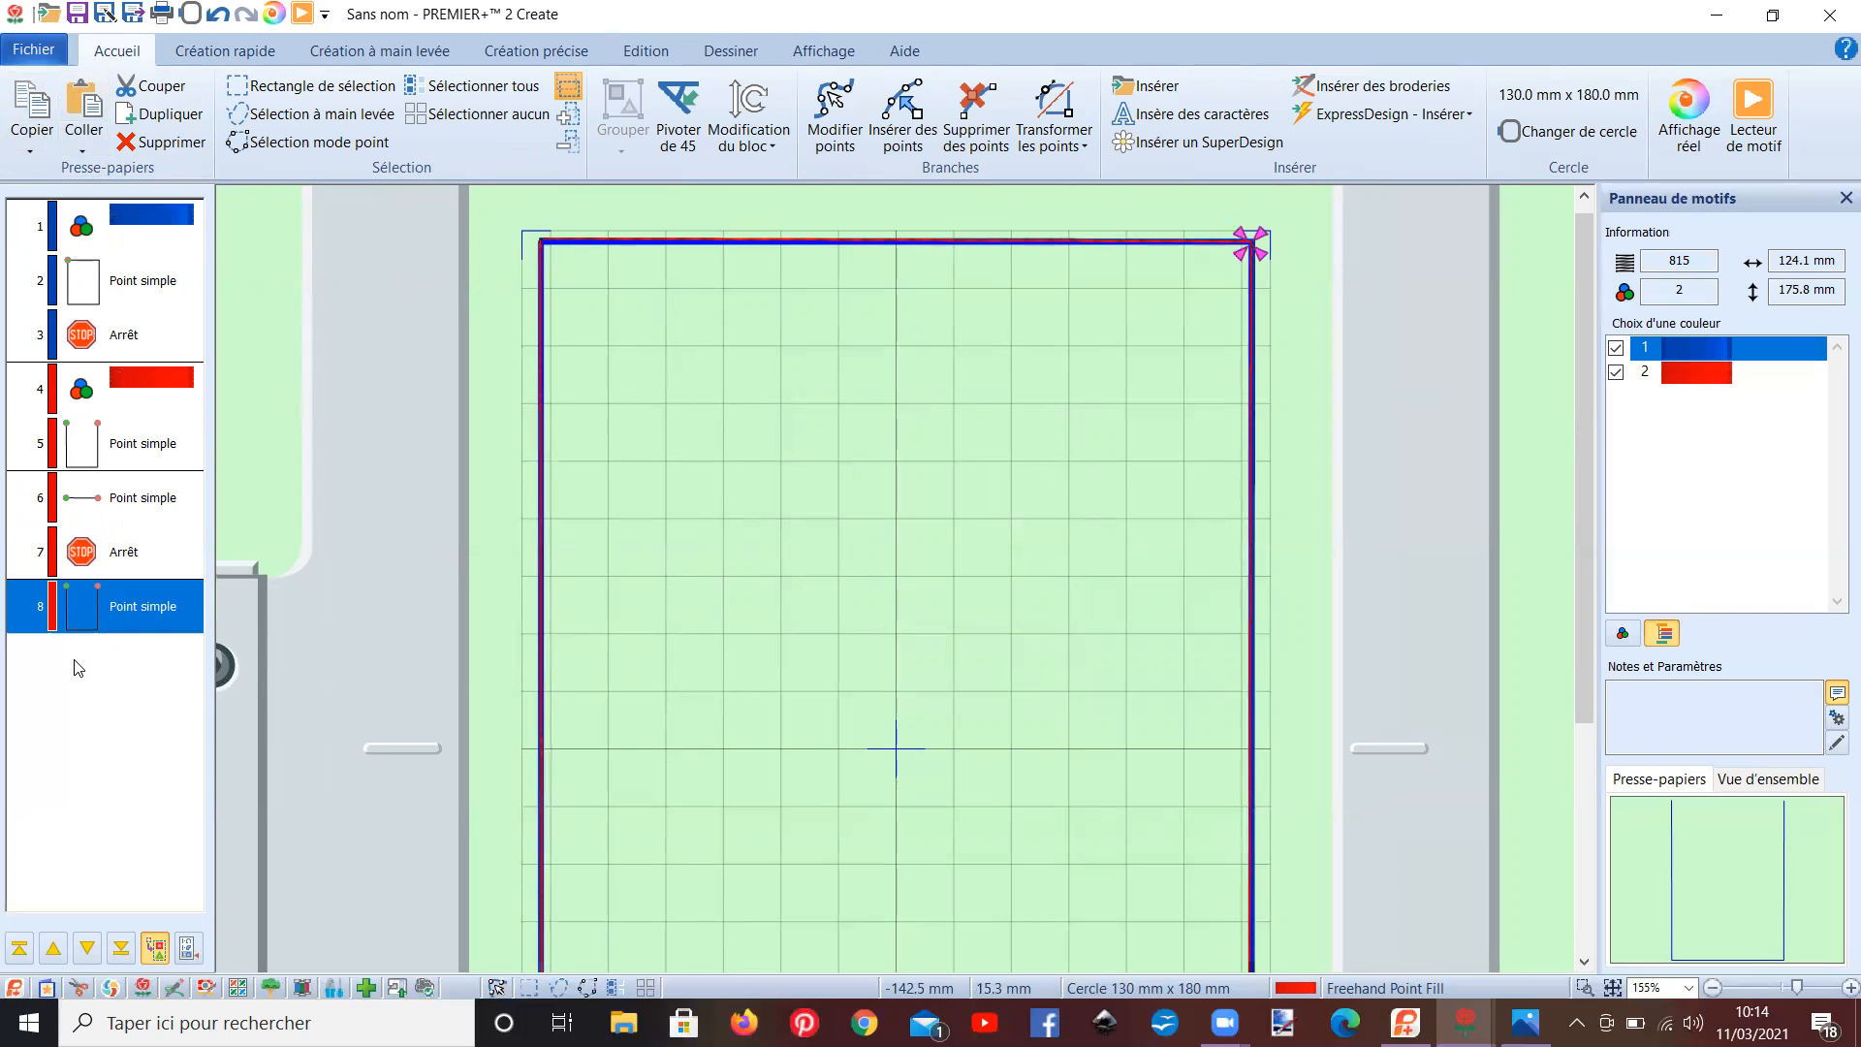
# - Insert a green colour change between the last stop and the copied three-sided line
pyautogui.click(55, 528)
pyautogui.rightClick(56, 529)
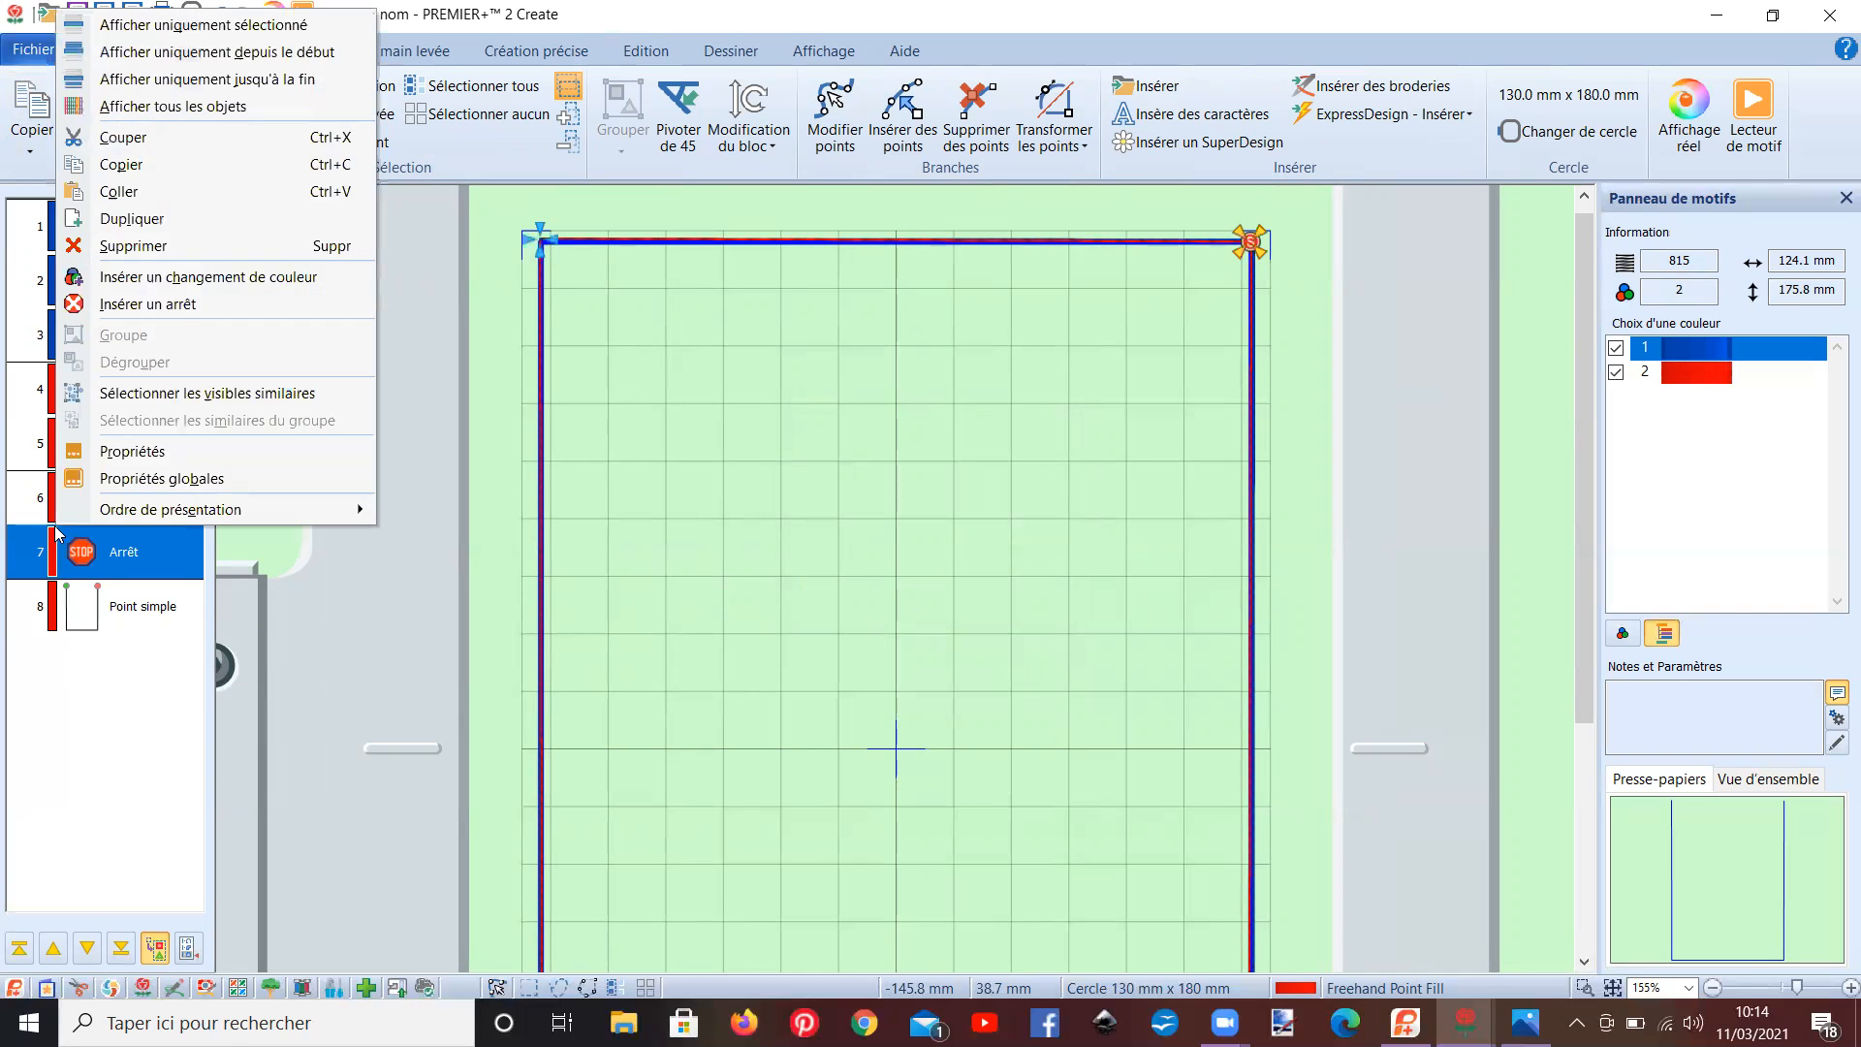
pyautogui.click(248, 275)
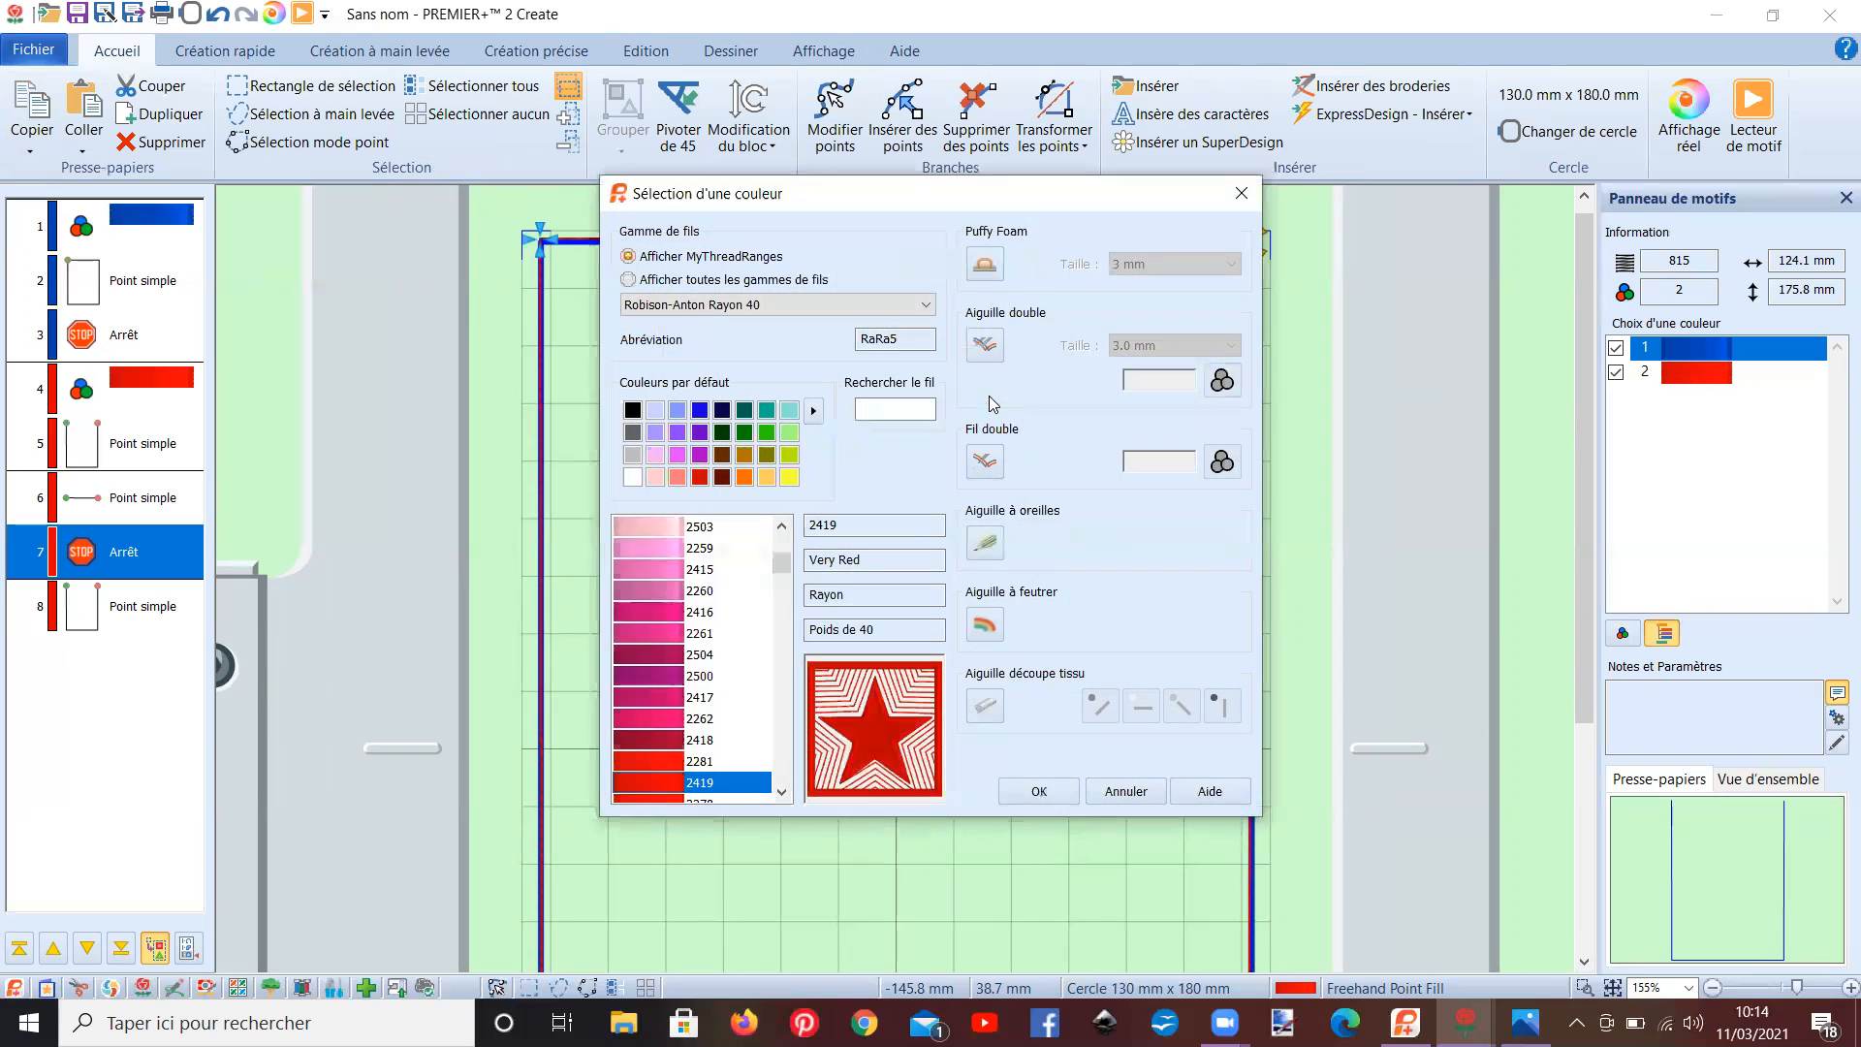
pyautogui.click(766, 432)
pyautogui.doubleClick(659, 523)
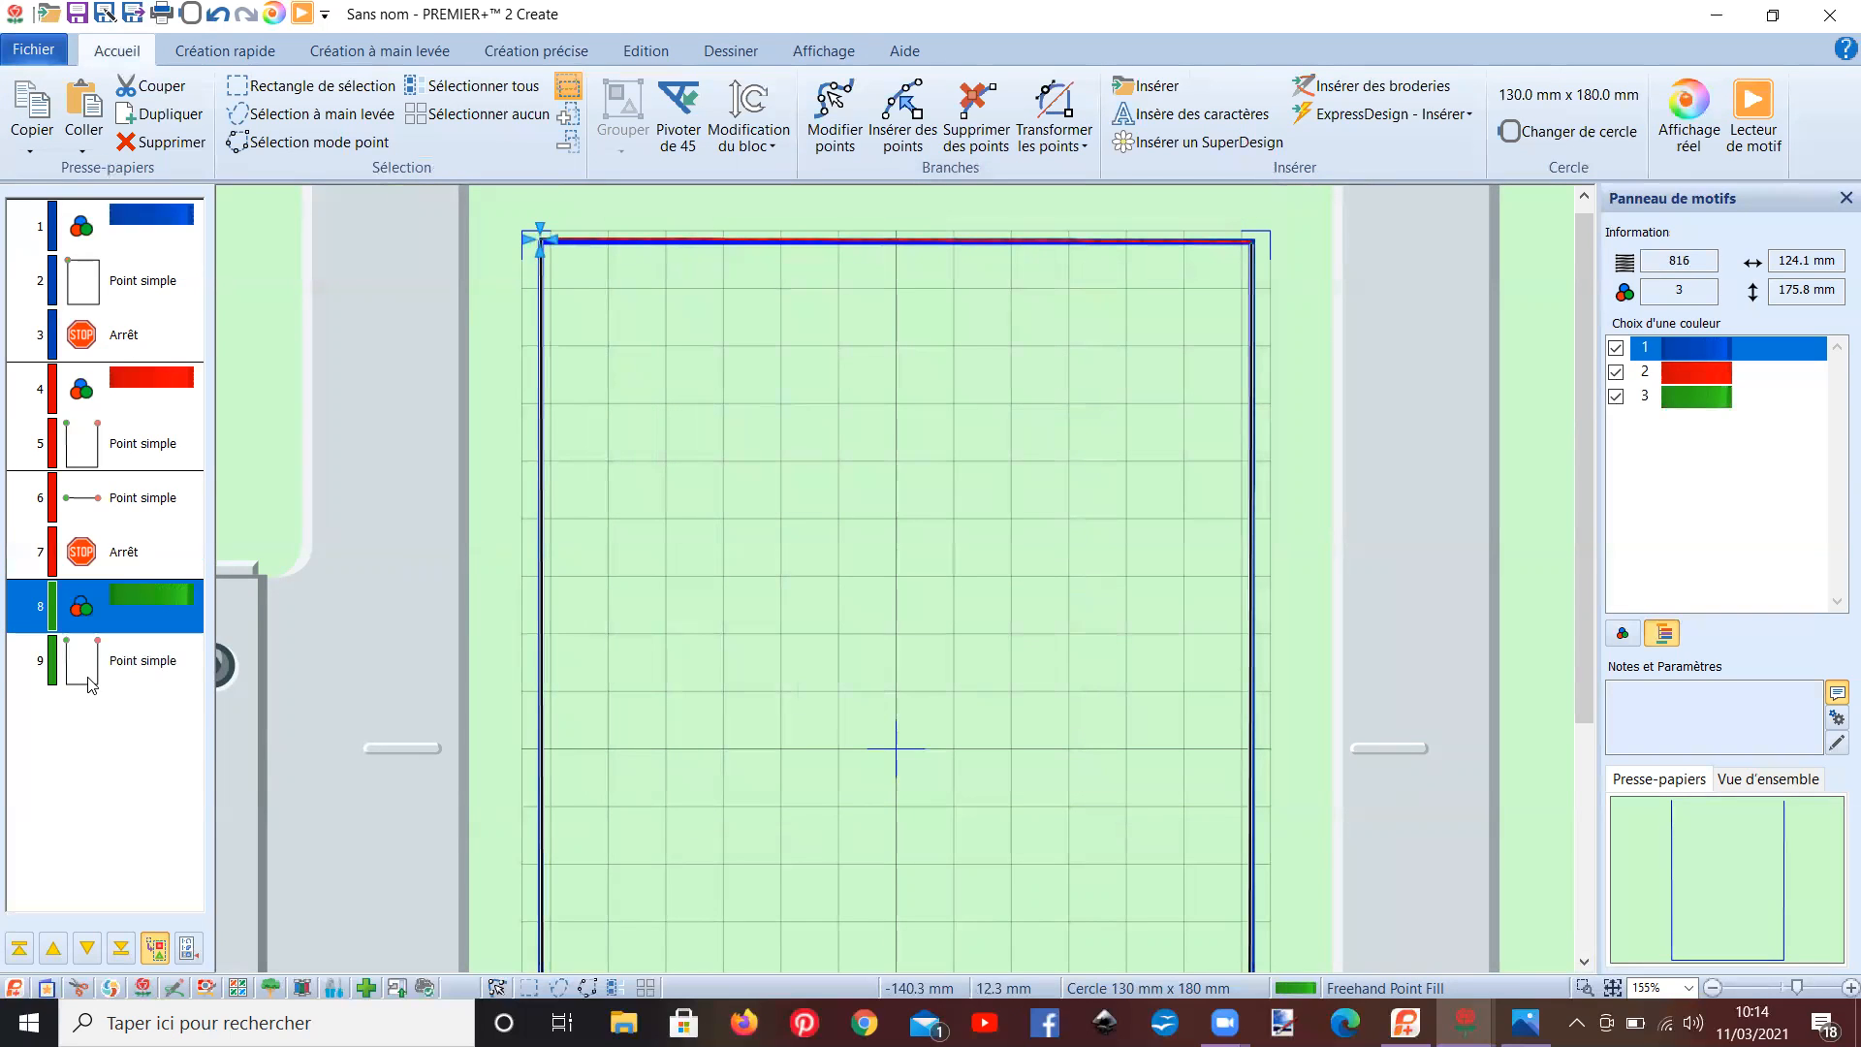
# - Insert a stop after the green three-sided line with the remark "placer la doublure sous le cadre endroit face à moi"
pyautogui.click(92, 685)
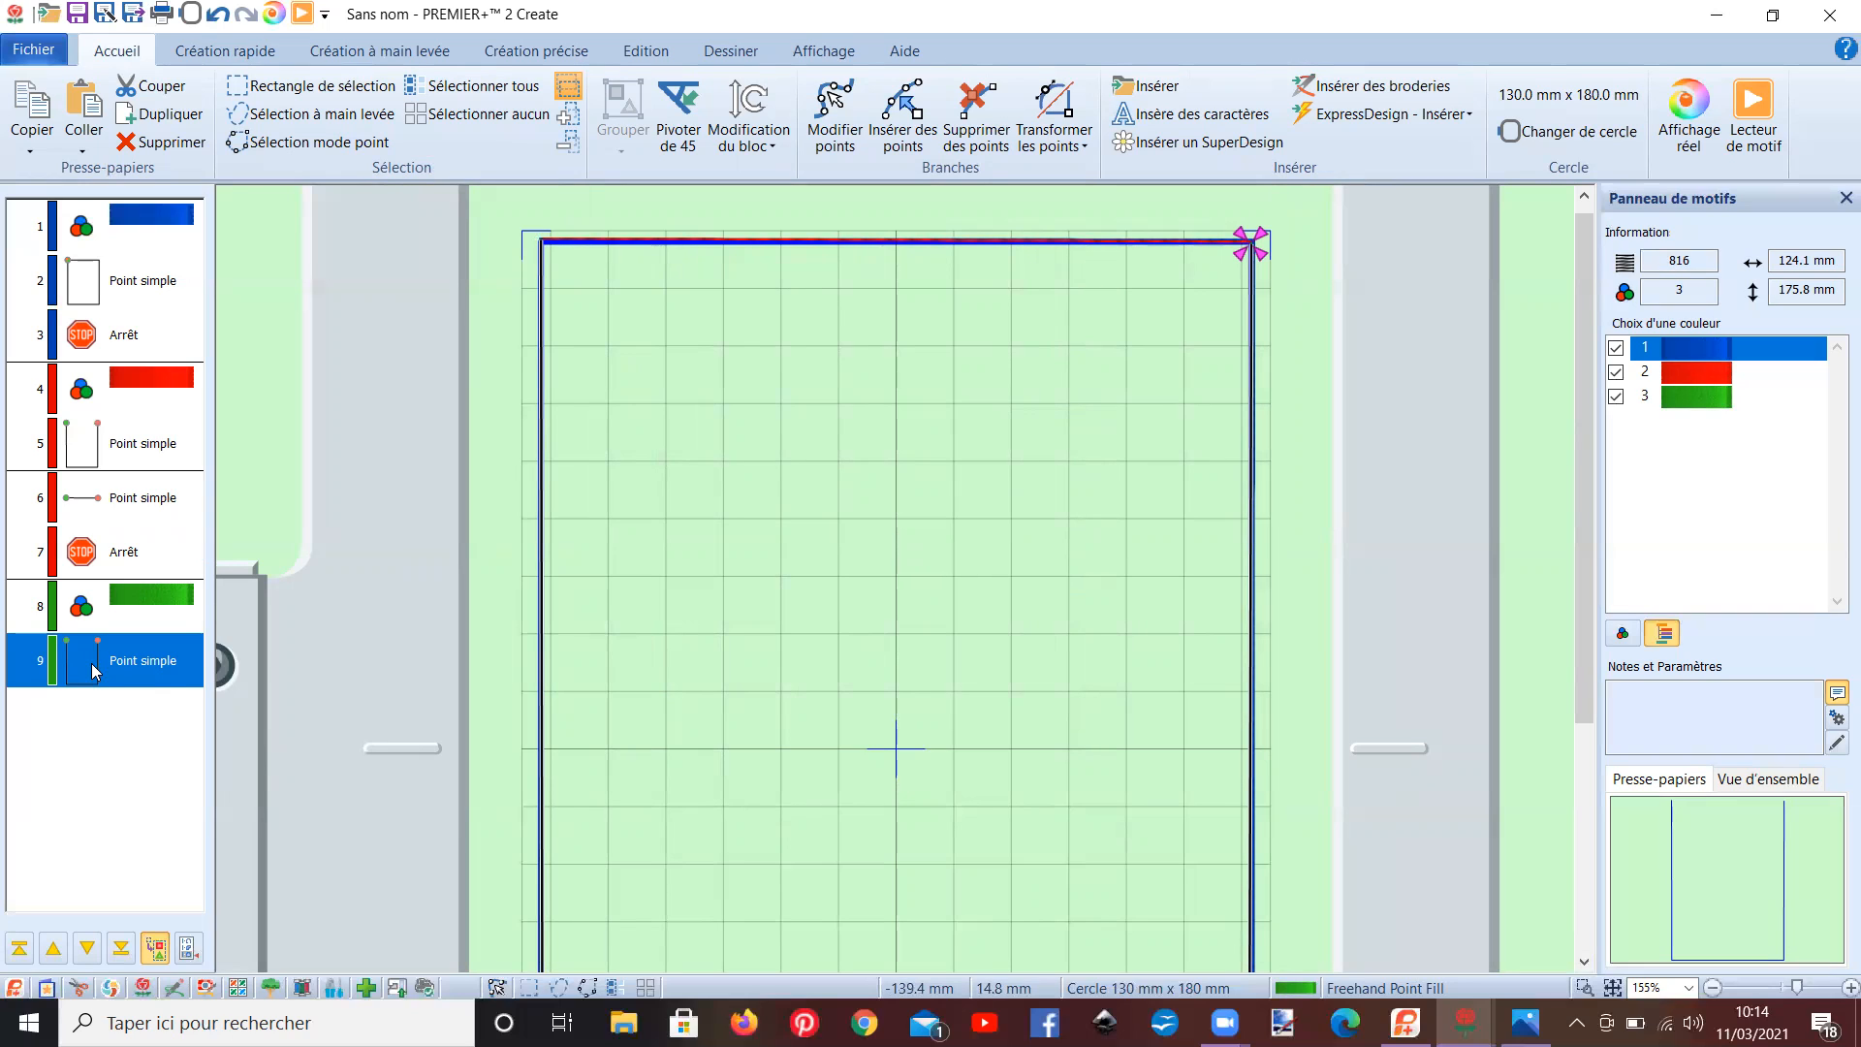
pyautogui.rightClick(93, 669)
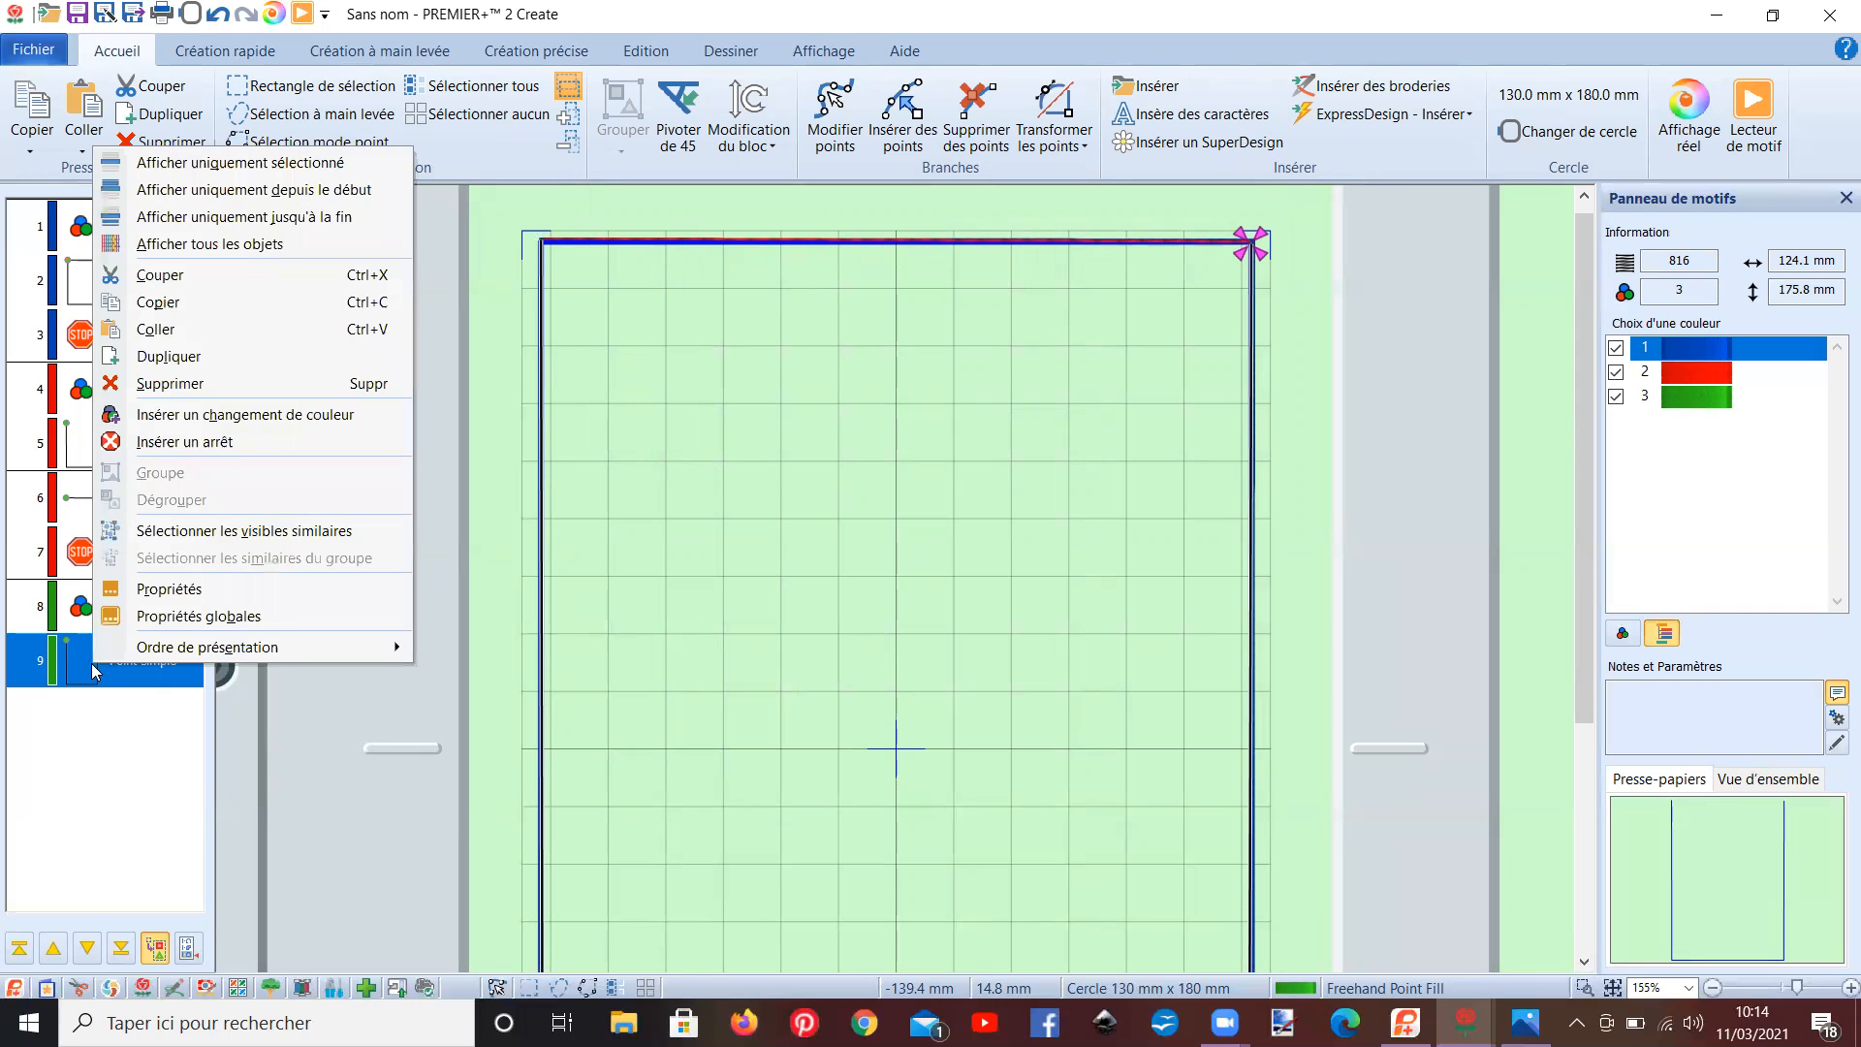
pyautogui.click(184, 442)
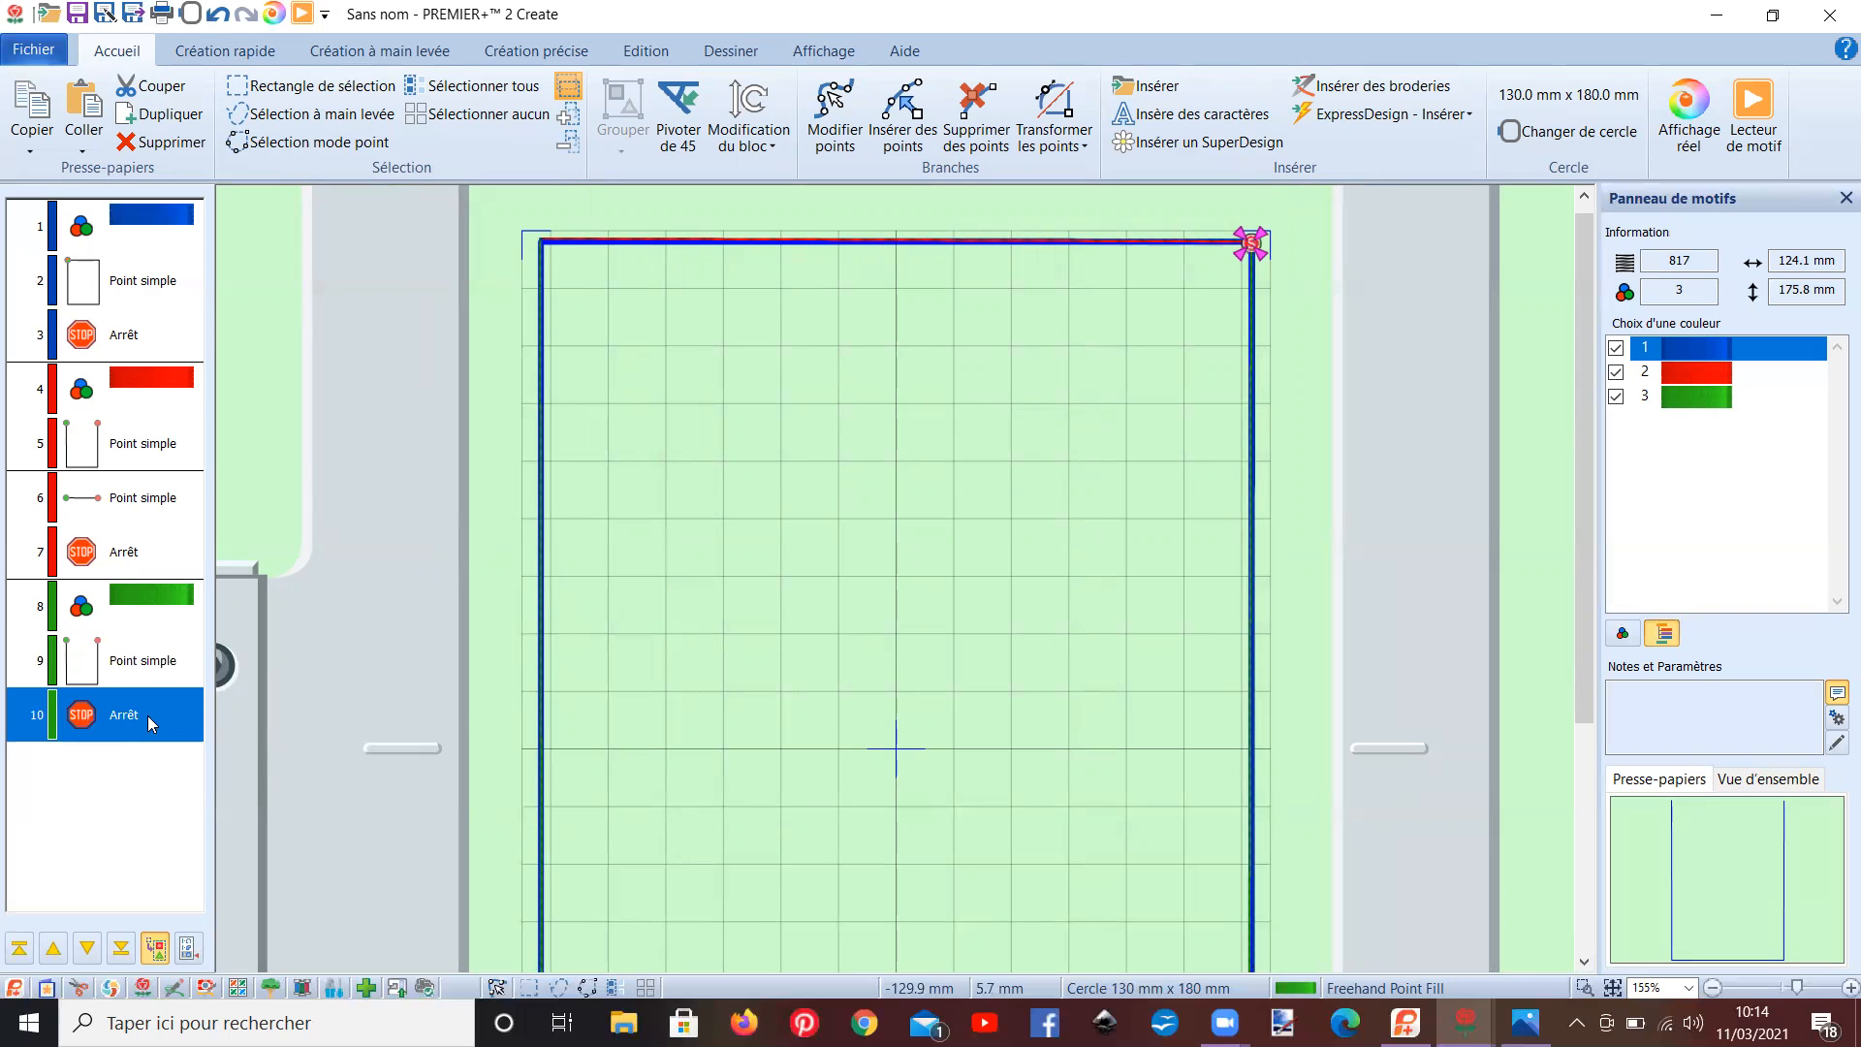
pyautogui.rightClick(148, 716)
pyautogui.click(186, 639)
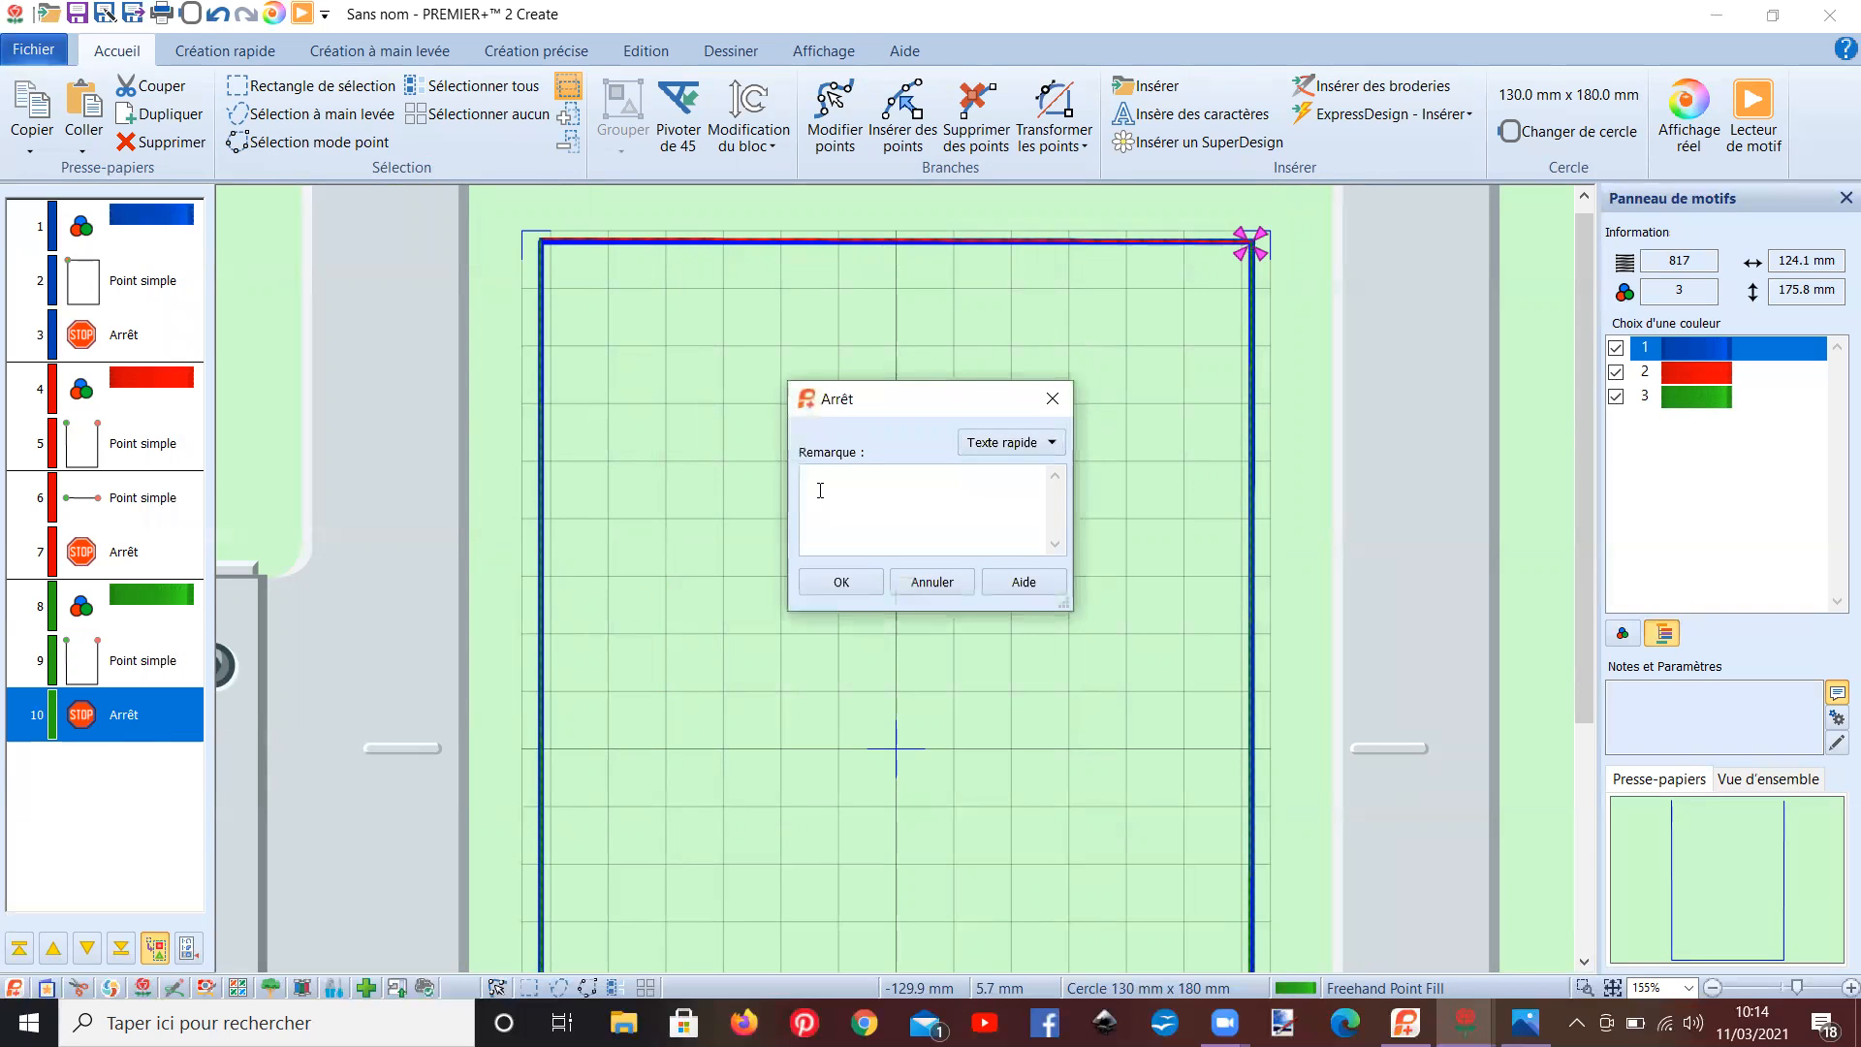
pyautogui.write('placer la doublure sous le cadre endroit face à moi')
pyautogui.click(832, 584)
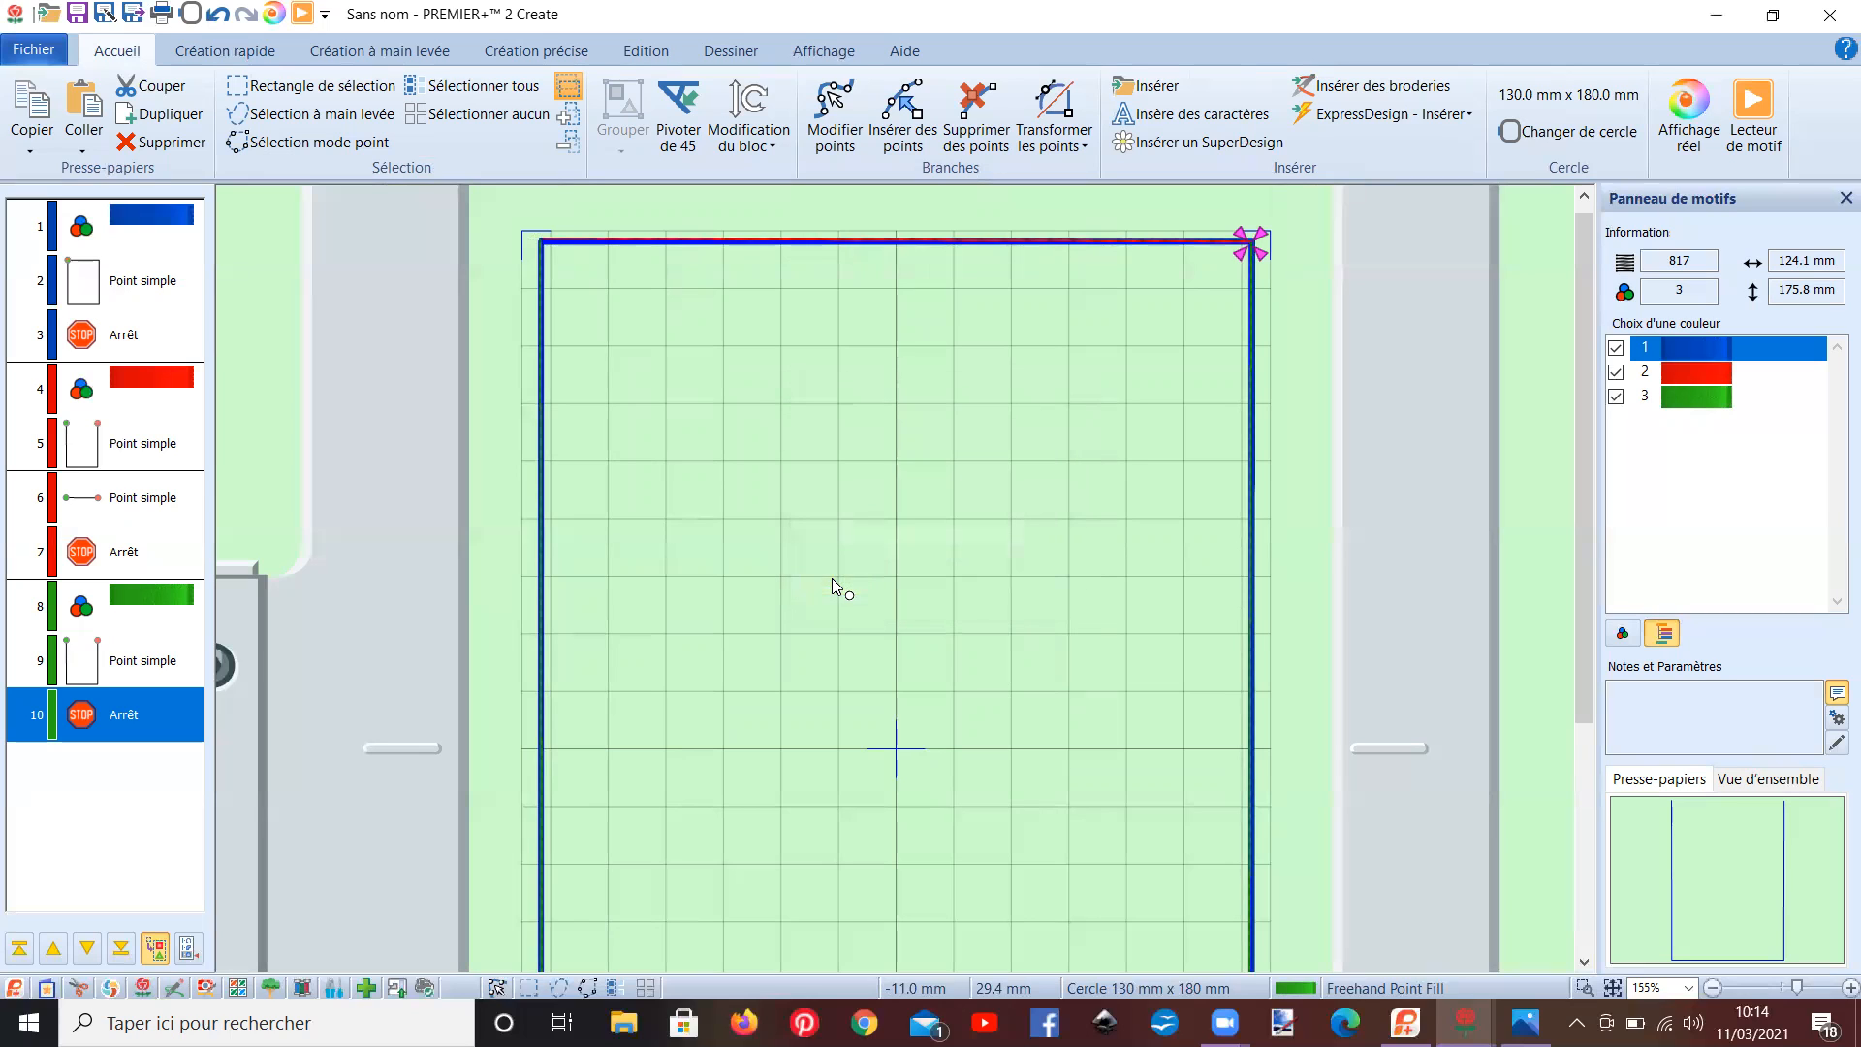
# - Paste another copy of the green three-sided line and move it after the final stop
pyautogui.click(89, 658)
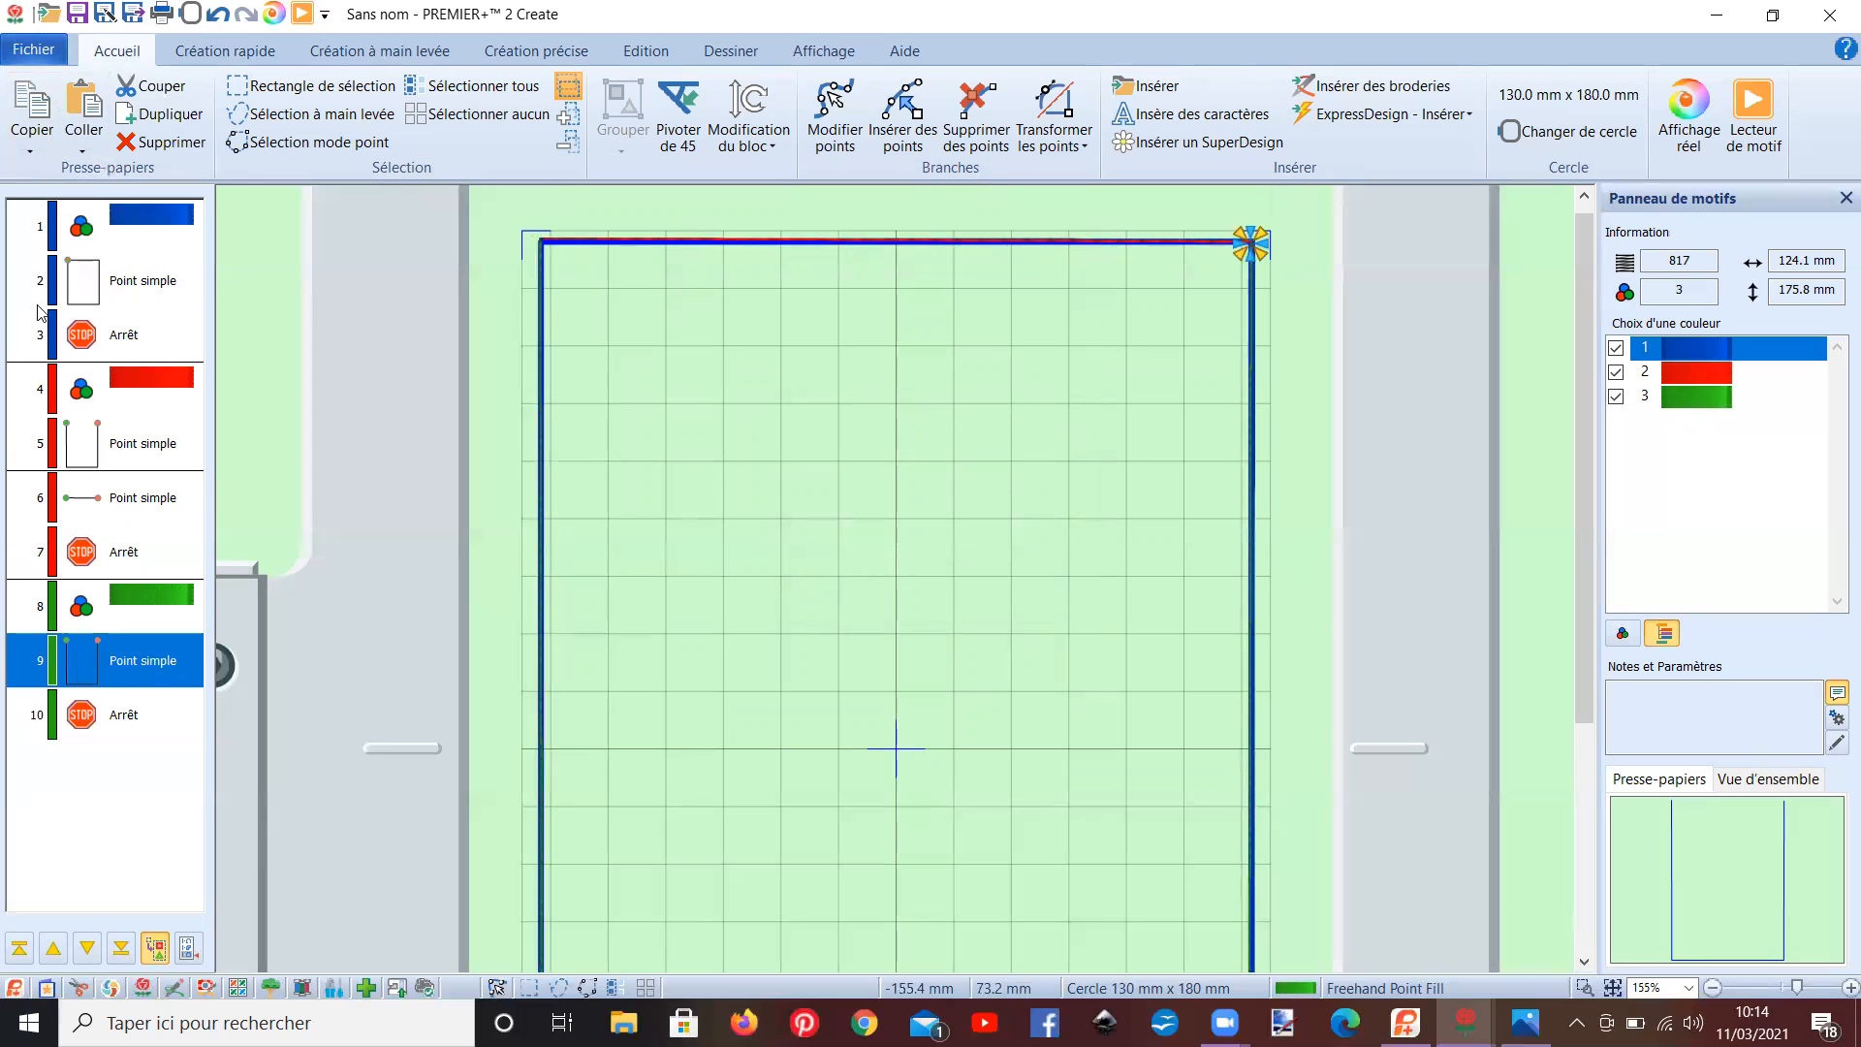
pyautogui.click(83, 107)
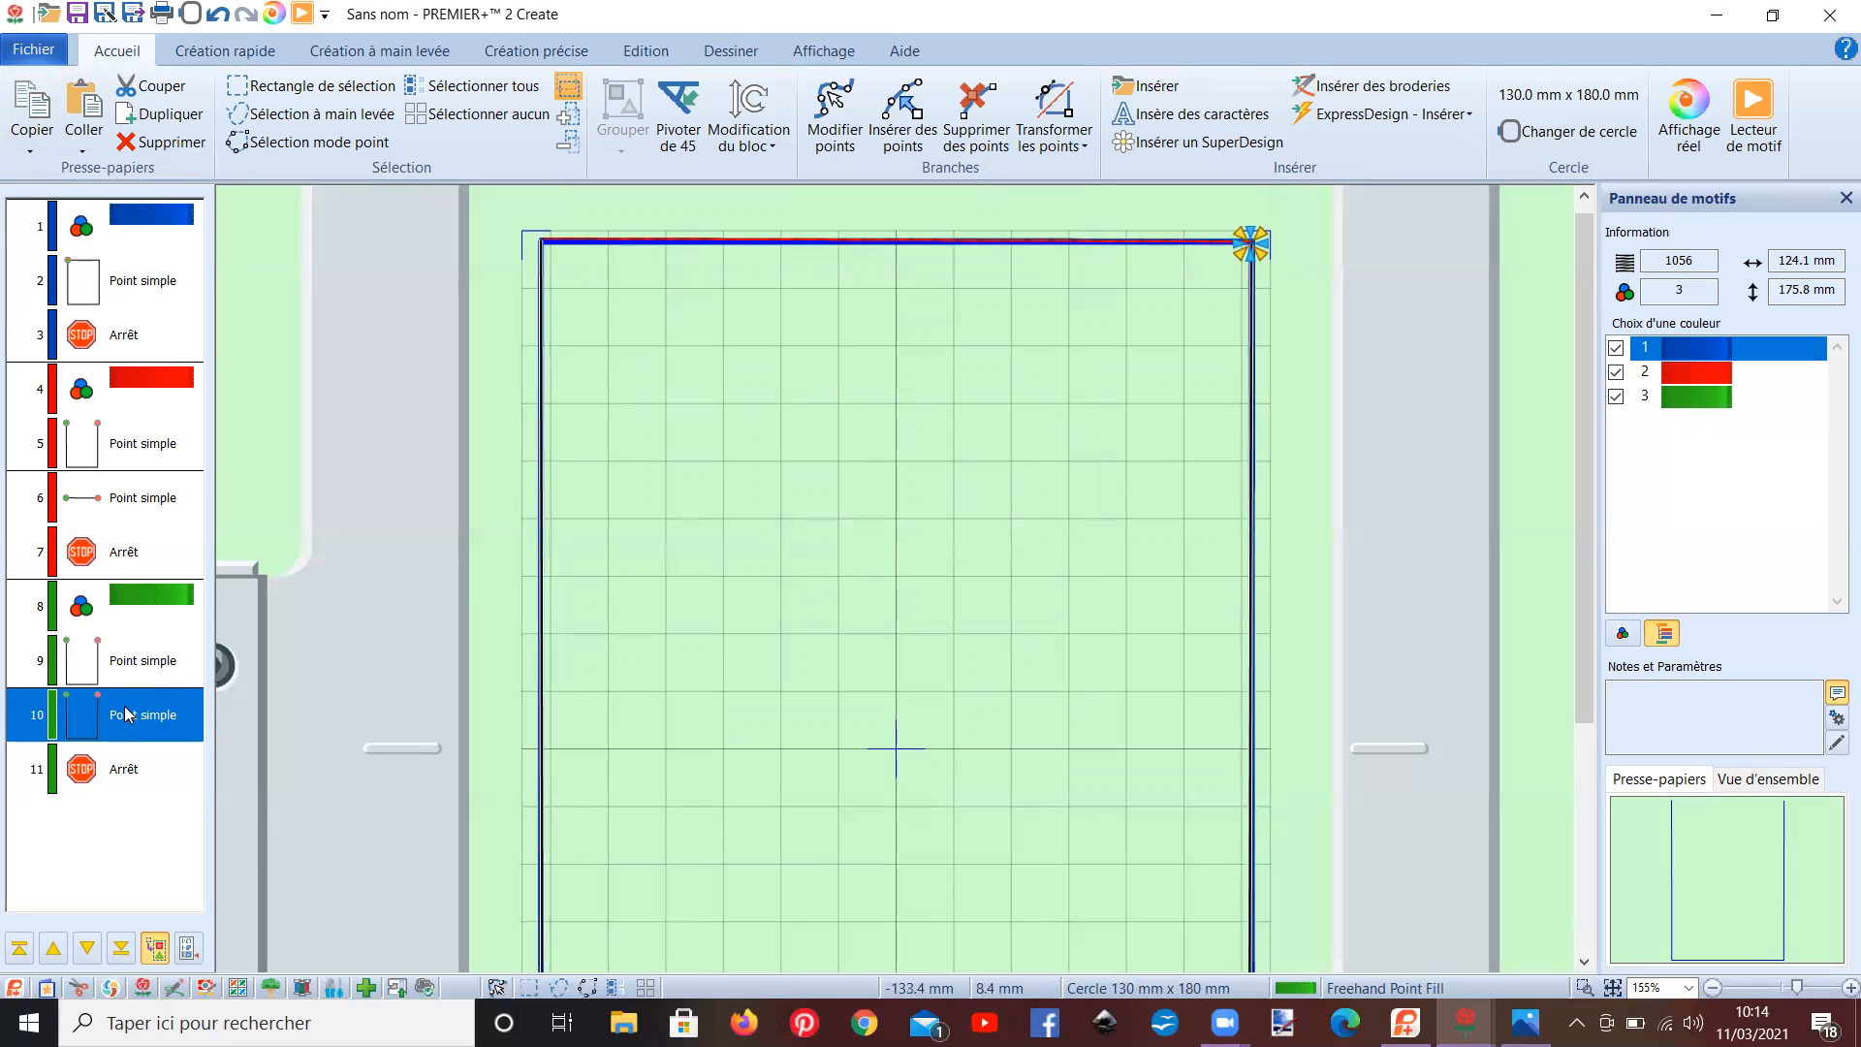
pyautogui.moveTo(127, 823); pyautogui.dragTo(124, 821)
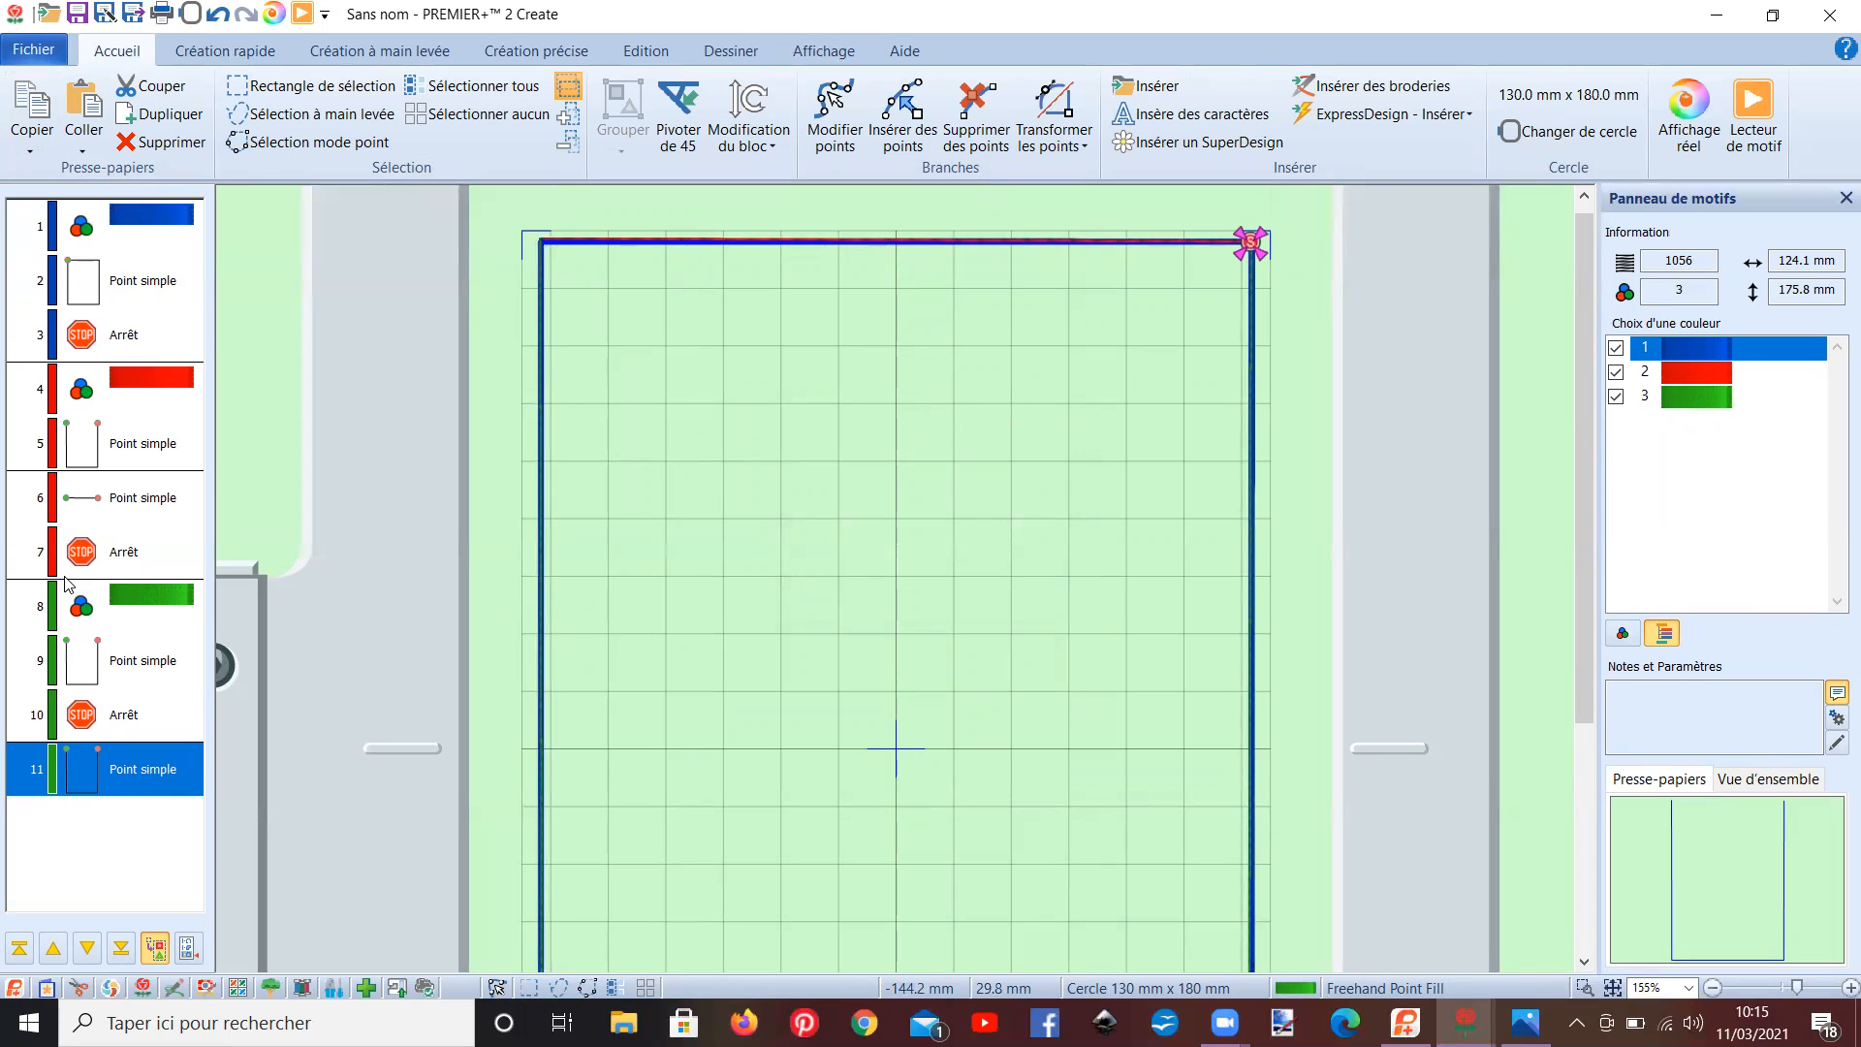
# - Insert a red colour change followed by a stop after the second green three-sided line
pyautogui.rightClick(87, 782)
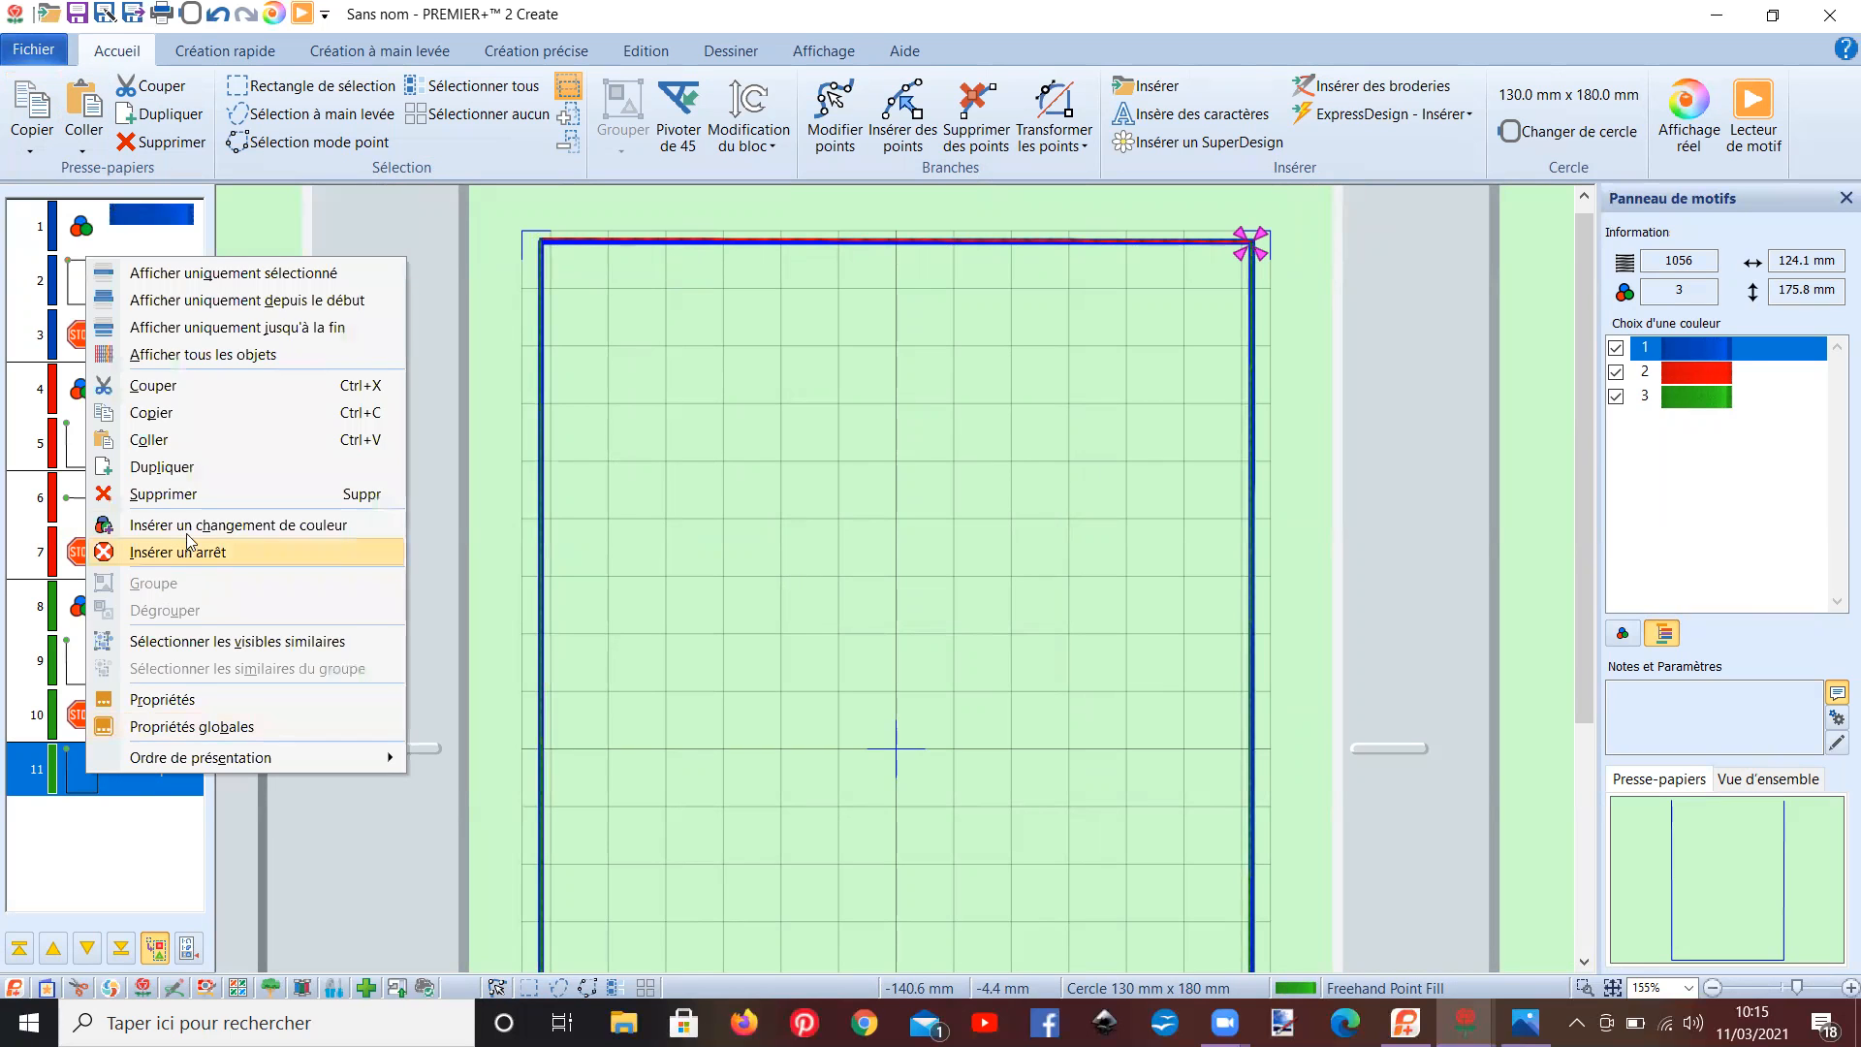
pyautogui.press('Escape')
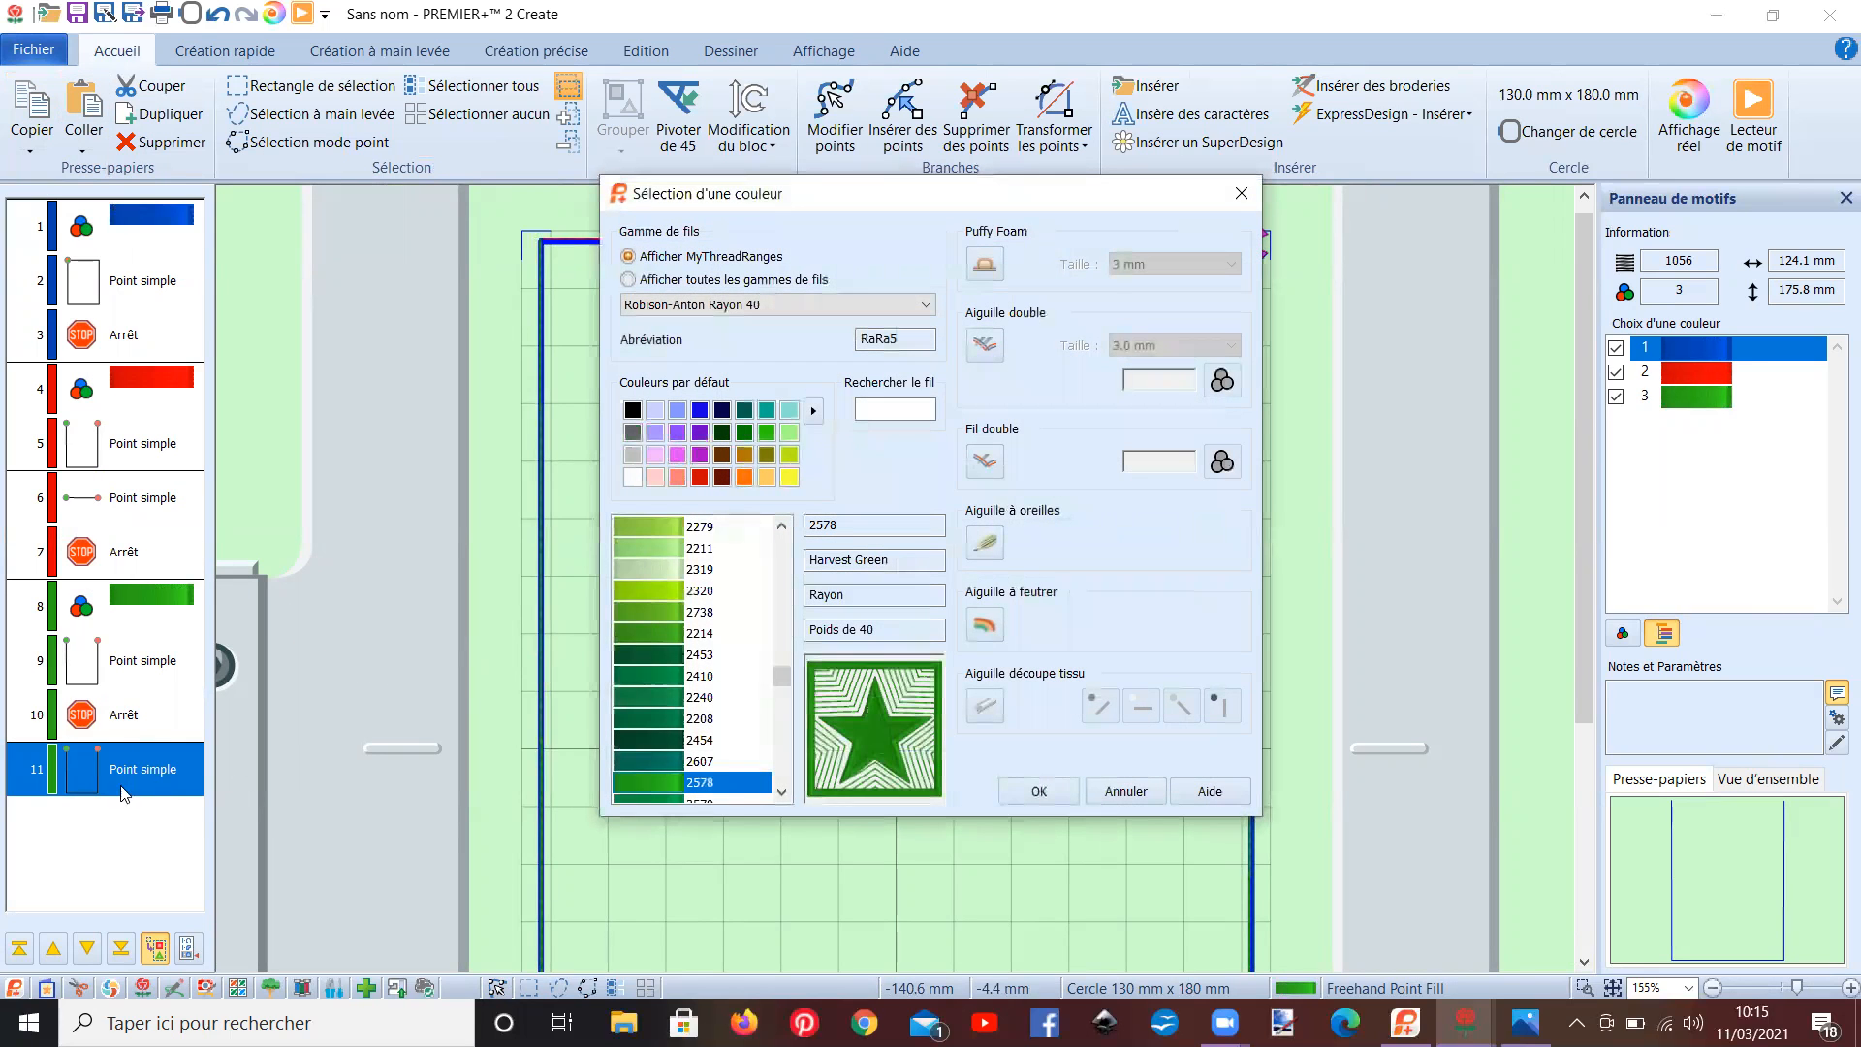
pyautogui.click(700, 477)
pyautogui.click(1038, 792)
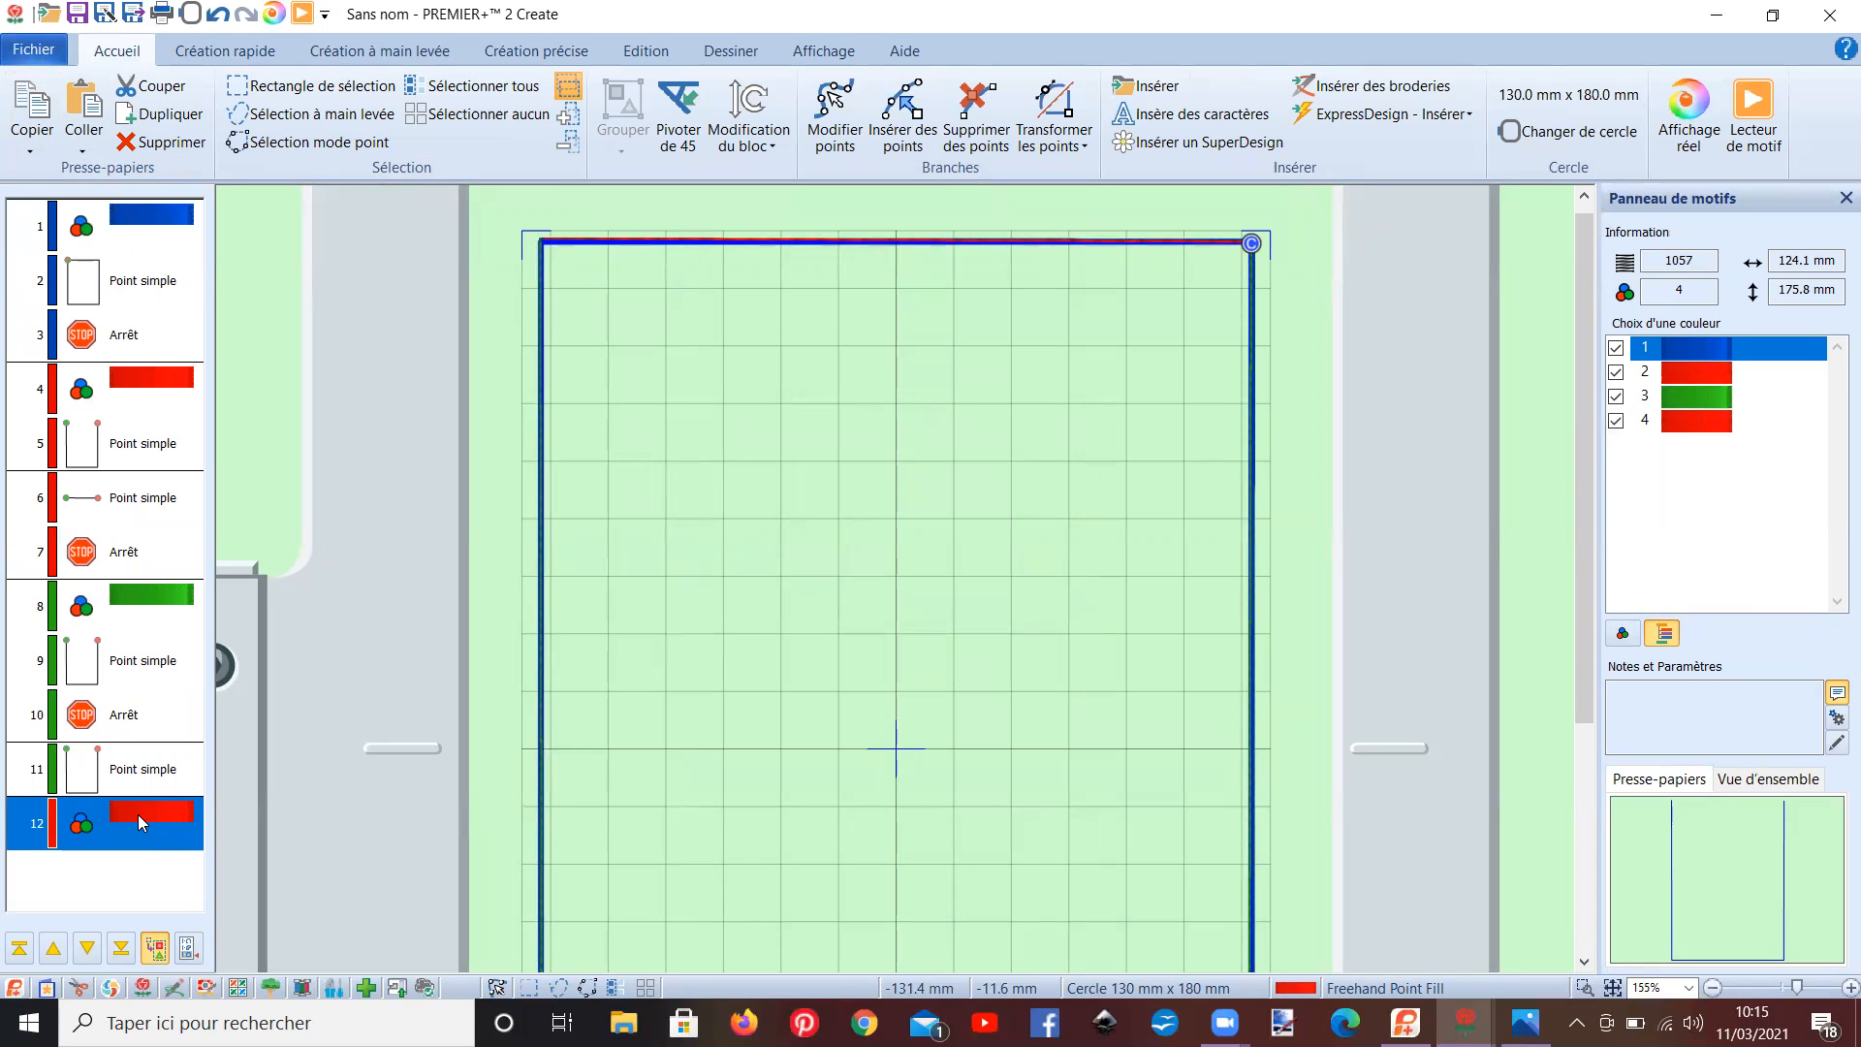
pyautogui.rightClick(138, 814)
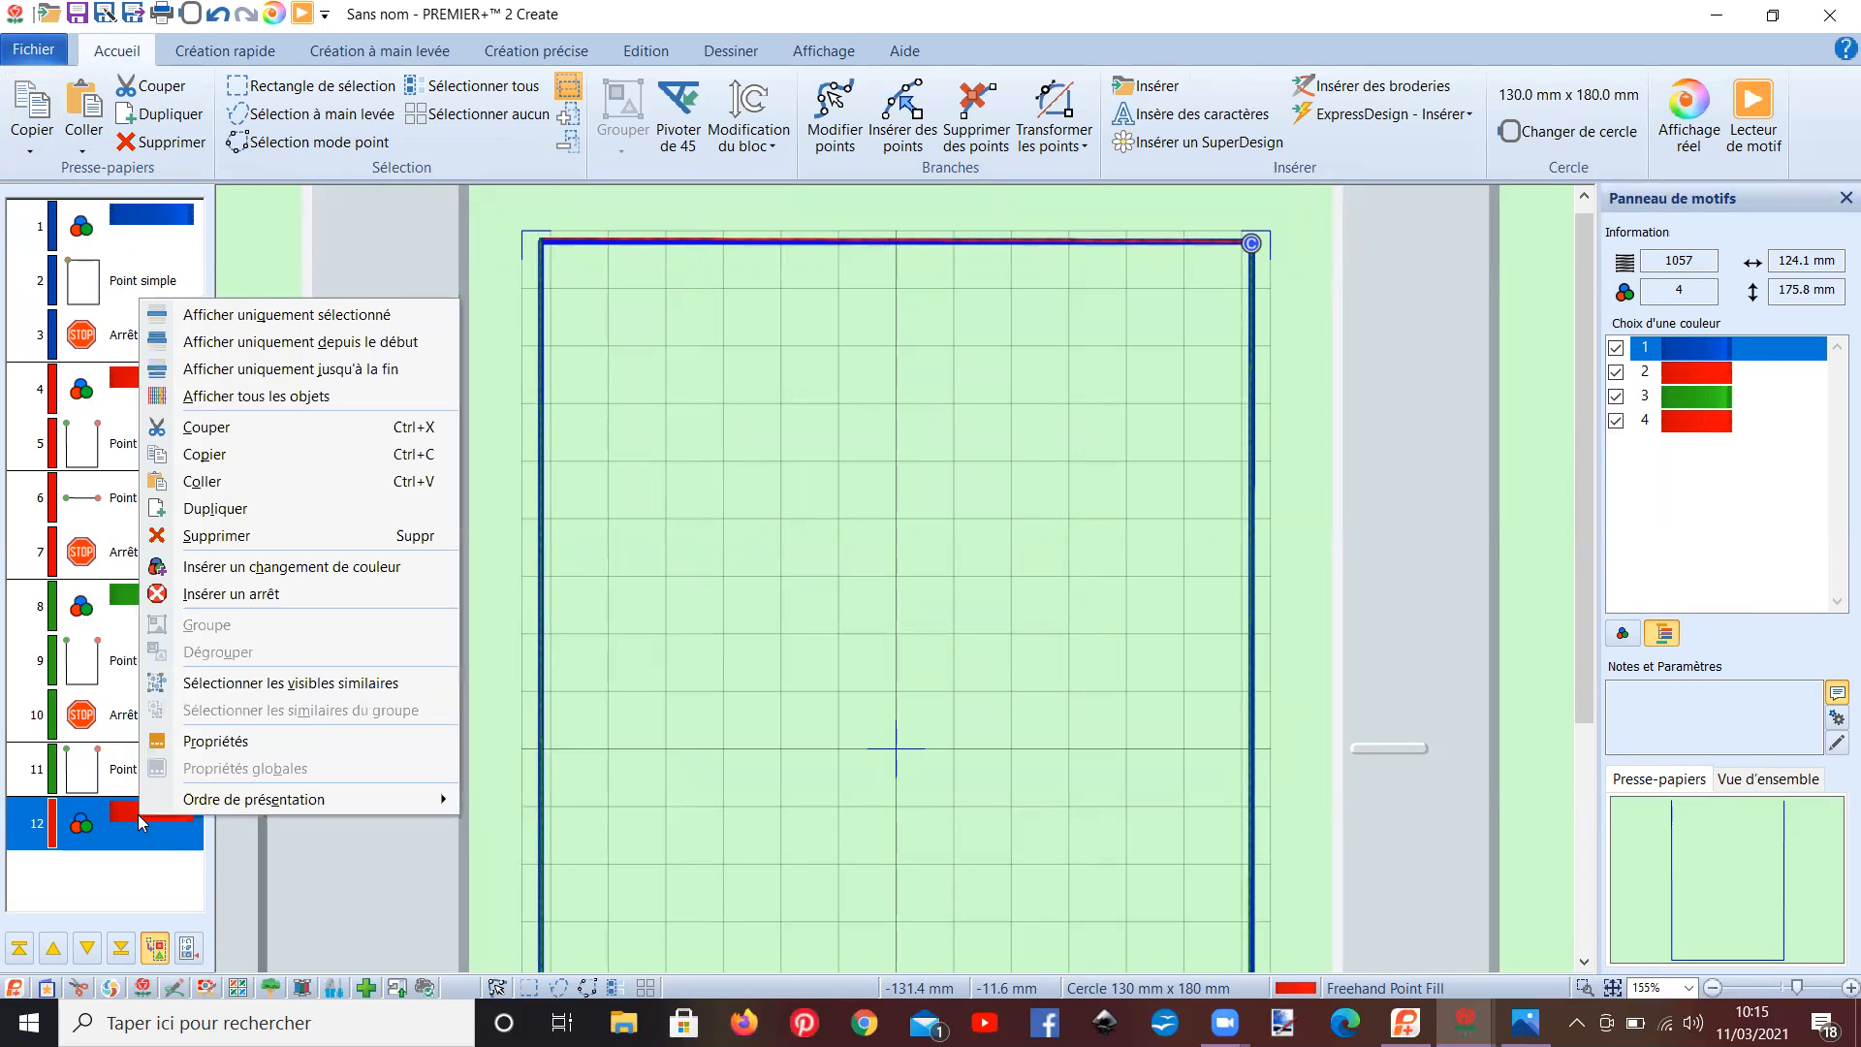
pyautogui.click(222, 593)
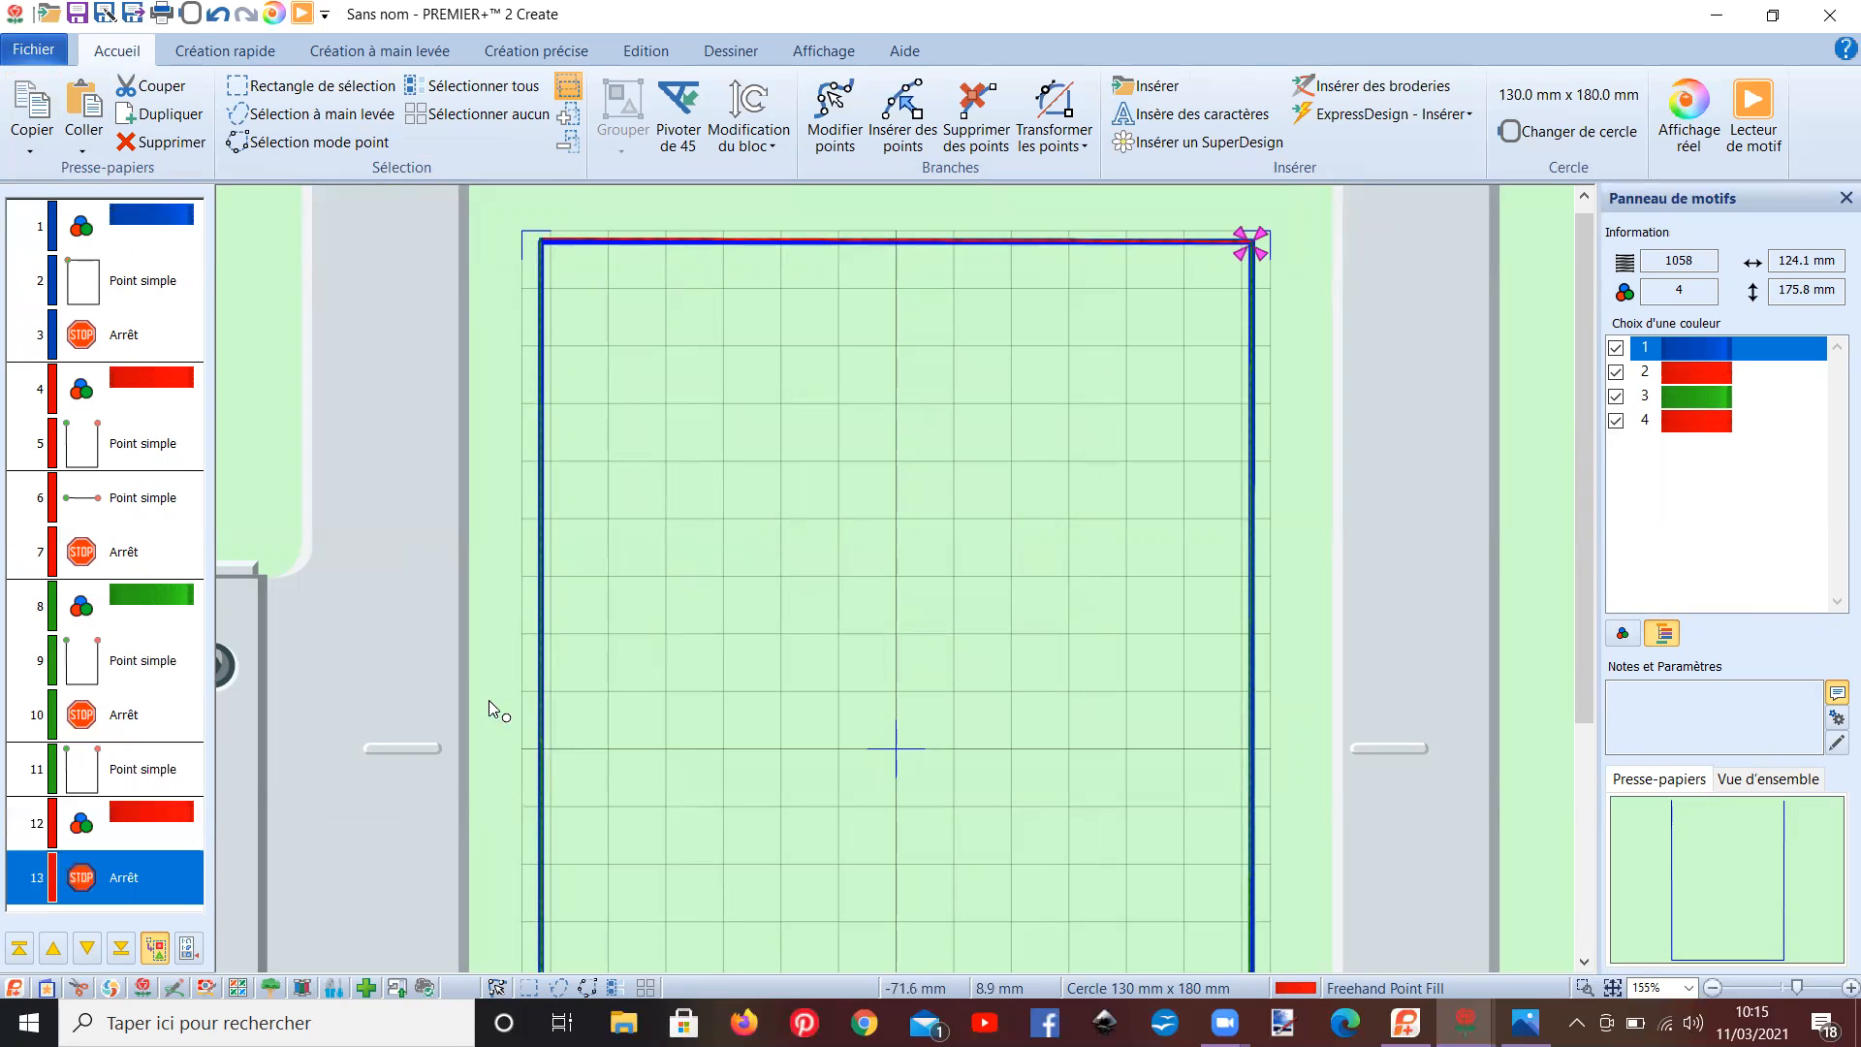
# - Add the remark "placer la doublure sous le cadre envers face à moi" to the last stop
pyautogui.rightClick(111, 878)
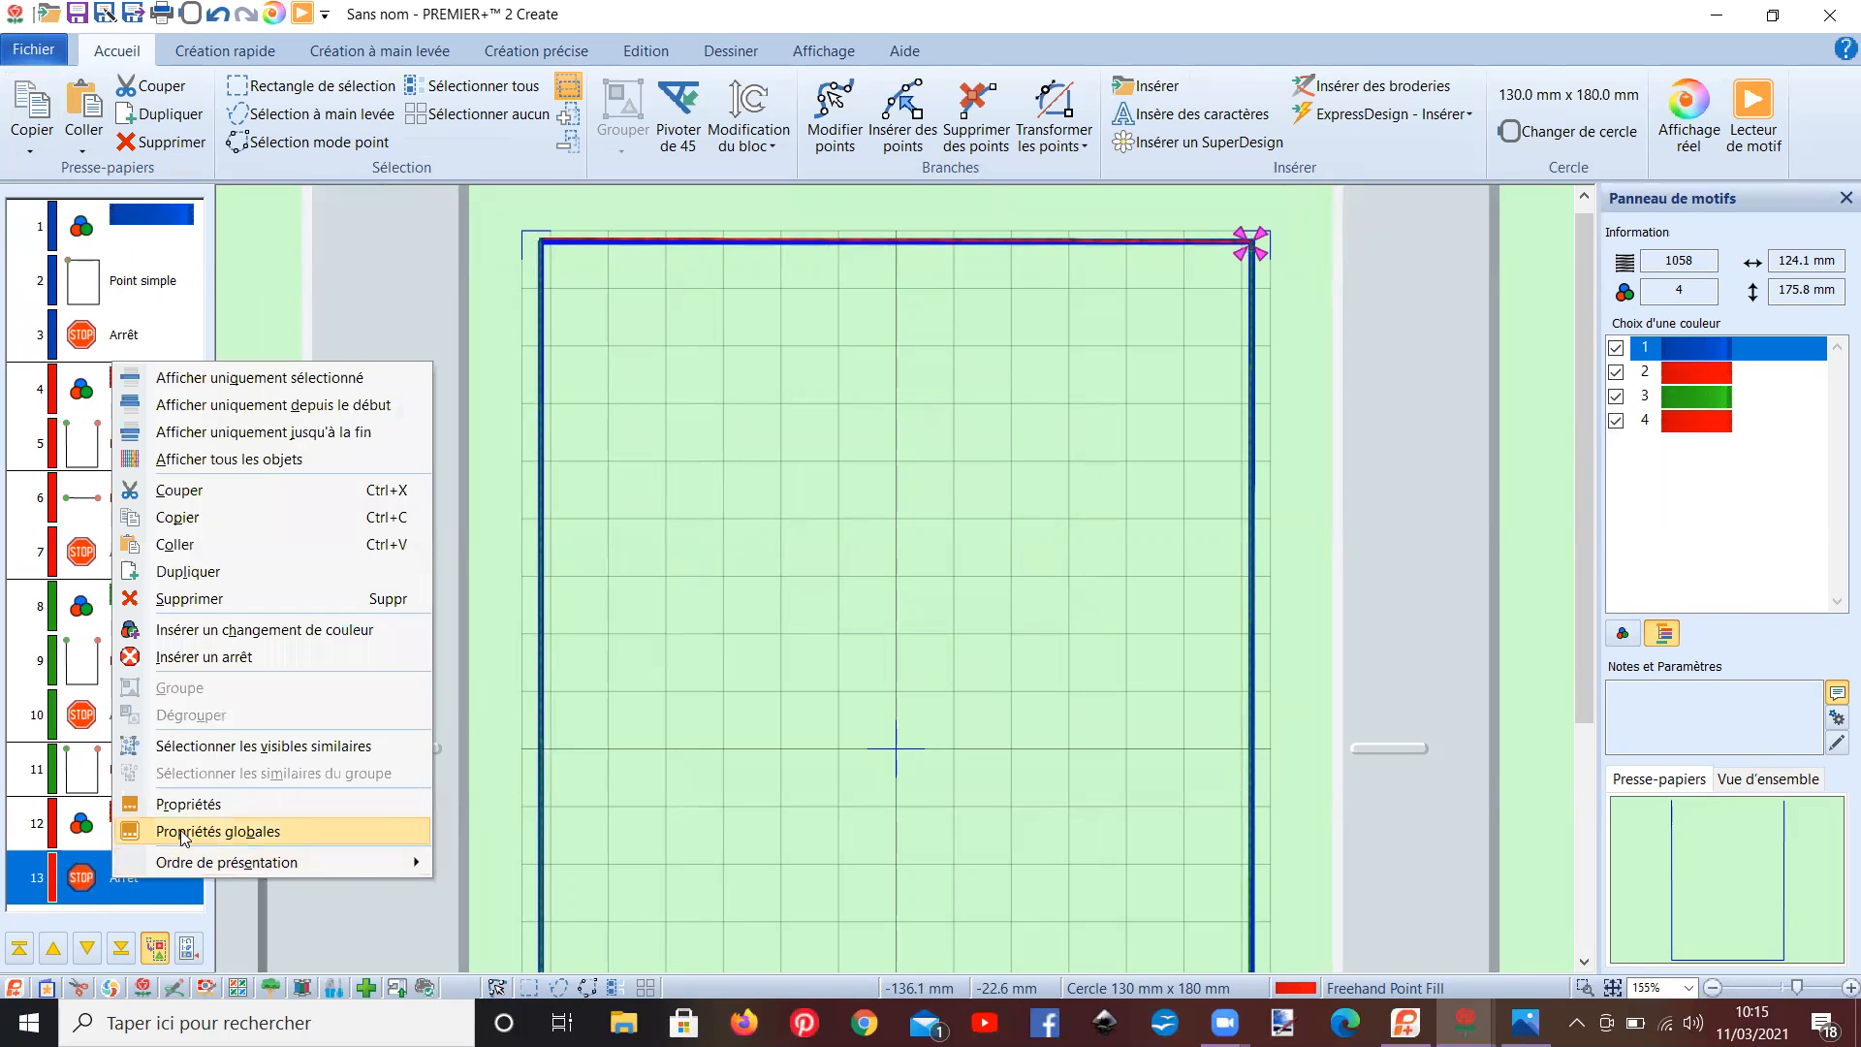
pyautogui.click(190, 810)
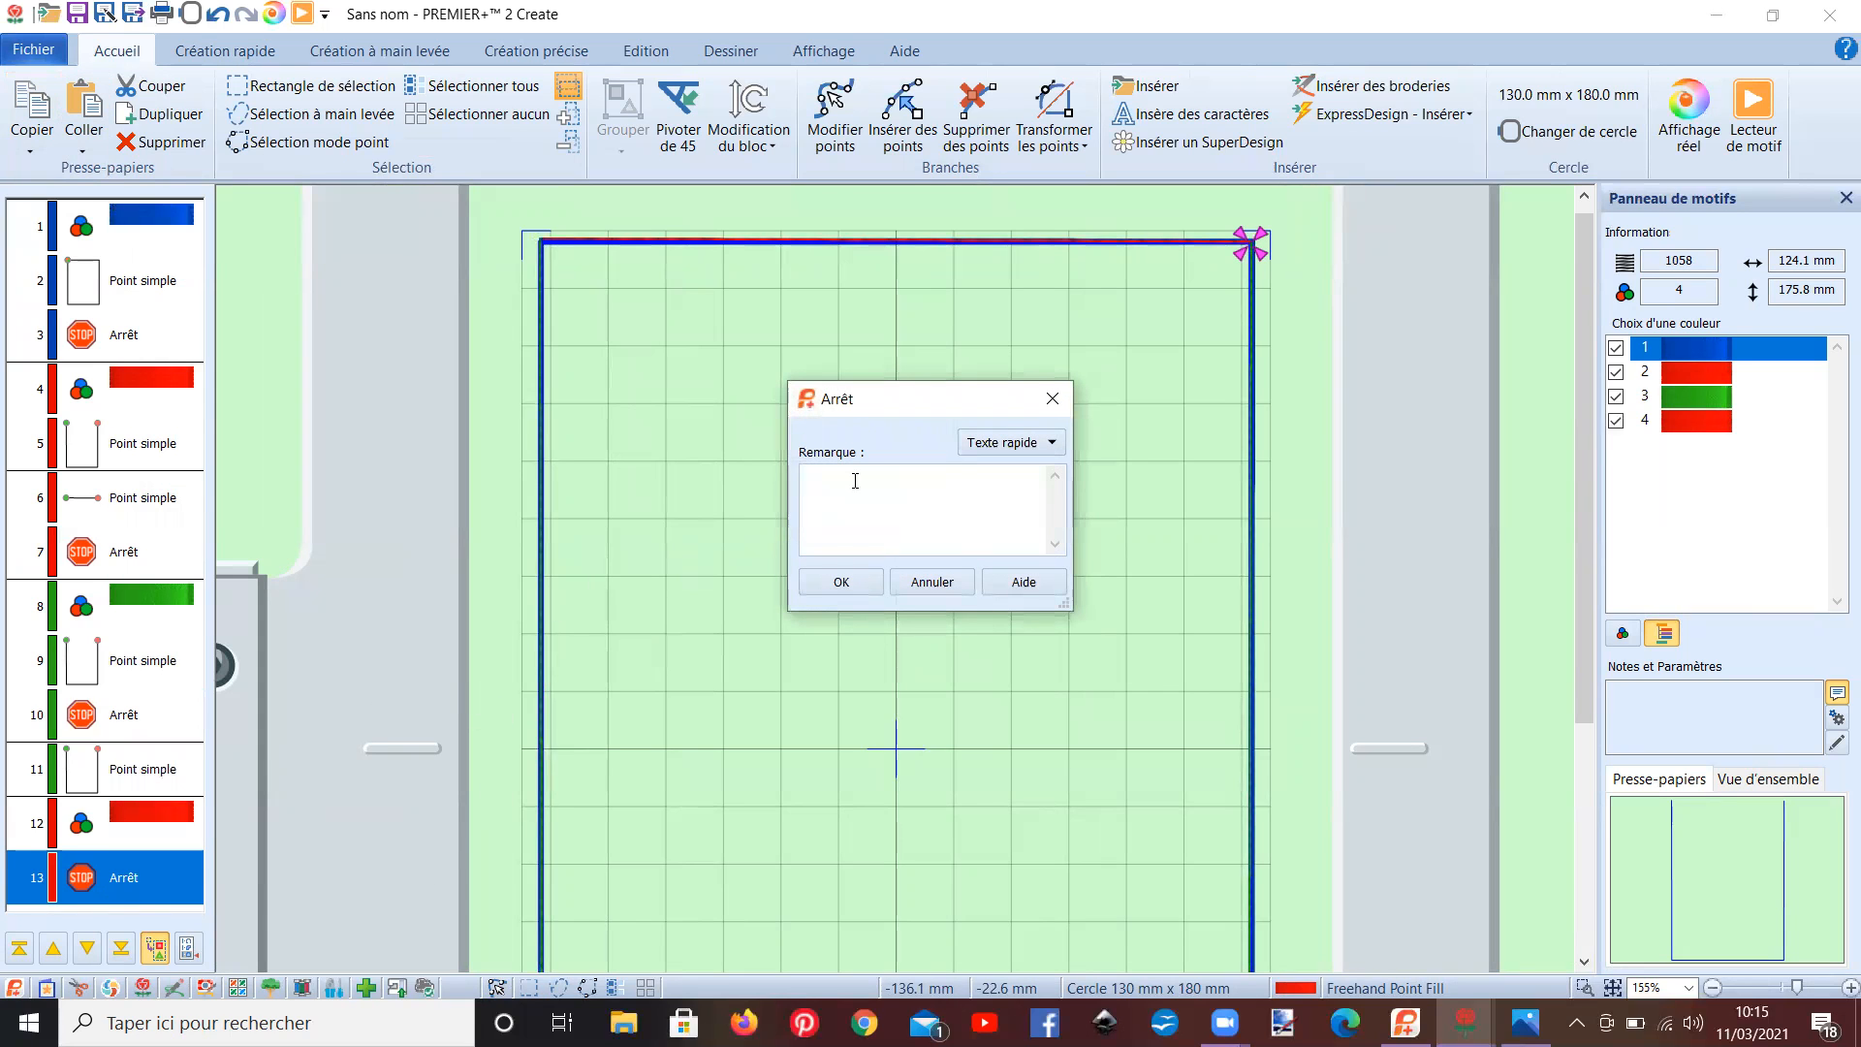
pyautogui.write('placer la do')
pyautogui.write('ublure au')
pyautogui.write(' sous')
pyautogui.write('le cadre envers fac')
pyautogui.write('e à moi')
pyautogui.click(839, 584)
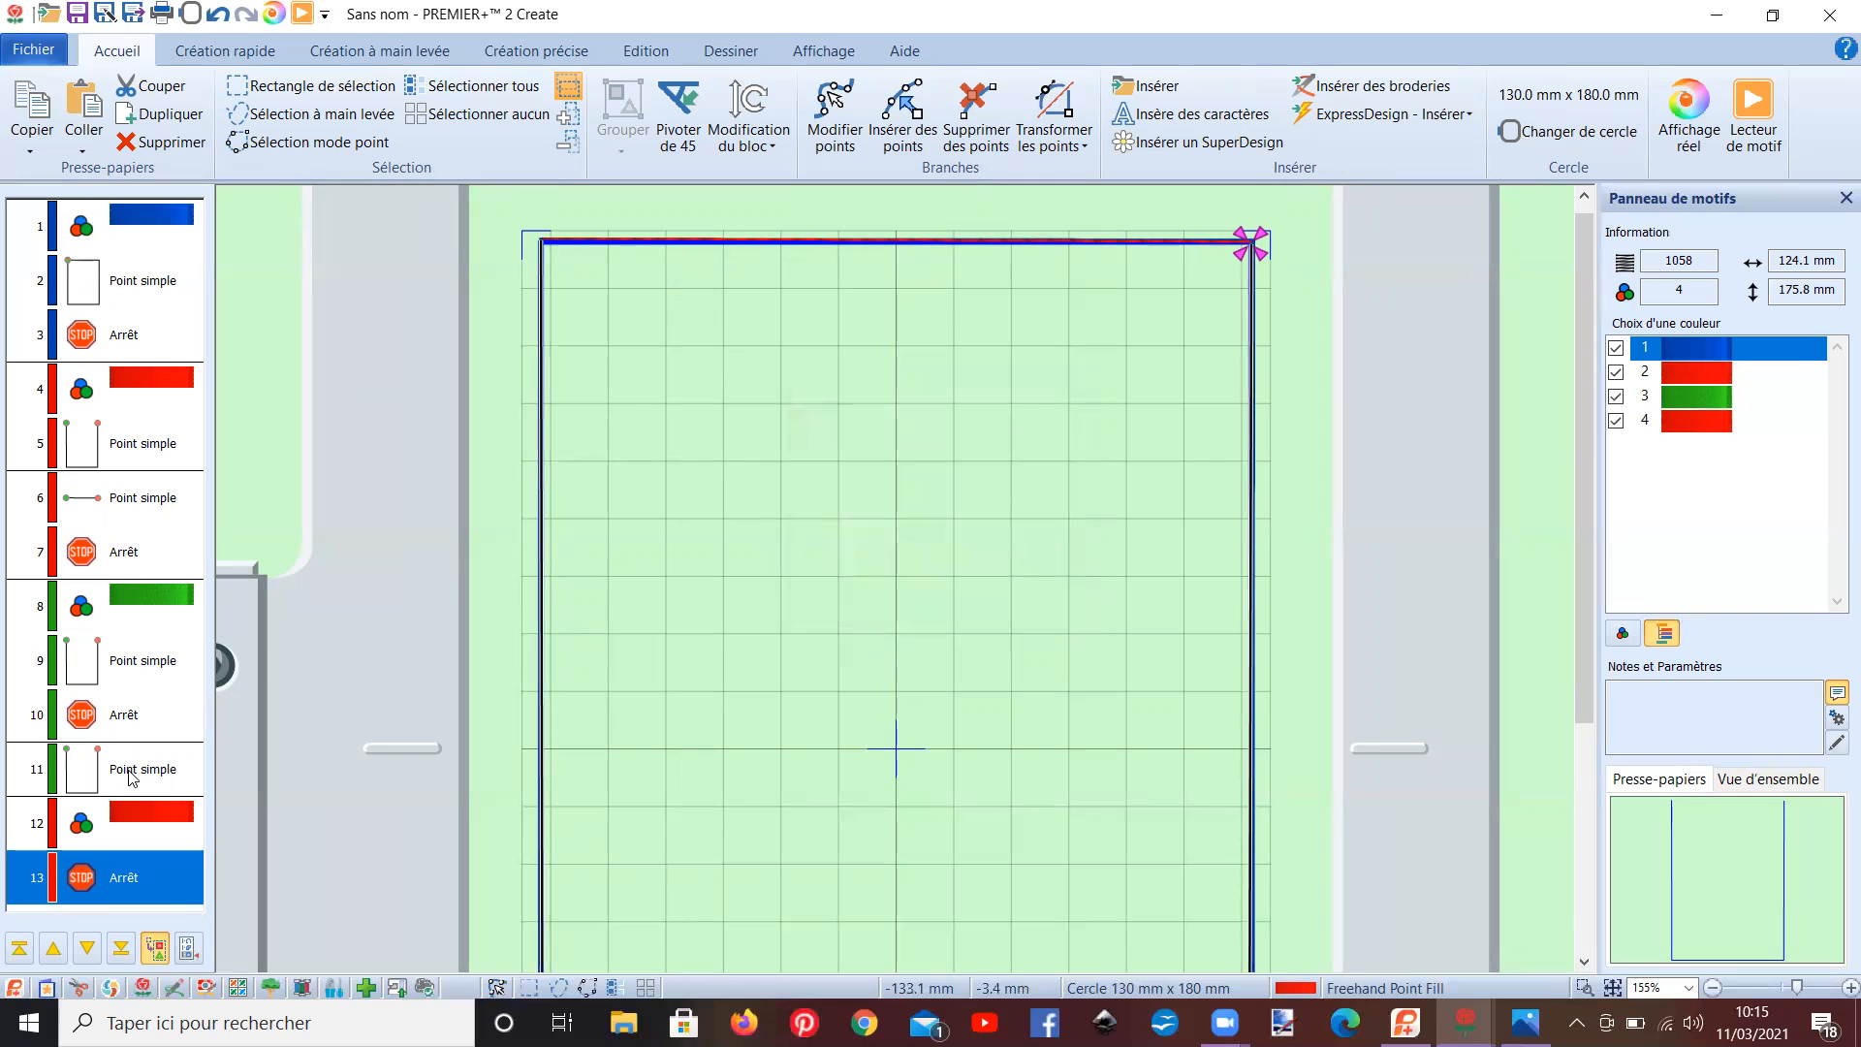
# - Paste one more copy of the three-sided line and move it to the end of the sequence, after the last stop
pyautogui.click(130, 772)
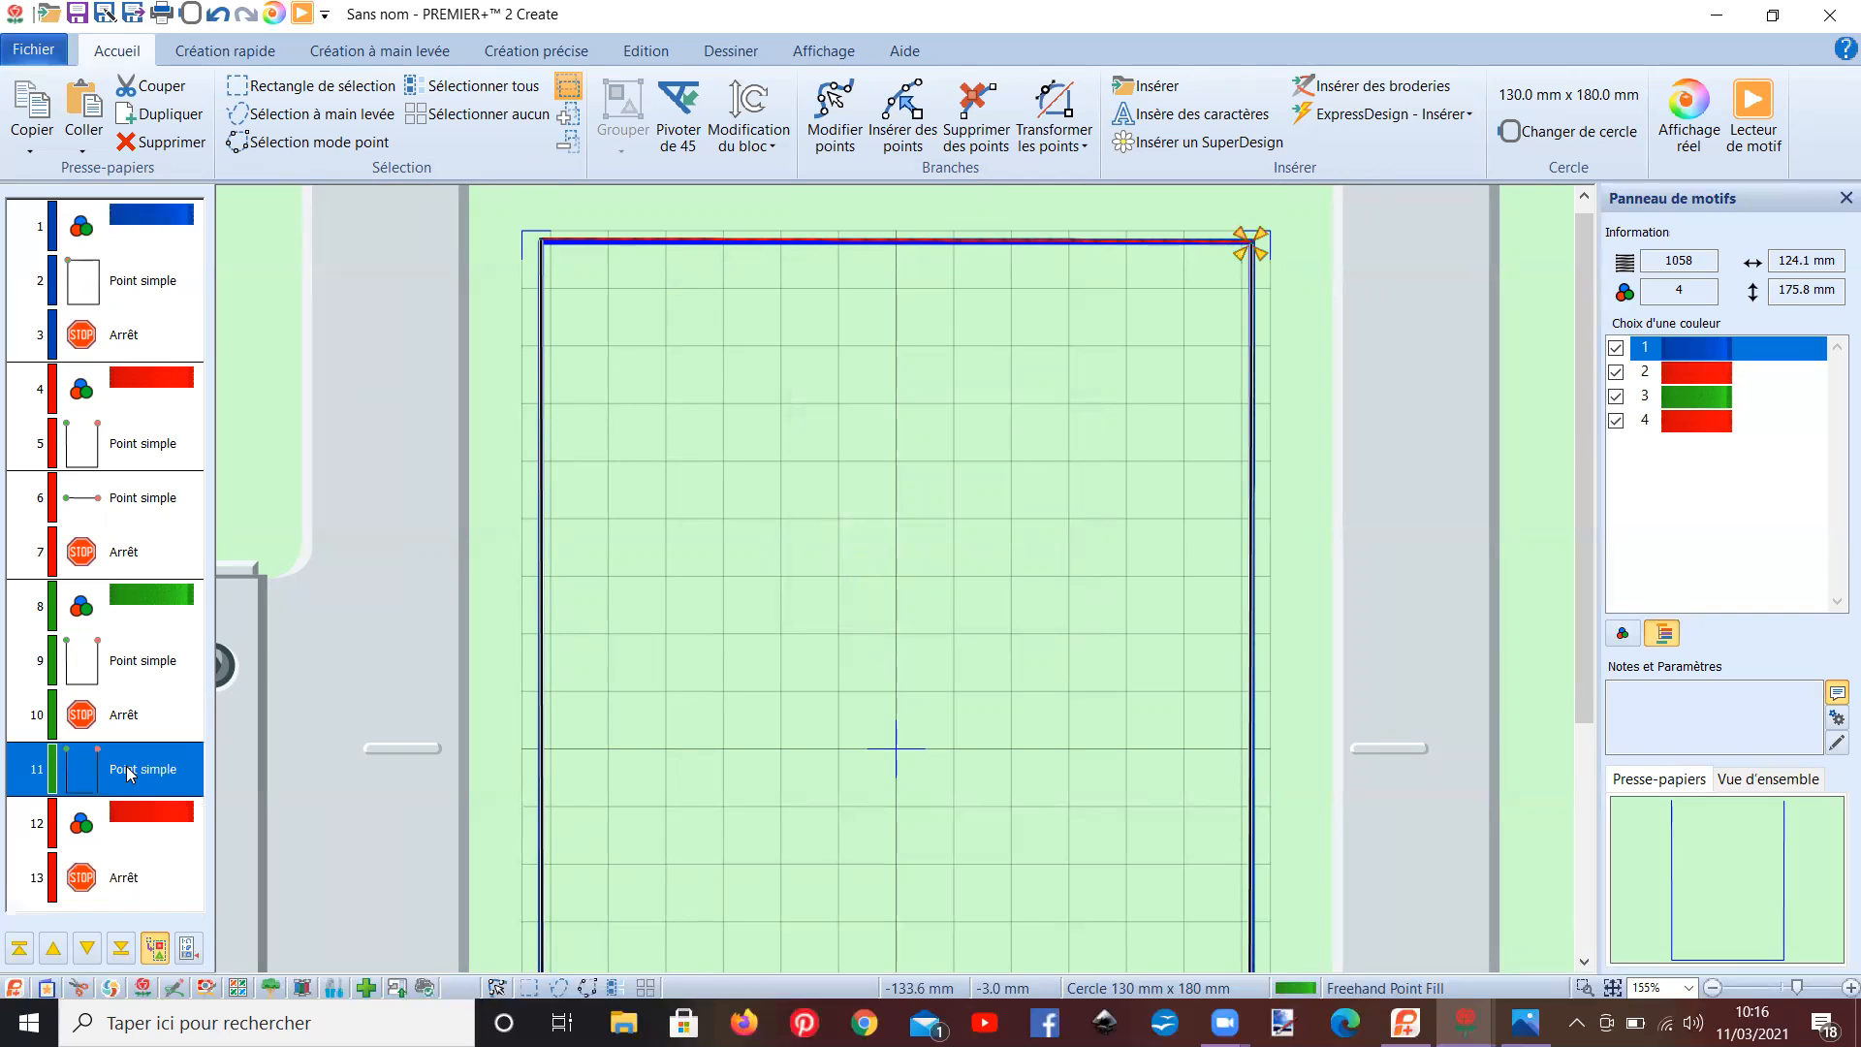
pyautogui.click(77, 115)
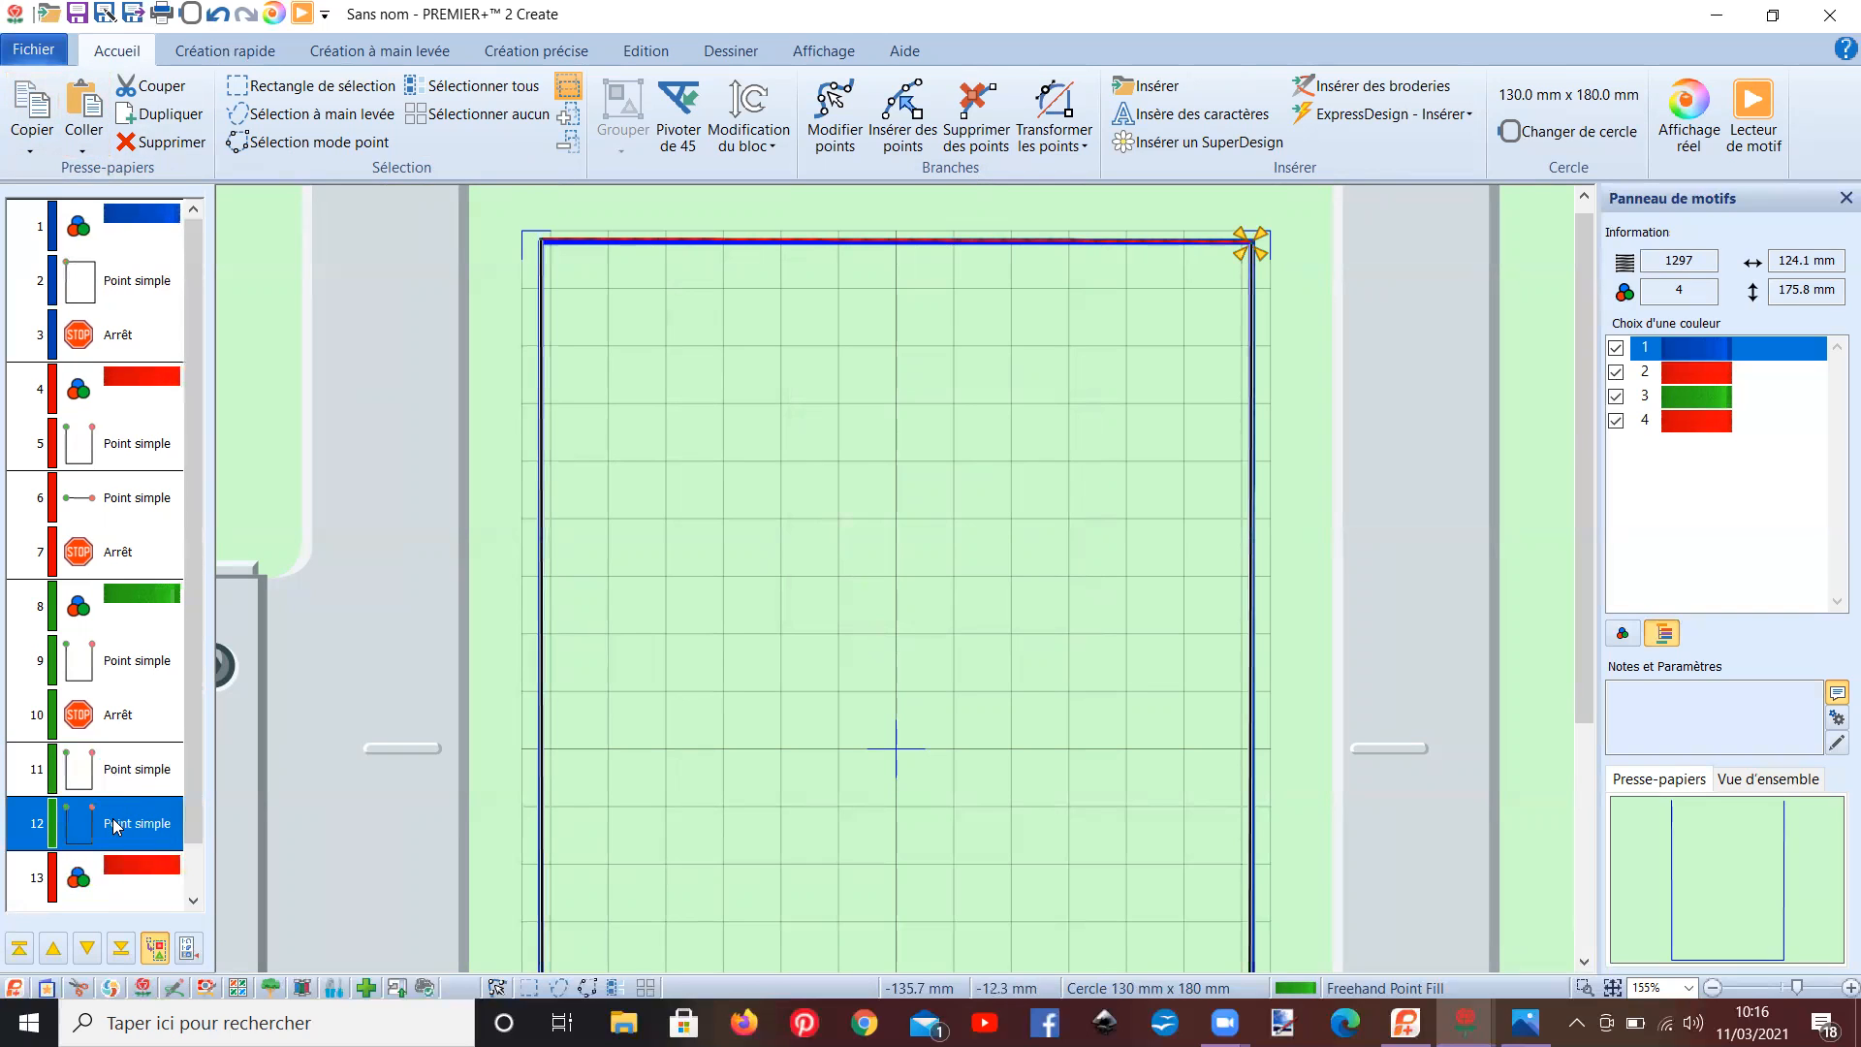
pyautogui.scroll(-1, 117, 907)
pyautogui.moveTo(112, 900); pyautogui.dragTo(110, 909)
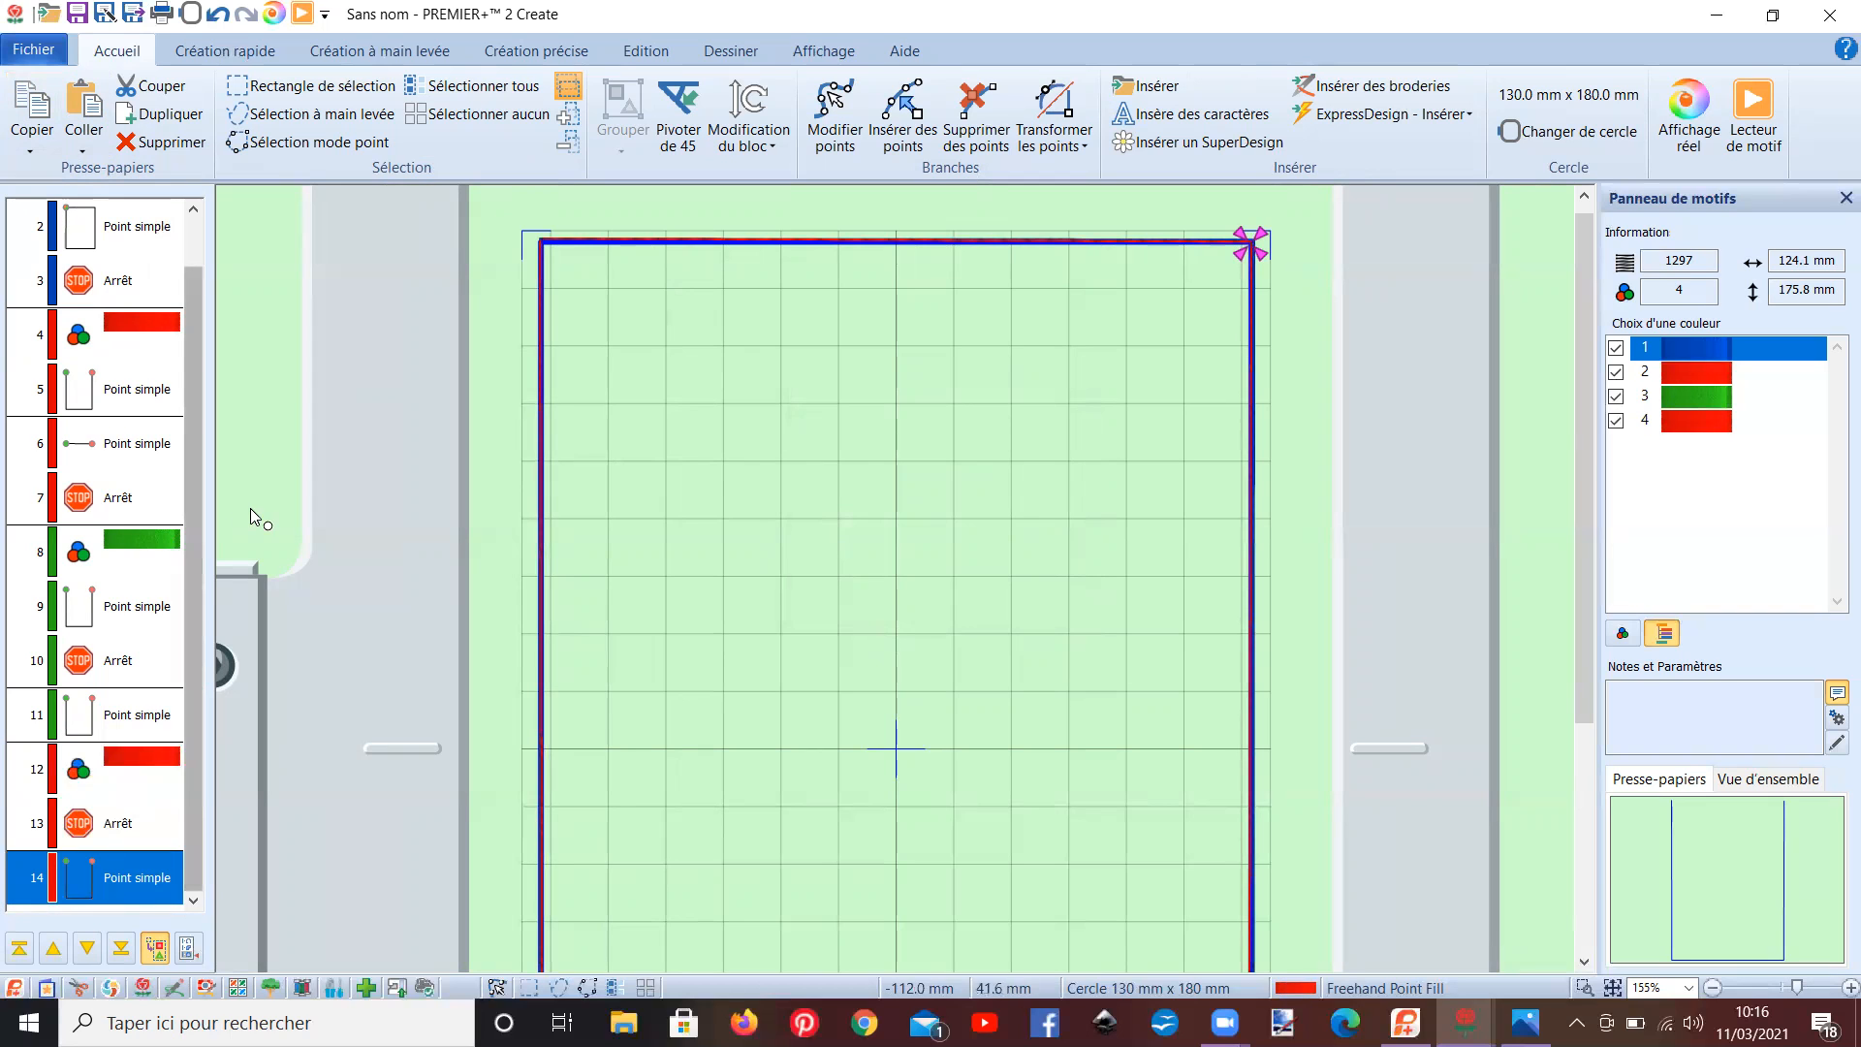
# - Review the stitch sequence and check the remark on the stop that follows the top edge line
pyautogui.moveTo(188, 527); pyautogui.dragTo(190, 421)
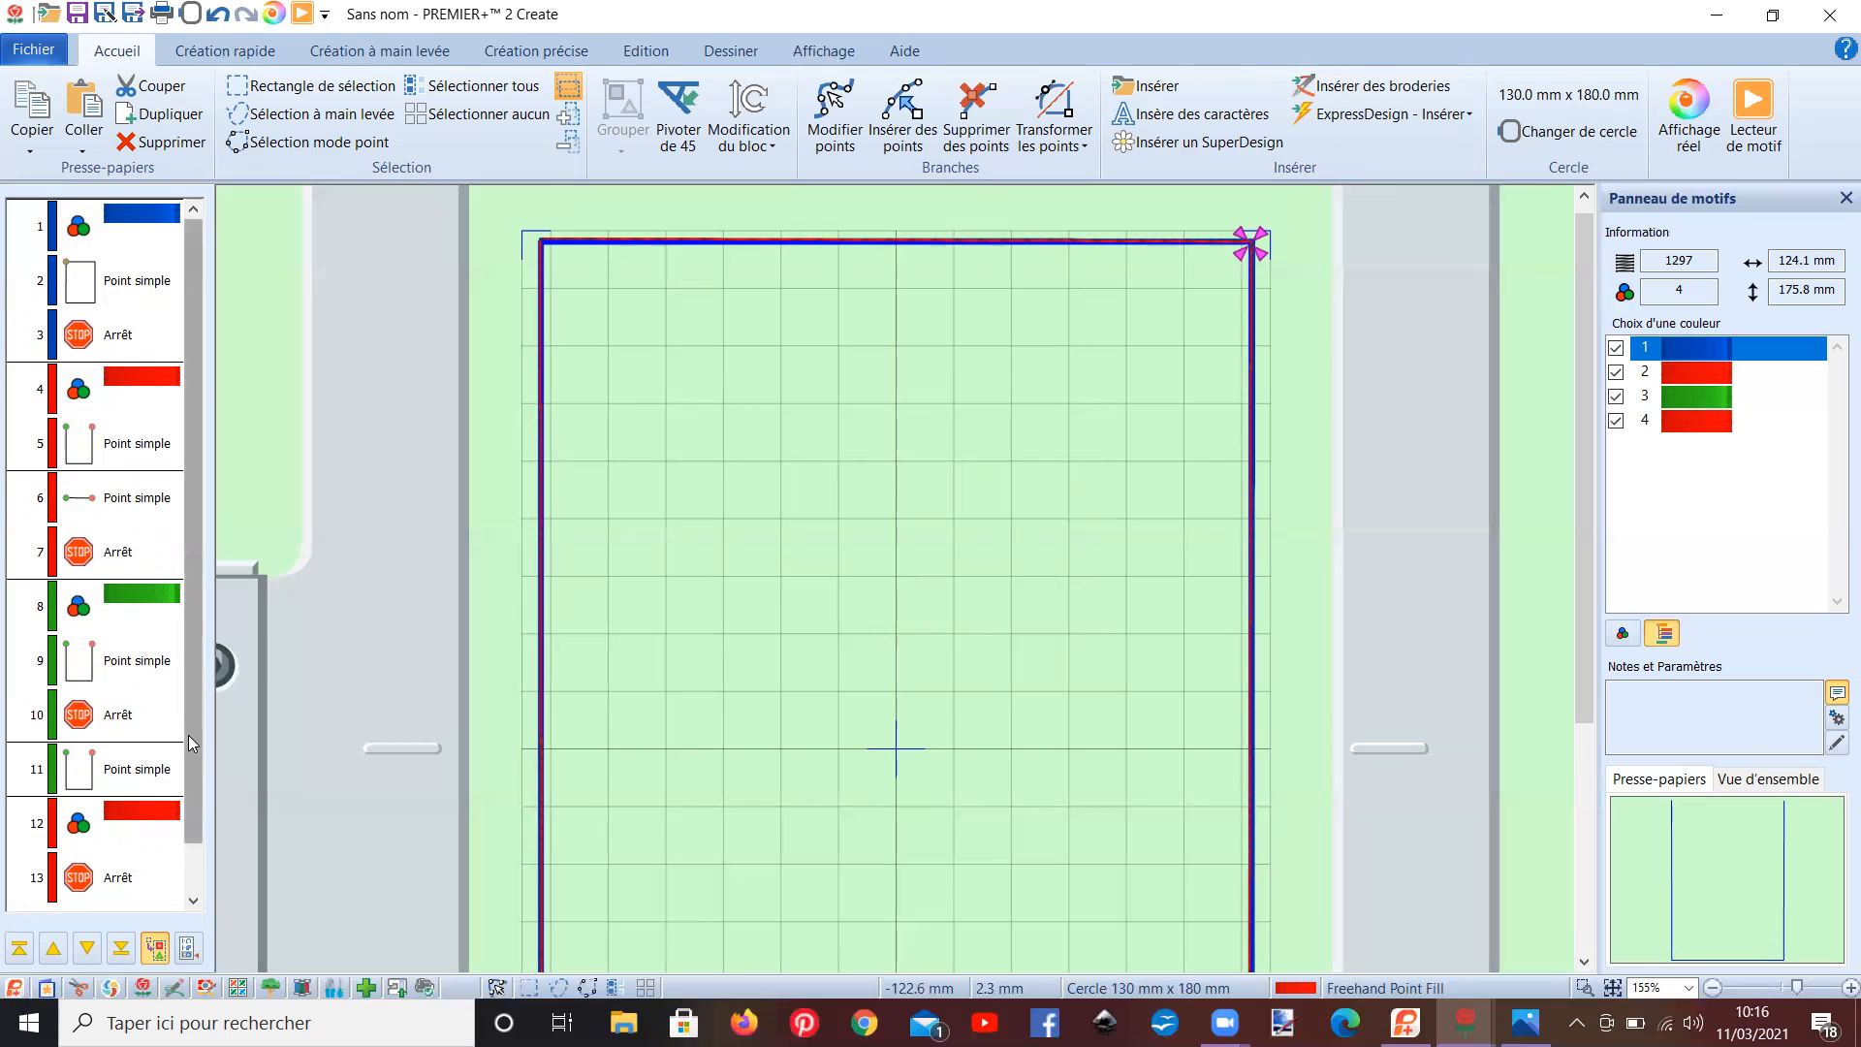
pyautogui.moveTo(188, 735); pyautogui.dragTo(201, 798)
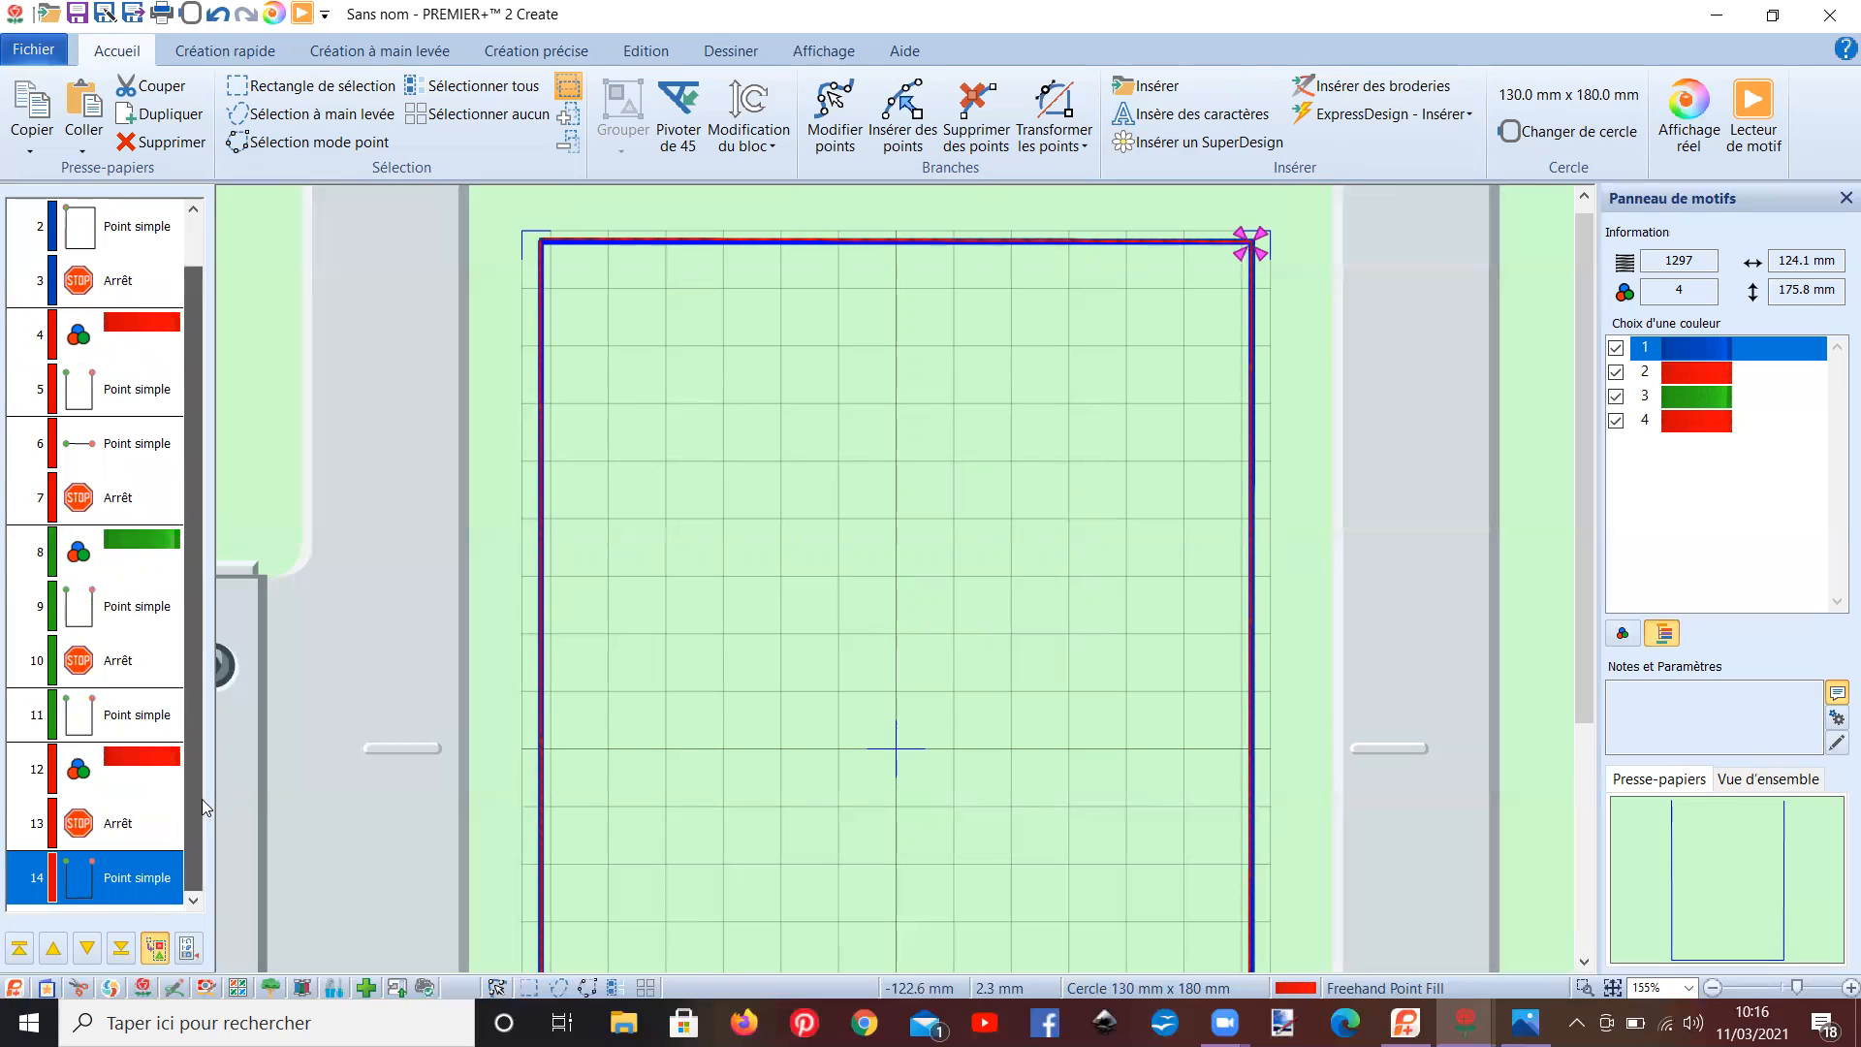
pyautogui.click(75, 511)
pyautogui.rightClick(76, 510)
pyautogui.click(107, 445)
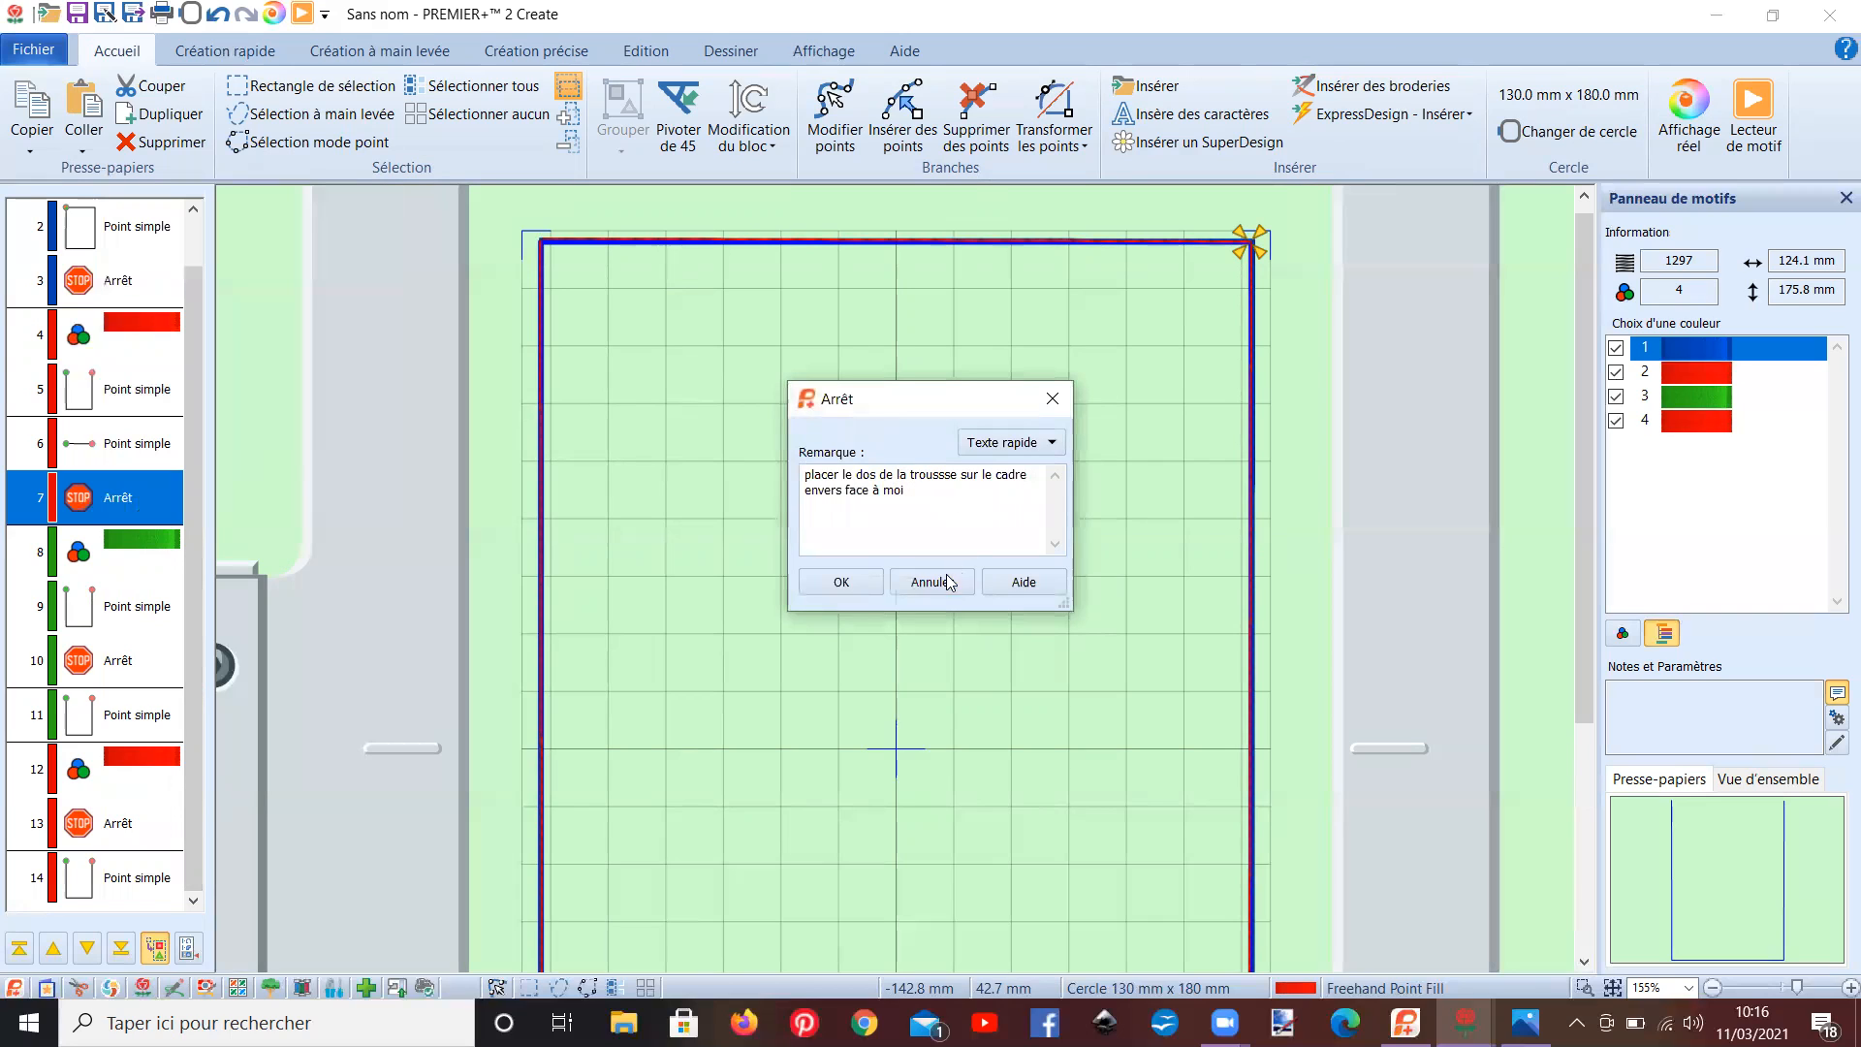
pyautogui.click(1011, 583)
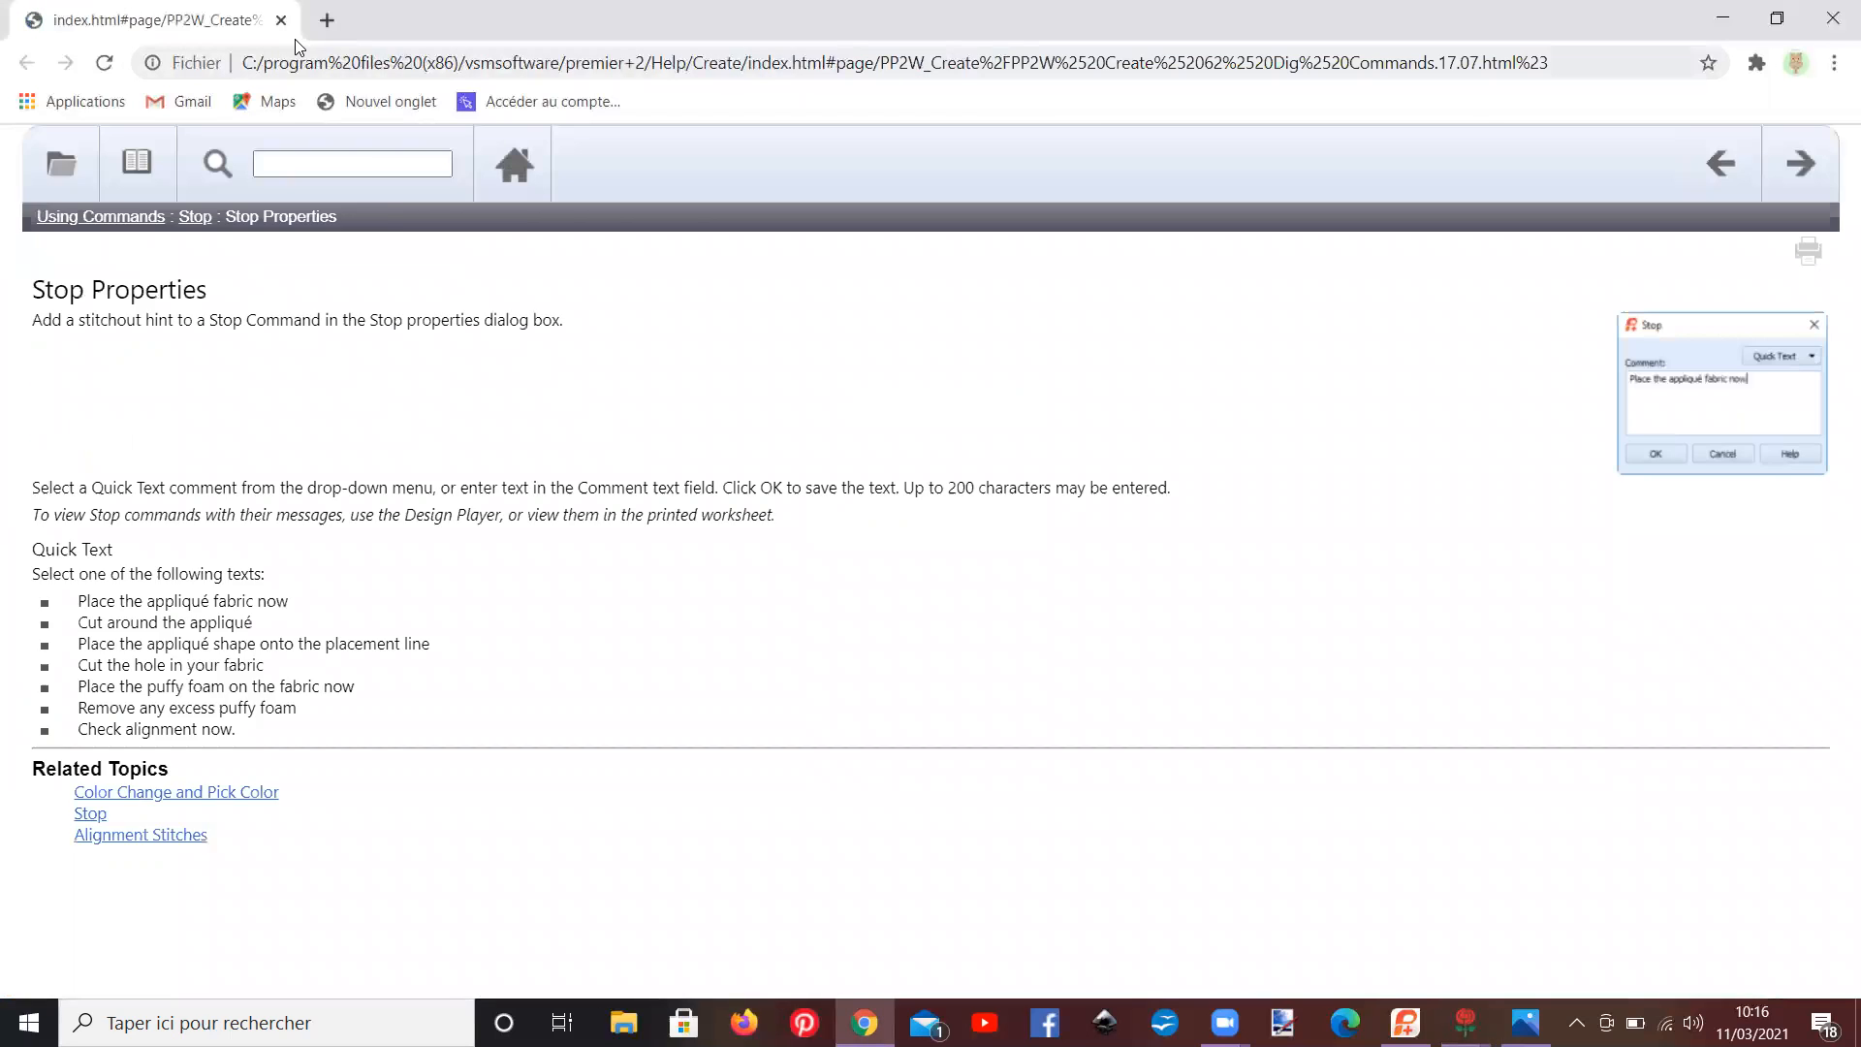
pyautogui.click(282, 21)
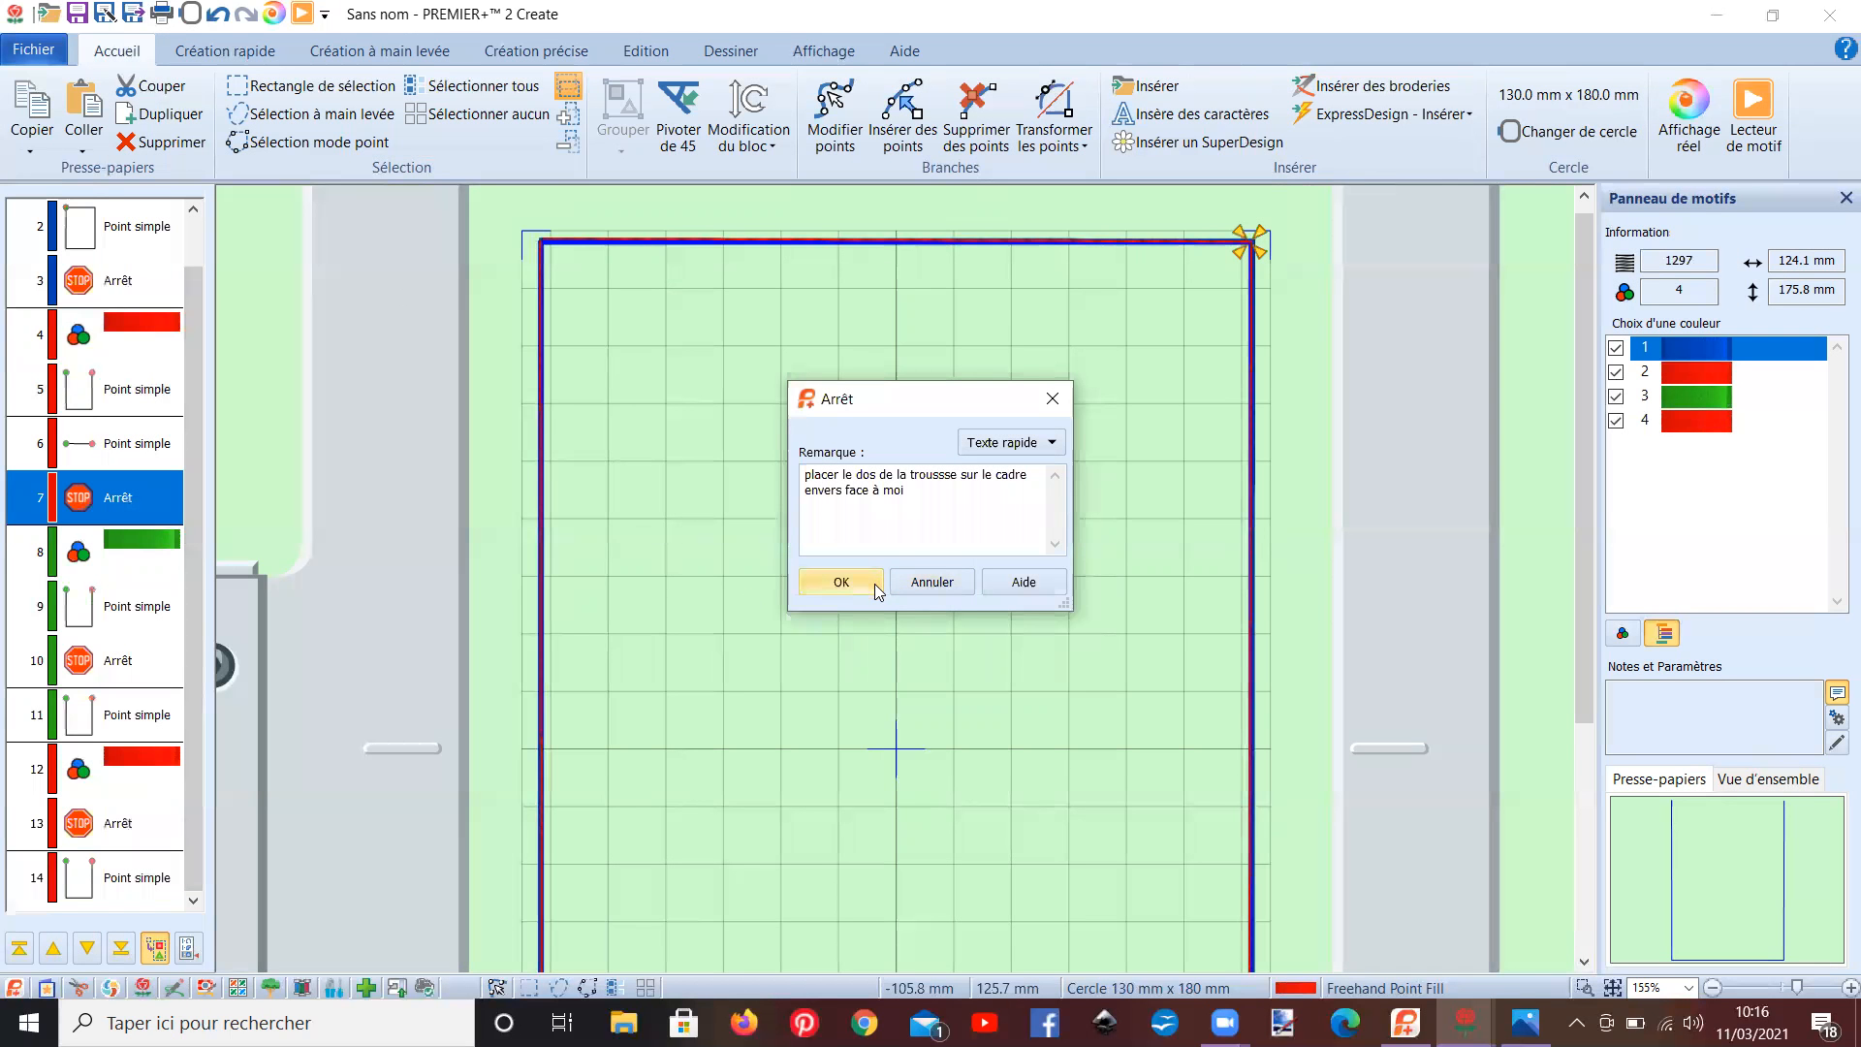
pyautogui.click(845, 582)
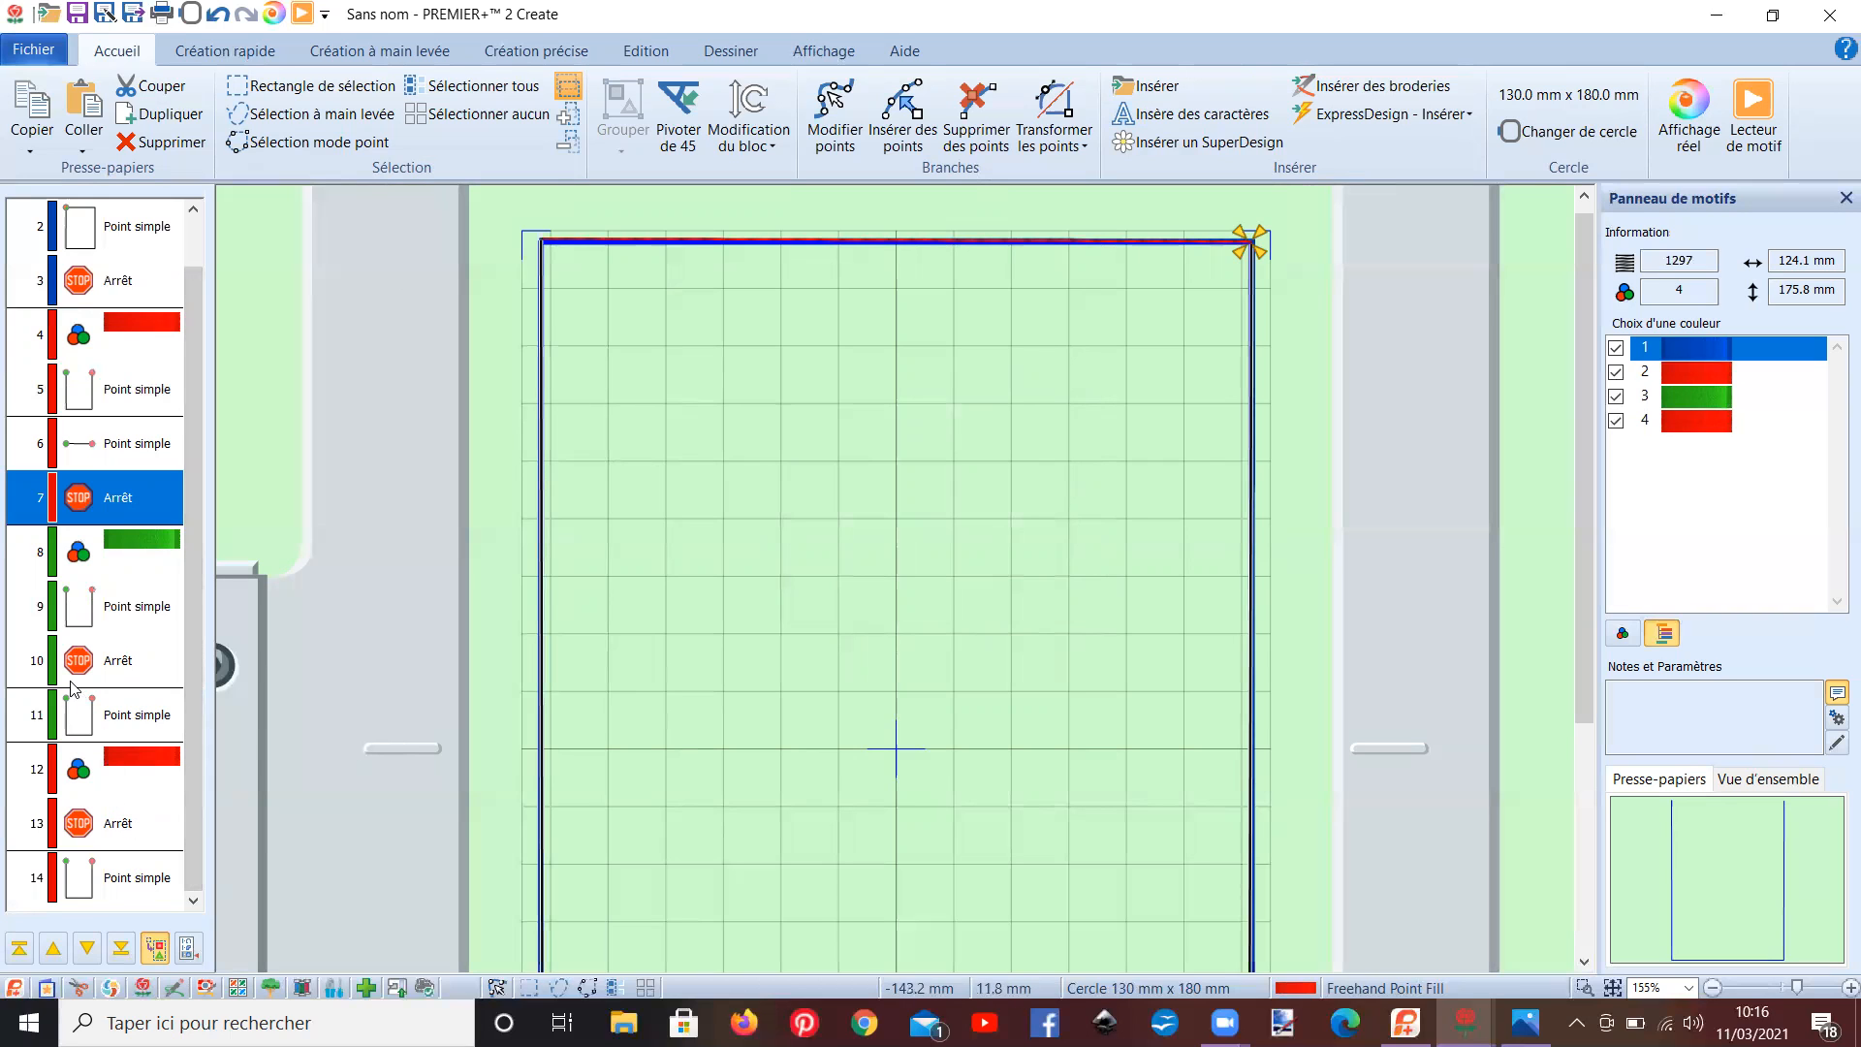
# - Insert a light turquoise colour change directly after the first green three-sided line, before the stop
pyautogui.click(71, 623)
pyautogui.rightClick(71, 623)
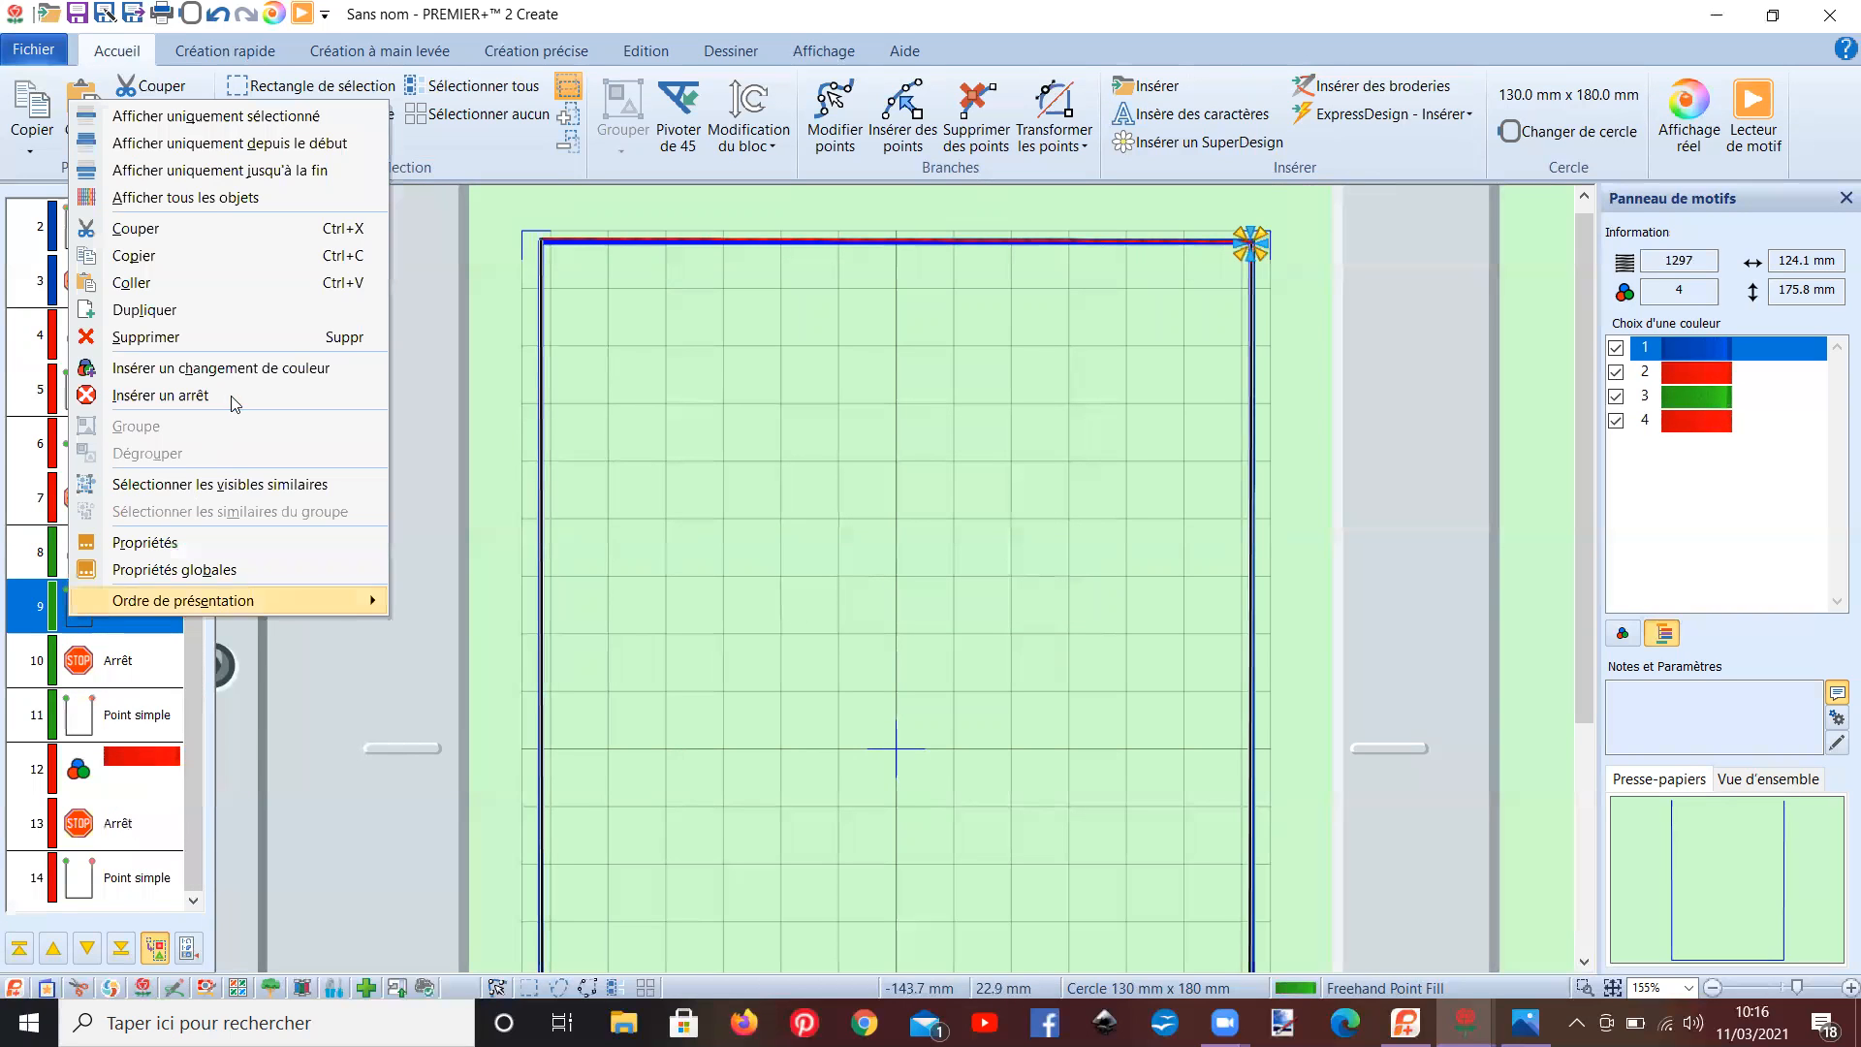
pyautogui.click(254, 365)
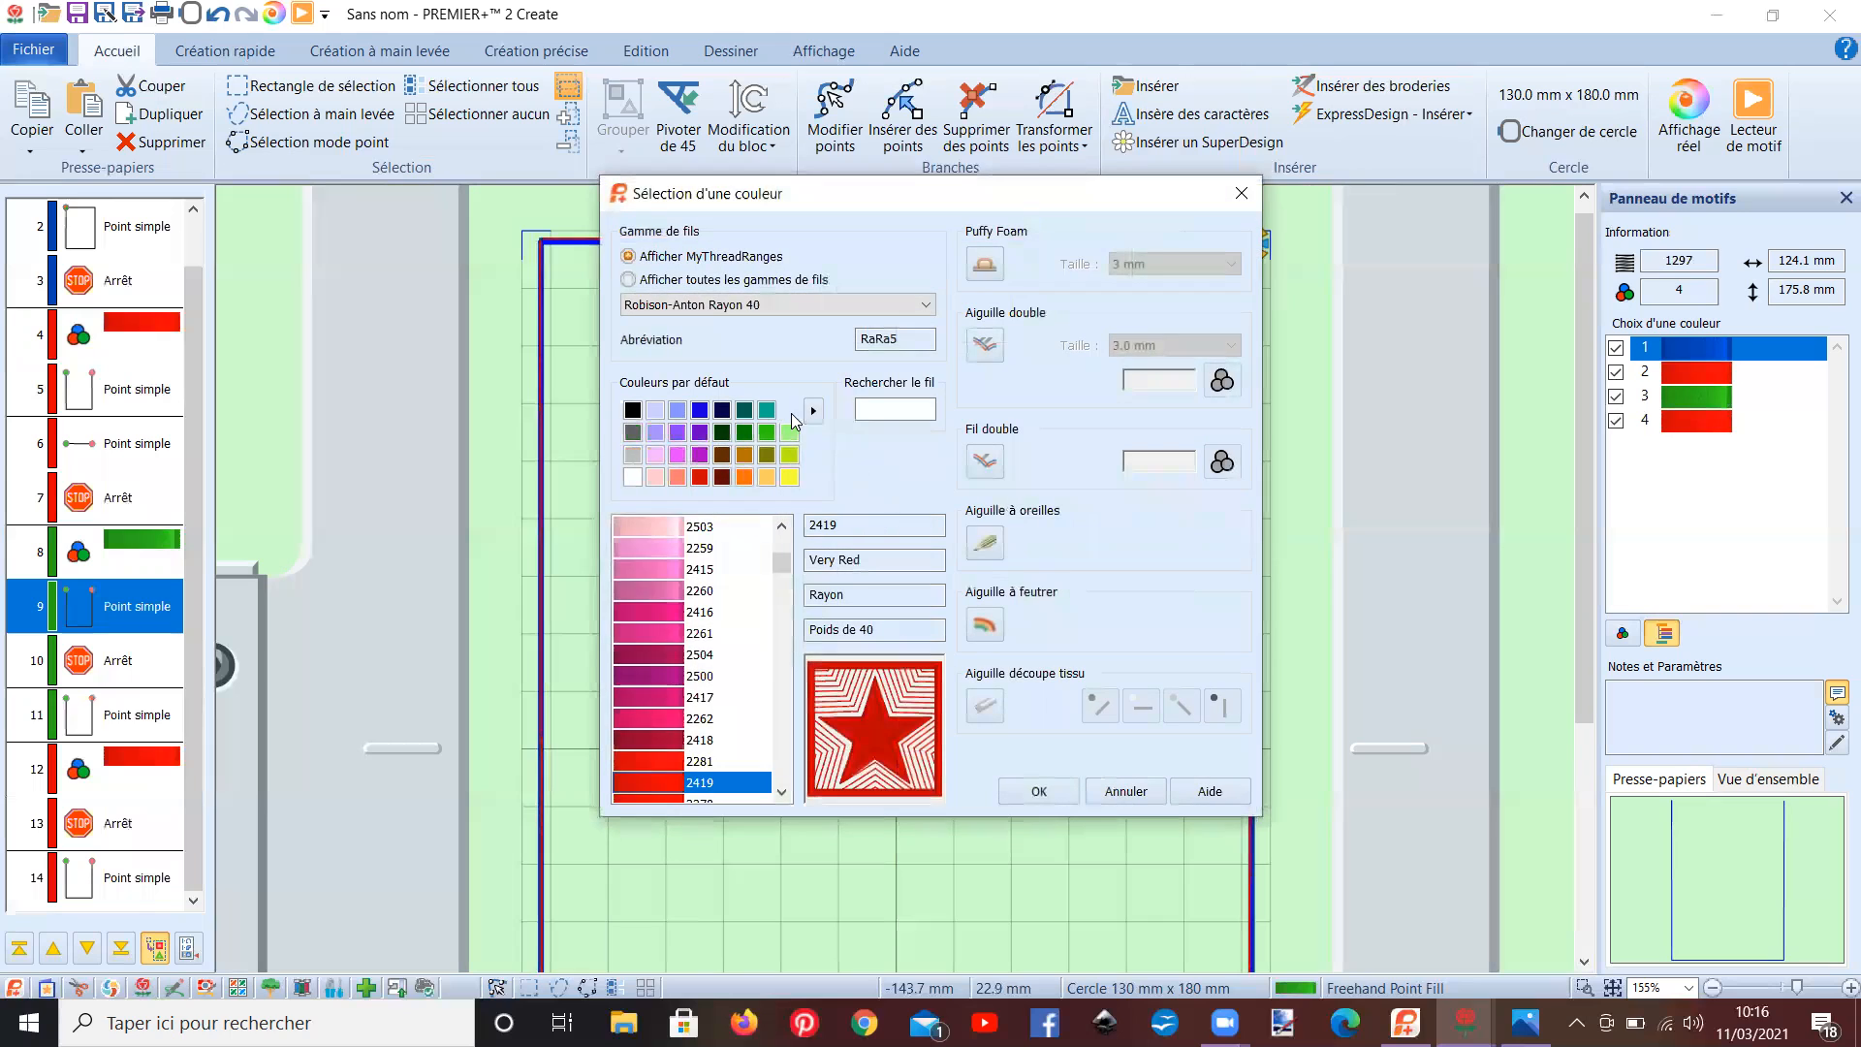
pyautogui.click(787, 411)
pyautogui.press('Return')
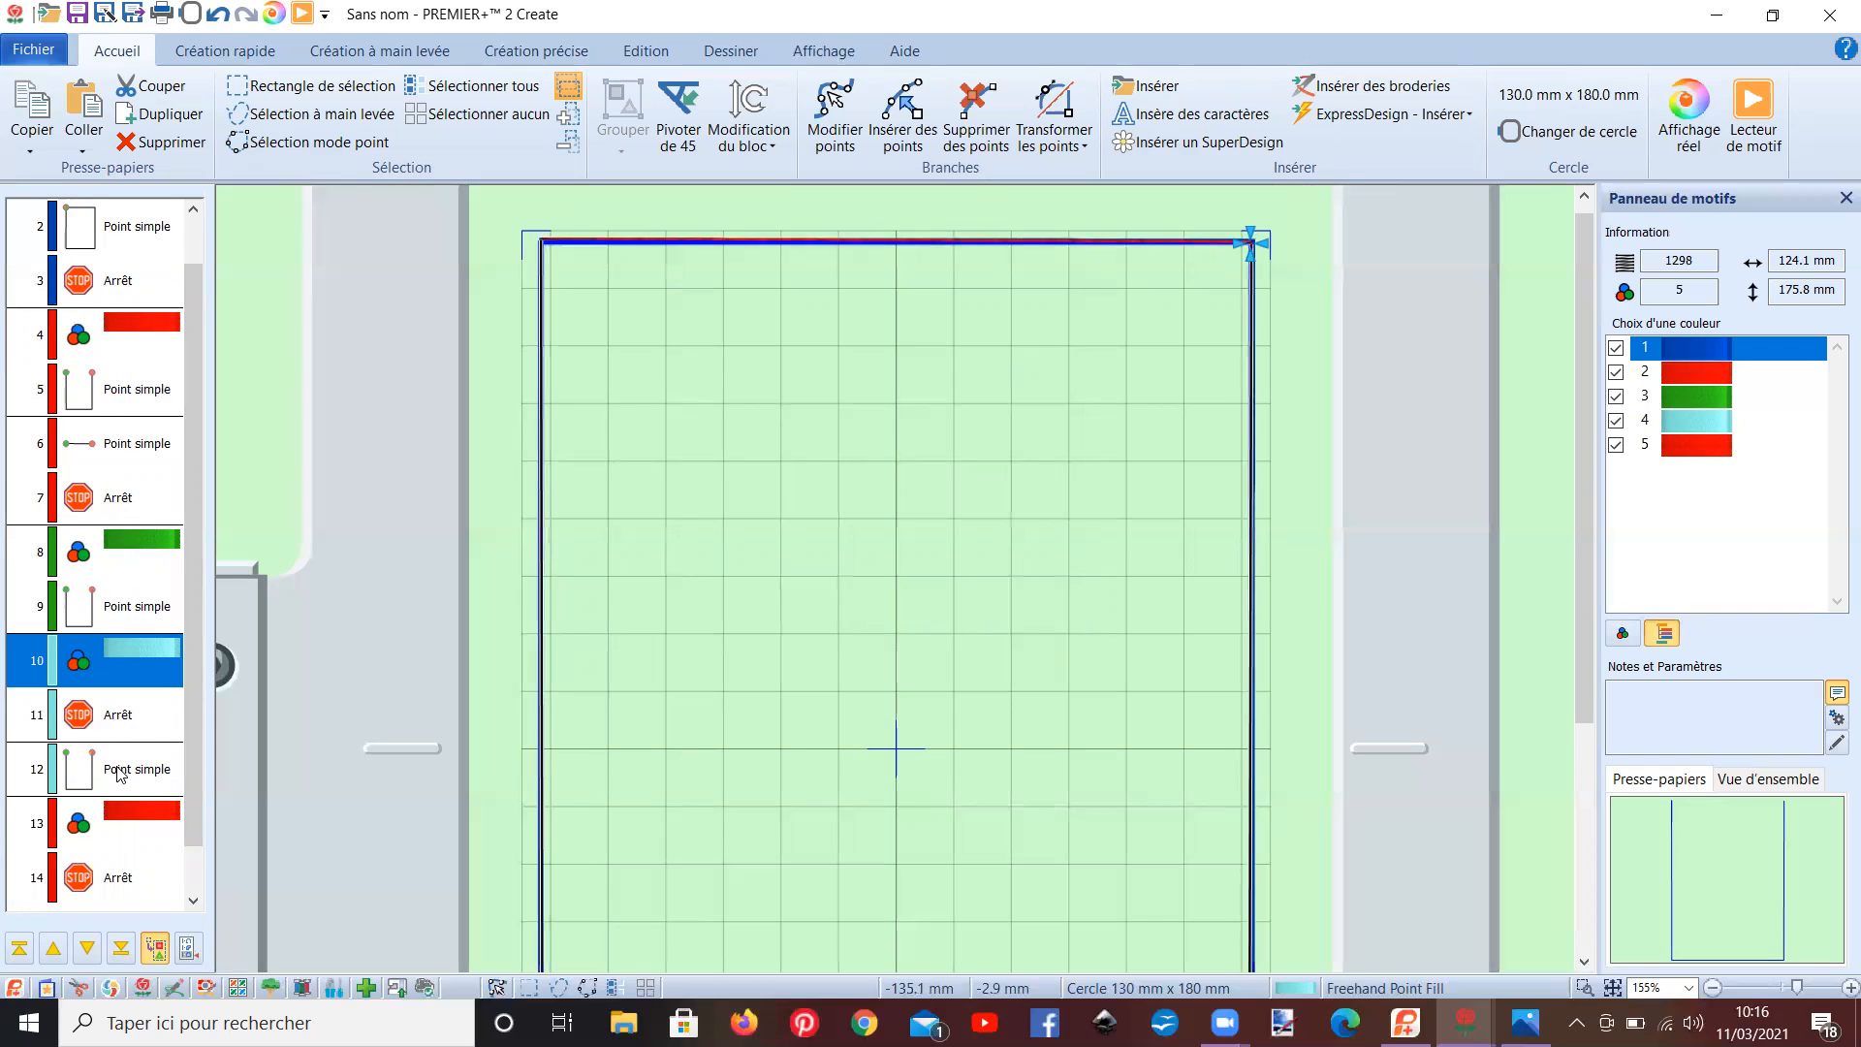
# - Insert a colour change to thread 2215 Navy after the last three-sided line in the sequence
pyautogui.scroll(-1, 188, 826)
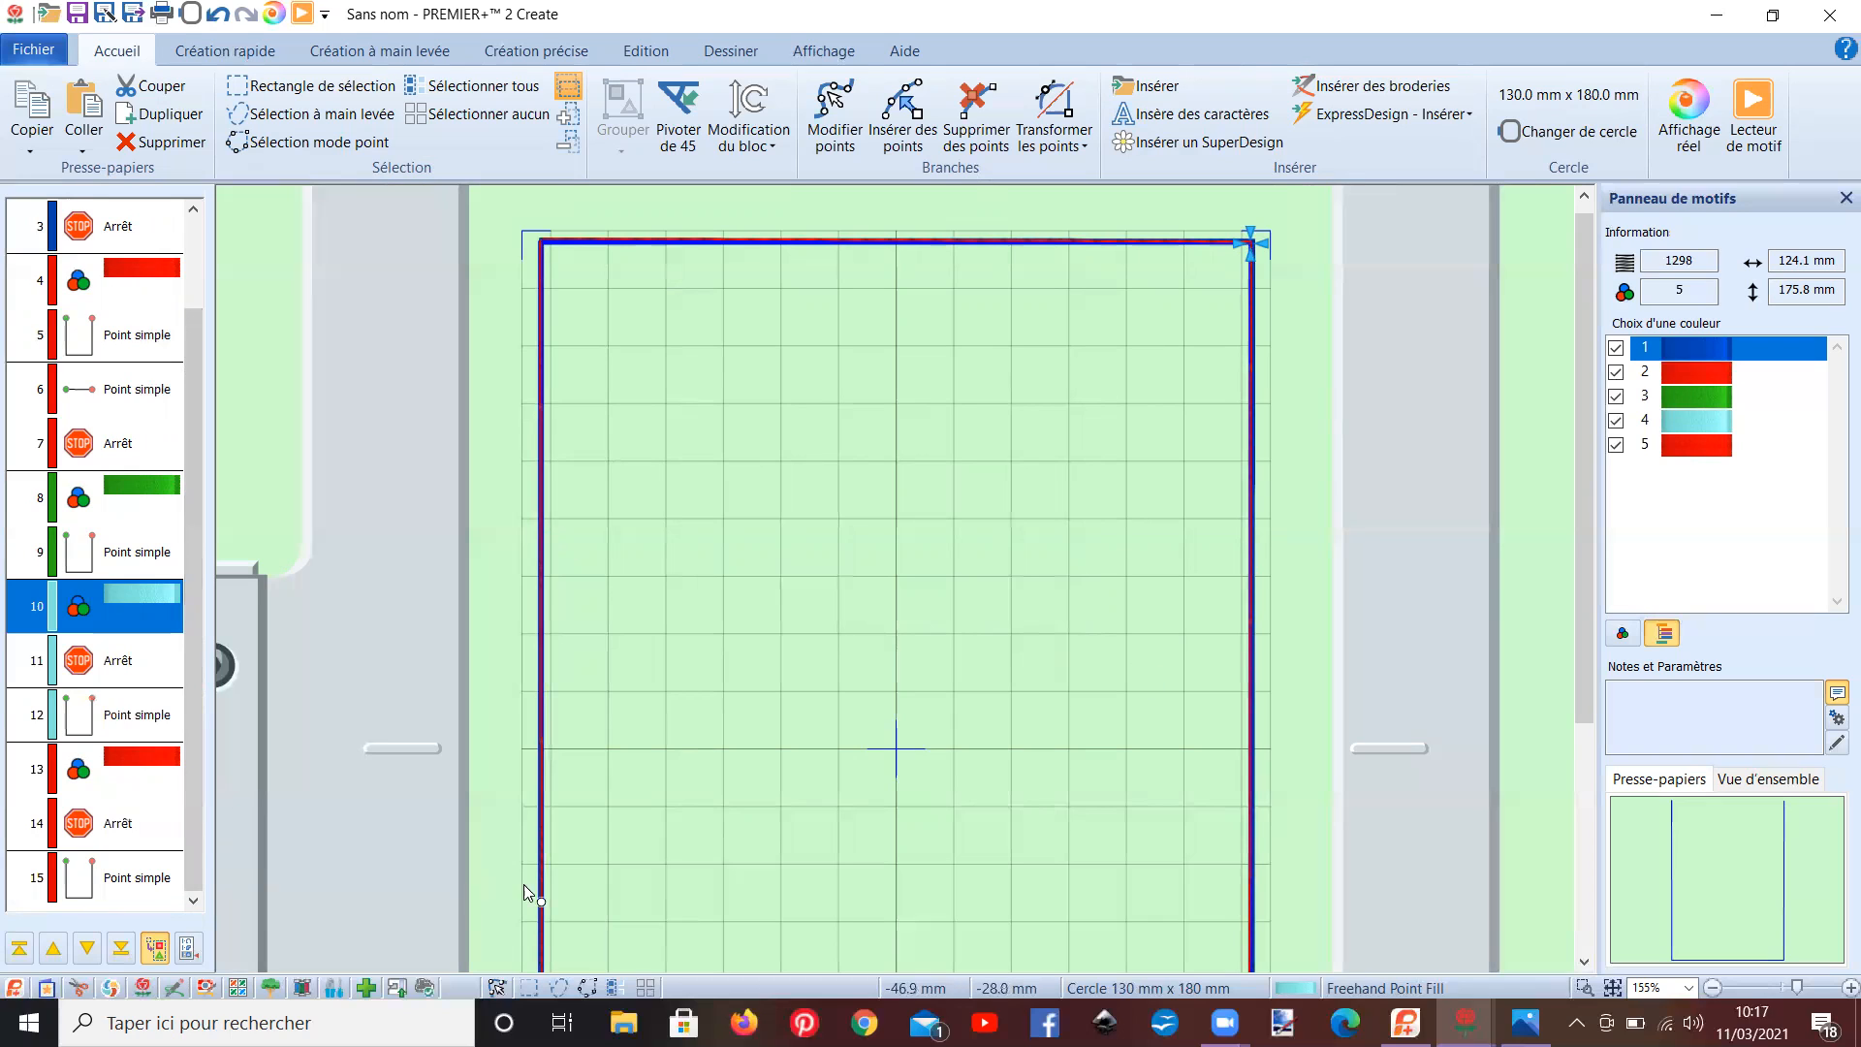
pyautogui.rightClick(114, 885)
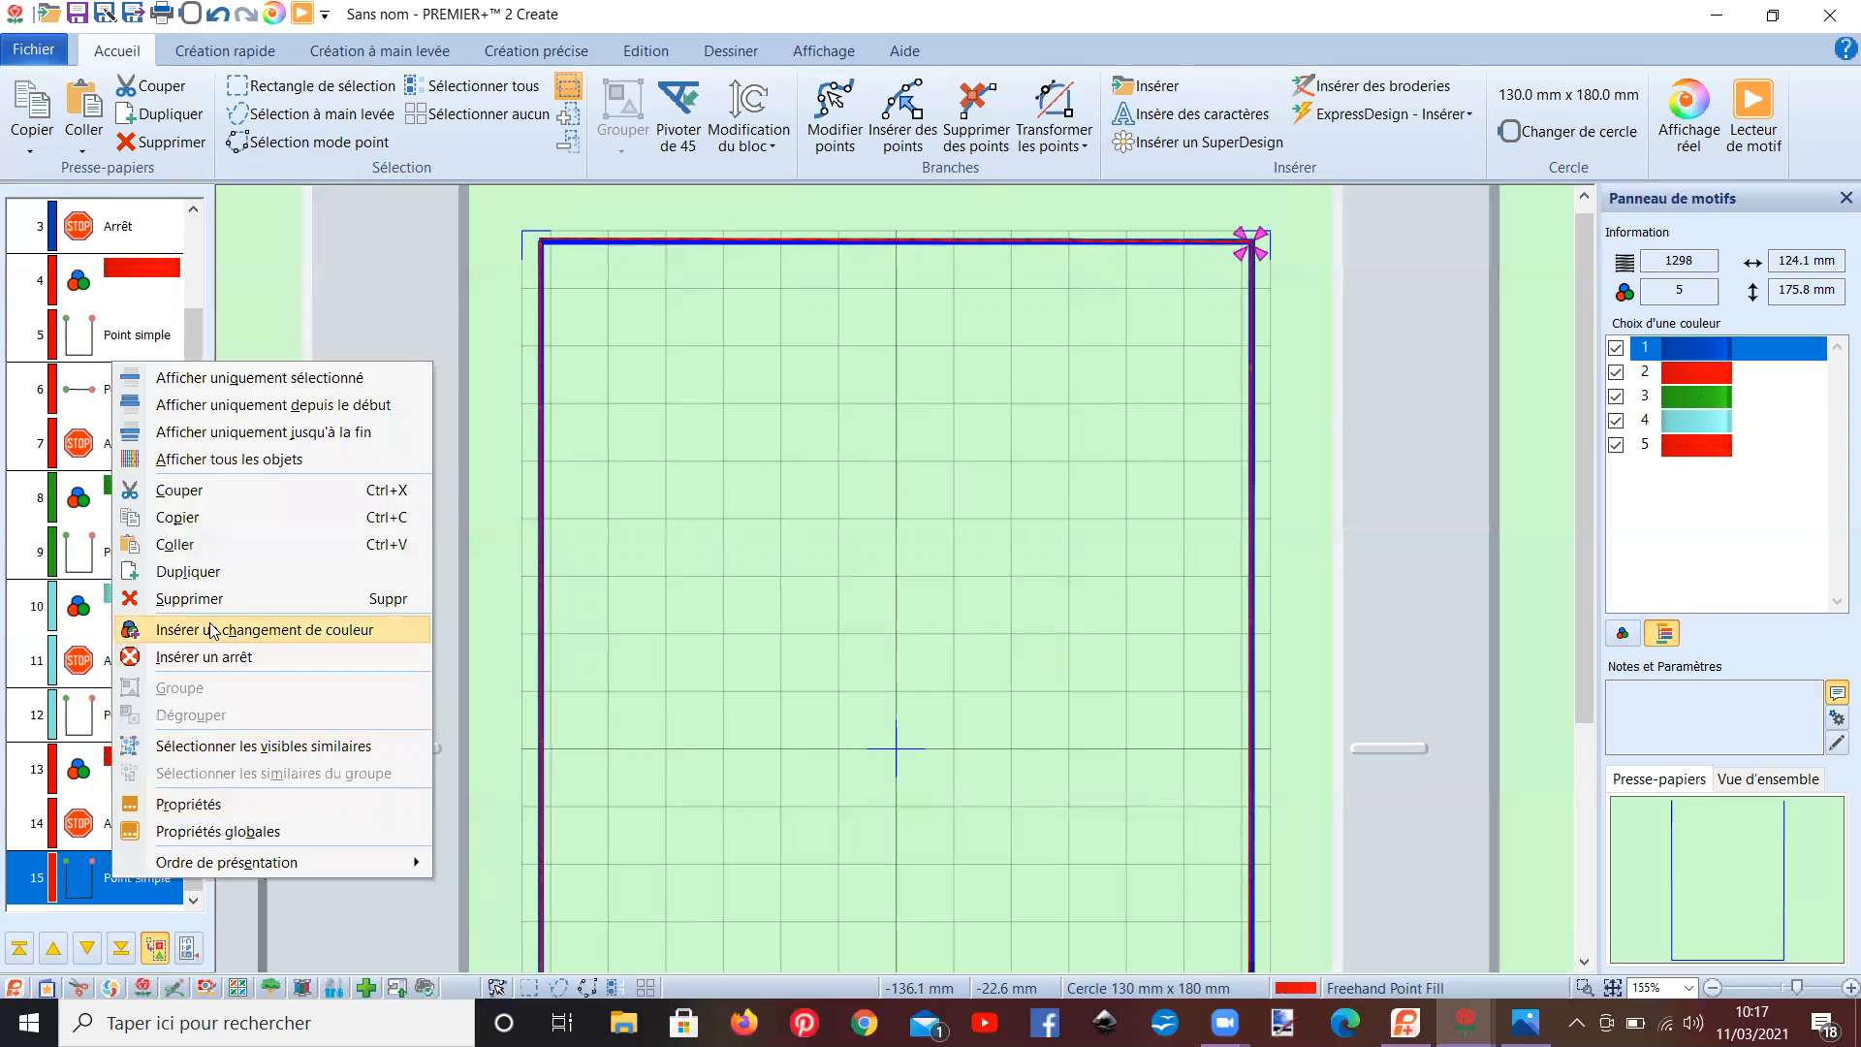
pyautogui.click(291, 627)
pyautogui.click(632, 409)
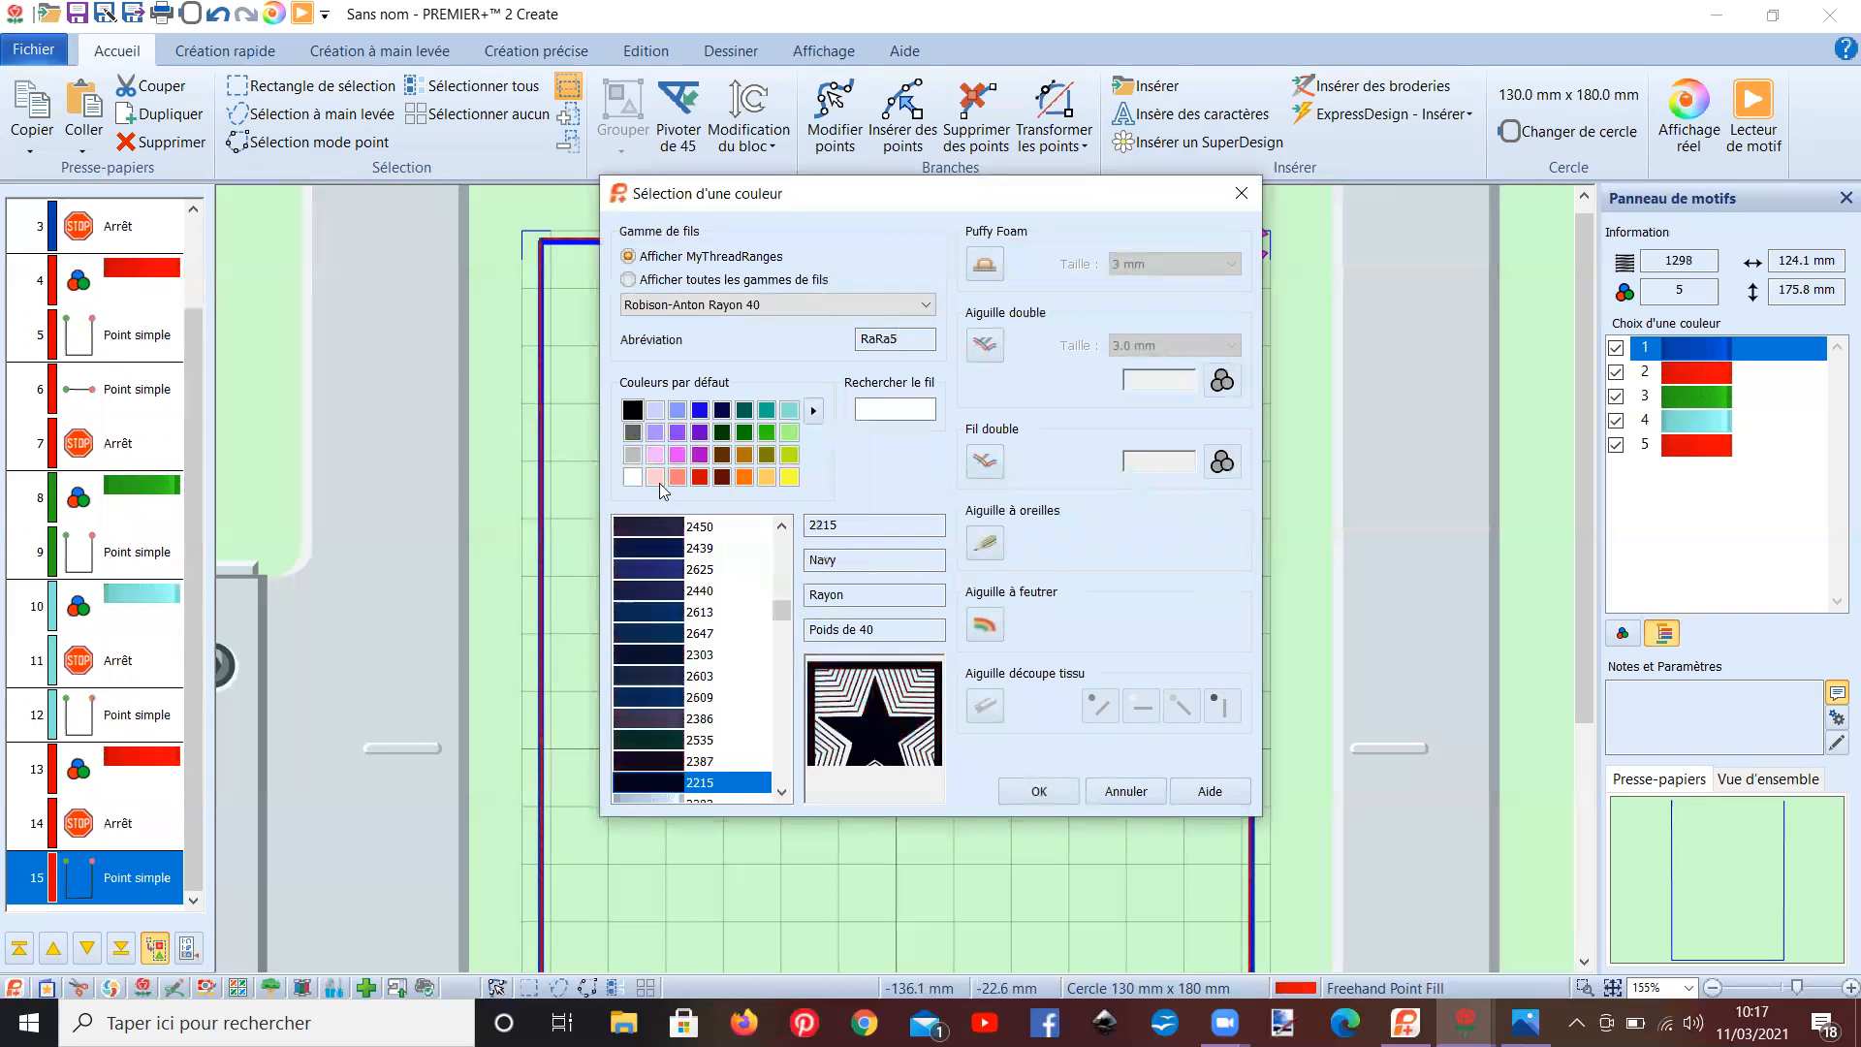
pyautogui.click(1034, 791)
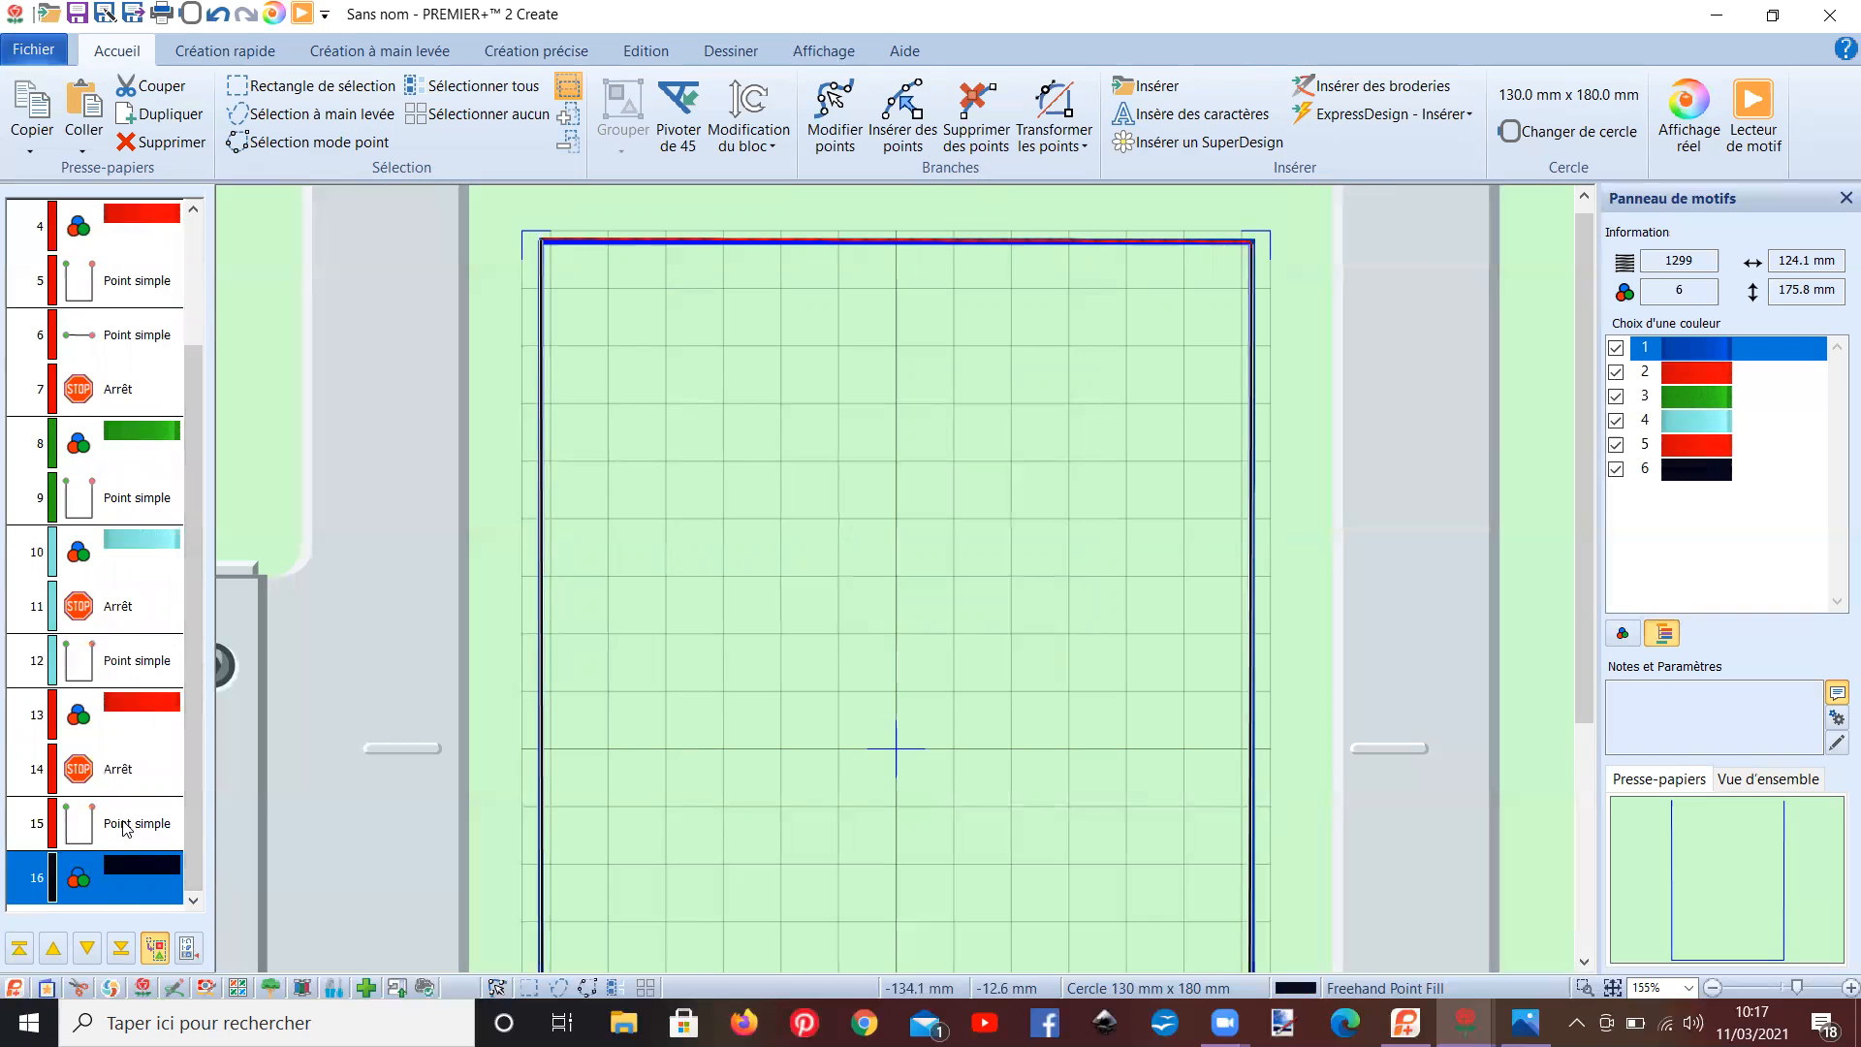
# - Copy the last red three-sided line and place two copies of it after the navy colour change
pyautogui.click(124, 826)
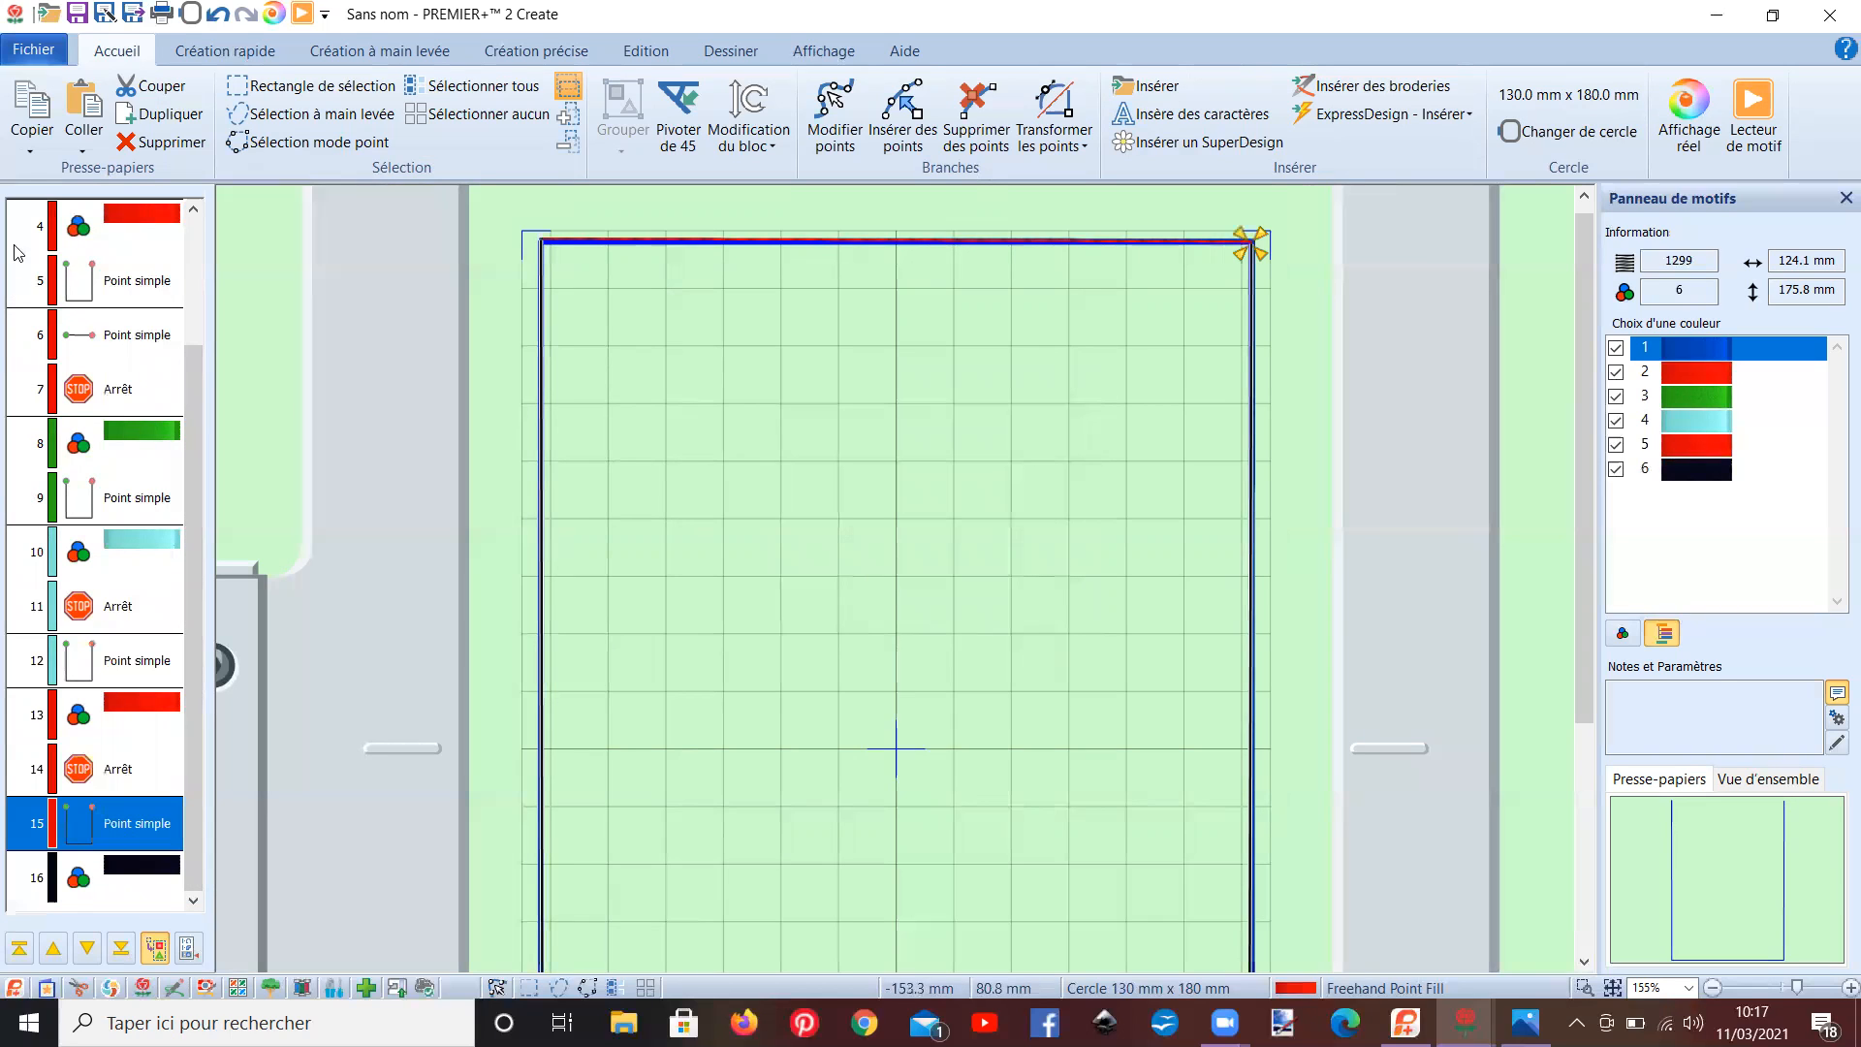
pyautogui.click(29, 106)
pyautogui.click(84, 107)
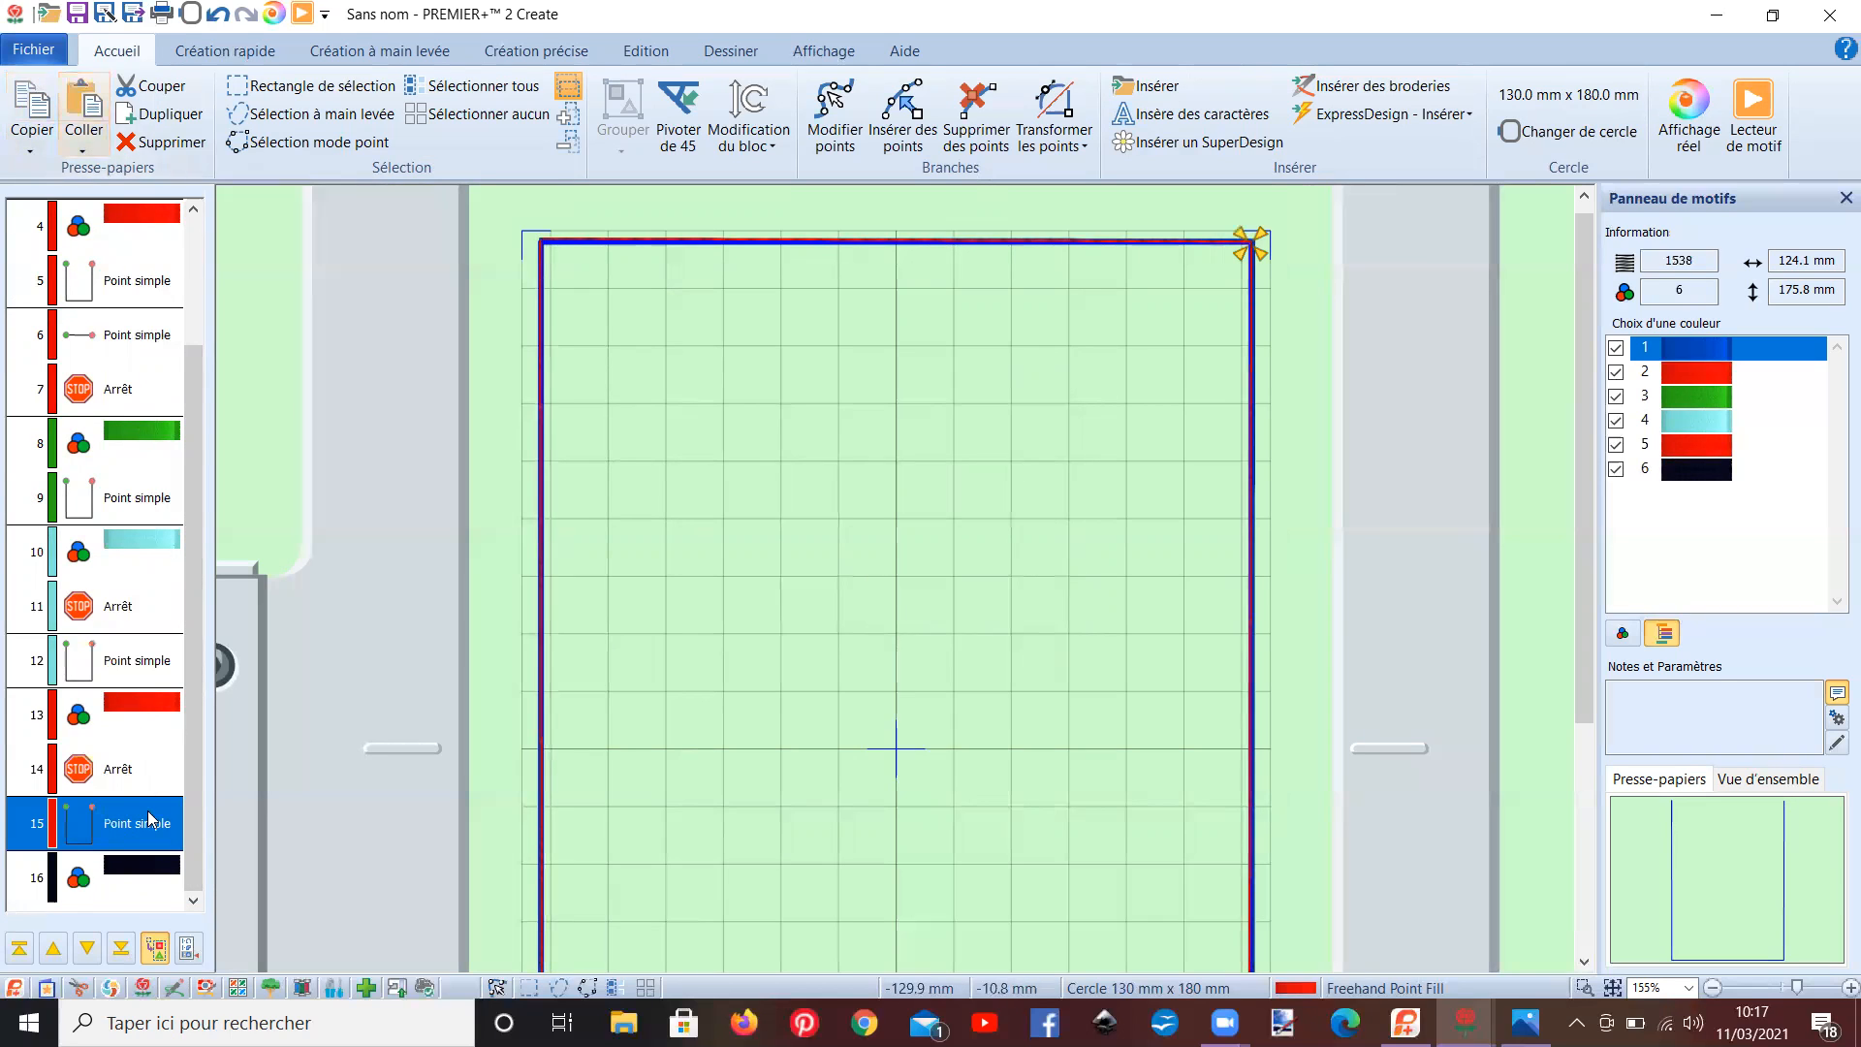
pyautogui.moveTo(121, 882); pyautogui.dragTo(77, 909)
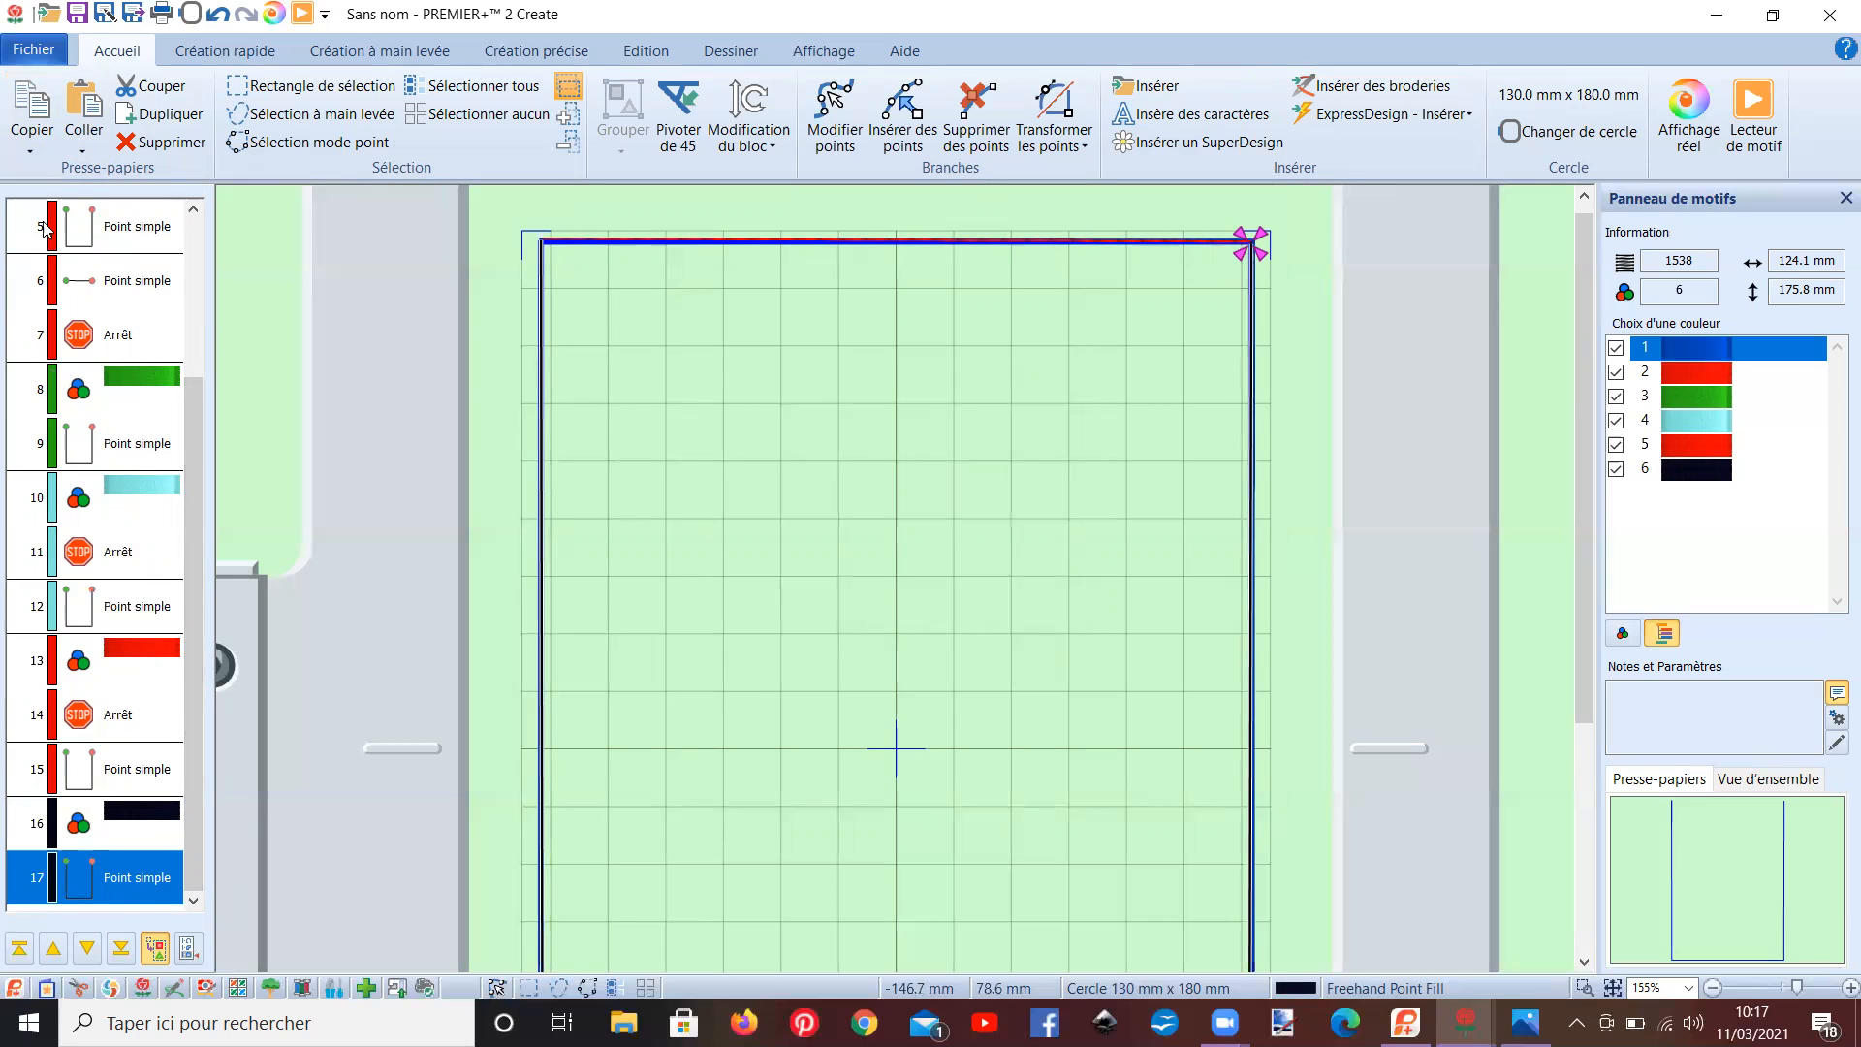
pyautogui.click(84, 106)
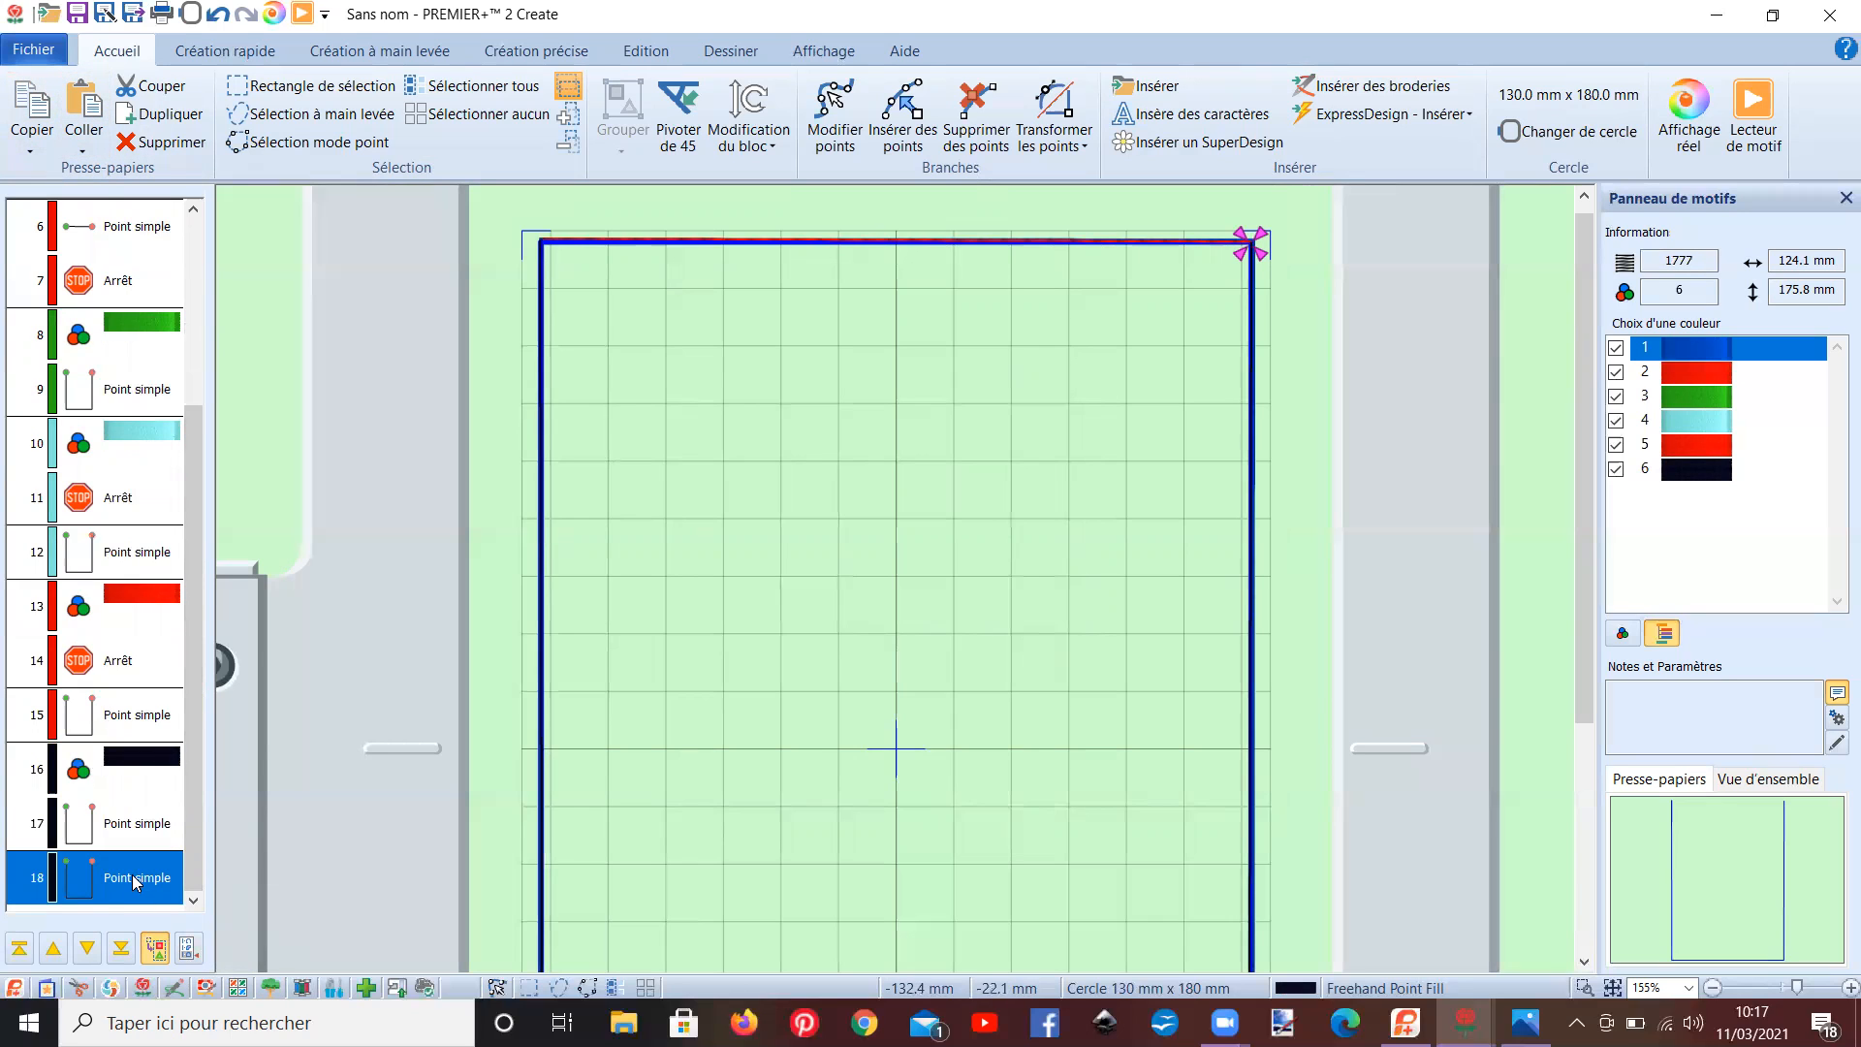
# - Change the line type of the last three-sided line from Point simple to Ligne satin
pyautogui.rightClick(134, 880)
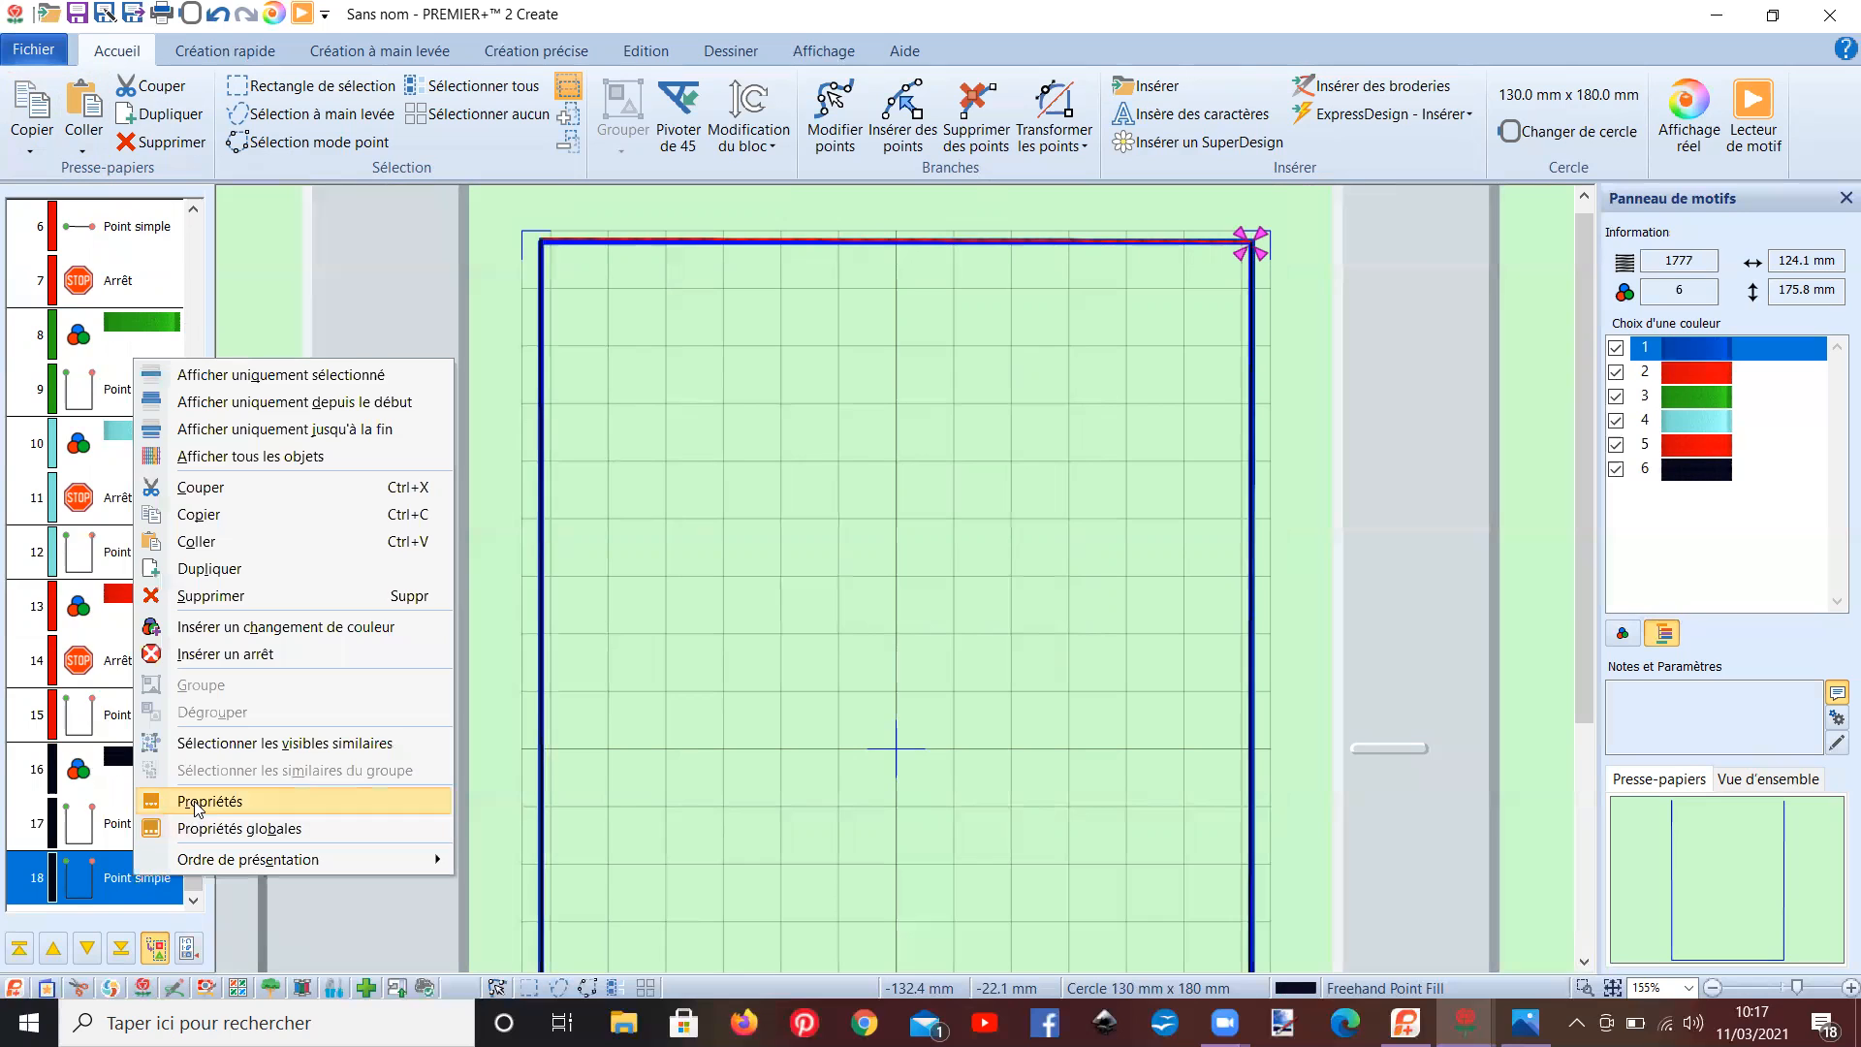
pyautogui.click(199, 802)
pyautogui.click(955, 301)
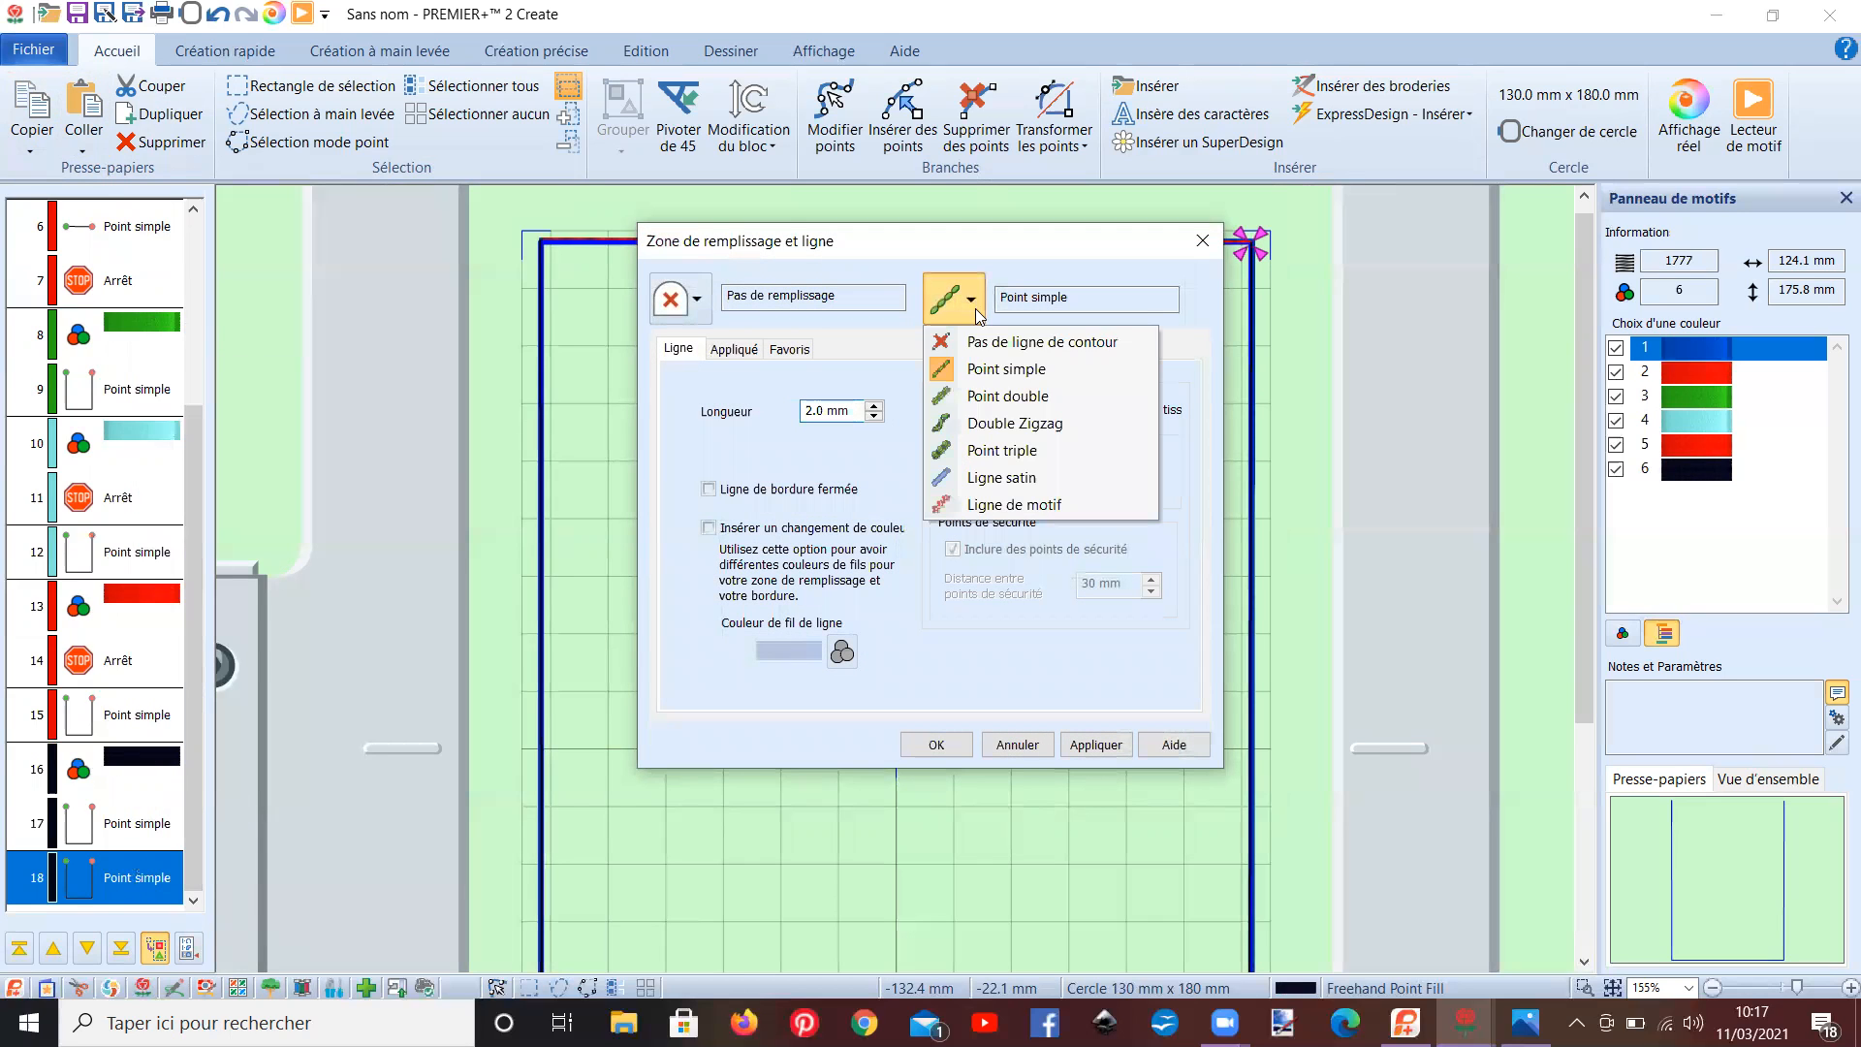
pyautogui.click(988, 484)
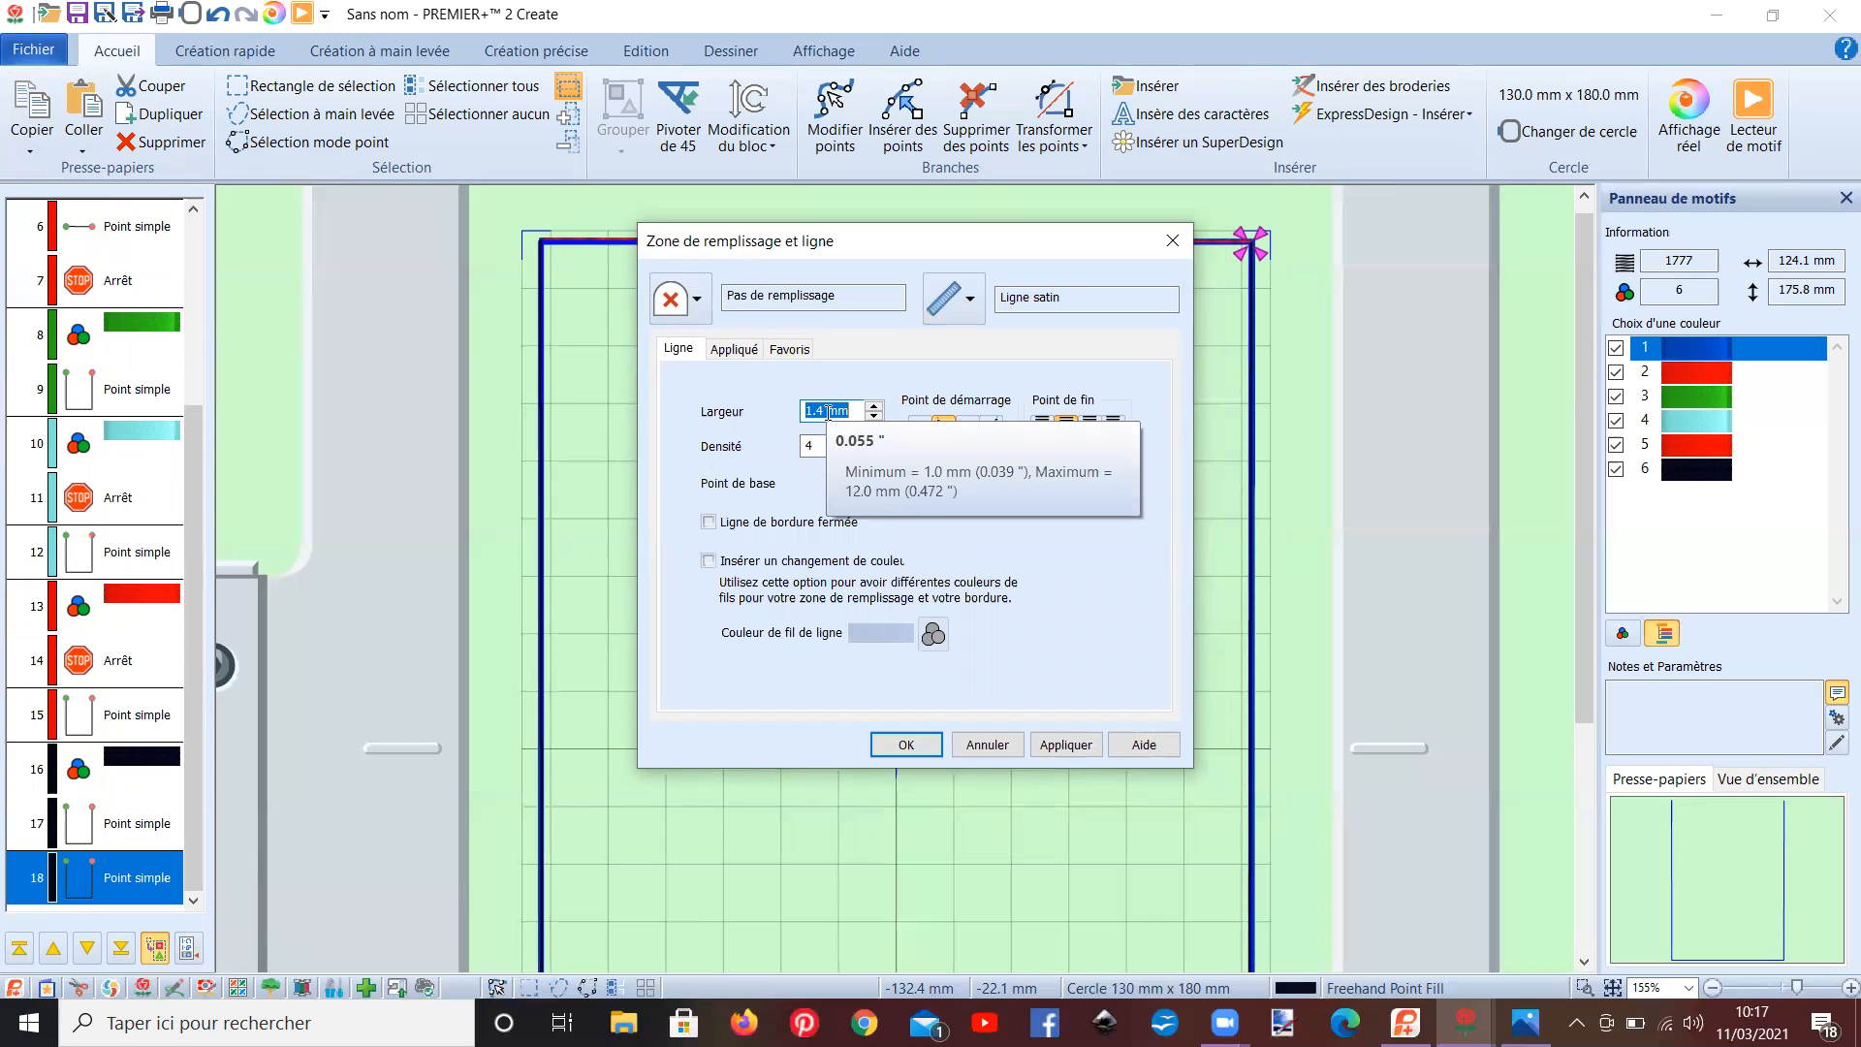
pyautogui.click(807, 446)
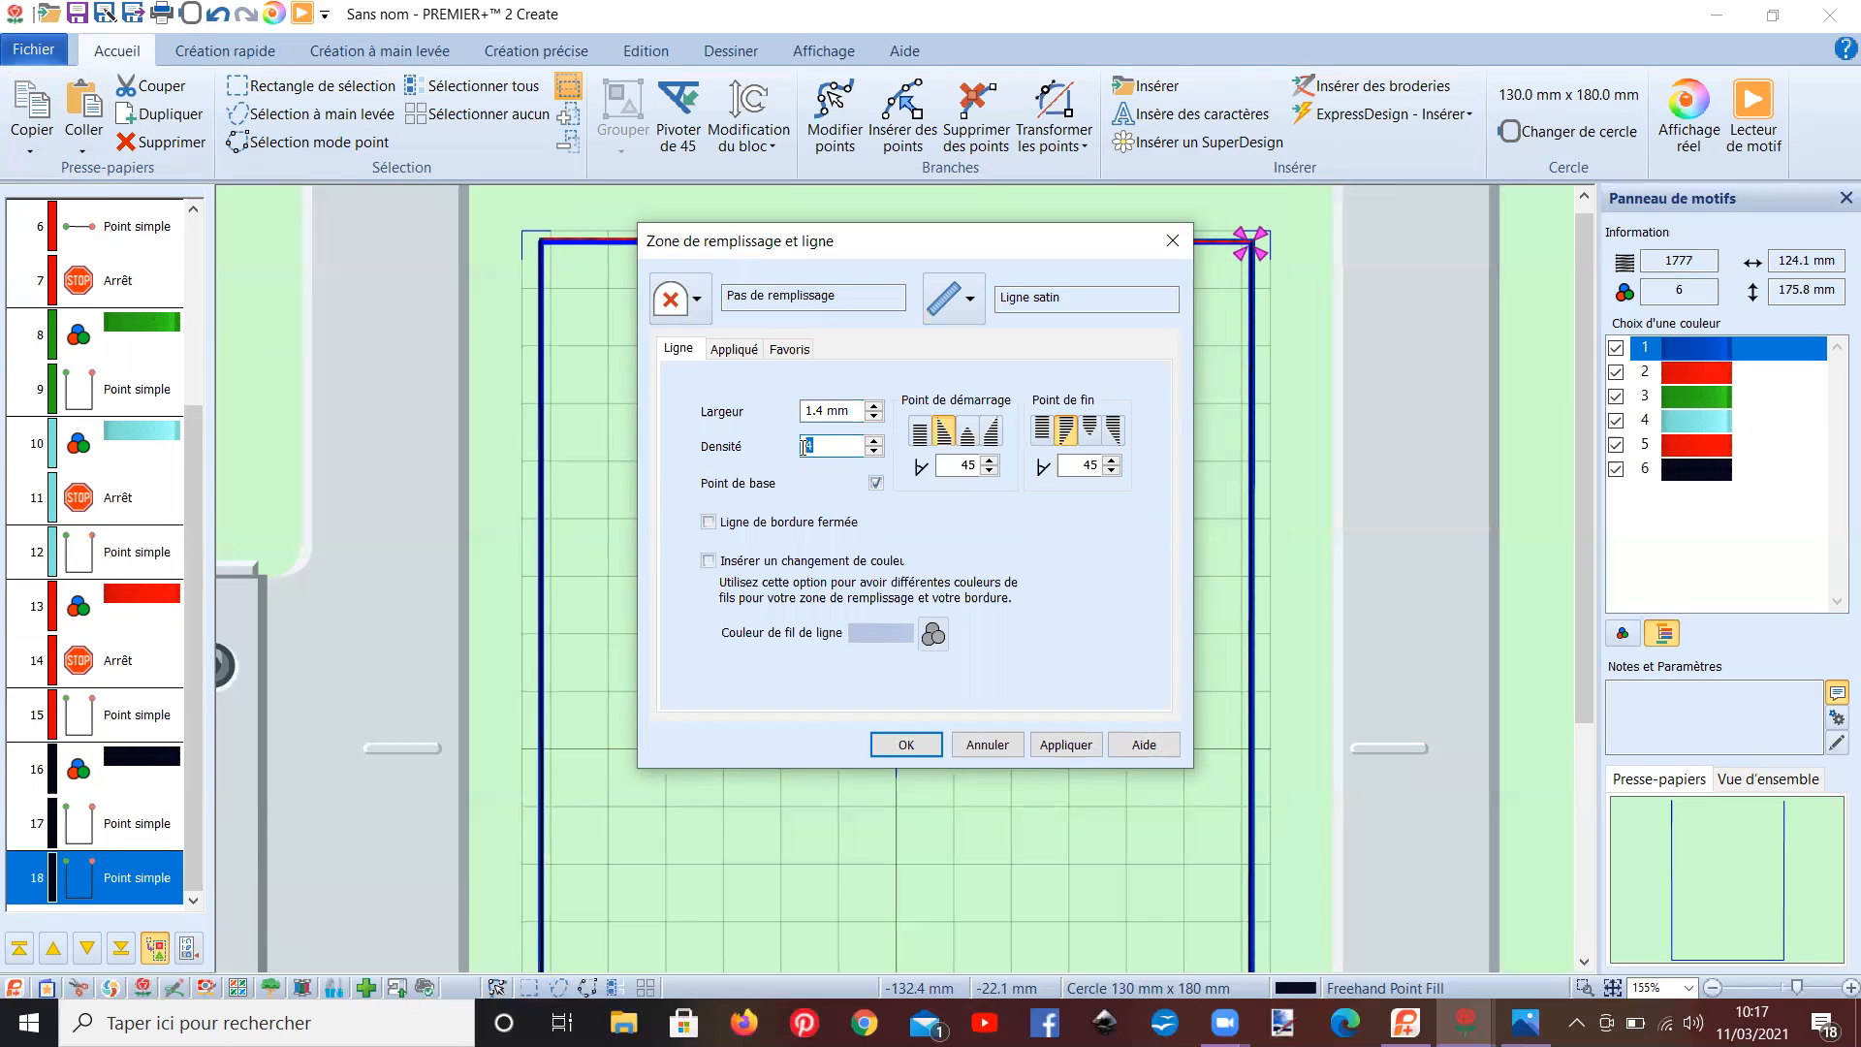
pyautogui.click(913, 742)
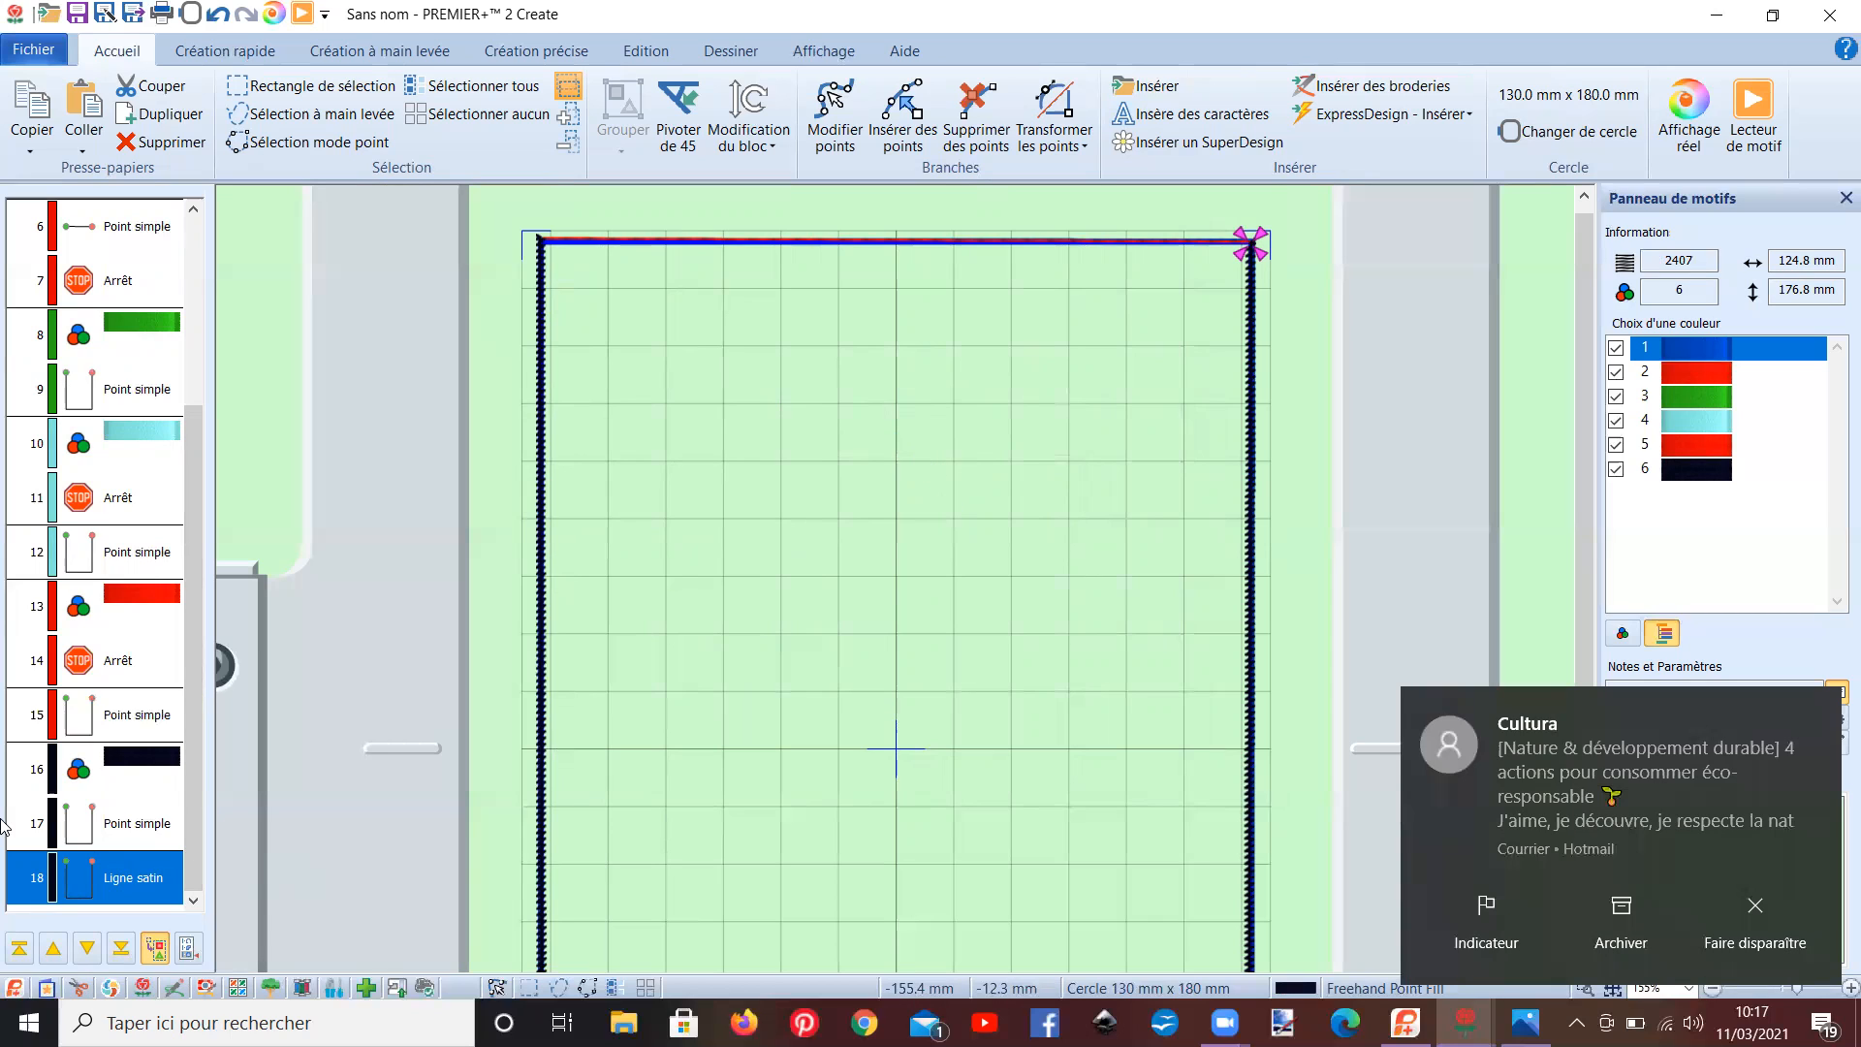
# - Insert a colour change to thread 2415 Floral Pink after the satin line
pyautogui.click(145, 879)
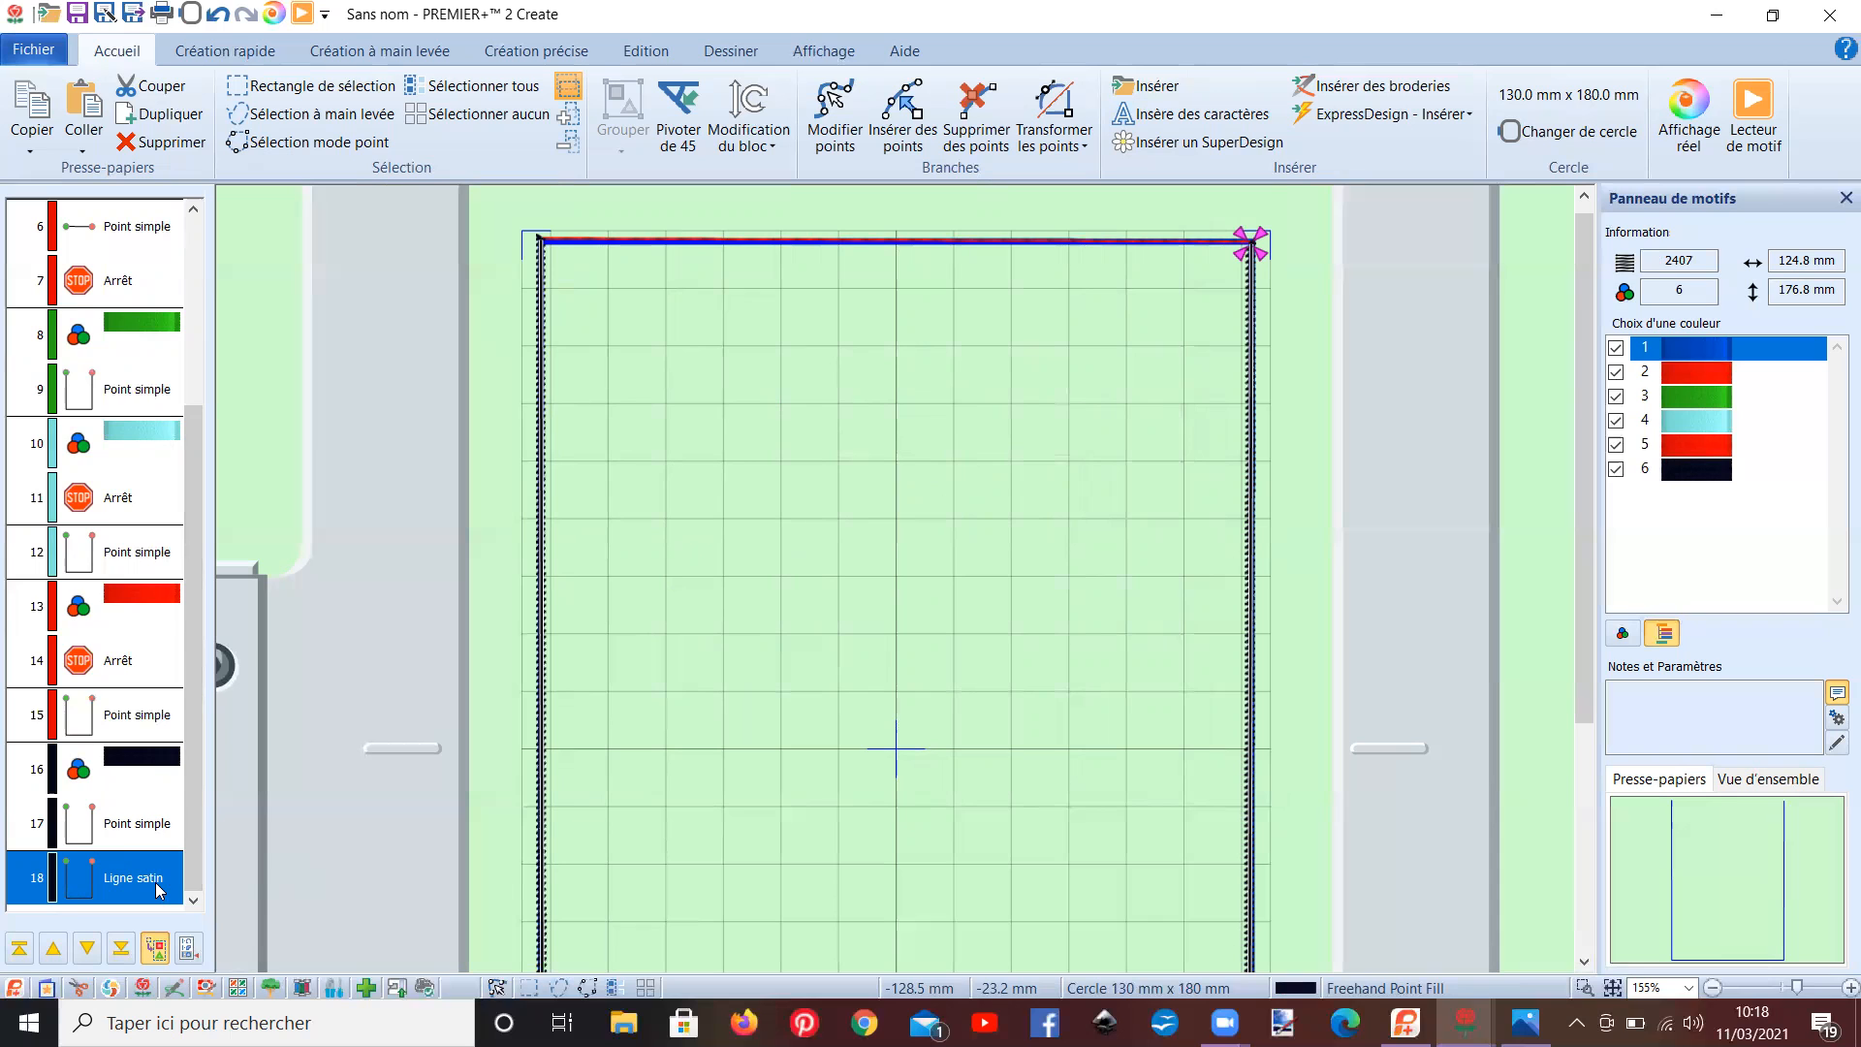
pyautogui.rightClick(155, 884)
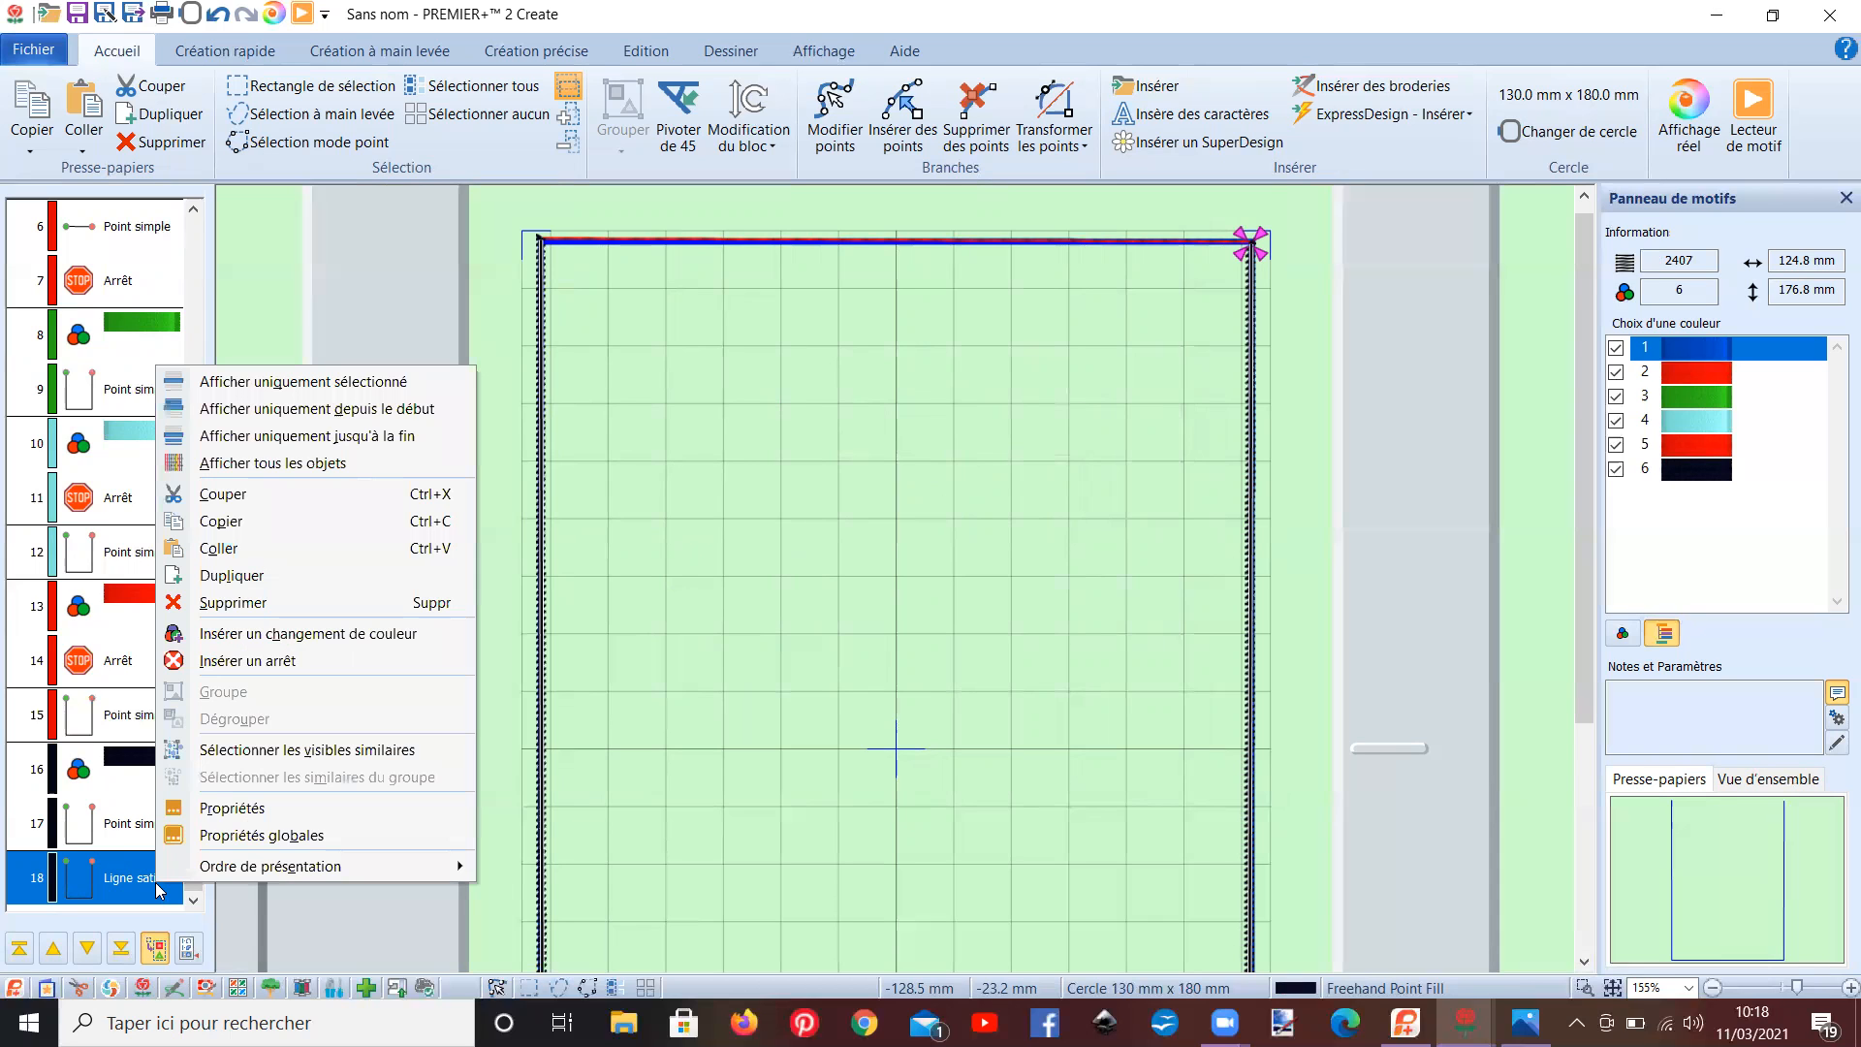
pyautogui.click(271, 635)
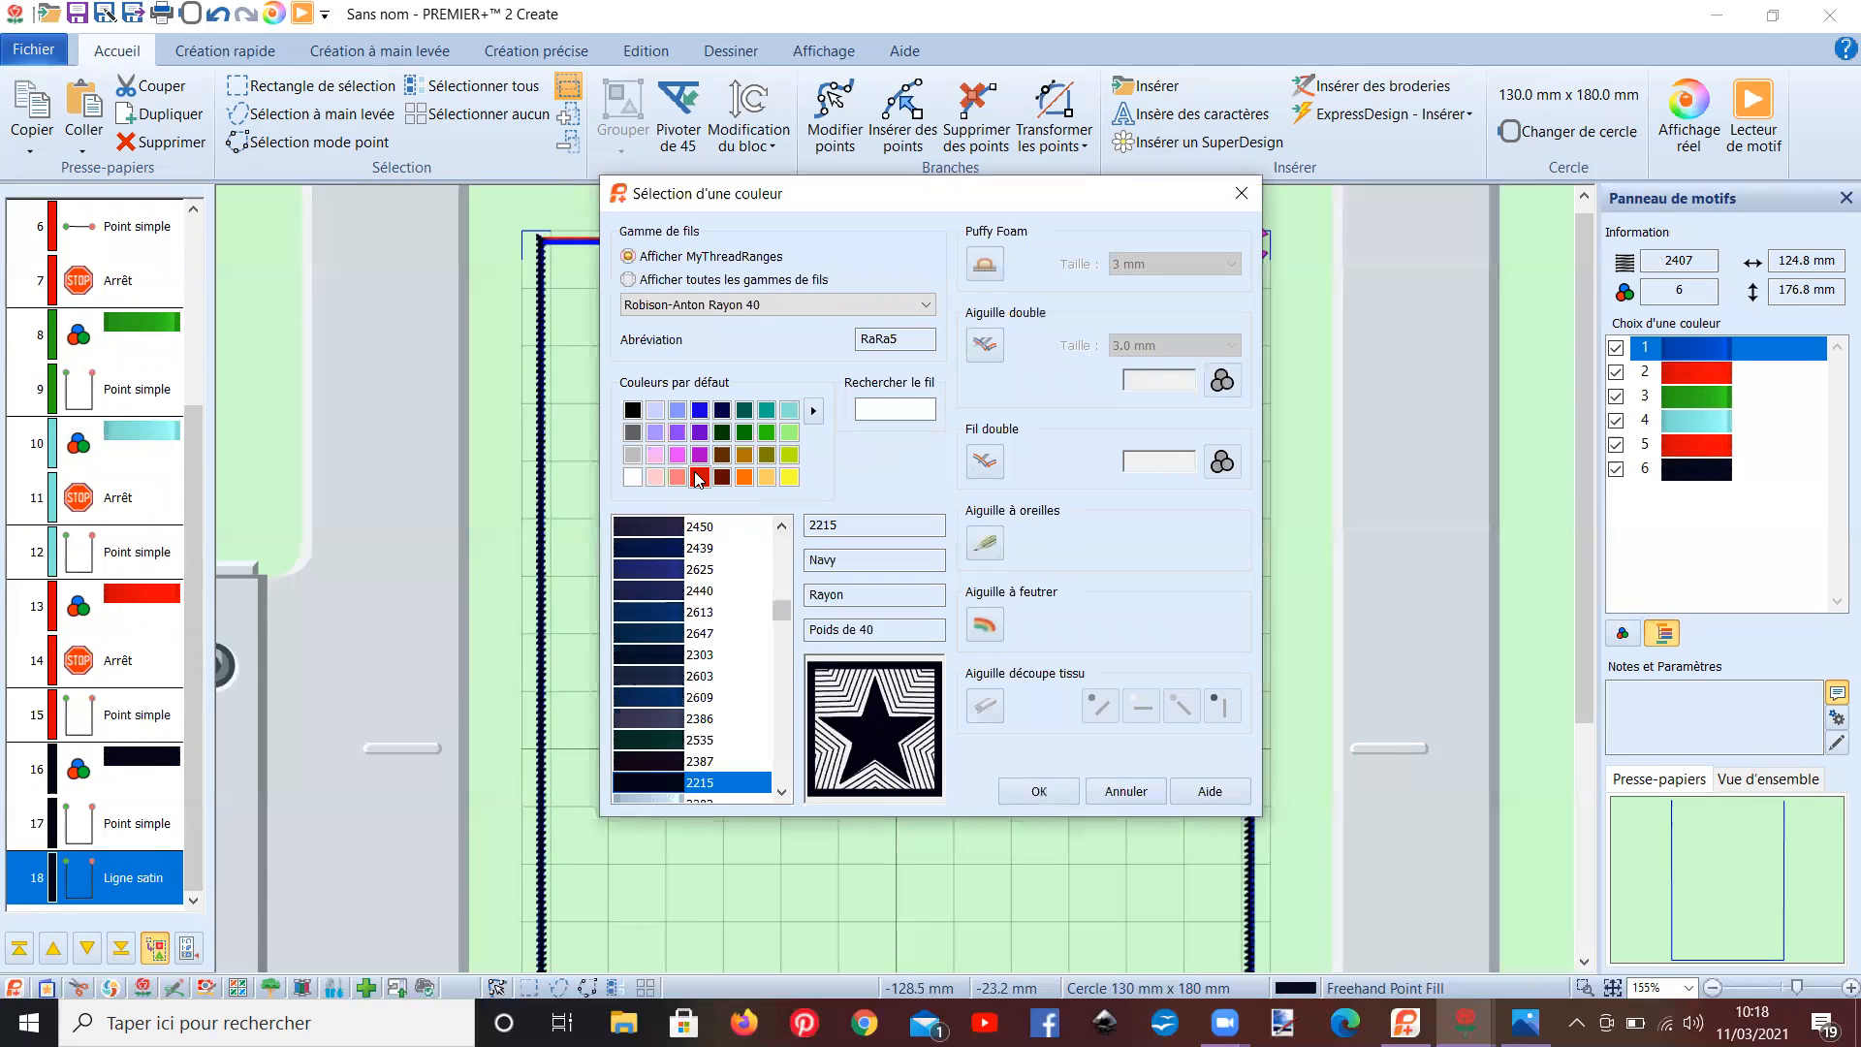
pyautogui.click(677, 474)
pyautogui.click(1037, 790)
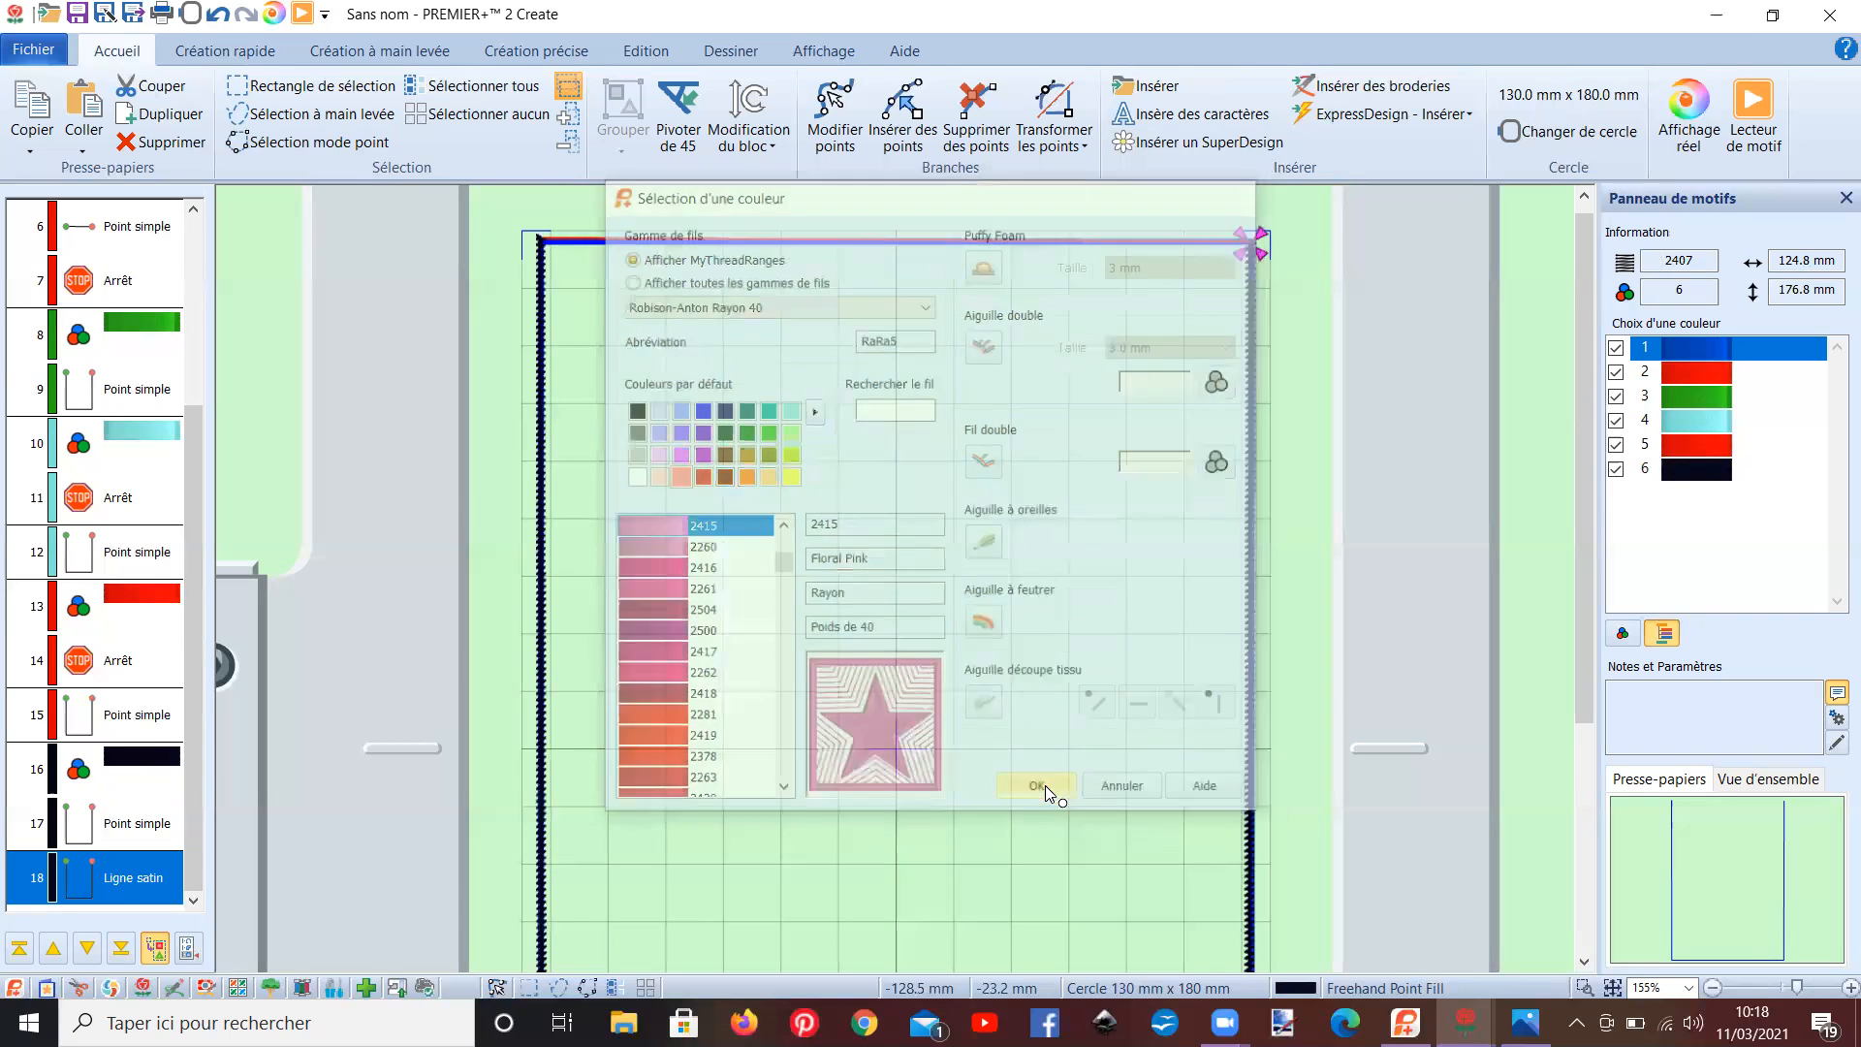
pyautogui.scroll(-1, 179, 877)
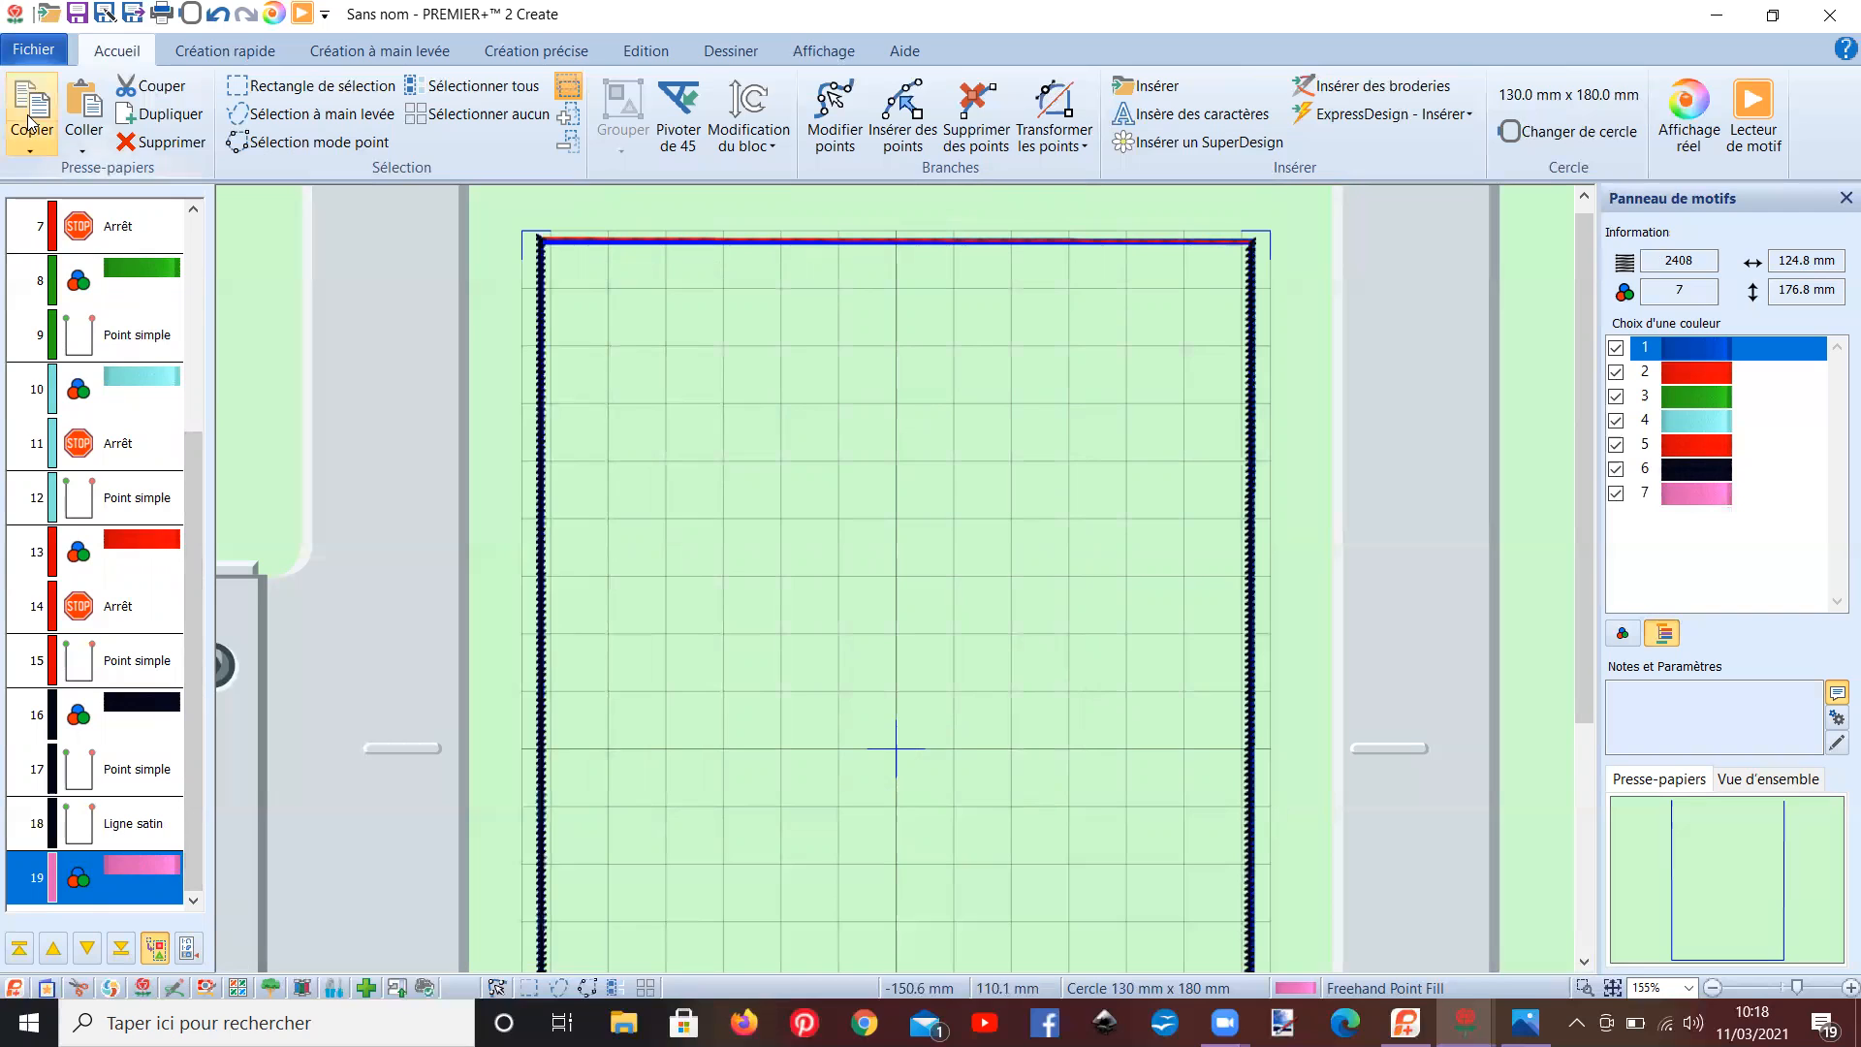
# - Insert the design SOLEIL.edo from the AAA VIDEOS > ITH VIDEOS folder into the pouch design
pyautogui.click(37, 54)
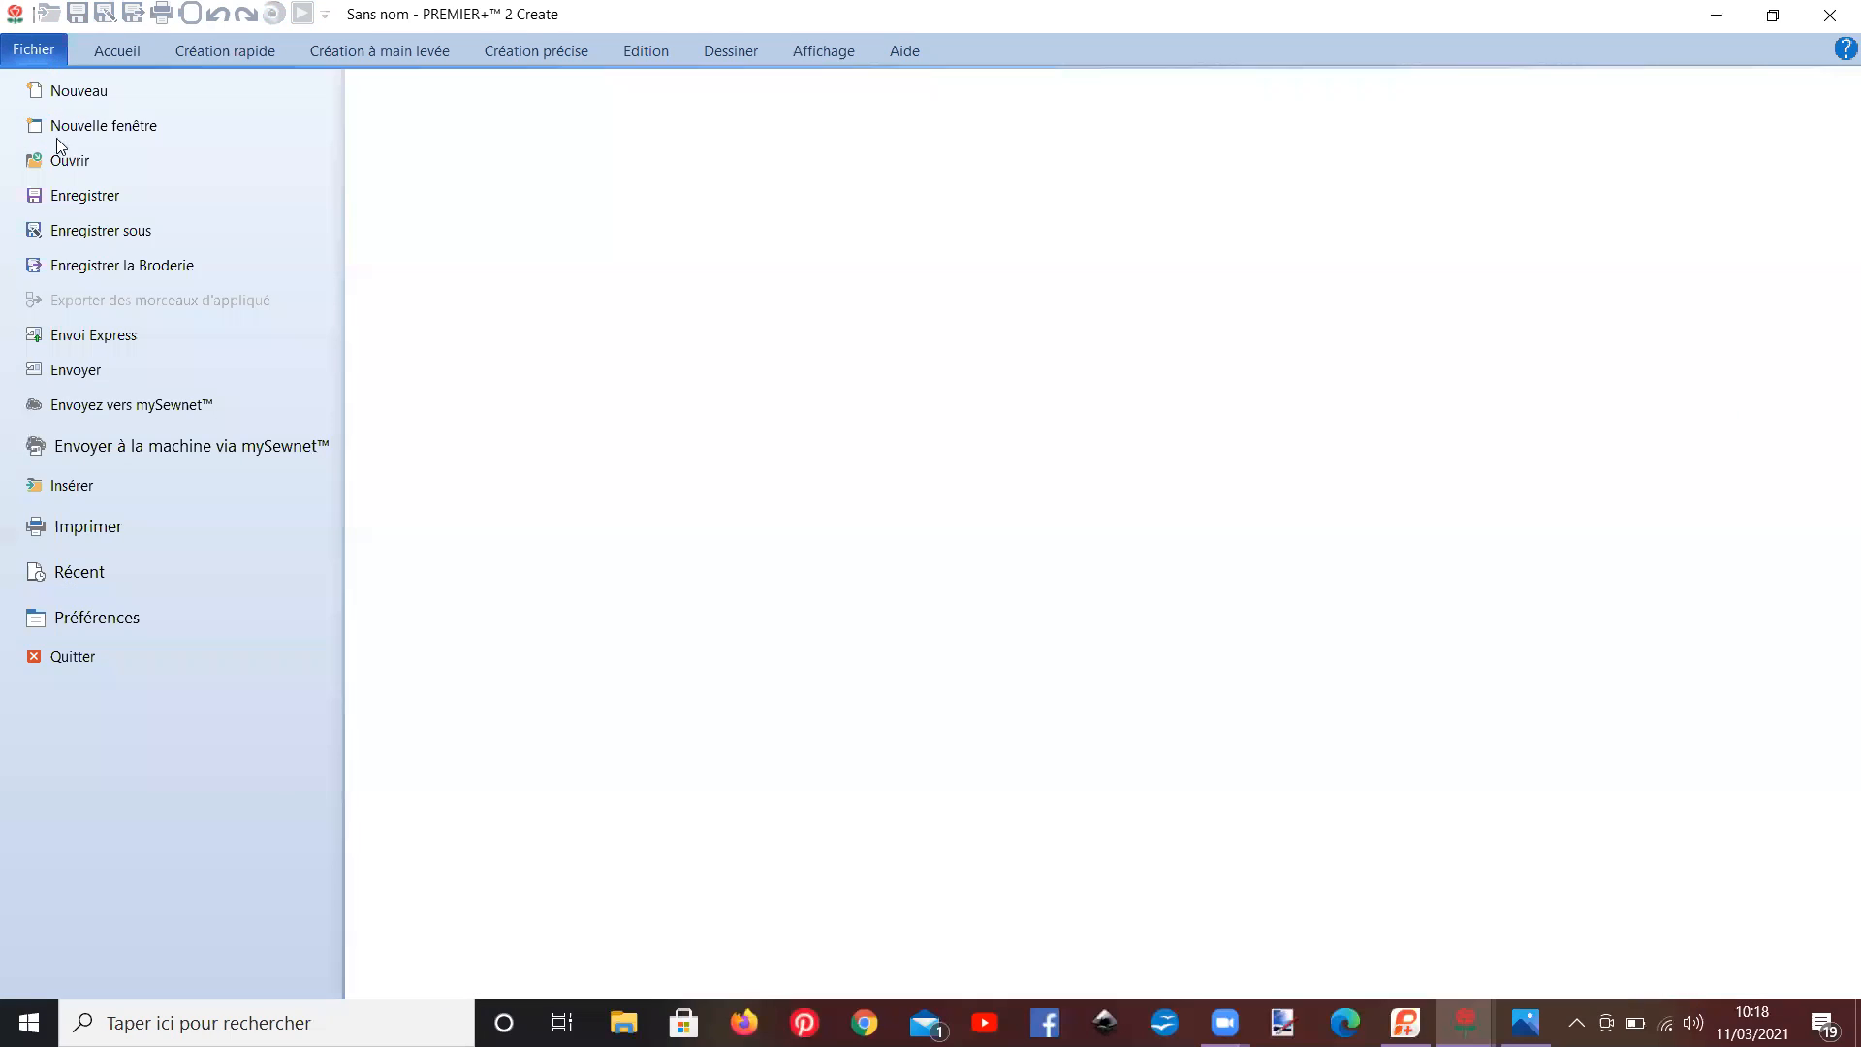
pyautogui.click(72, 489)
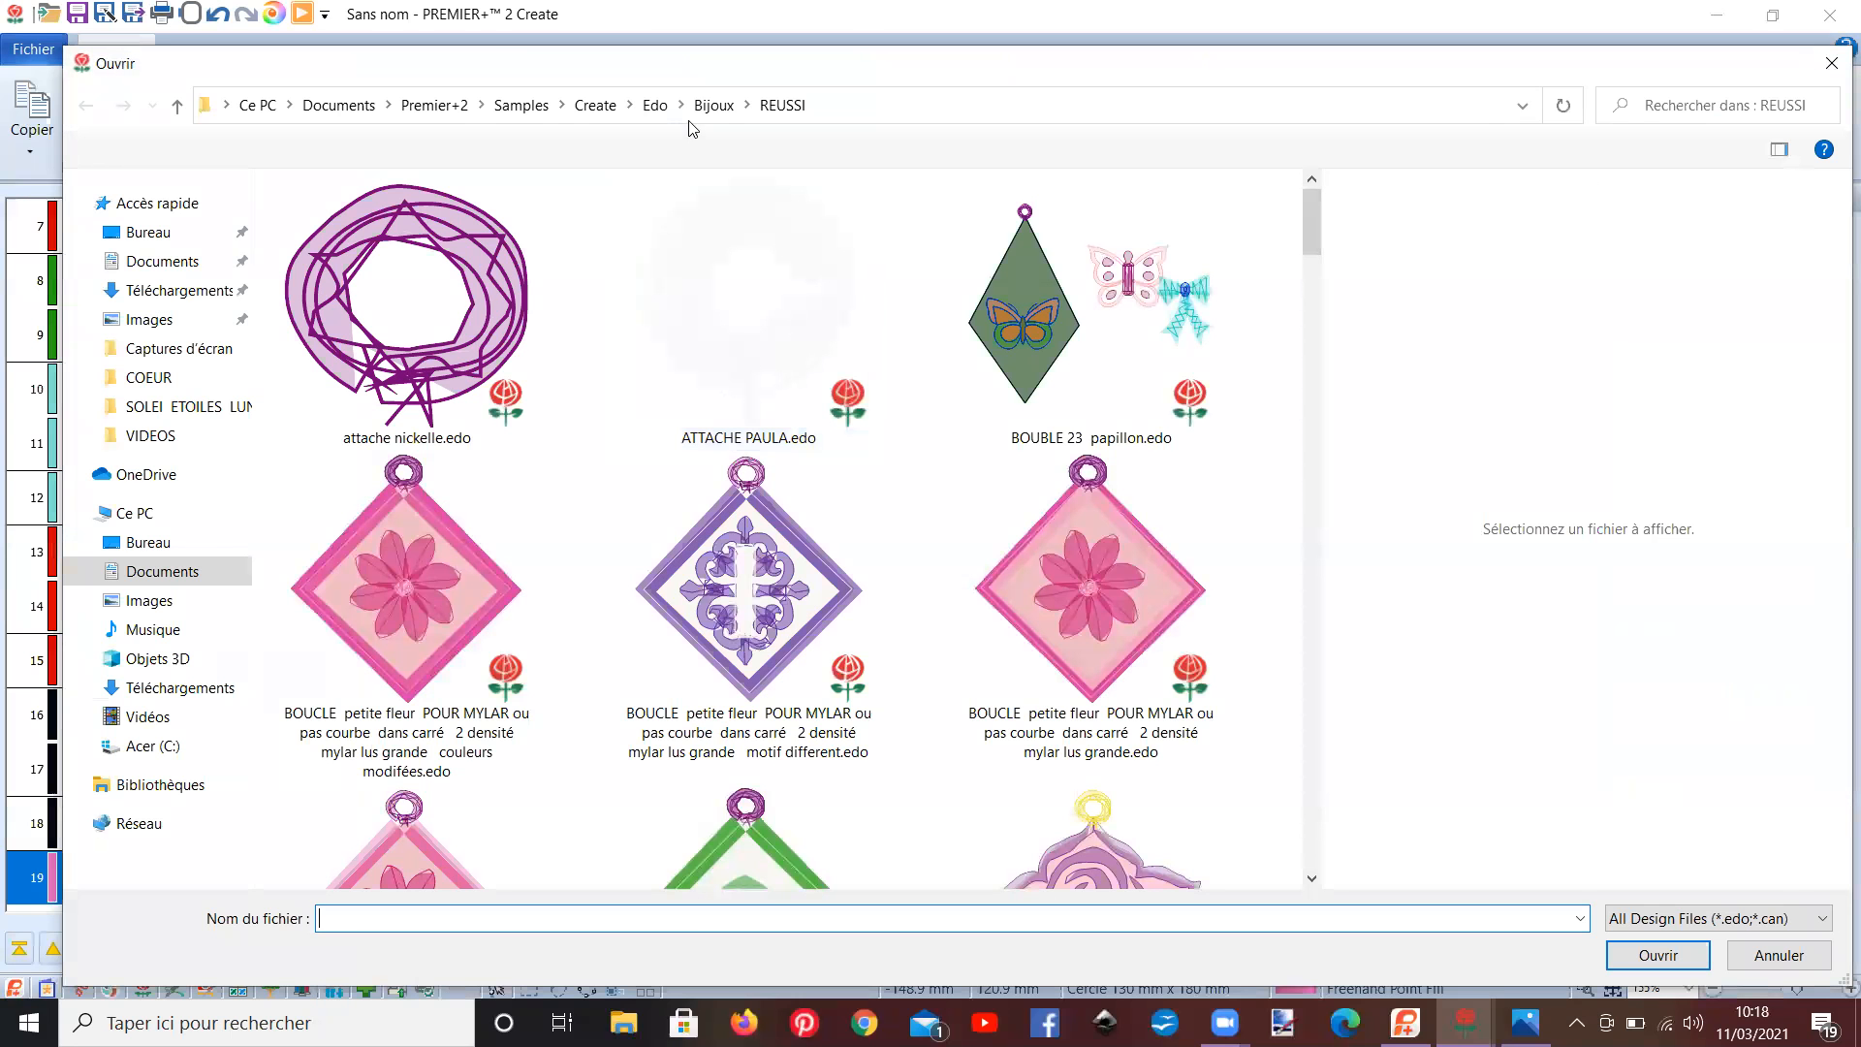
pyautogui.click(655, 105)
pyautogui.doubleClick(405, 335)
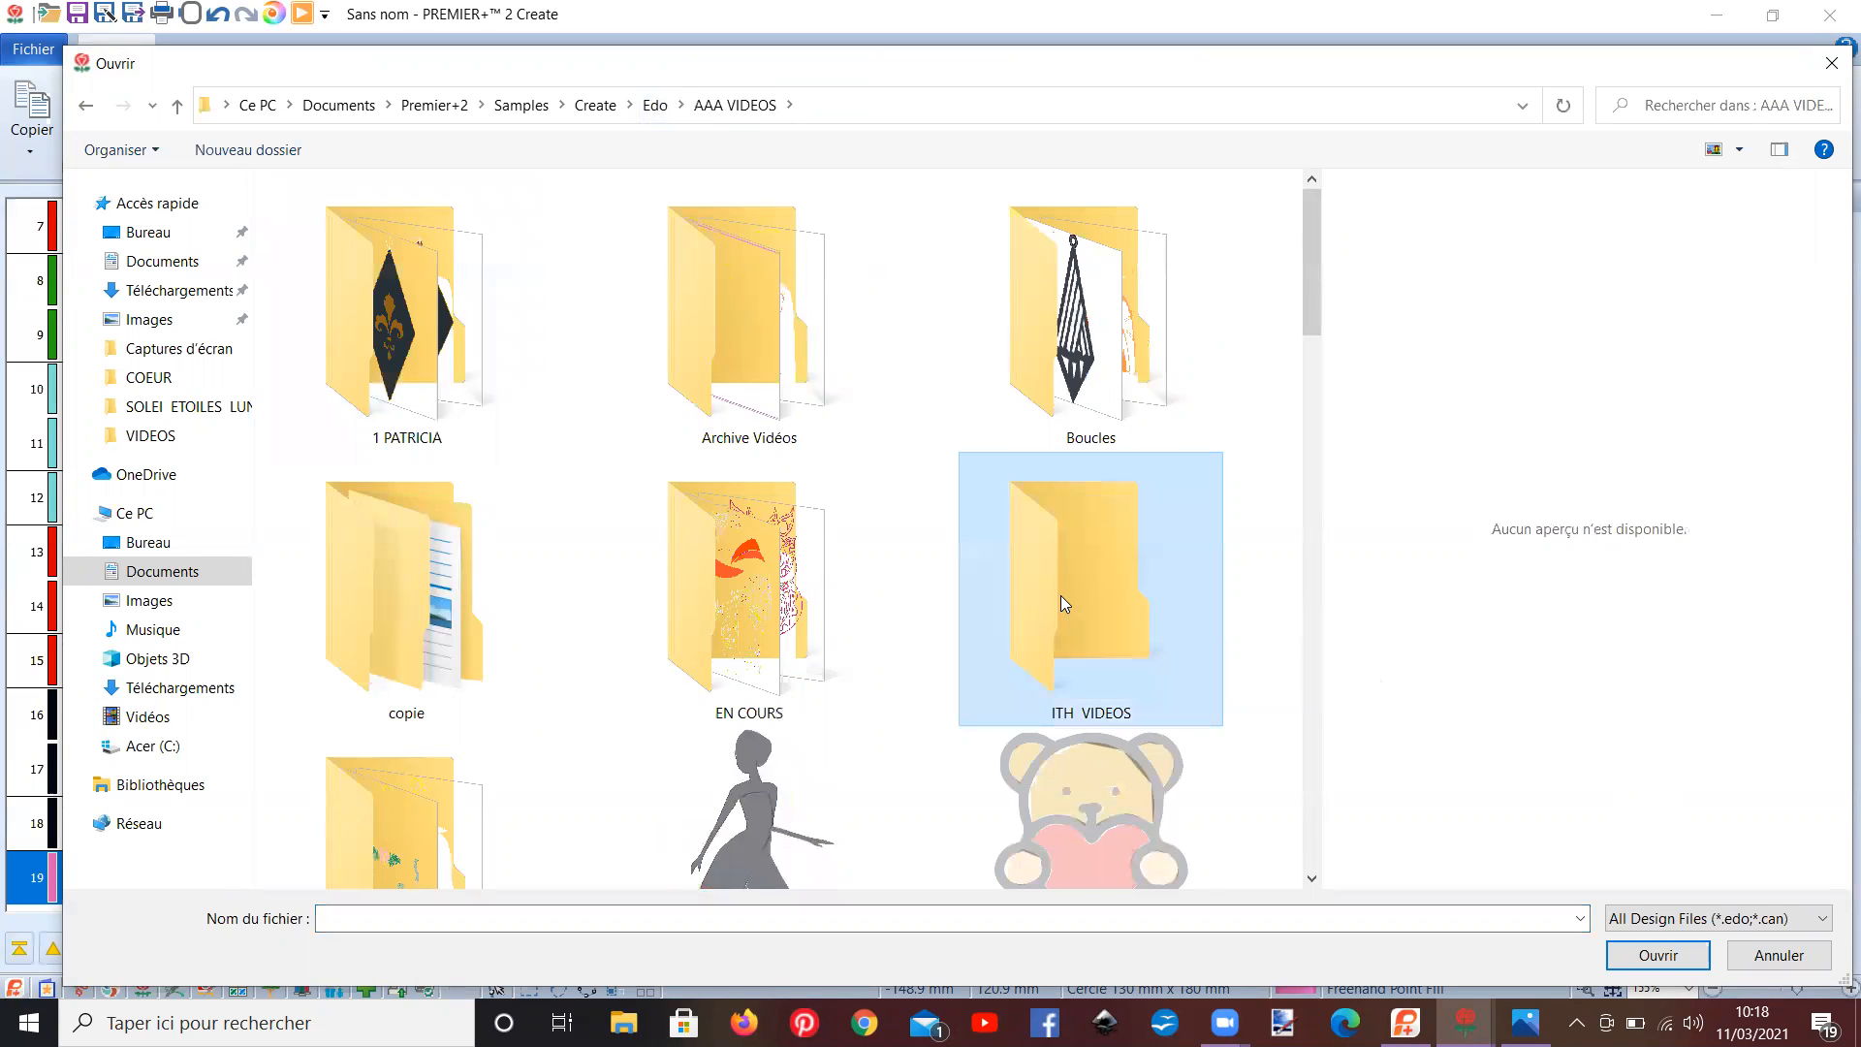
pyautogui.doubleClick(1058, 598)
pyautogui.scroll(-3, 1058, 603)
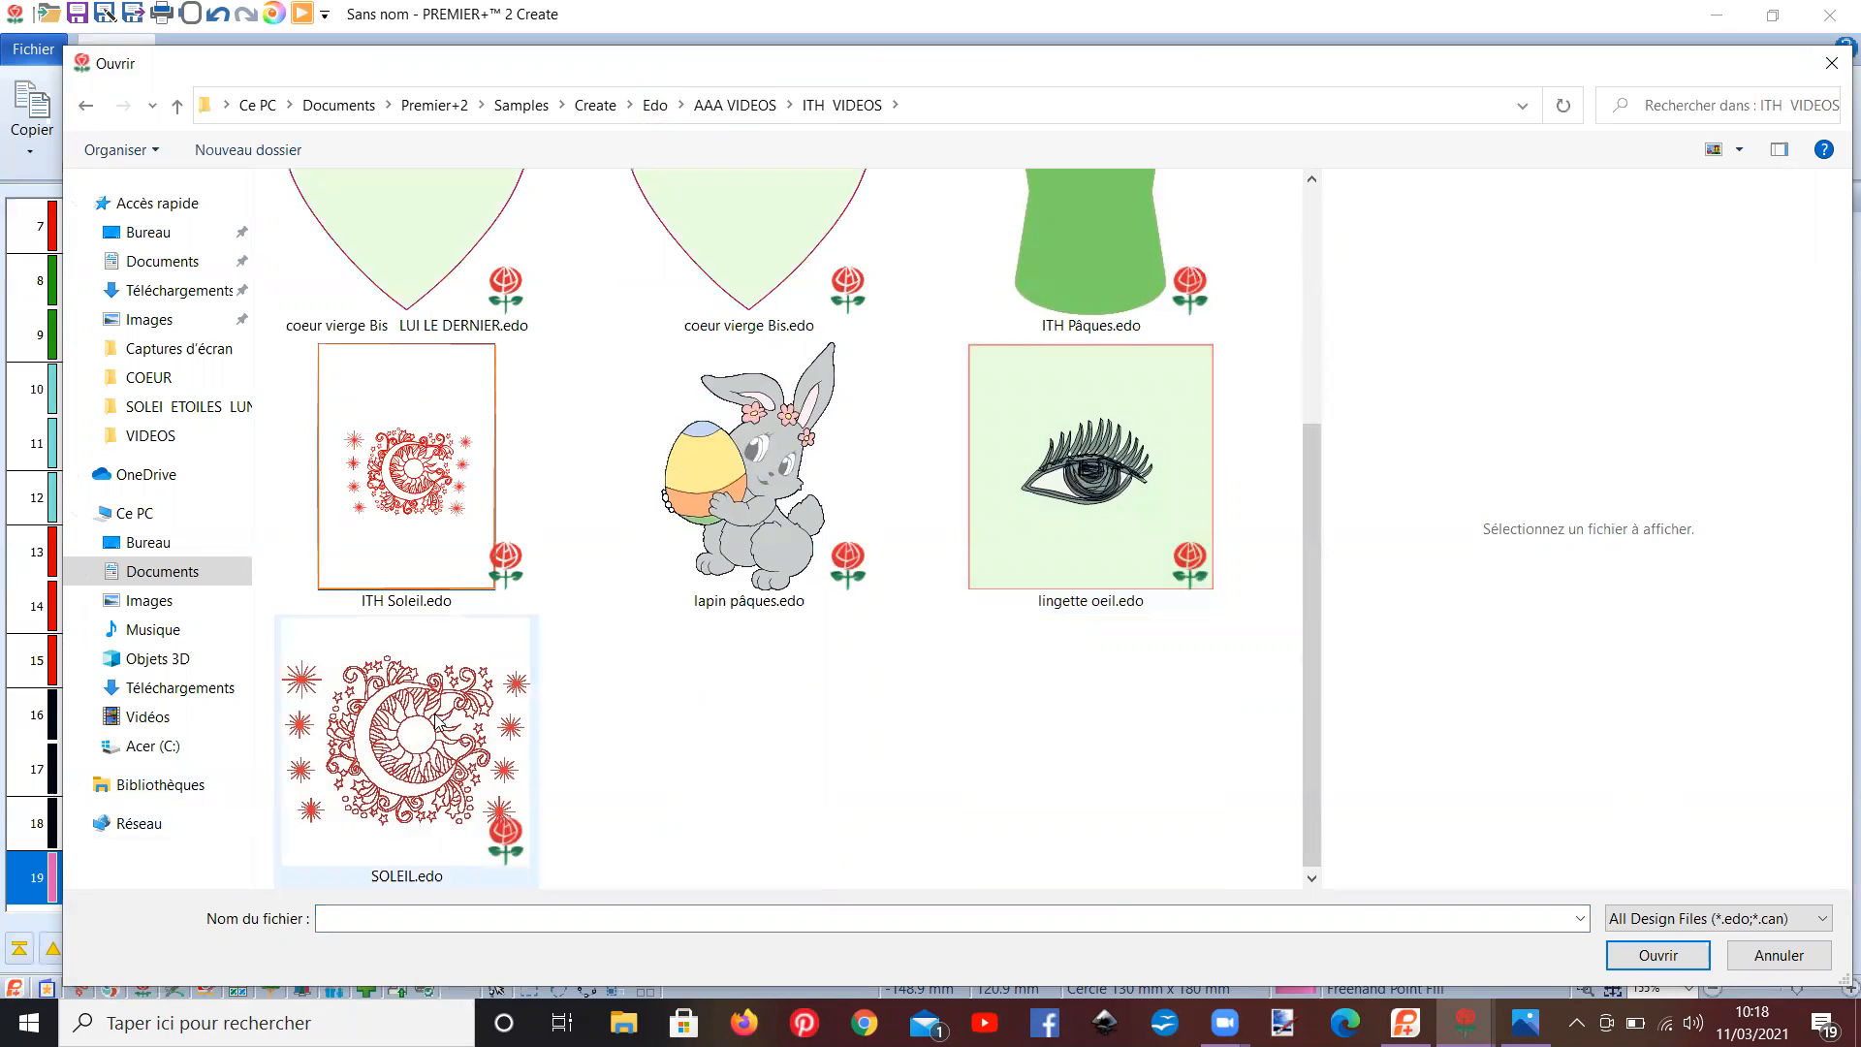
pyautogui.click(523, 786)
pyautogui.click(1658, 955)
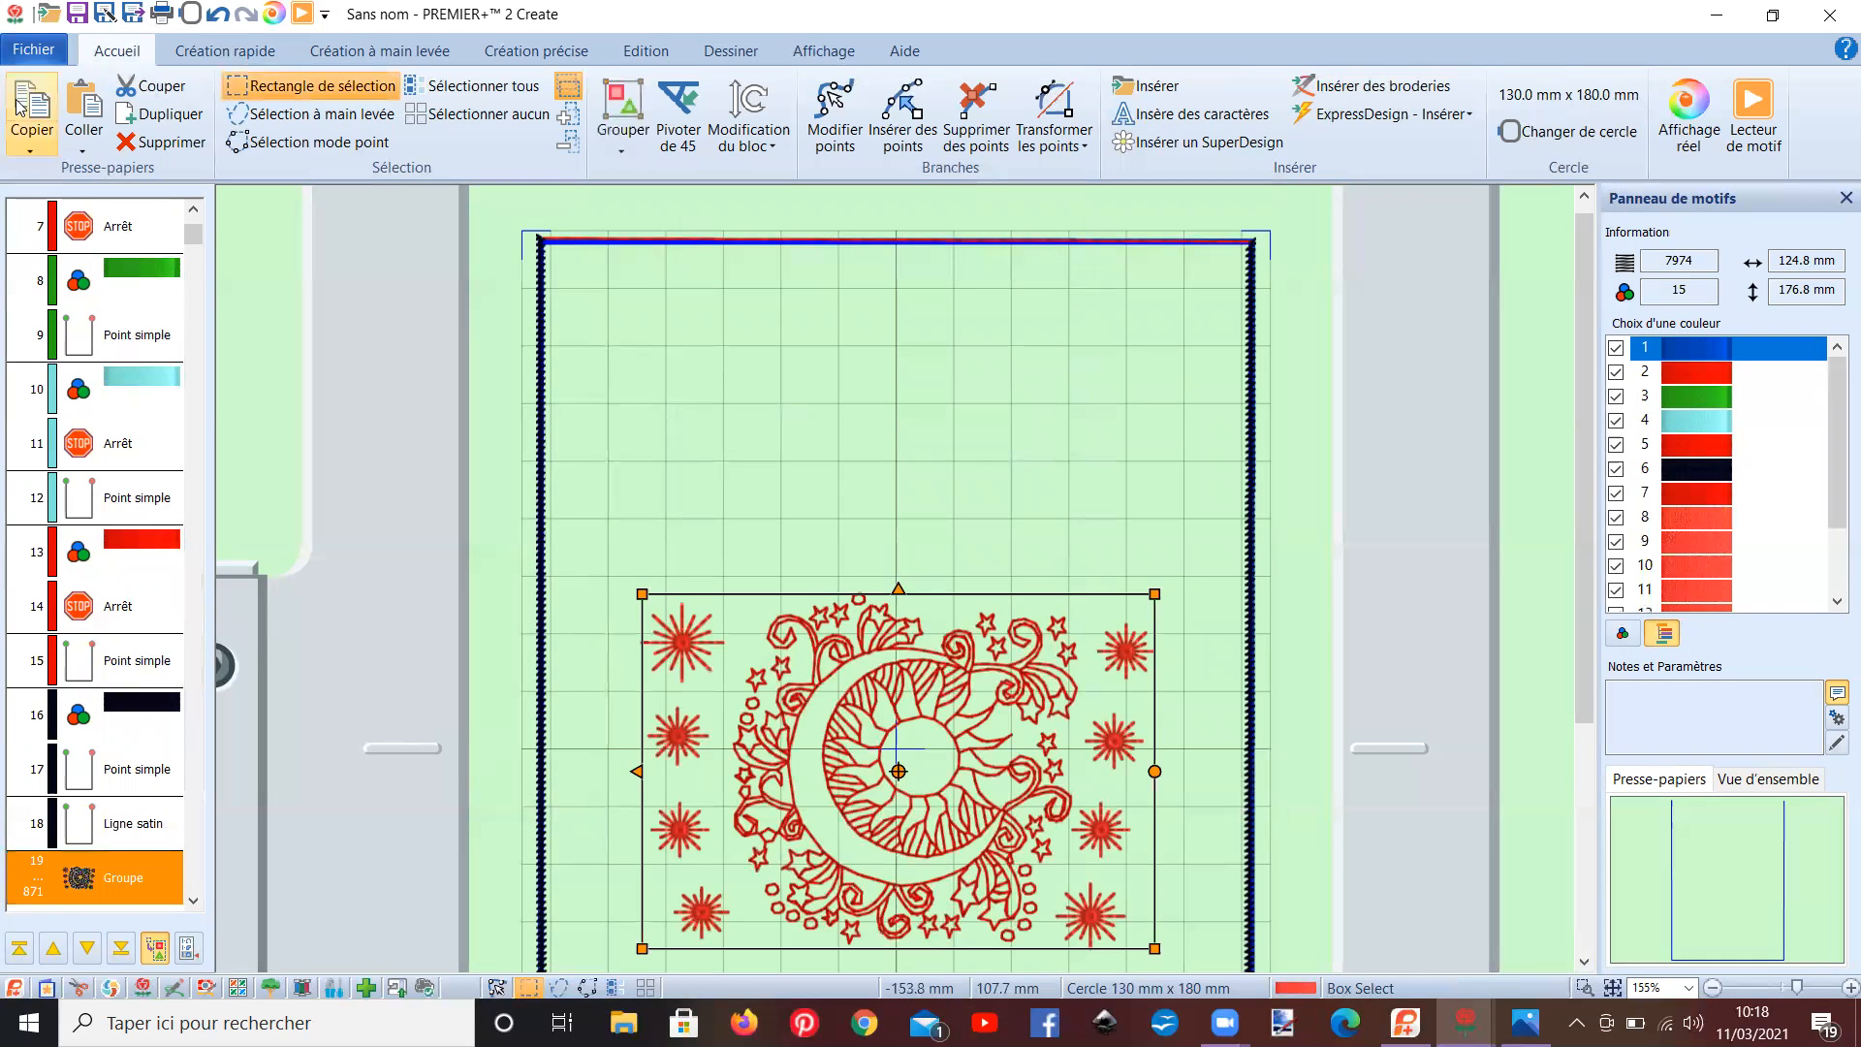
# - Save the design under the name "ith solei 2" as an EDO file in the ITH VIDEOS folder
pyautogui.click(34, 49)
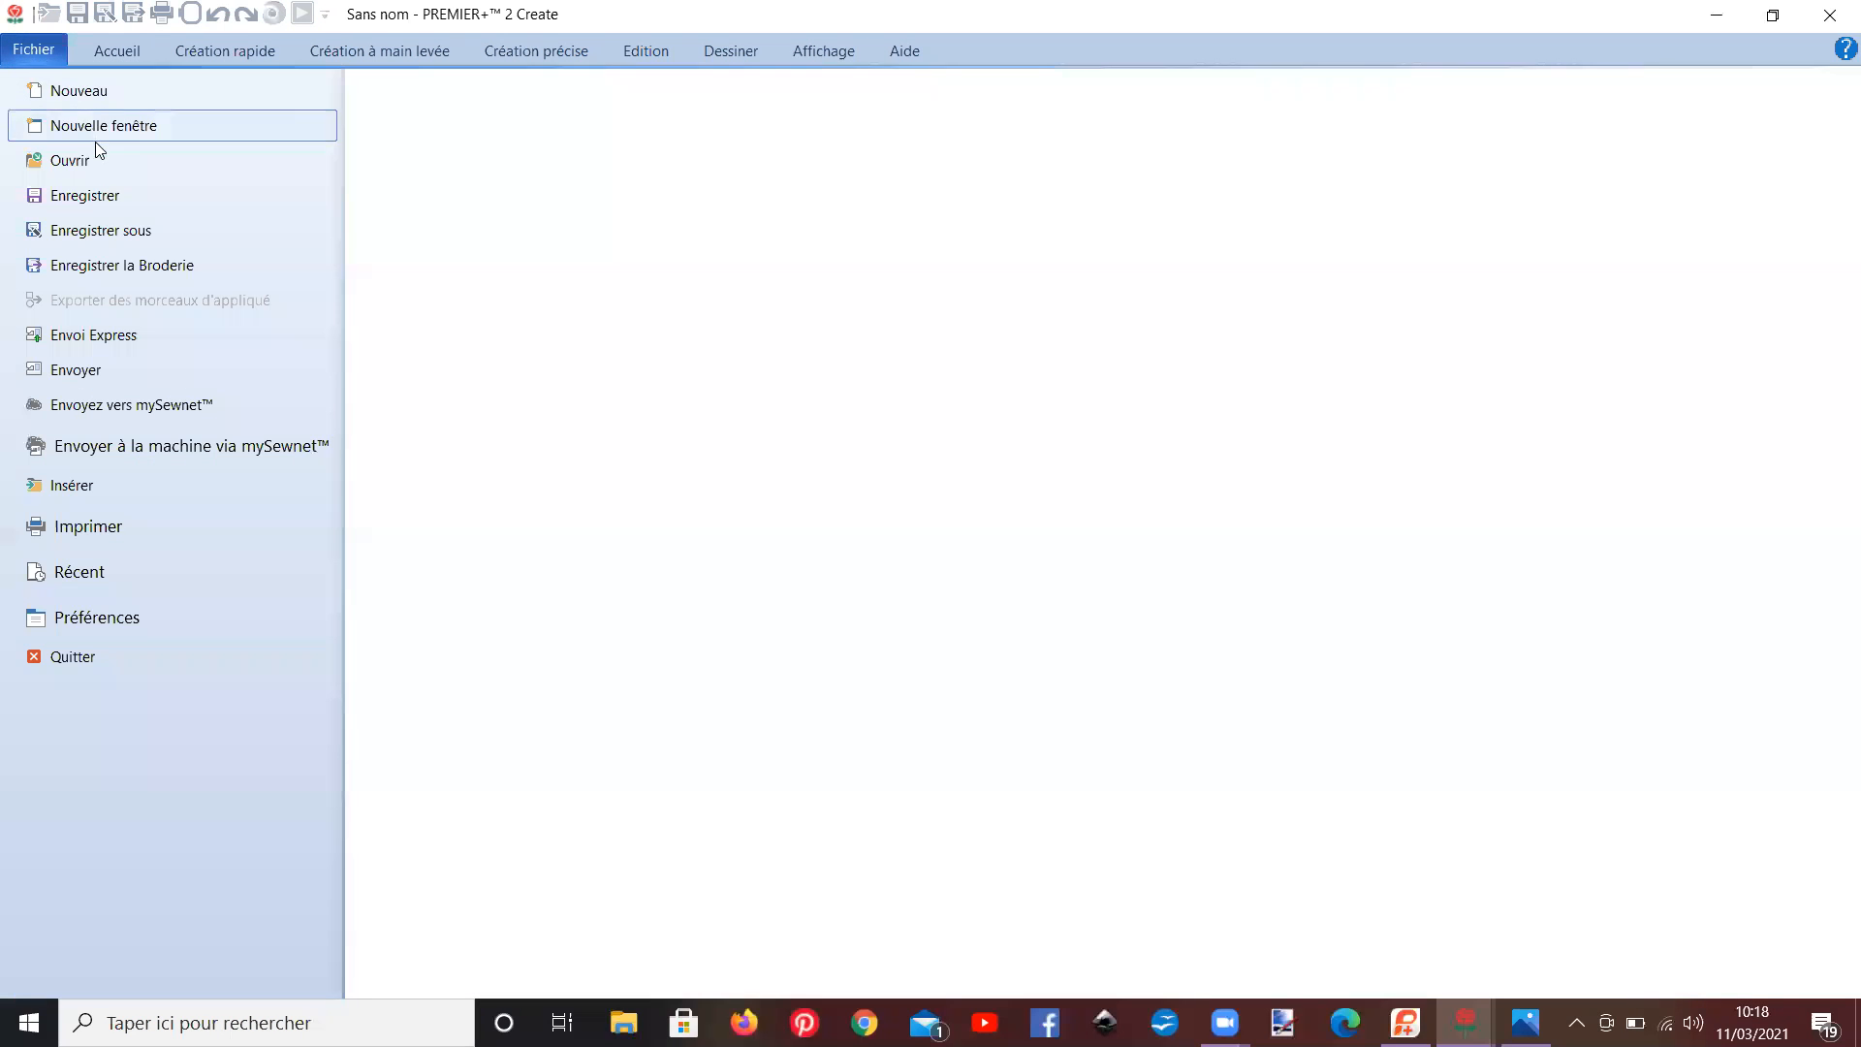
pyautogui.click(123, 233)
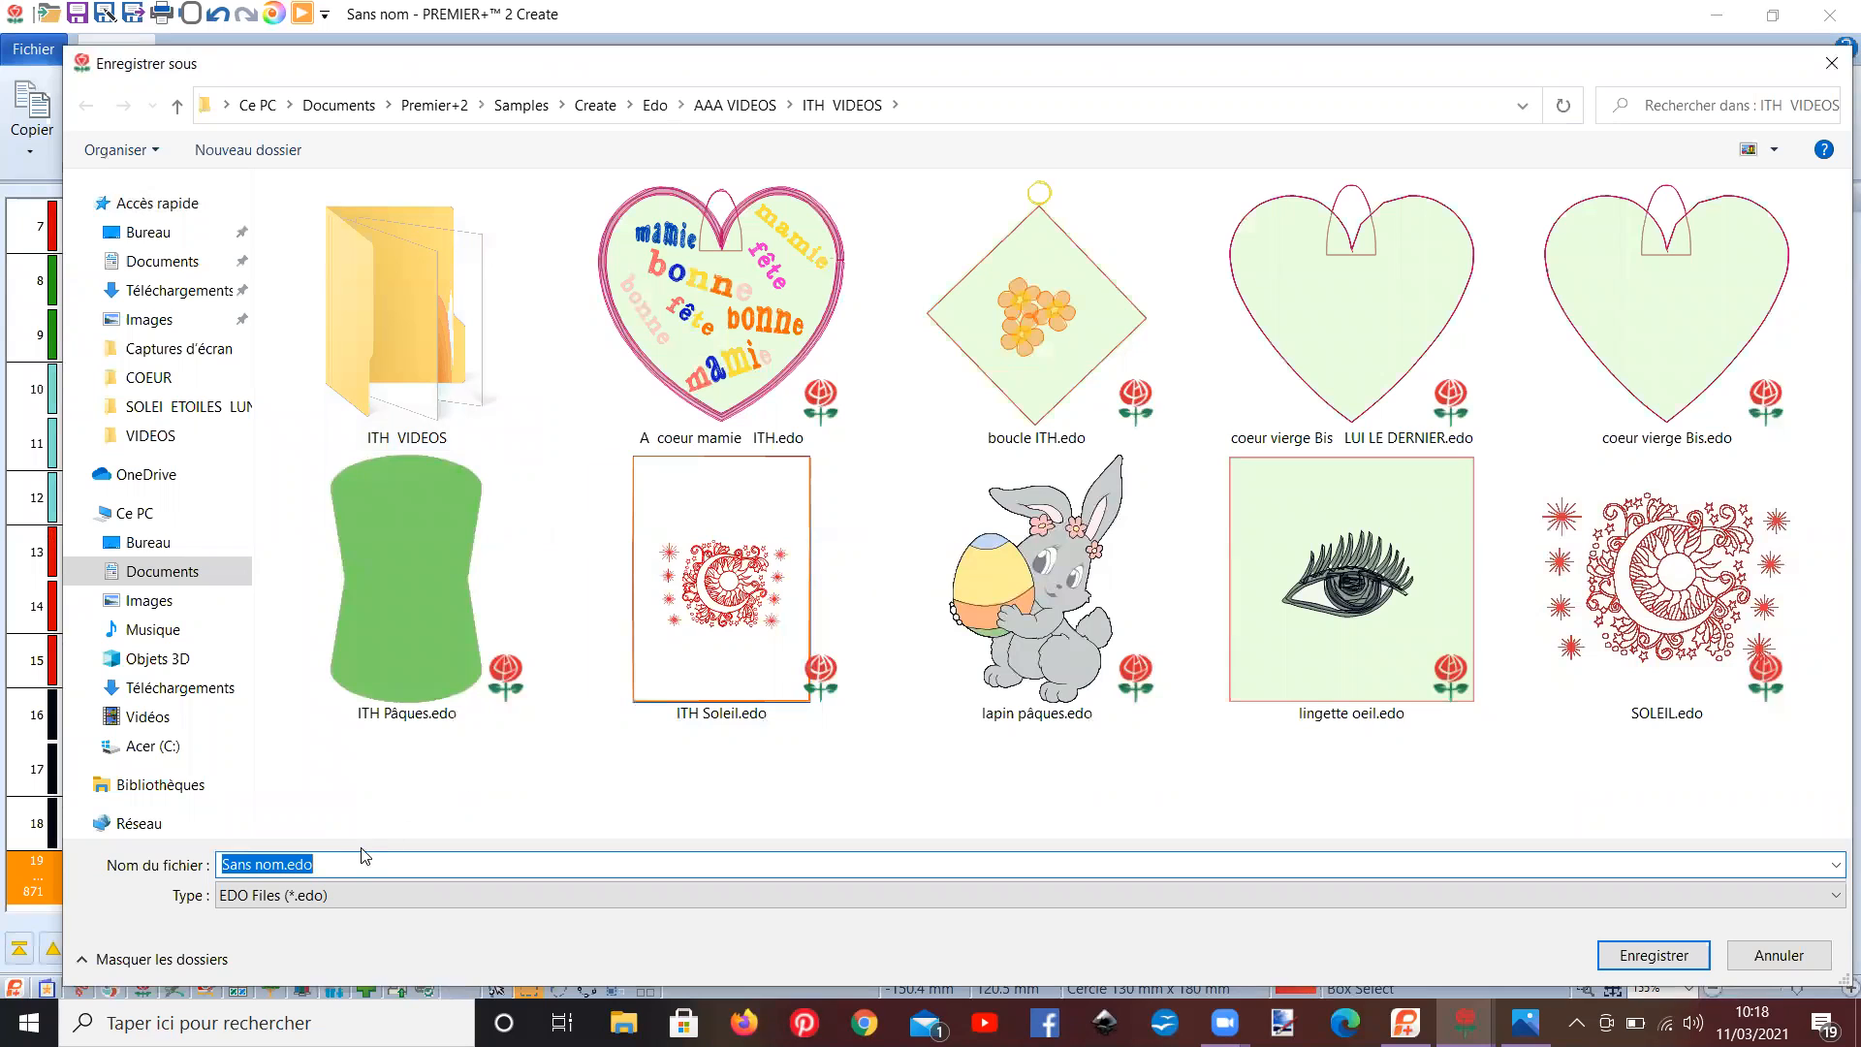
pyautogui.write('Ith solei 2')
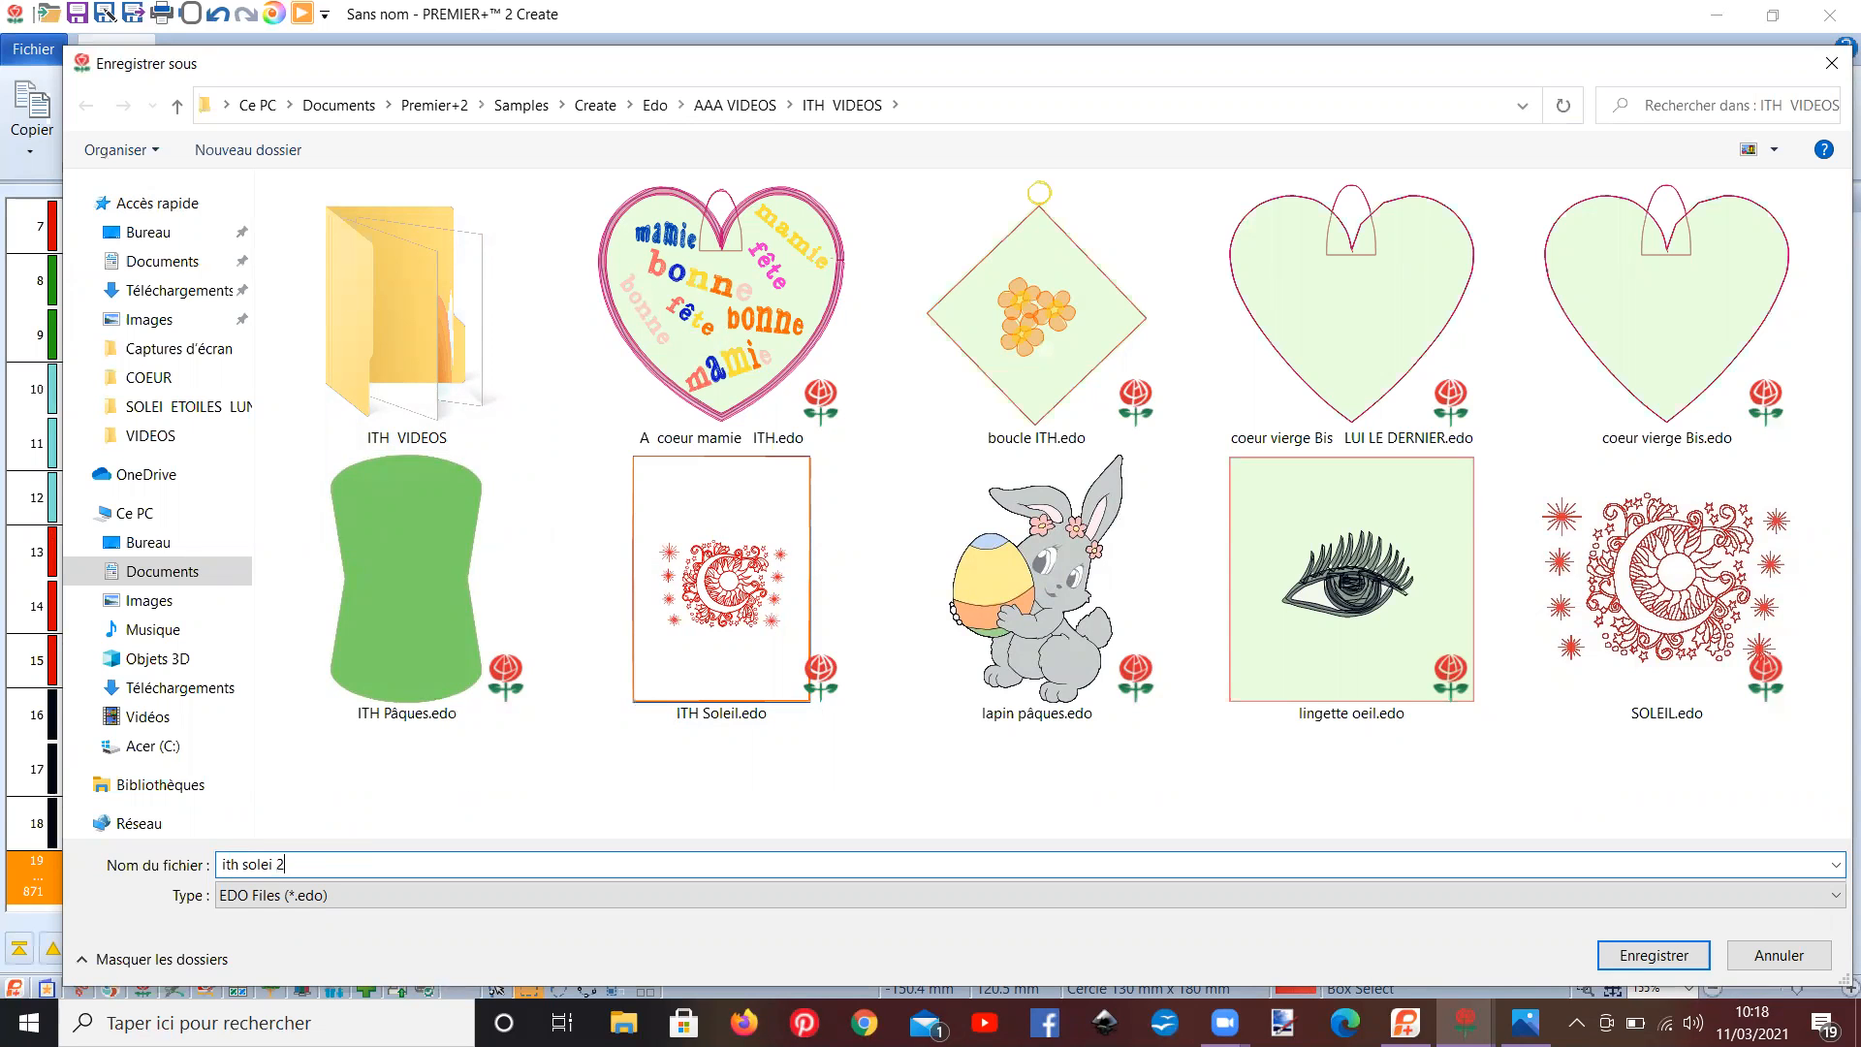
pyautogui.press('Return')
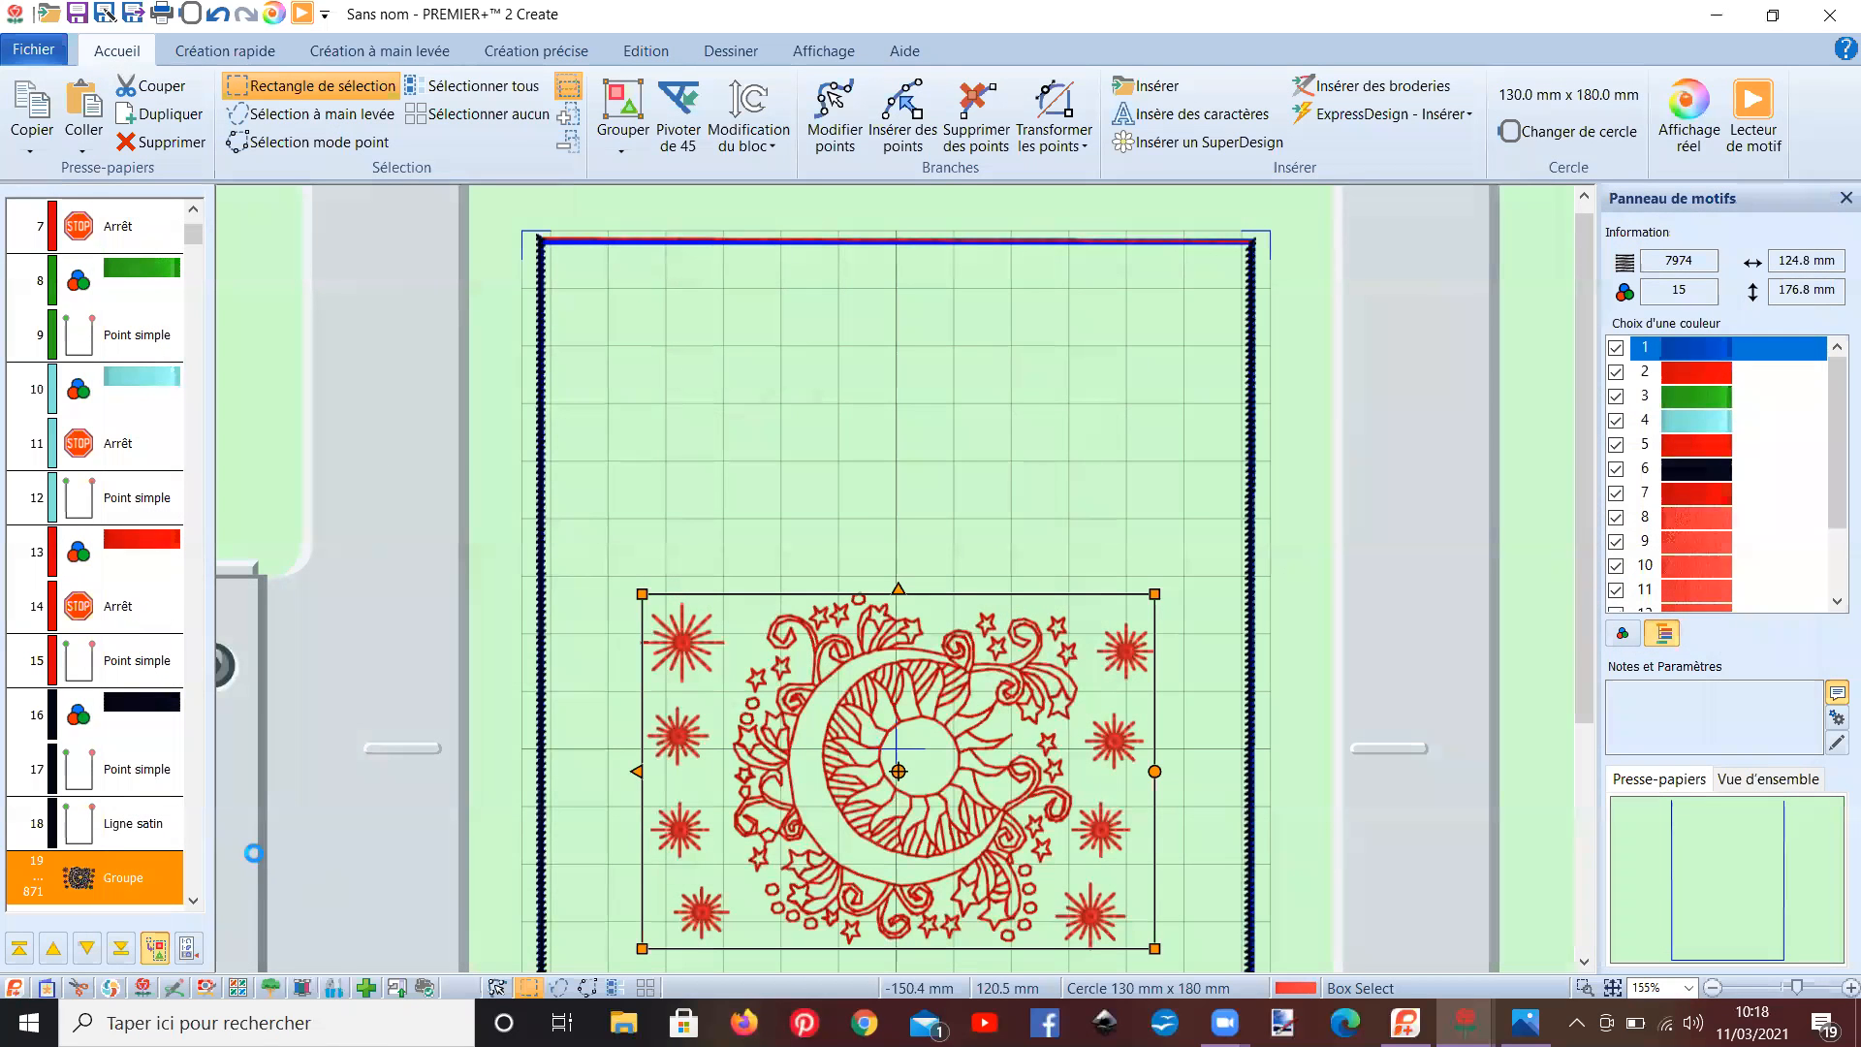
# - Move the sun and moon motif lower inside the outline, into the lower half of the pouch
pyautogui.scroll(-4, 843, 617)
pyautogui.moveTo(854, 612); pyautogui.dragTo(890, 686)
pyautogui.scroll(-1, 878, 654)
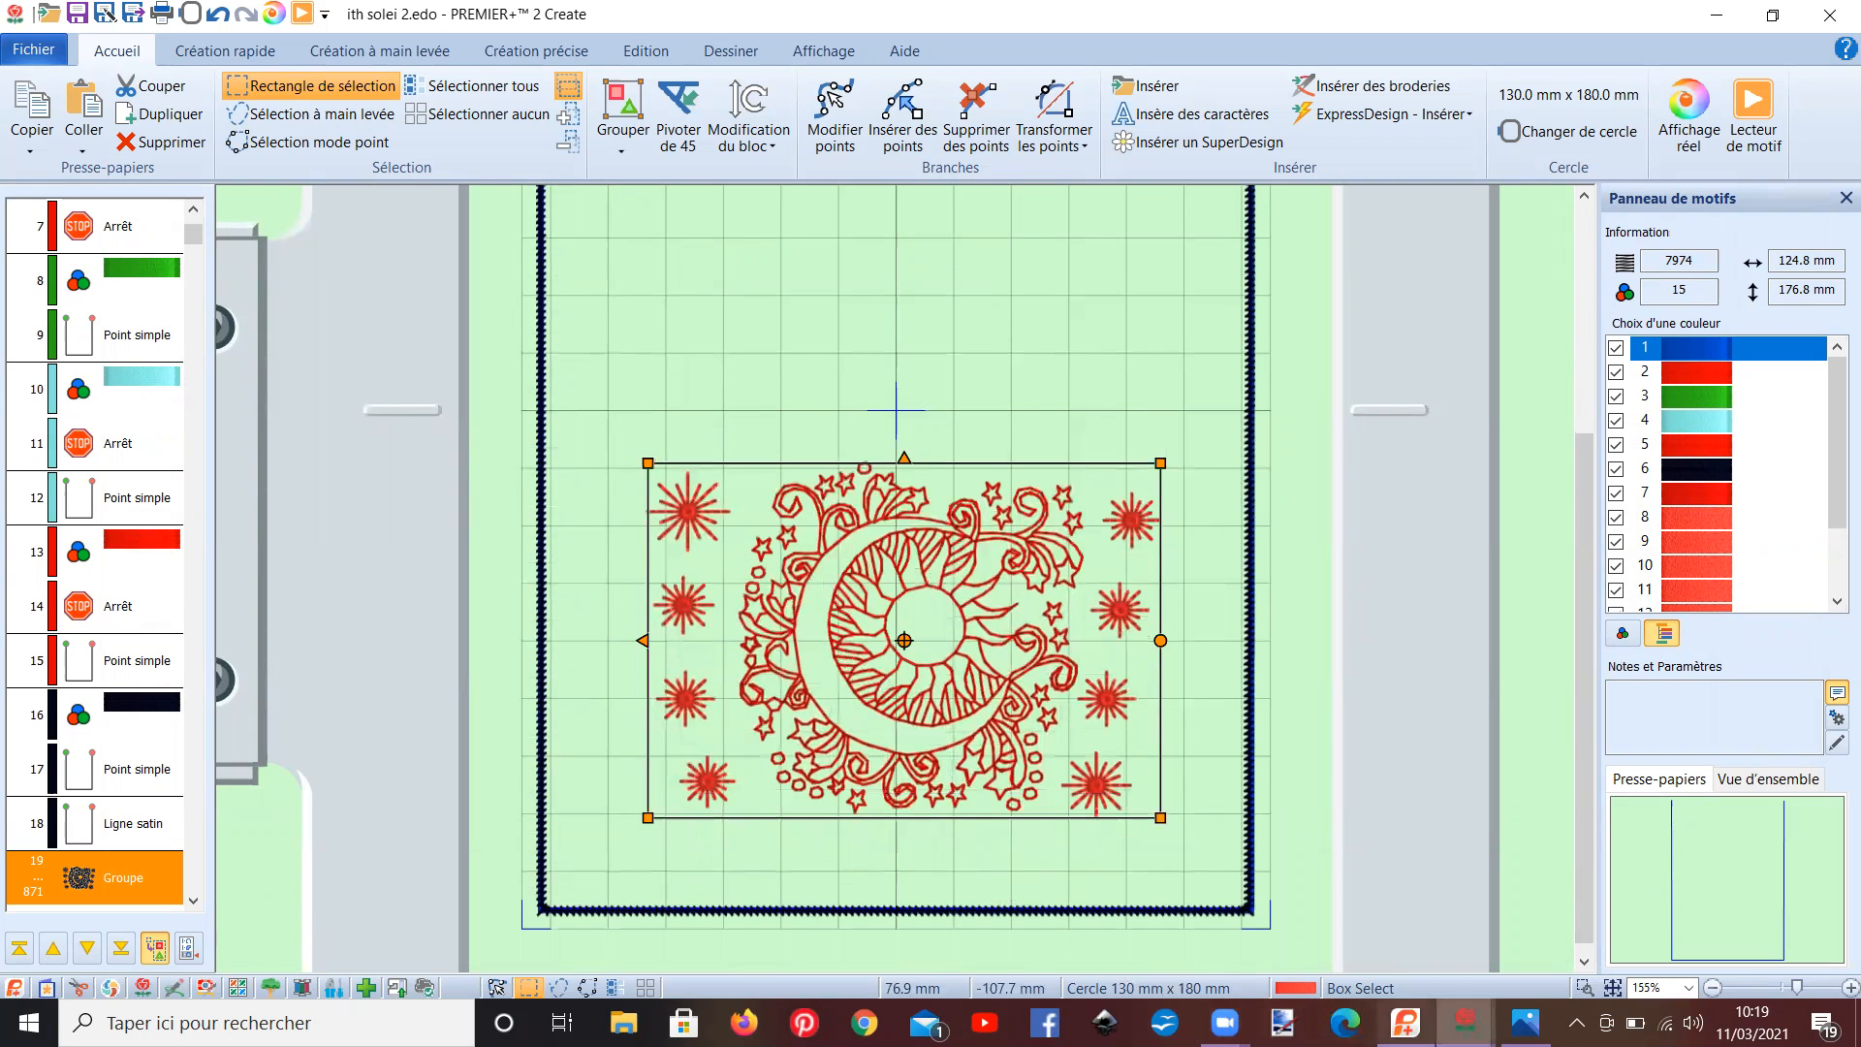
# - Switch to Photos to examine the decorative stitching in petite bourse soleil.jpg, and return to the ith solei 2 design in PREMIER+ 2 Create
pyautogui.click(1525, 1022)
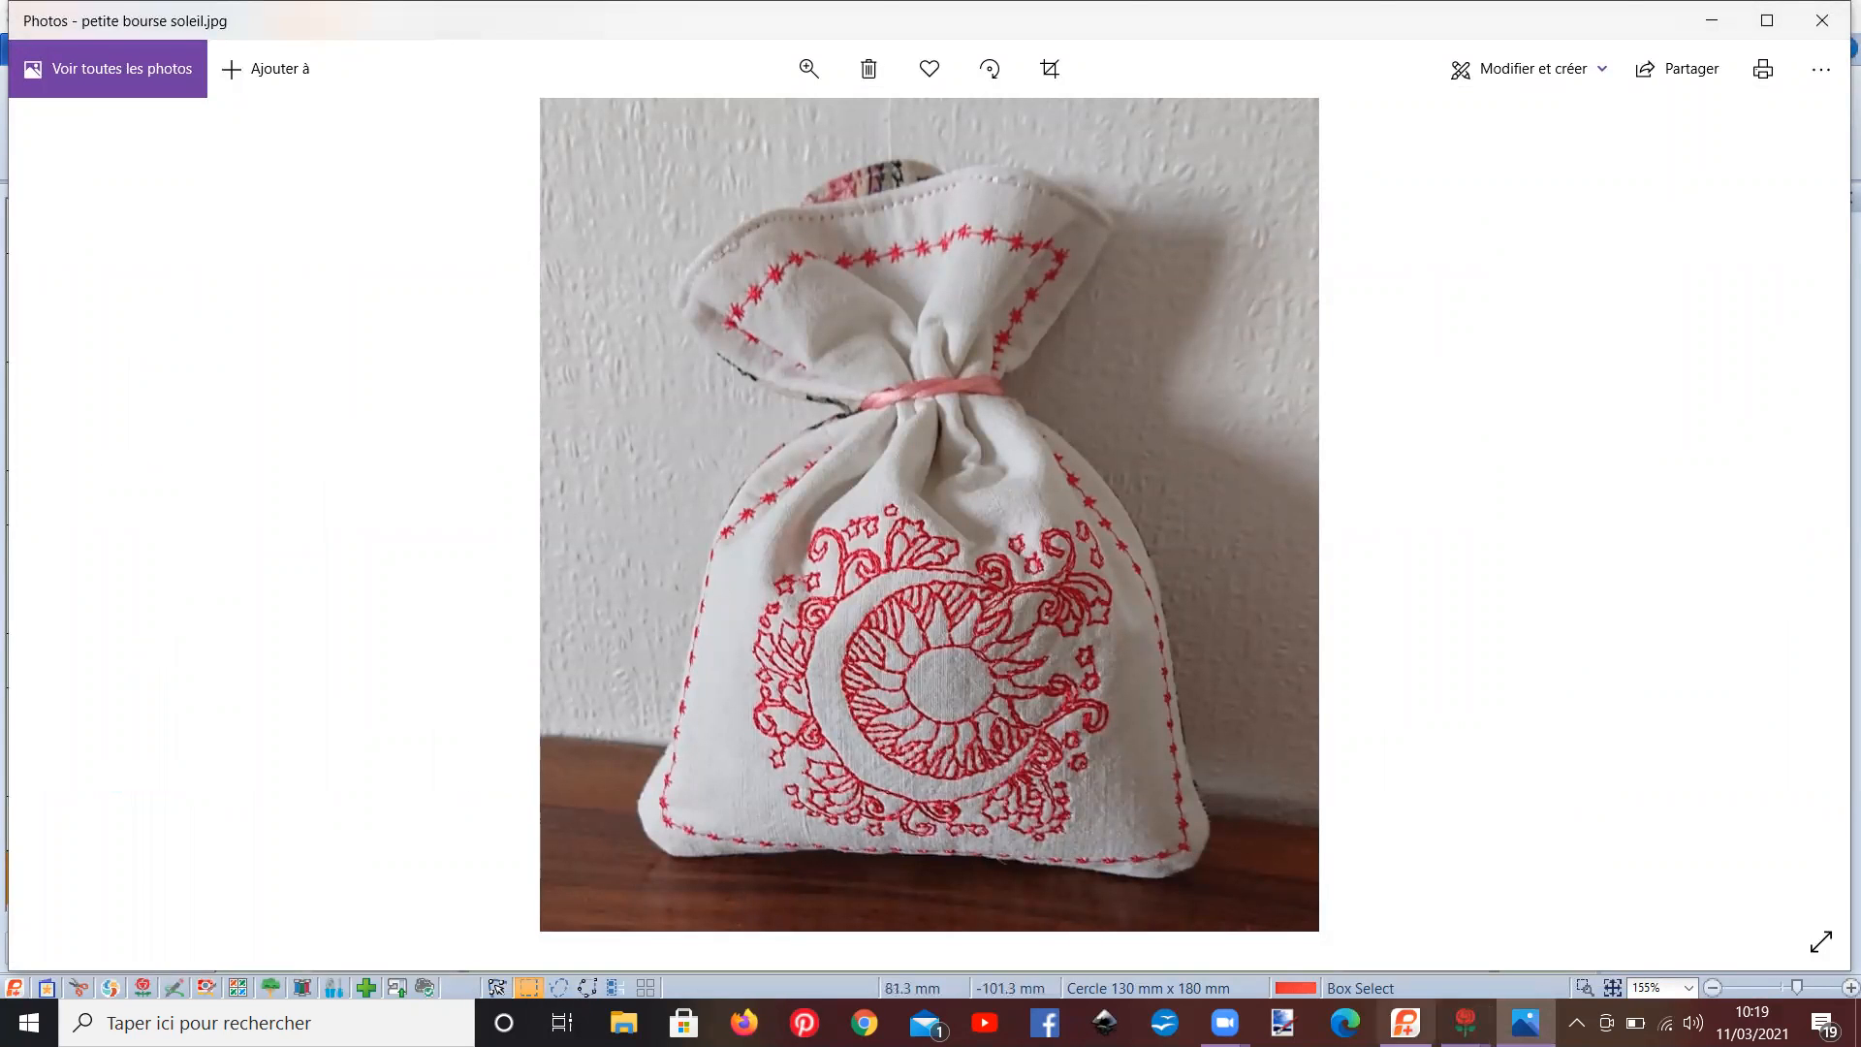
pyautogui.moveTo(1466, 1022)
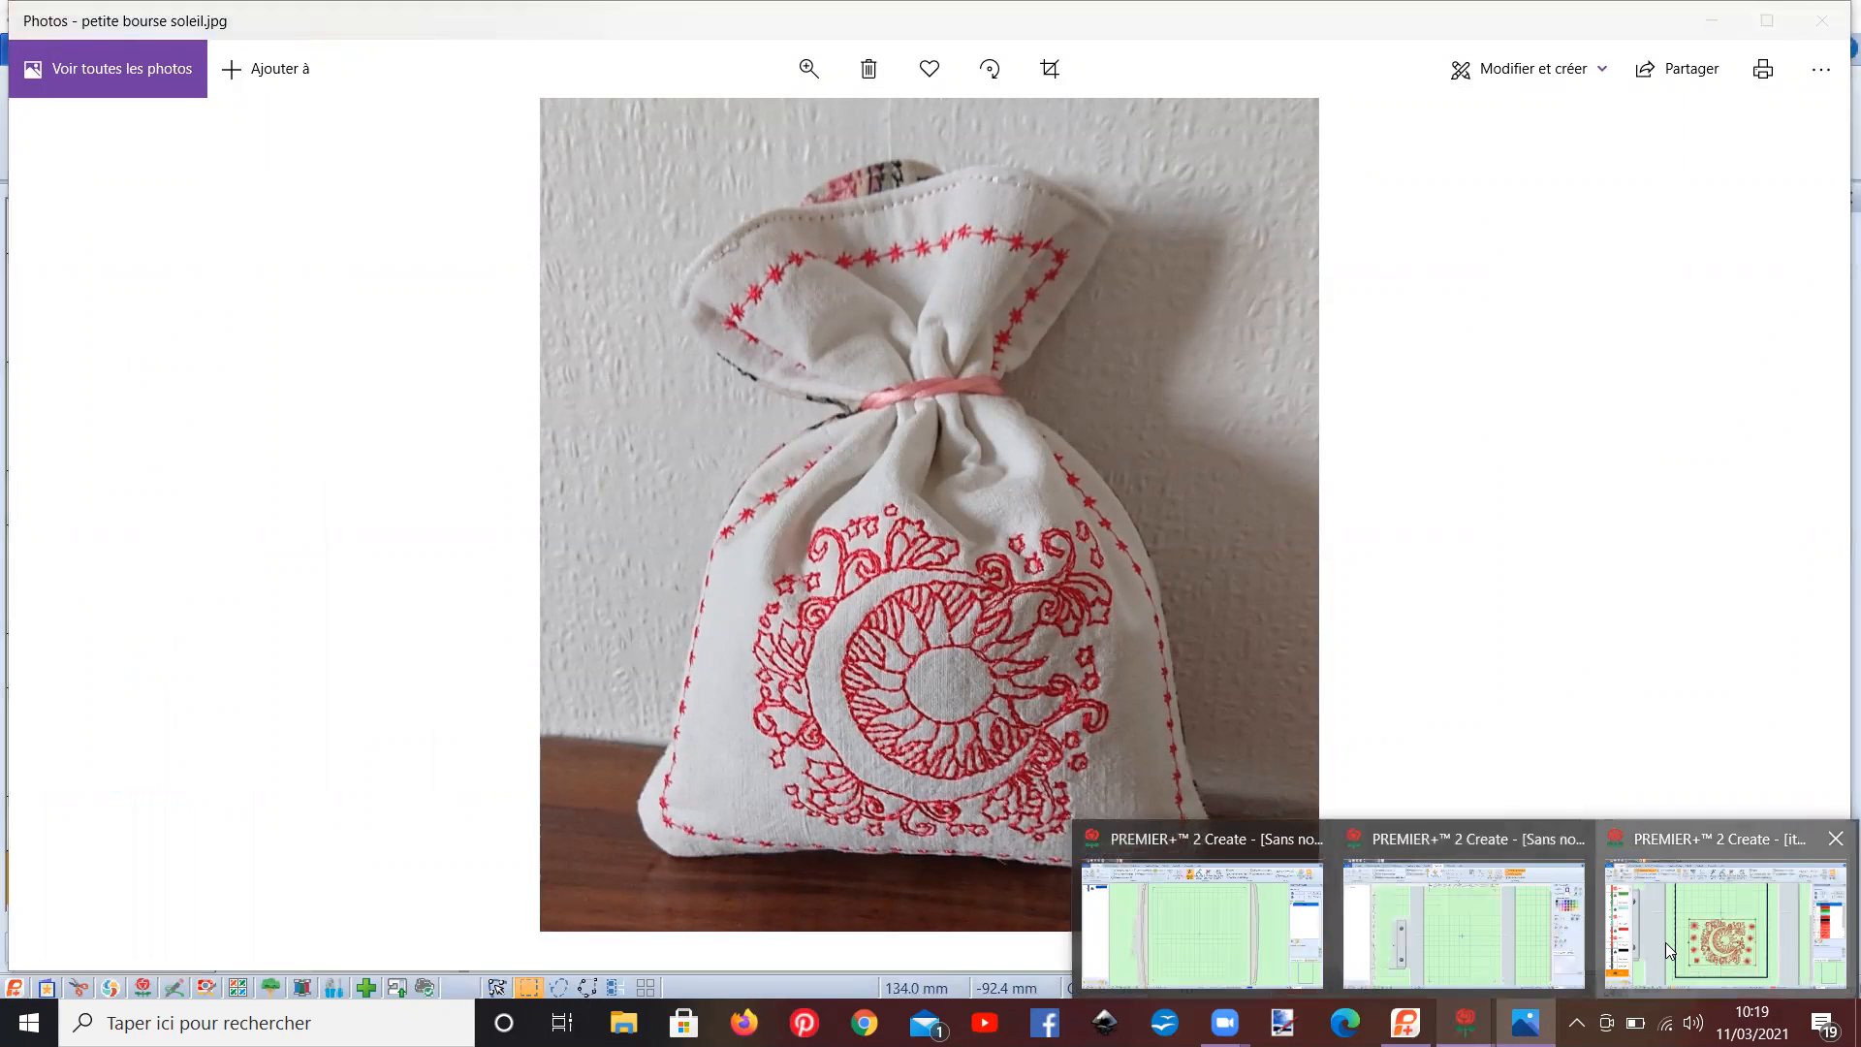
pyautogui.click(1665, 942)
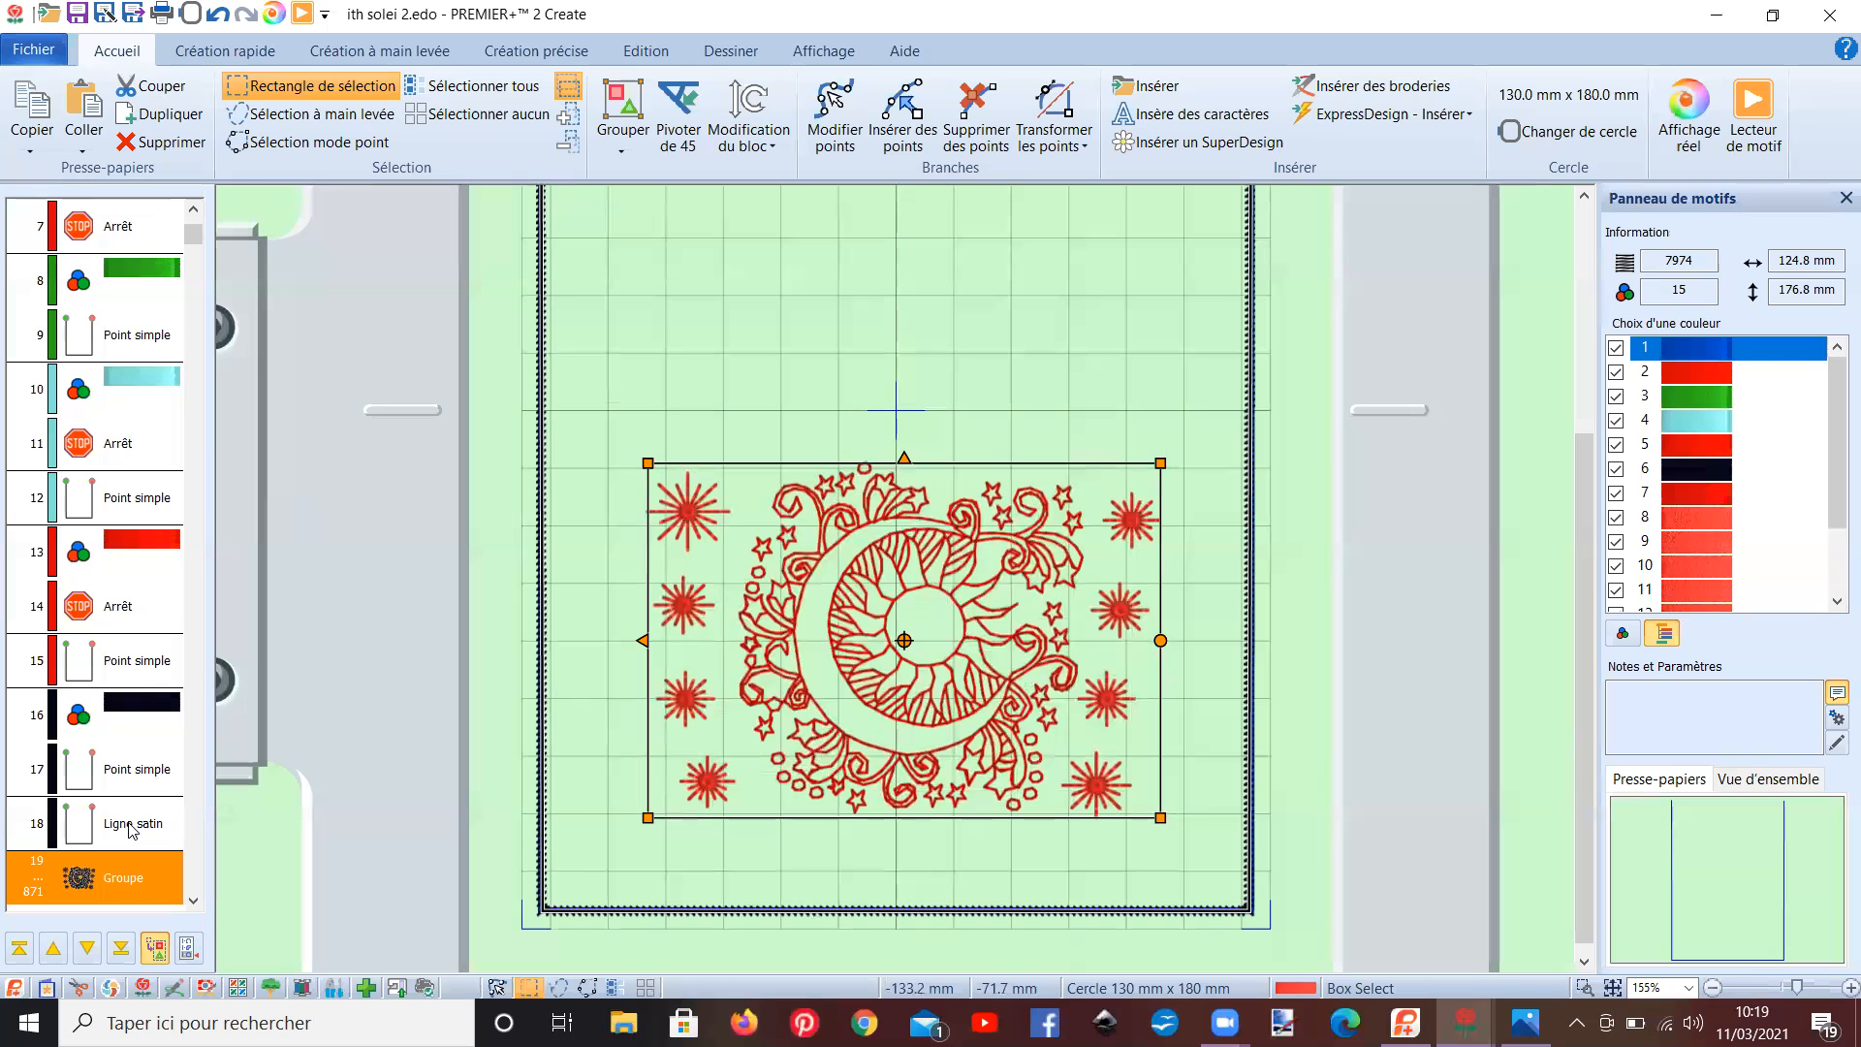
# - Duplicate the black satin outline of the pouch and move the copy to the end of the stitching order
pyautogui.click(132, 831)
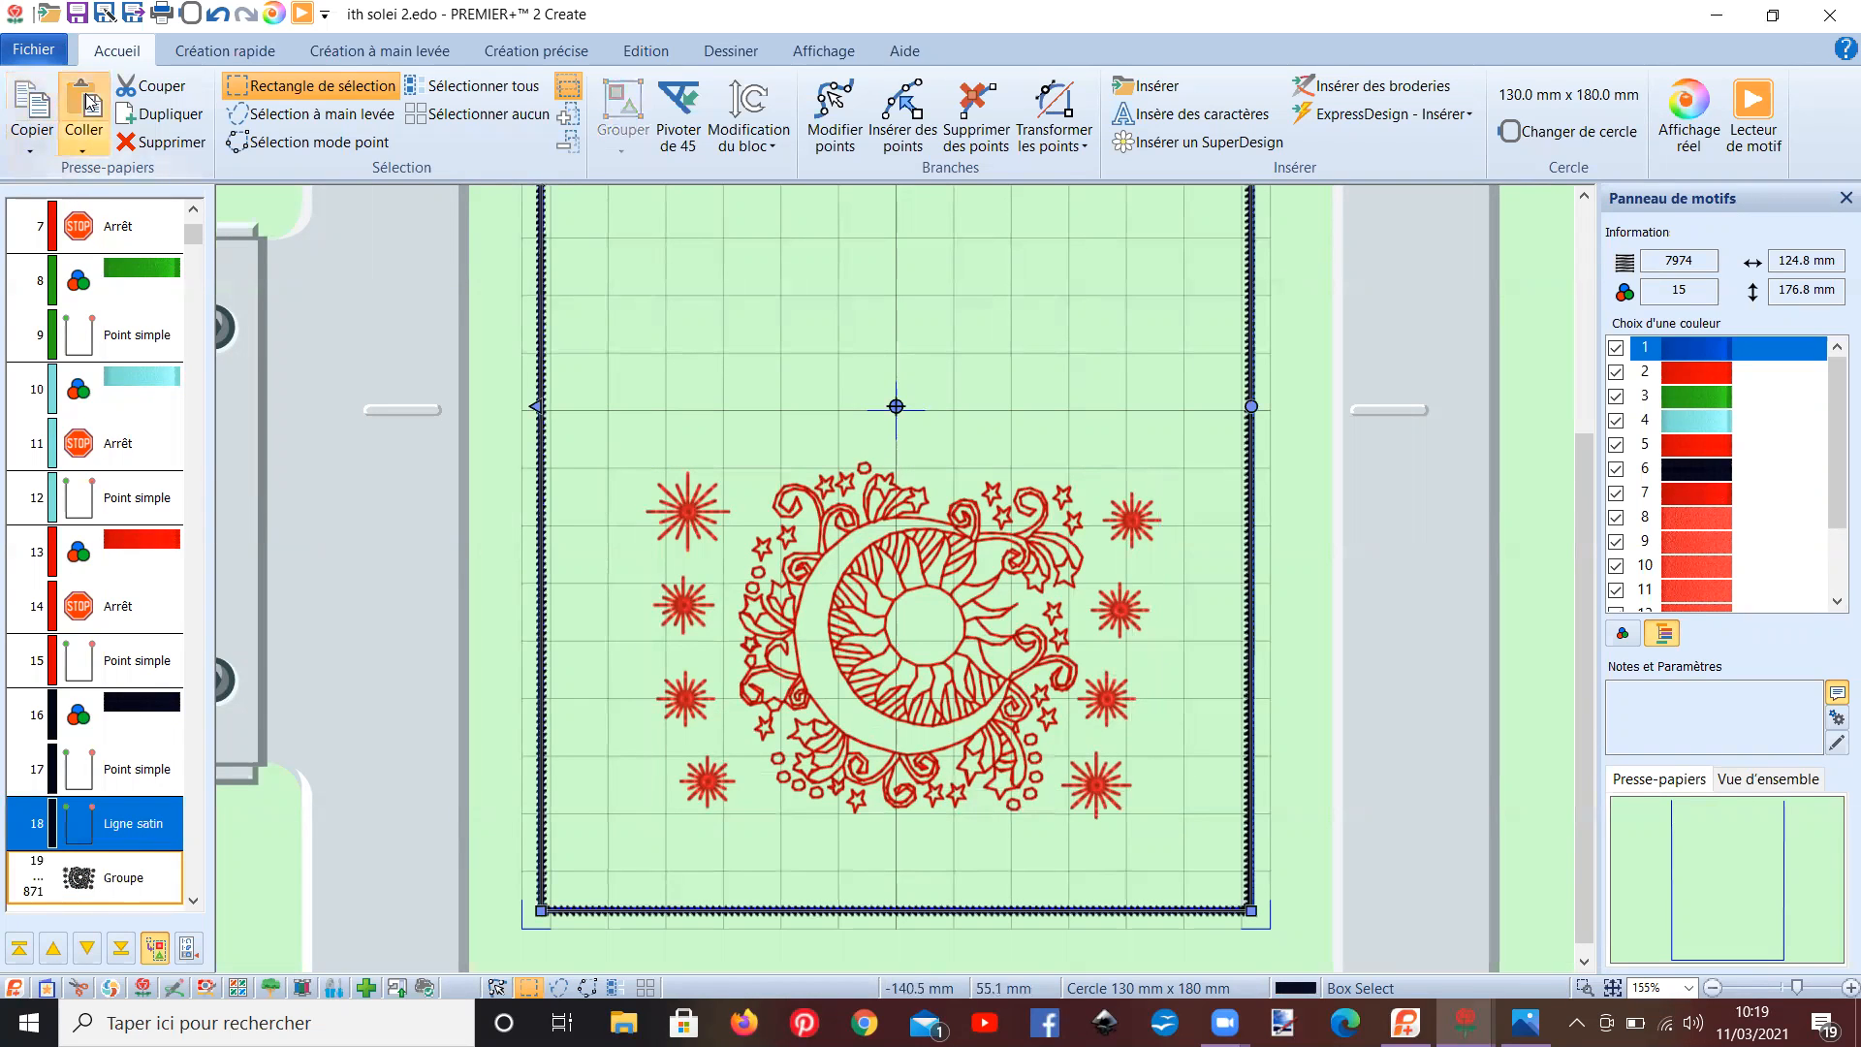
pyautogui.click(96, 947)
pyautogui.click(132, 877)
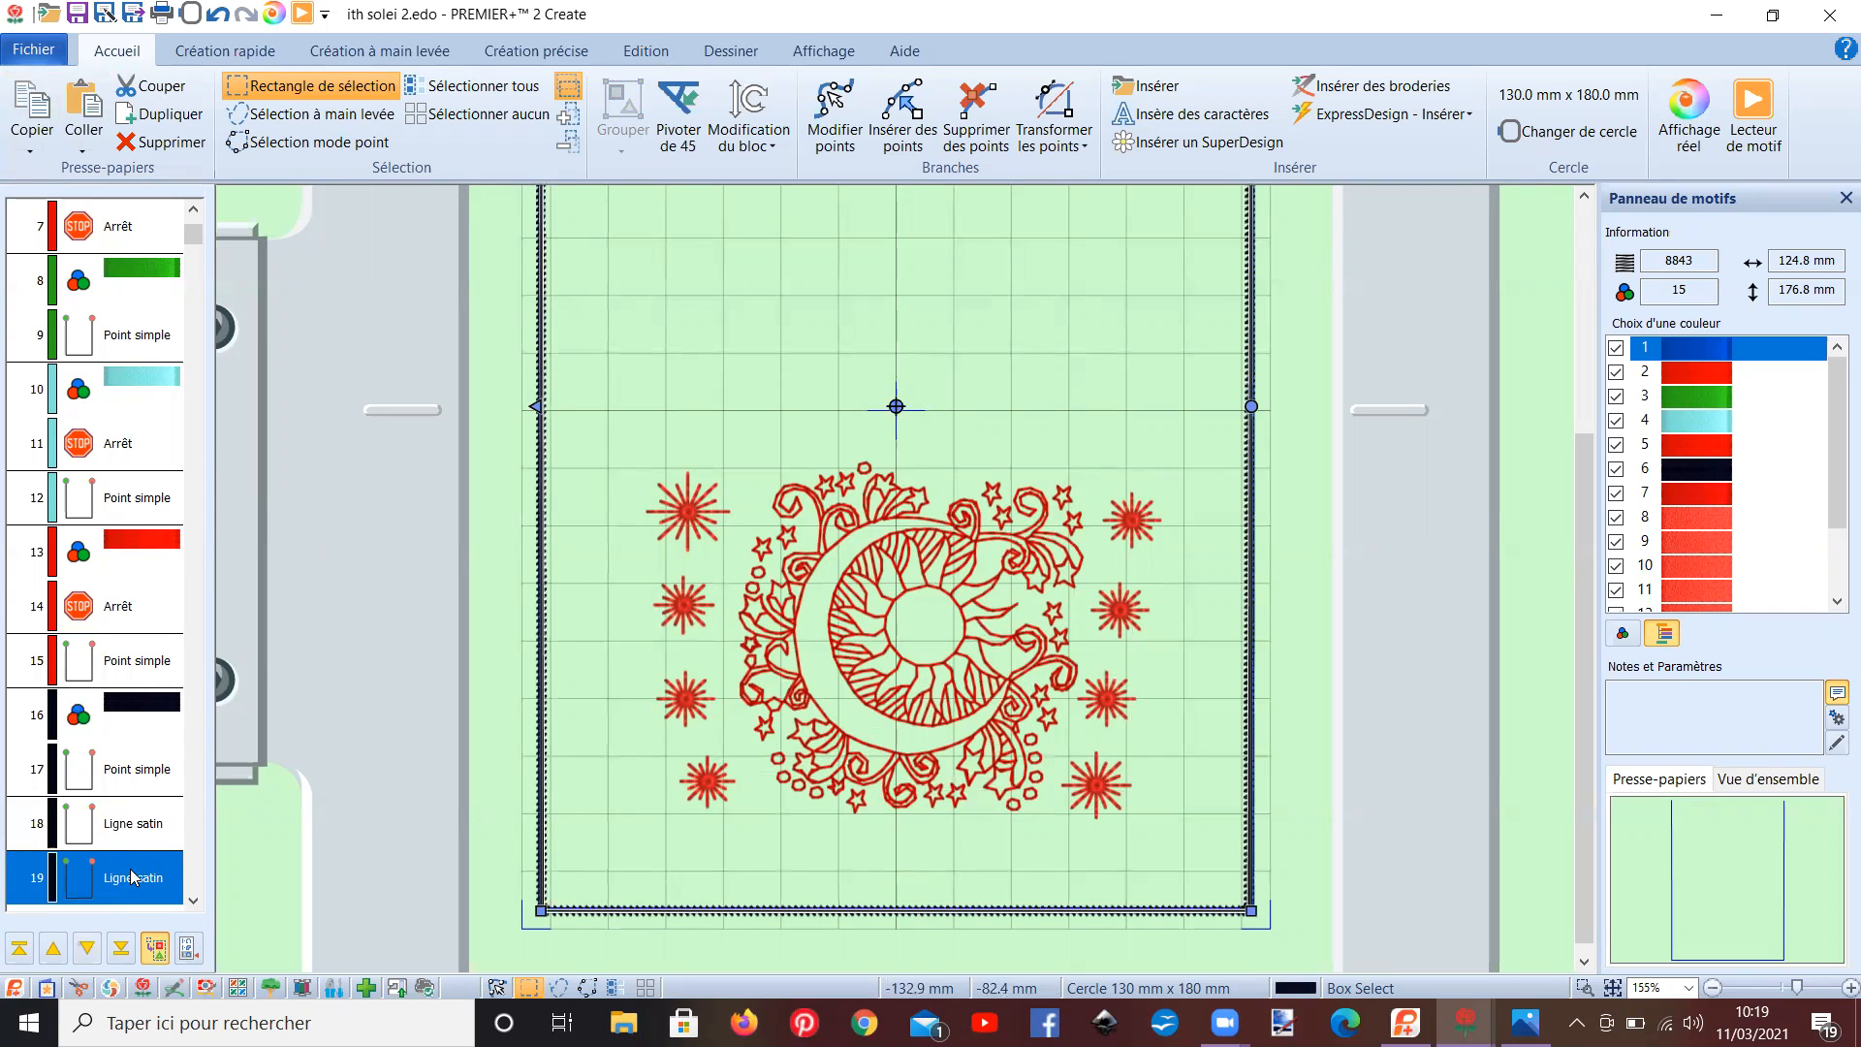
pyautogui.click(194, 902)
pyautogui.click(194, 901)
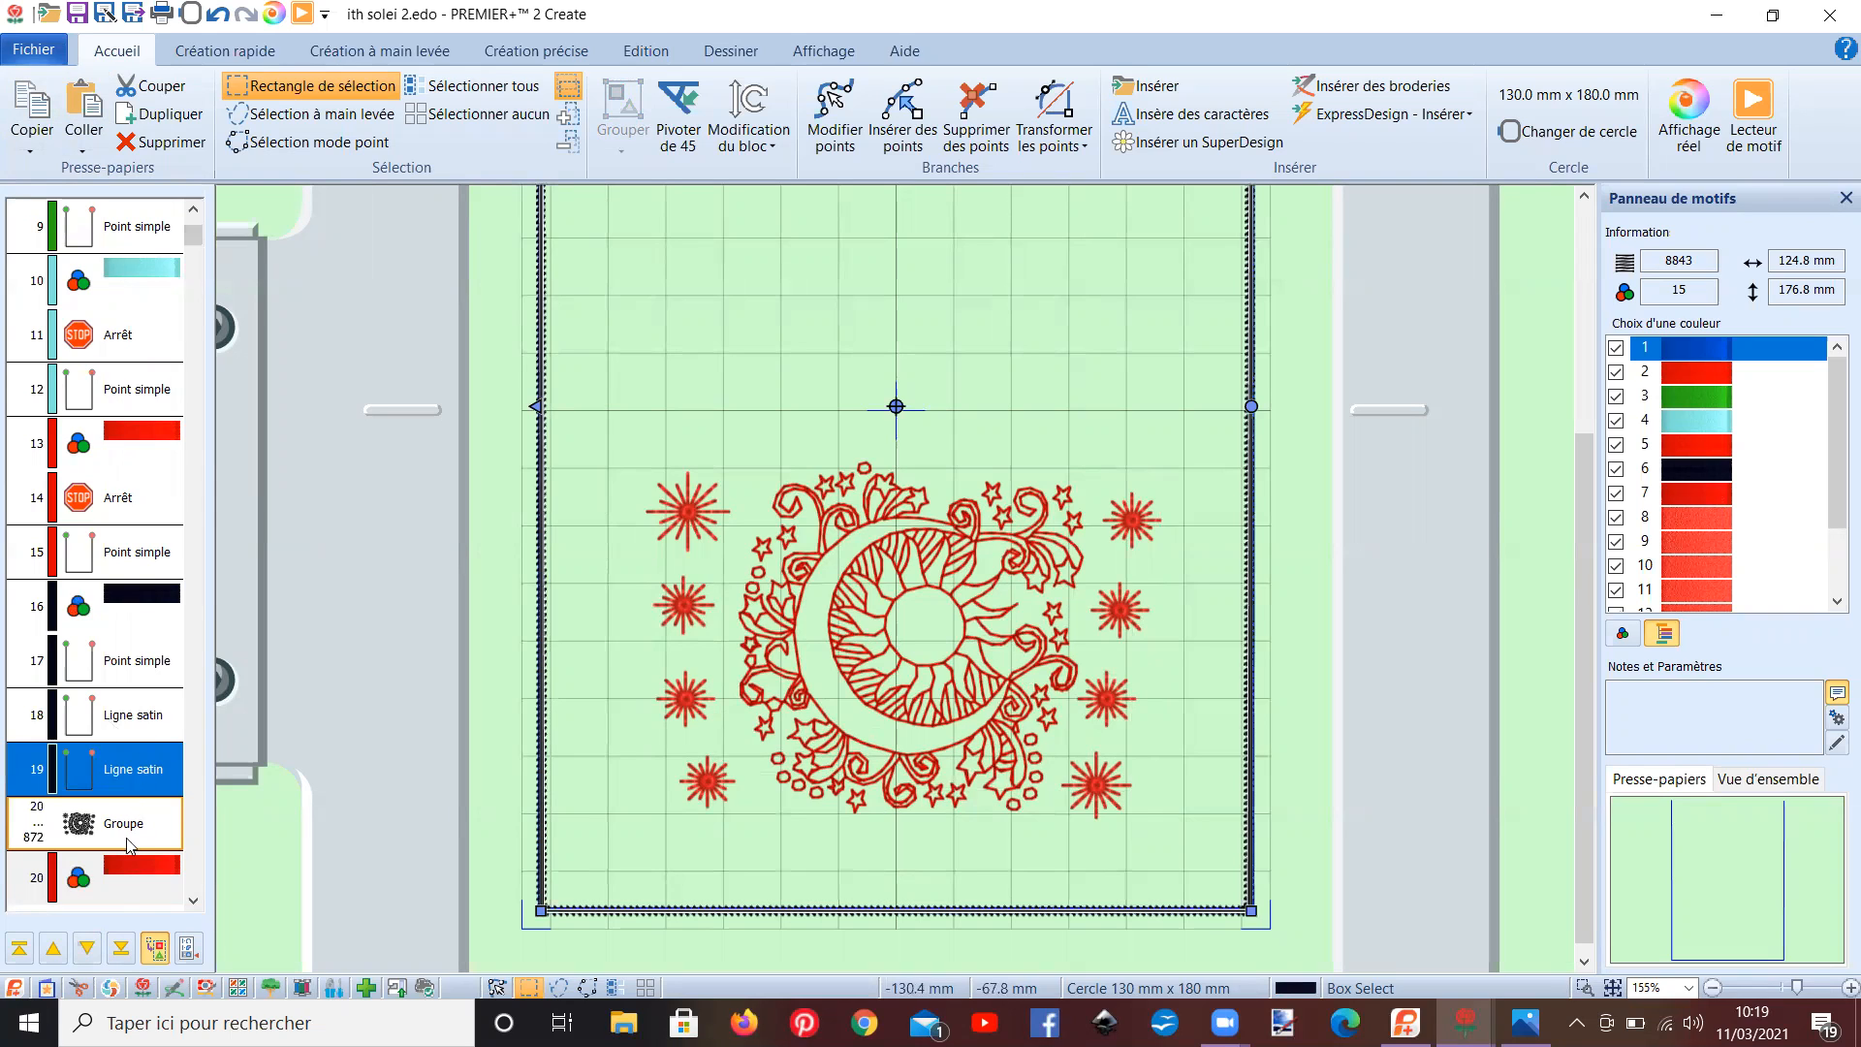
pyautogui.click(121, 948)
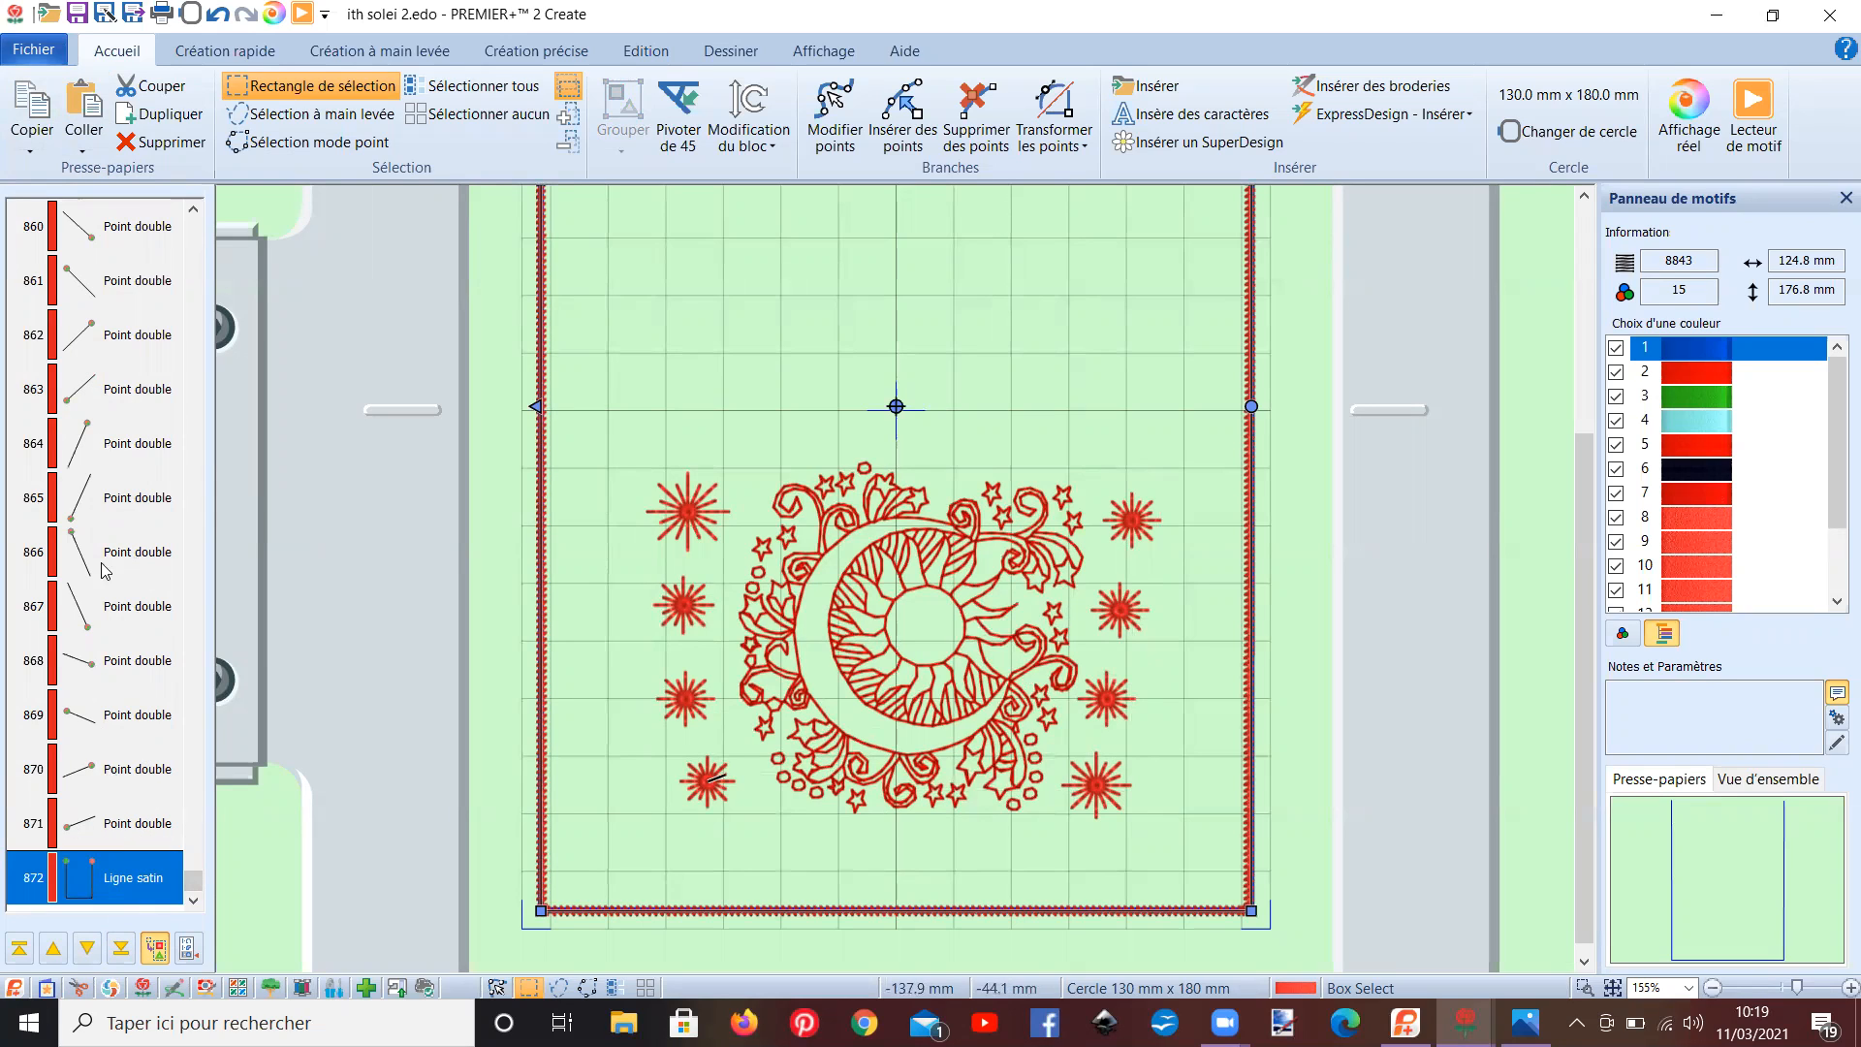
# - Insert a green colour change after the last stitch of the sun and moon motif, ahead of the copied satin outline
pyautogui.rightClick(143, 830)
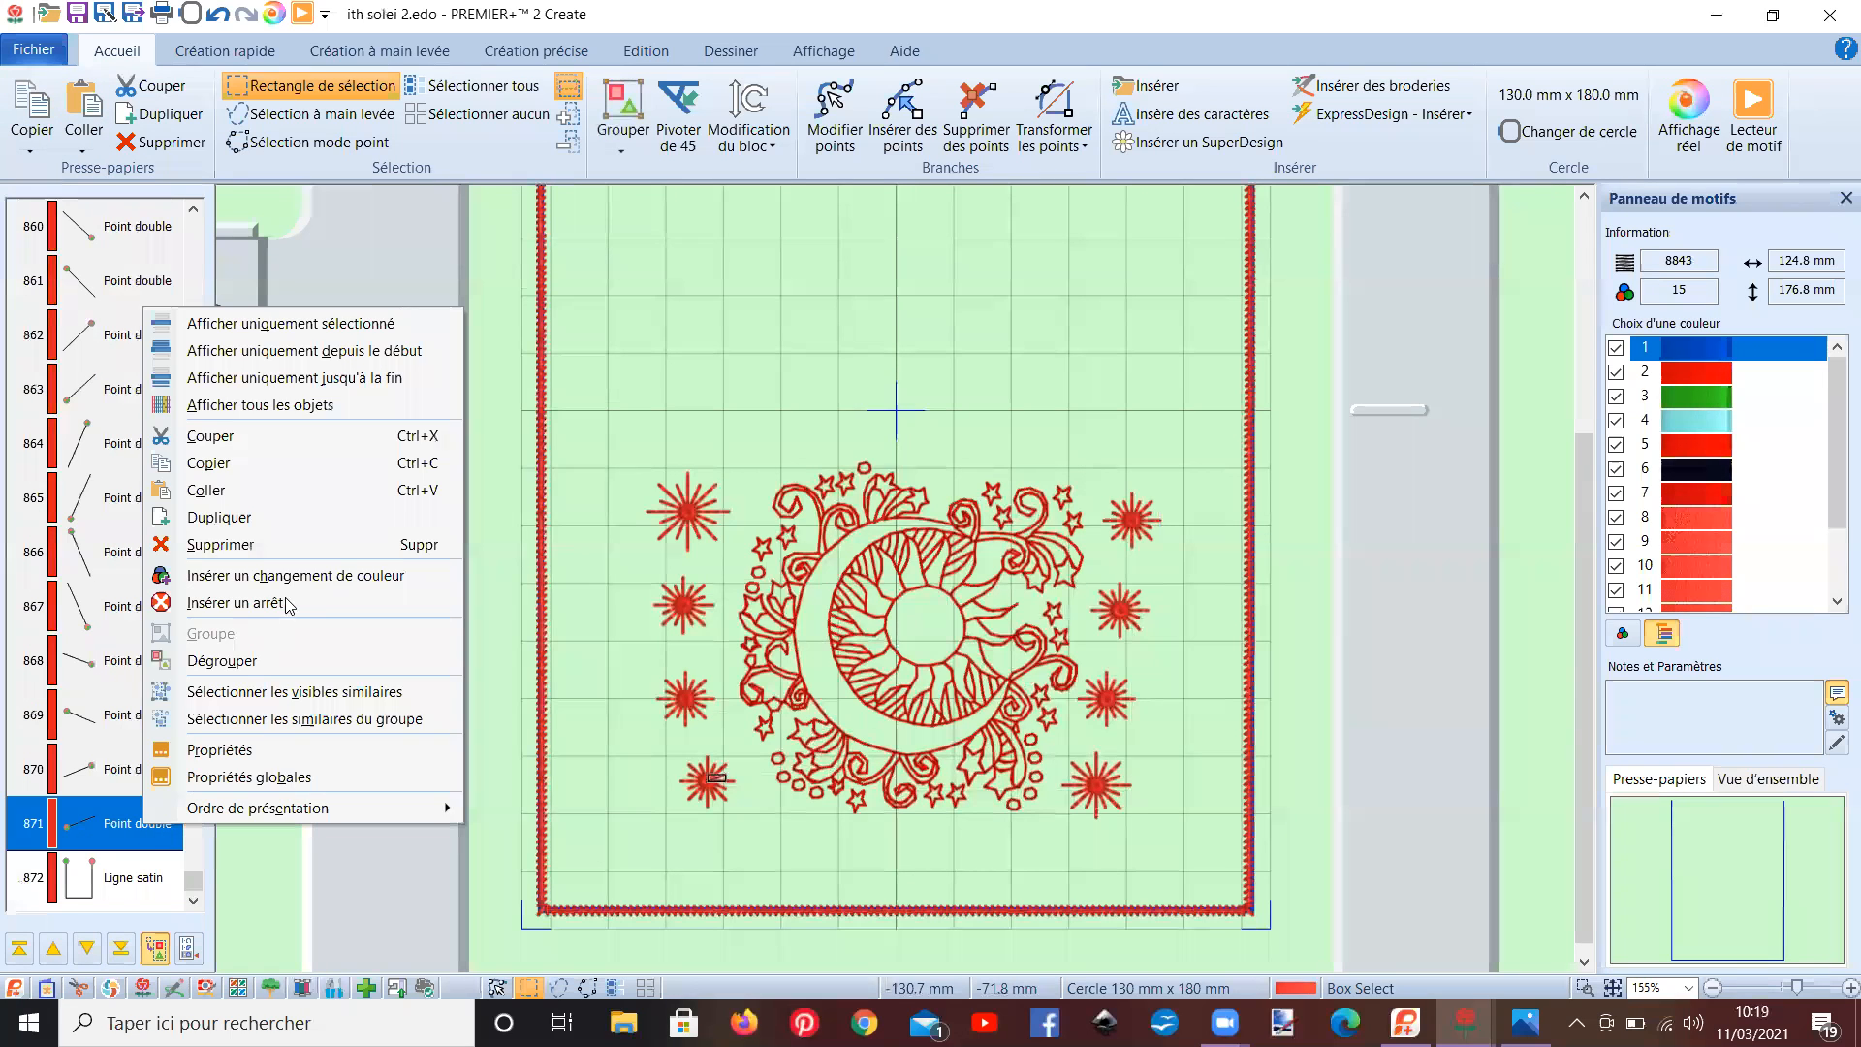
pyautogui.click(291, 577)
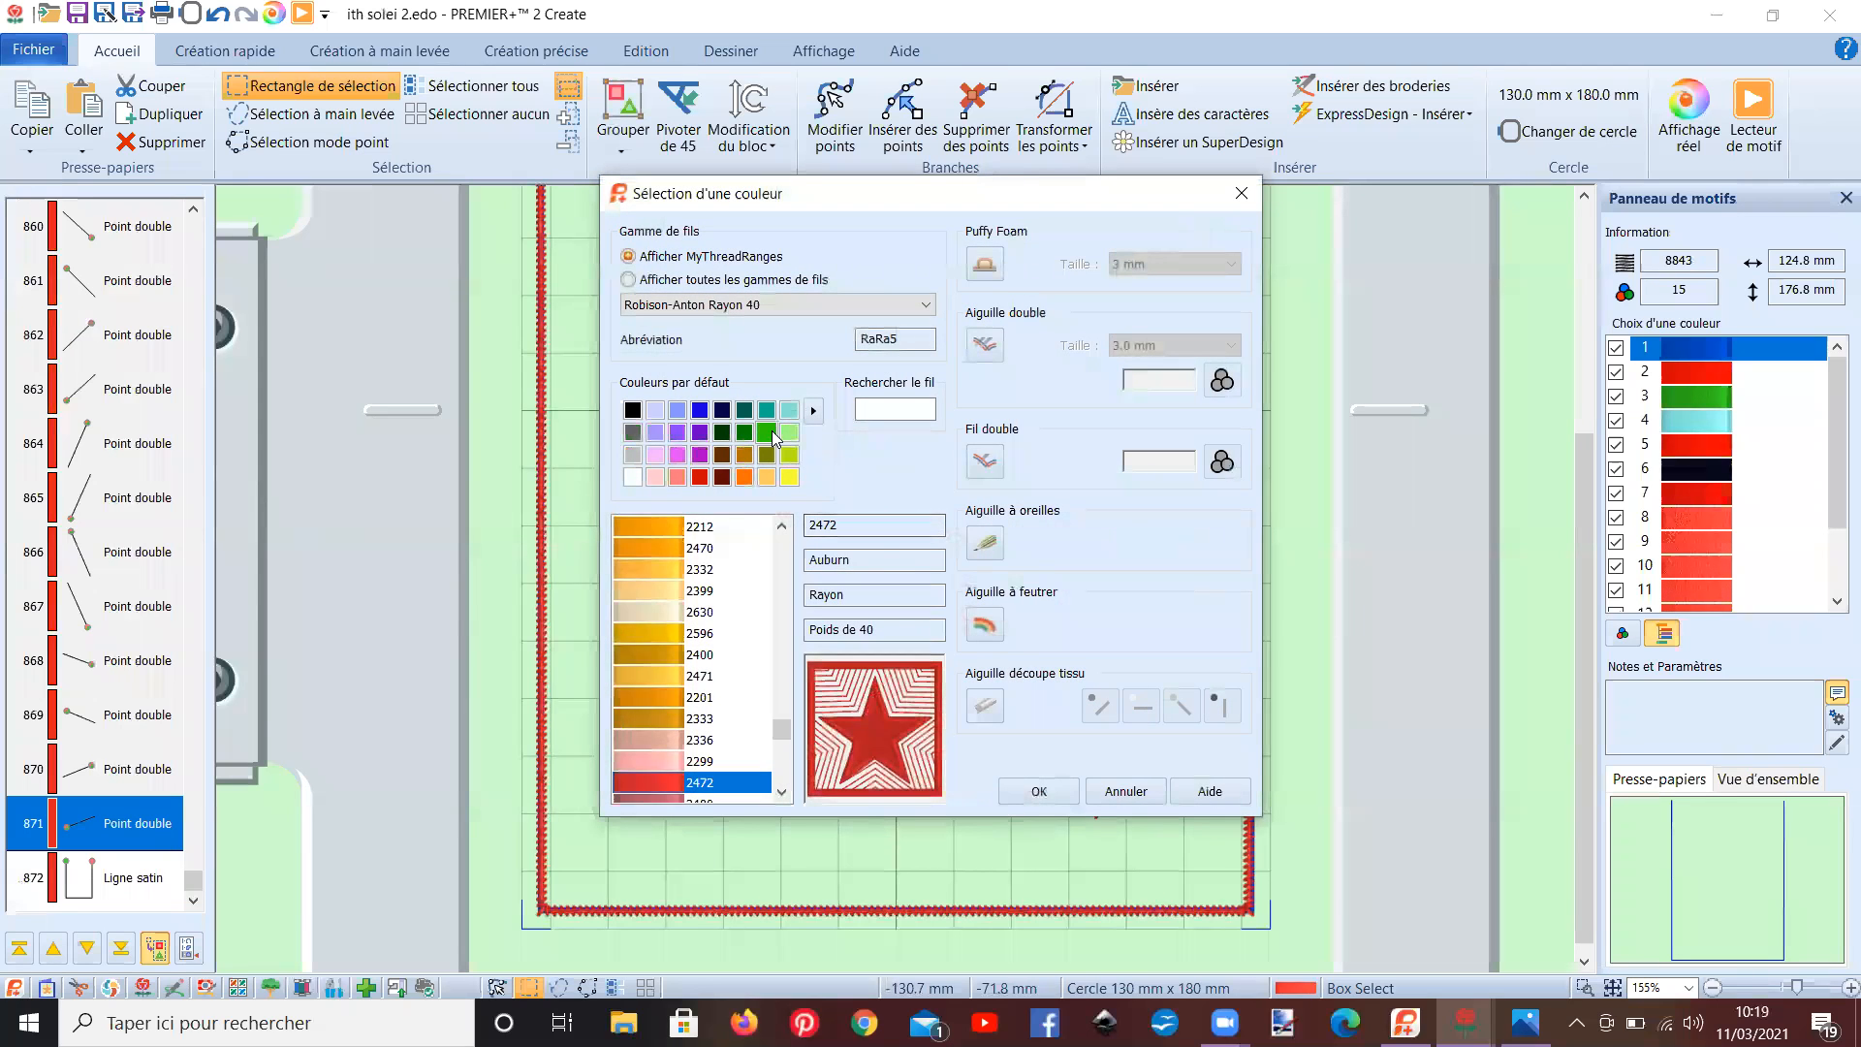
pyautogui.click(772, 432)
pyautogui.click(1039, 791)
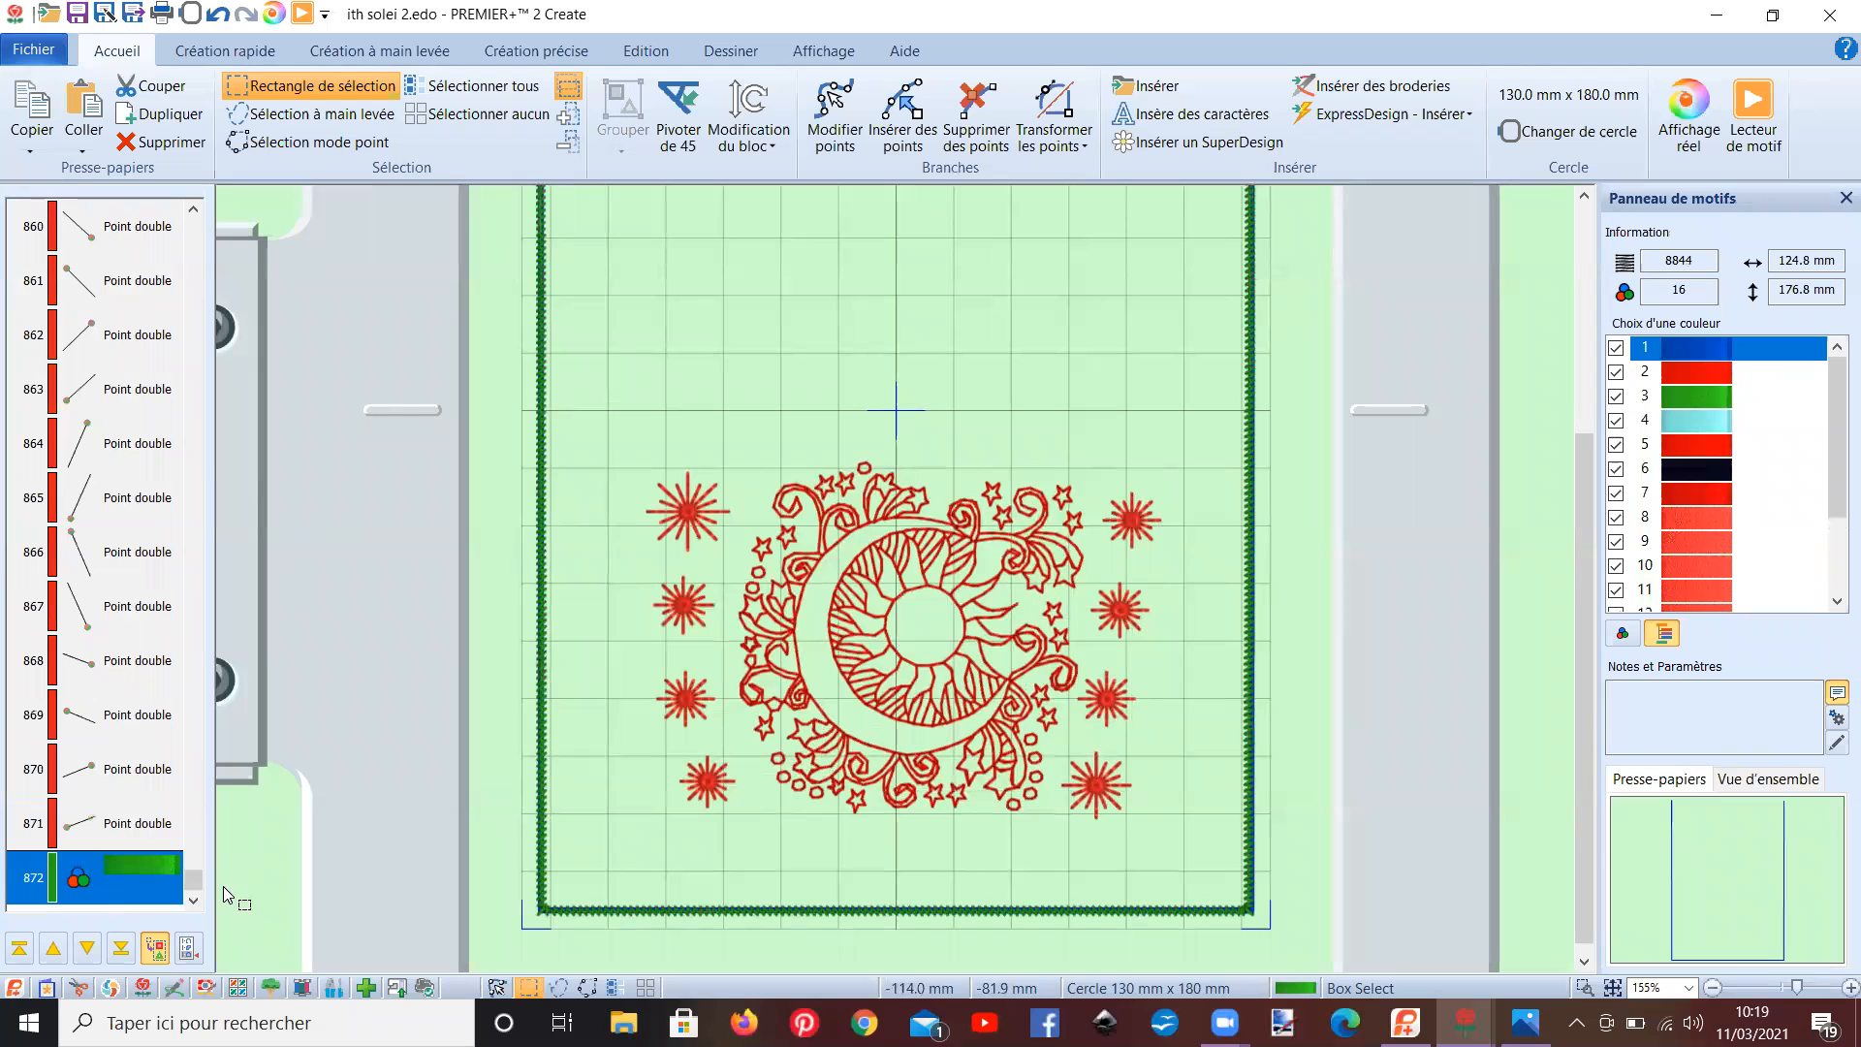
# - Scale the green satin outline proportionally to 94% in width and height
pyautogui.click(193, 899)
pyautogui.click(108, 884)
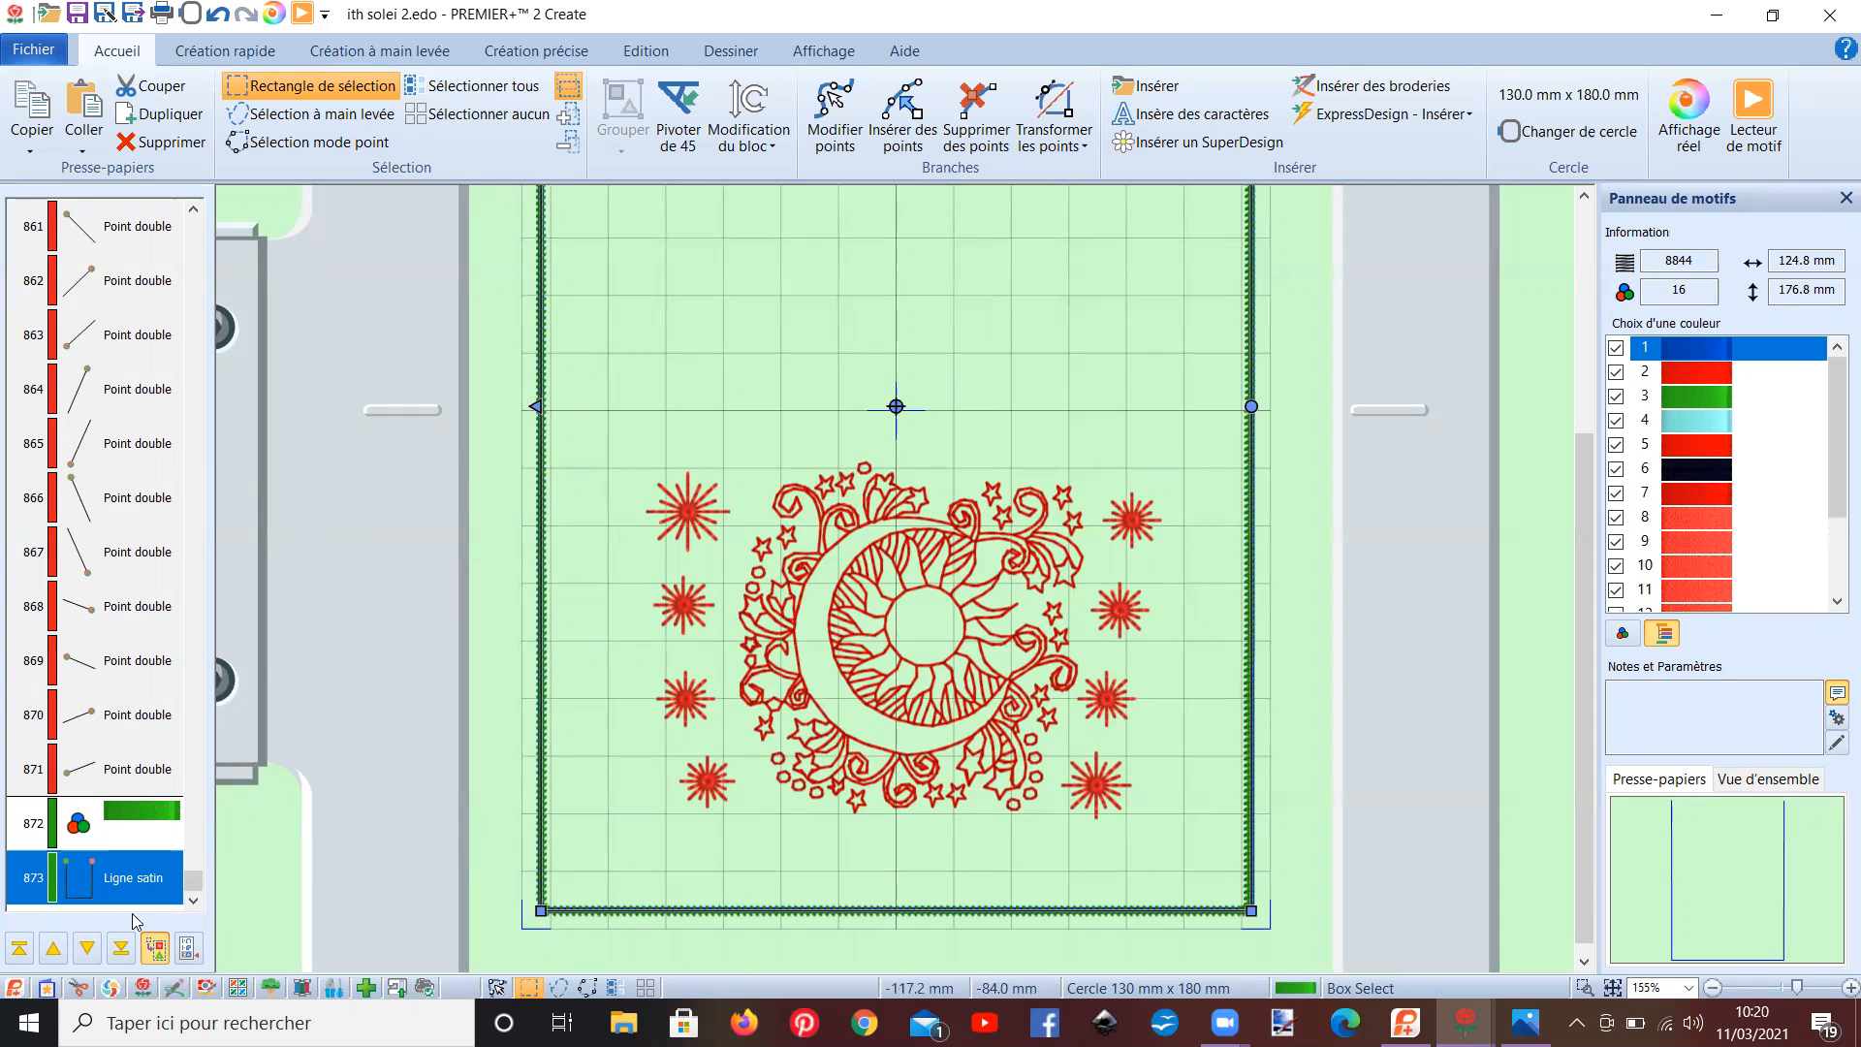
pyautogui.click(768, 104)
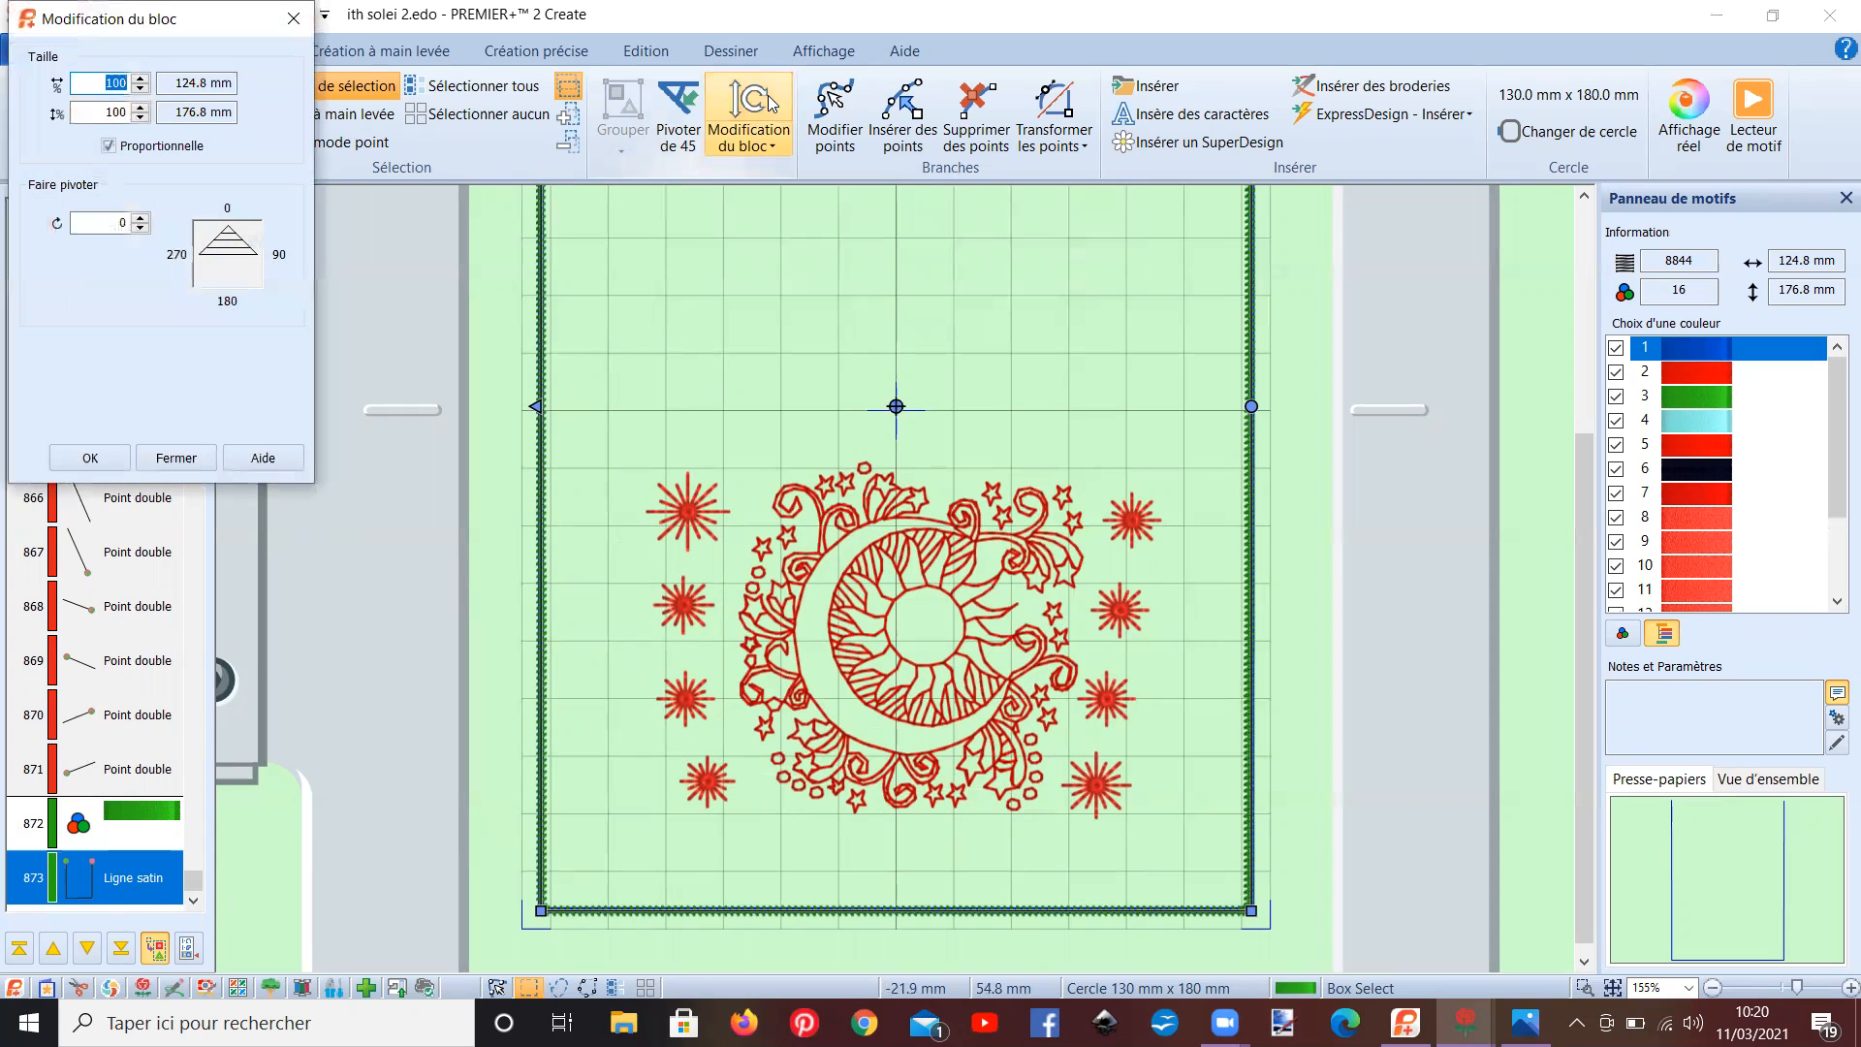
pyautogui.click(141, 118)
pyautogui.click(142, 118)
pyautogui.click(142, 118)
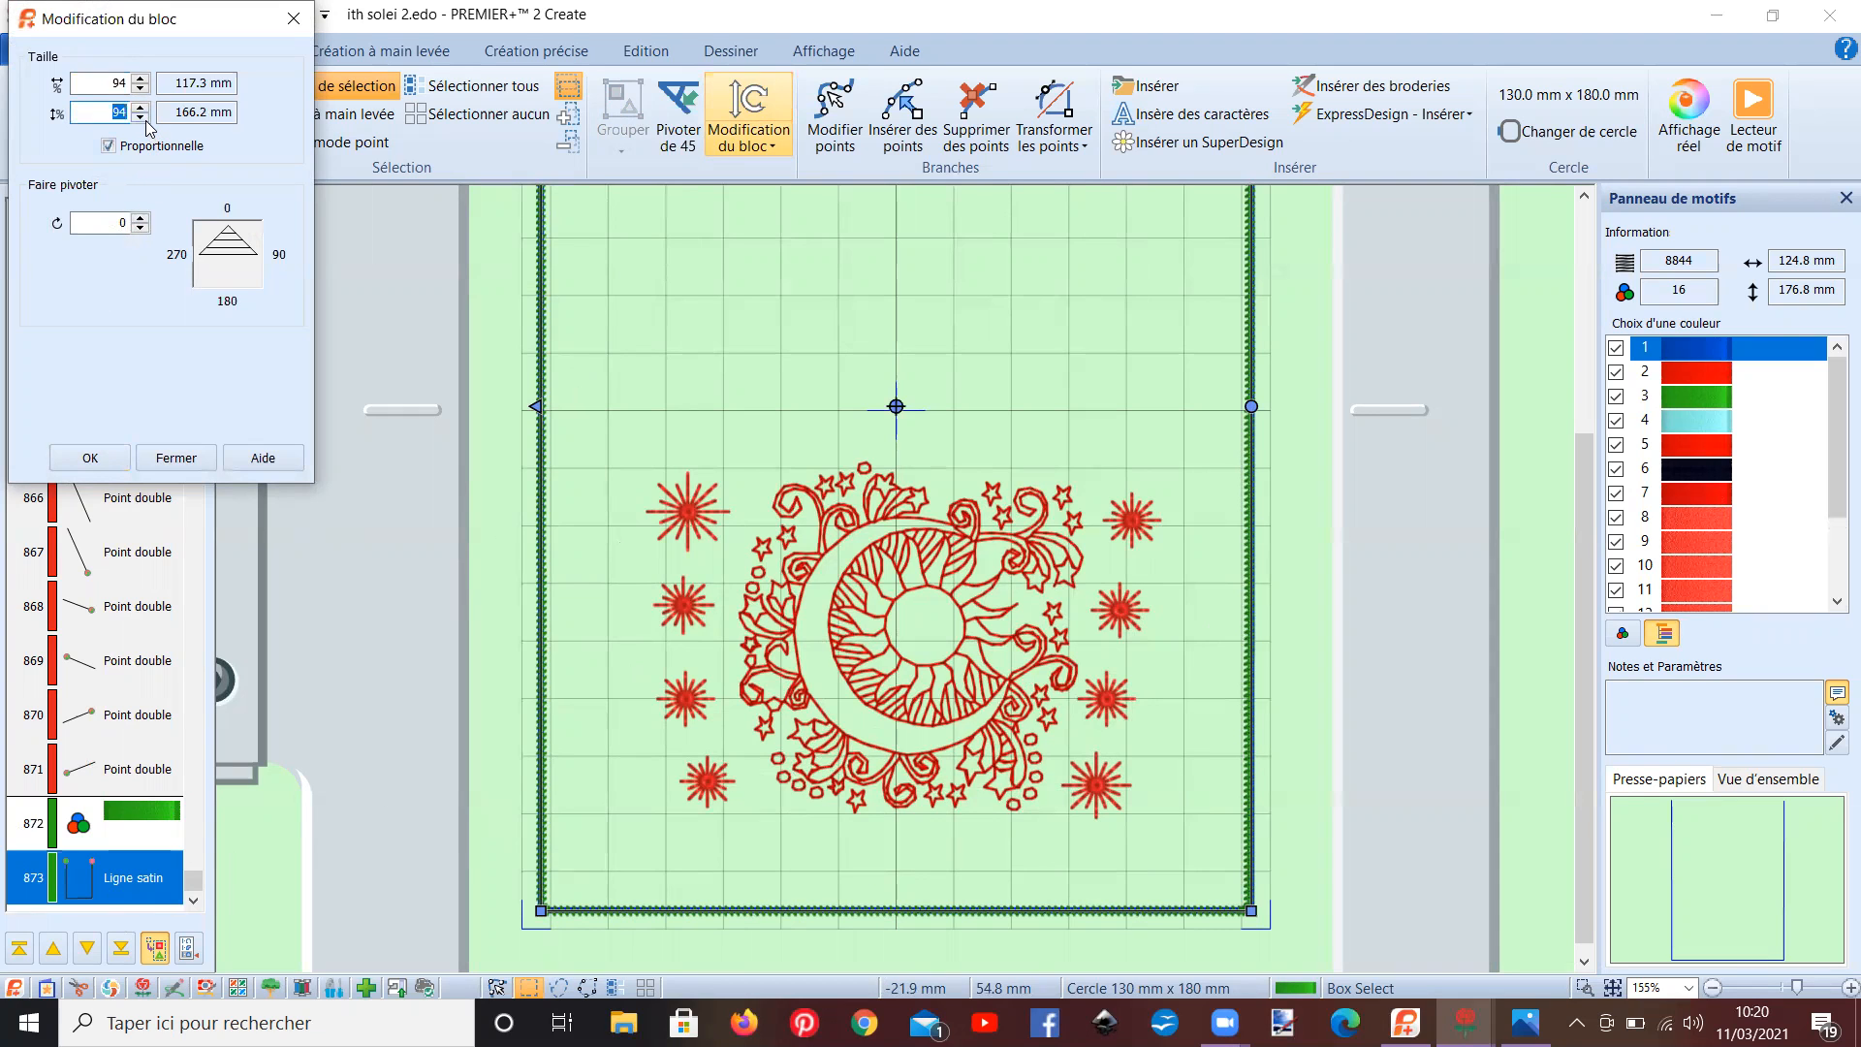
pyautogui.click(78, 457)
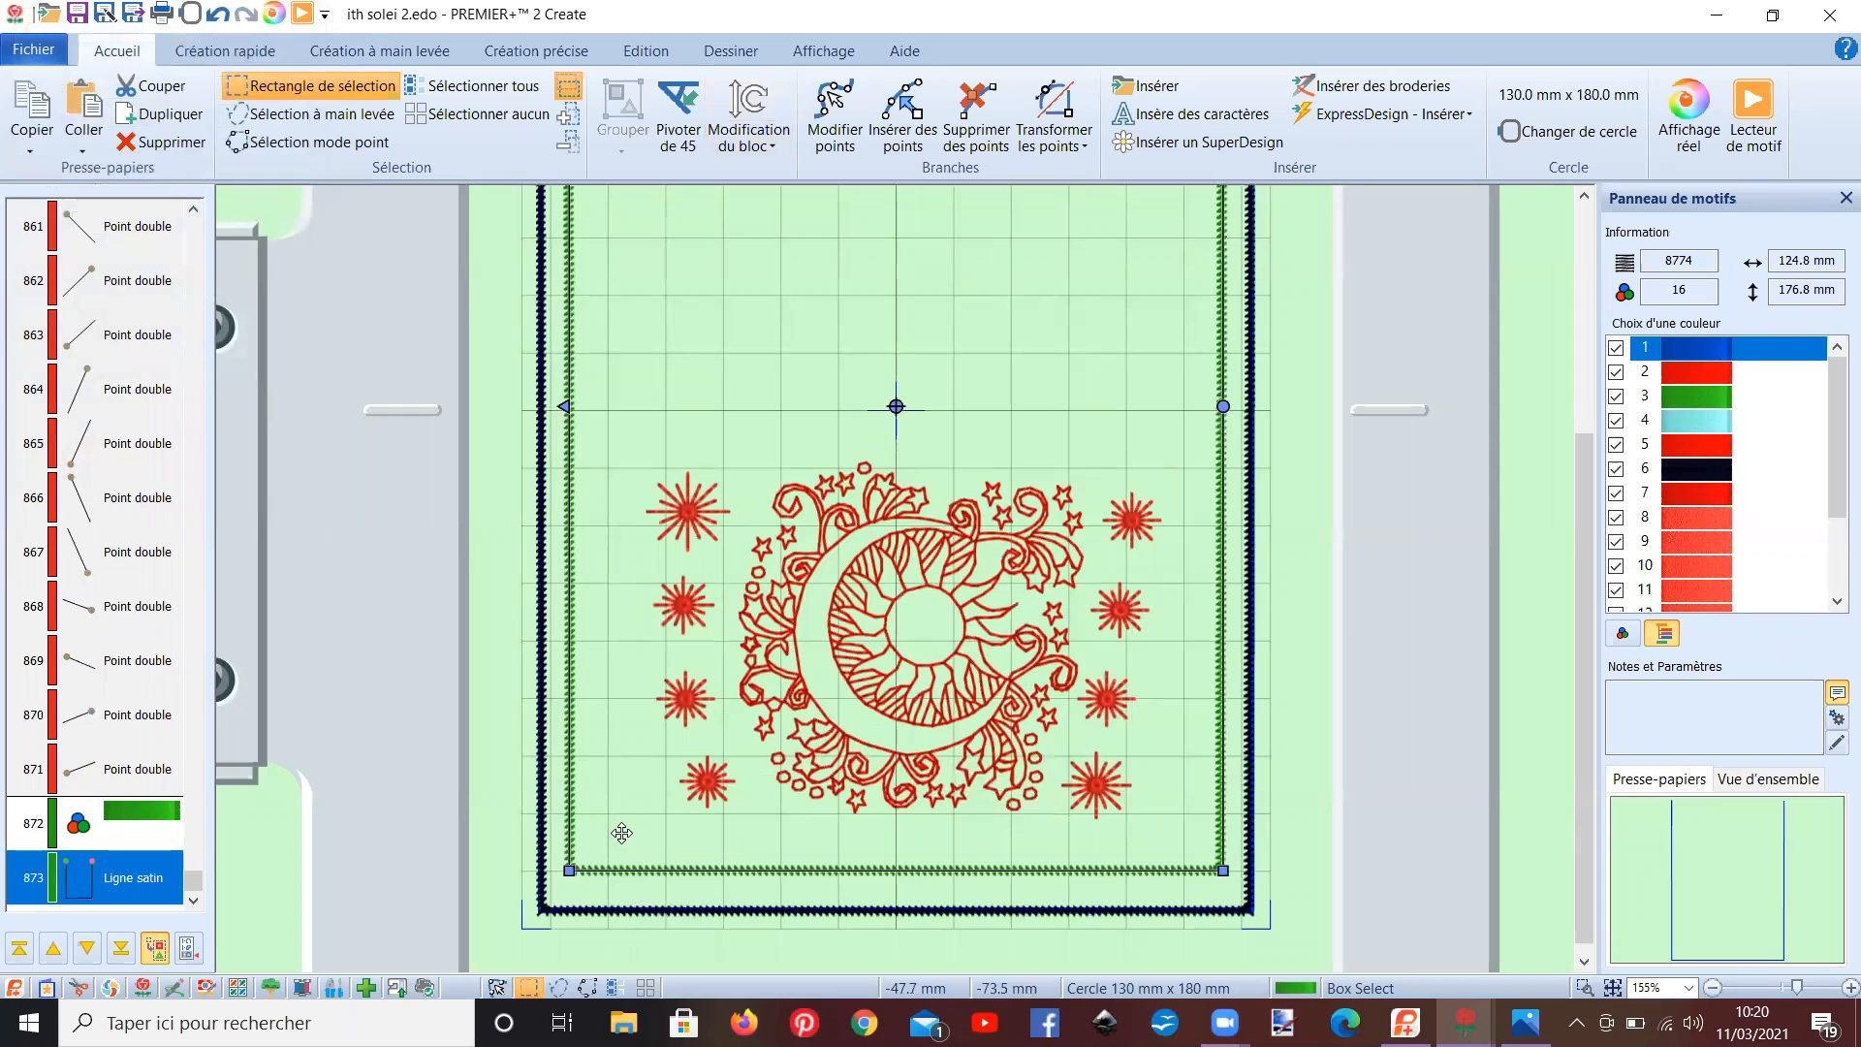
# - Shrink the green outline further from its two lower corners and centre it inside the black pouch outline
pyautogui.moveTo(570, 871); pyautogui.dragTo(583, 857)
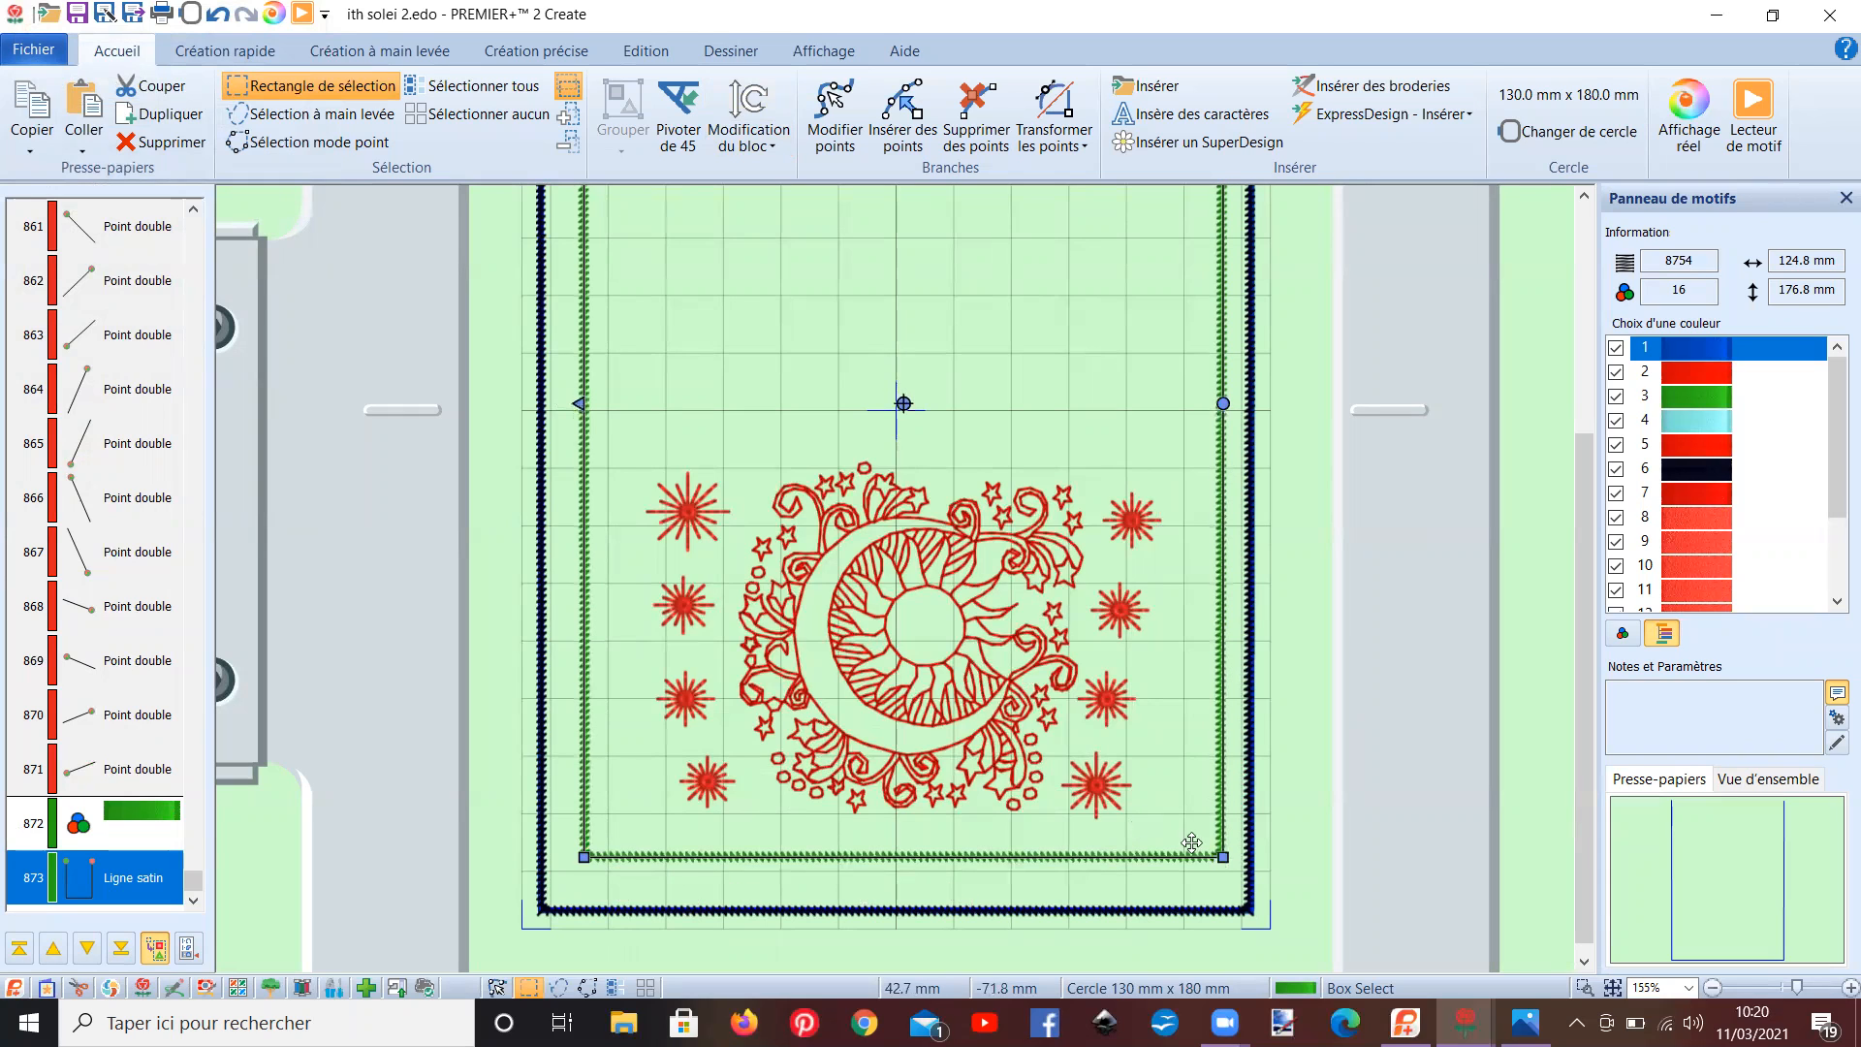
pyautogui.moveTo(1223, 857); pyautogui.dragTo(1201, 860)
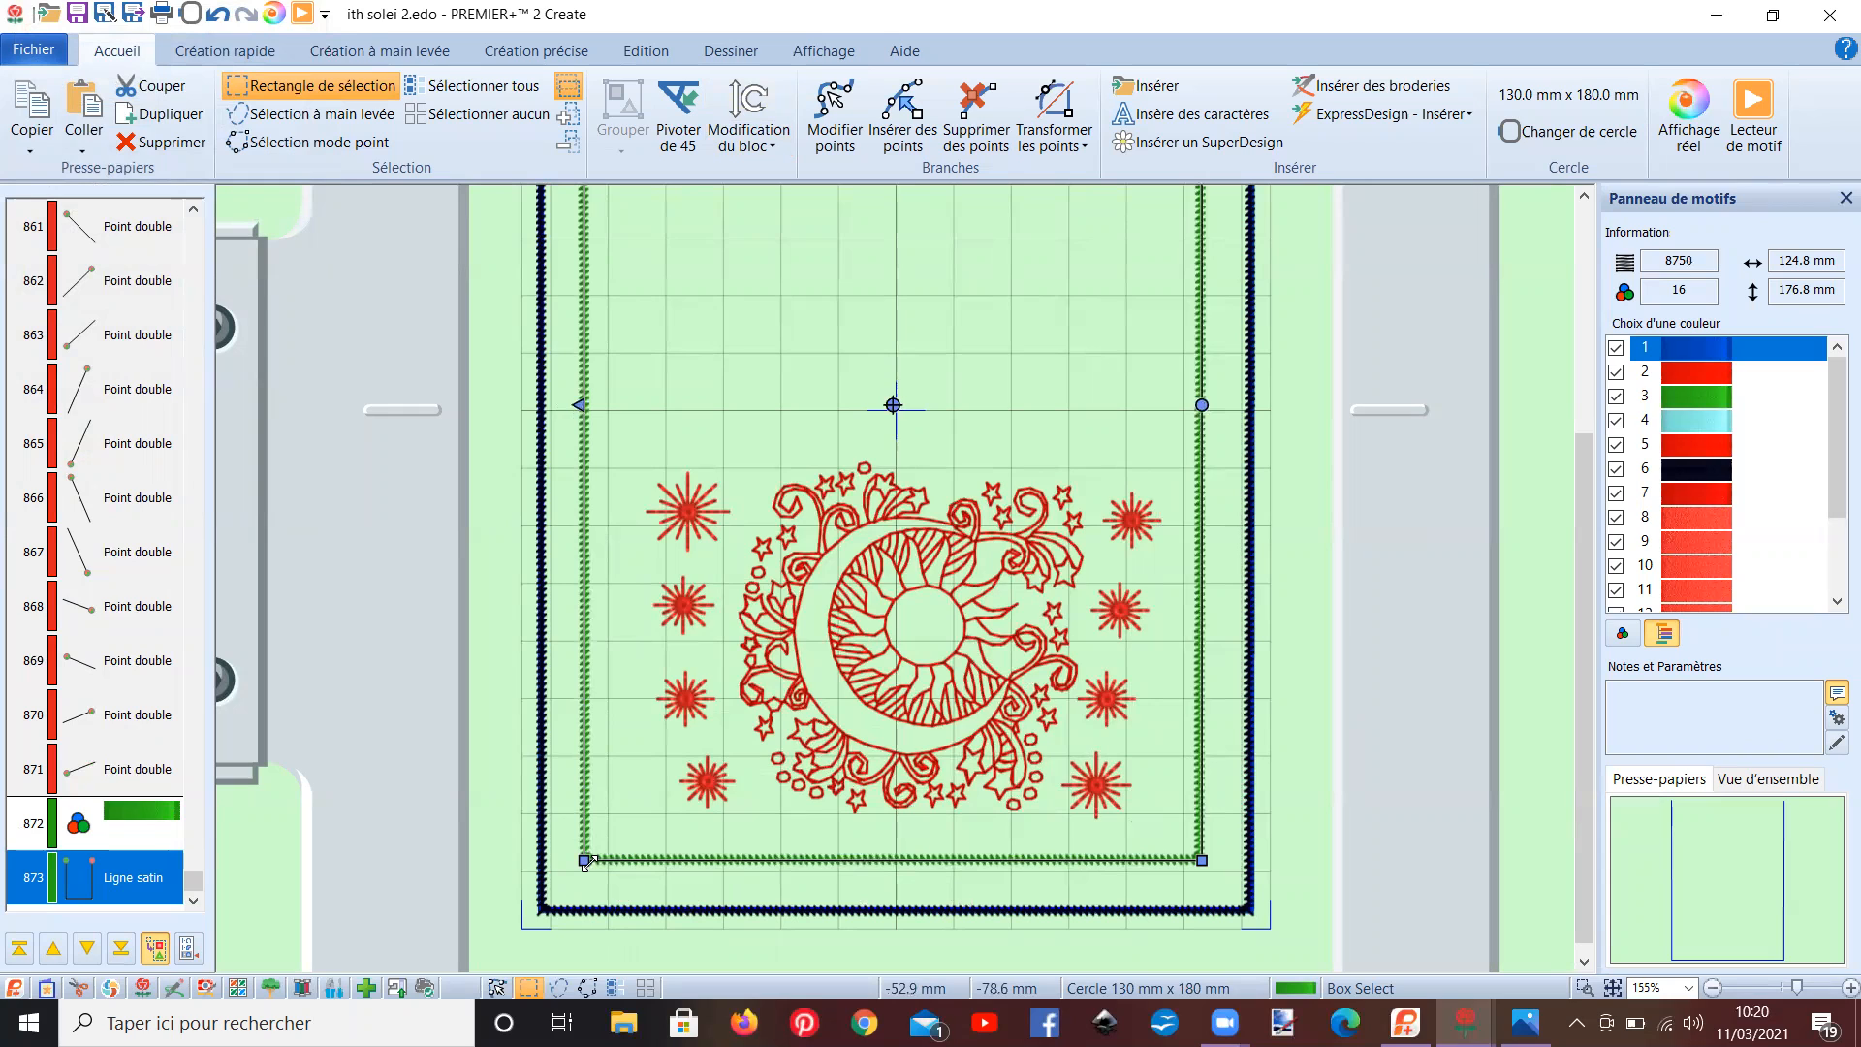
pyautogui.moveTo(591, 859); pyautogui.dragTo(603, 860)
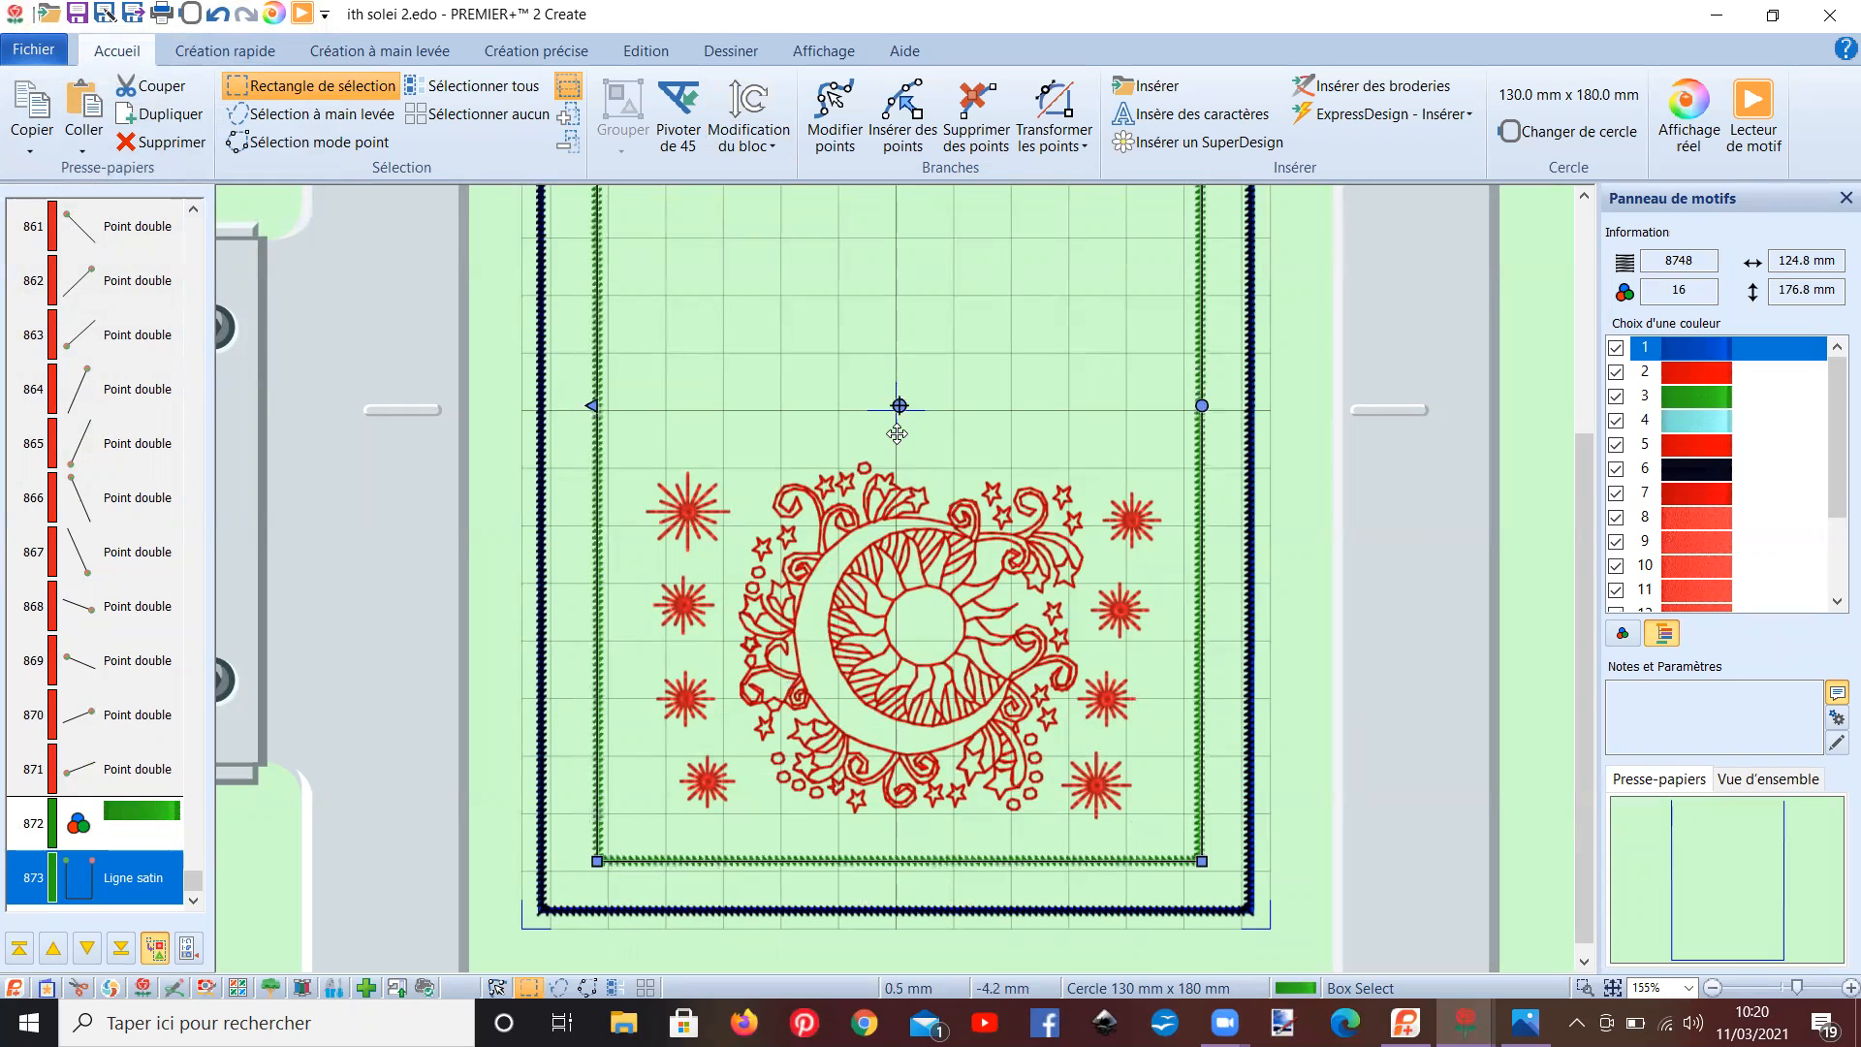
pyautogui.moveTo(897, 435); pyautogui.dragTo(895, 441)
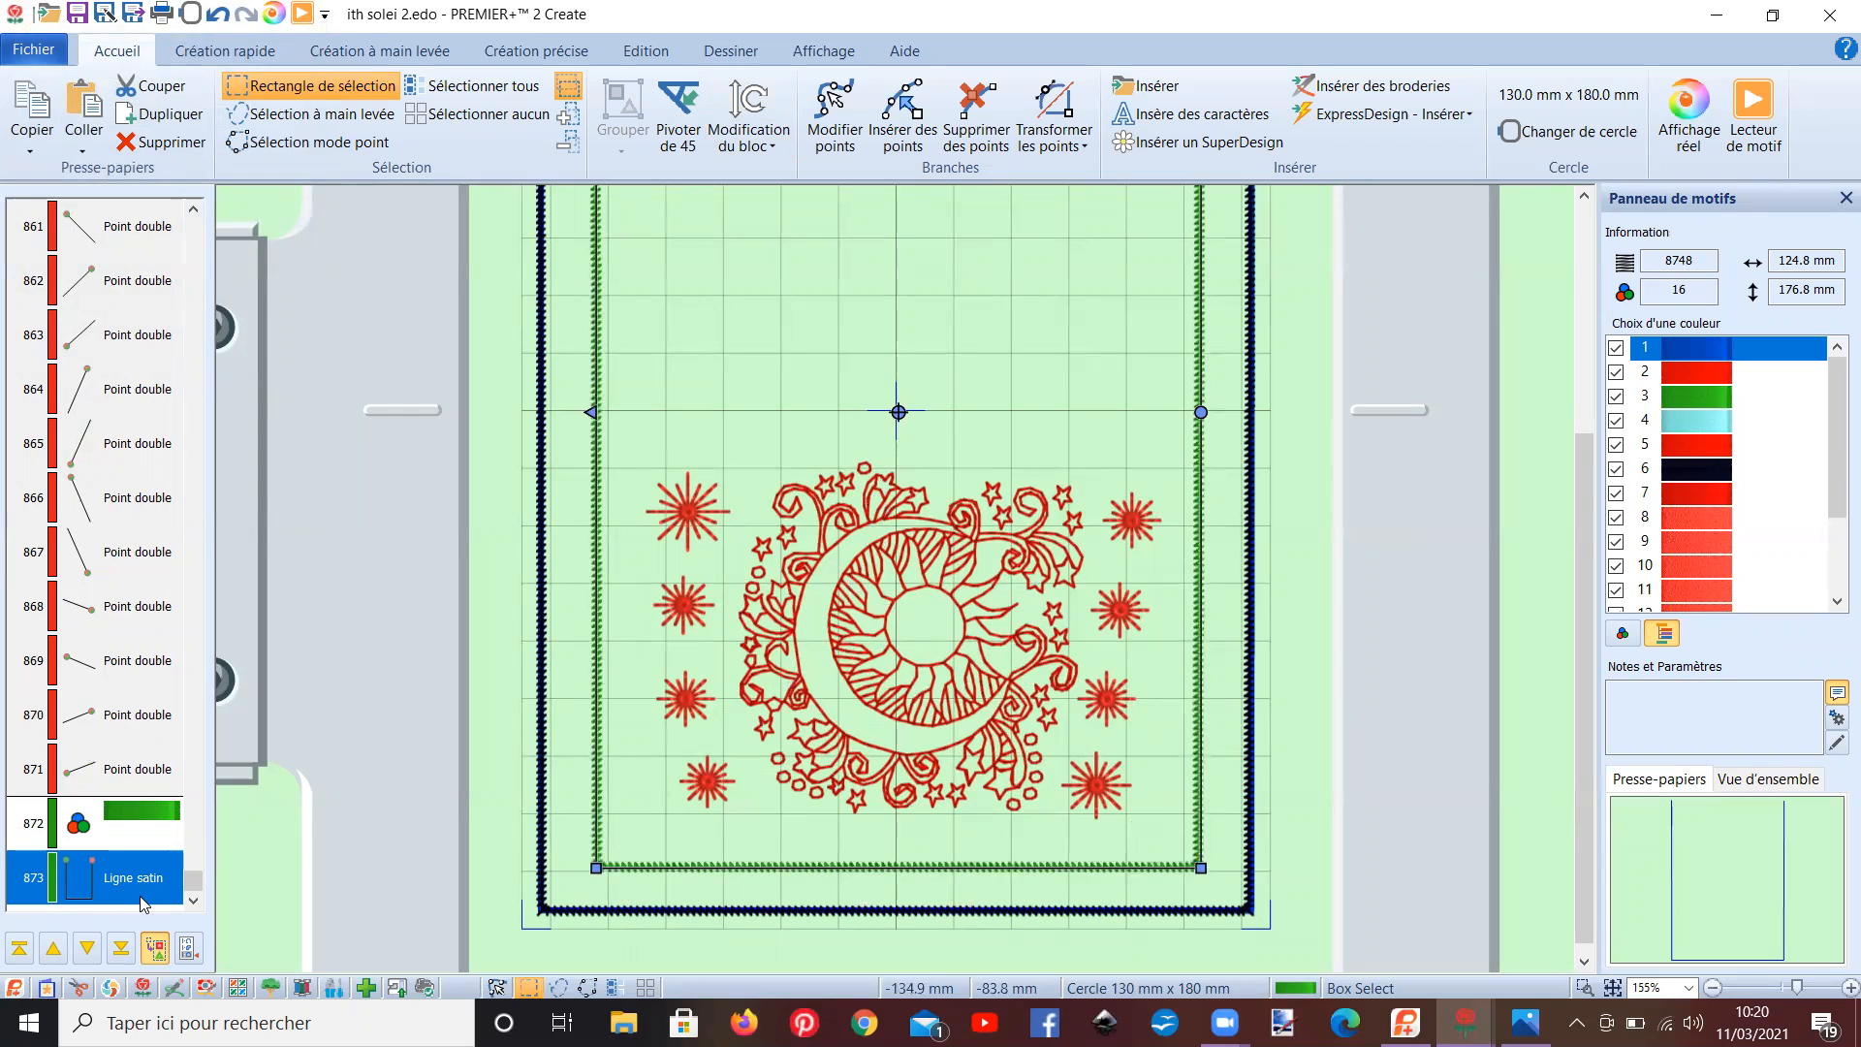
# - Change the line type of the green inner outline from satin to Ligne de motif
pyautogui.click(157, 871)
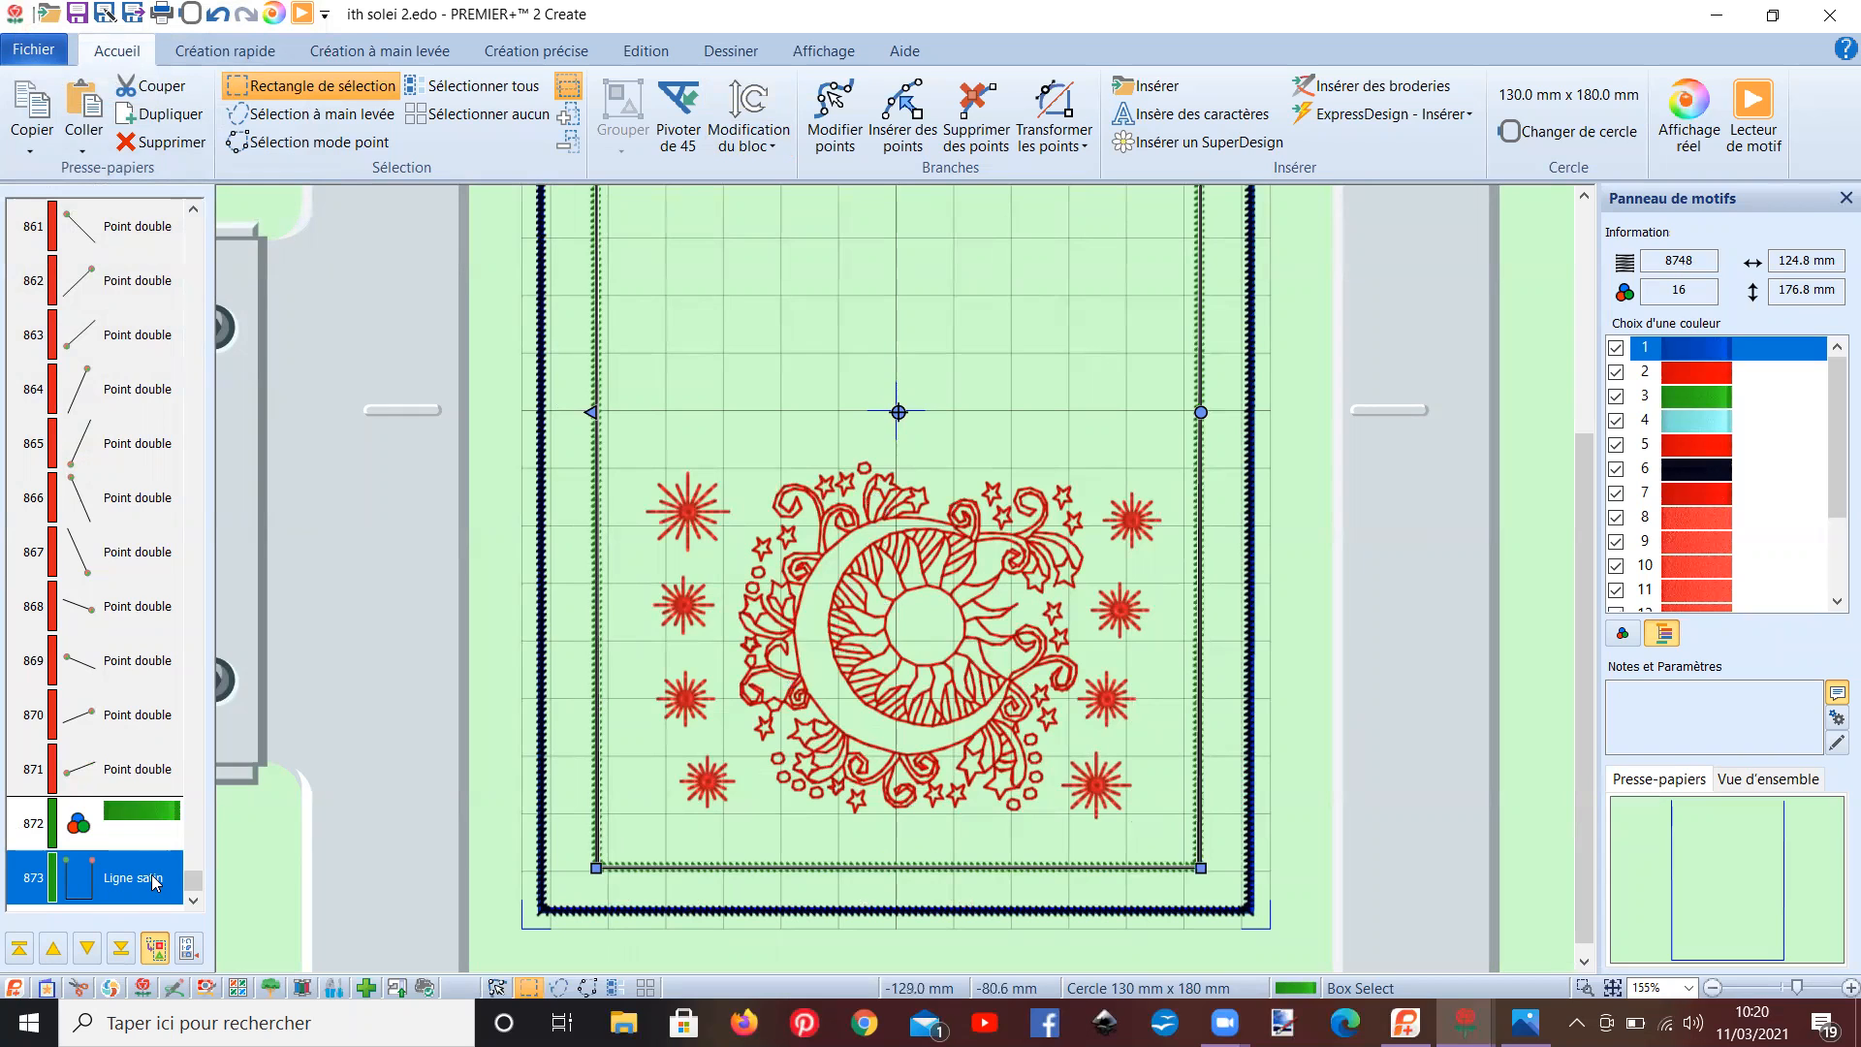
pyautogui.rightClick(155, 881)
pyautogui.click(209, 801)
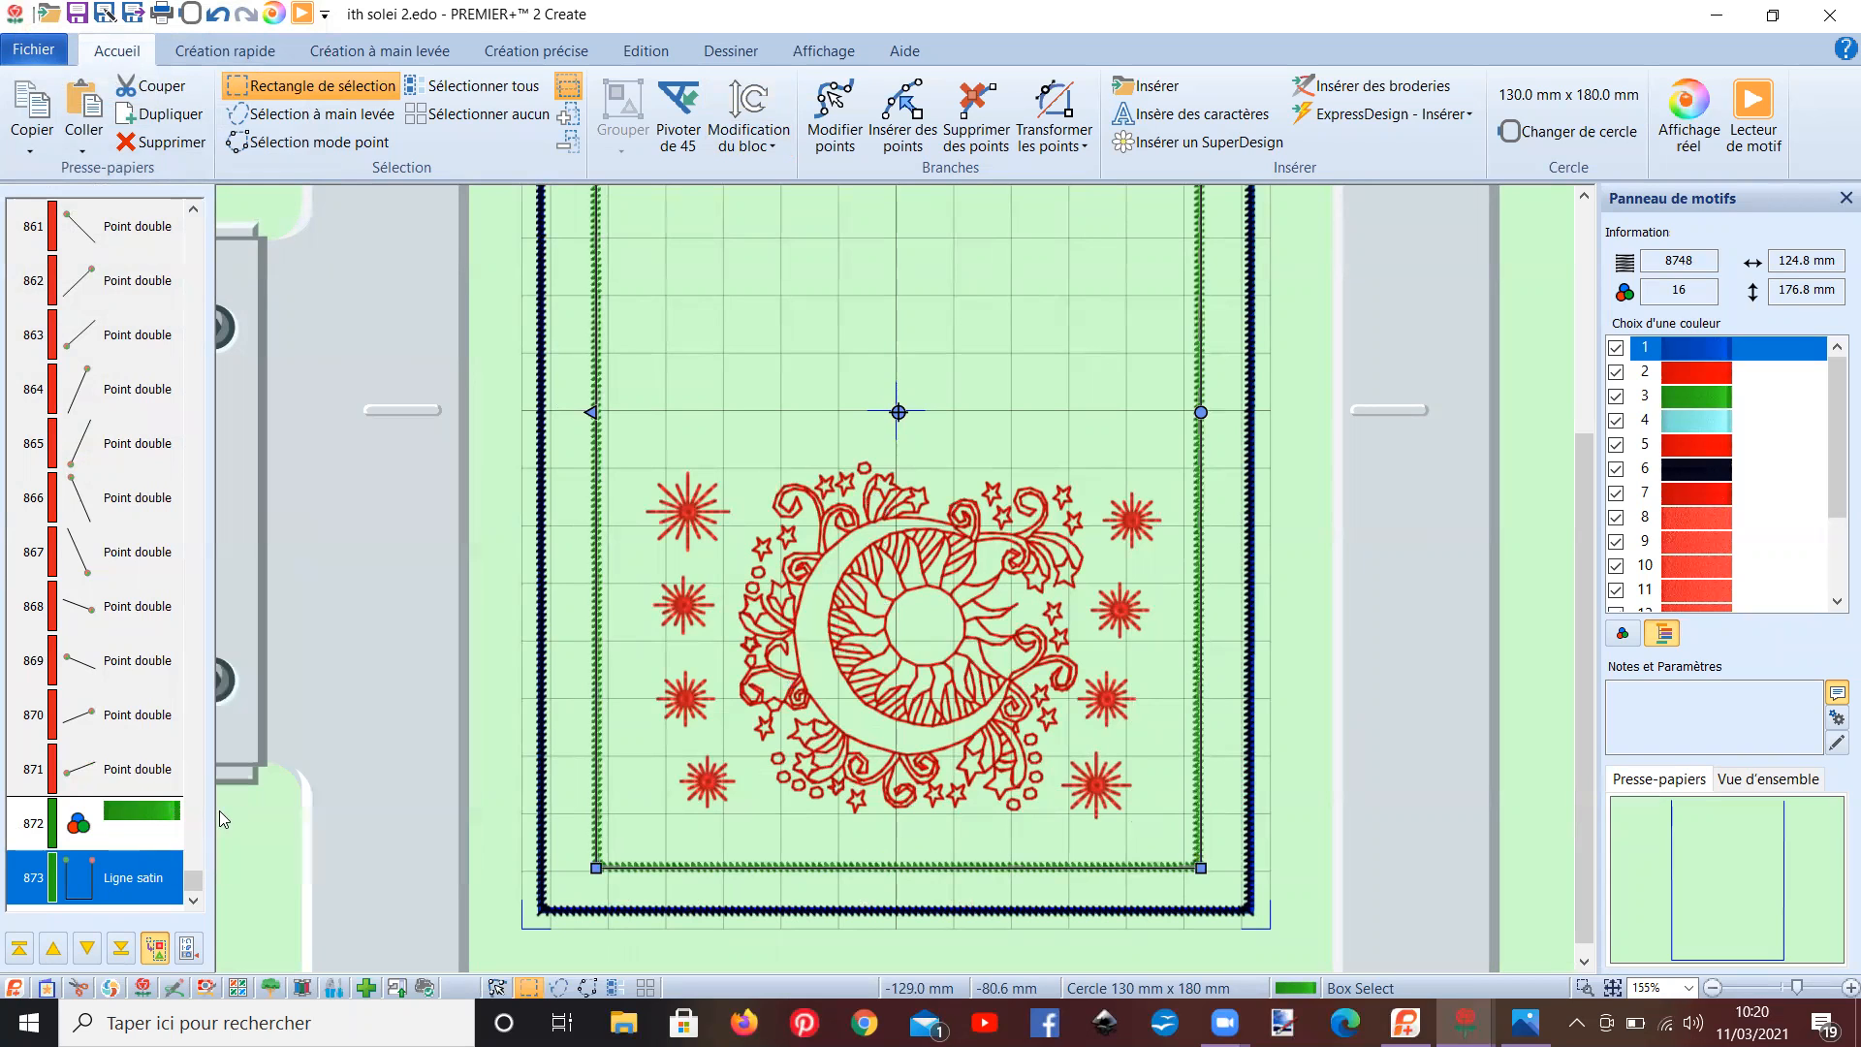
pyautogui.click(992, 306)
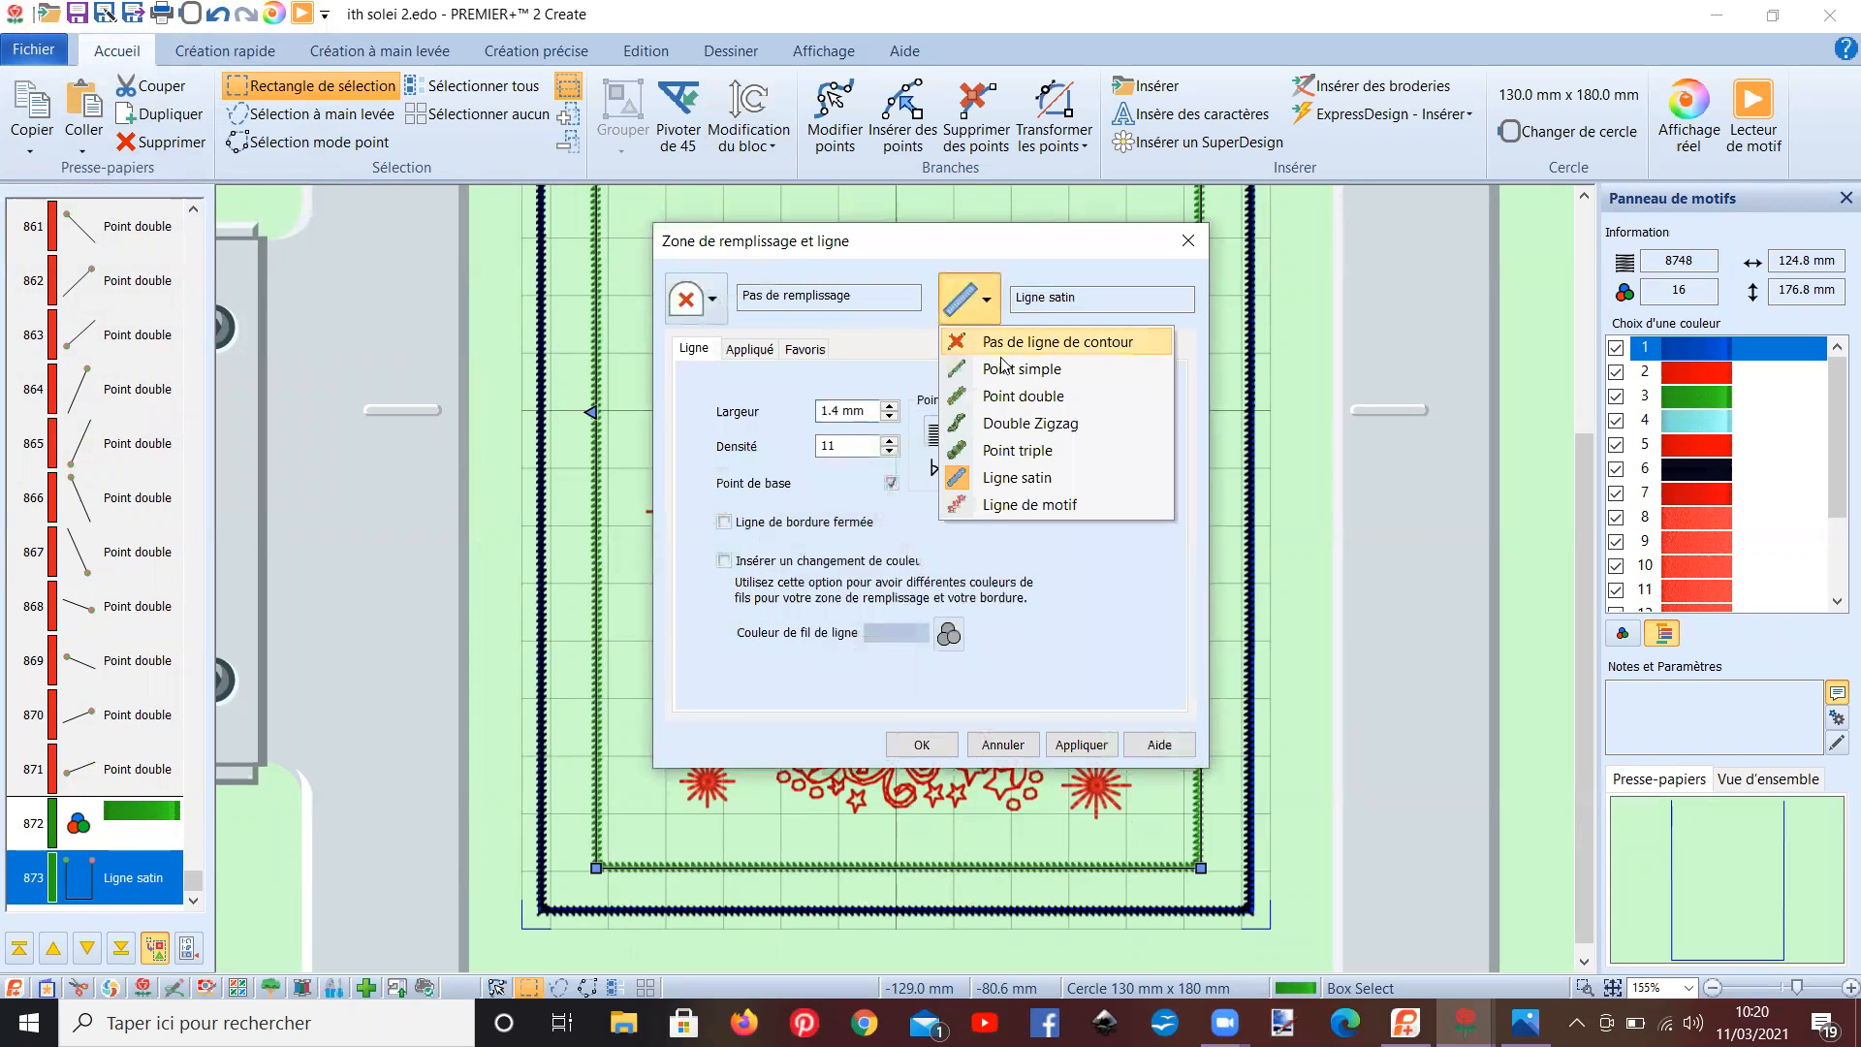
pyautogui.click(1017, 501)
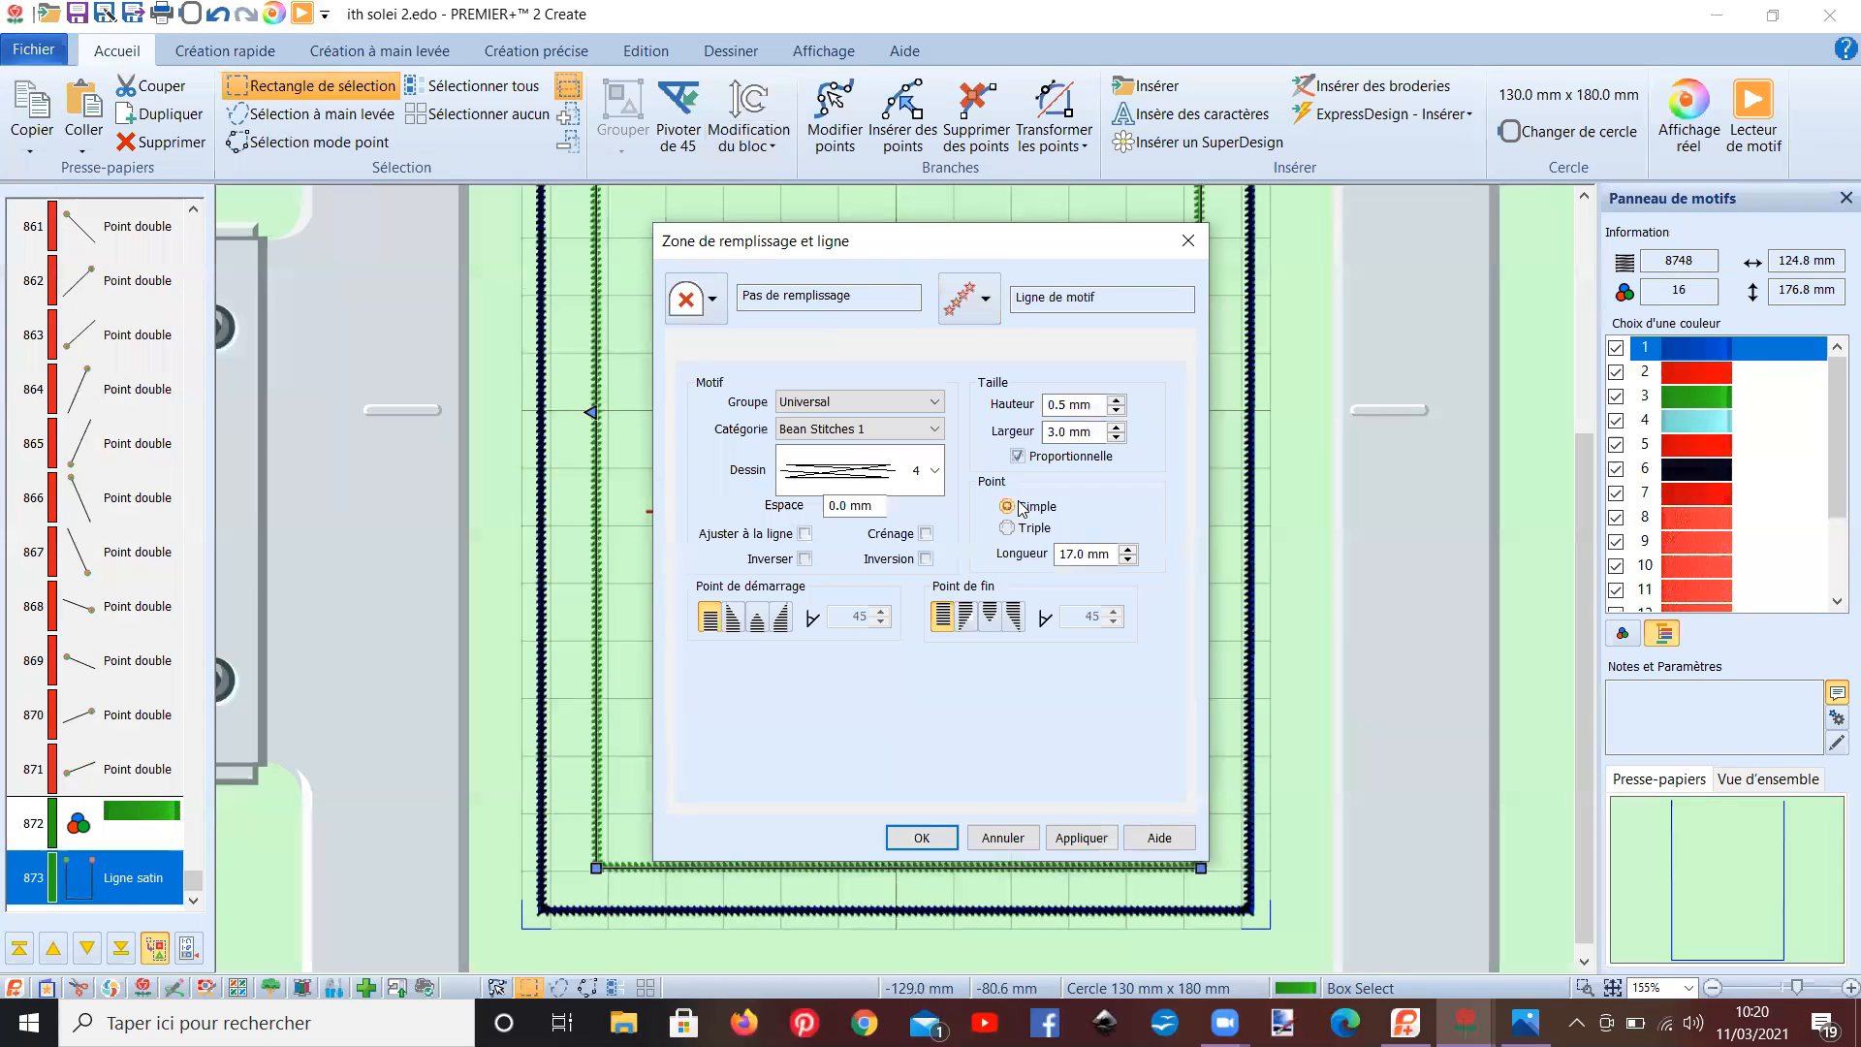
# - Choose the star design 7 from the Candlewicking 2 category for the motif line and apply it
pyautogui.click(937, 430)
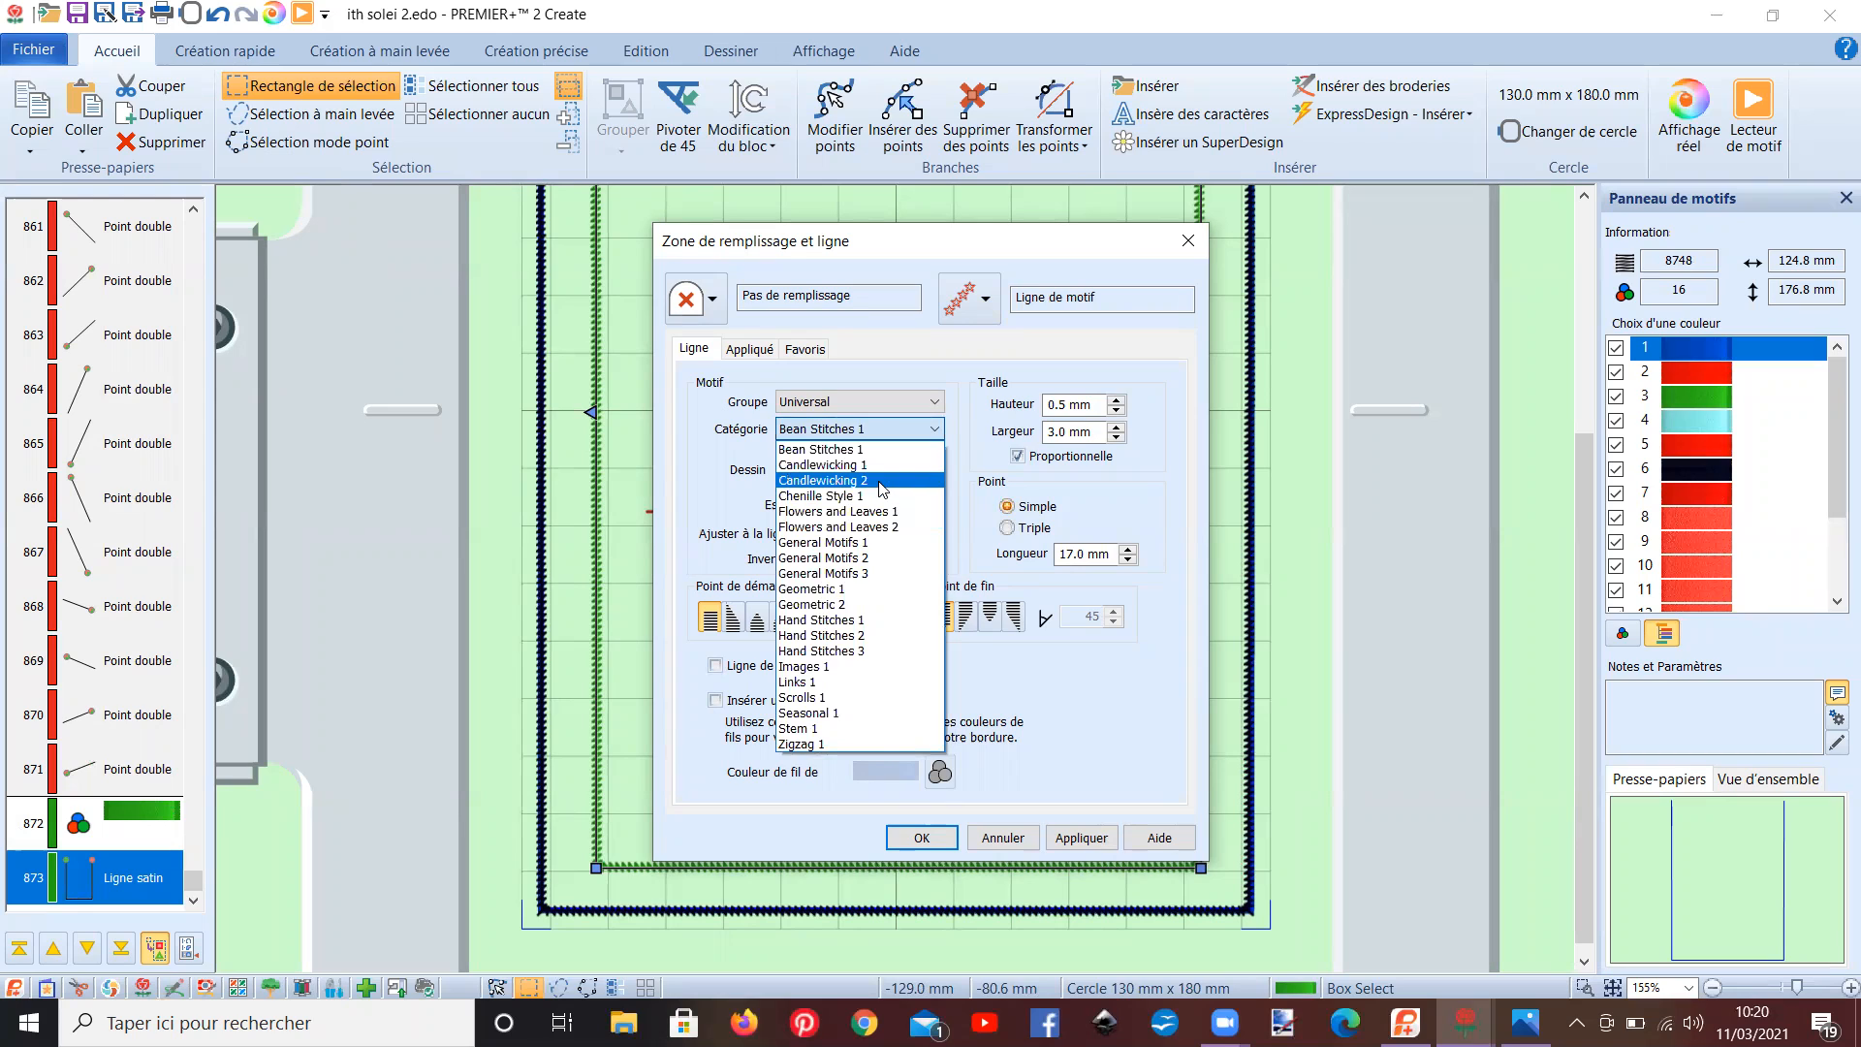
pyautogui.click(882, 481)
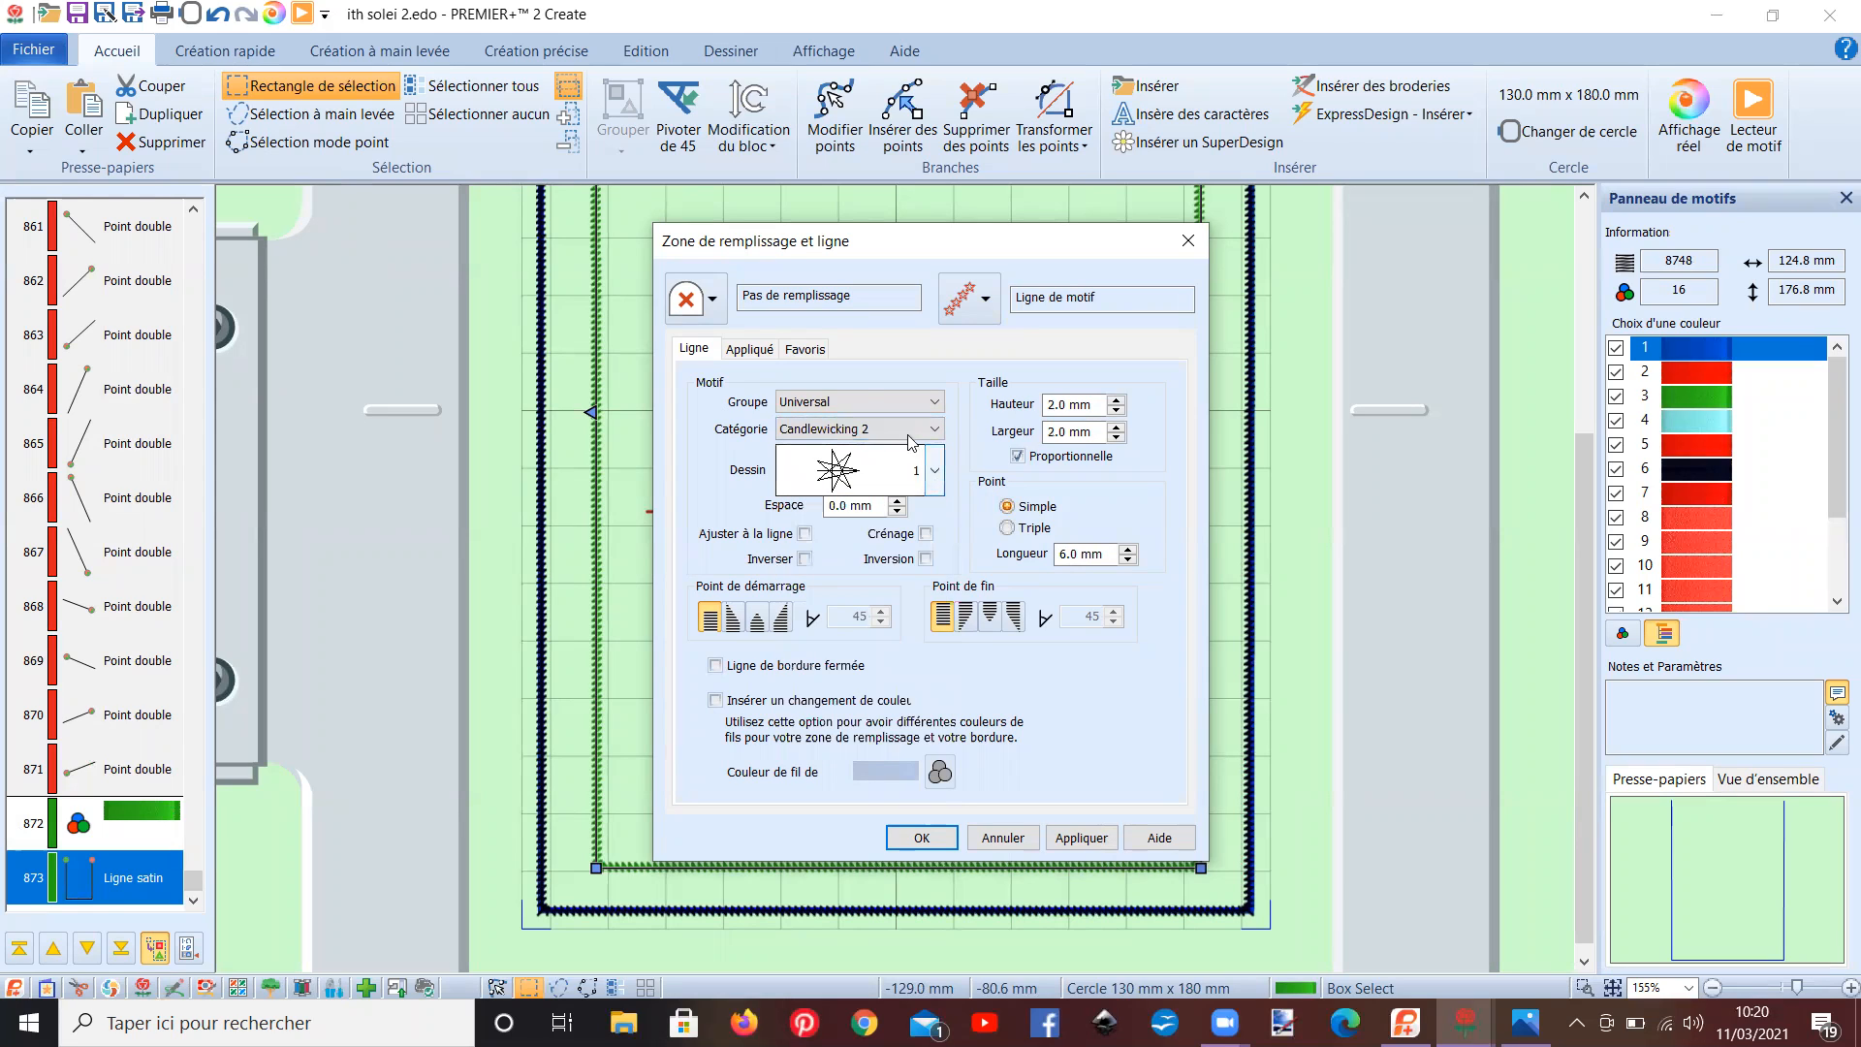
pyautogui.click(906, 470)
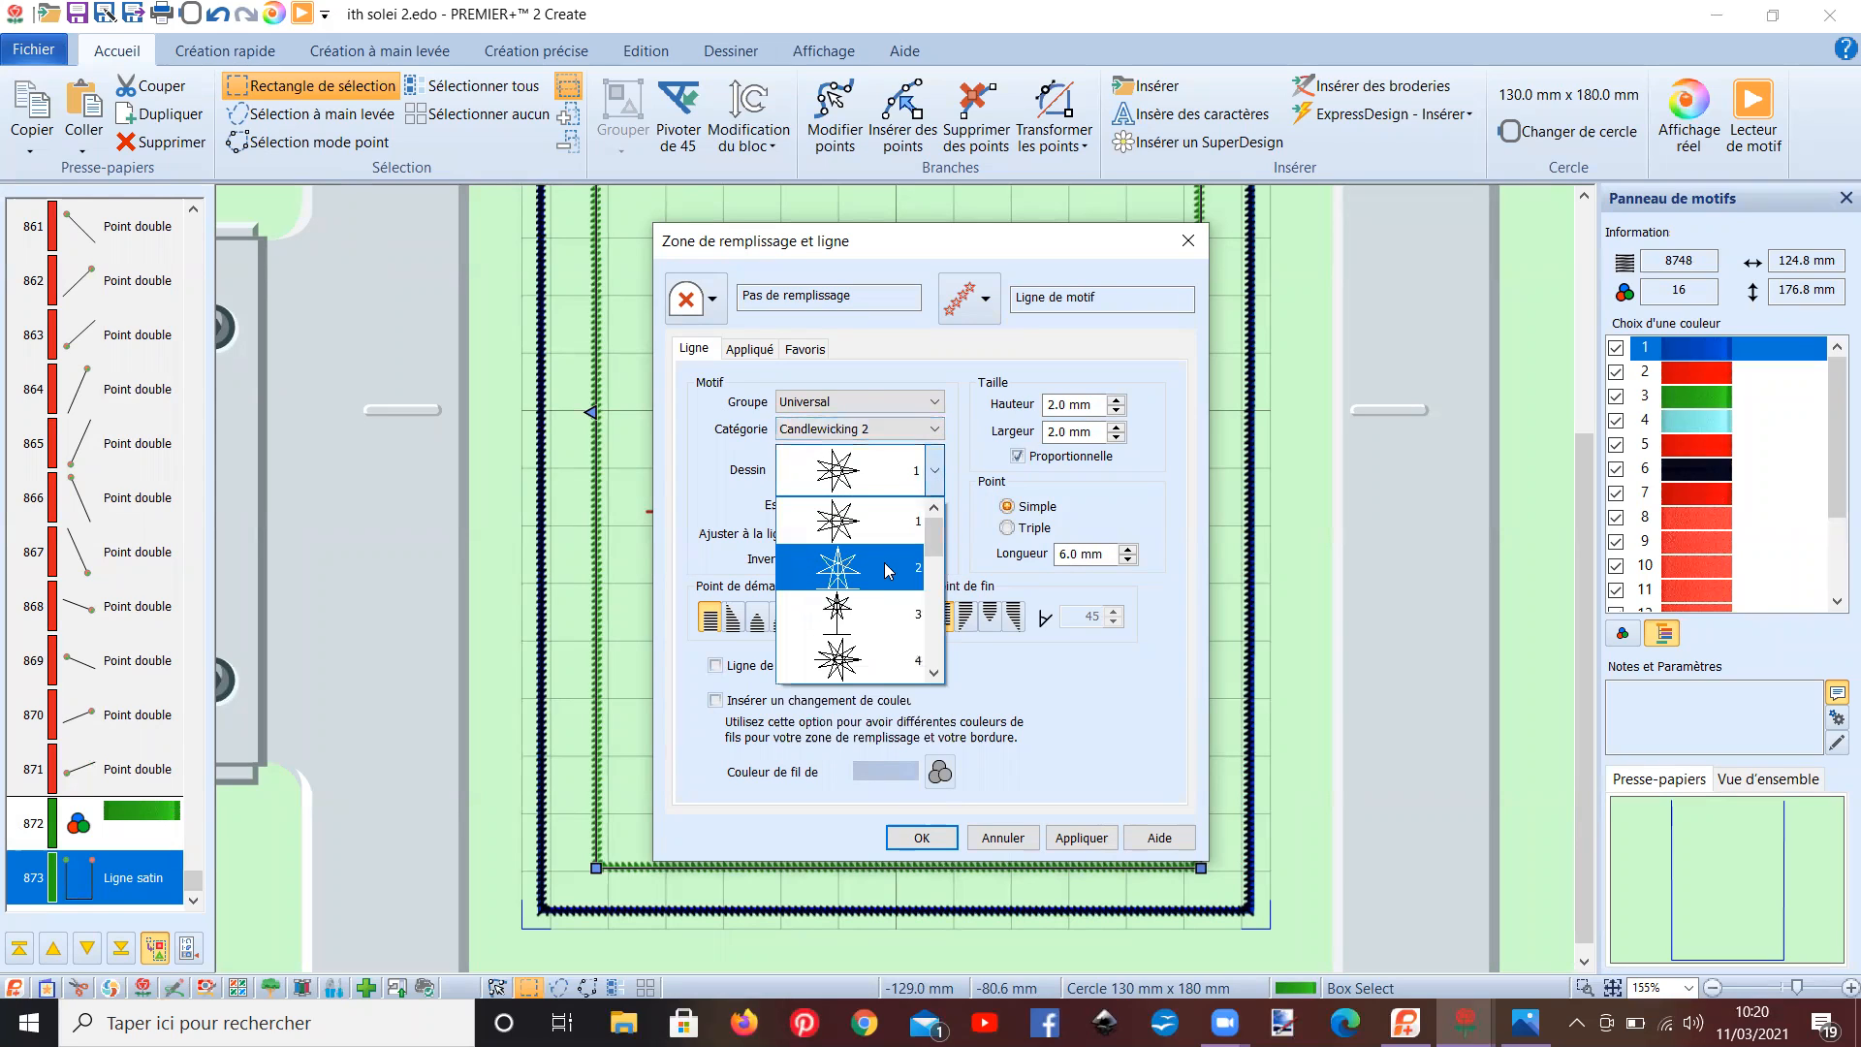
pyautogui.scroll(-1, 875, 664)
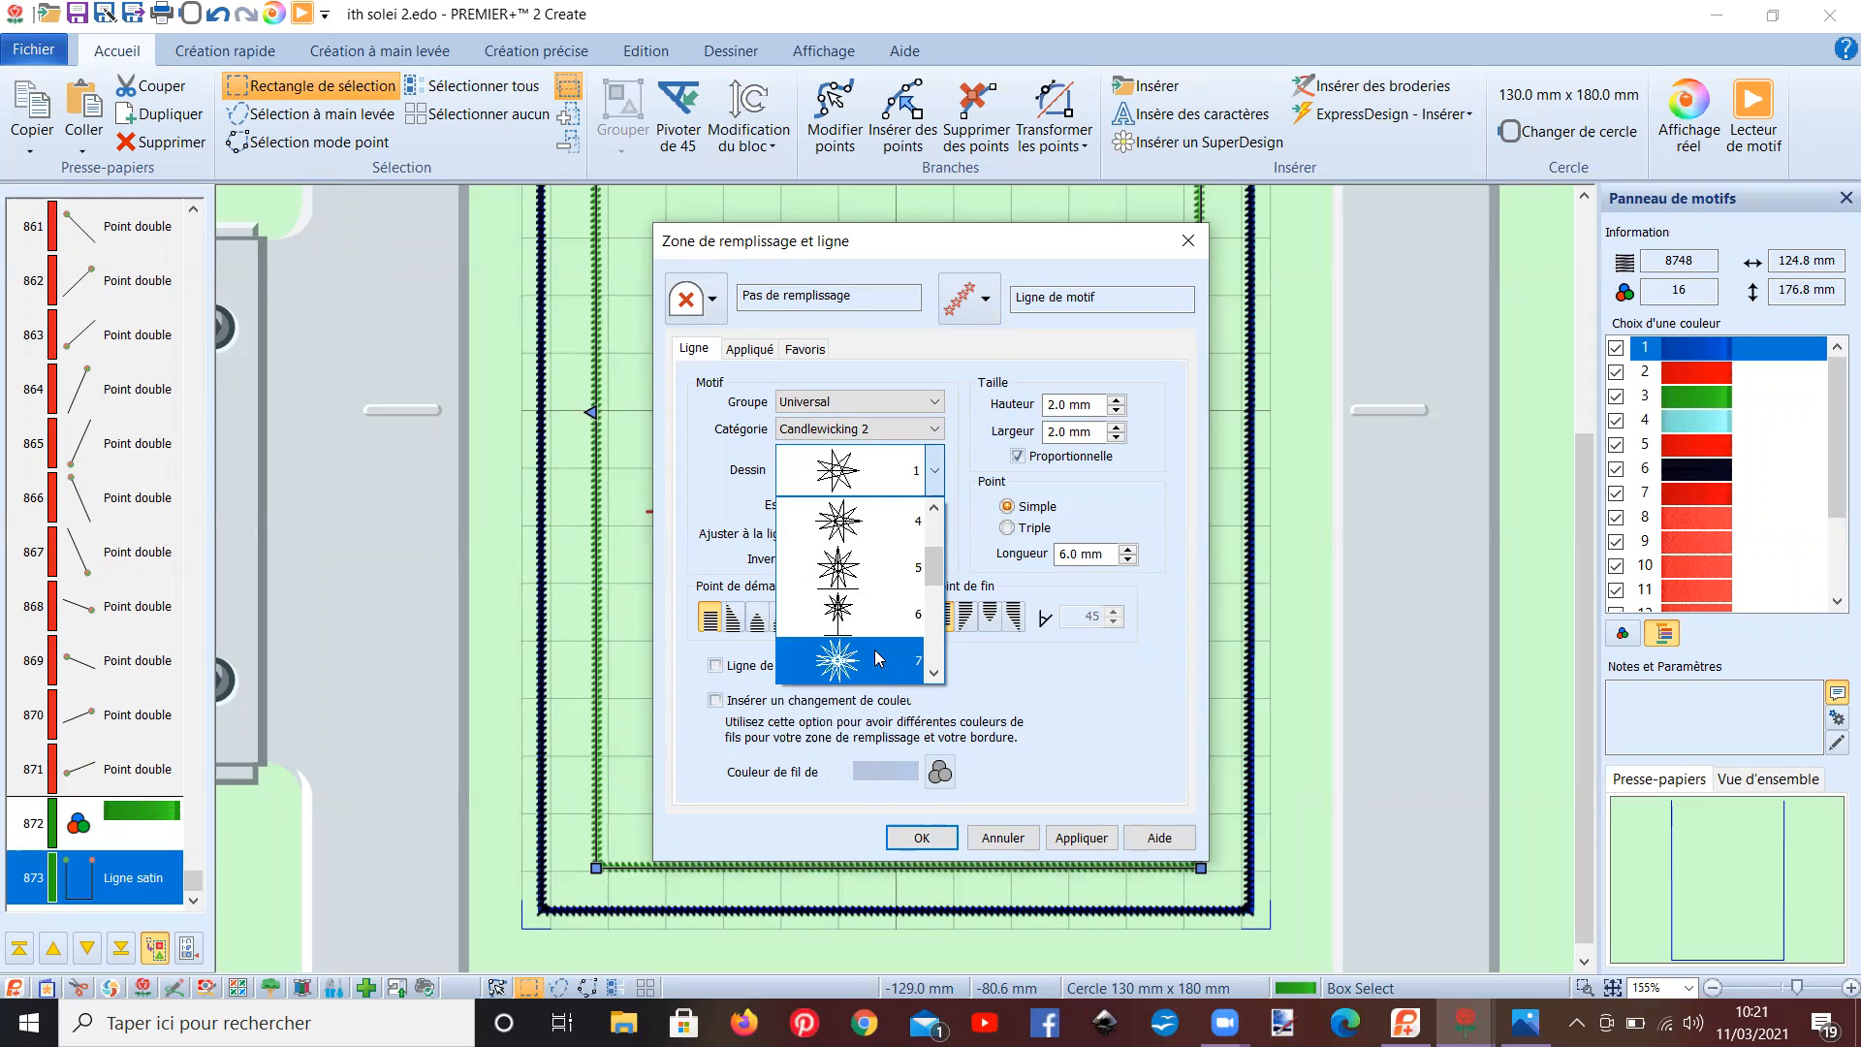
pyautogui.click(882, 657)
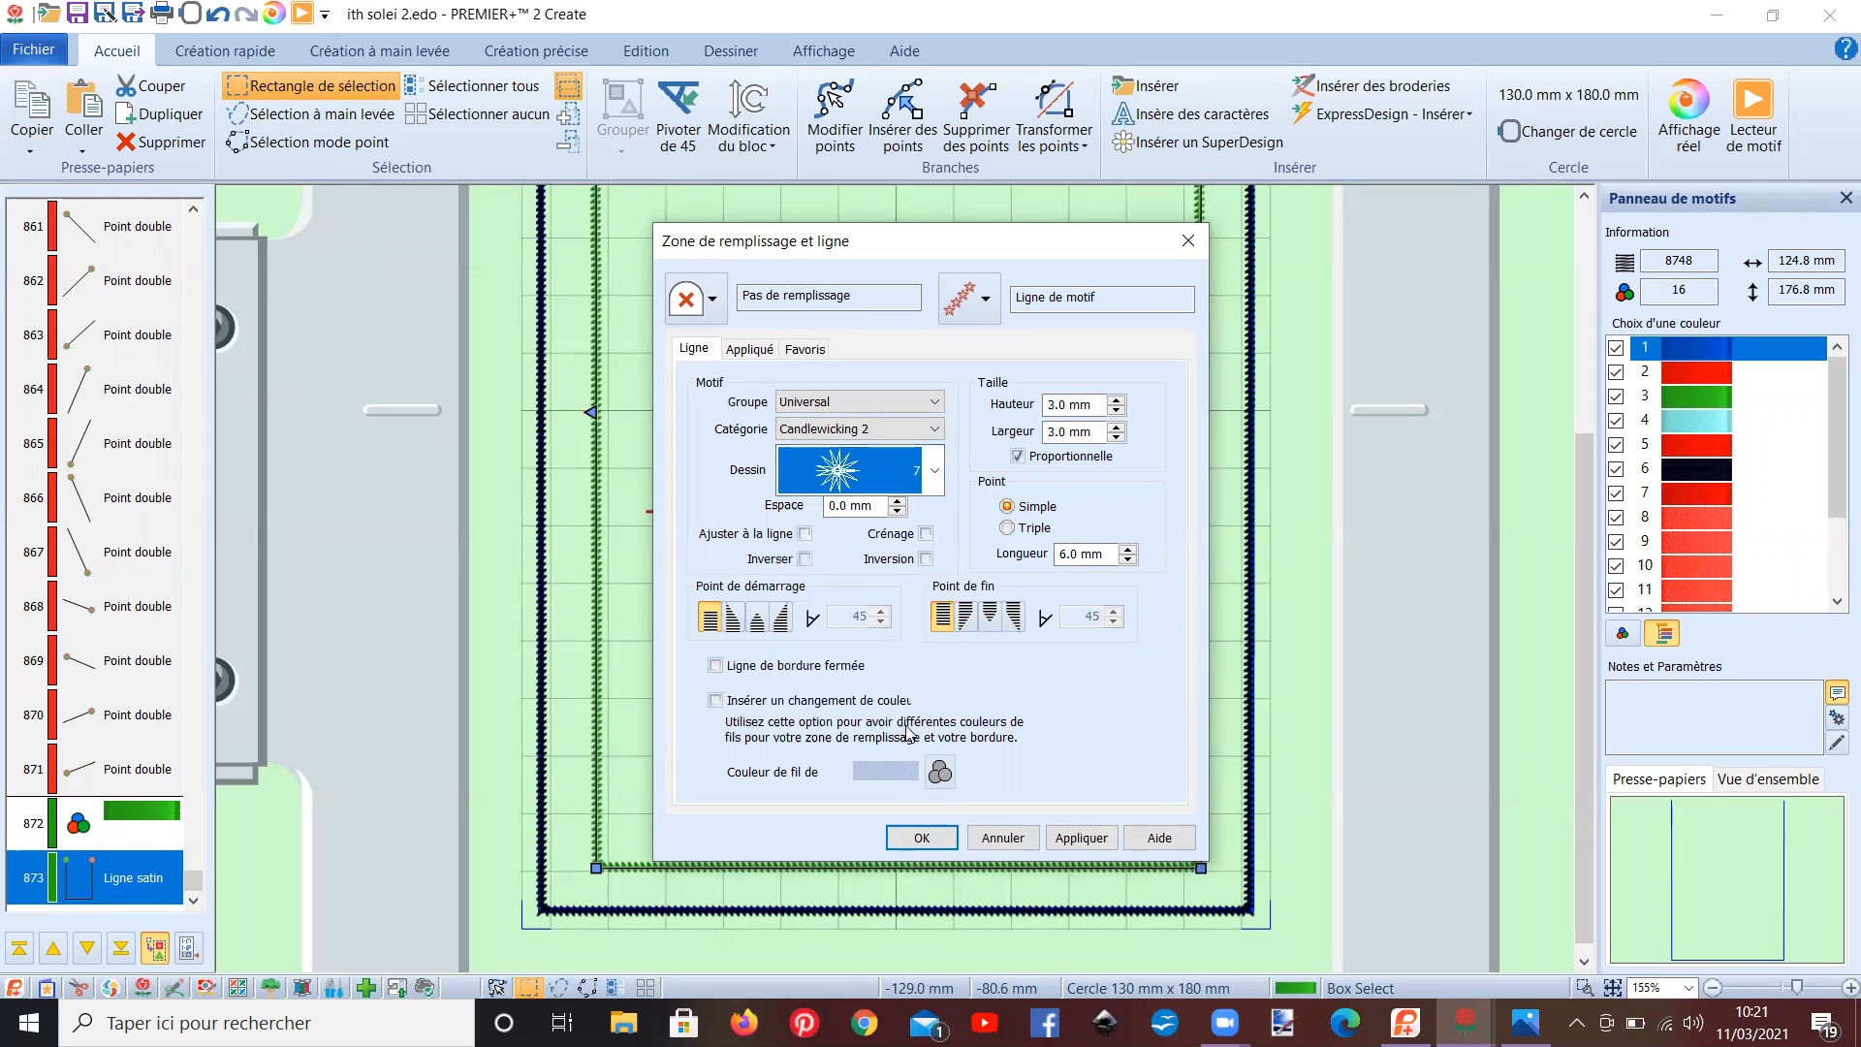
pyautogui.click(1073, 840)
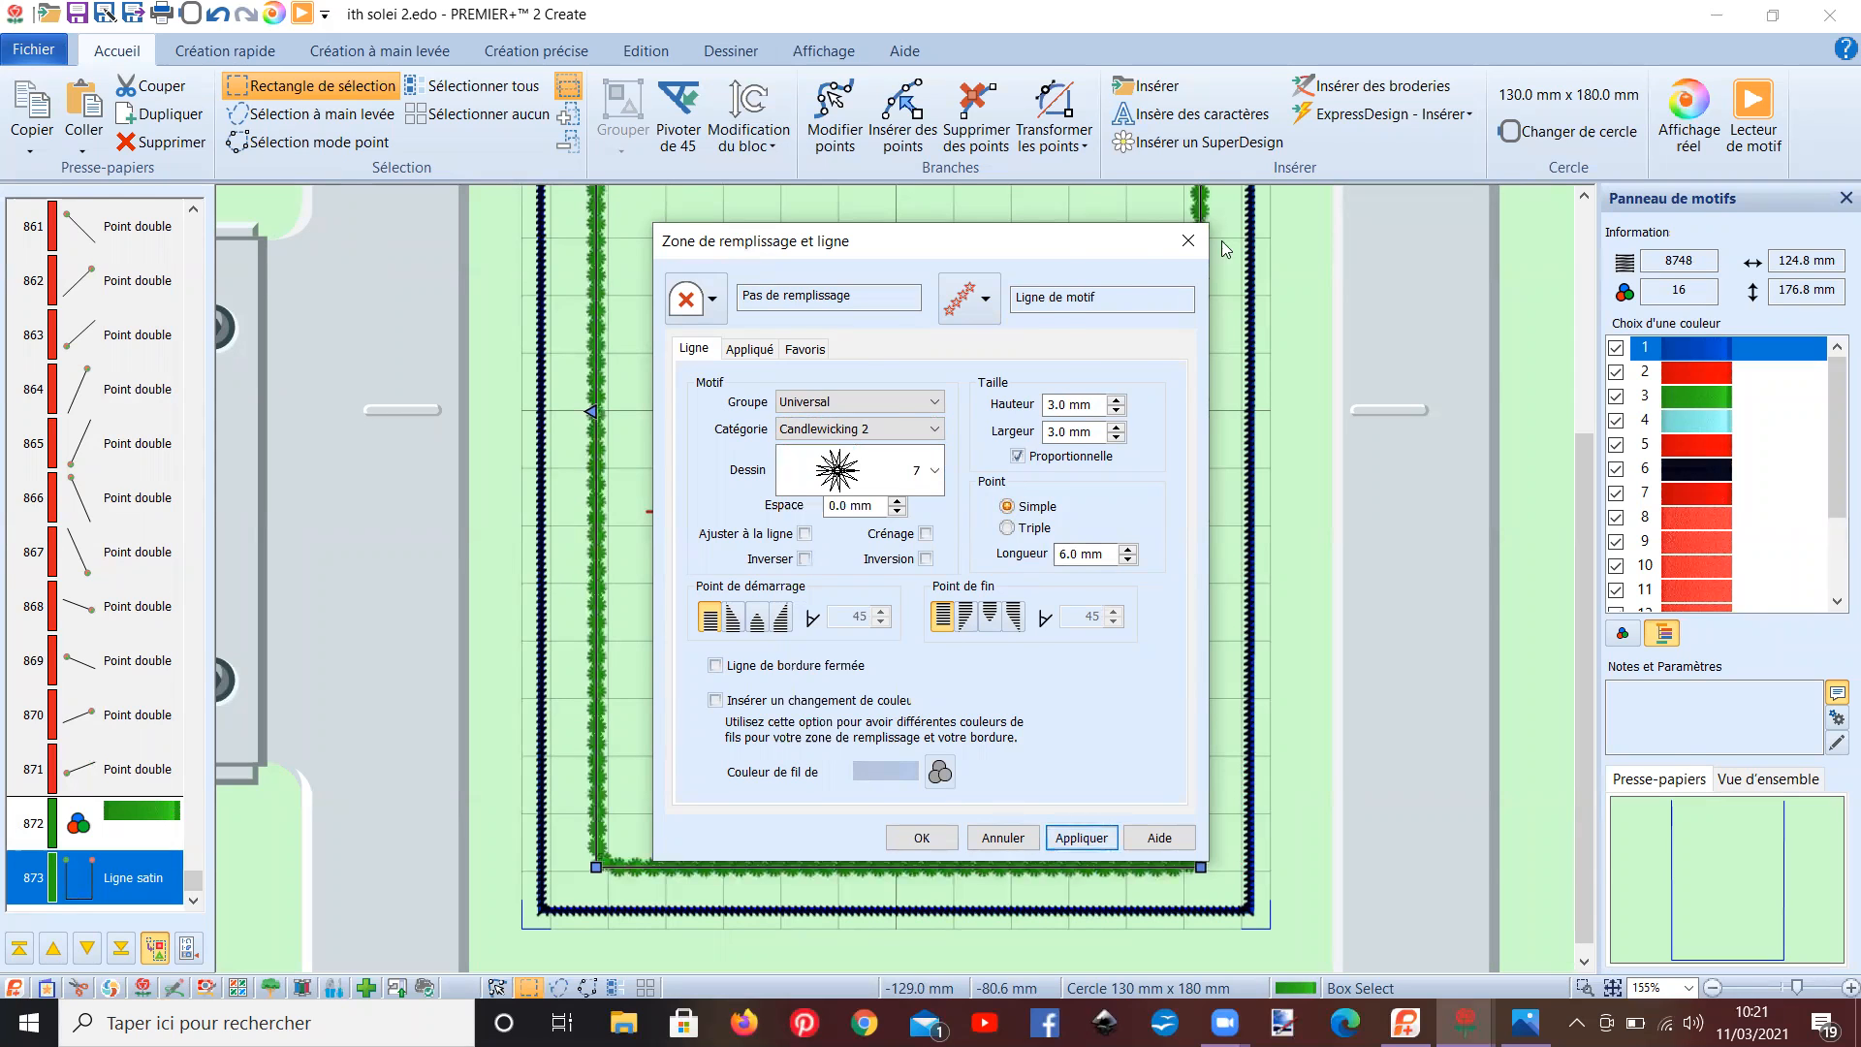
# - Set the star motif's height and width to 3.3 mm and its spacing to 0.7 mm, and apply the values
pyautogui.moveTo(901, 240); pyautogui.dragTo(1391, 242)
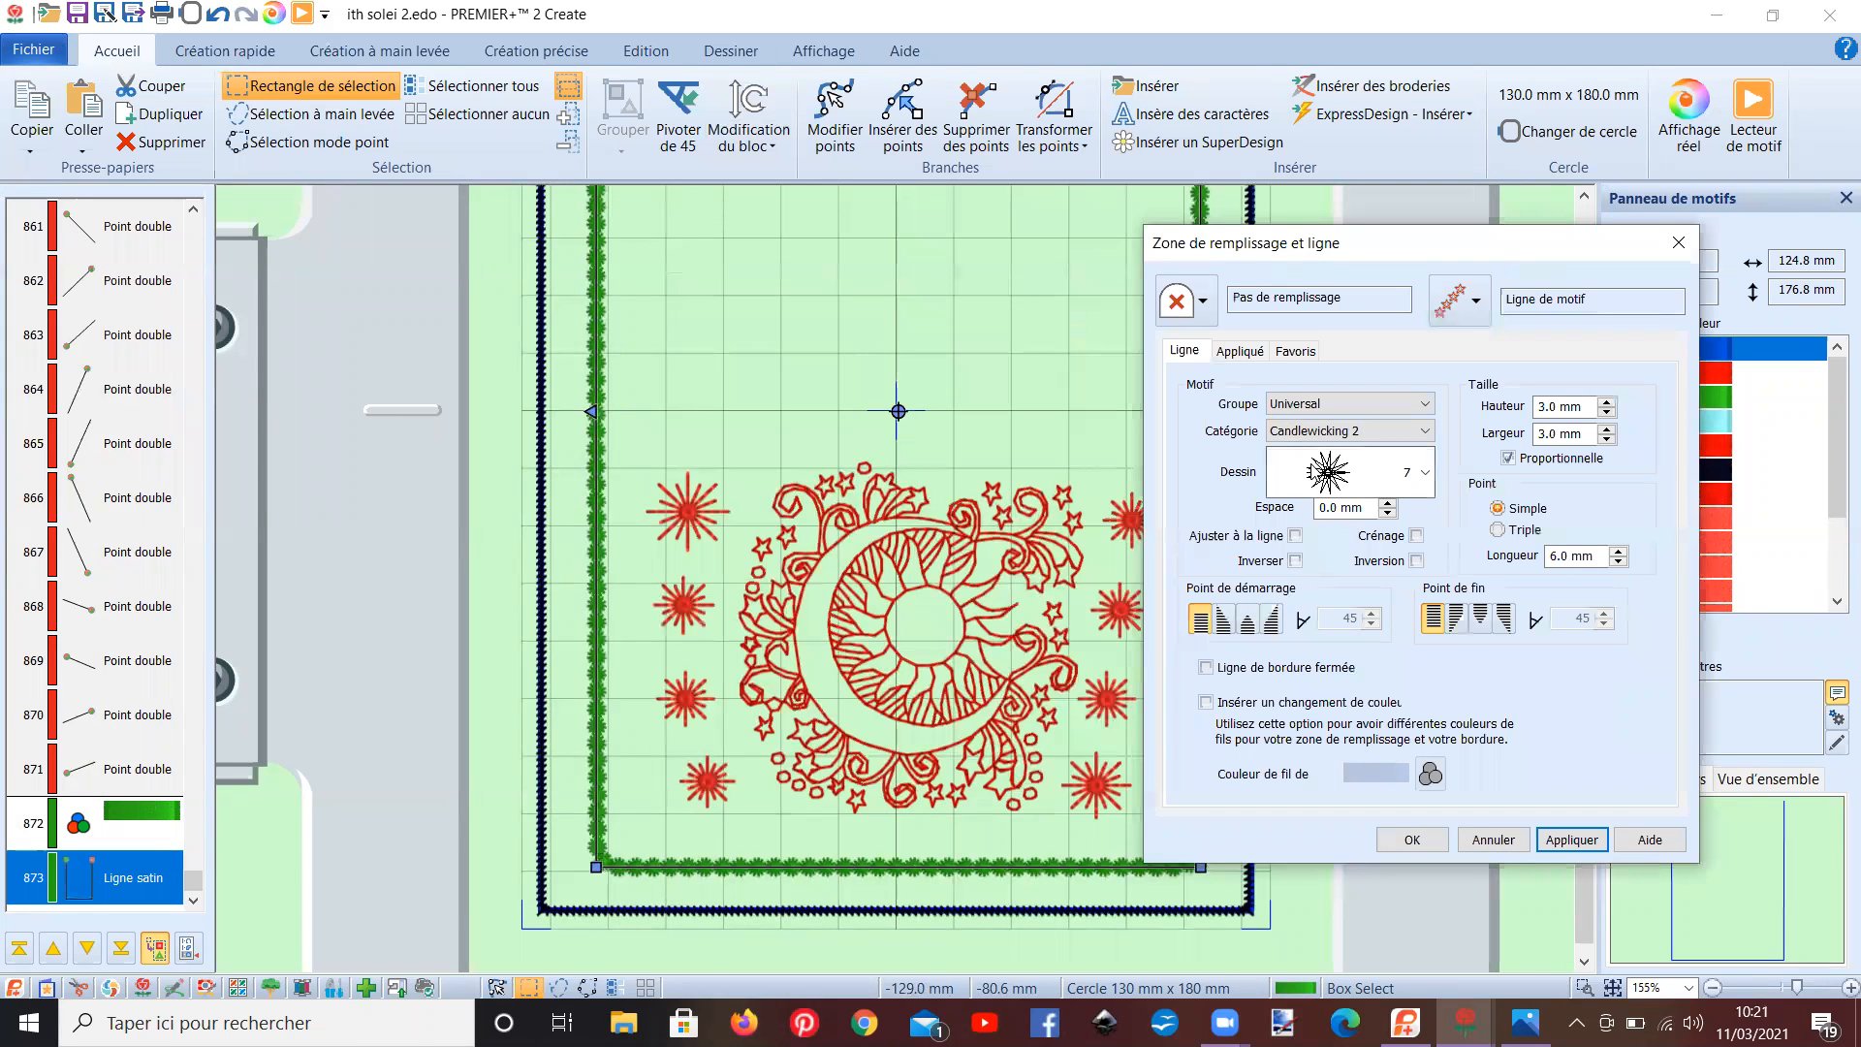
pyautogui.click(1607, 402)
pyautogui.click(1607, 402)
pyautogui.click(1607, 402)
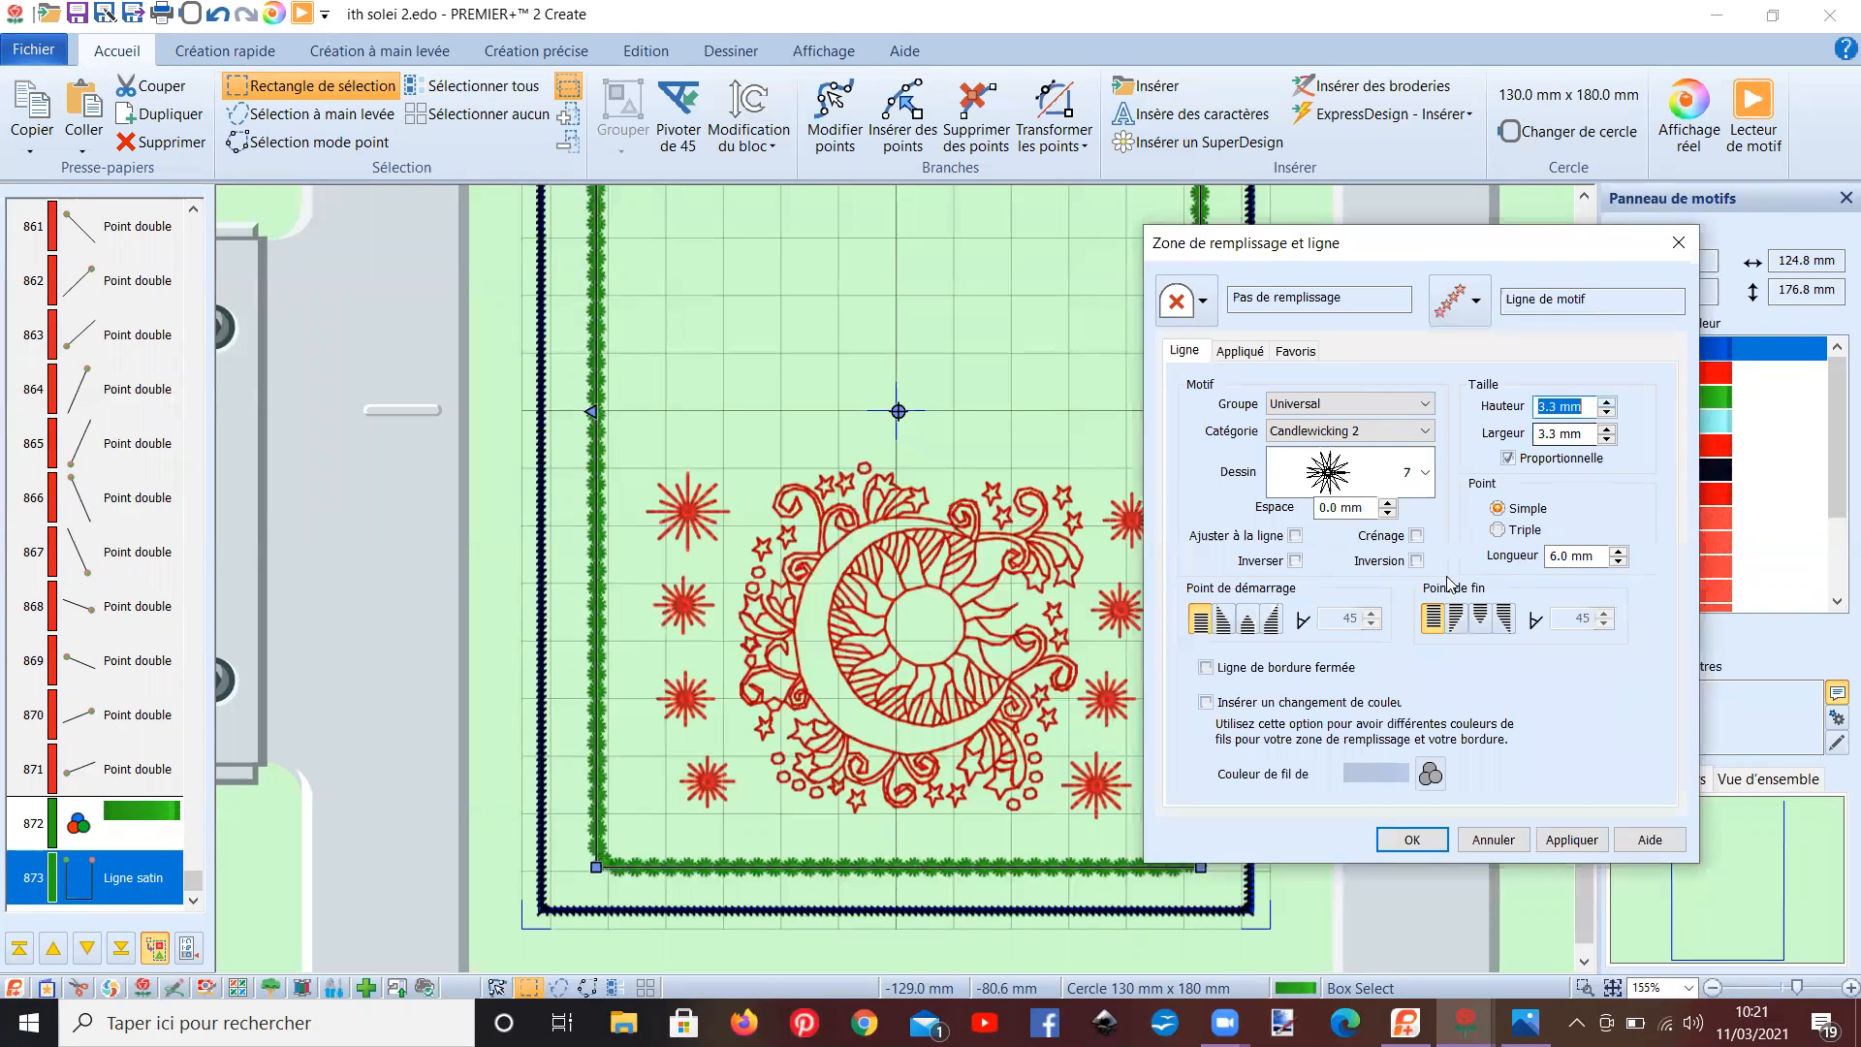
pyautogui.click(1387, 503)
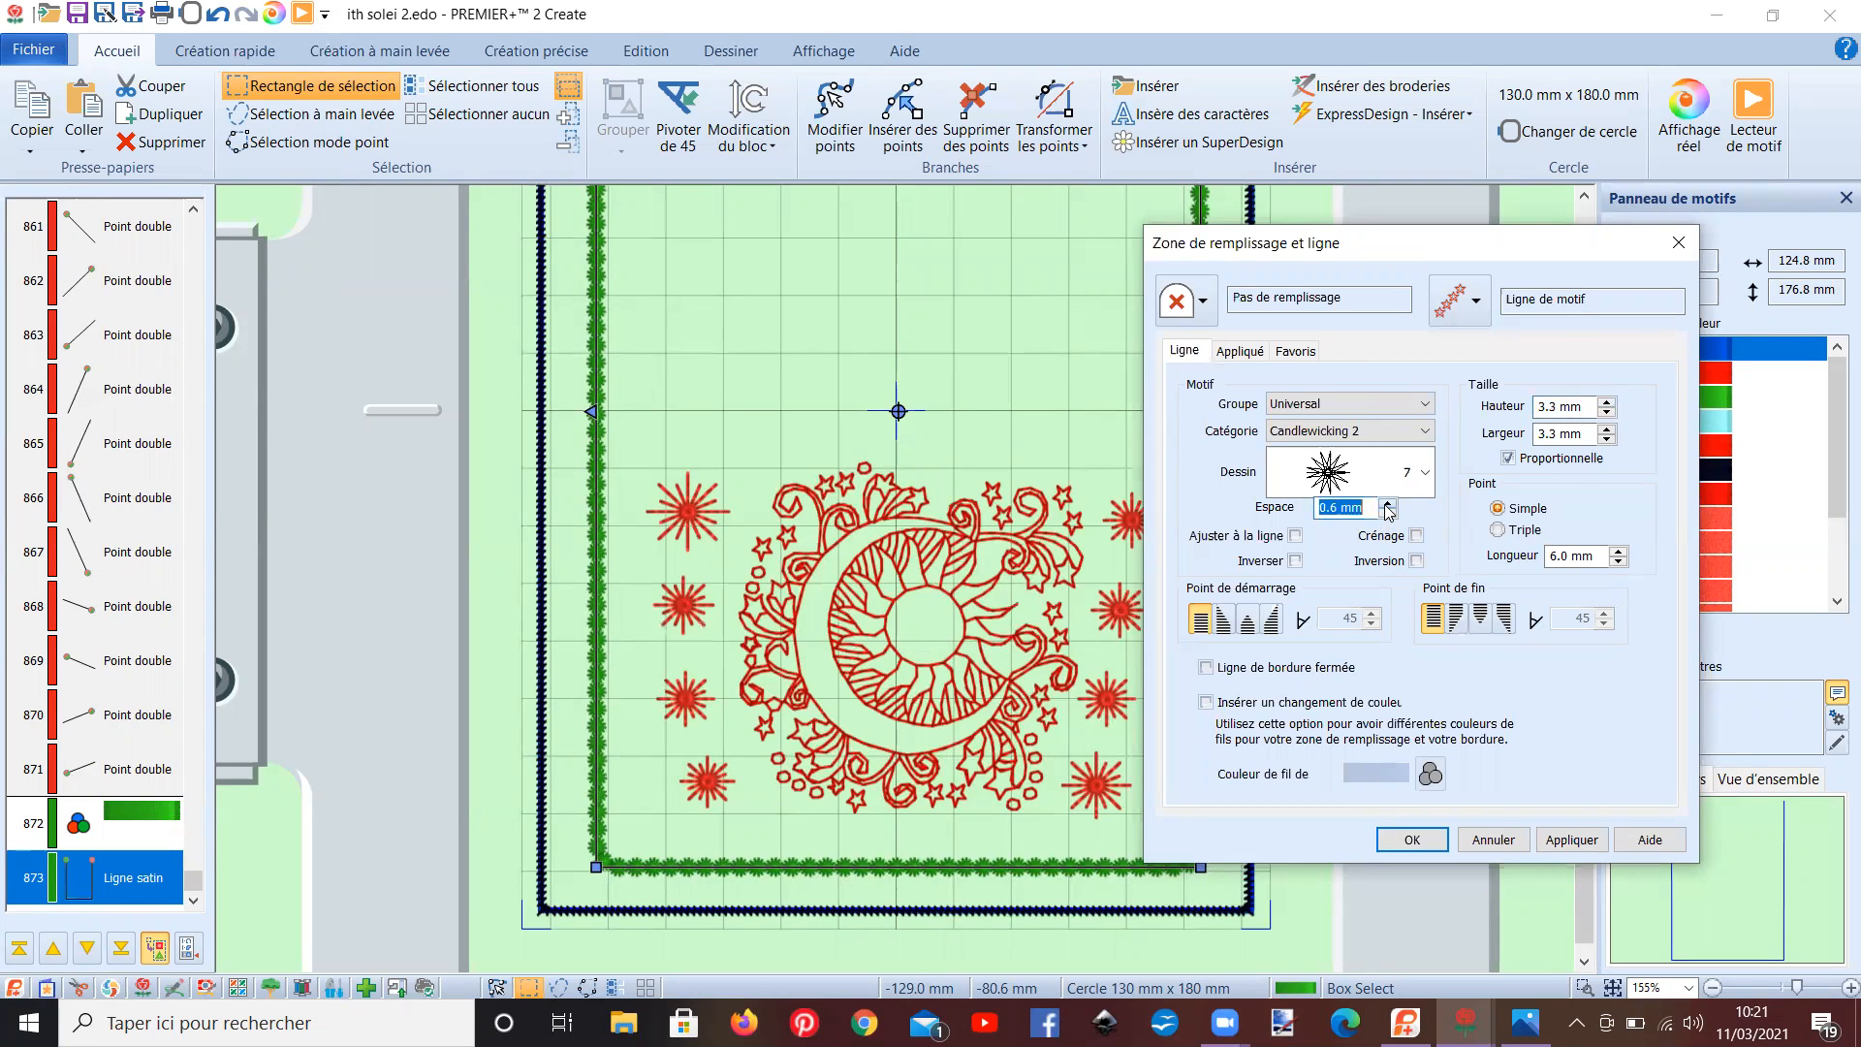
pyautogui.click(1543, 840)
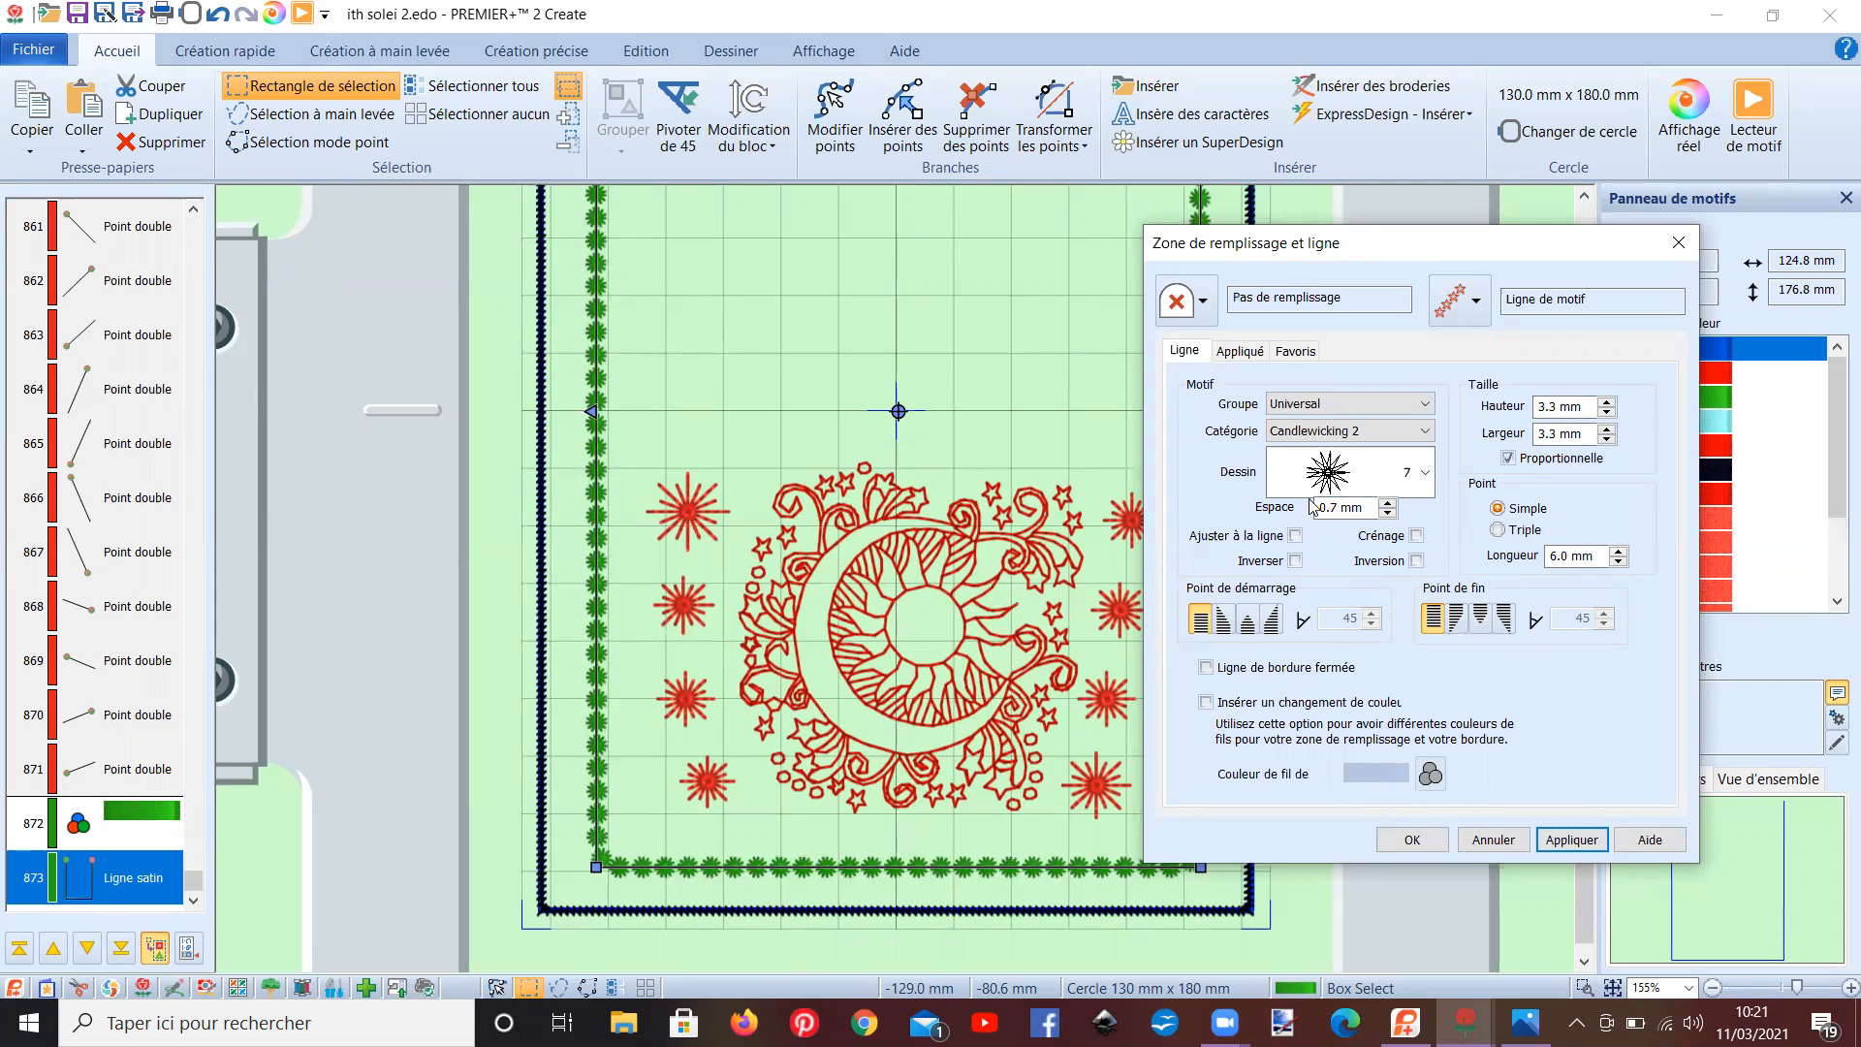
# - Set the motif spacing to 0.9 mm and apply it with Ajuster à la ligne and Crénage enabled
pyautogui.doubleClick(1387, 504)
pyautogui.click(1556, 846)
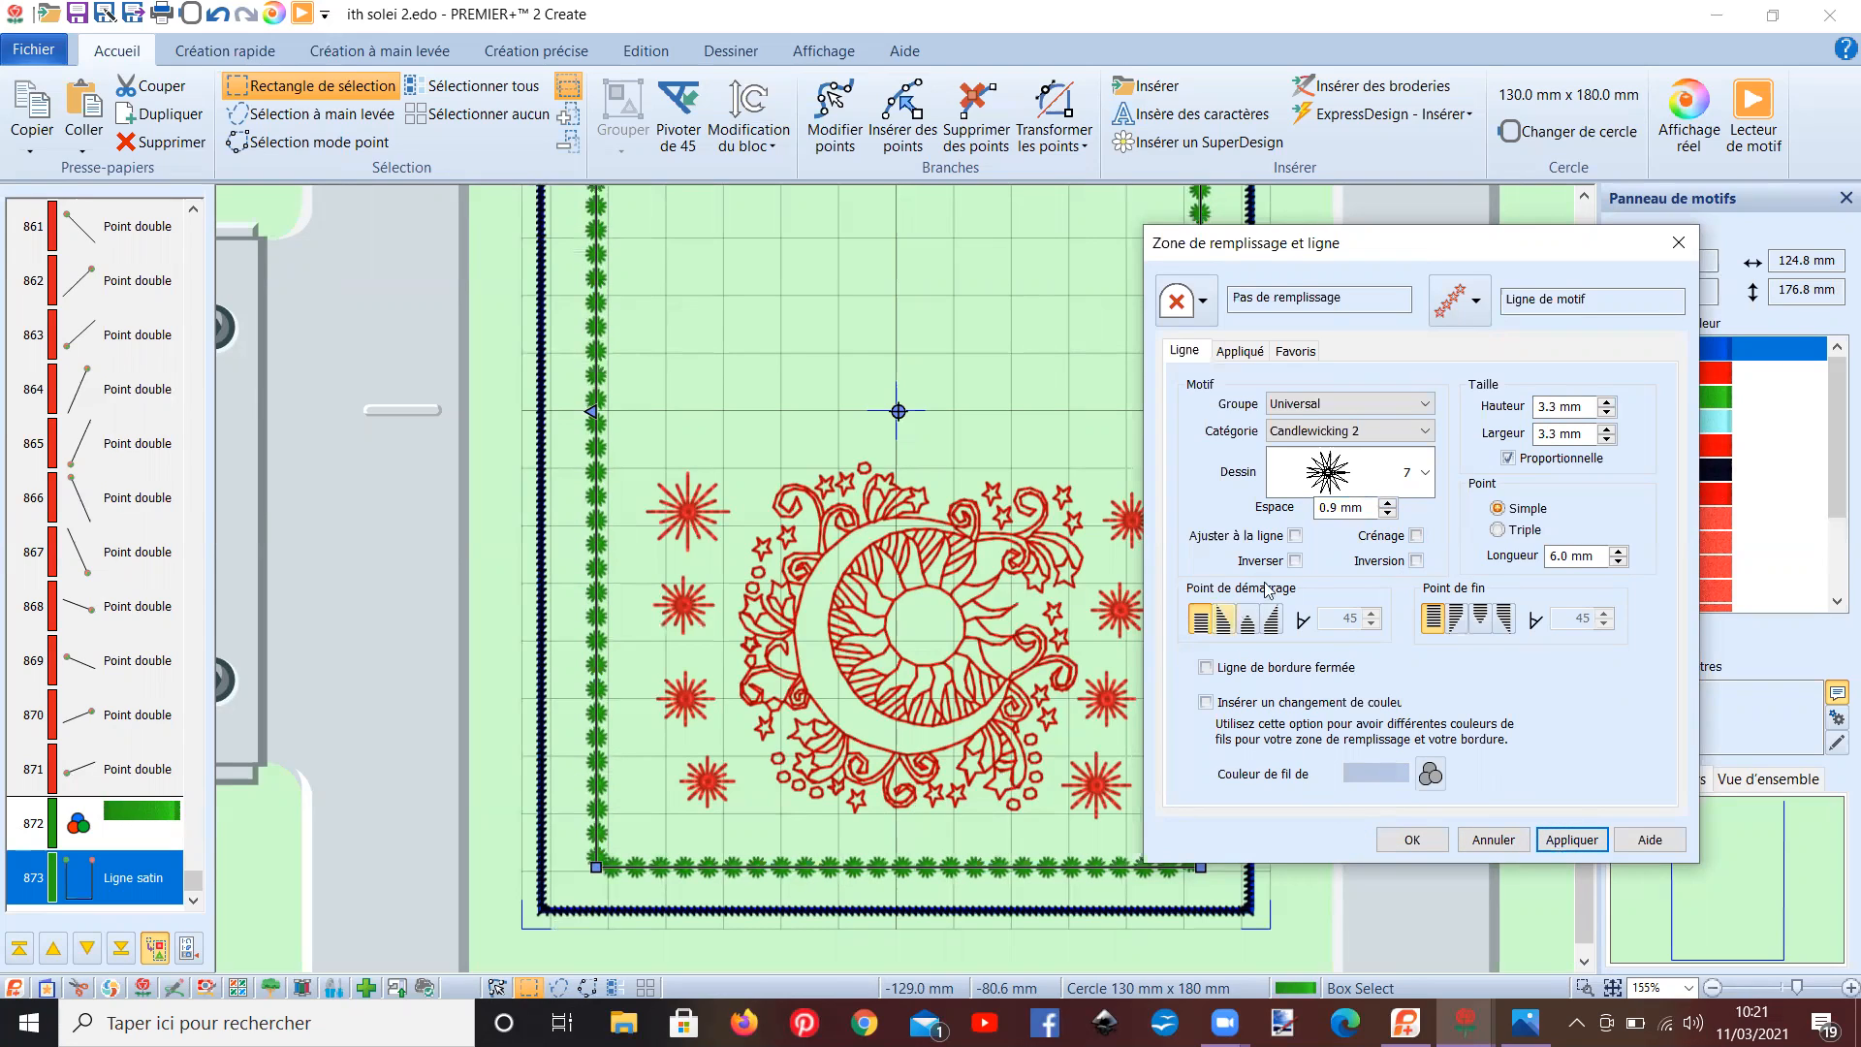
pyautogui.click(1291, 562)
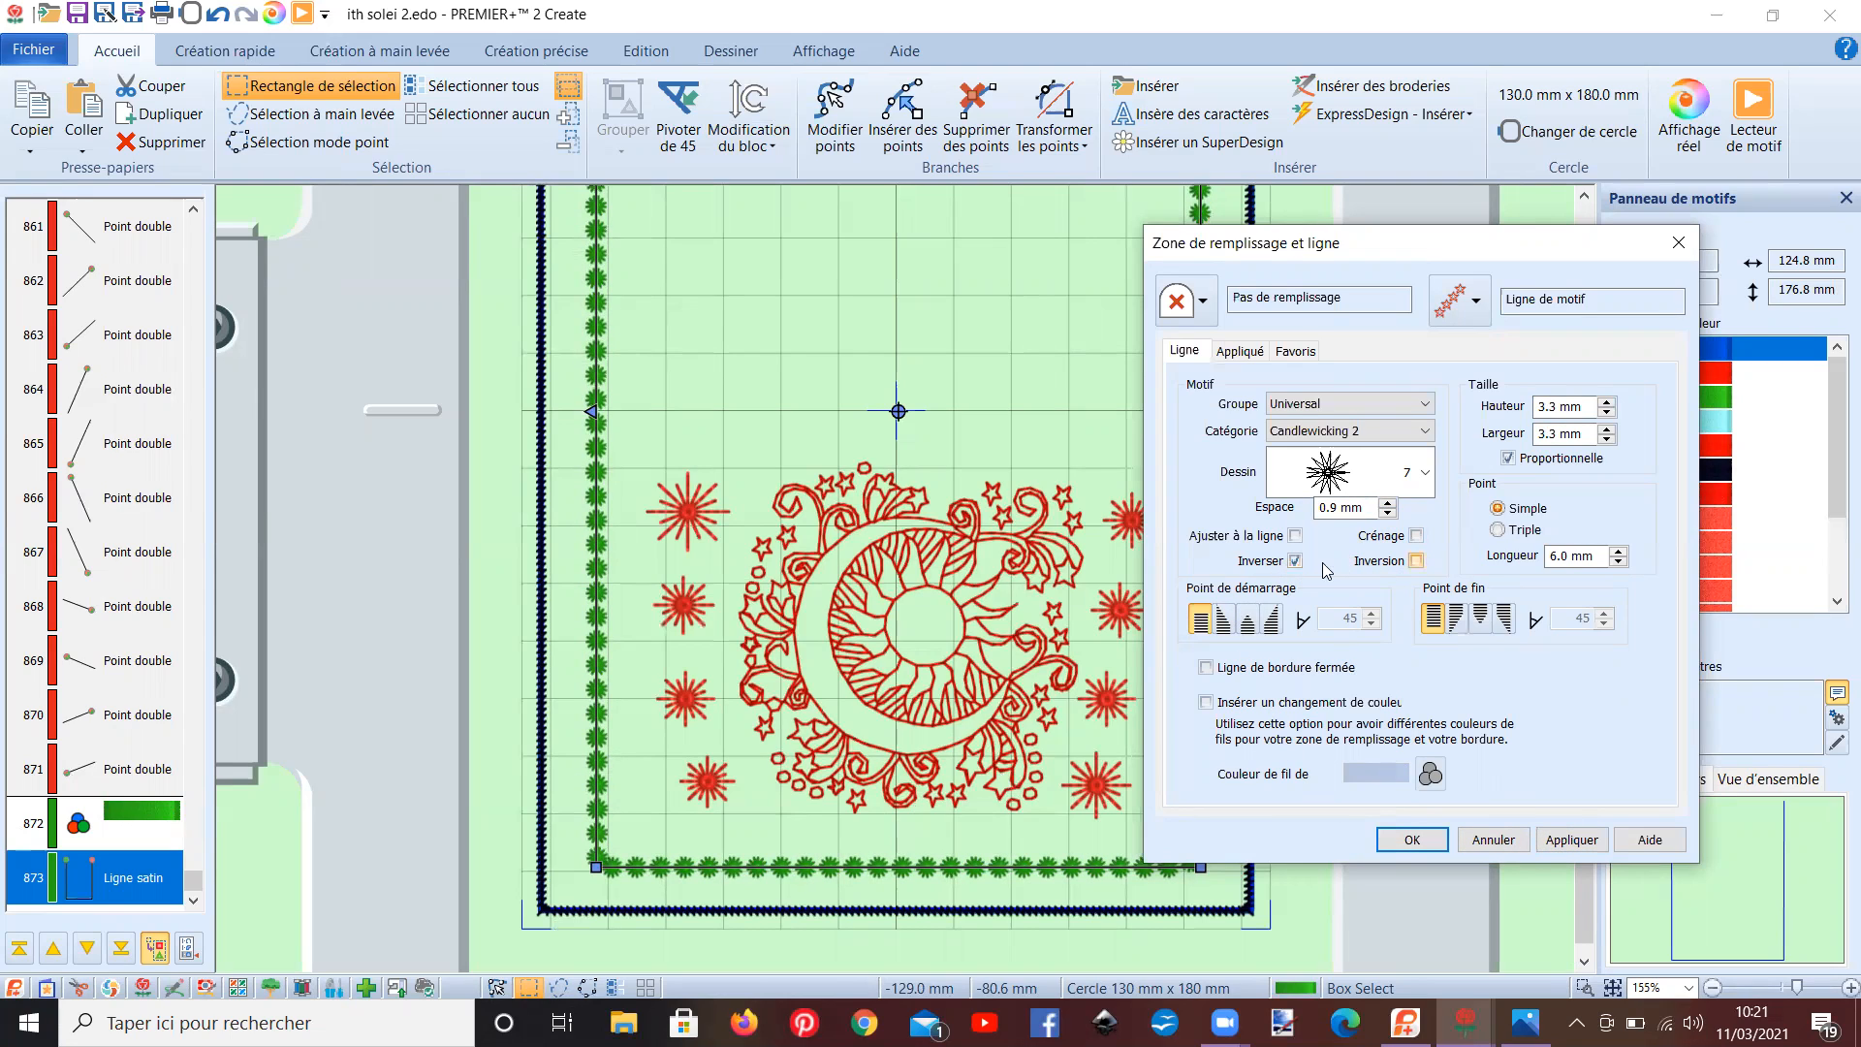
pyautogui.click(1297, 537)
pyautogui.click(1416, 537)
pyautogui.click(1571, 839)
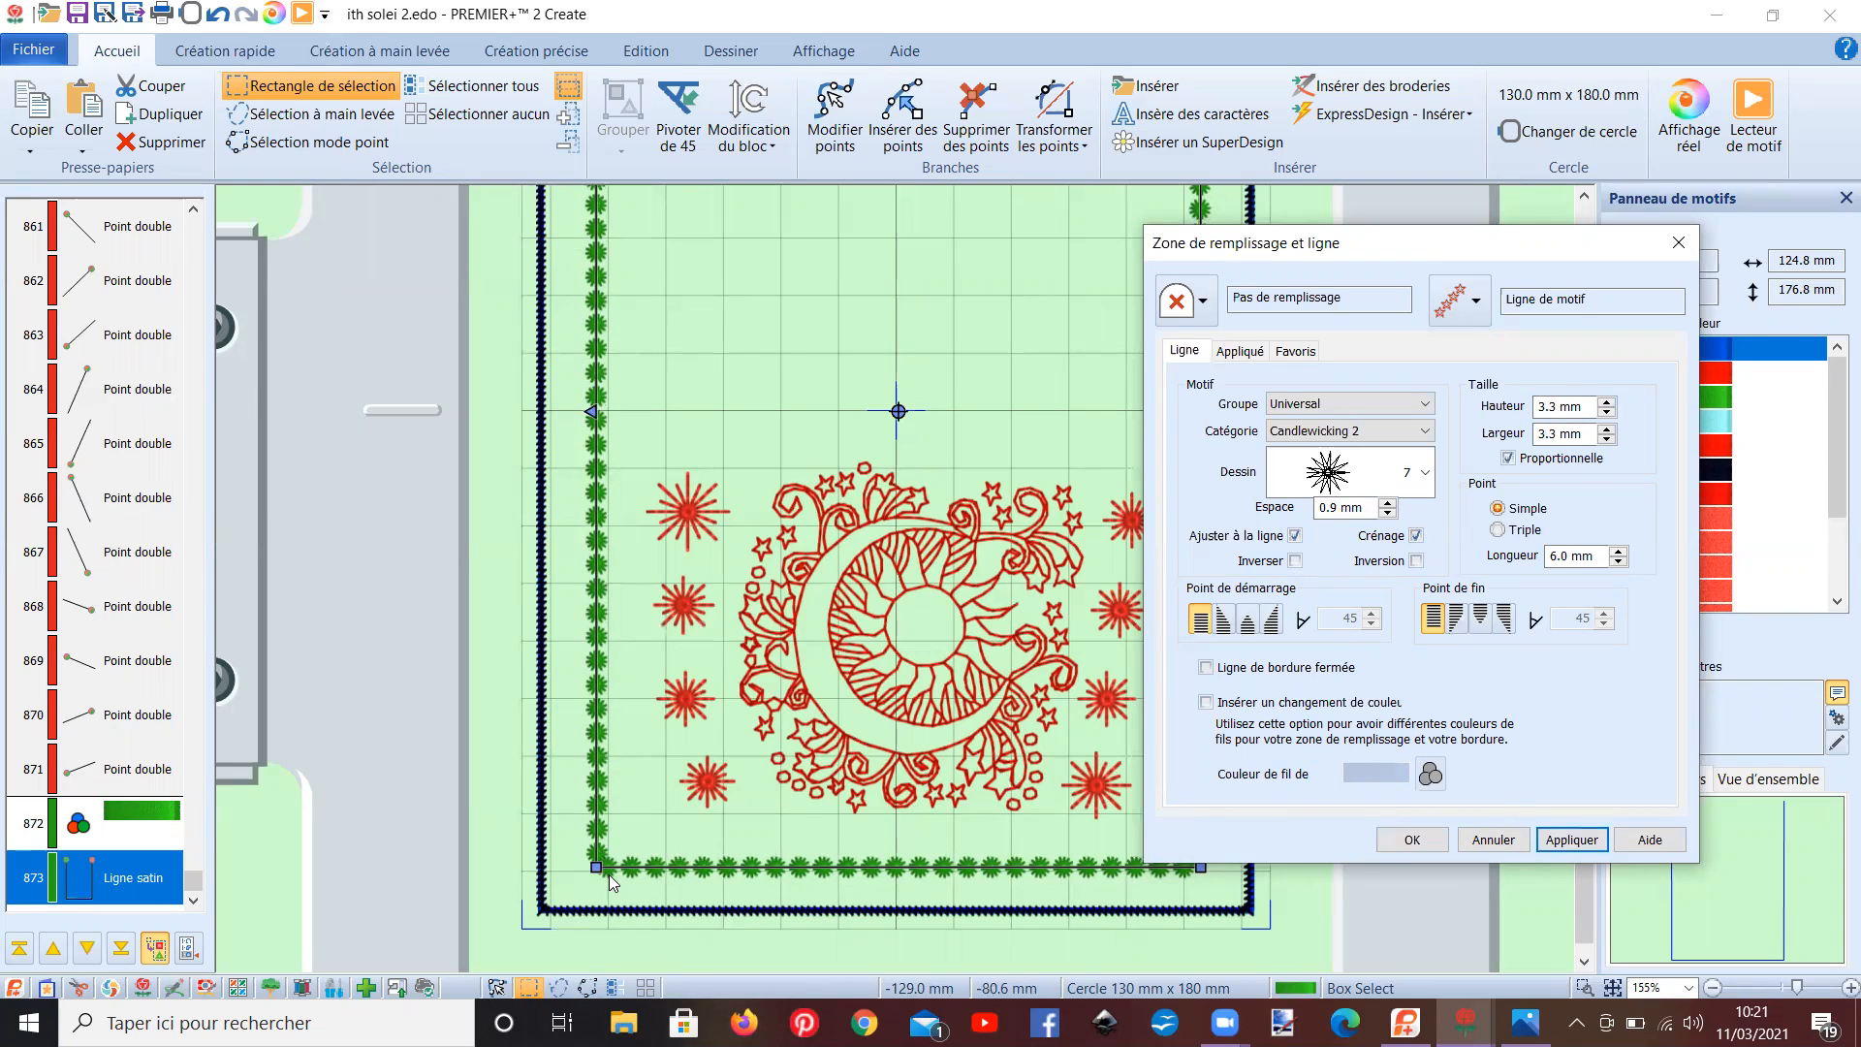
# - Increase the motif spacing to 1.6 mm and apply it to the inner outline
pyautogui.click(1386, 503)
pyautogui.click(1387, 503)
pyautogui.click(1387, 503)
pyautogui.click(1387, 503)
pyautogui.click(1387, 503)
pyautogui.click(1387, 502)
pyautogui.click(1387, 503)
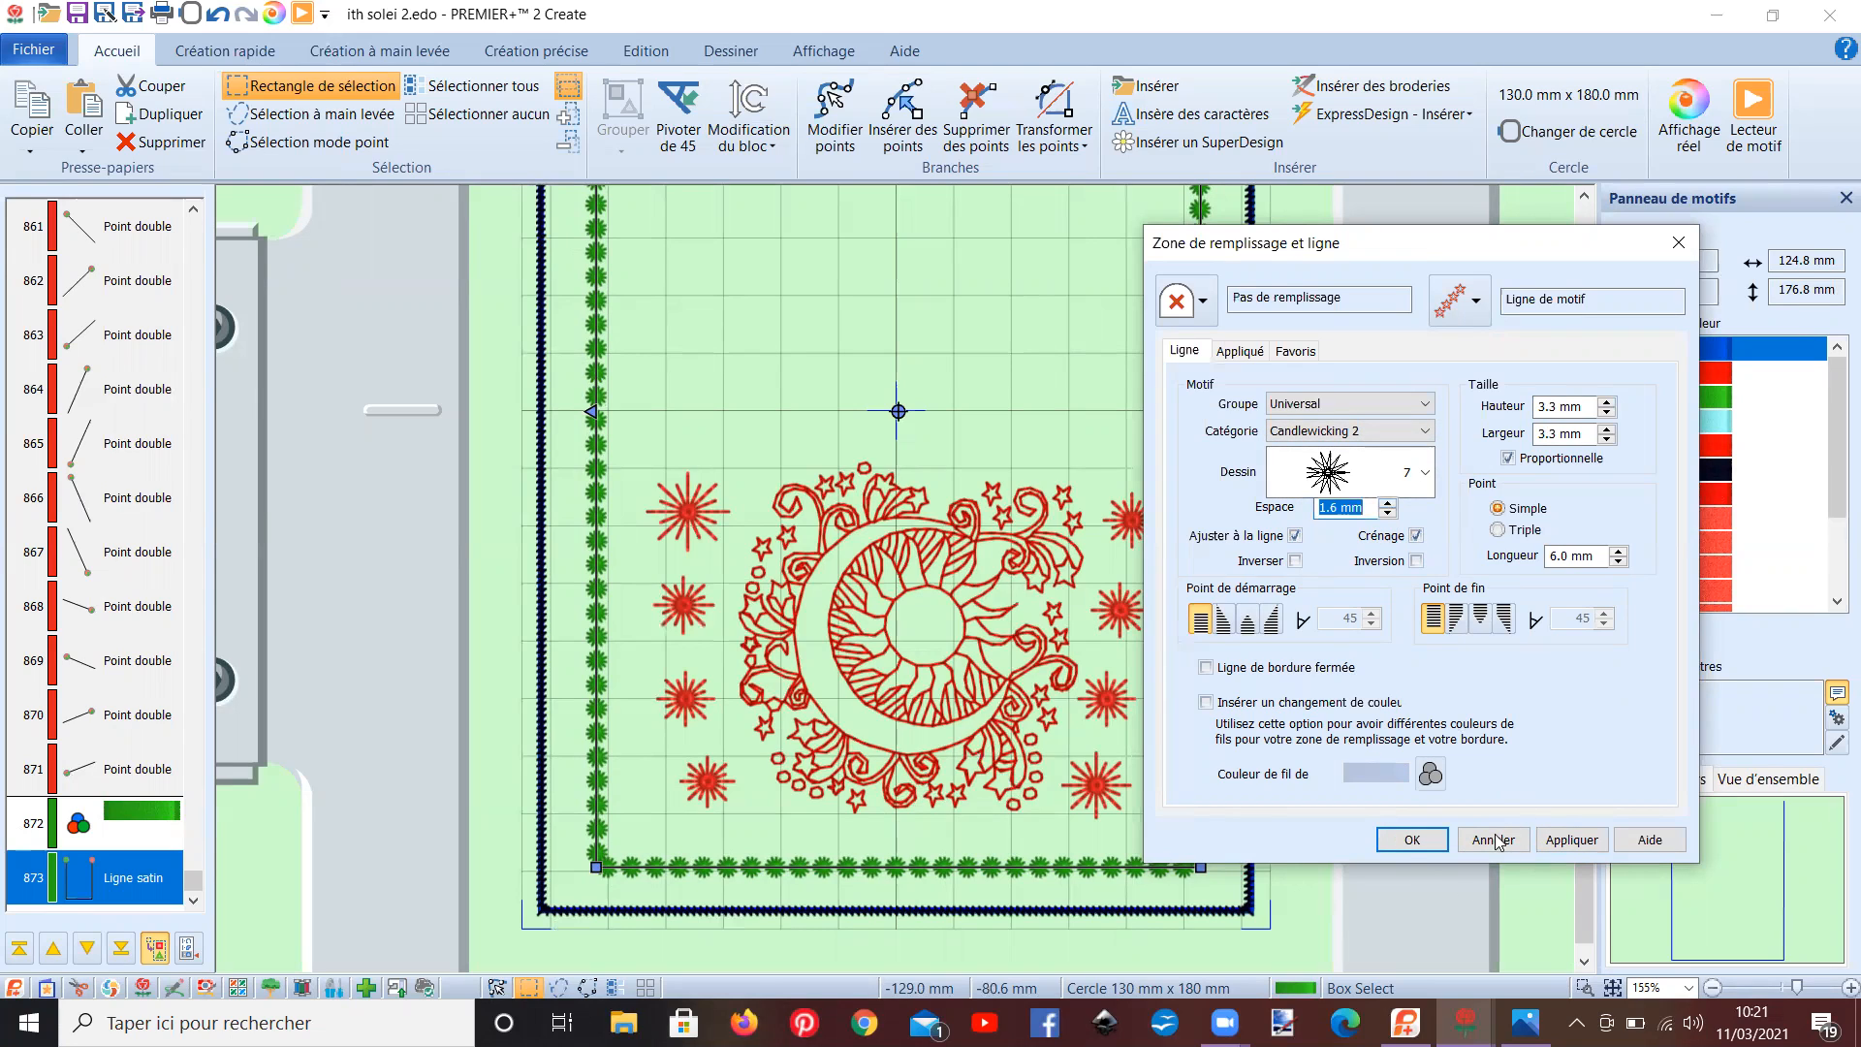
pyautogui.click(1545, 839)
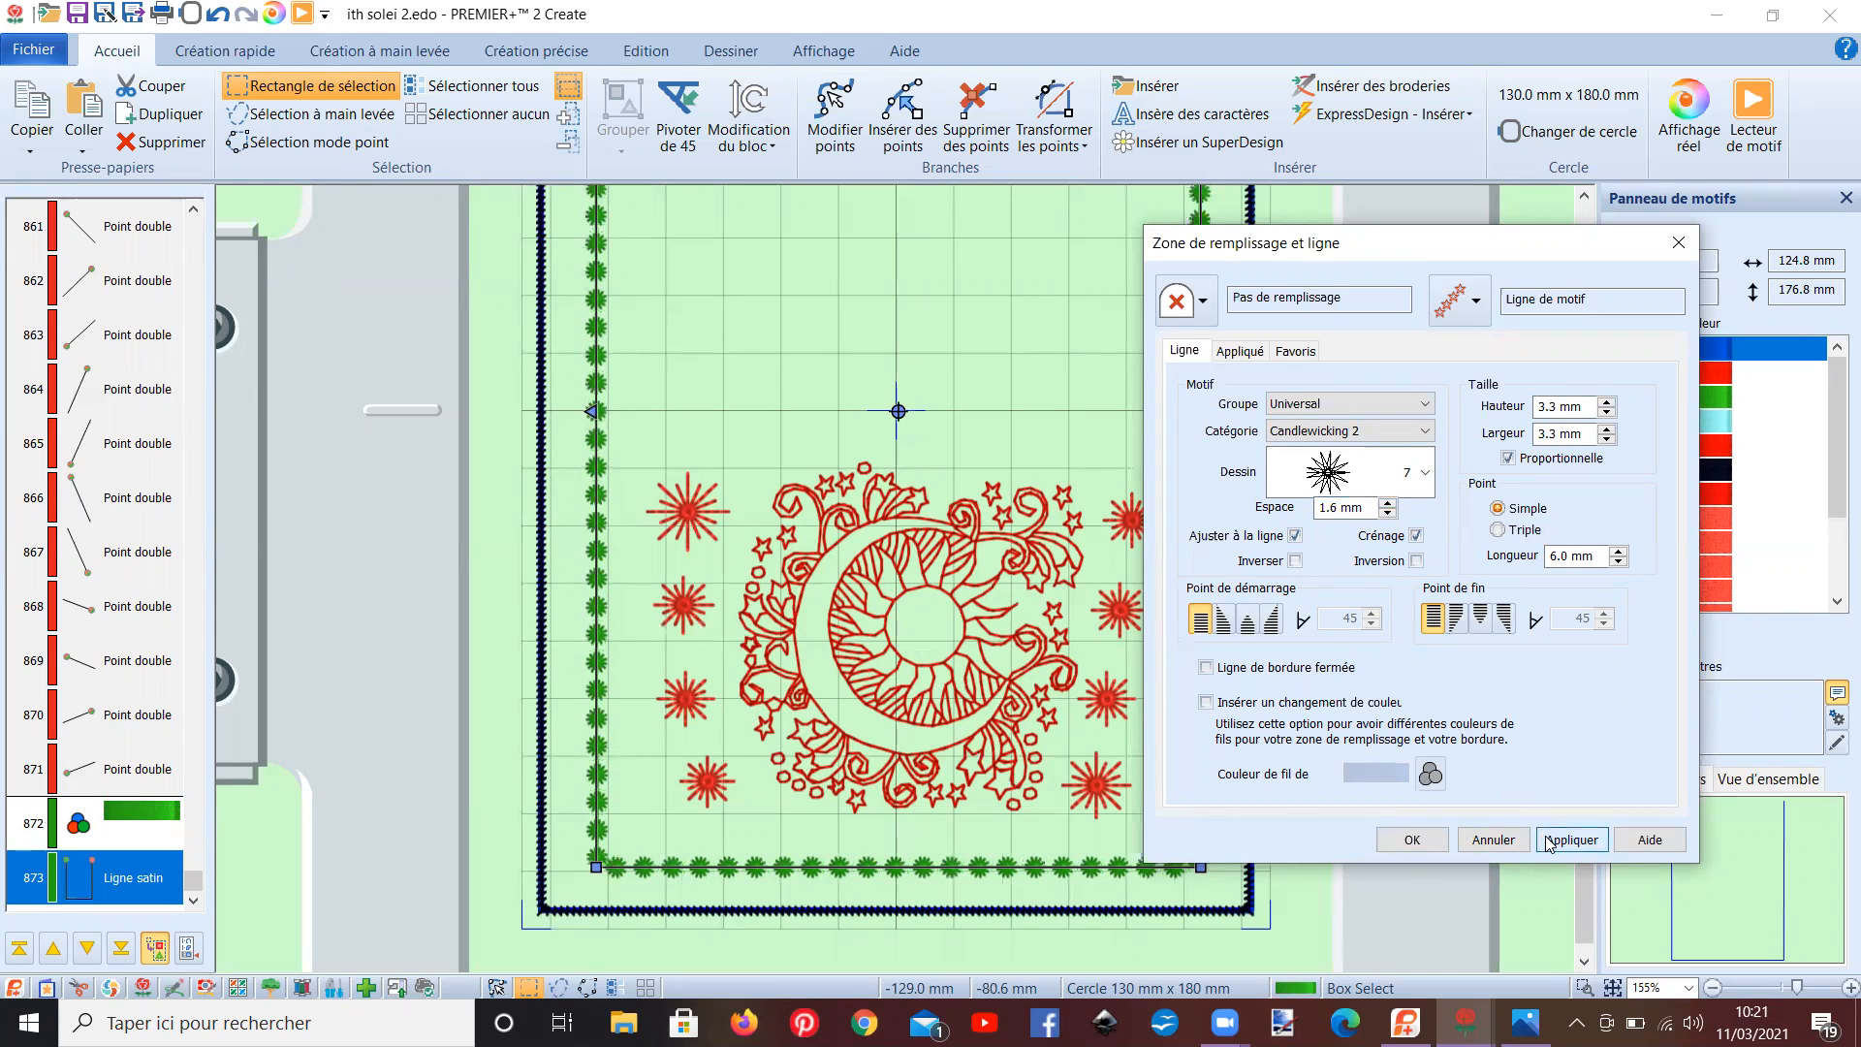
# - Widen the spacing between the star motifs slightly more and accept the motif line settings
pyautogui.click(1387, 503)
pyautogui.click(1387, 503)
pyautogui.click(1547, 847)
pyautogui.click(1417, 839)
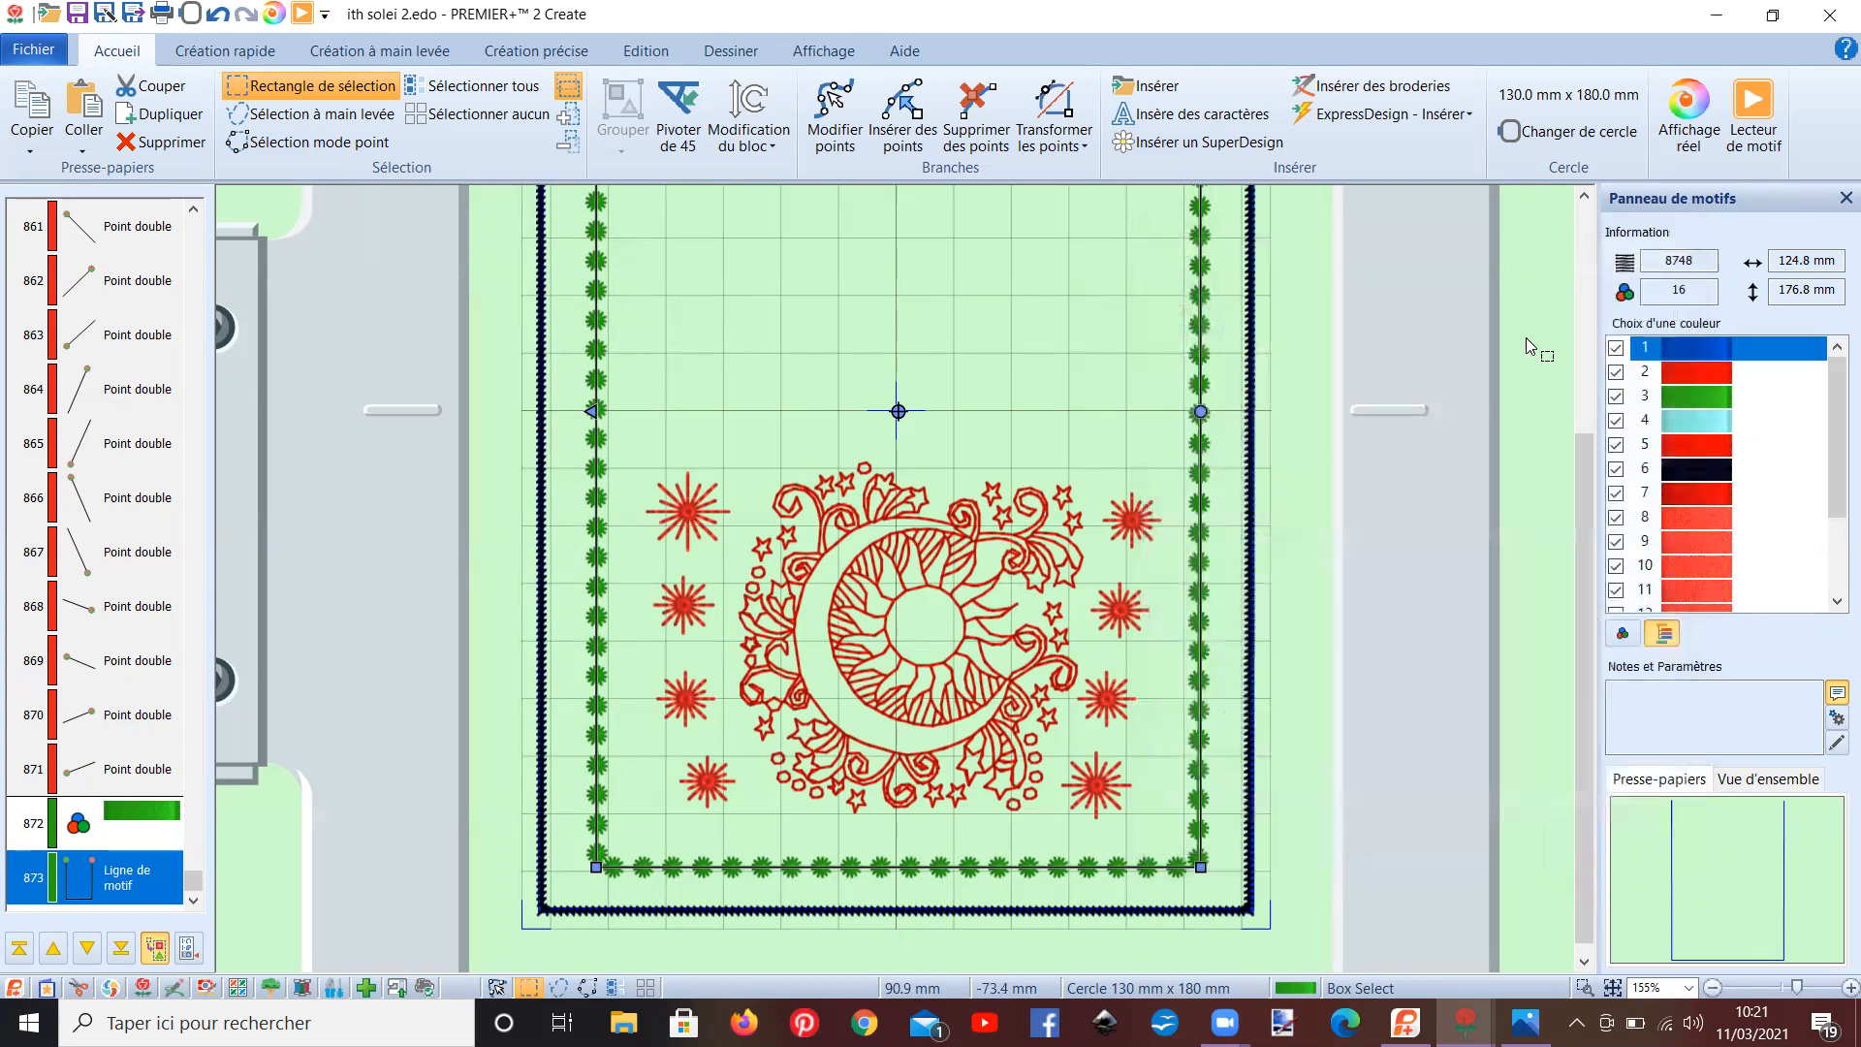
# - Play the stitch-out simulation in fast forward to check the sewing order and stop instructions, and close the player
pyautogui.click(1756, 116)
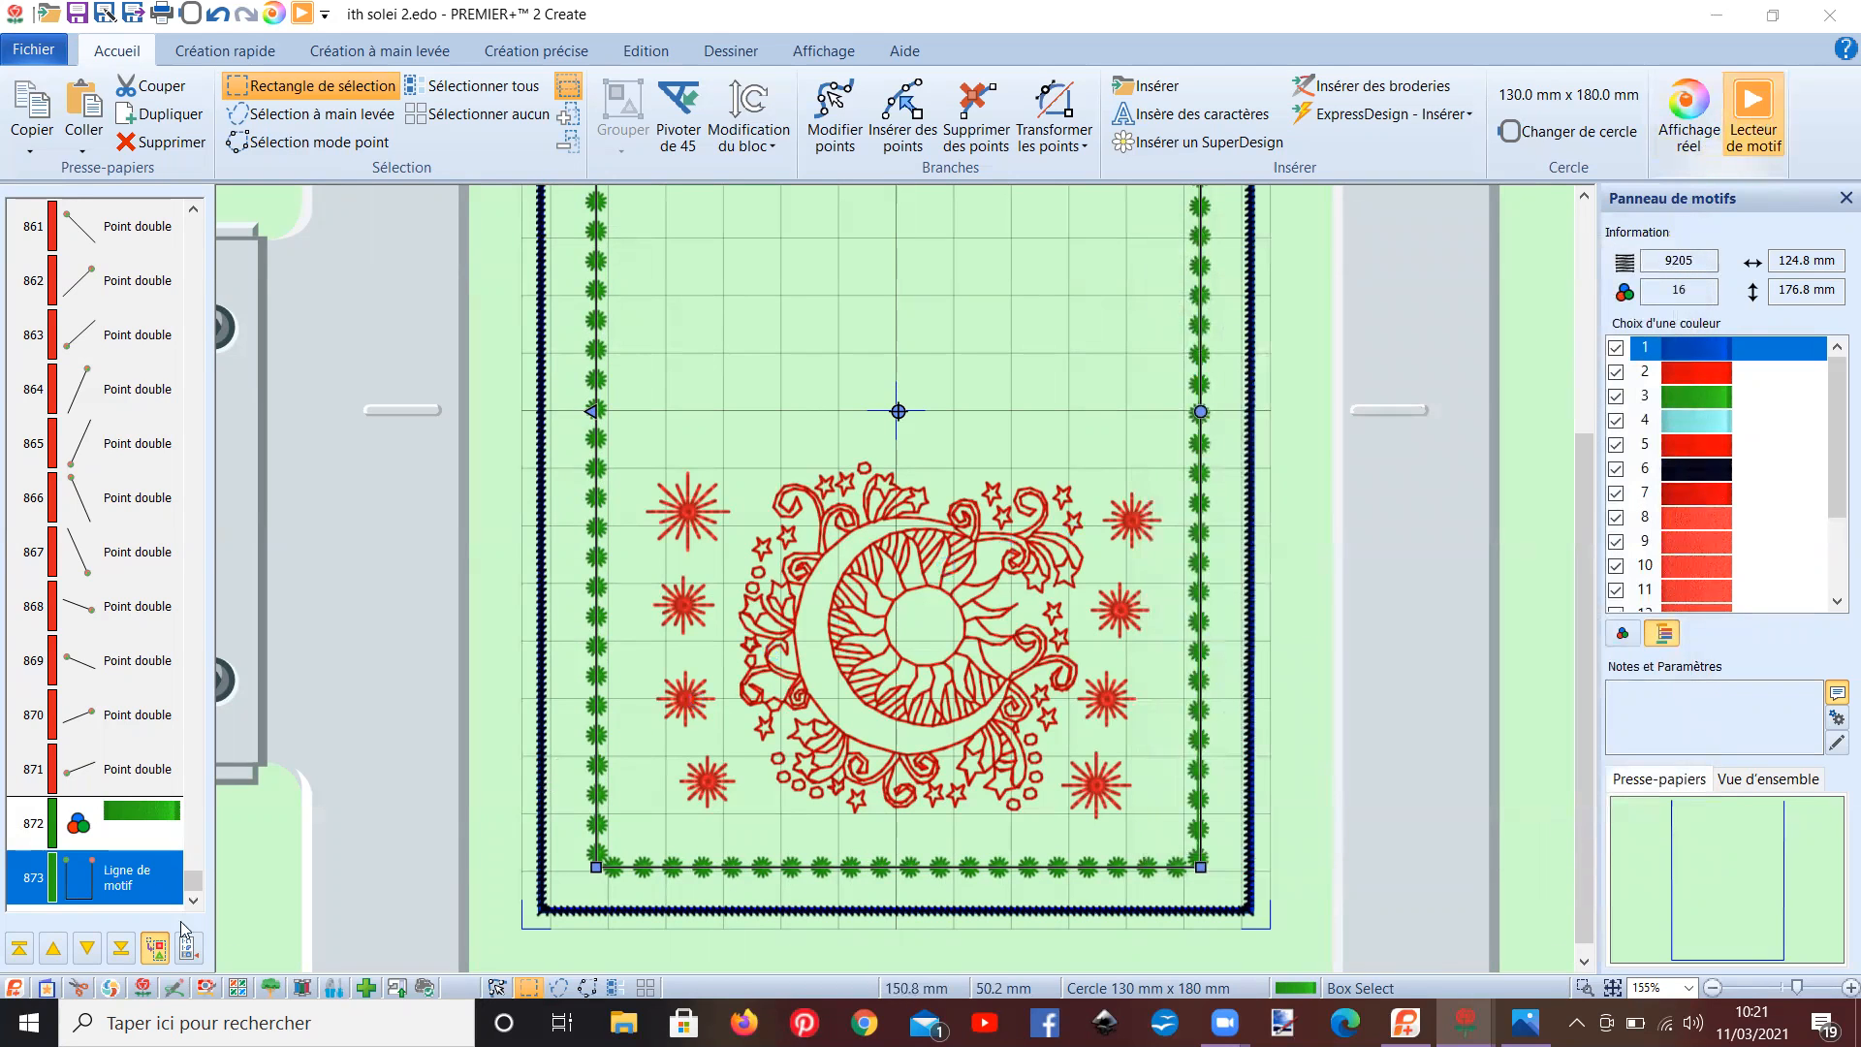
pyautogui.click(284, 885)
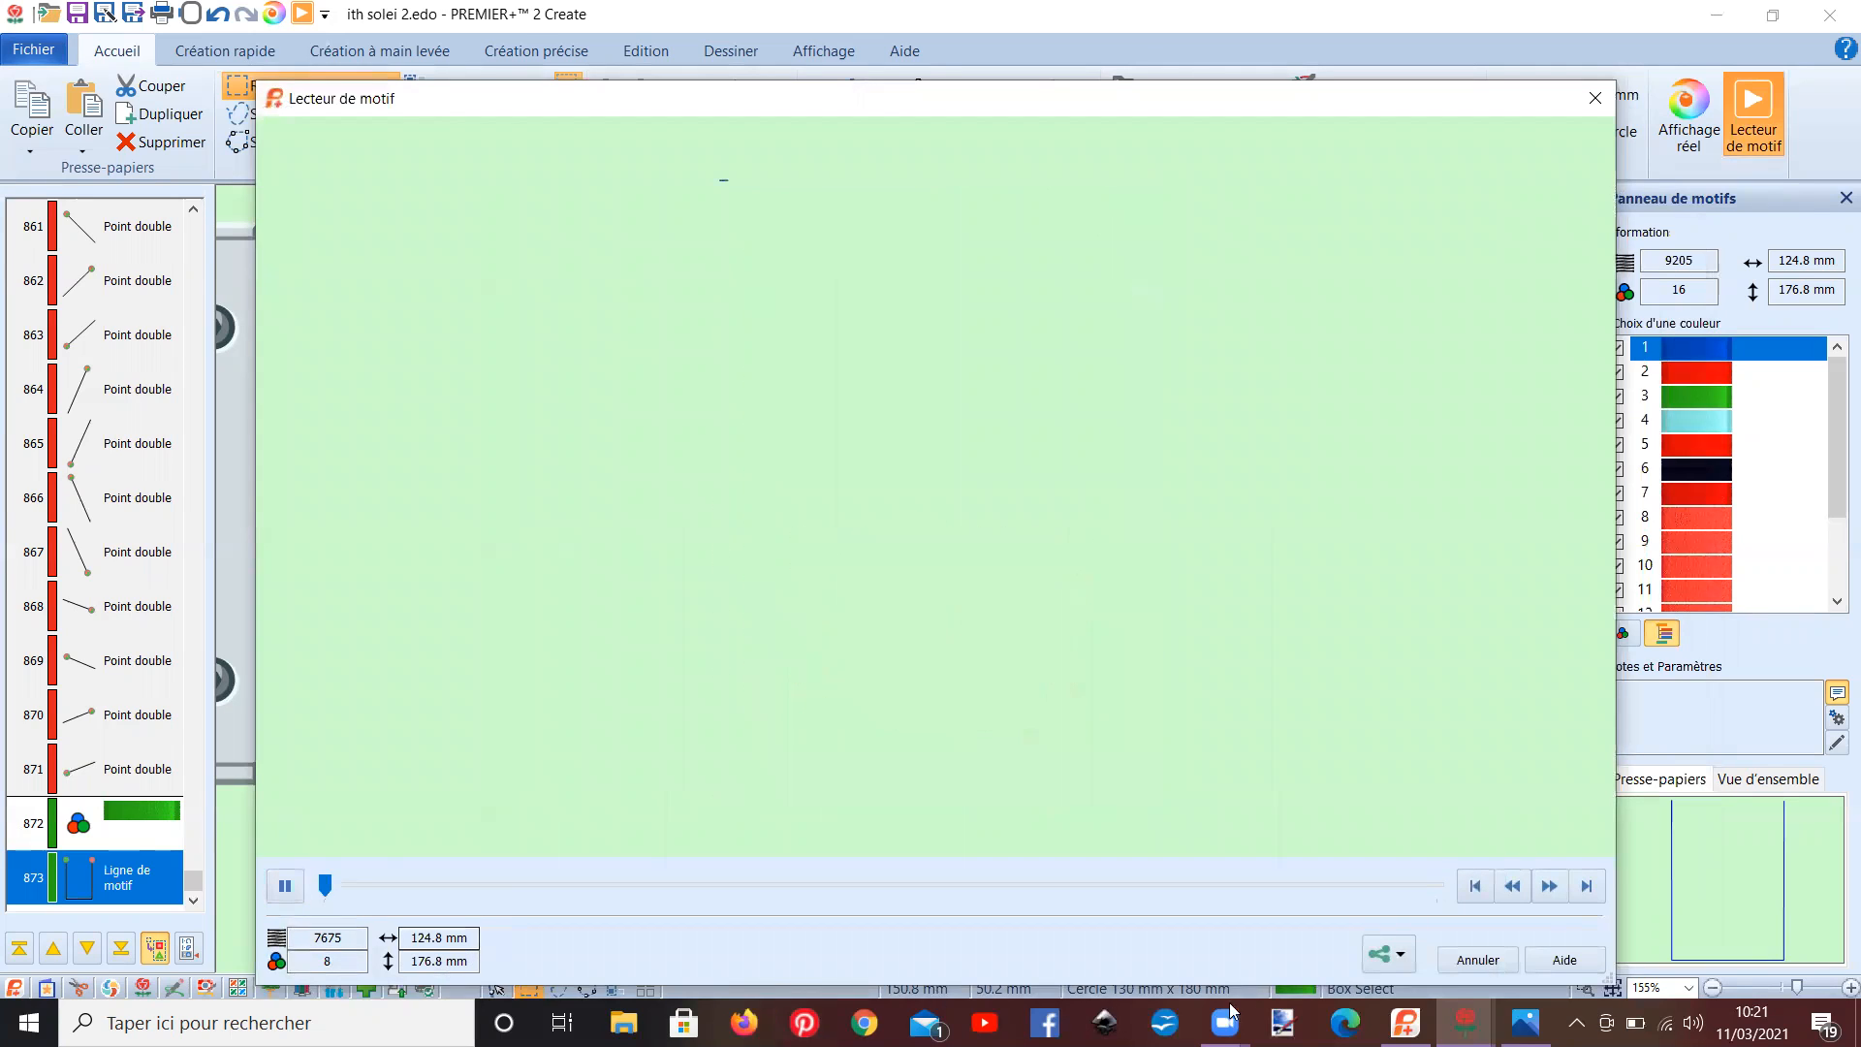
pyautogui.click(1551, 886)
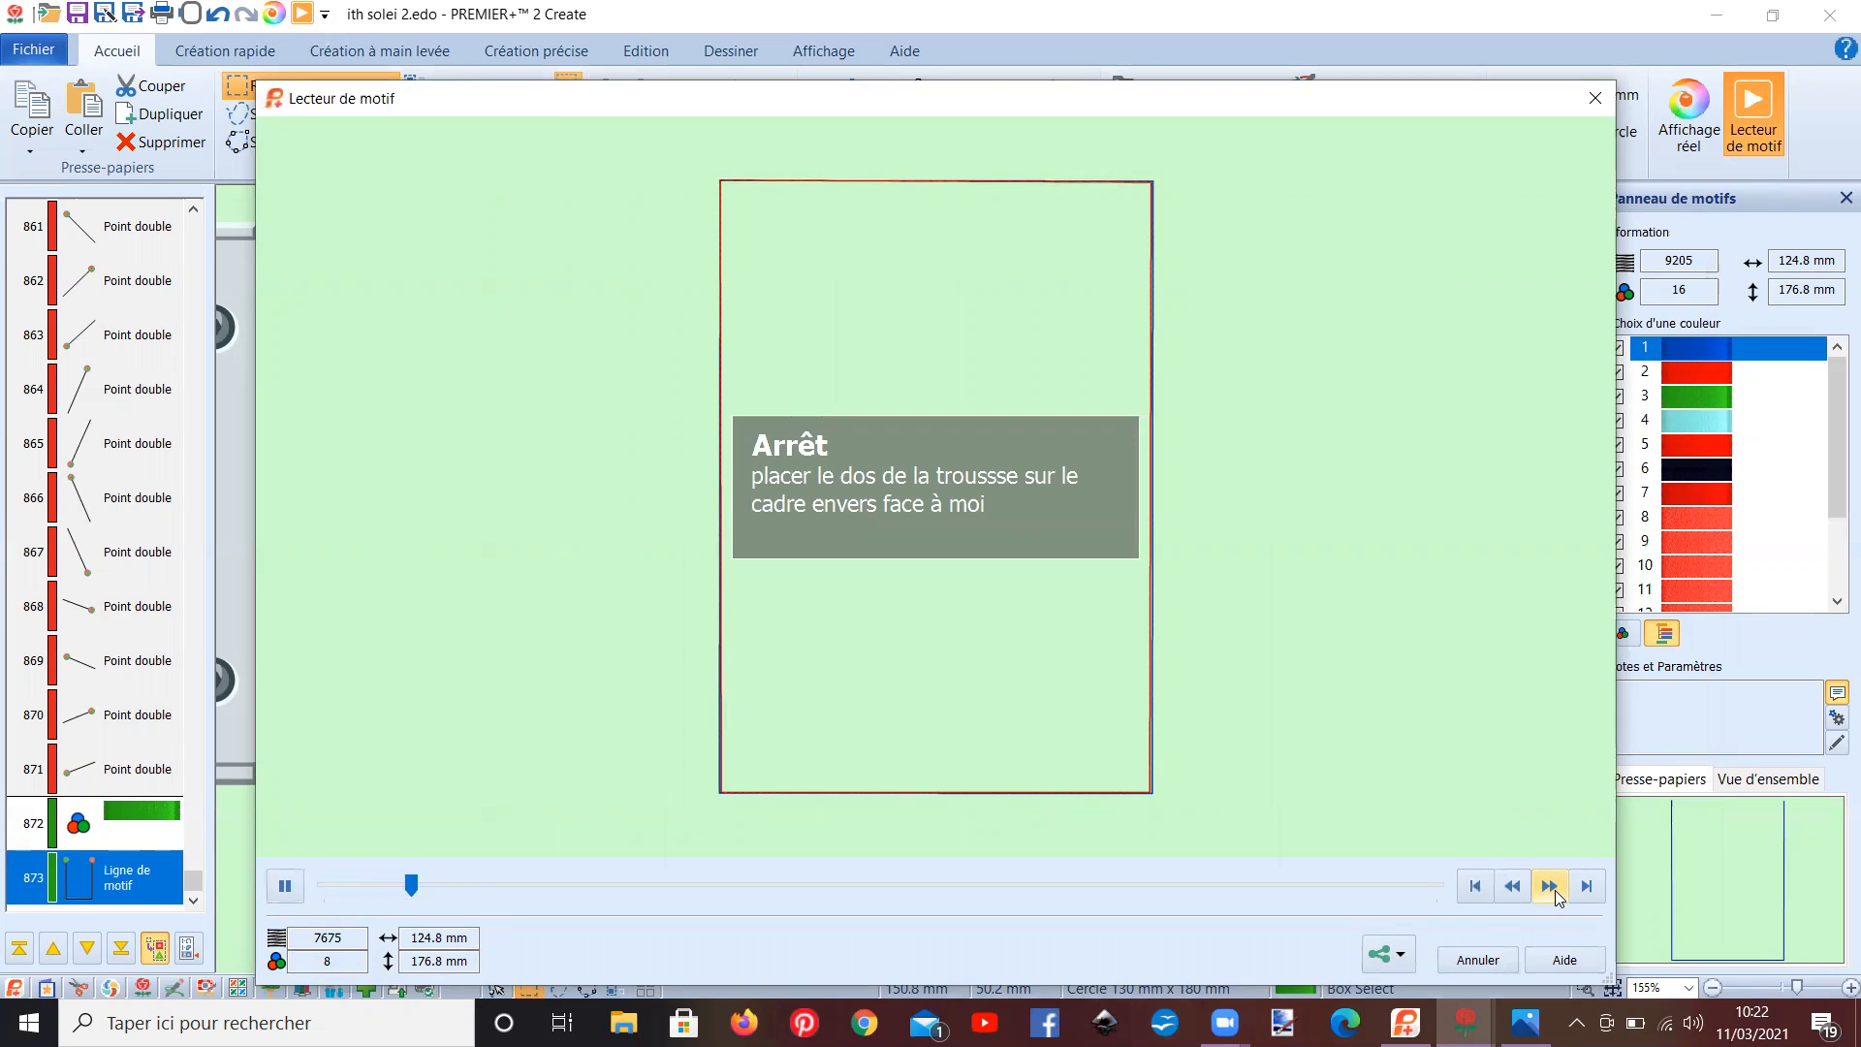
pyautogui.click(1555, 892)
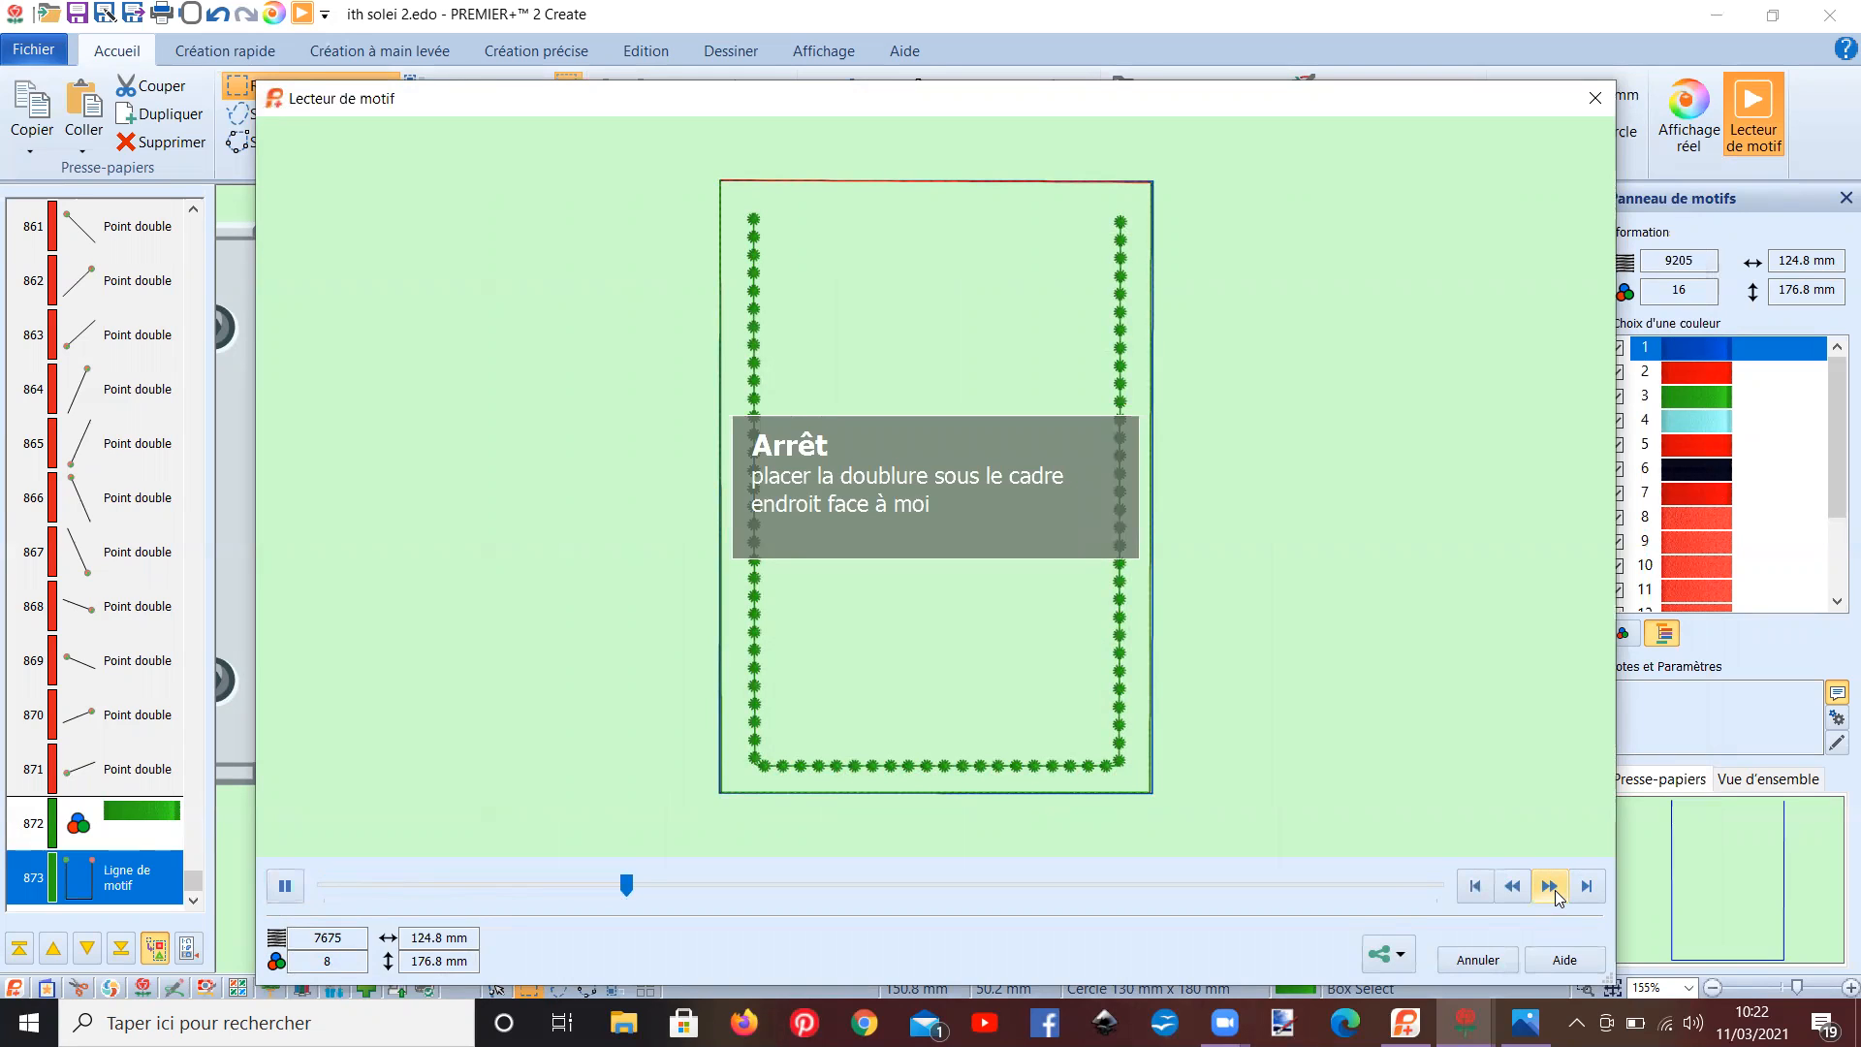
pyautogui.click(1554, 892)
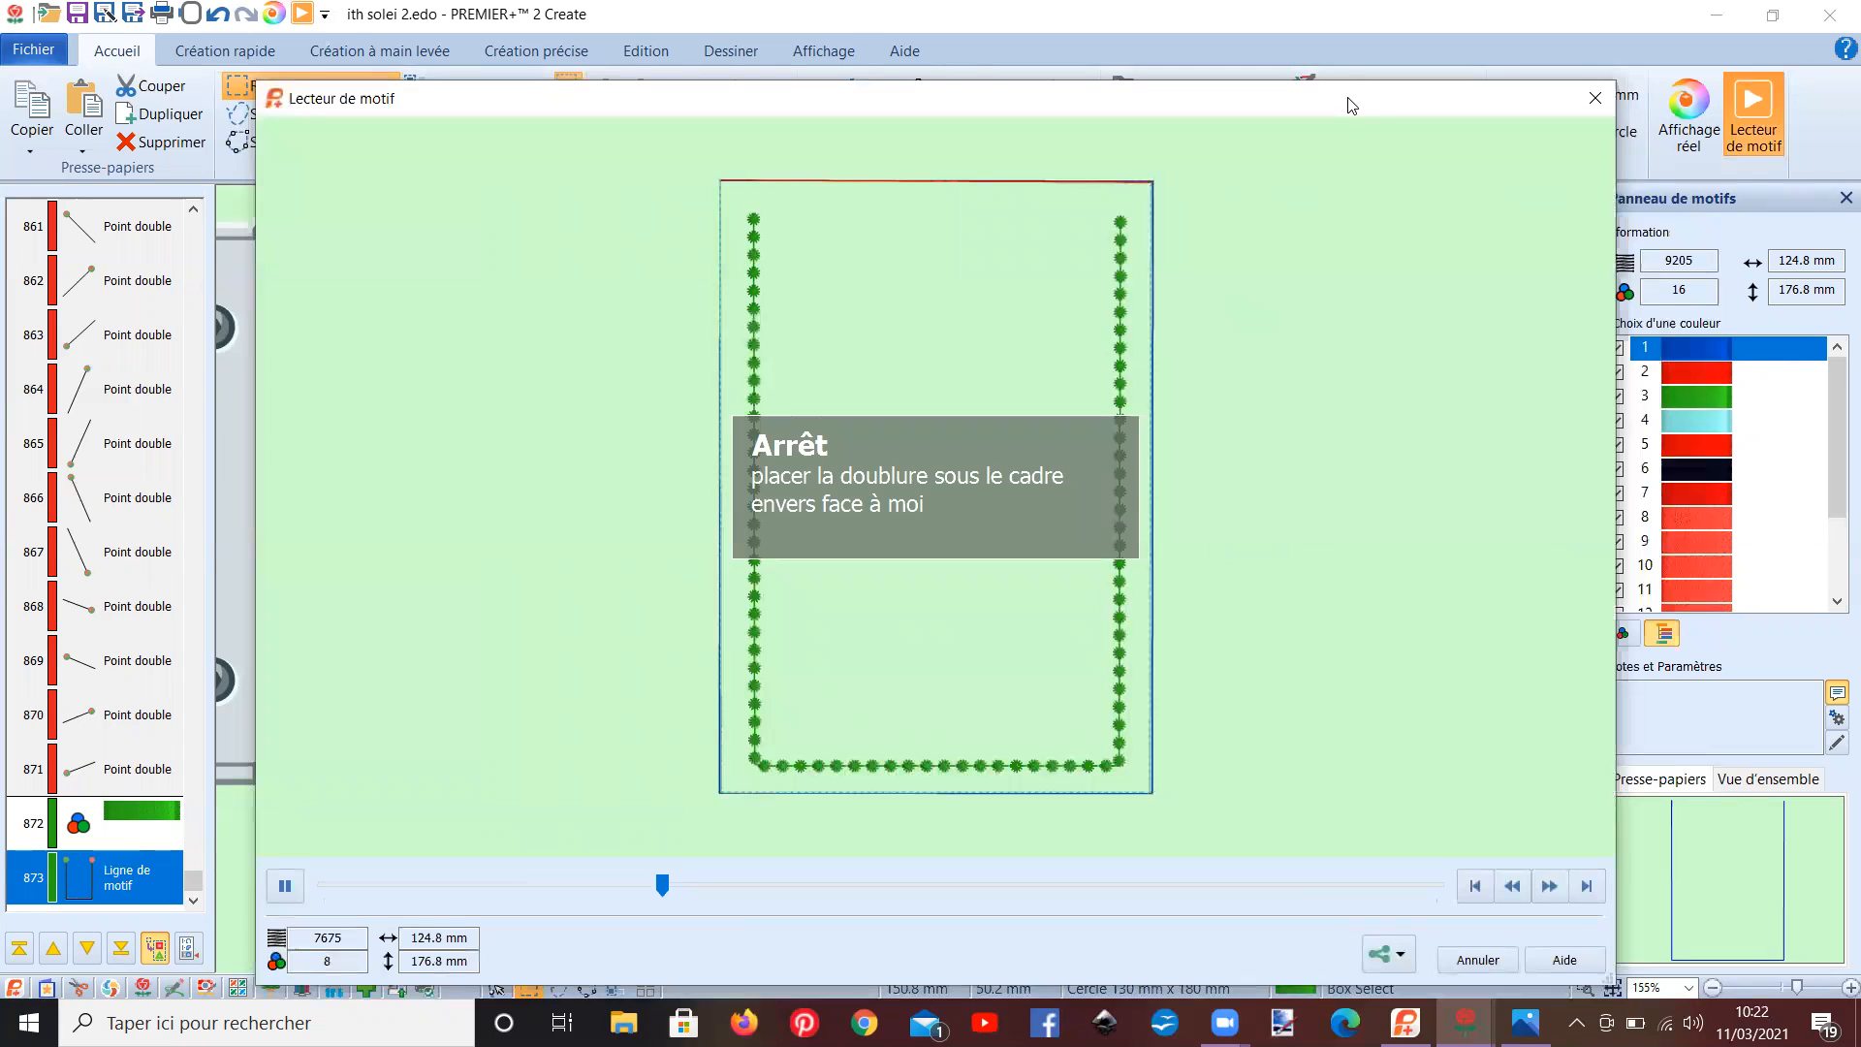
pyautogui.click(1594, 98)
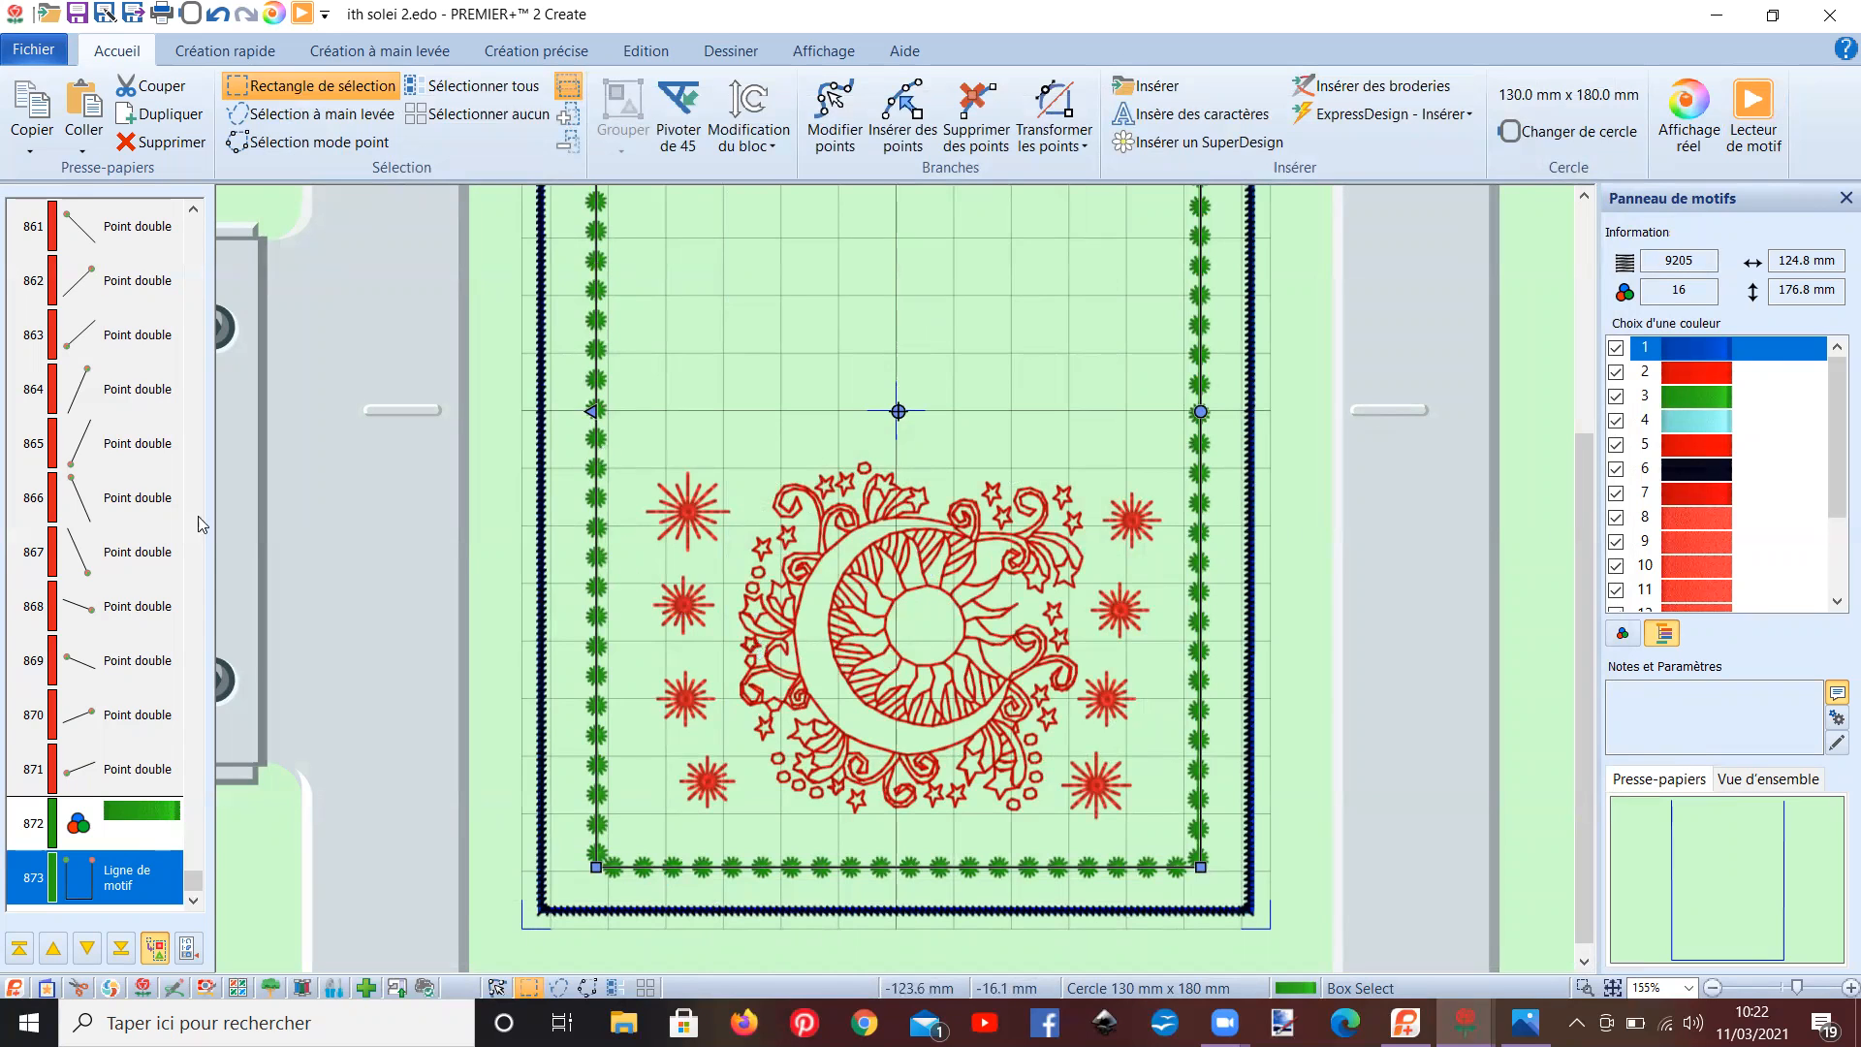
# - Select the sun motif group together with the green colour change and star motif line, and cut them from the design
pyautogui.moveTo(191, 888); pyautogui.dragTo(197, 230)
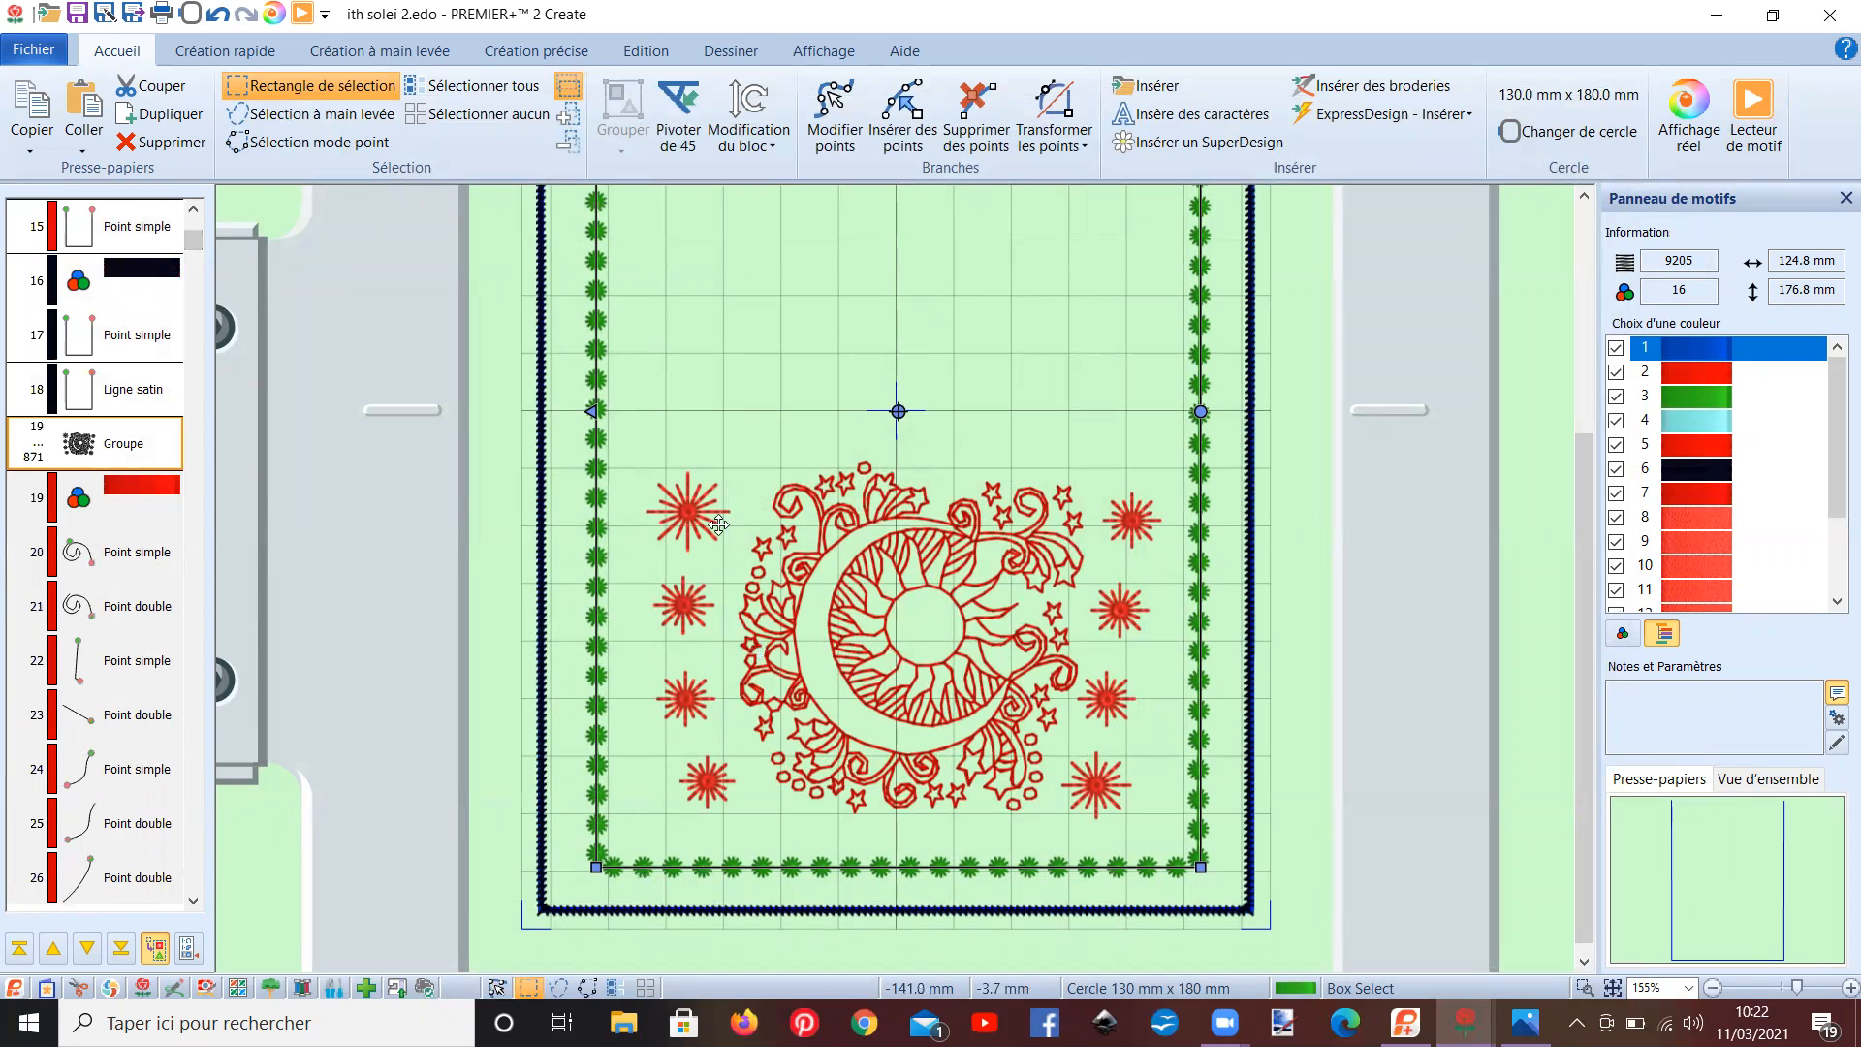
pyautogui.click(121, 459)
pyautogui.click(121, 458)
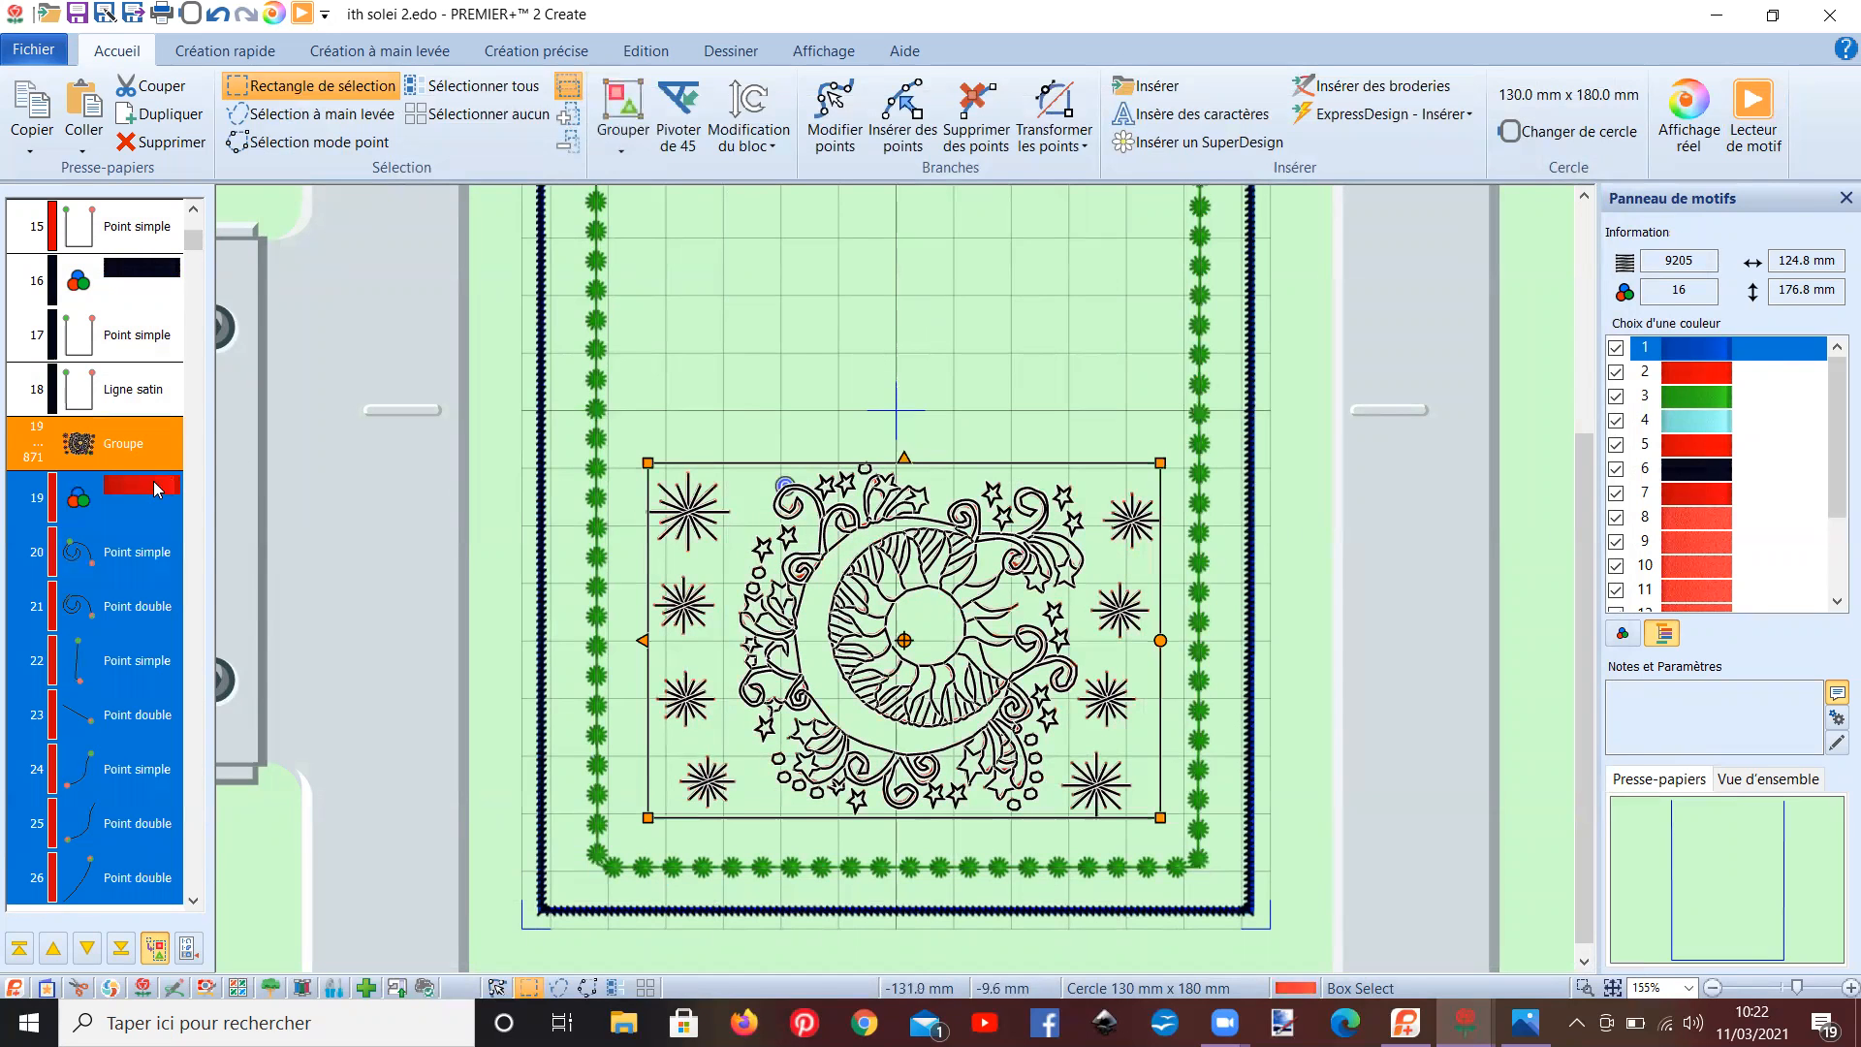
pyautogui.moveTo(202, 244); pyautogui.dragTo(194, 893)
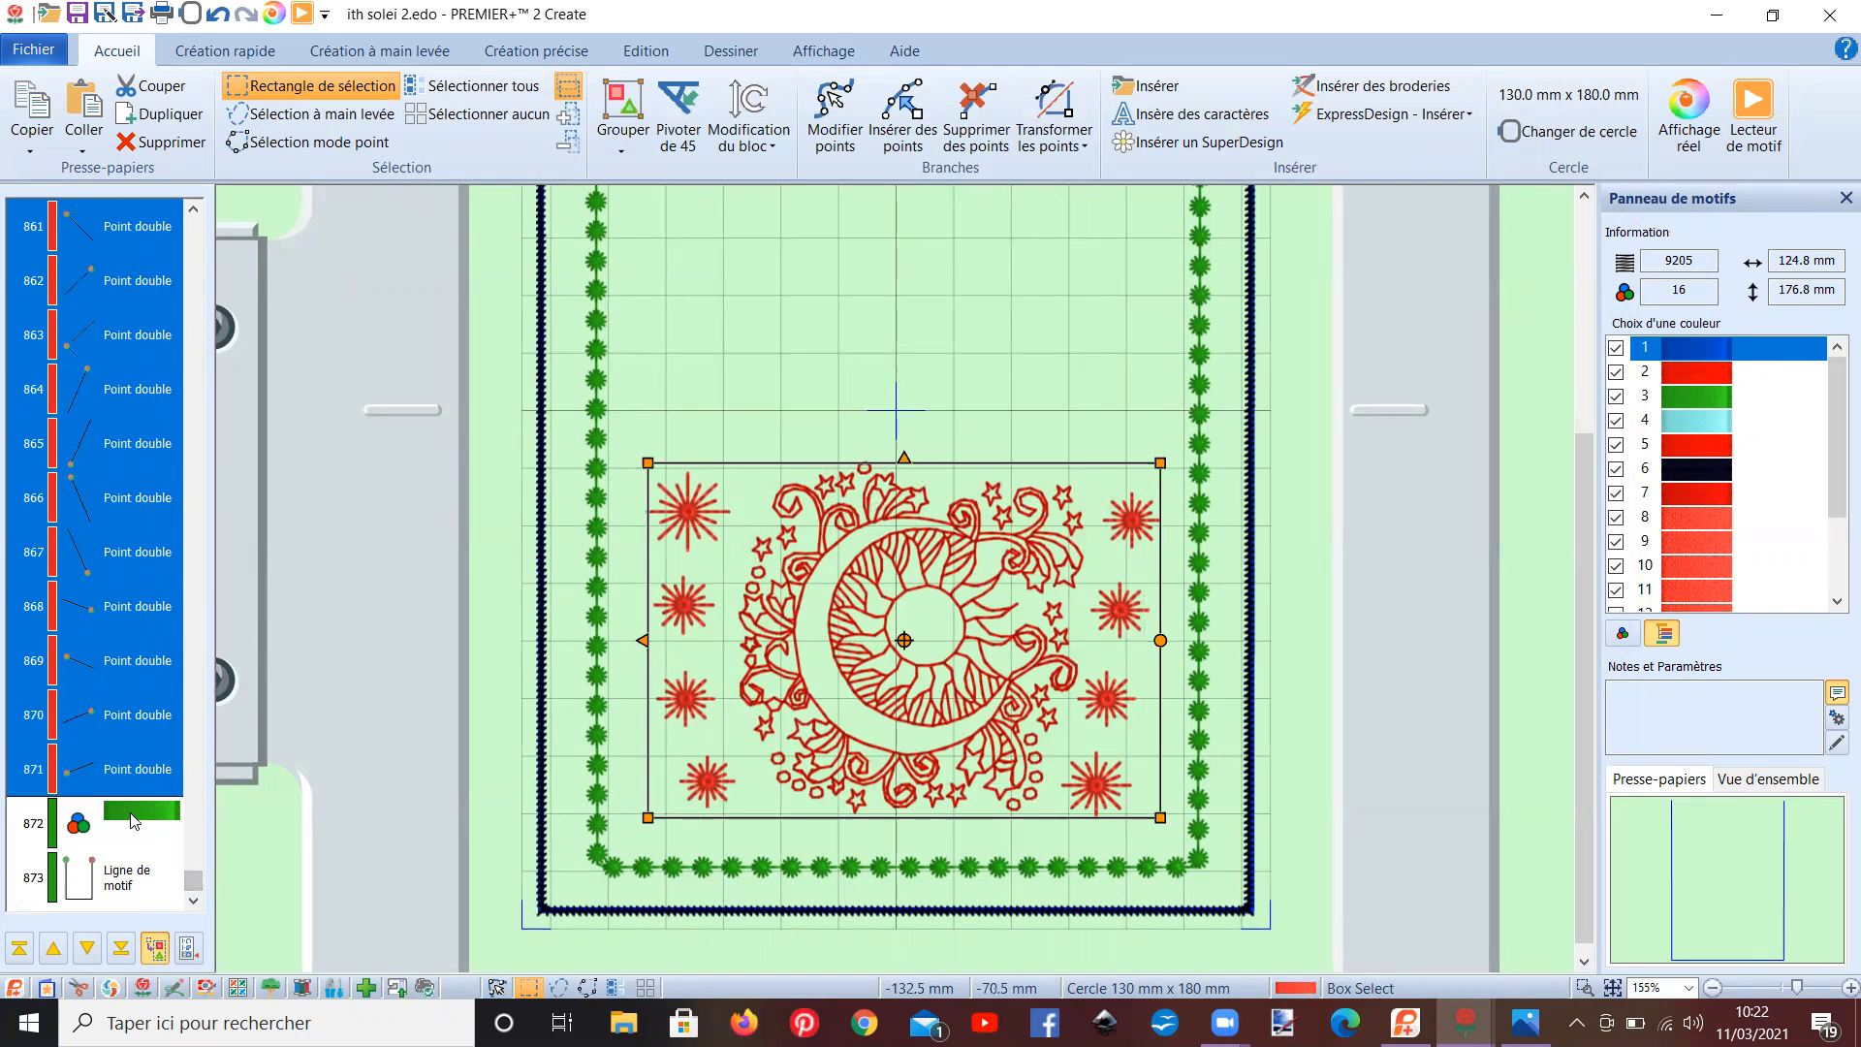
pyautogui.keyDown('shift'); pyautogui.click(135, 820); pyautogui.keyUp('shift')
pyautogui.keyDown('shift'); pyautogui.click(126, 875); pyautogui.keyUp('shift')
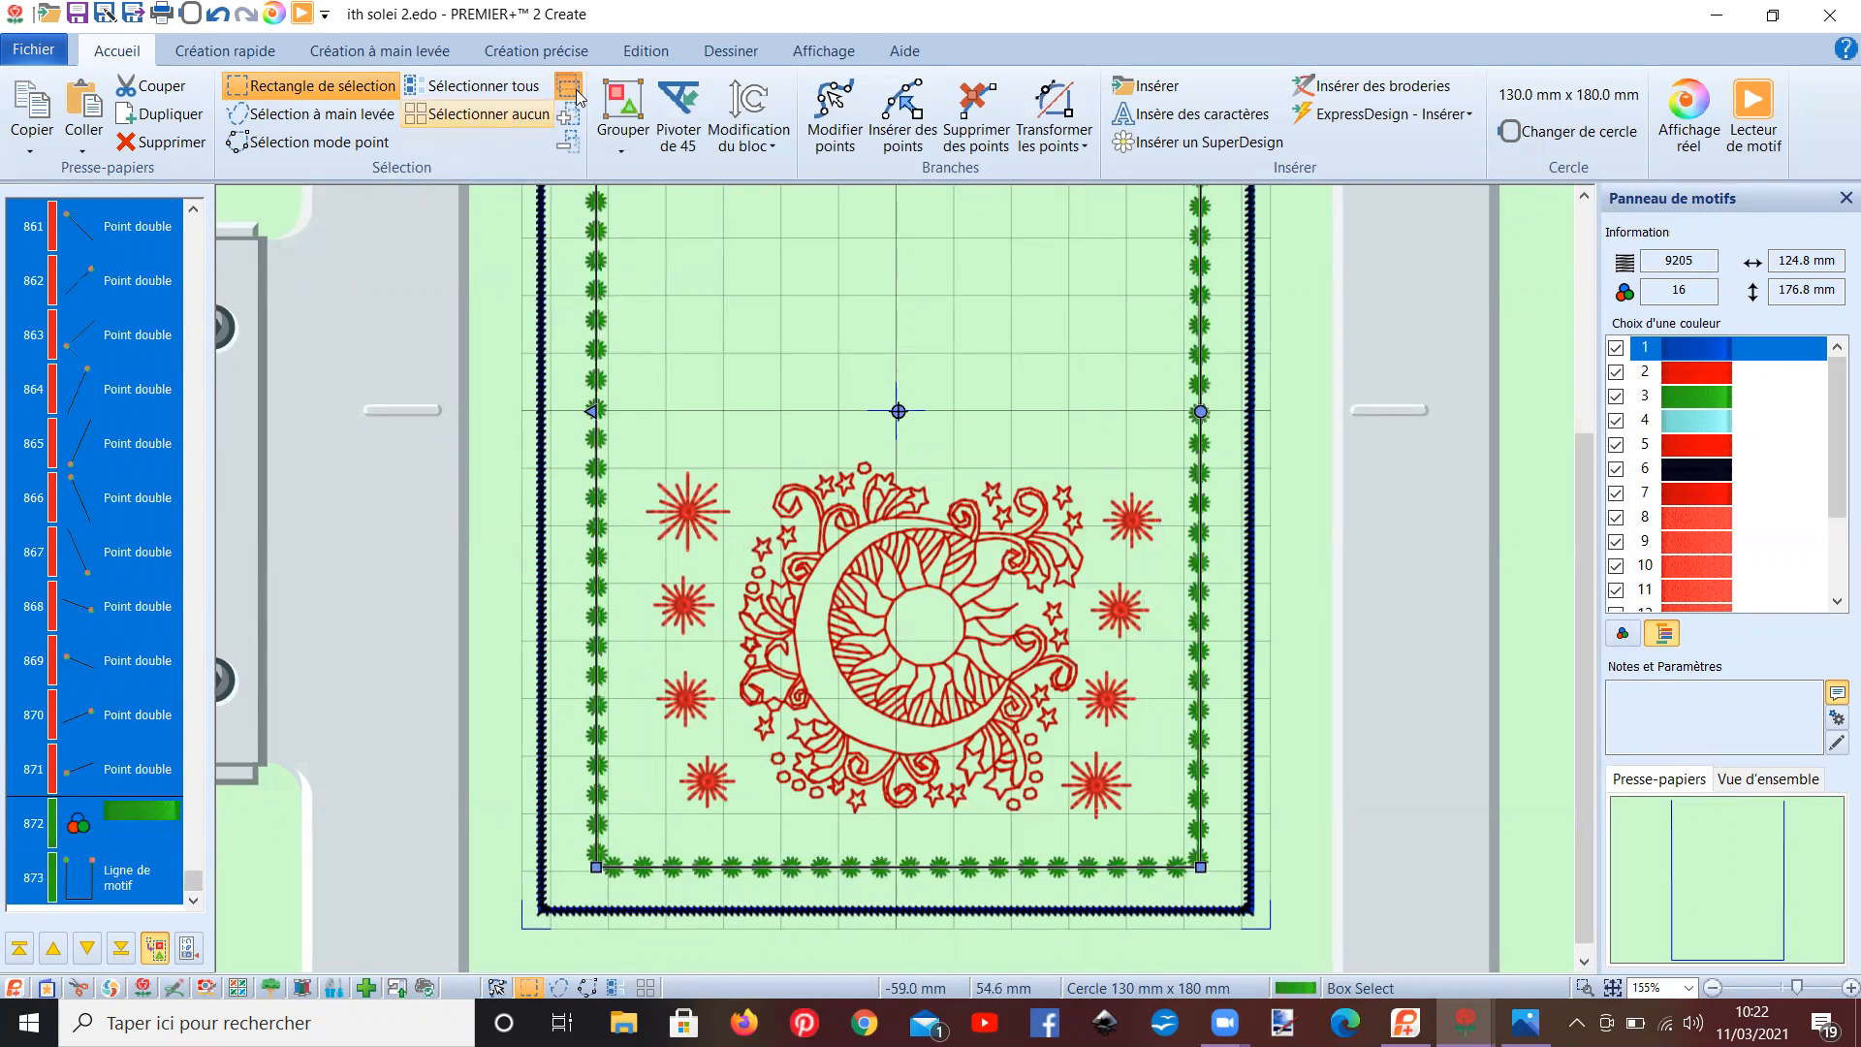
pyautogui.click(613, 113)
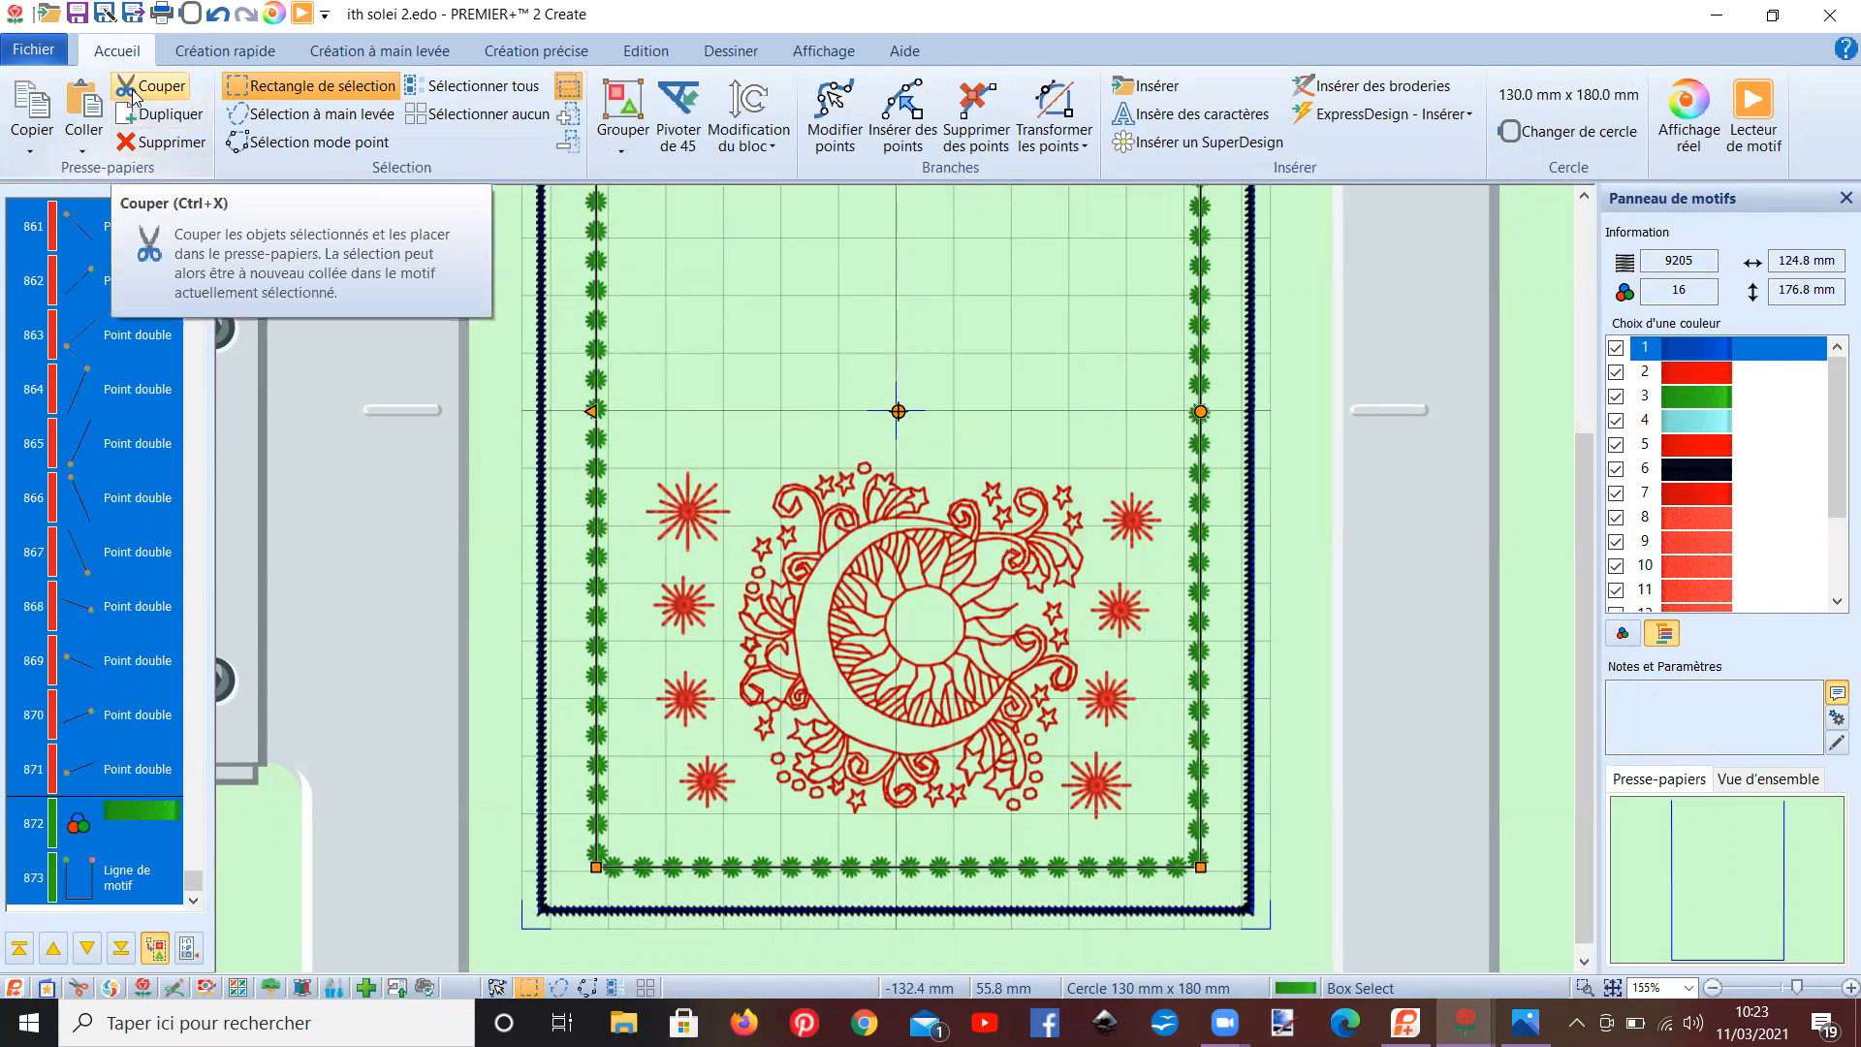
pyautogui.click(131, 94)
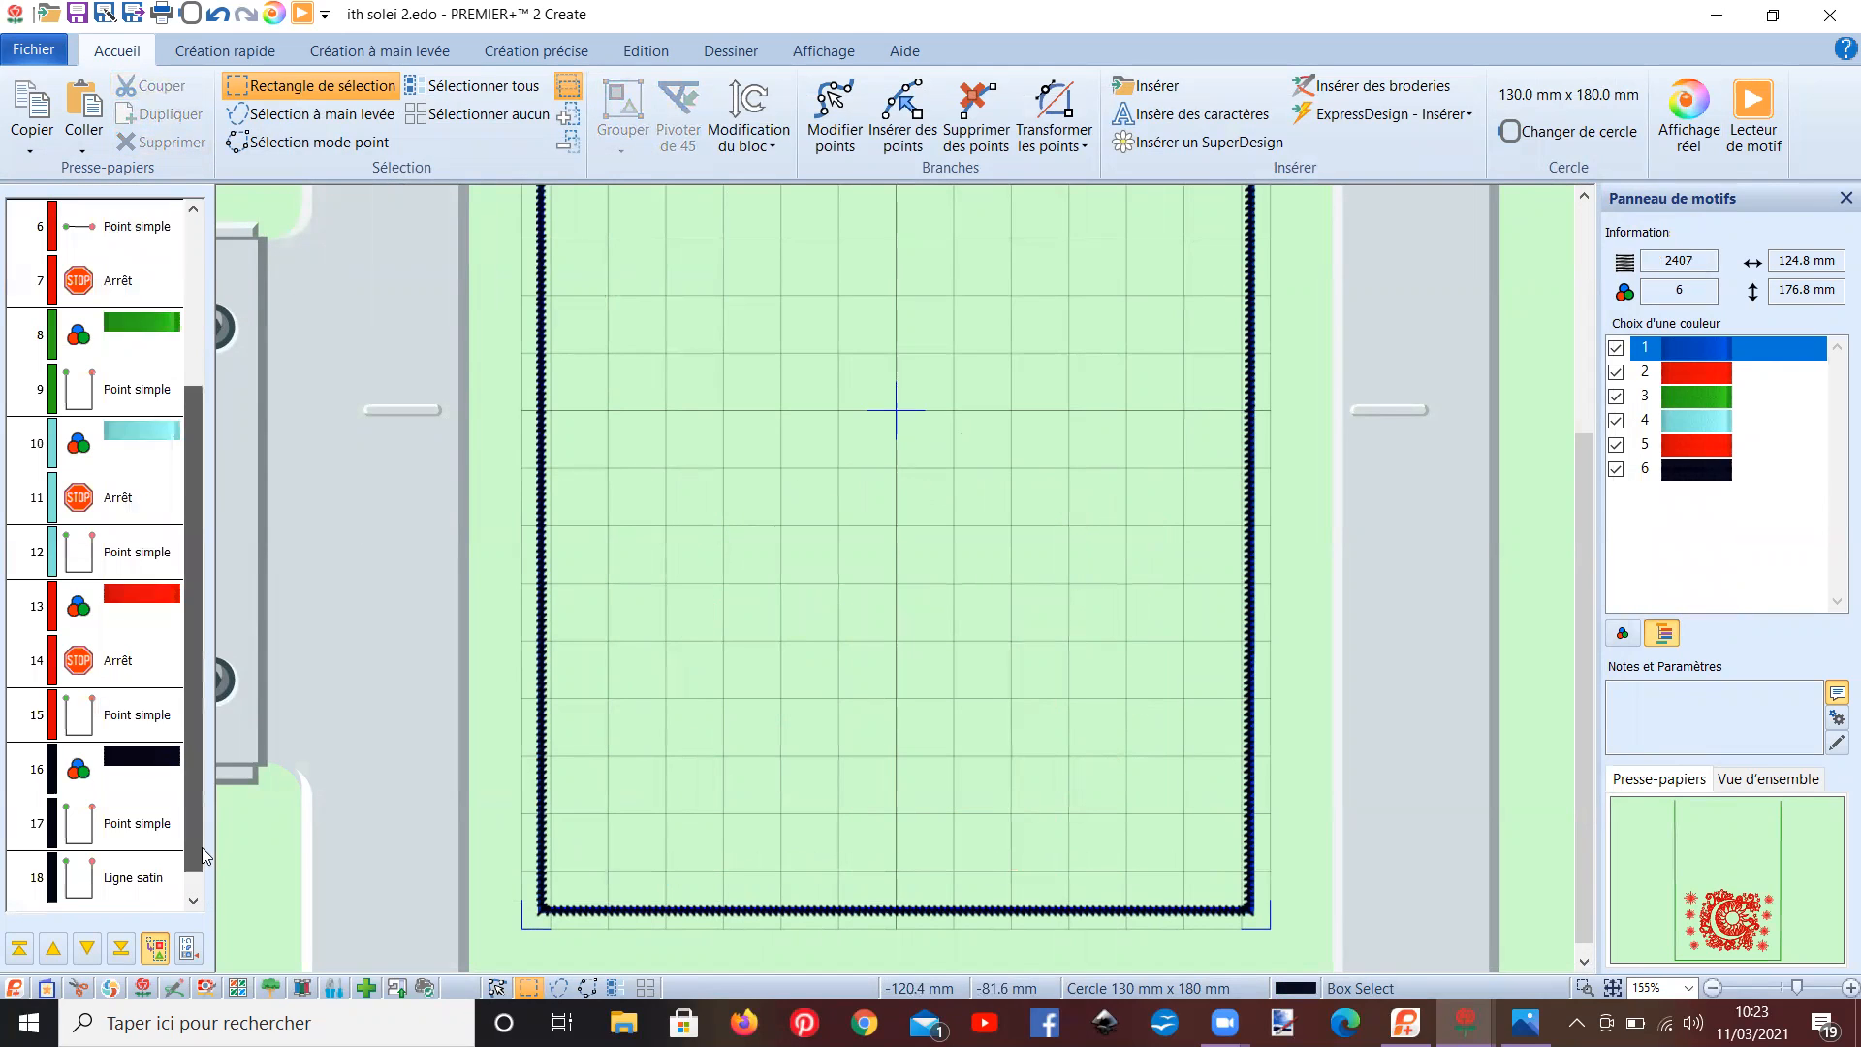
pyautogui.scroll(3, 147, 509)
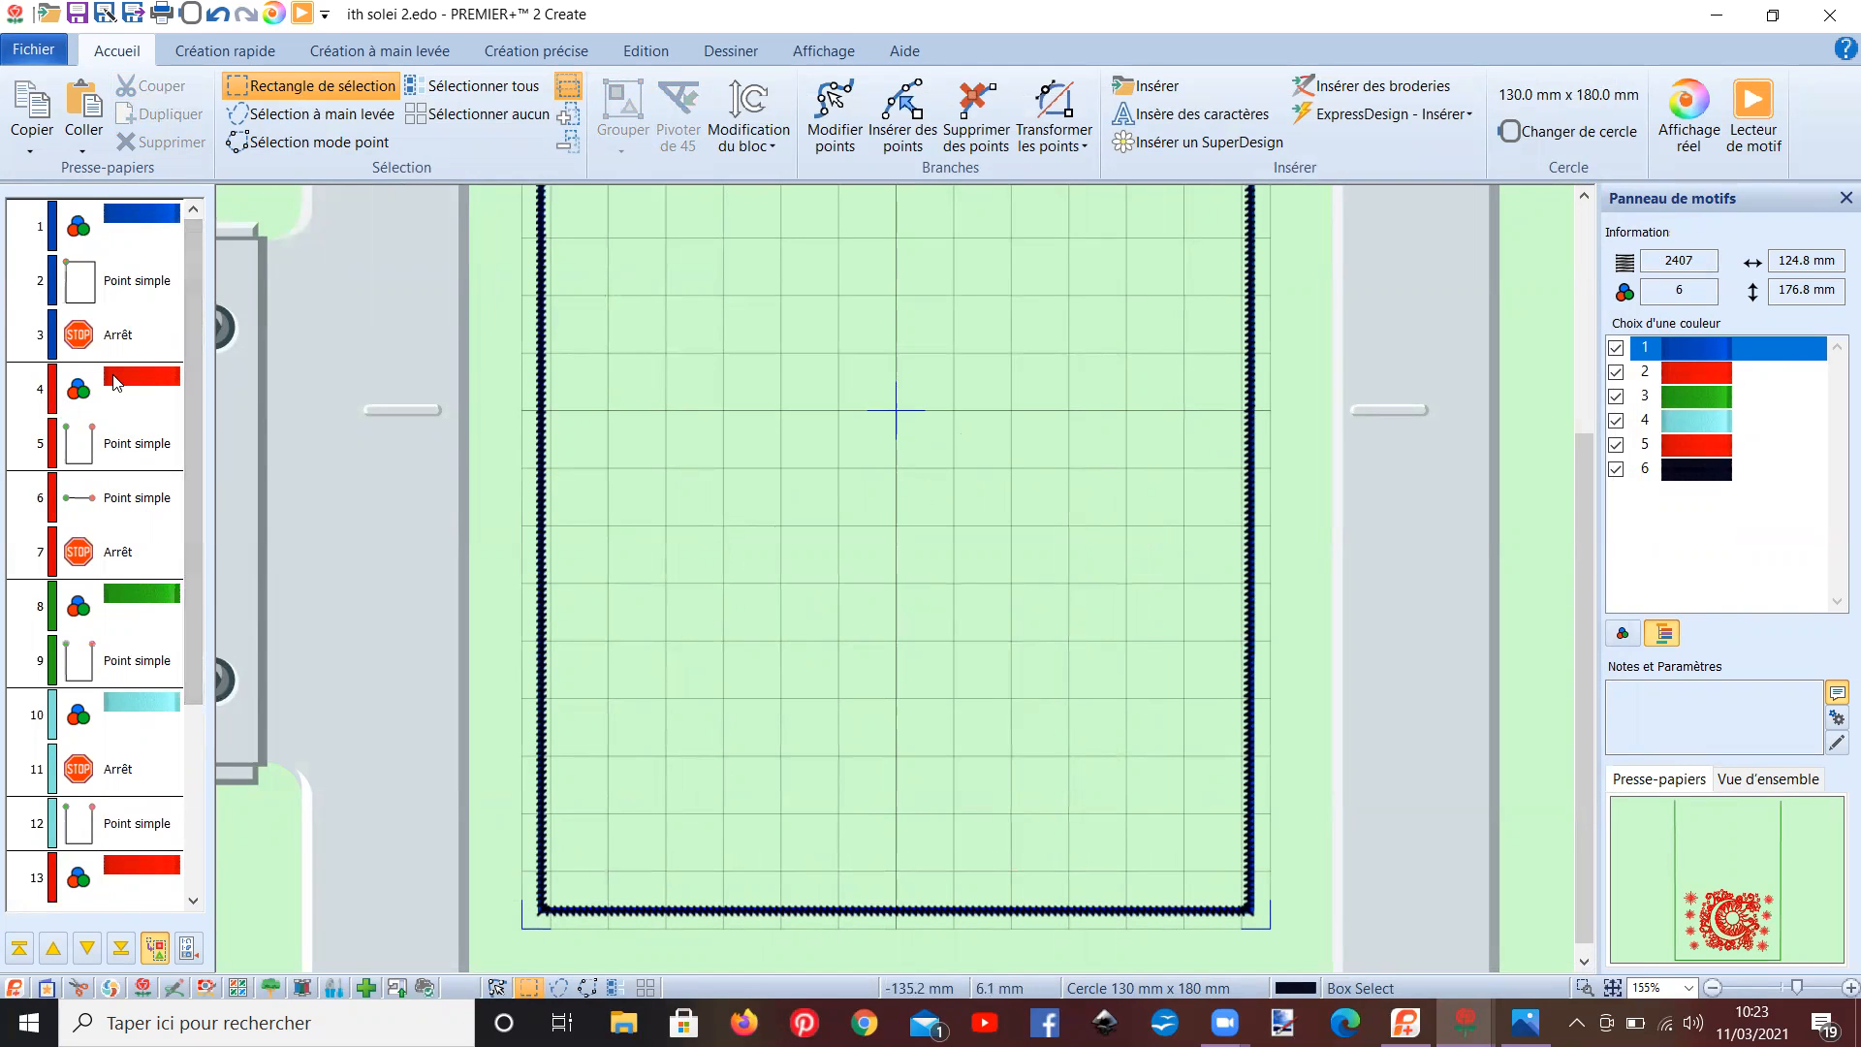
pyautogui.click(54, 526)
pyautogui.rightClick(55, 531)
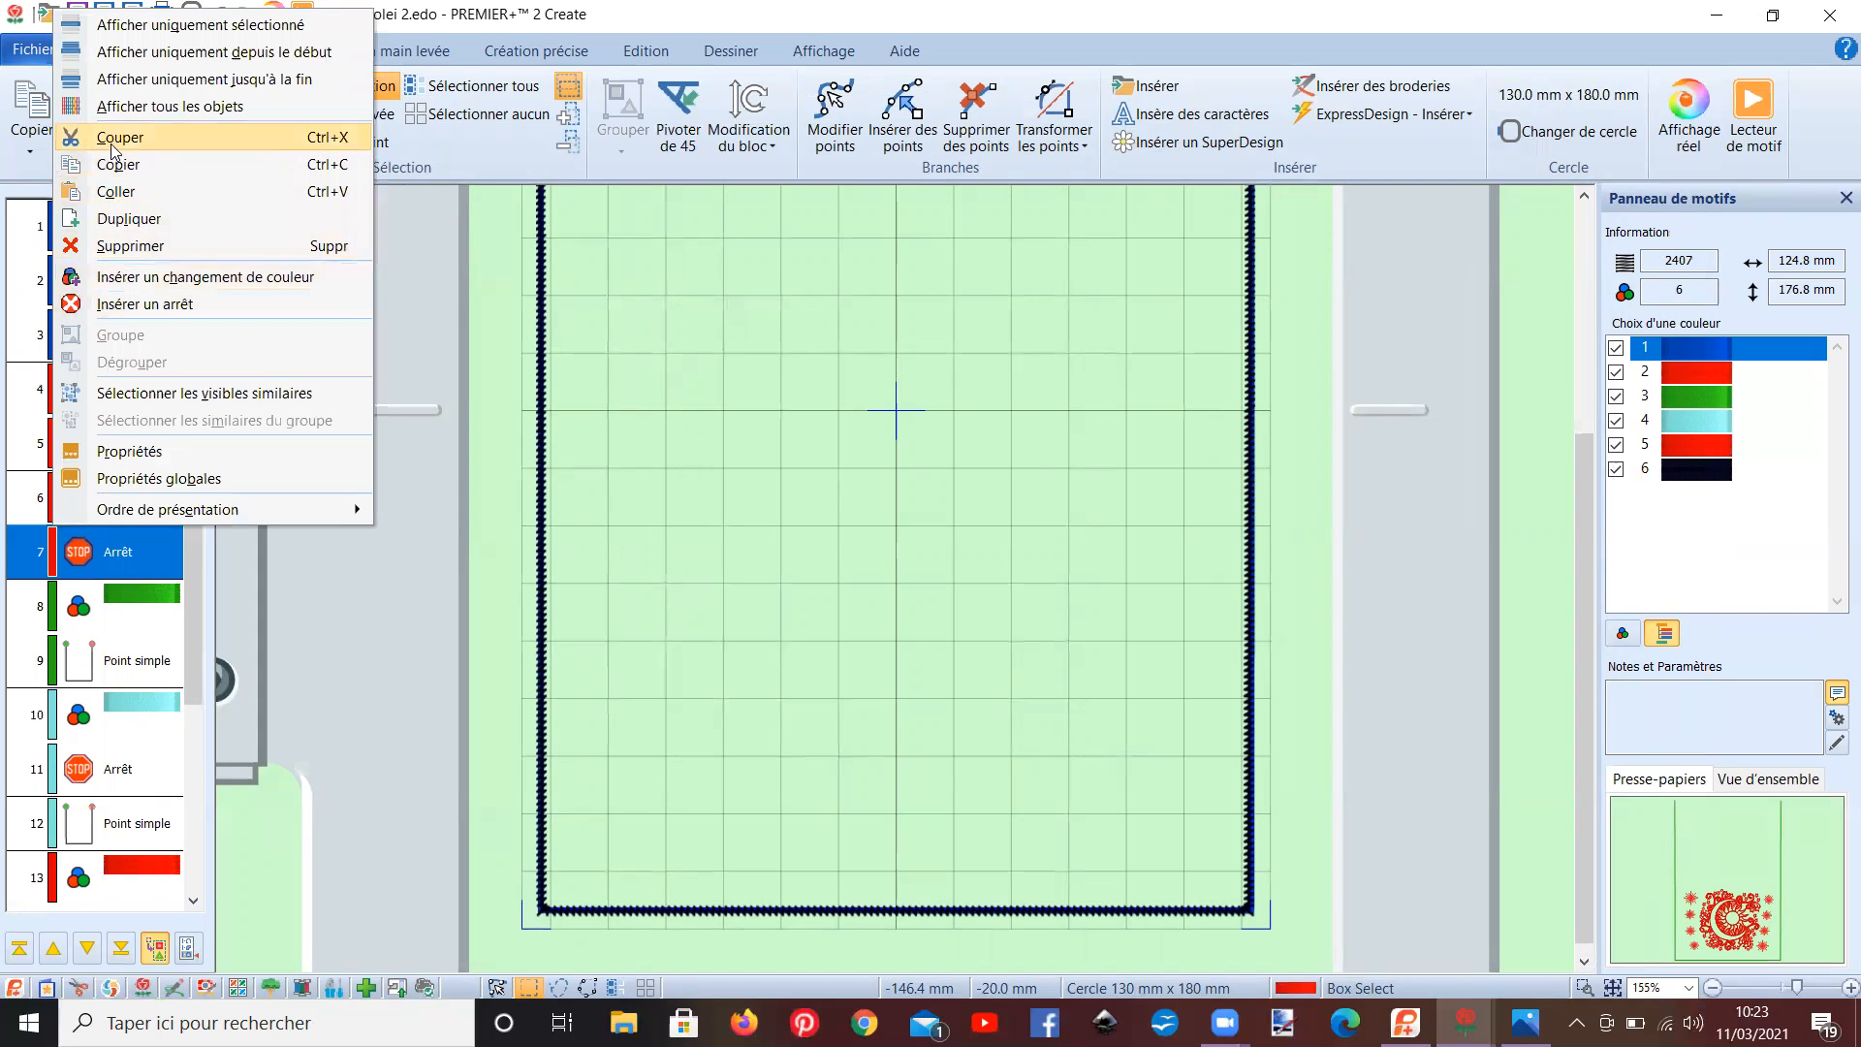
pyautogui.click(114, 193)
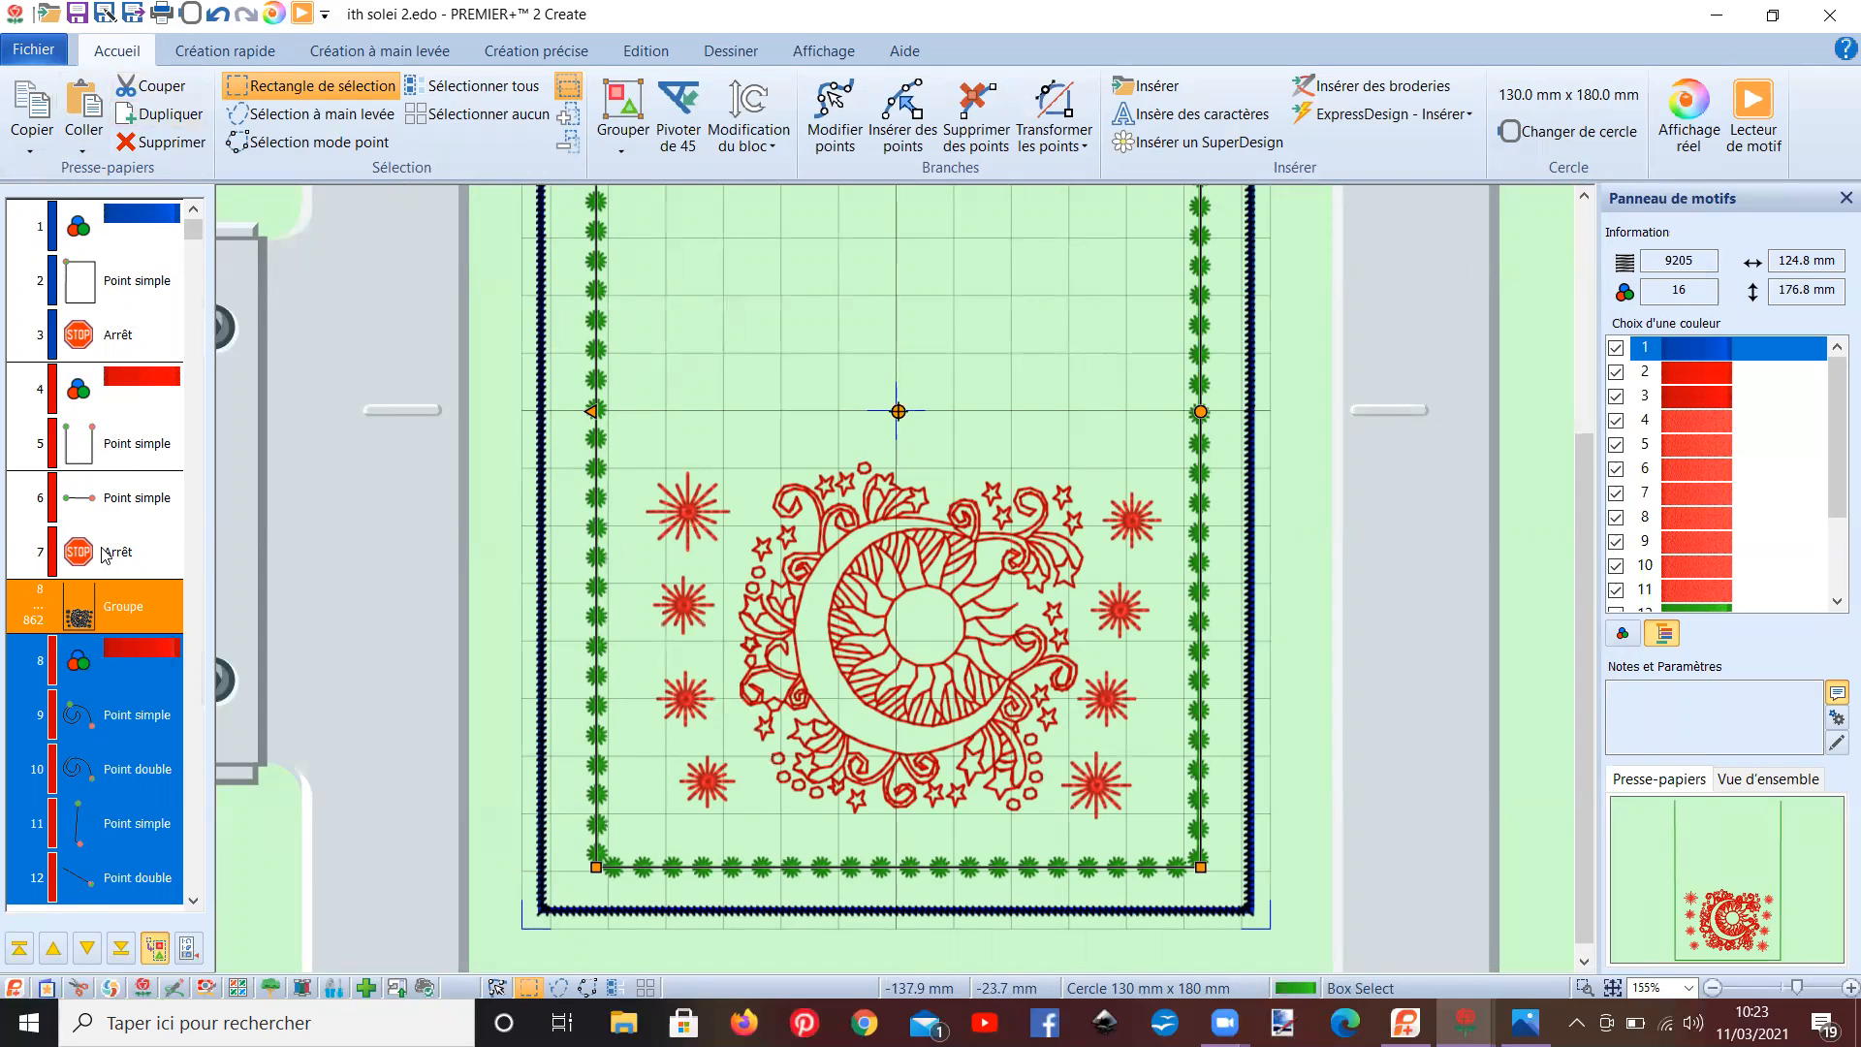
pyautogui.click(217, 16)
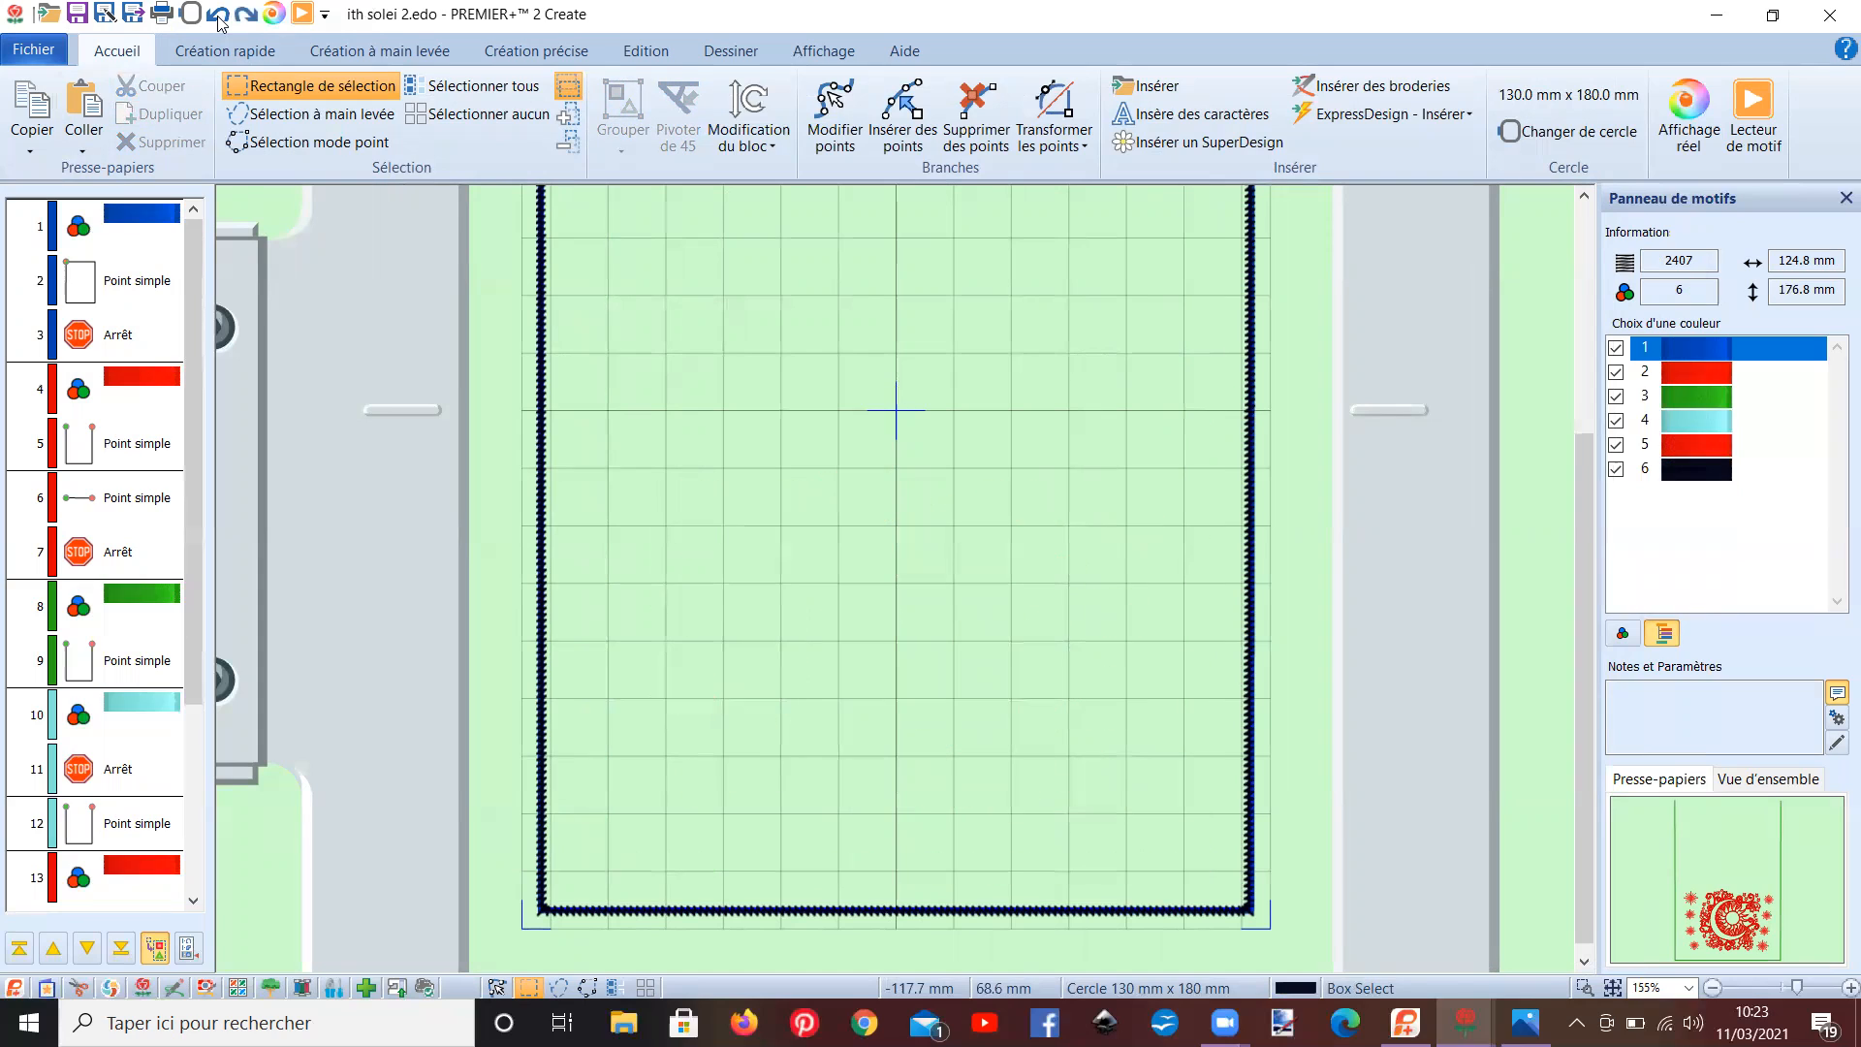
# - Paste the cut sun group and star border directly after object 6, the single-stitch horizontal line, ahead of stop 7
pyautogui.click(56, 520)
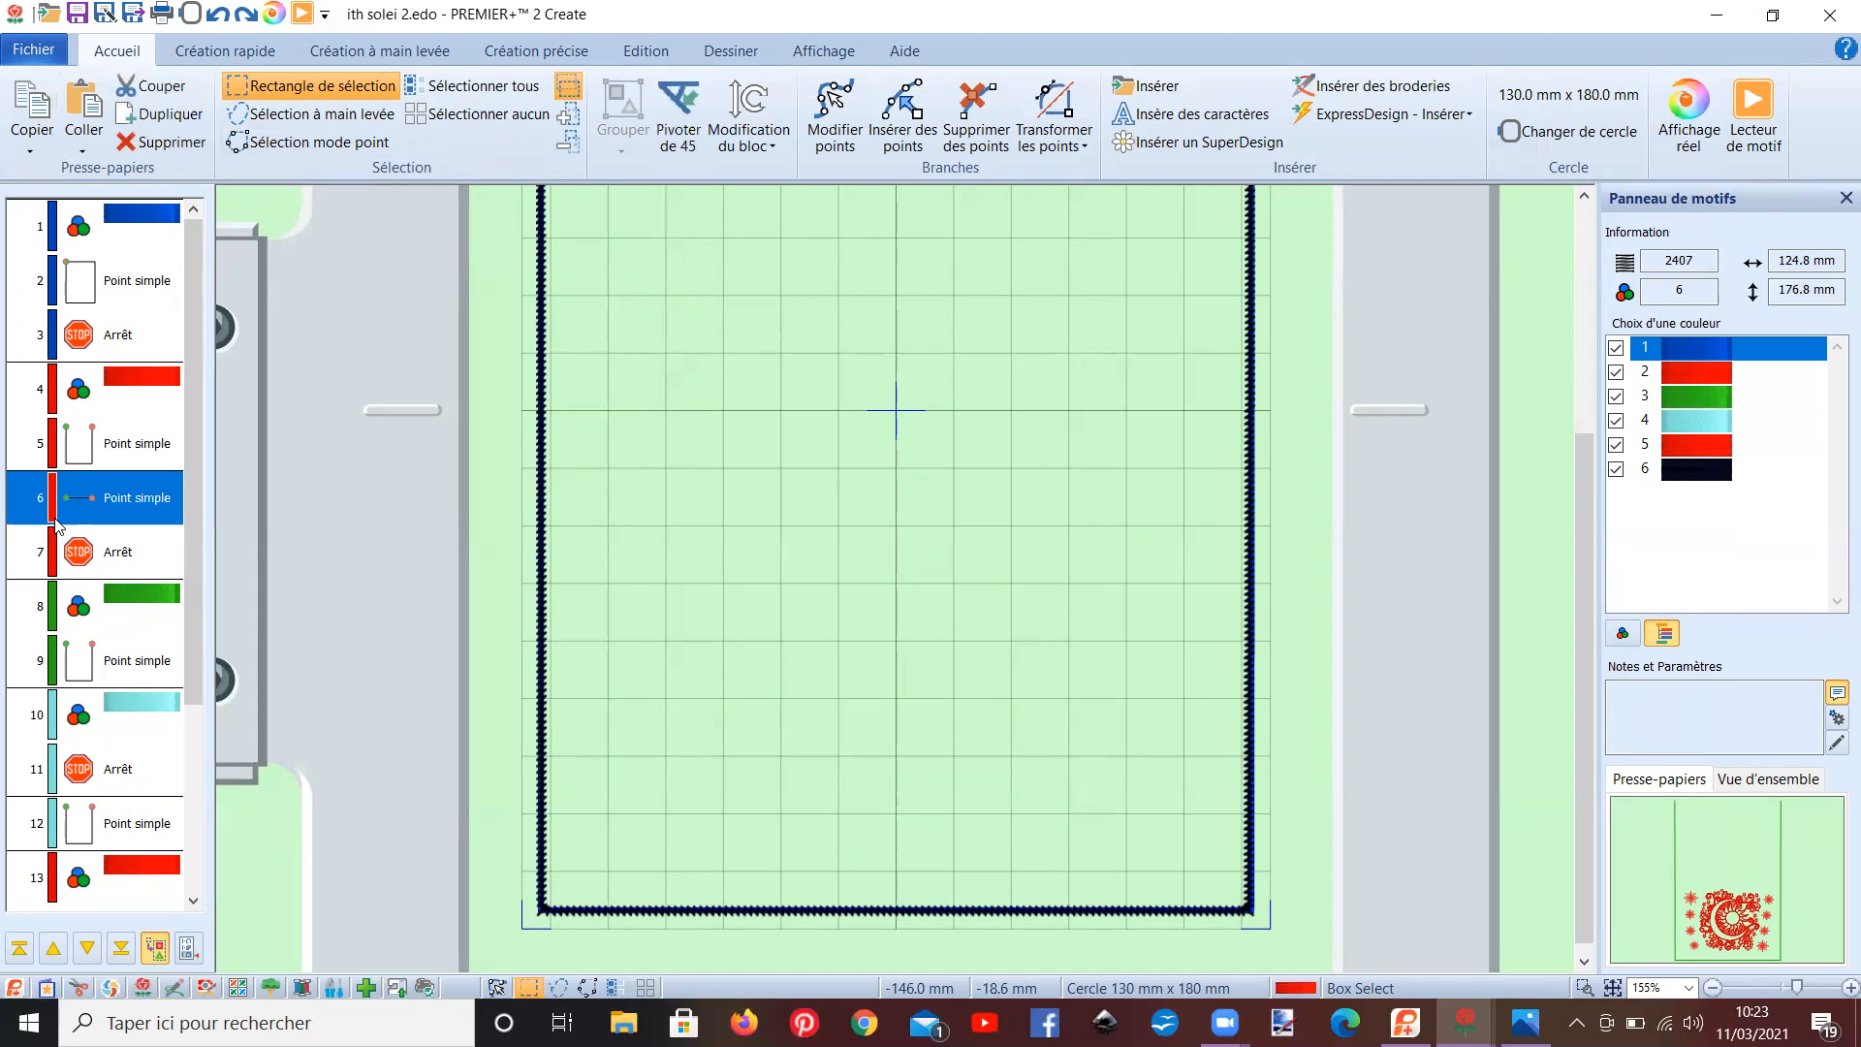
pyautogui.rightClick(68, 518)
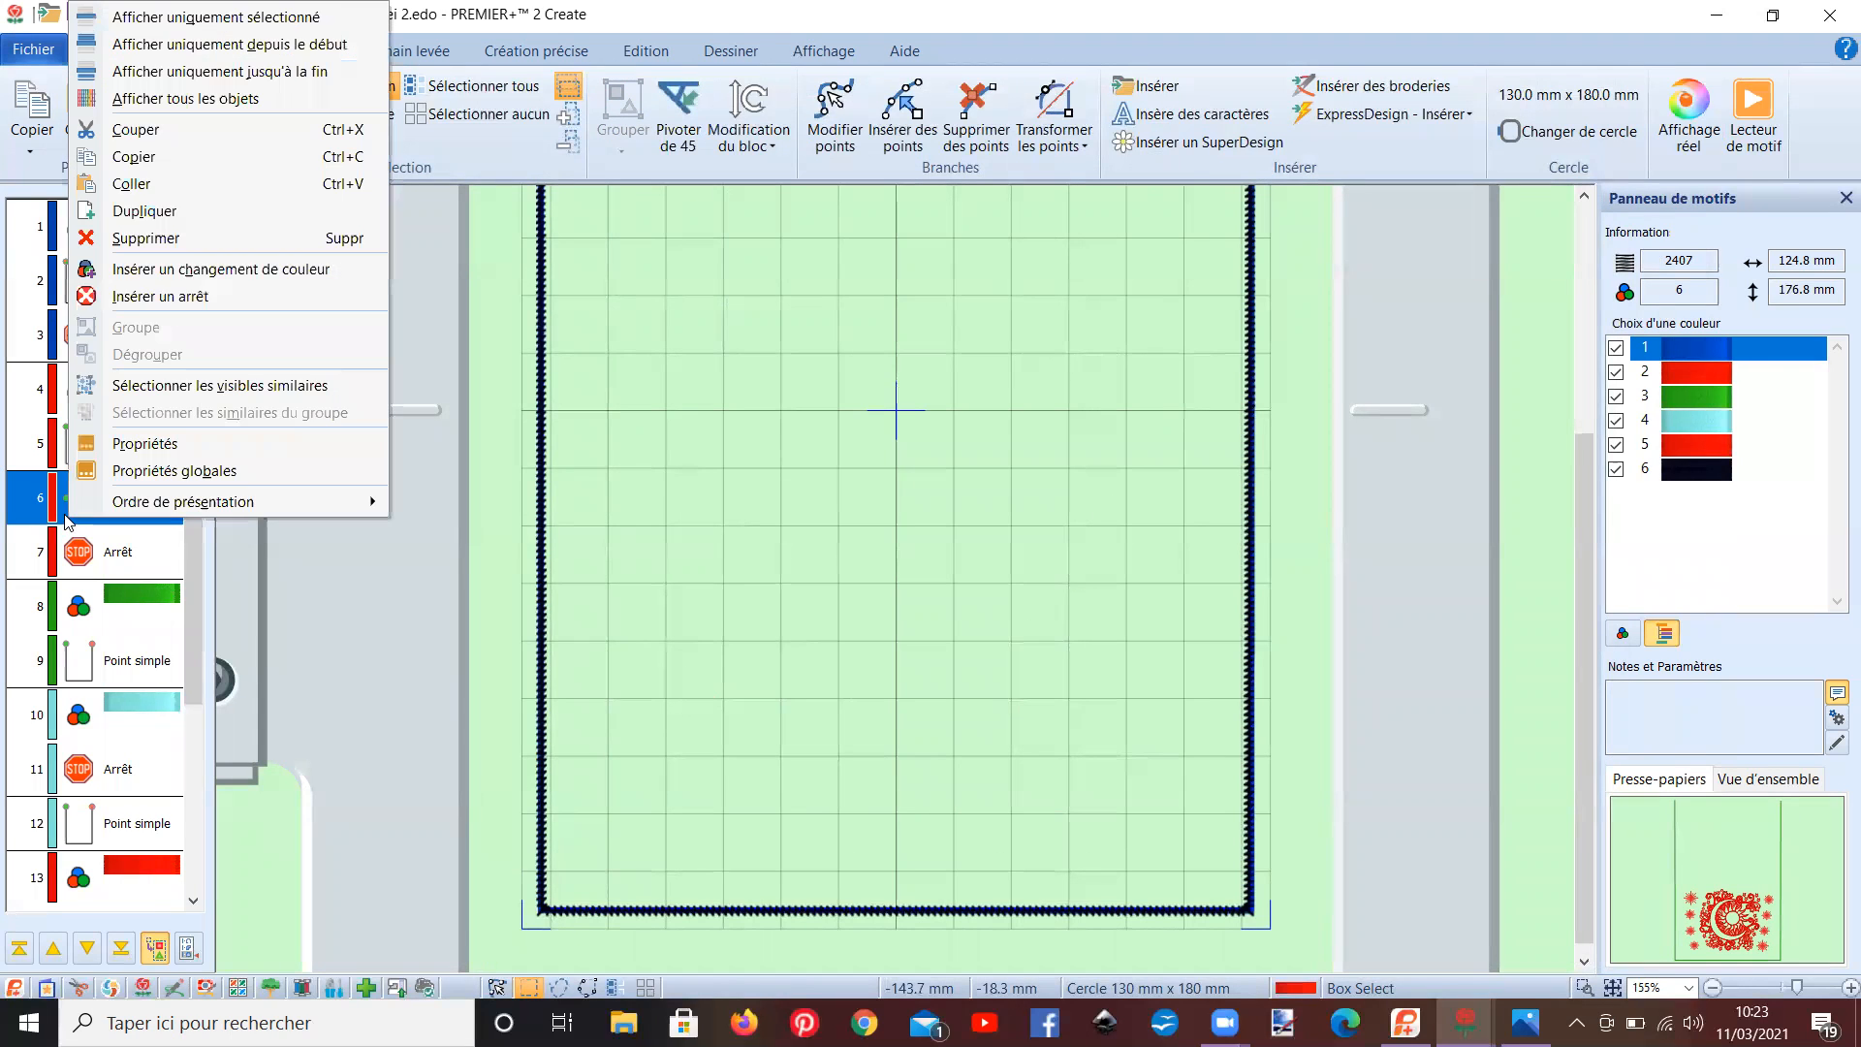
pyautogui.click(166, 187)
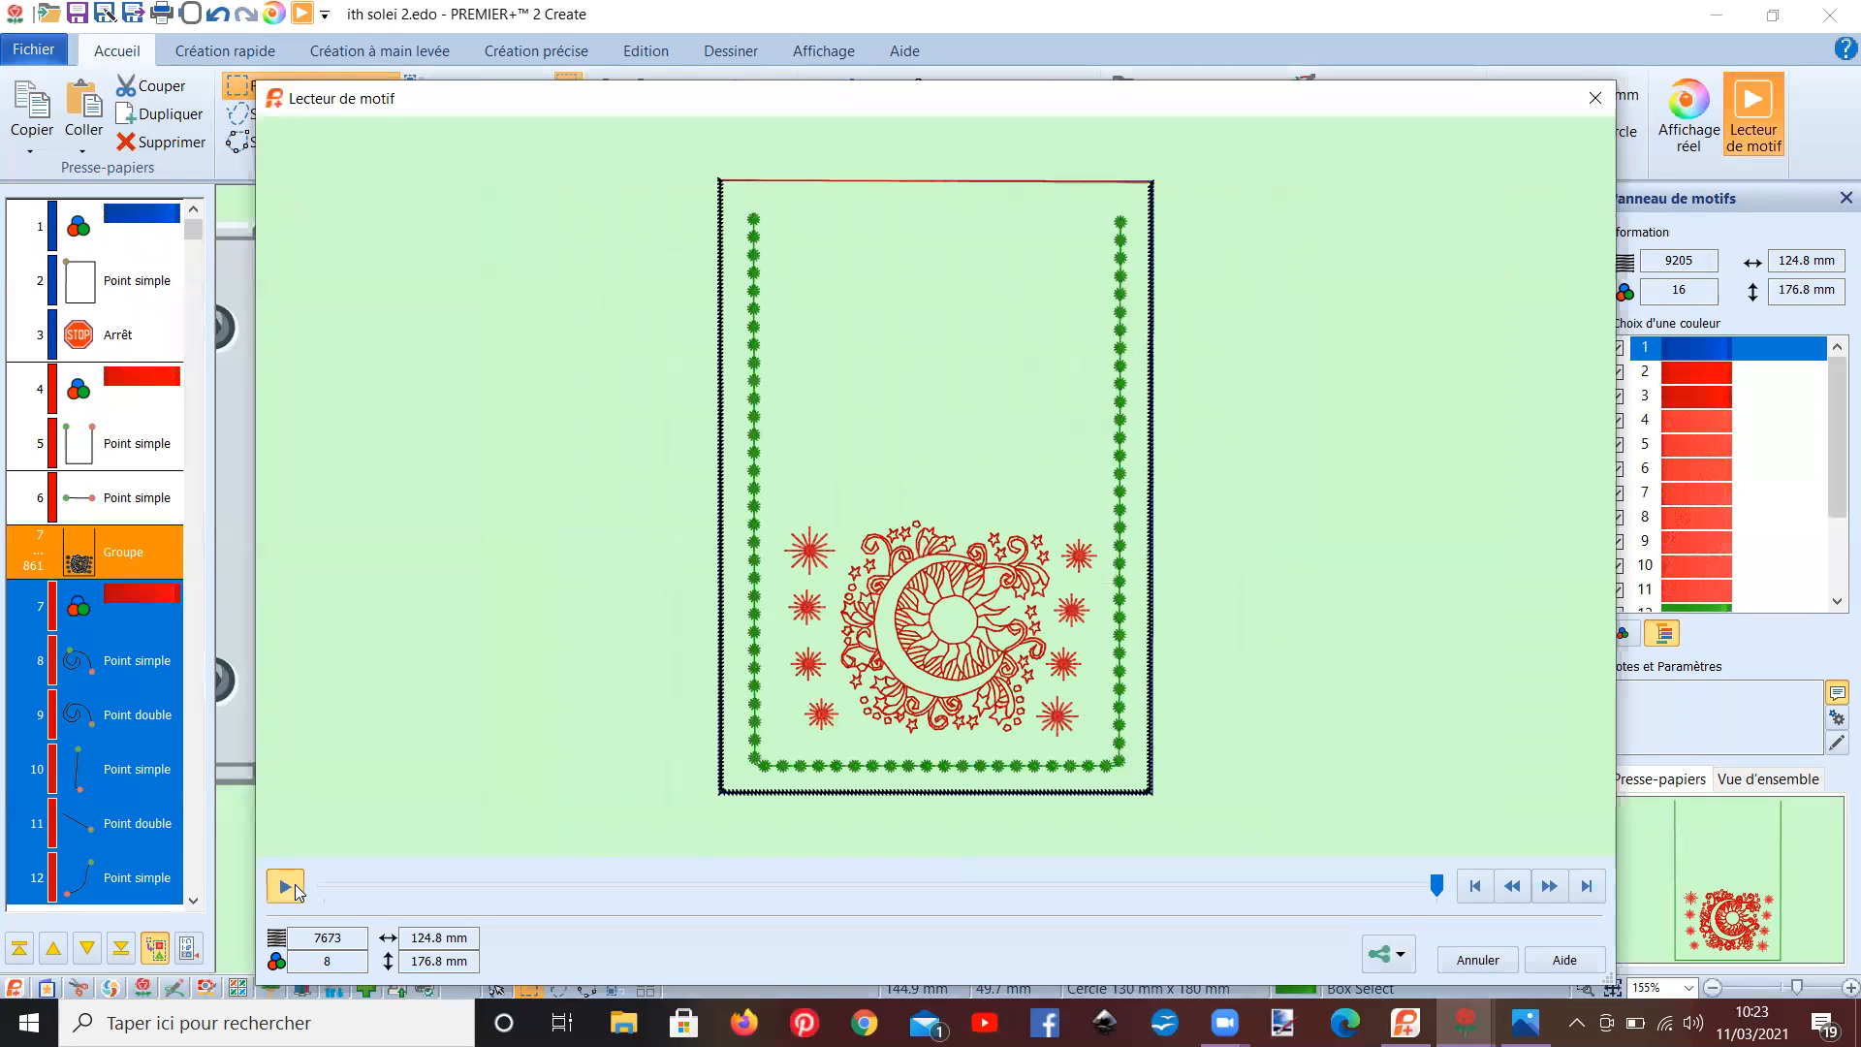
# - Replay the stitch-out simulation in fast forward to check the rearranged embroidery sequence, and close the player
pyautogui.click(285, 886)
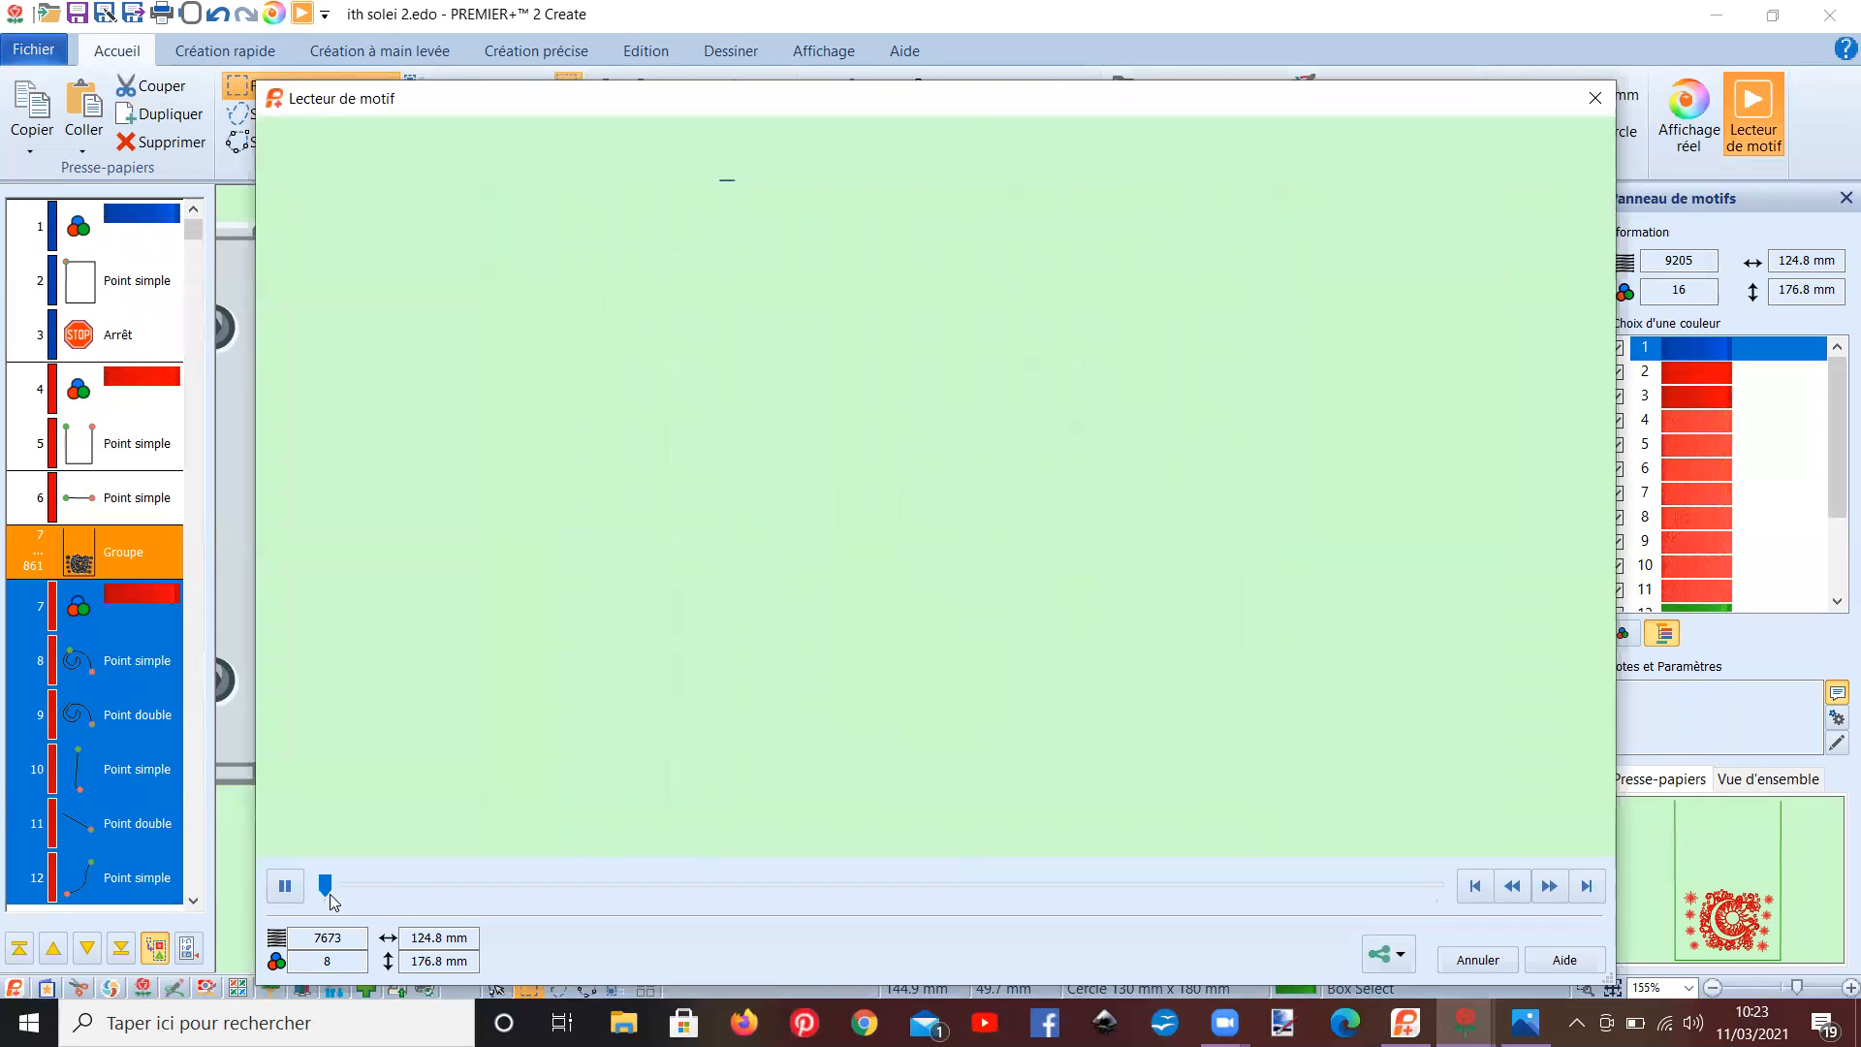
pyautogui.click(1550, 885)
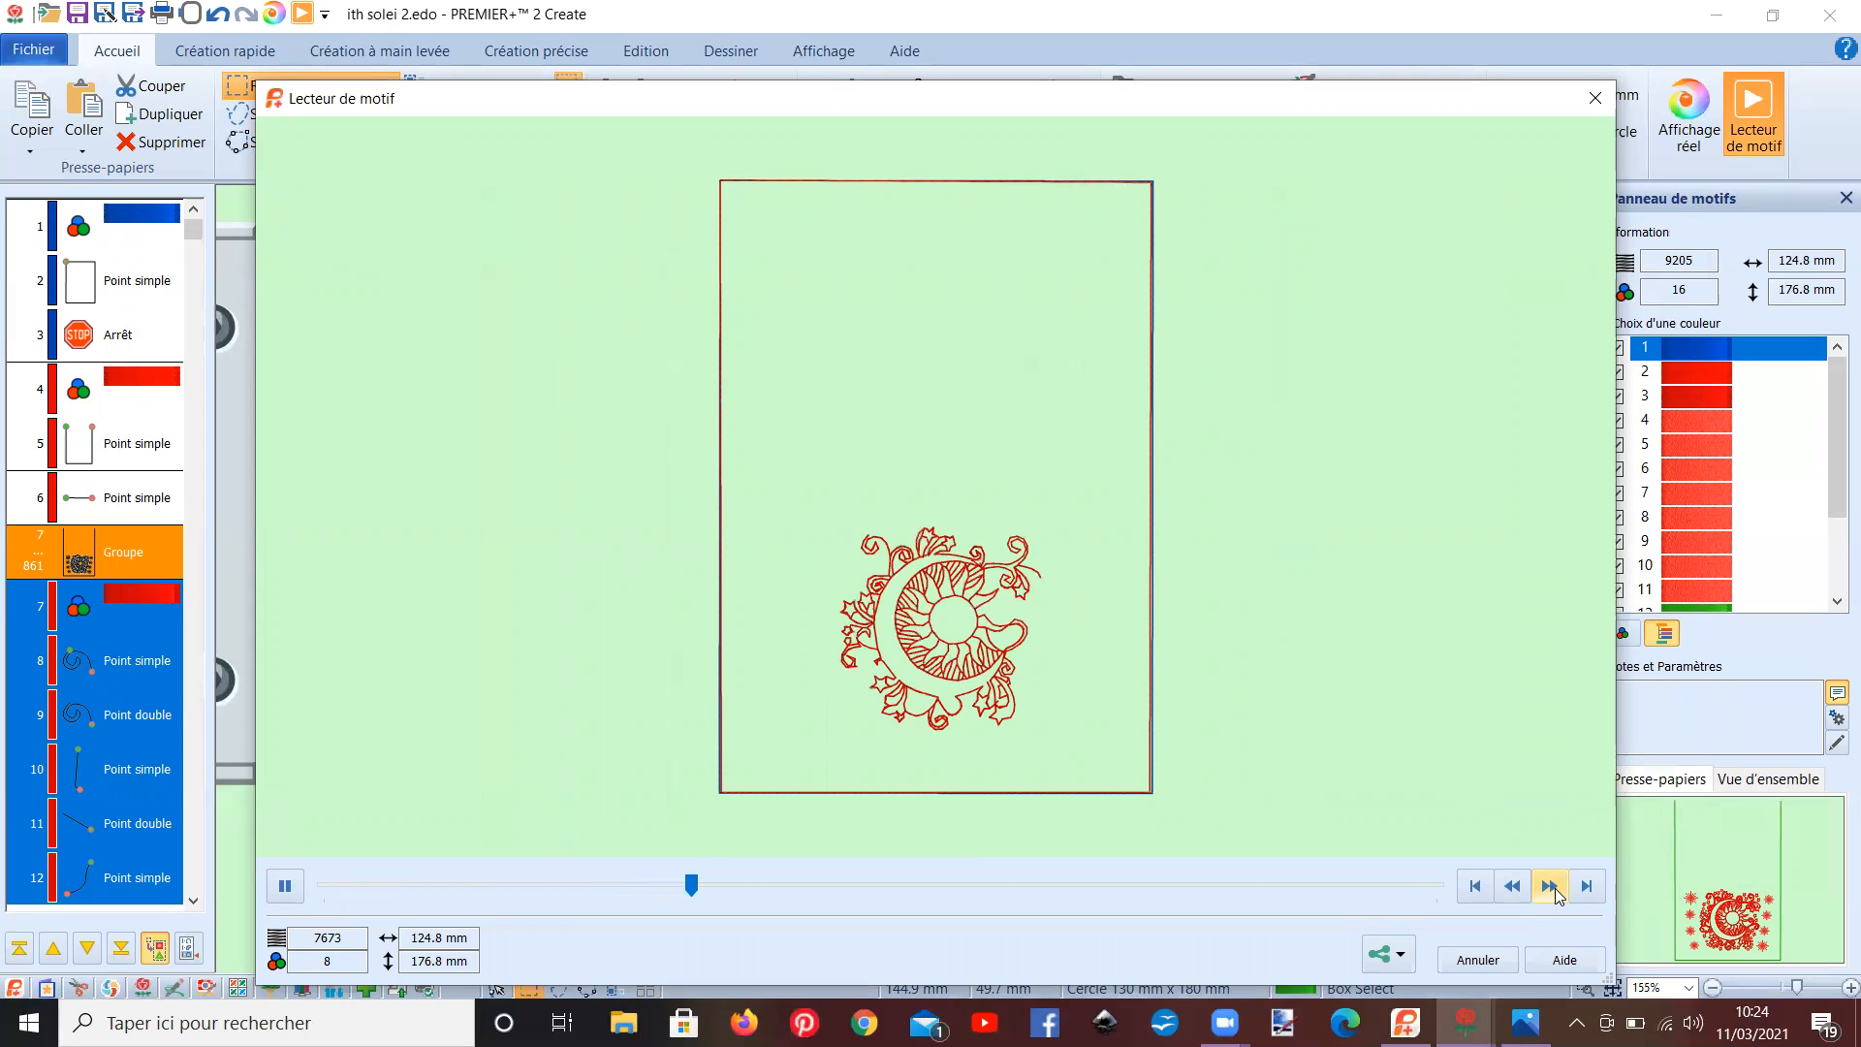
pyautogui.click(1555, 896)
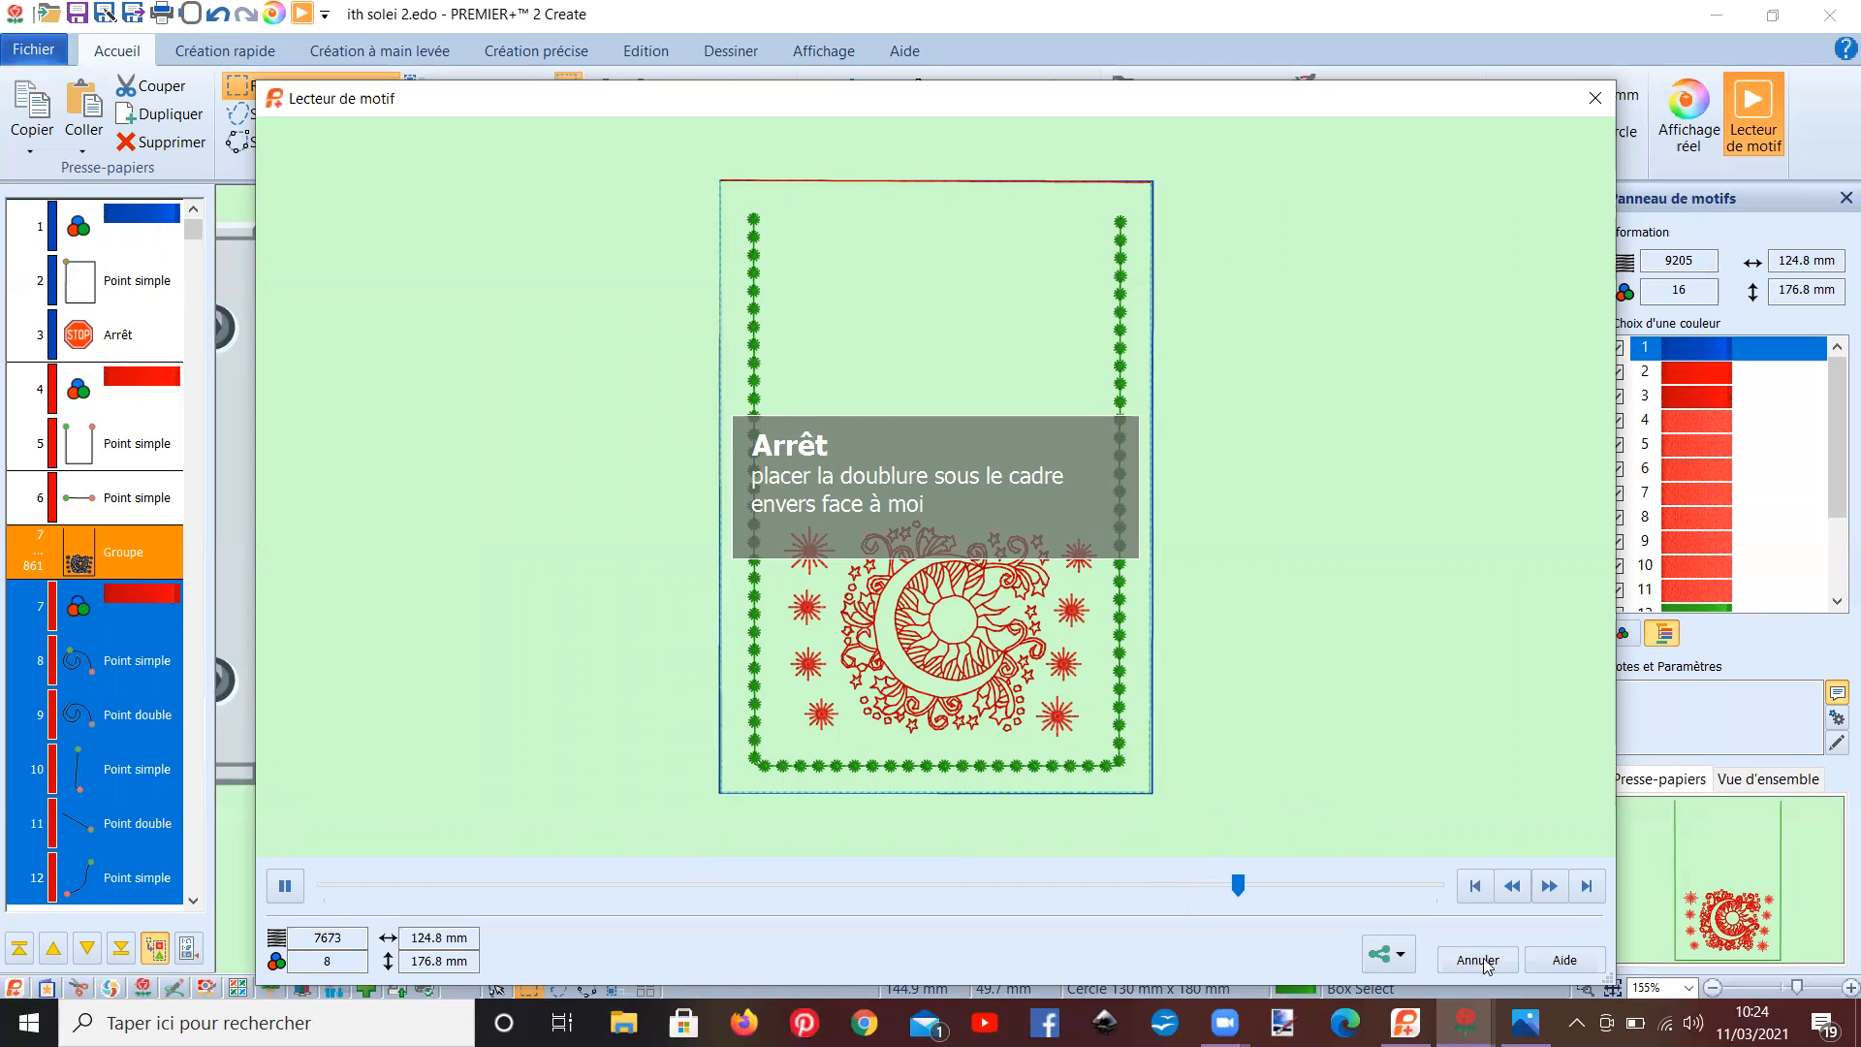
pyautogui.click(1594, 98)
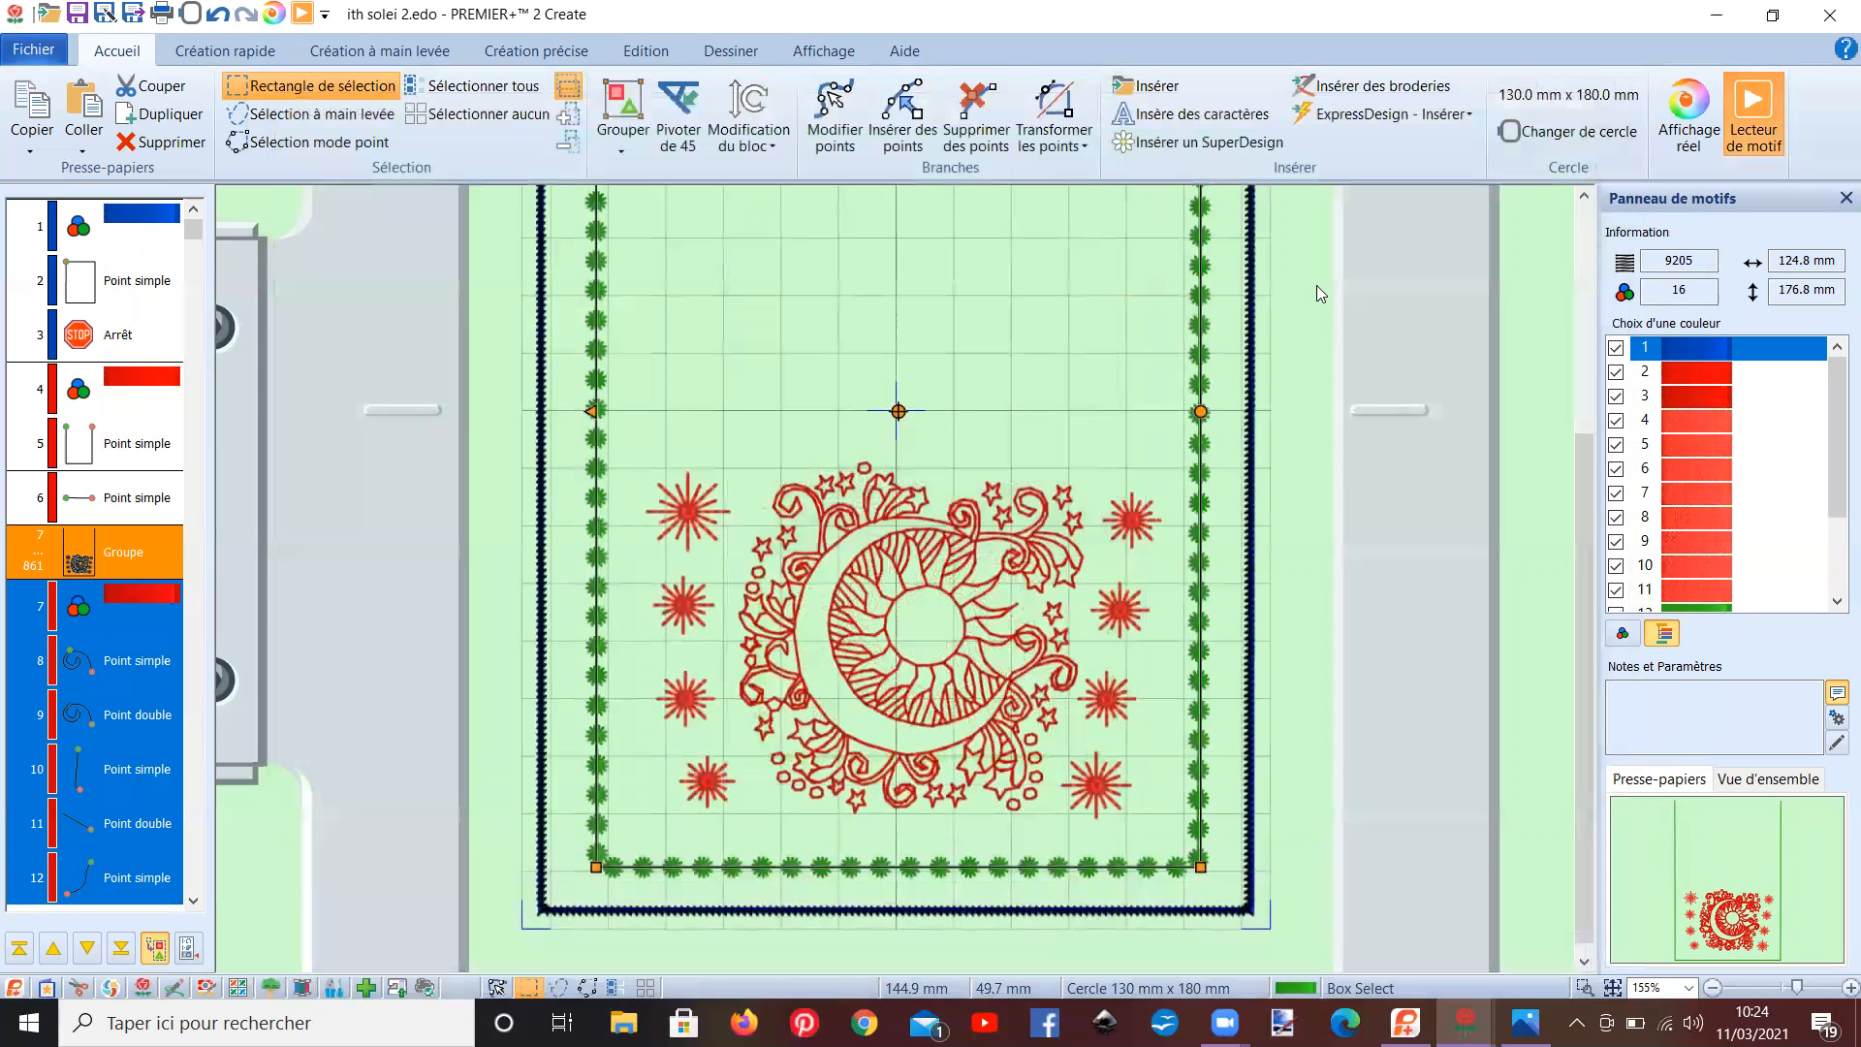
# - Switch to Microsoft Edge, open the mySewnet Library from the favourites and go to its Créateur de projet tool
pyautogui.scroll(-1, 994, 500)
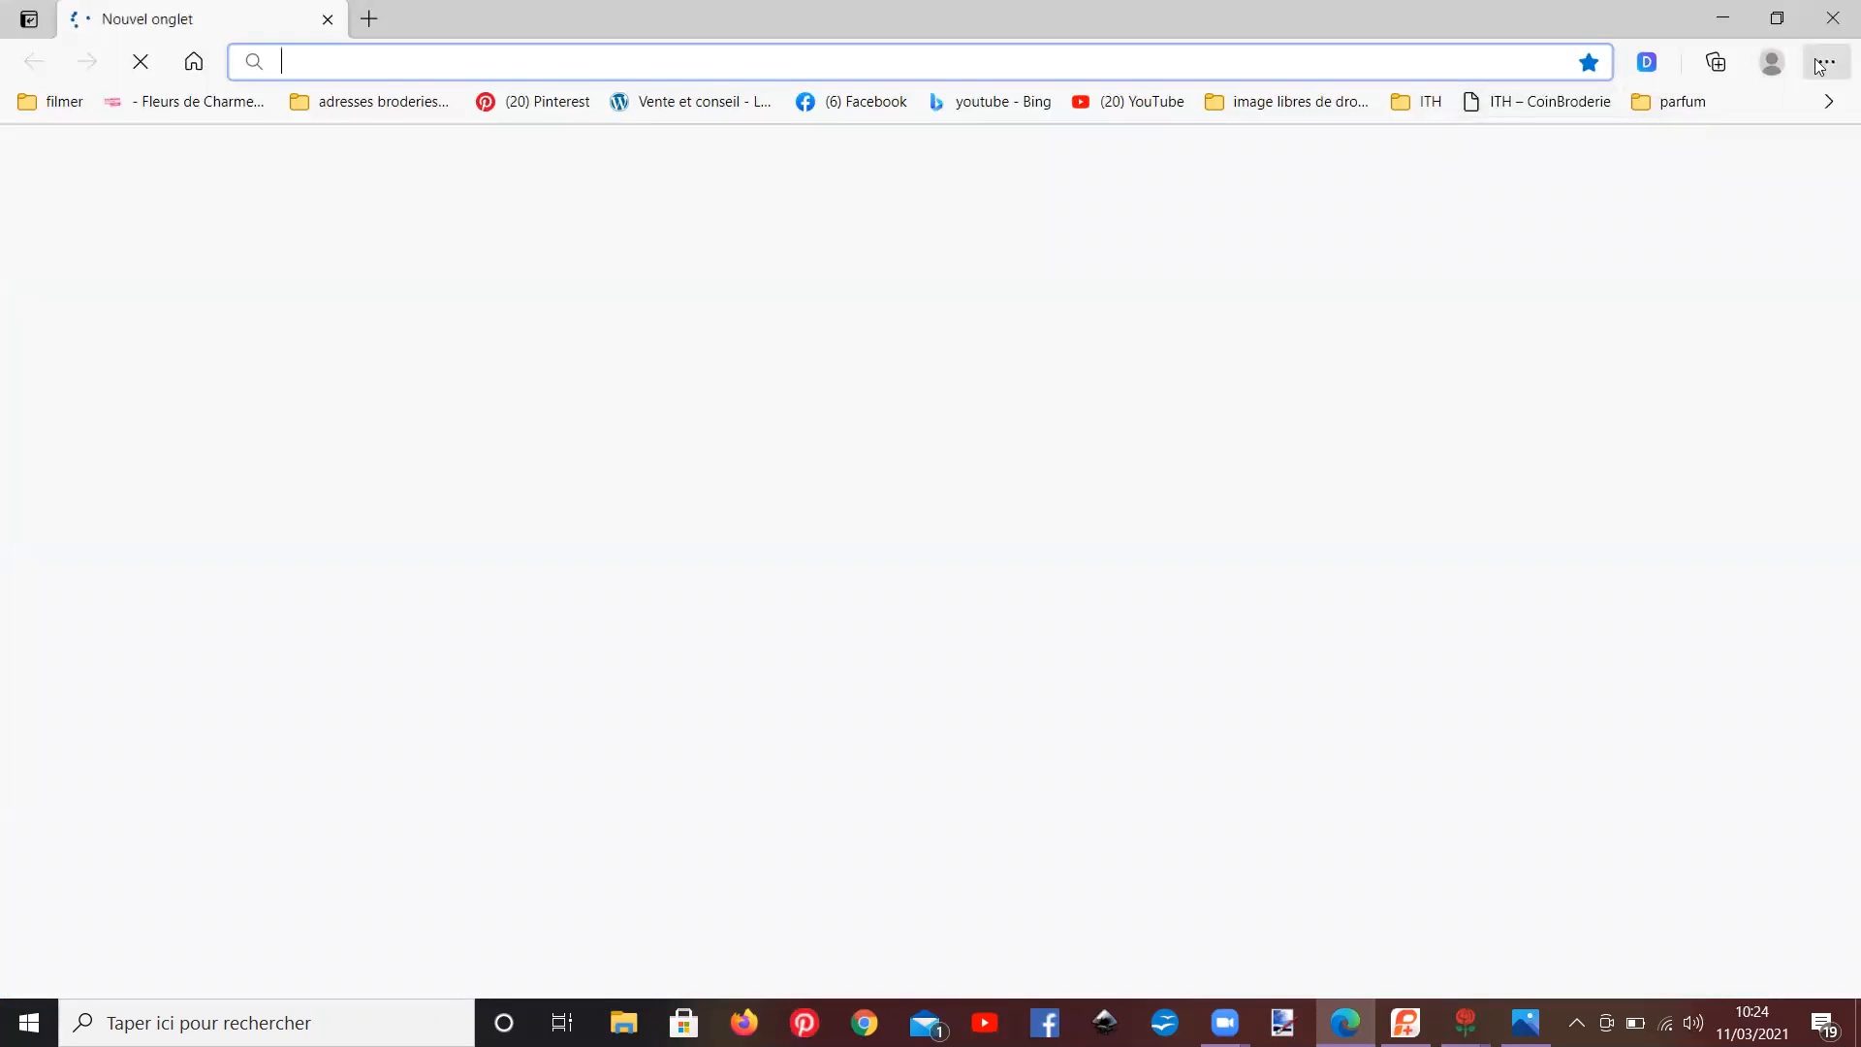
pyautogui.click(1822, 64)
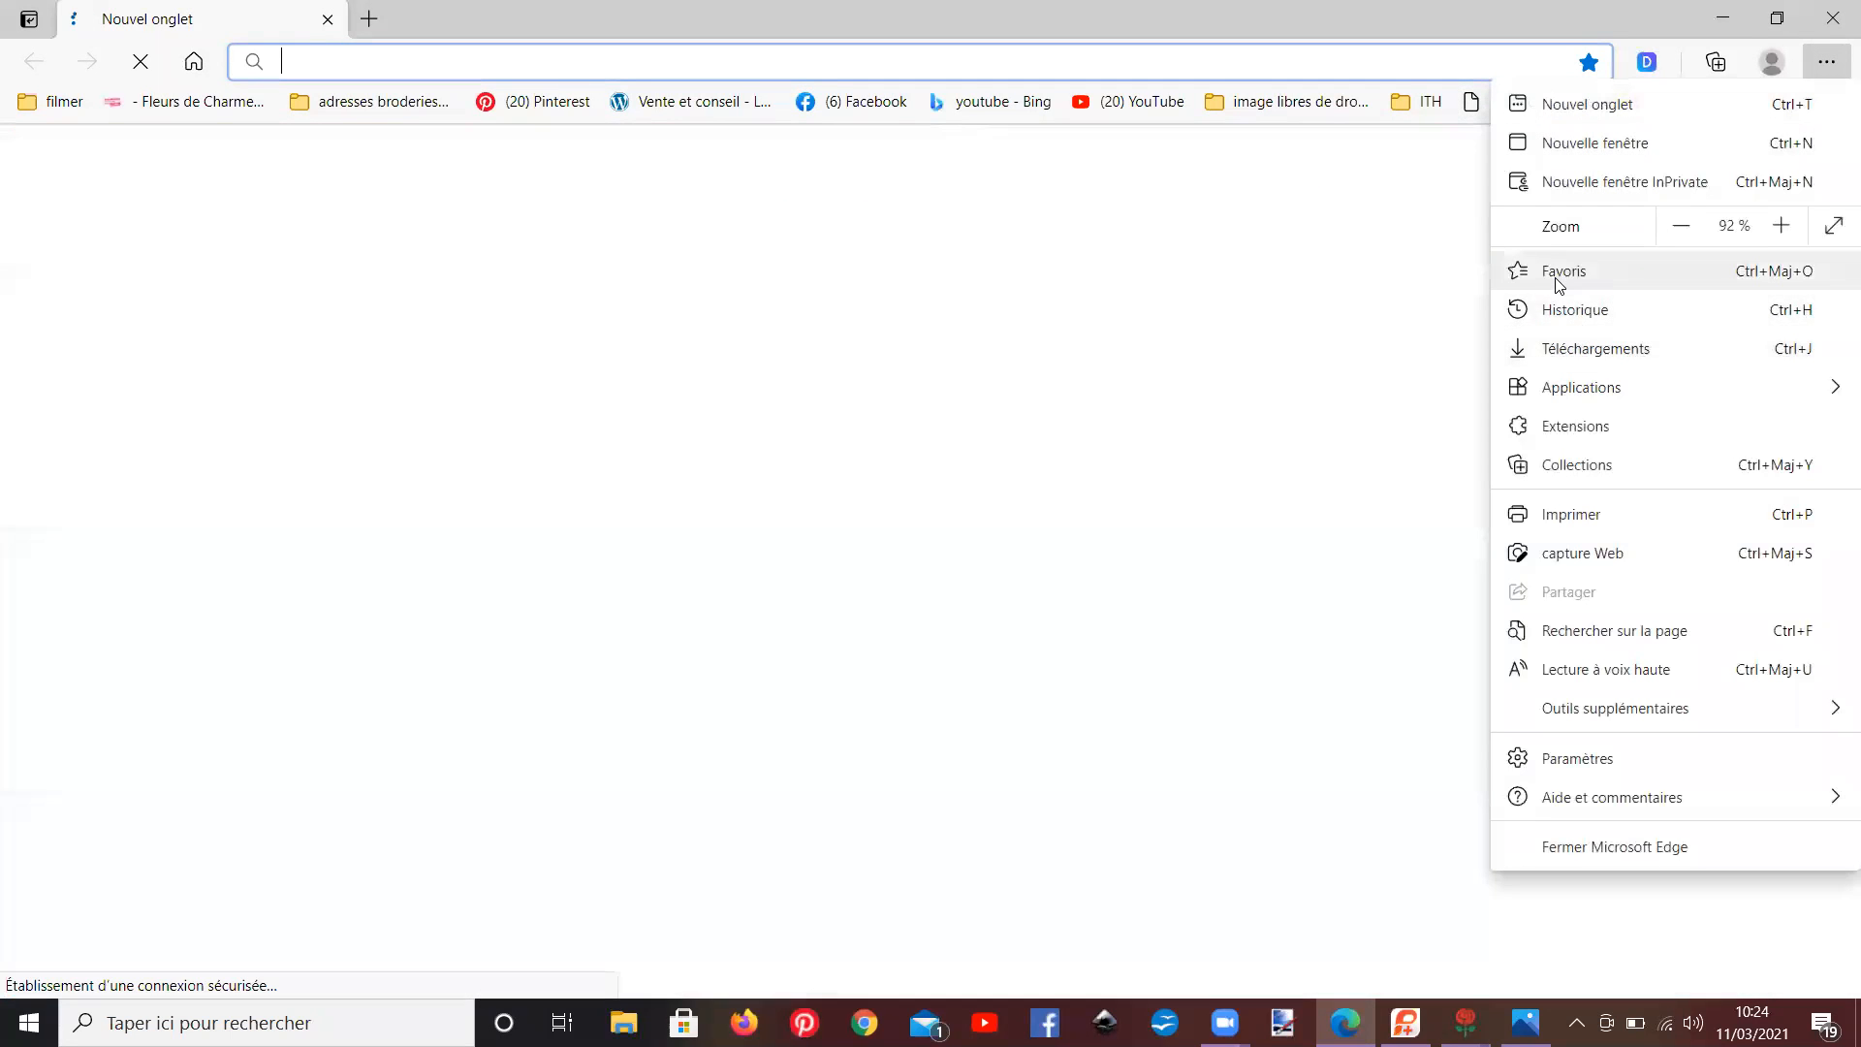
pyautogui.click(1558, 276)
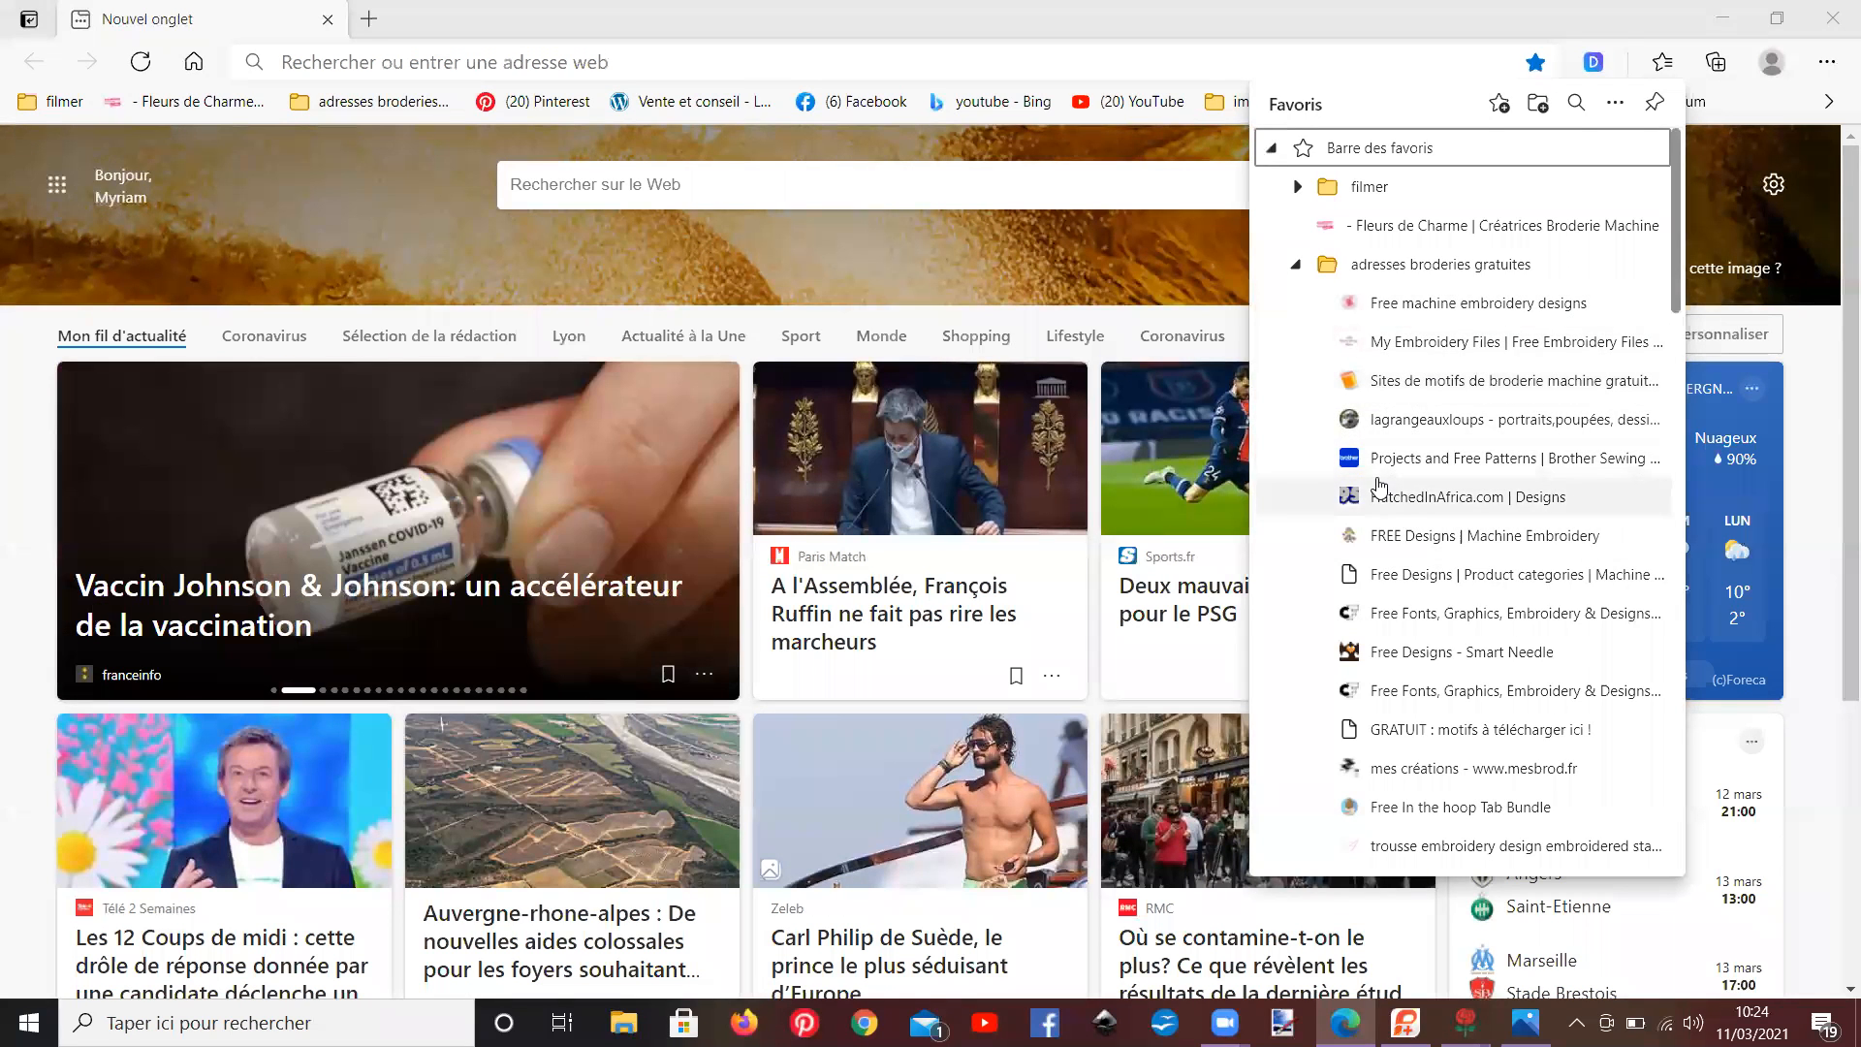
pyautogui.scroll(-2, 1434, 504)
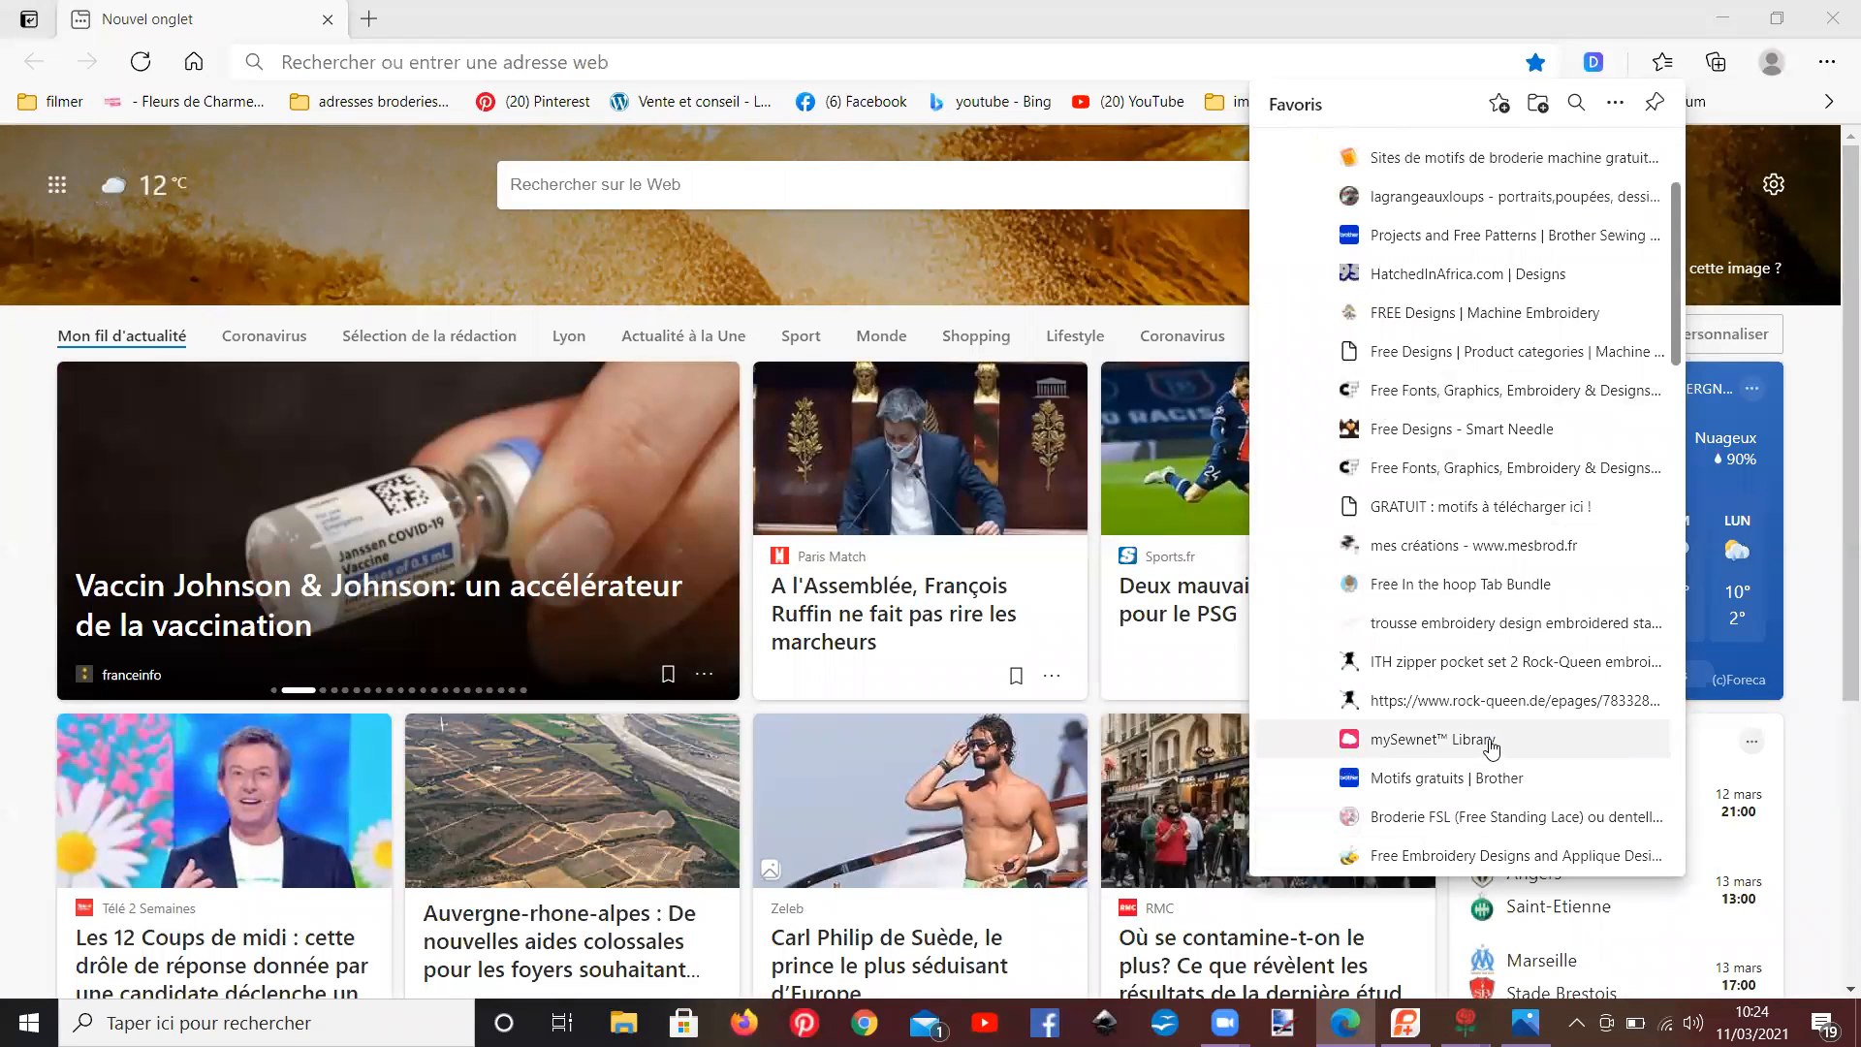
pyautogui.click(1432, 739)
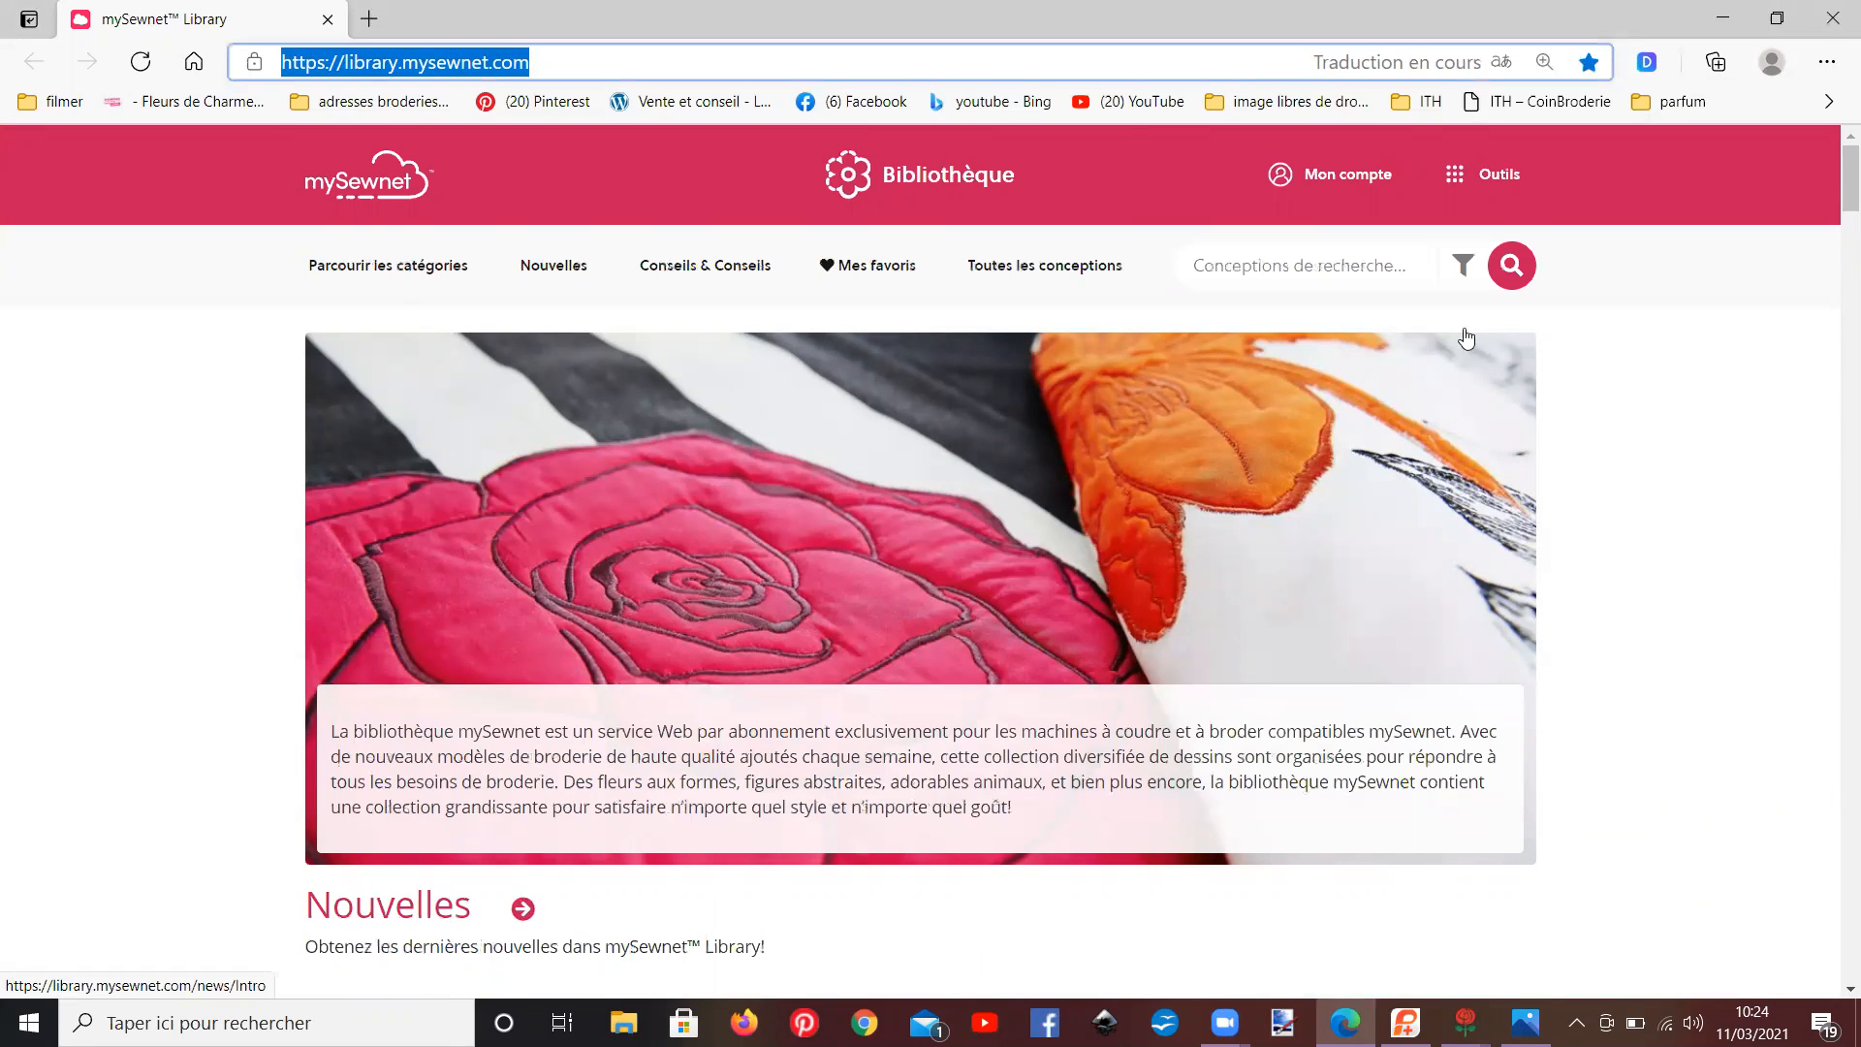
pyautogui.click(1502, 190)
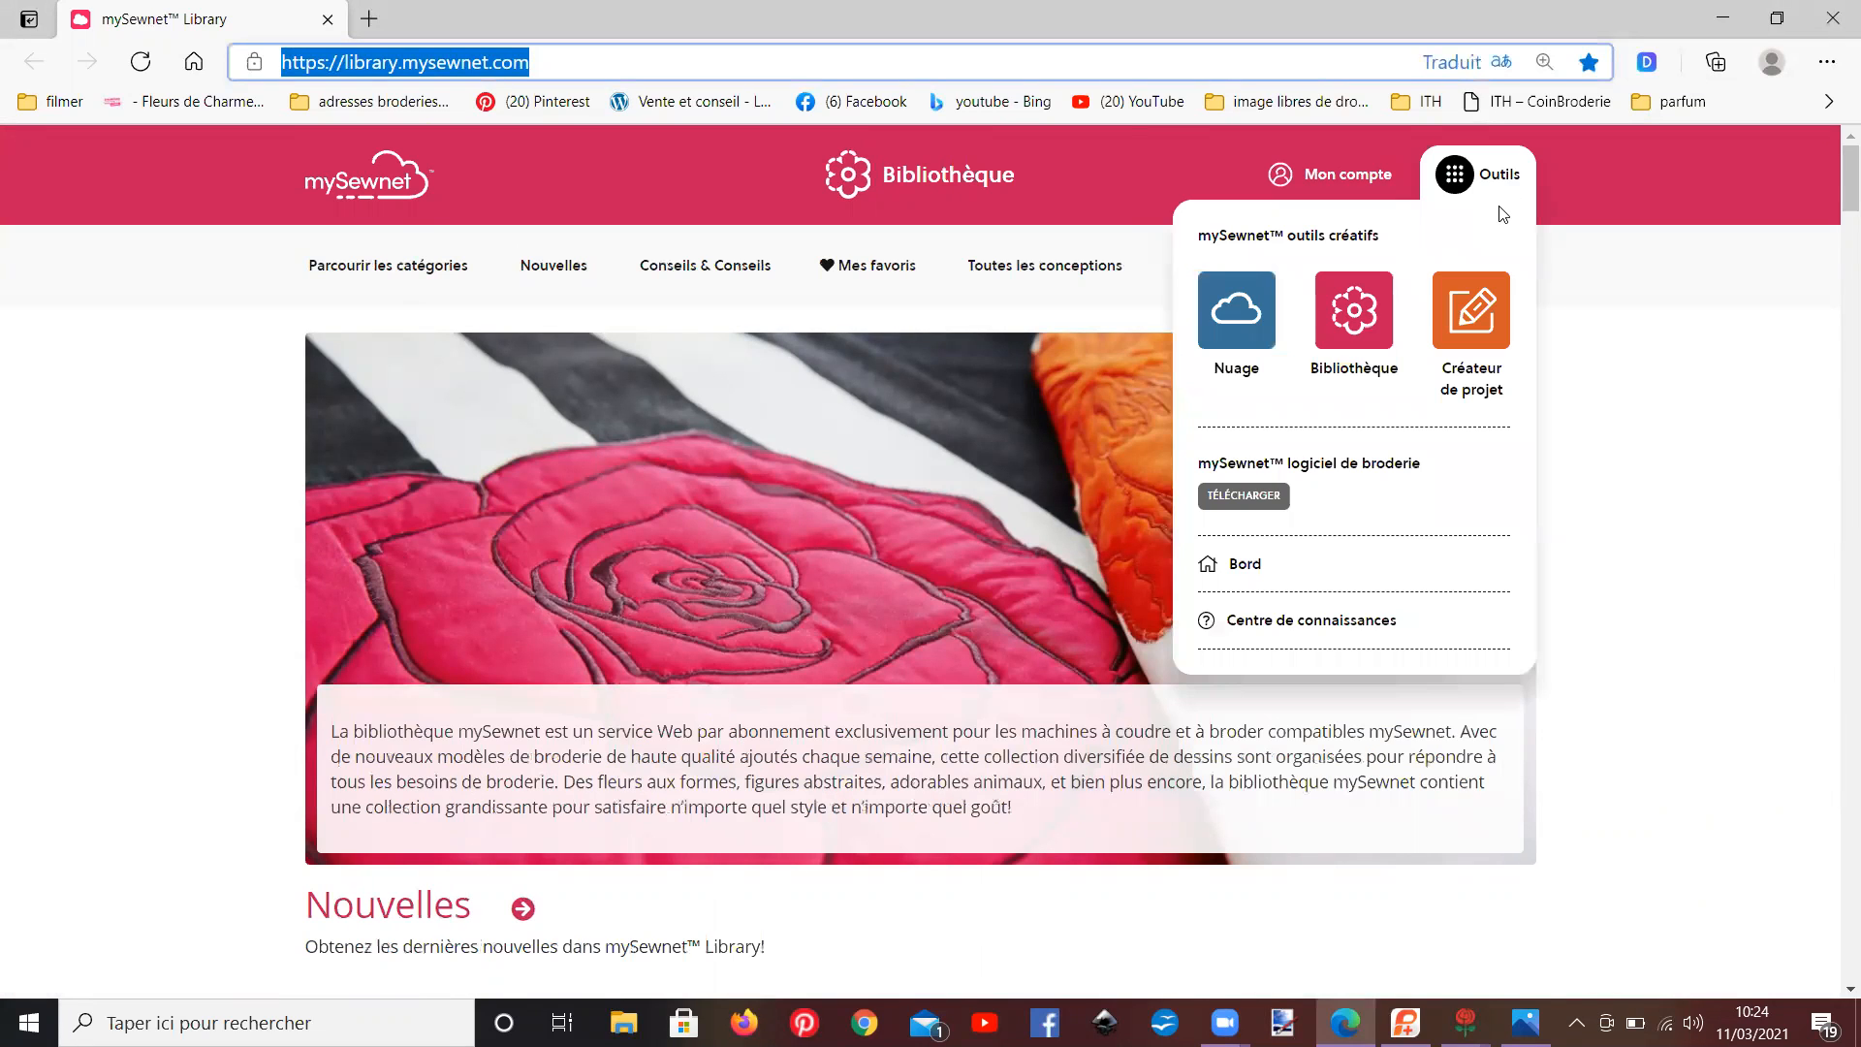
pyautogui.click(1483, 327)
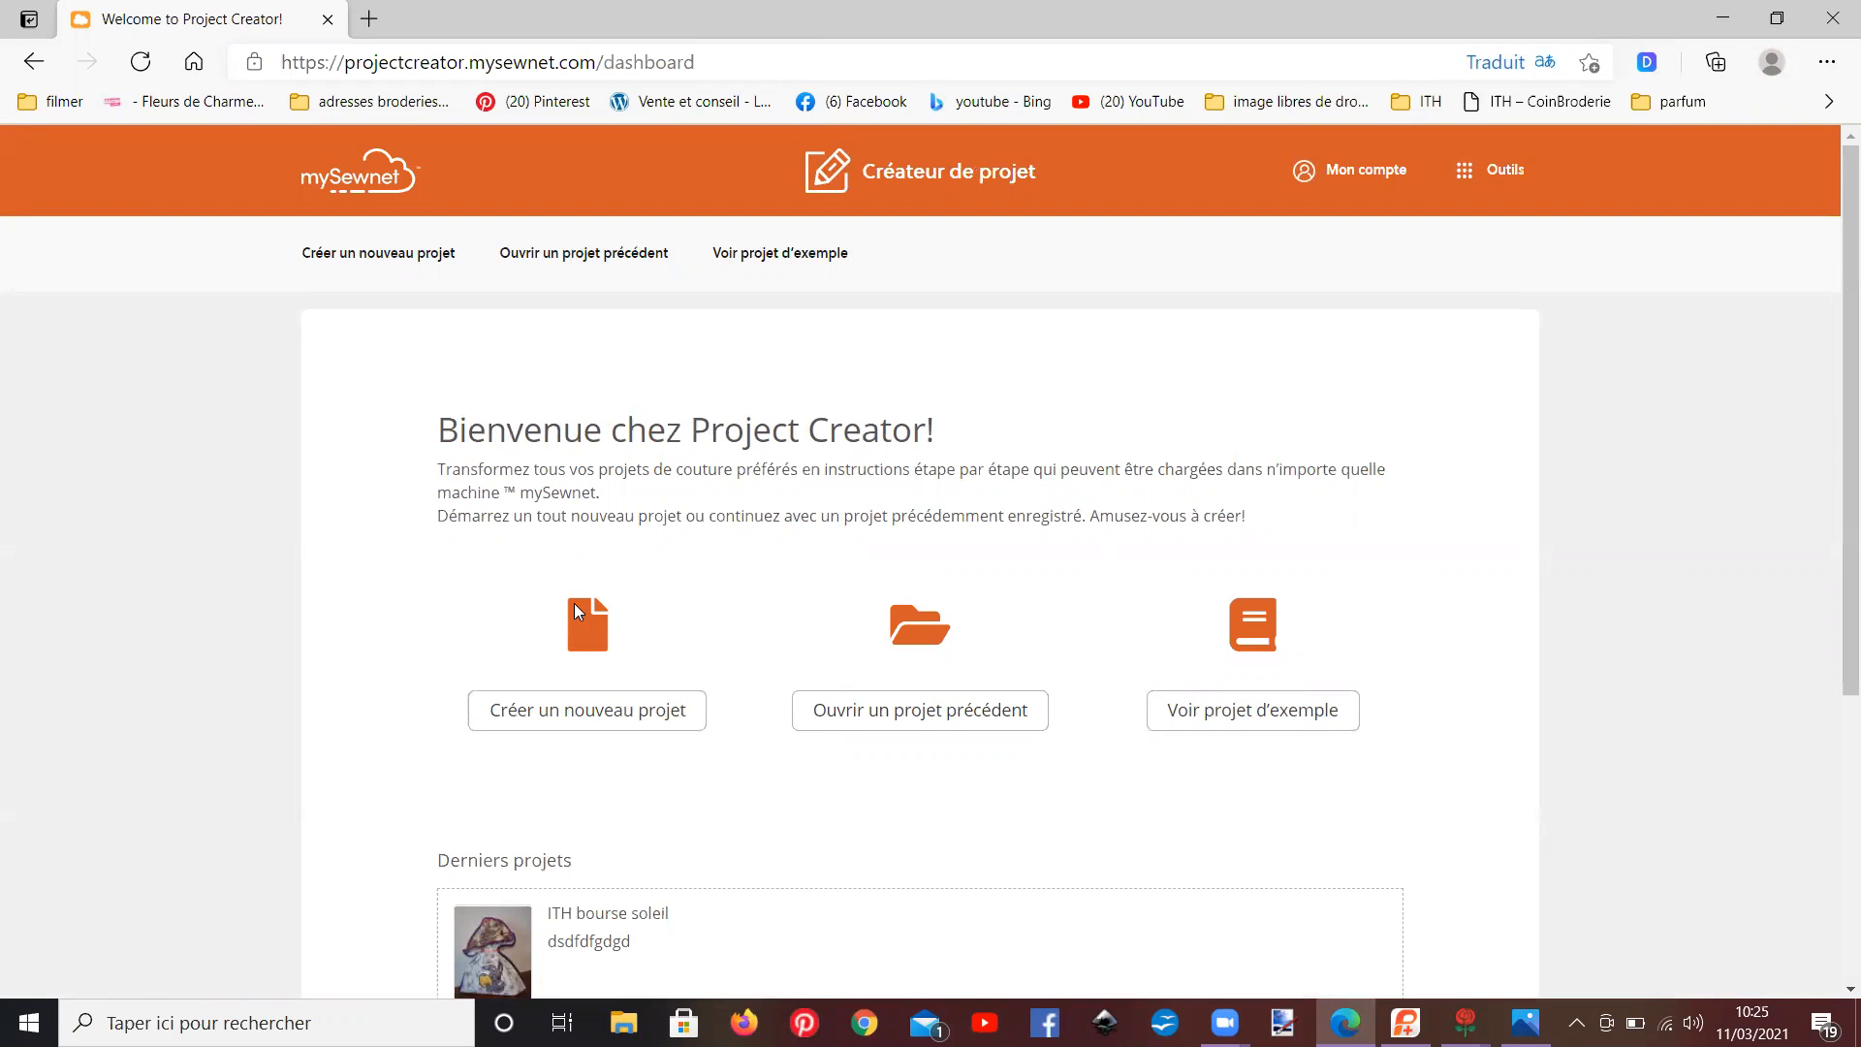
# - Open the example project and examine its supplies list and step-by-step instructions
pyautogui.click(1262, 644)
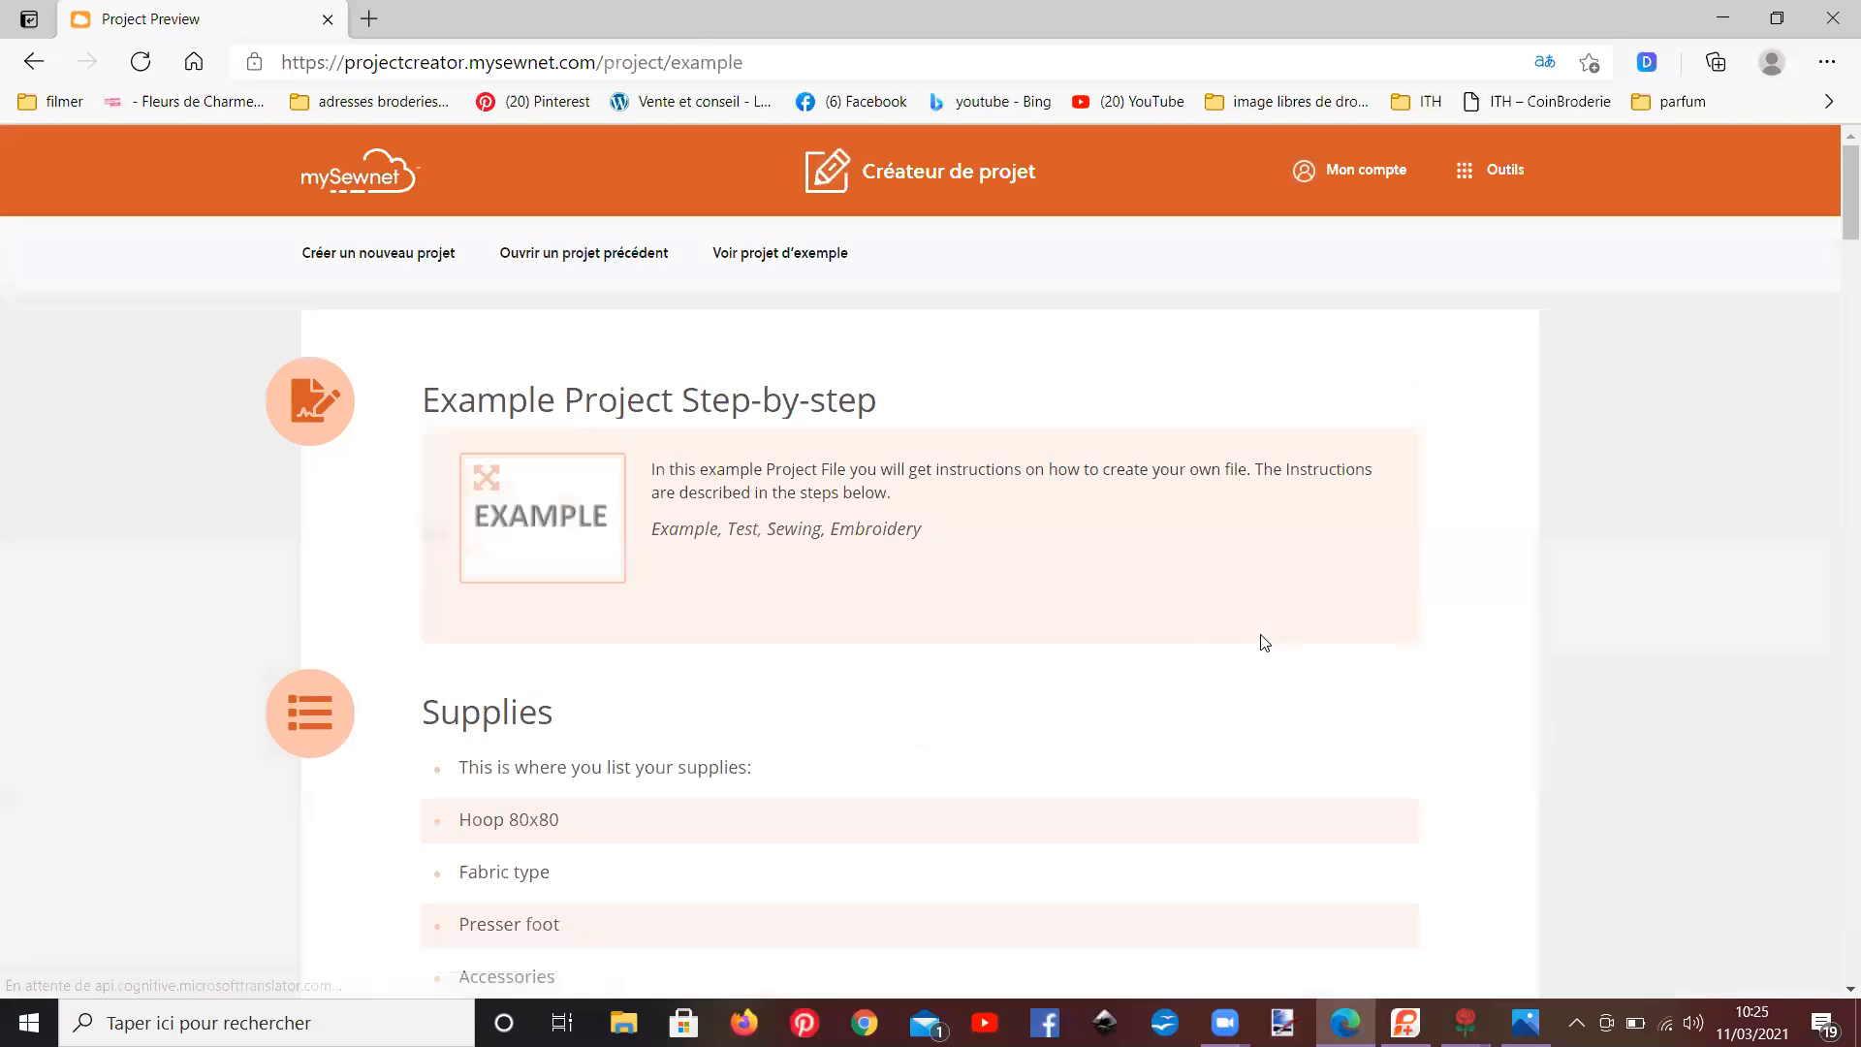
pyautogui.scroll(-1, 570, 532)
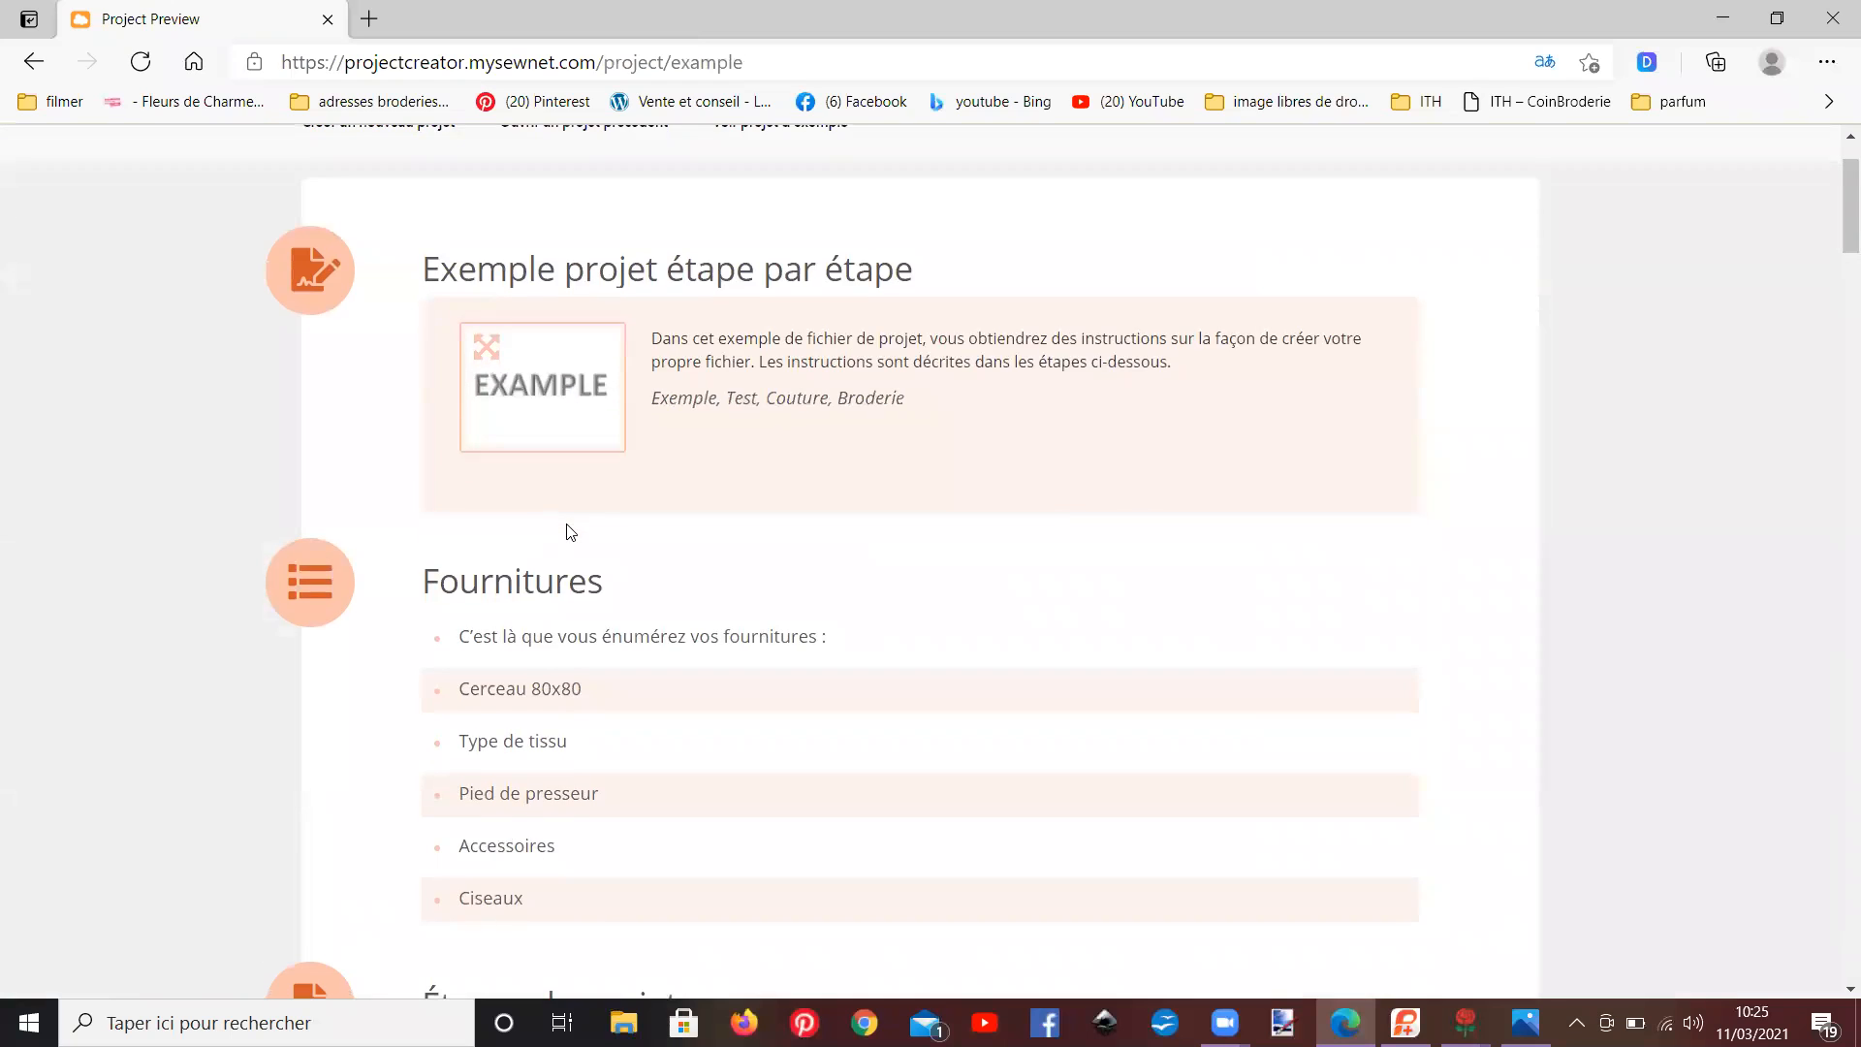
pyautogui.scroll(-5, 570, 532)
pyautogui.scroll(-3, 585, 532)
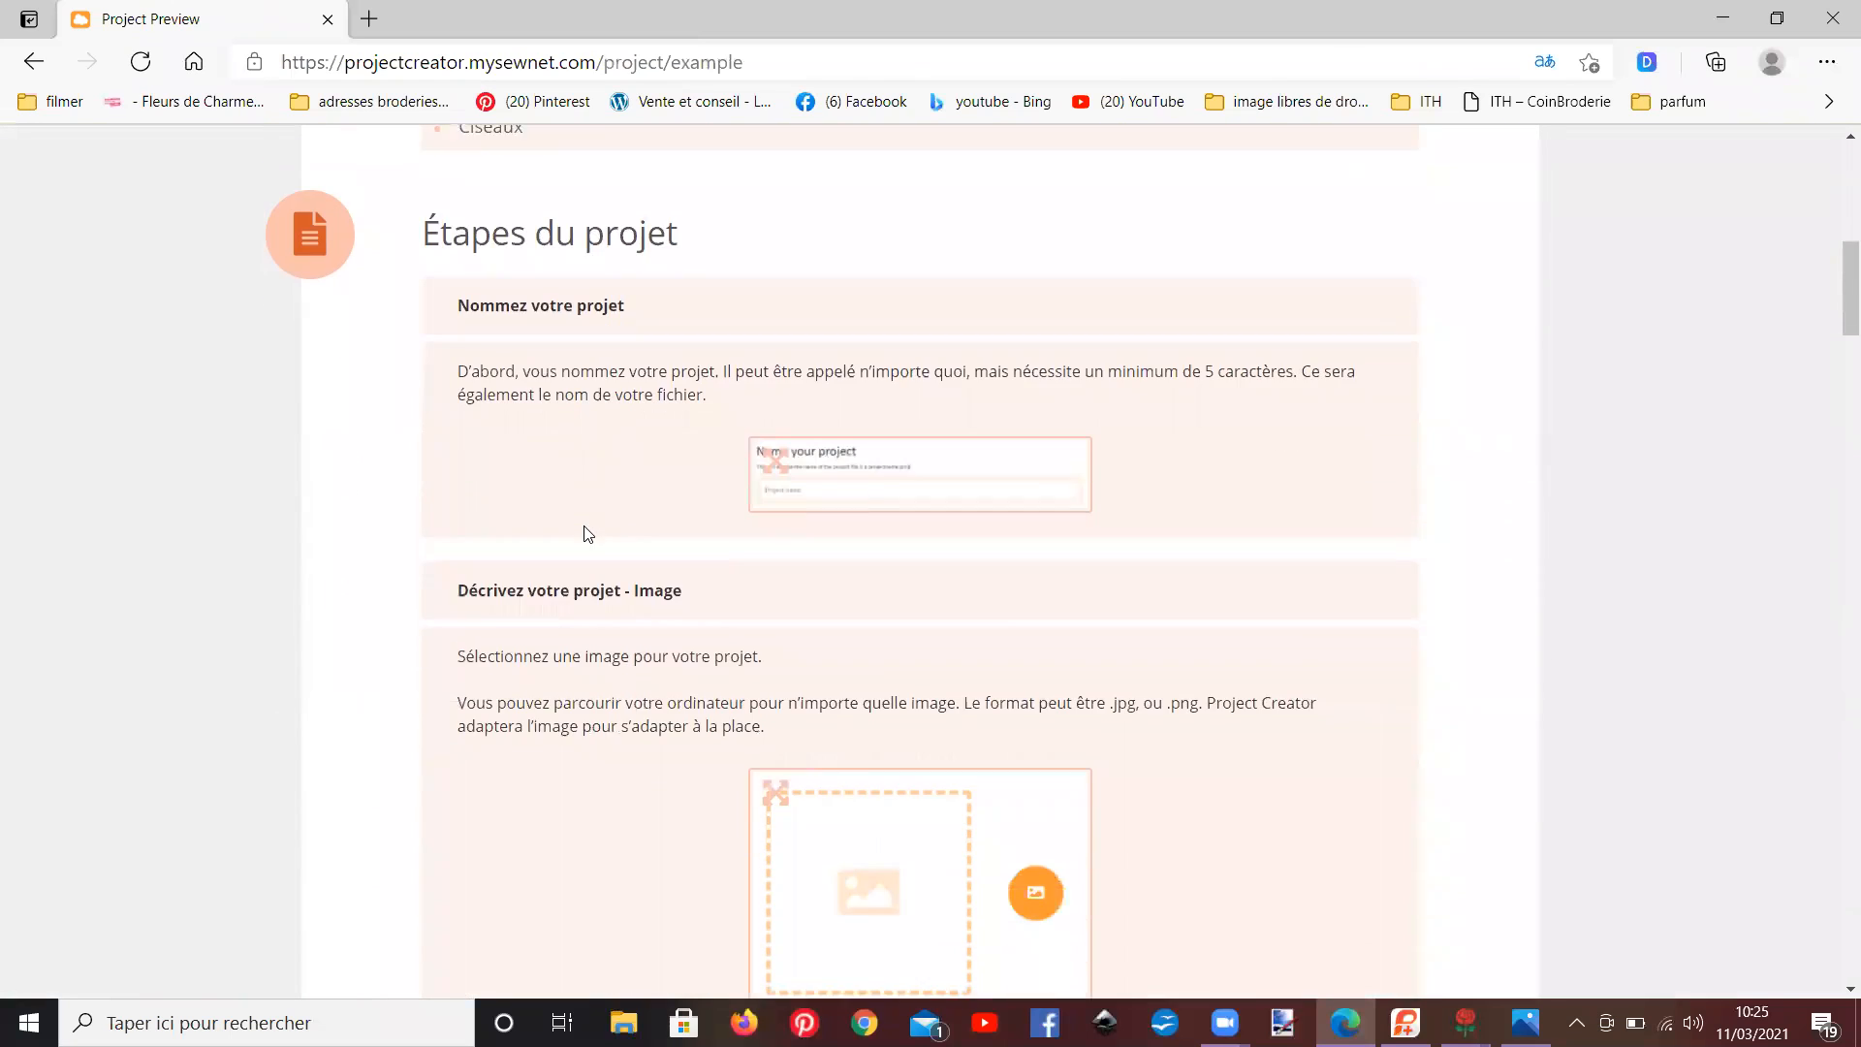
pyautogui.scroll(-2, 585, 532)
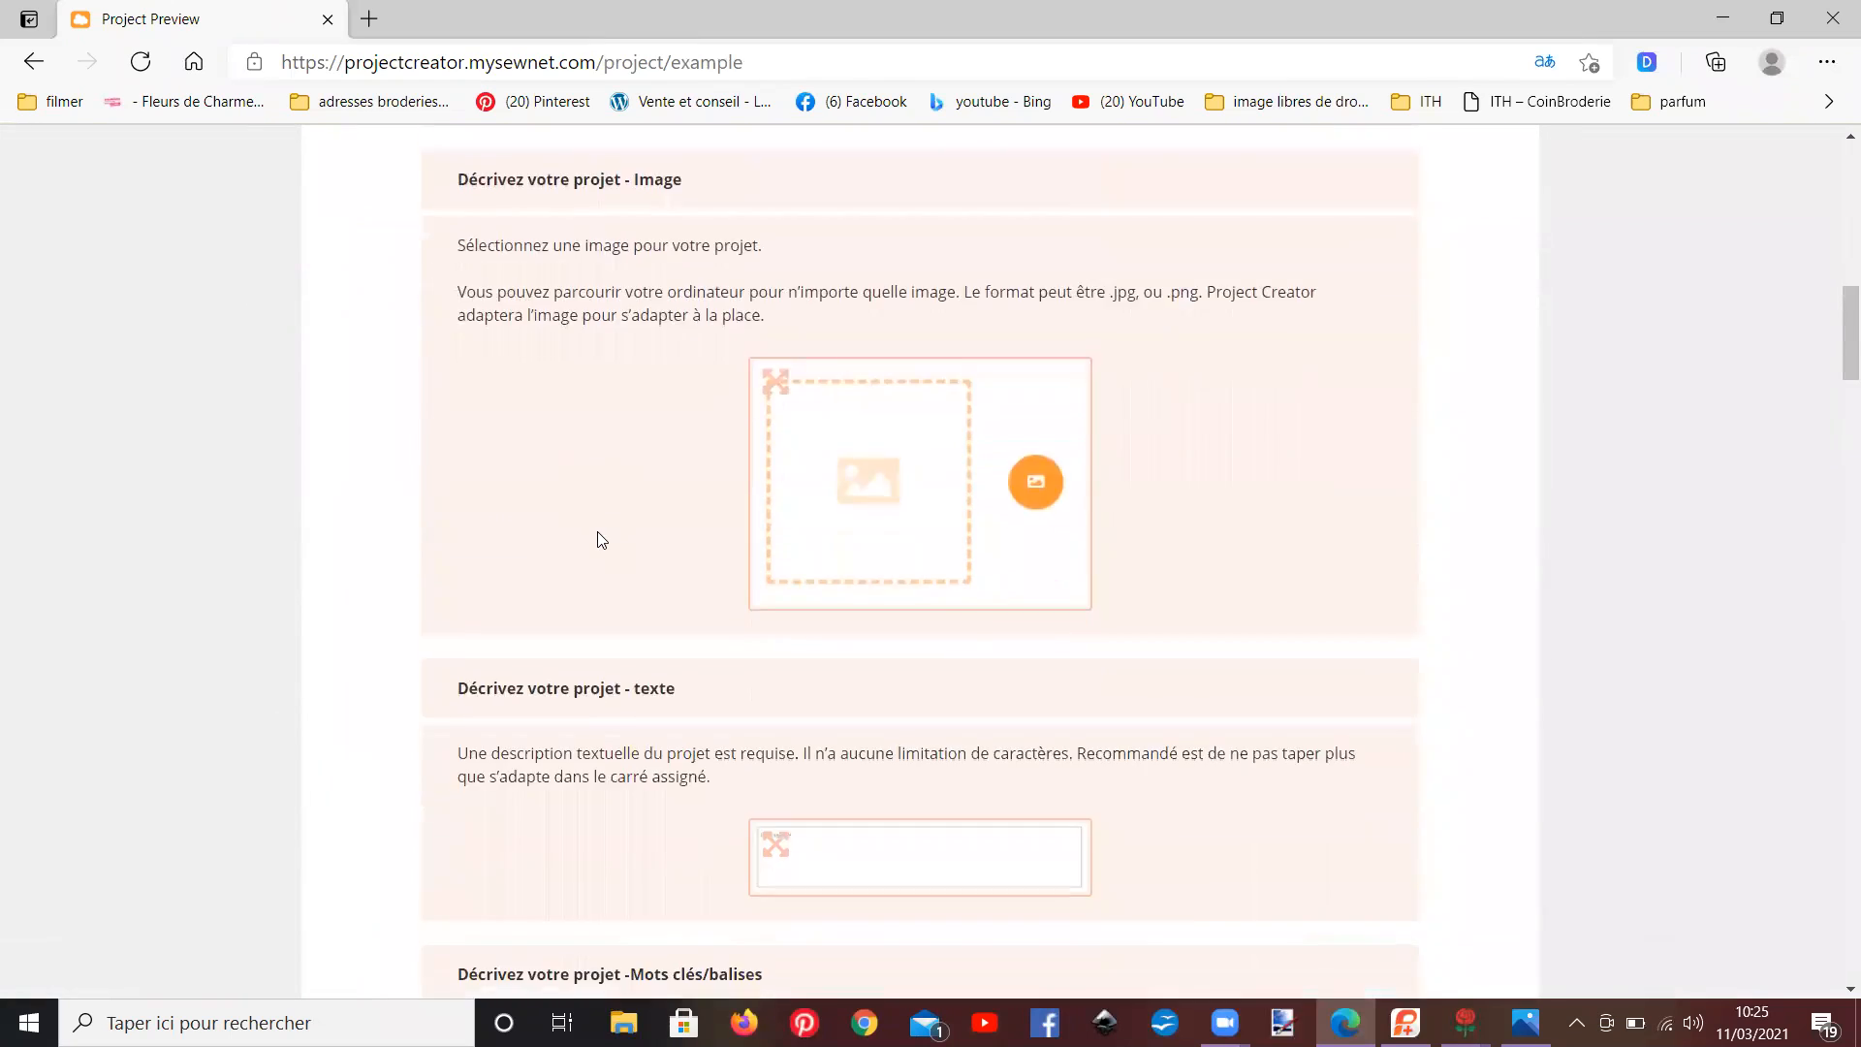
pyautogui.scroll(4, 598, 540)
pyautogui.scroll(3, 598, 540)
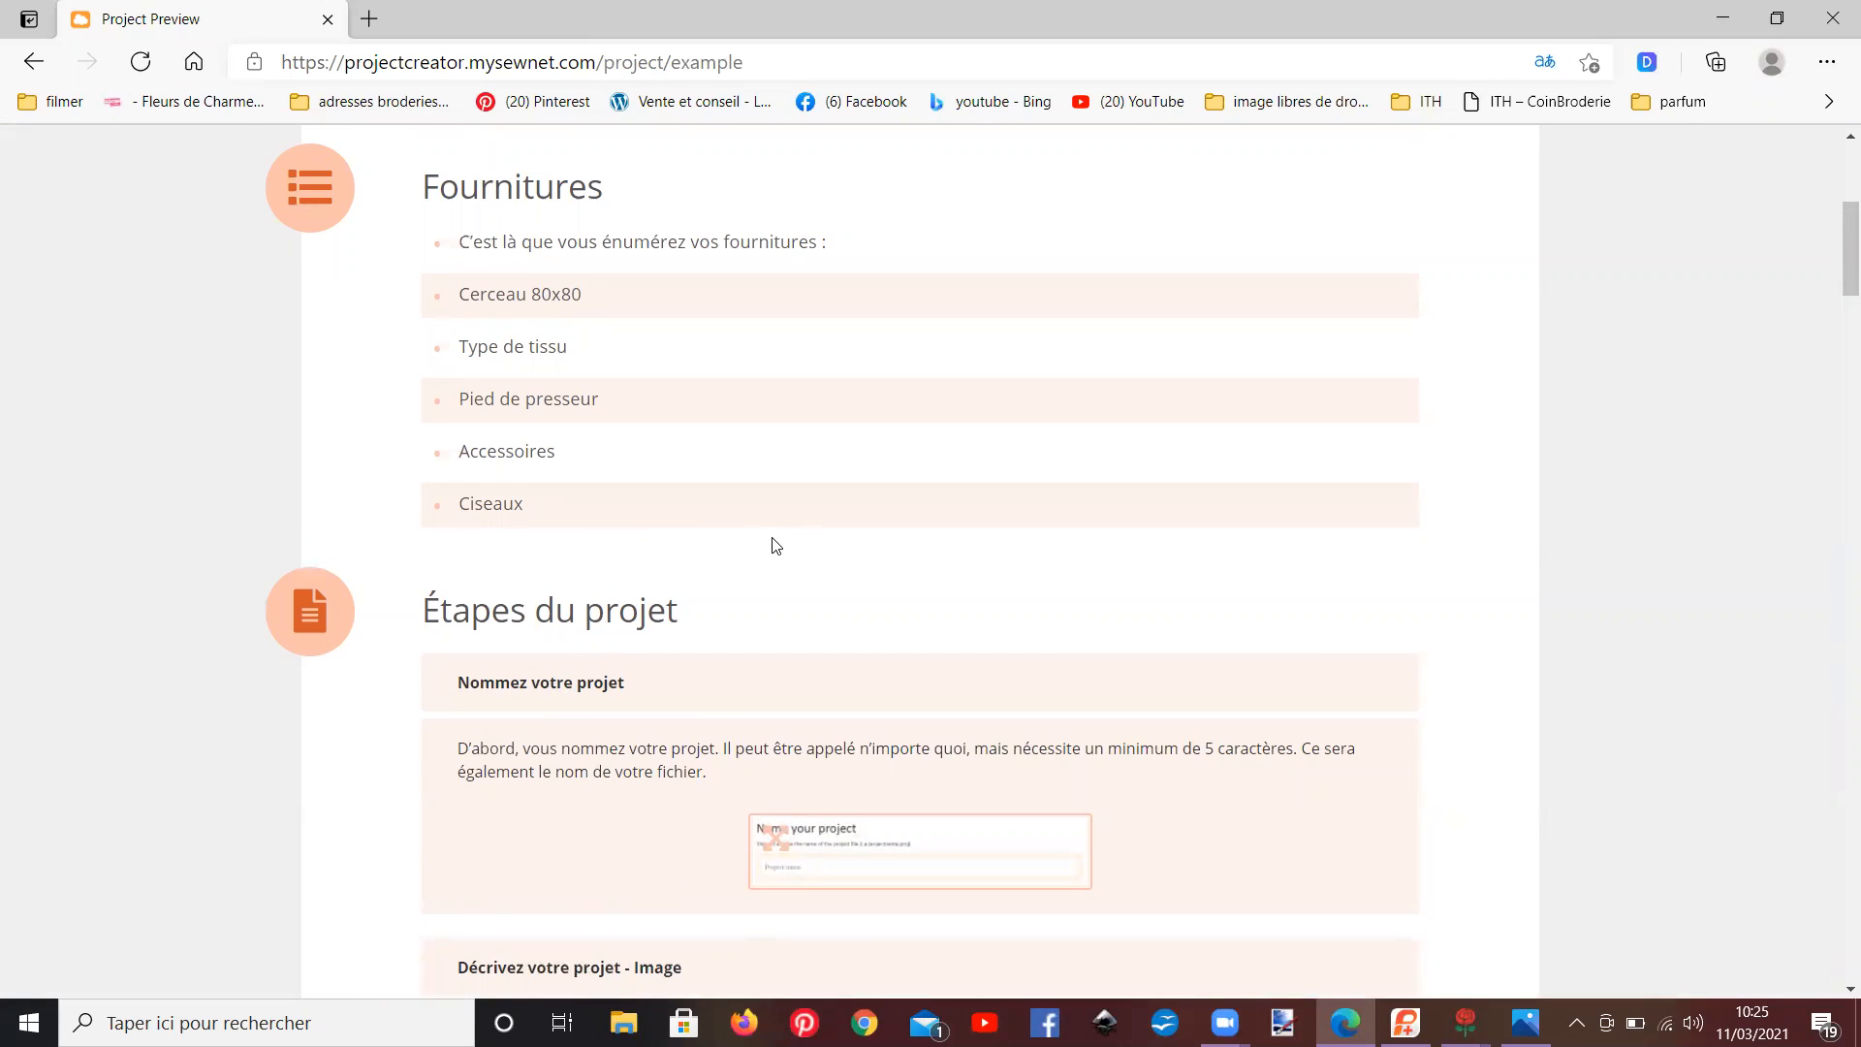
# - Start a new project in Créateur de projet, examine its blank form from the name field to the sharing and saving options, and close the page
pyautogui.scroll(-8, 772, 539)
pyautogui.scroll(7, 773, 533)
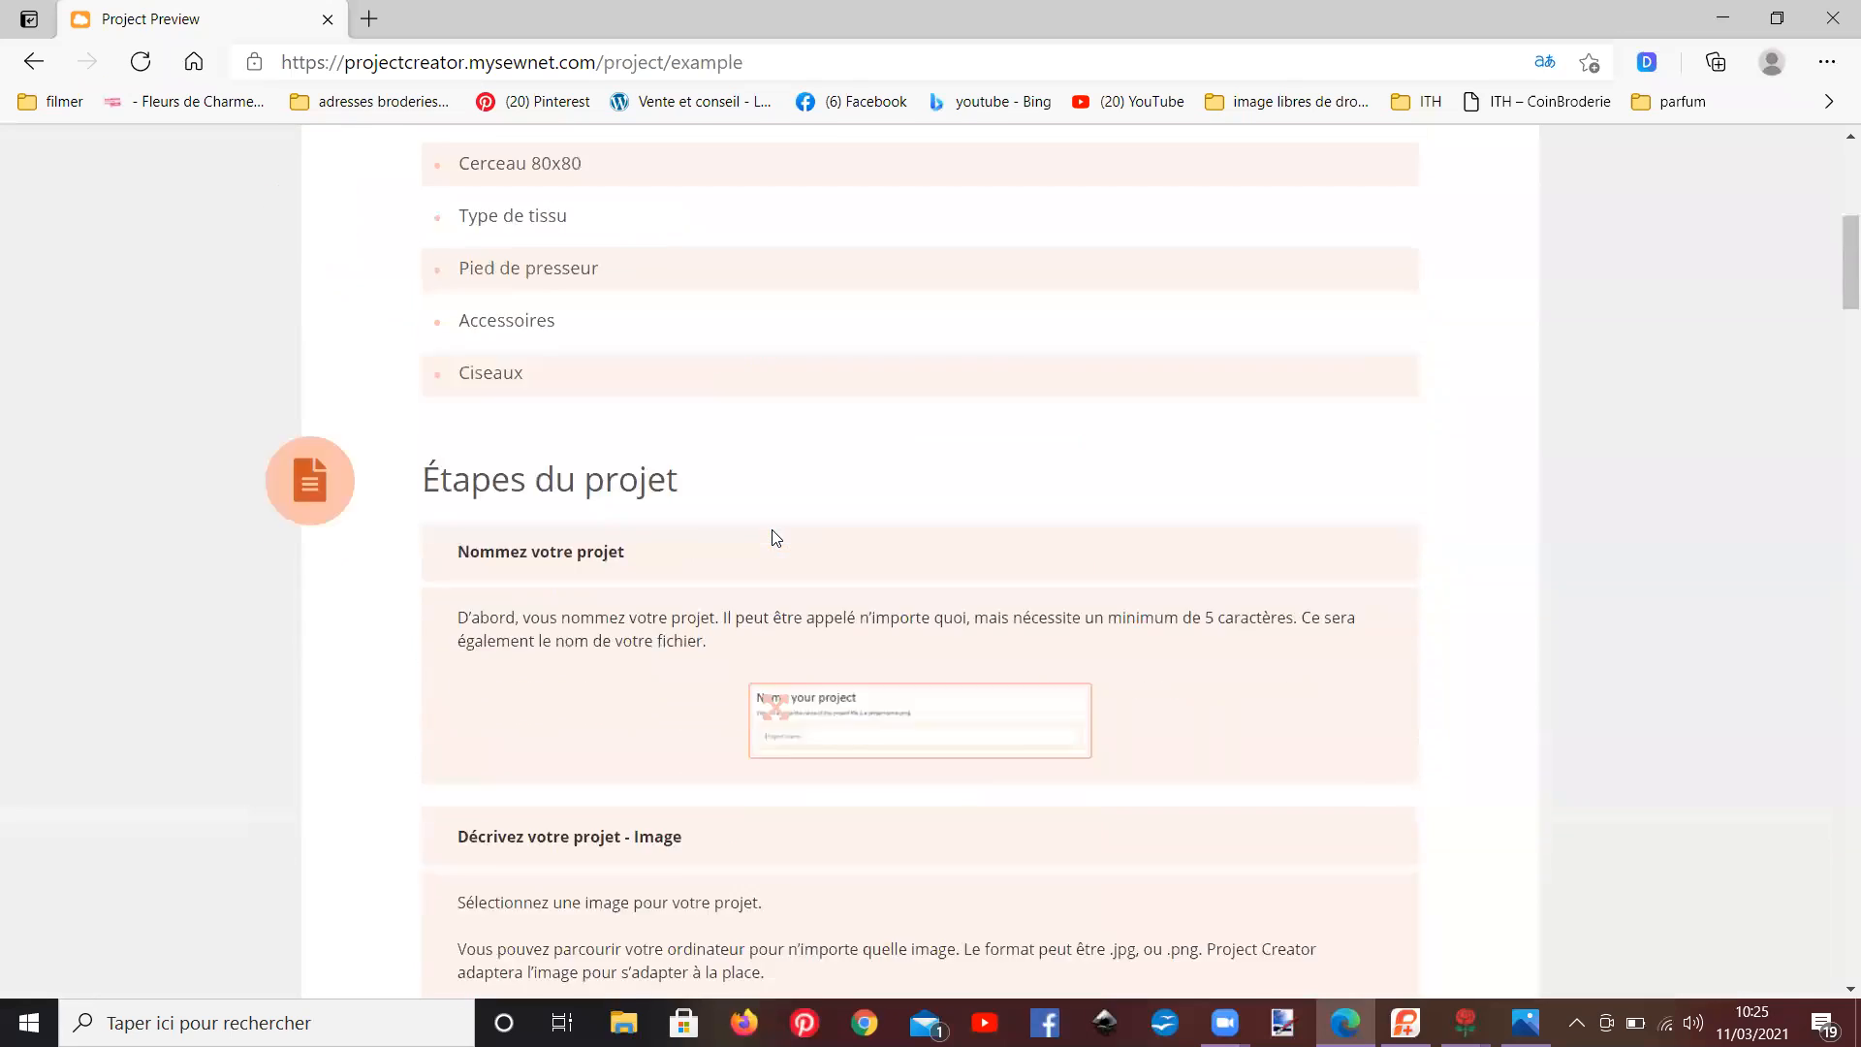
pyautogui.scroll(6, 775, 538)
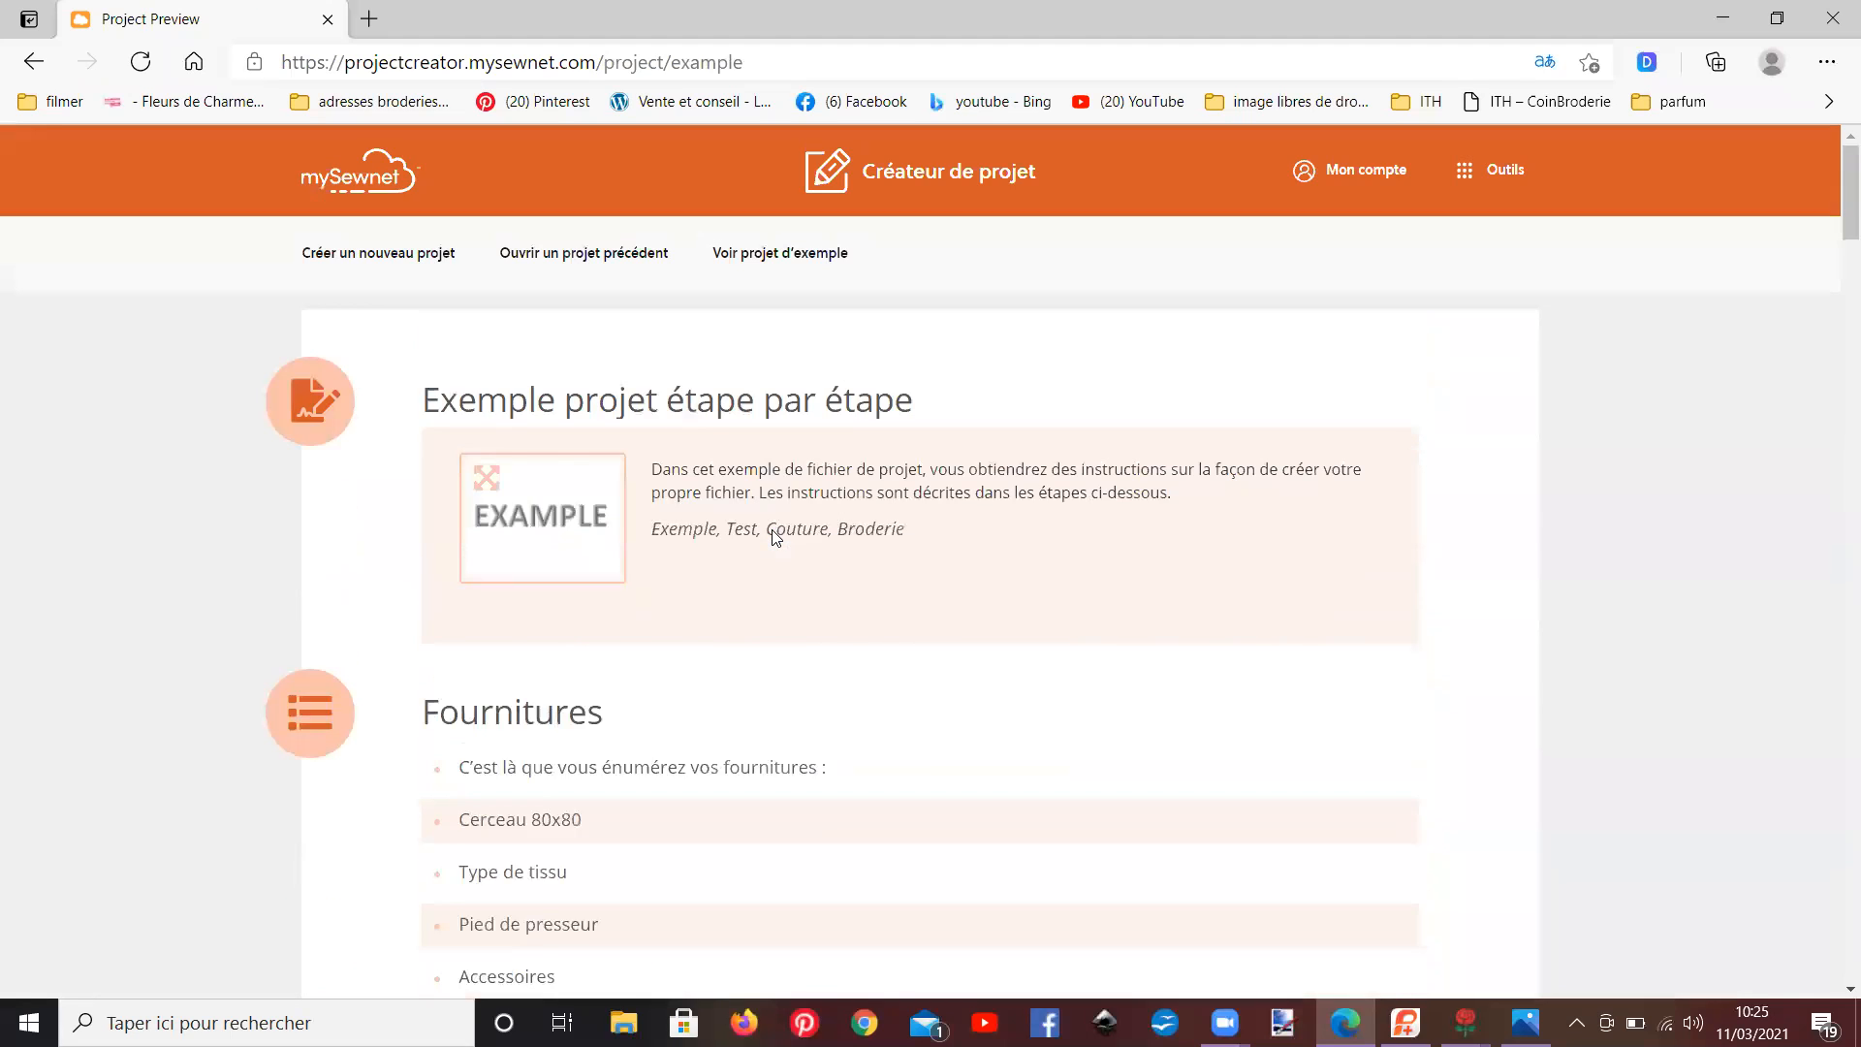
pyautogui.click(429, 257)
pyautogui.scroll(-2, 524, 475)
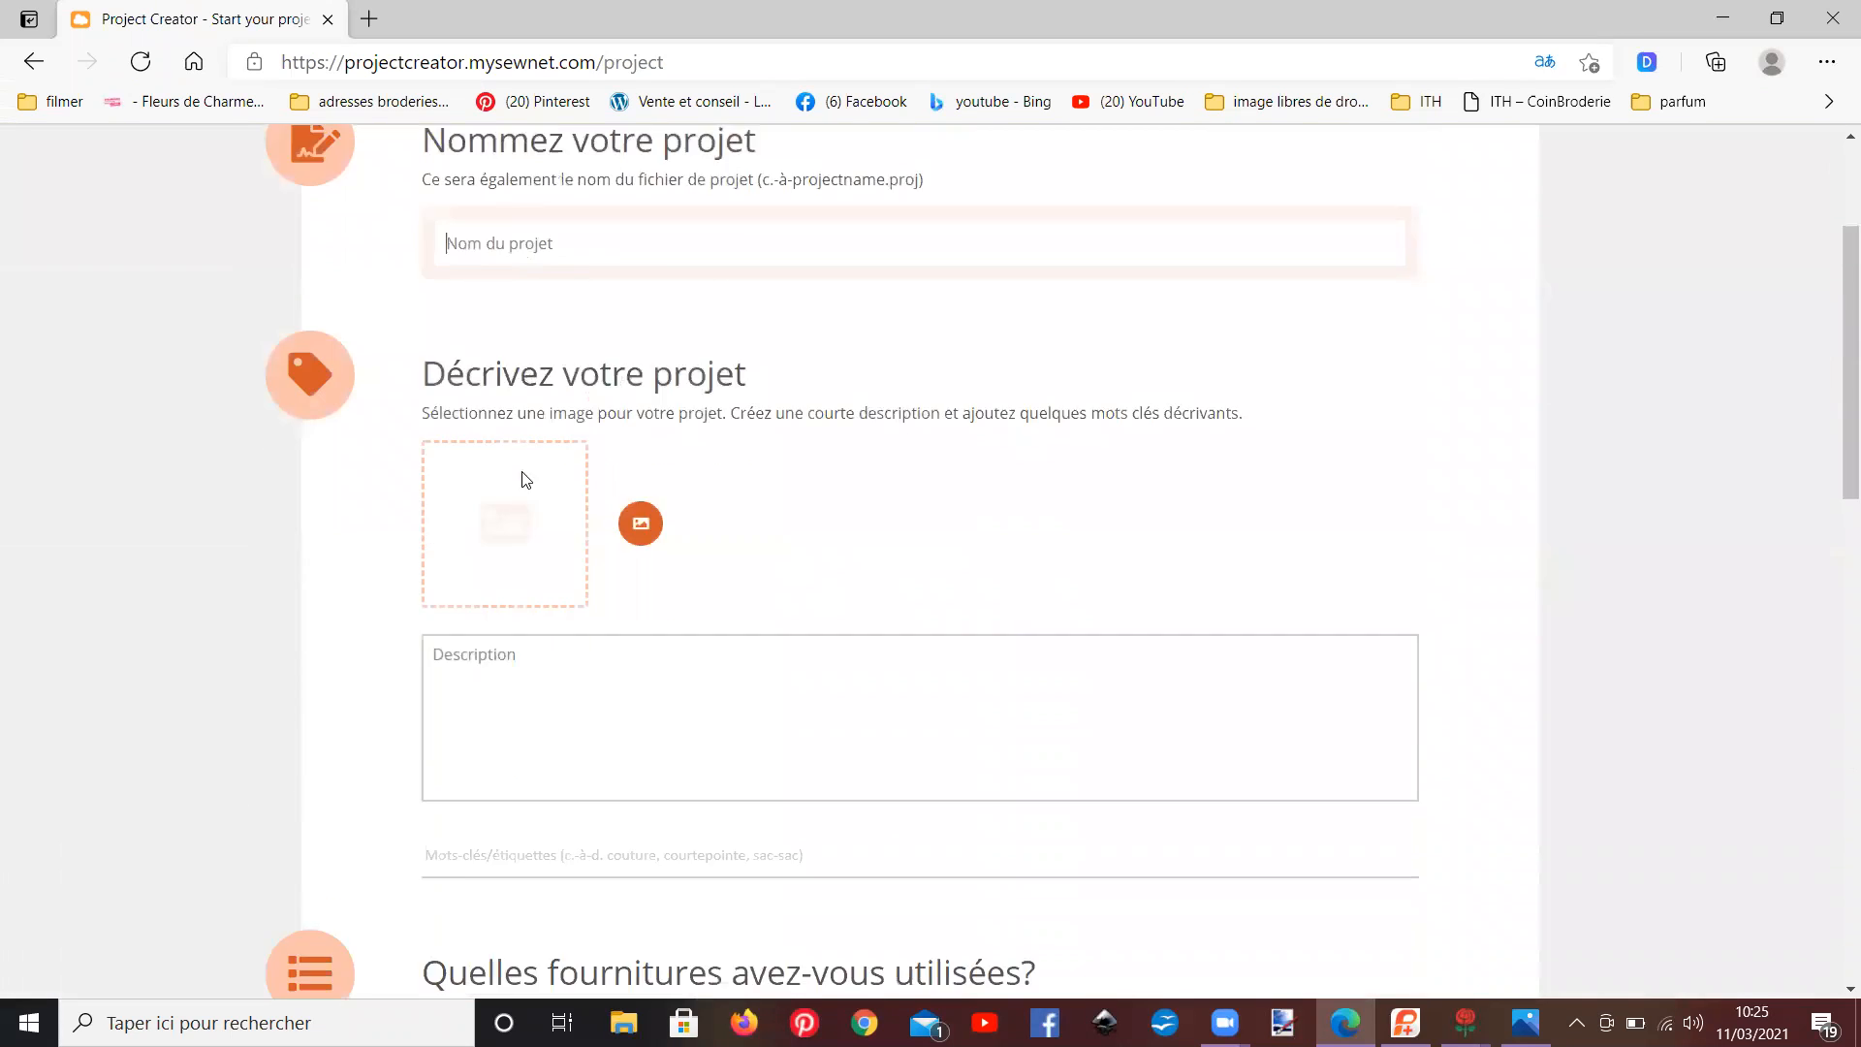
pyautogui.scroll(-15, 525, 479)
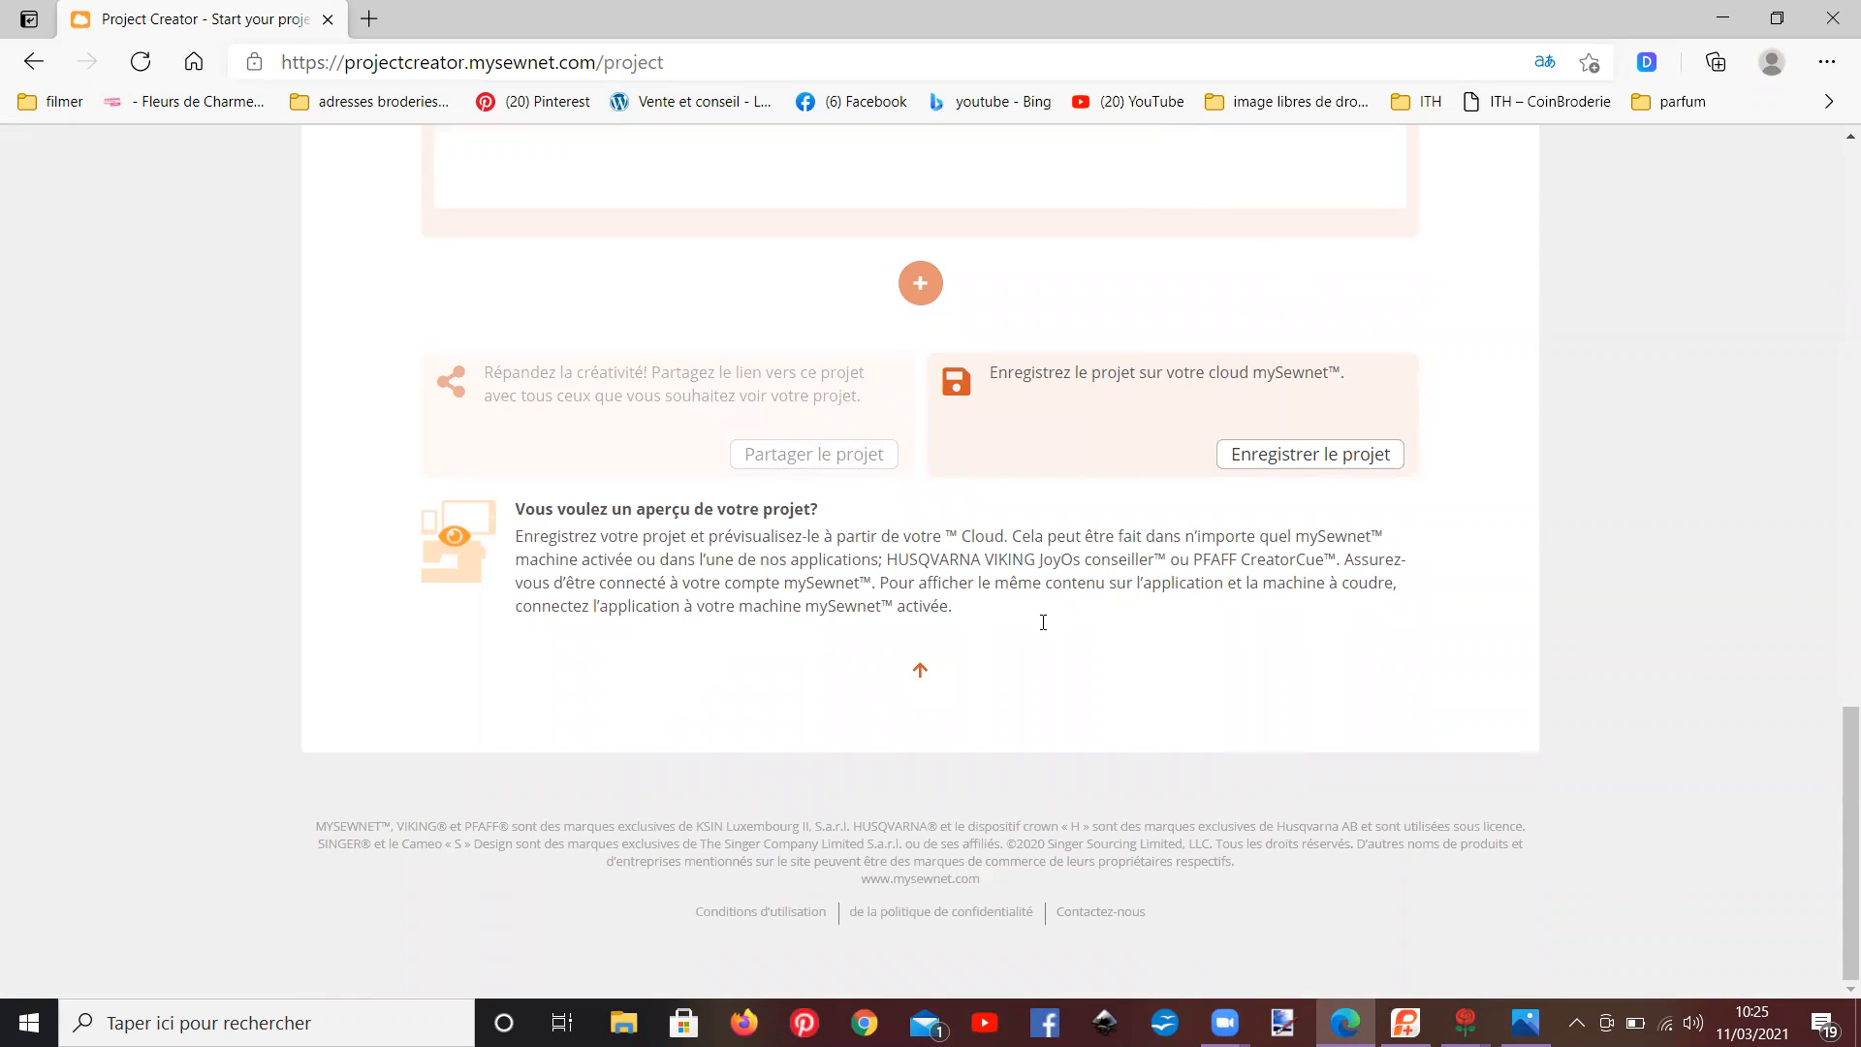
pyautogui.click(328, 22)
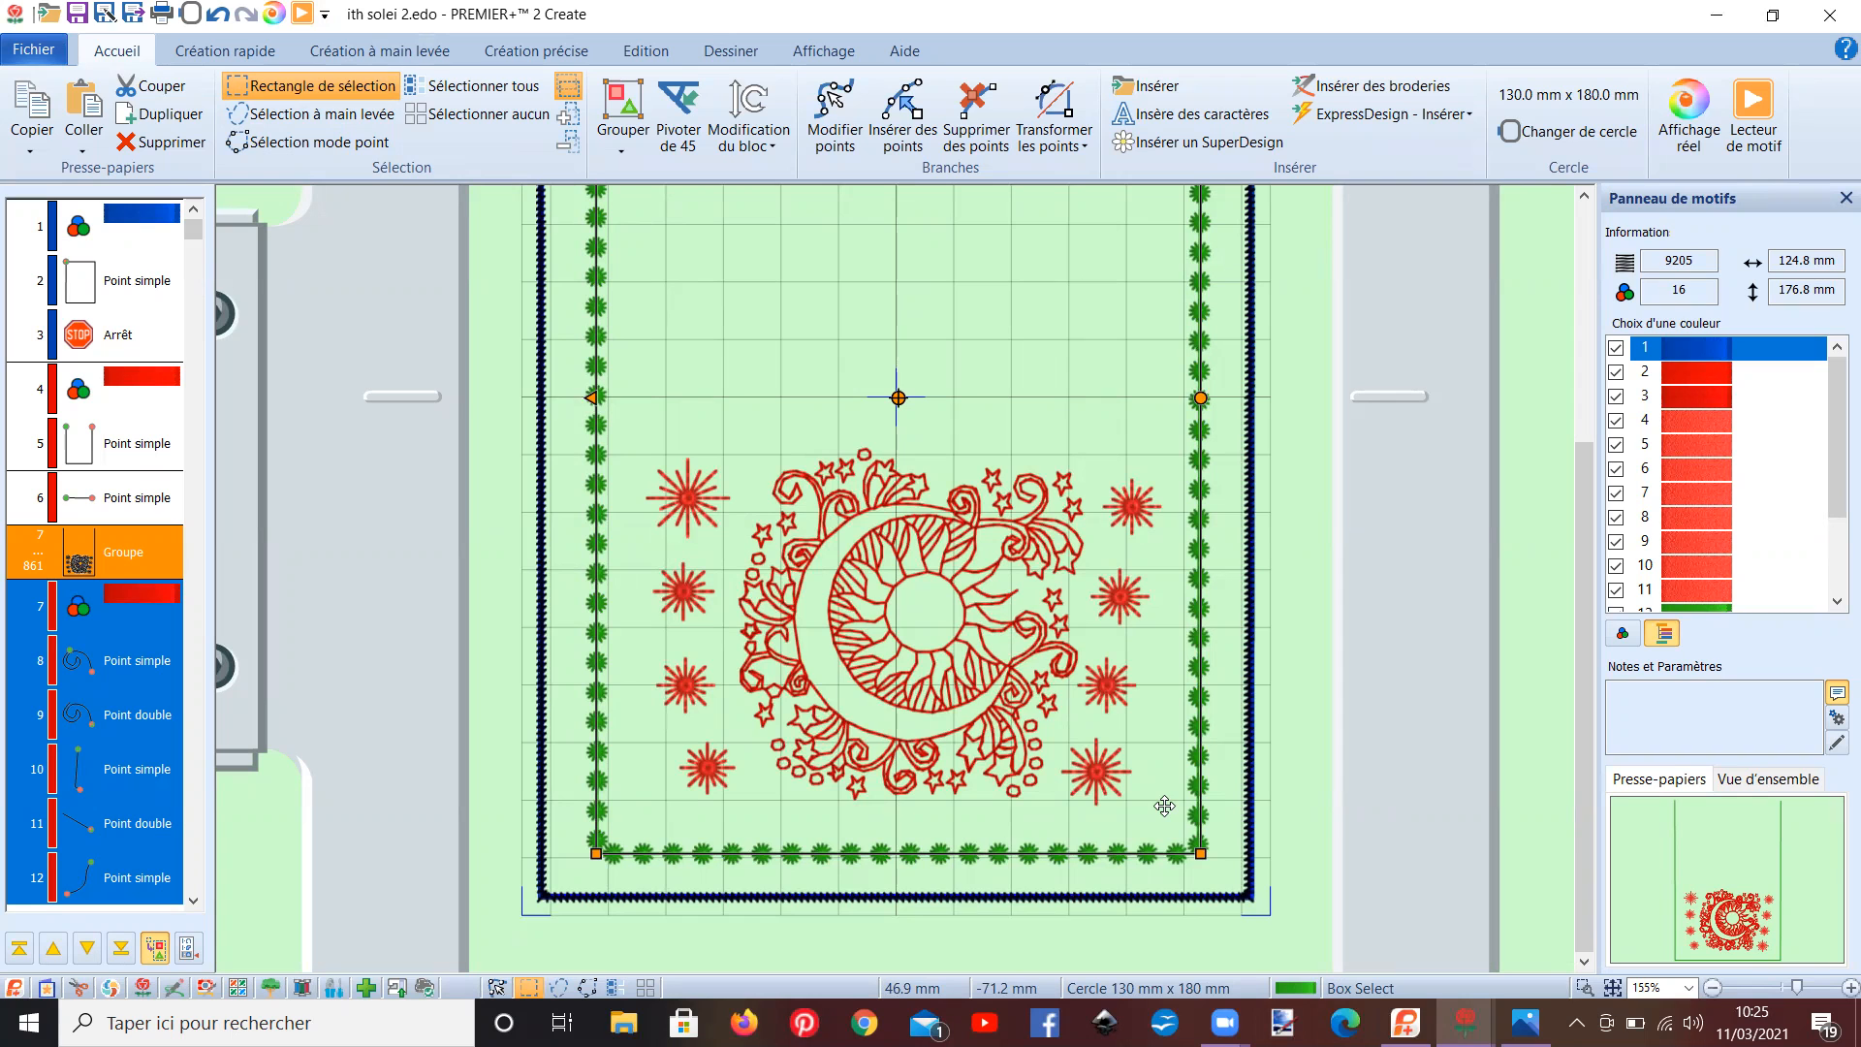
# - View the whole pouch design, compare it with the photo petite bourse soleil.jpg in Photos, and return to ith solei 2.edo in PREMIER+ 2 Create
pyautogui.scroll(-2, 1070, 786)
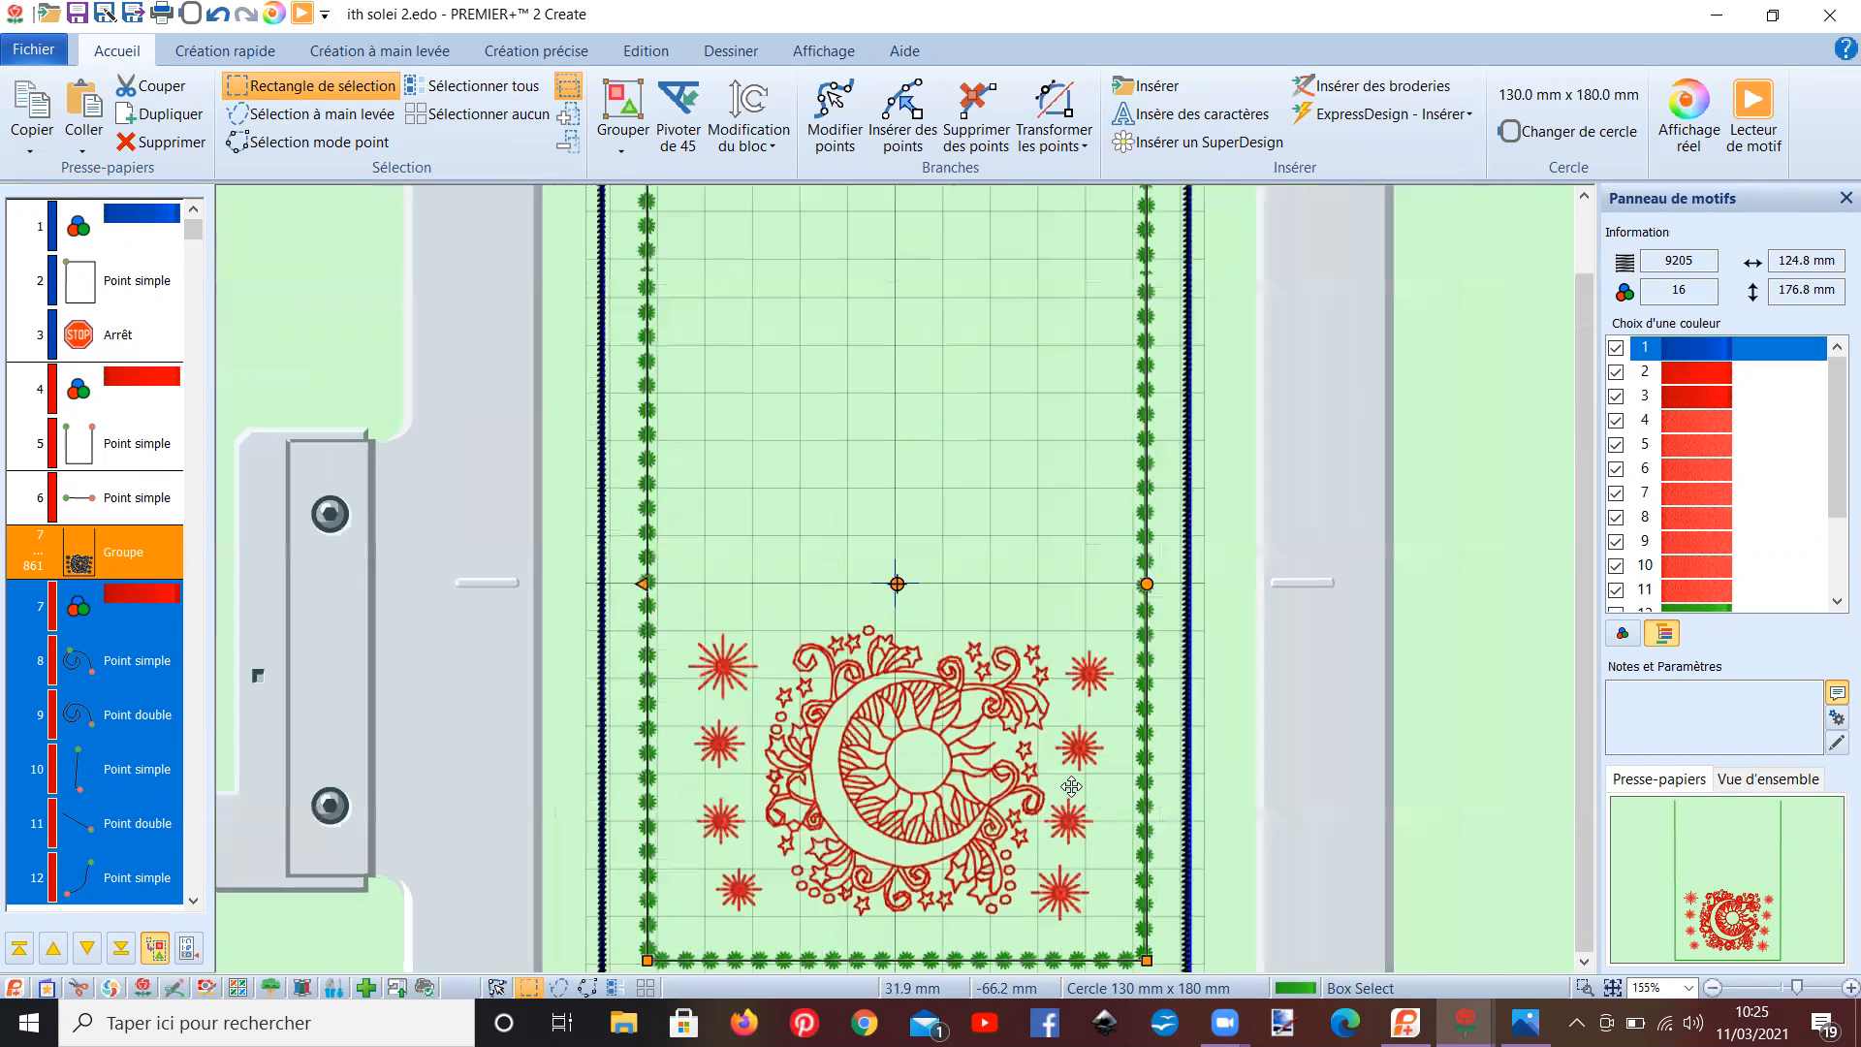
pyautogui.scroll(-2, 1071, 785)
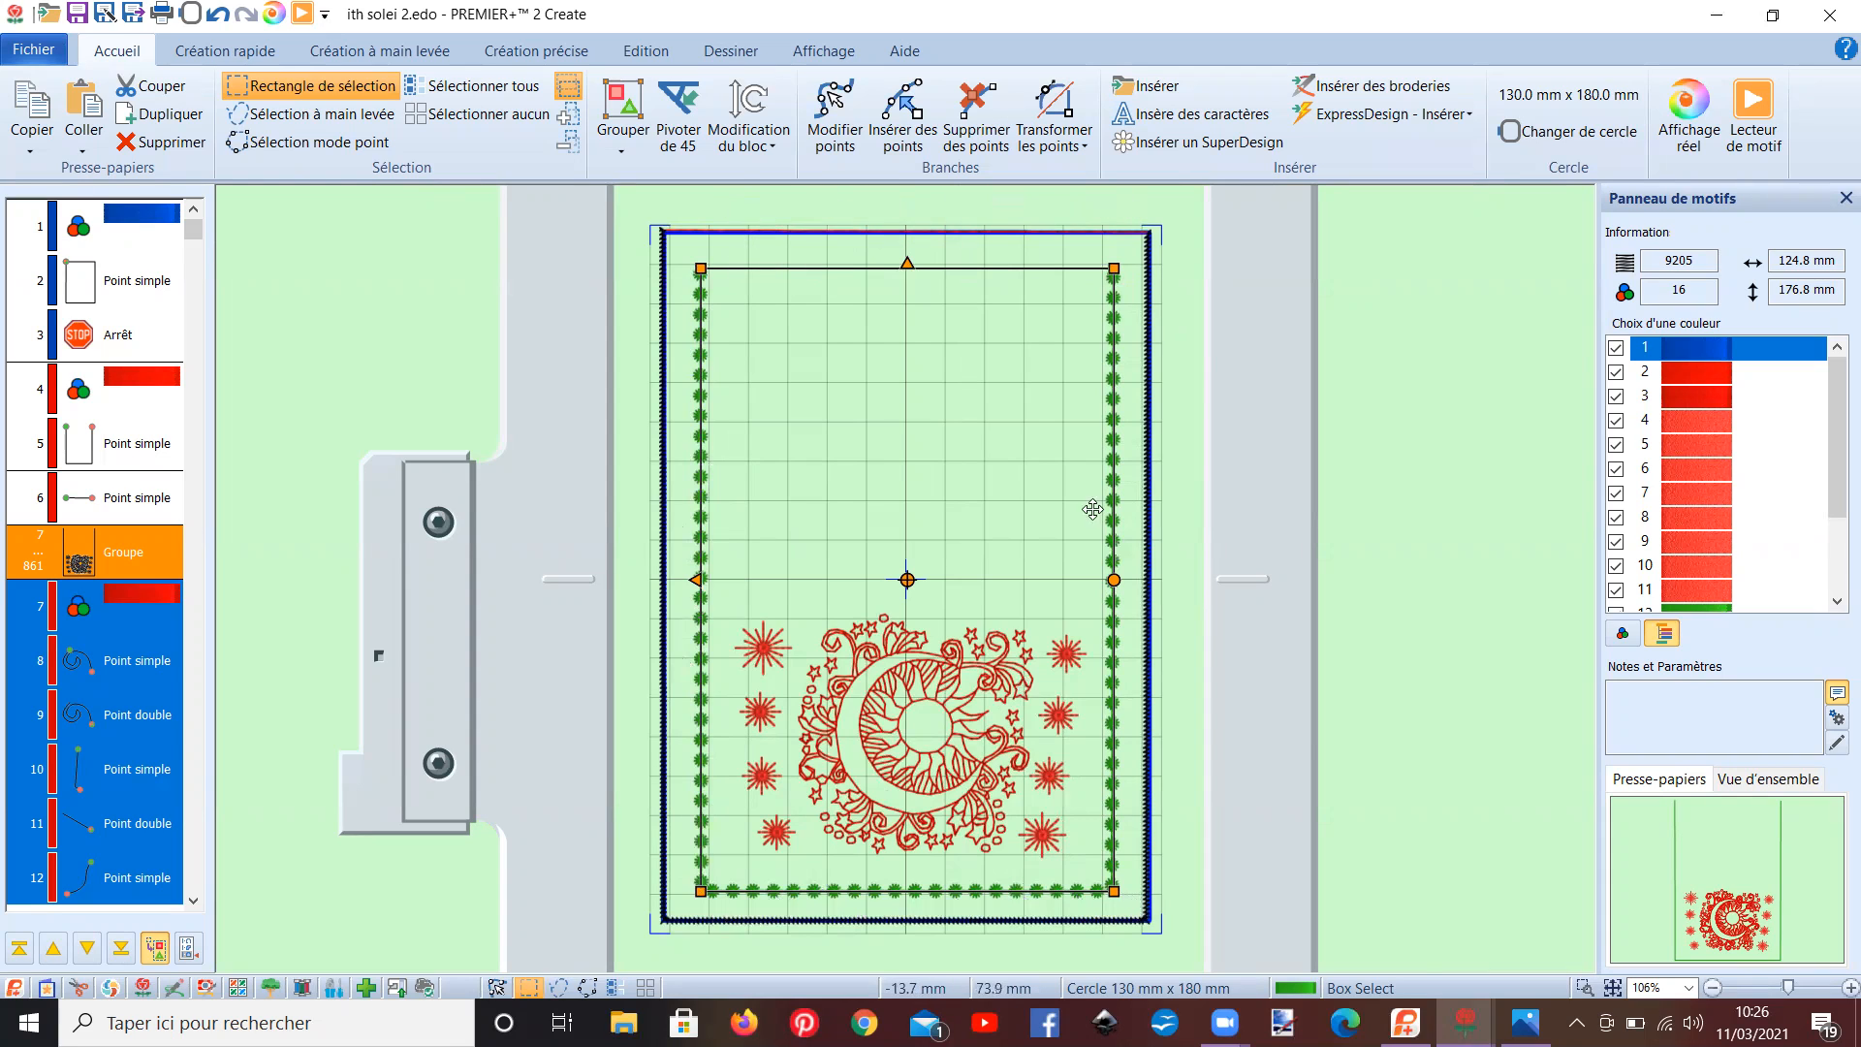
pyautogui.click(1524, 1022)
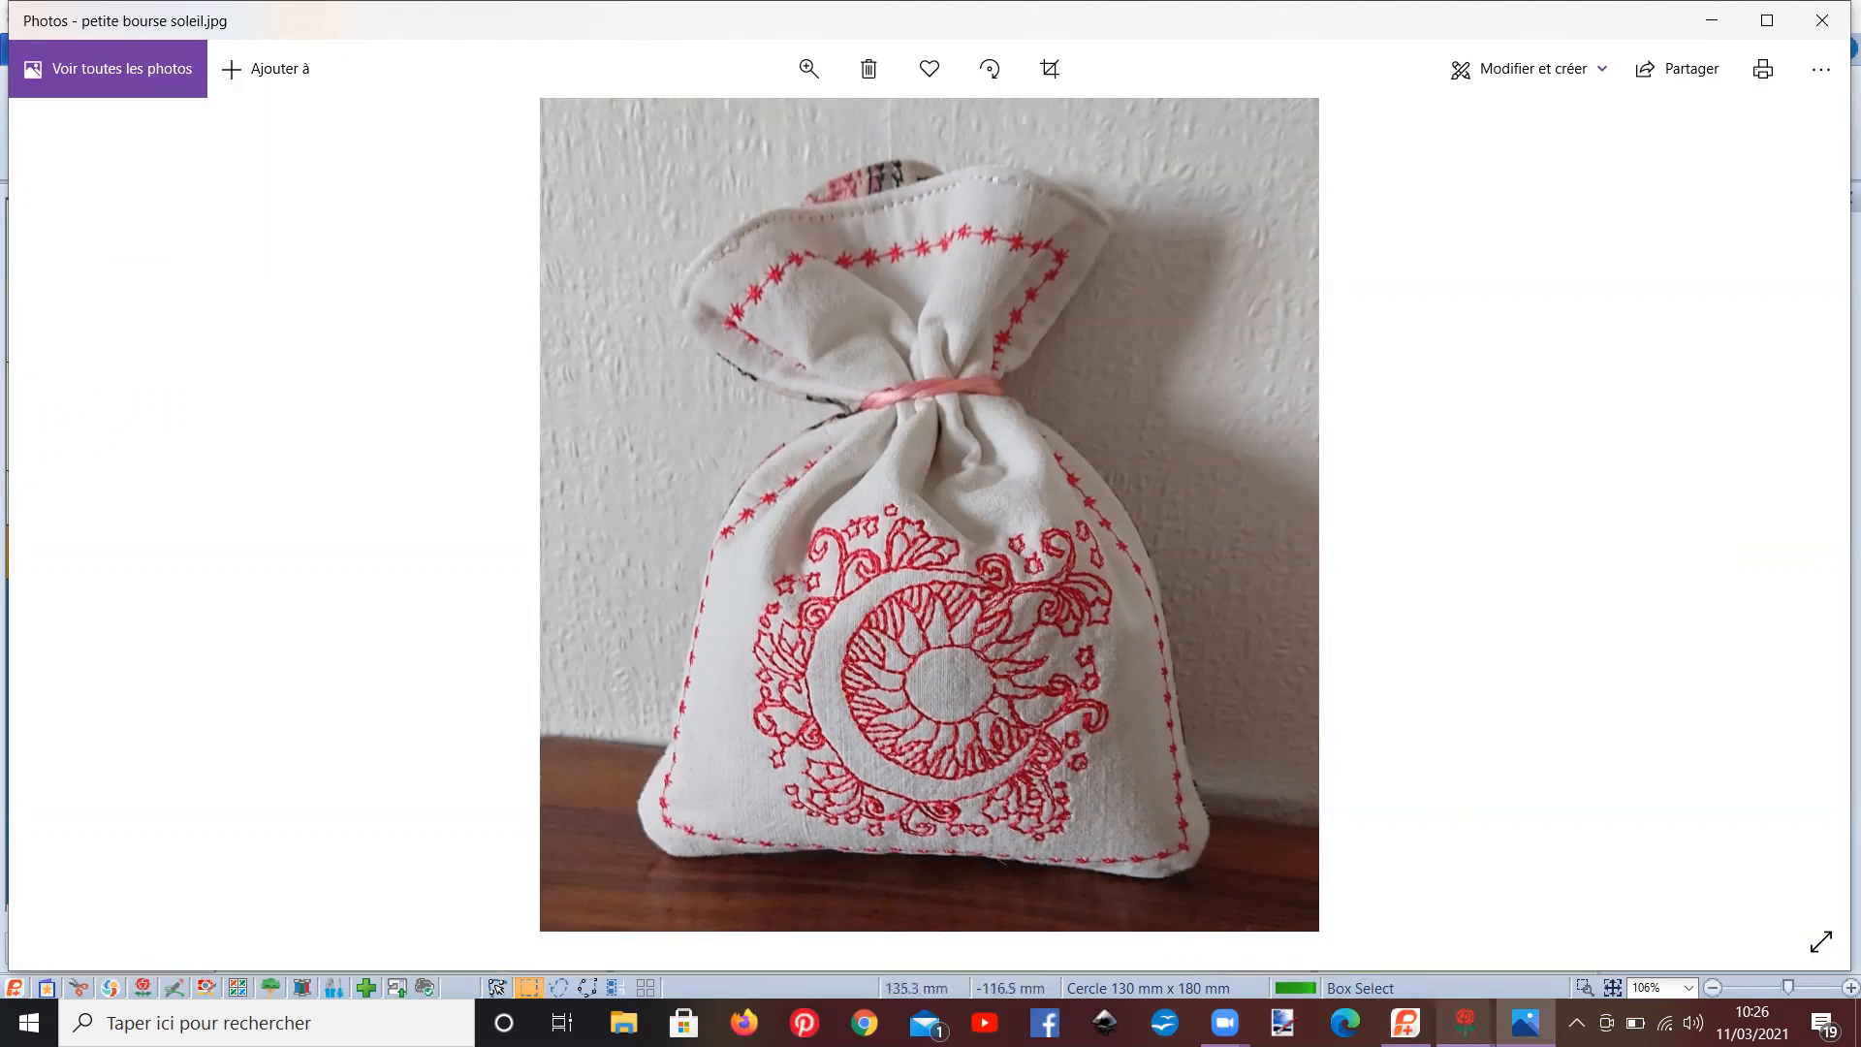
pyautogui.click(1466, 1023)
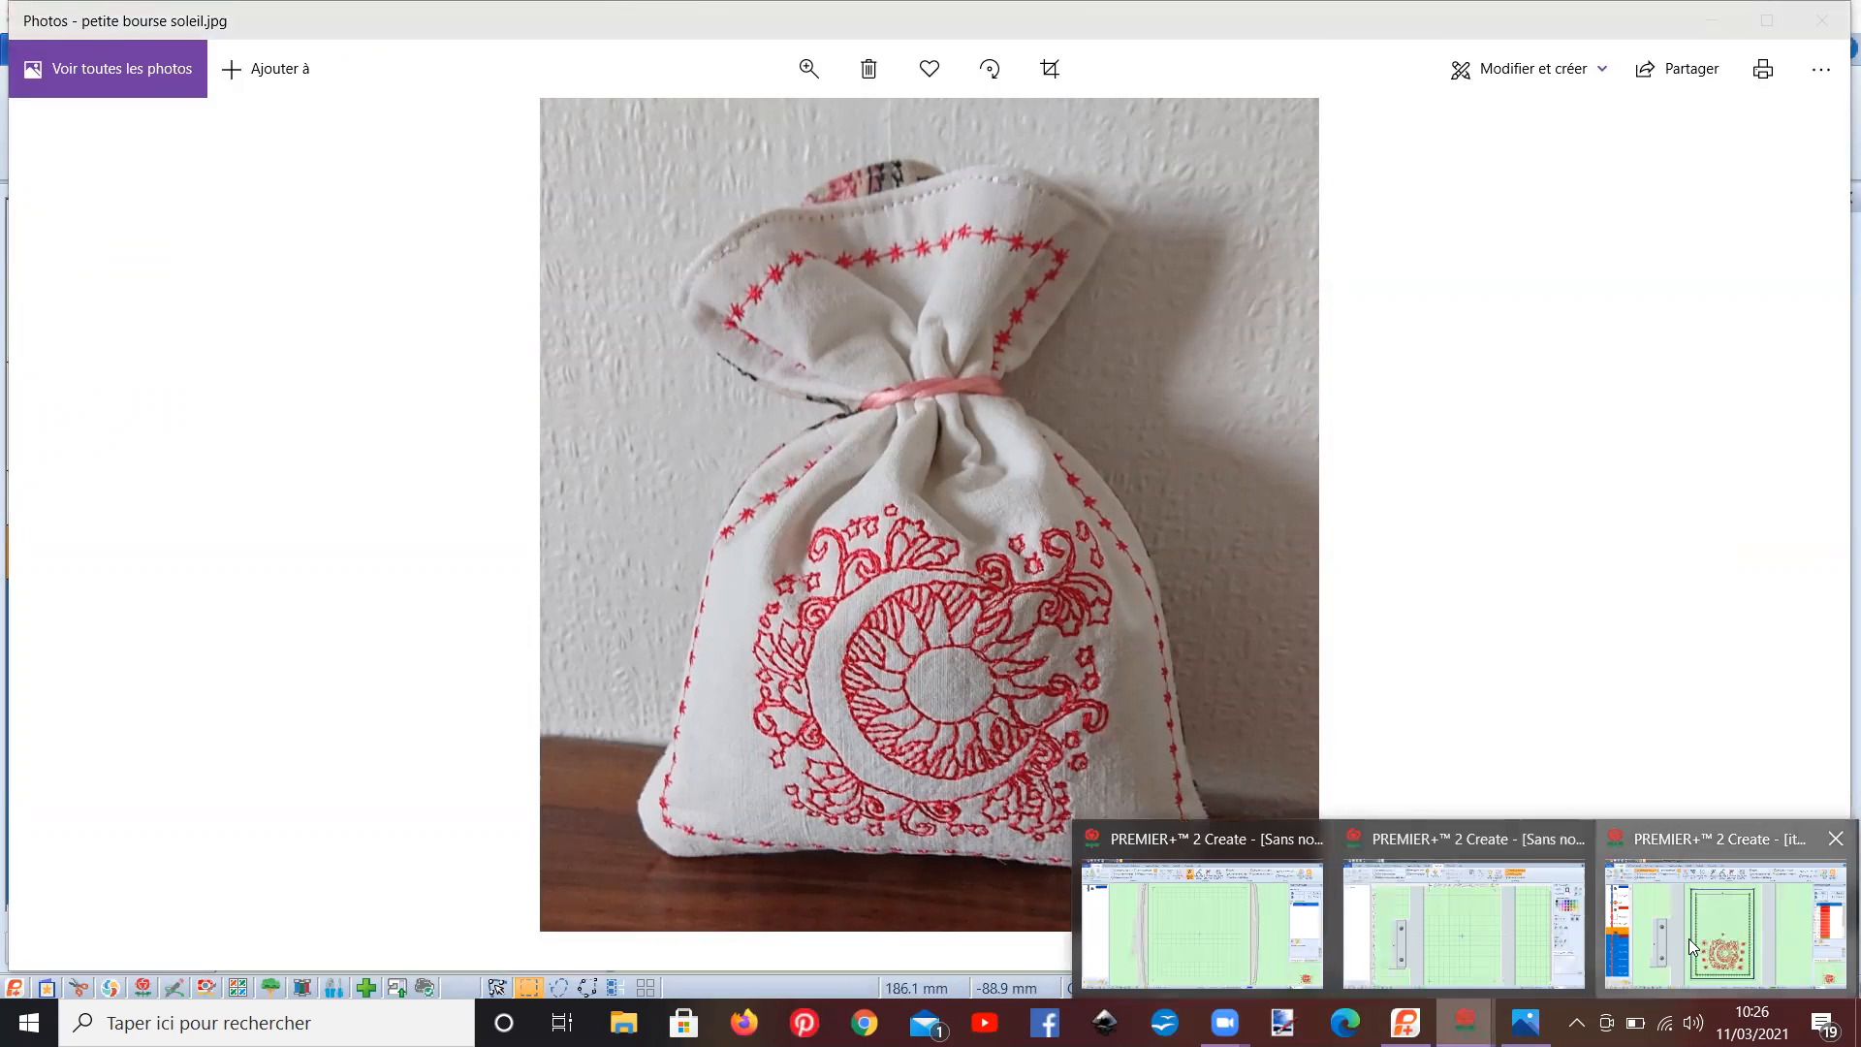
pyautogui.click(1725, 922)
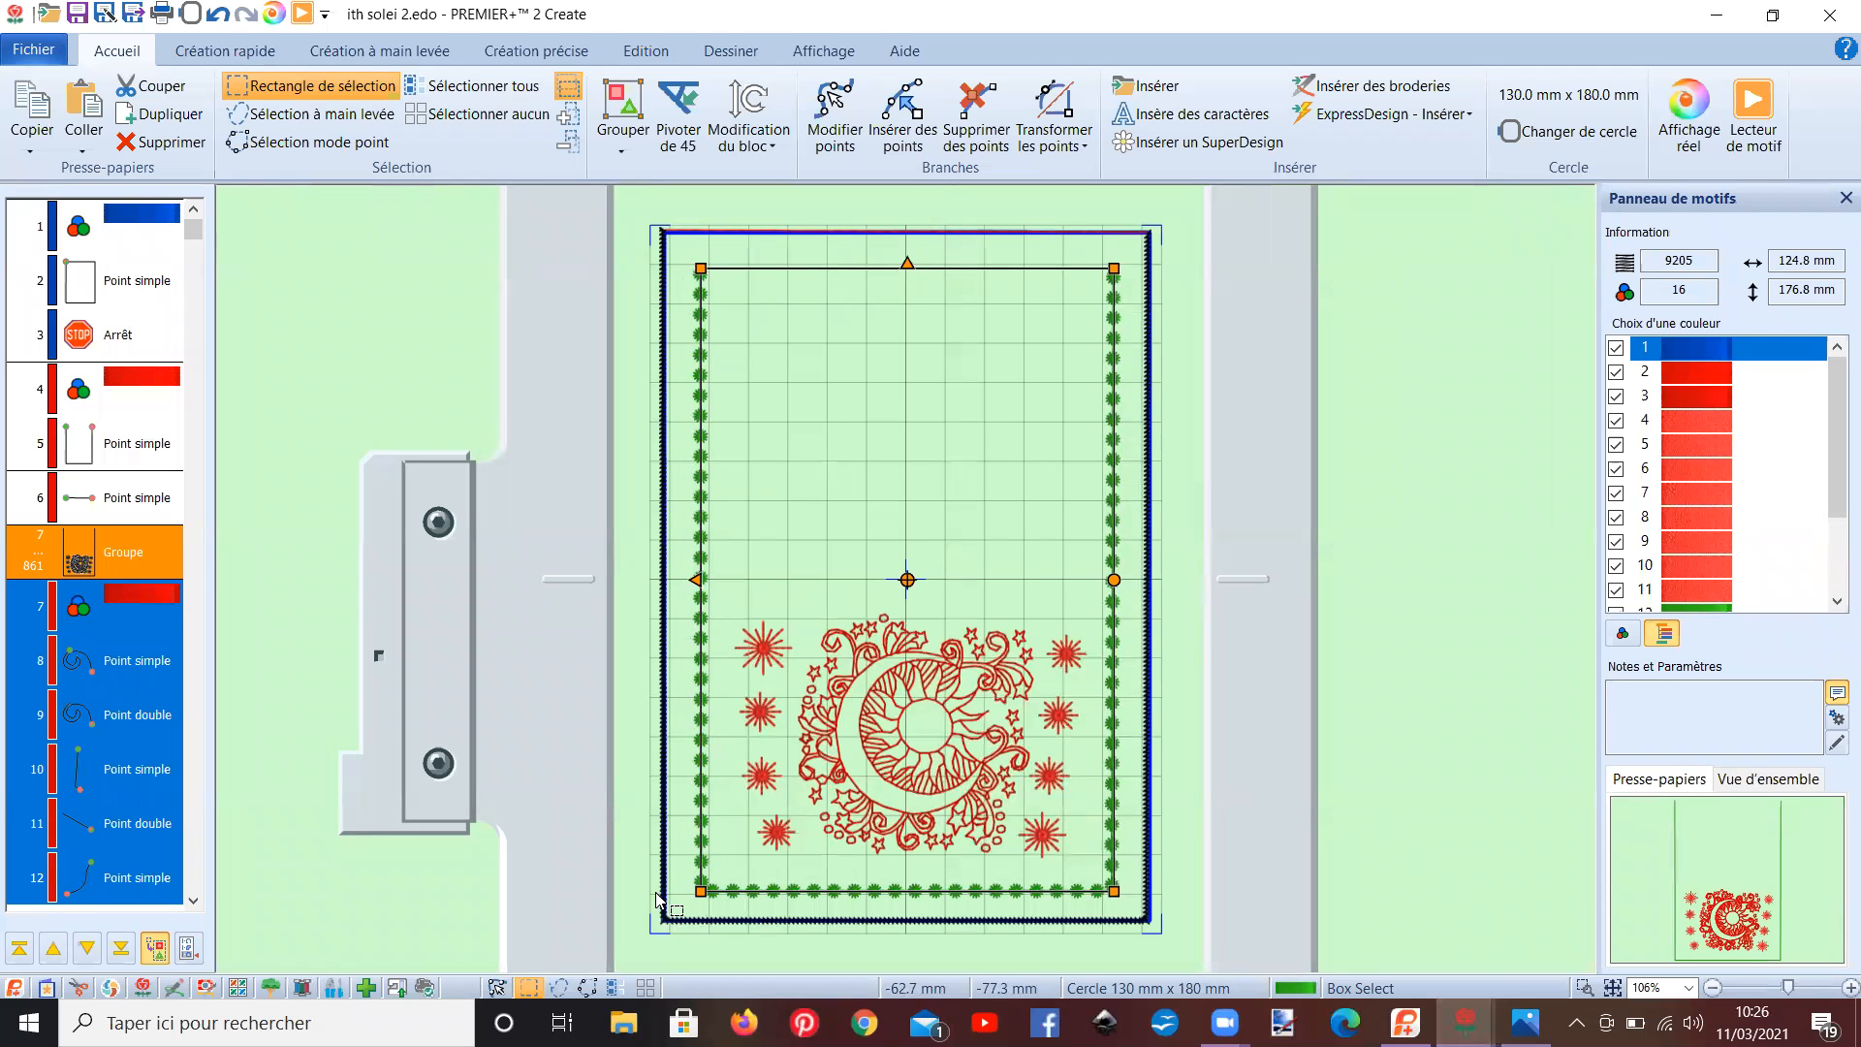